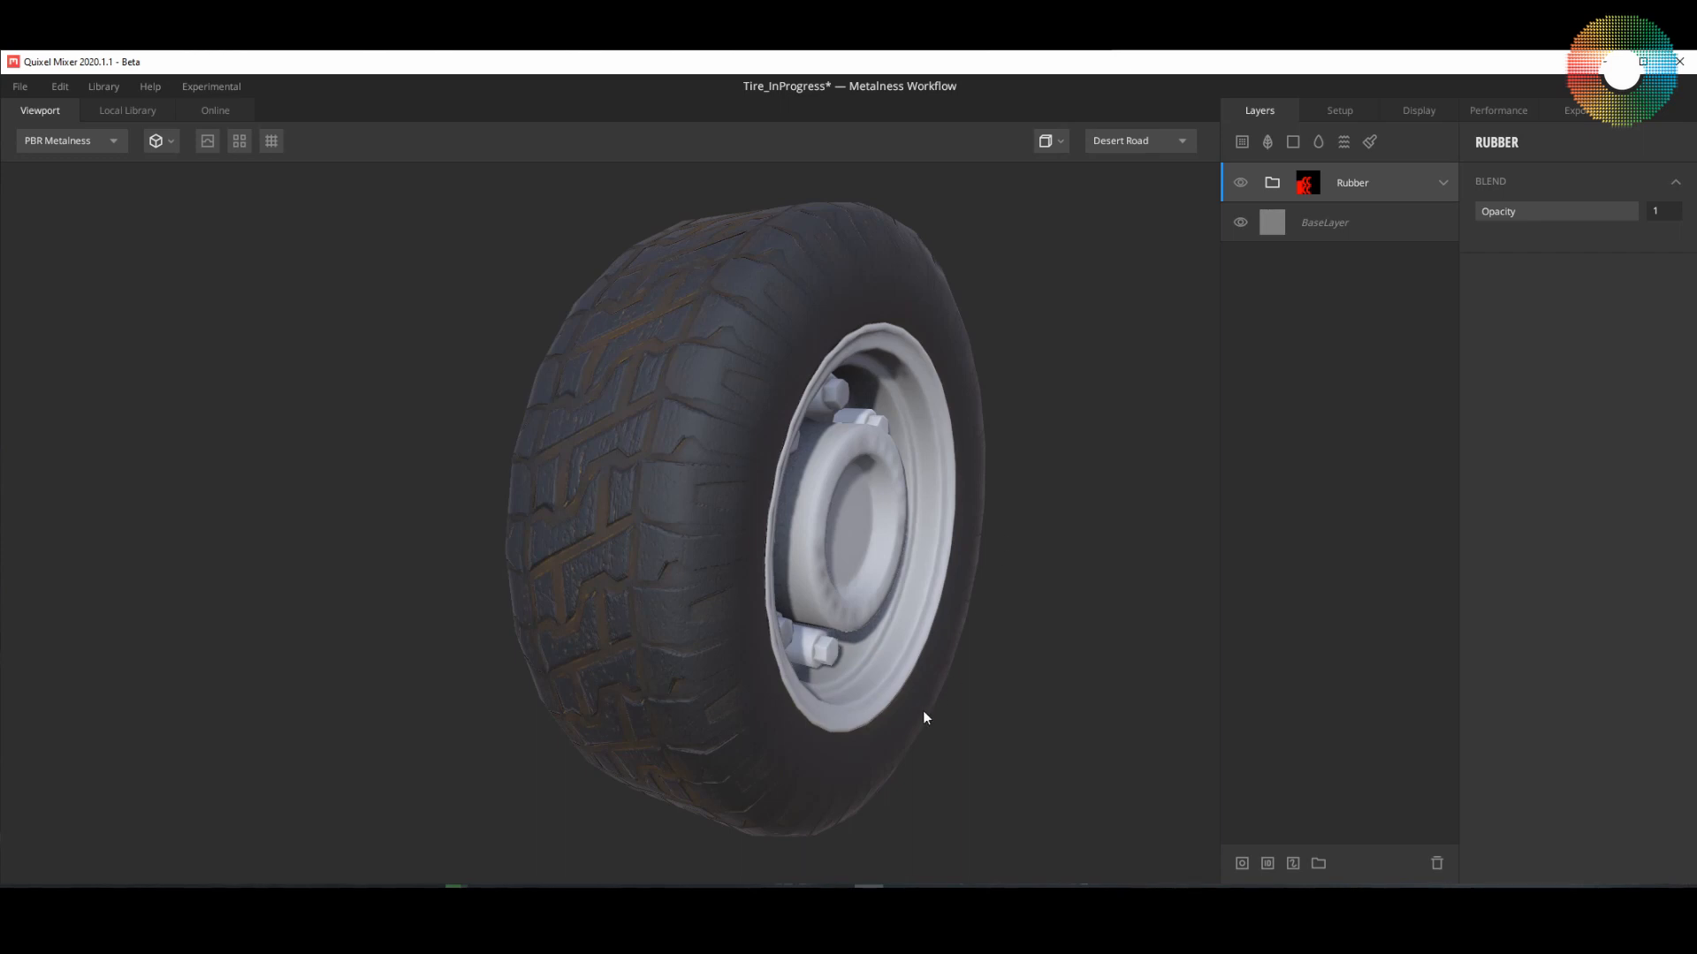
# Step: Examine the wheel from several angles, comparing the rubber tire with the bare metal rim
pyautogui.moveTo(891, 677); pyautogui.dragTo(771, 677)
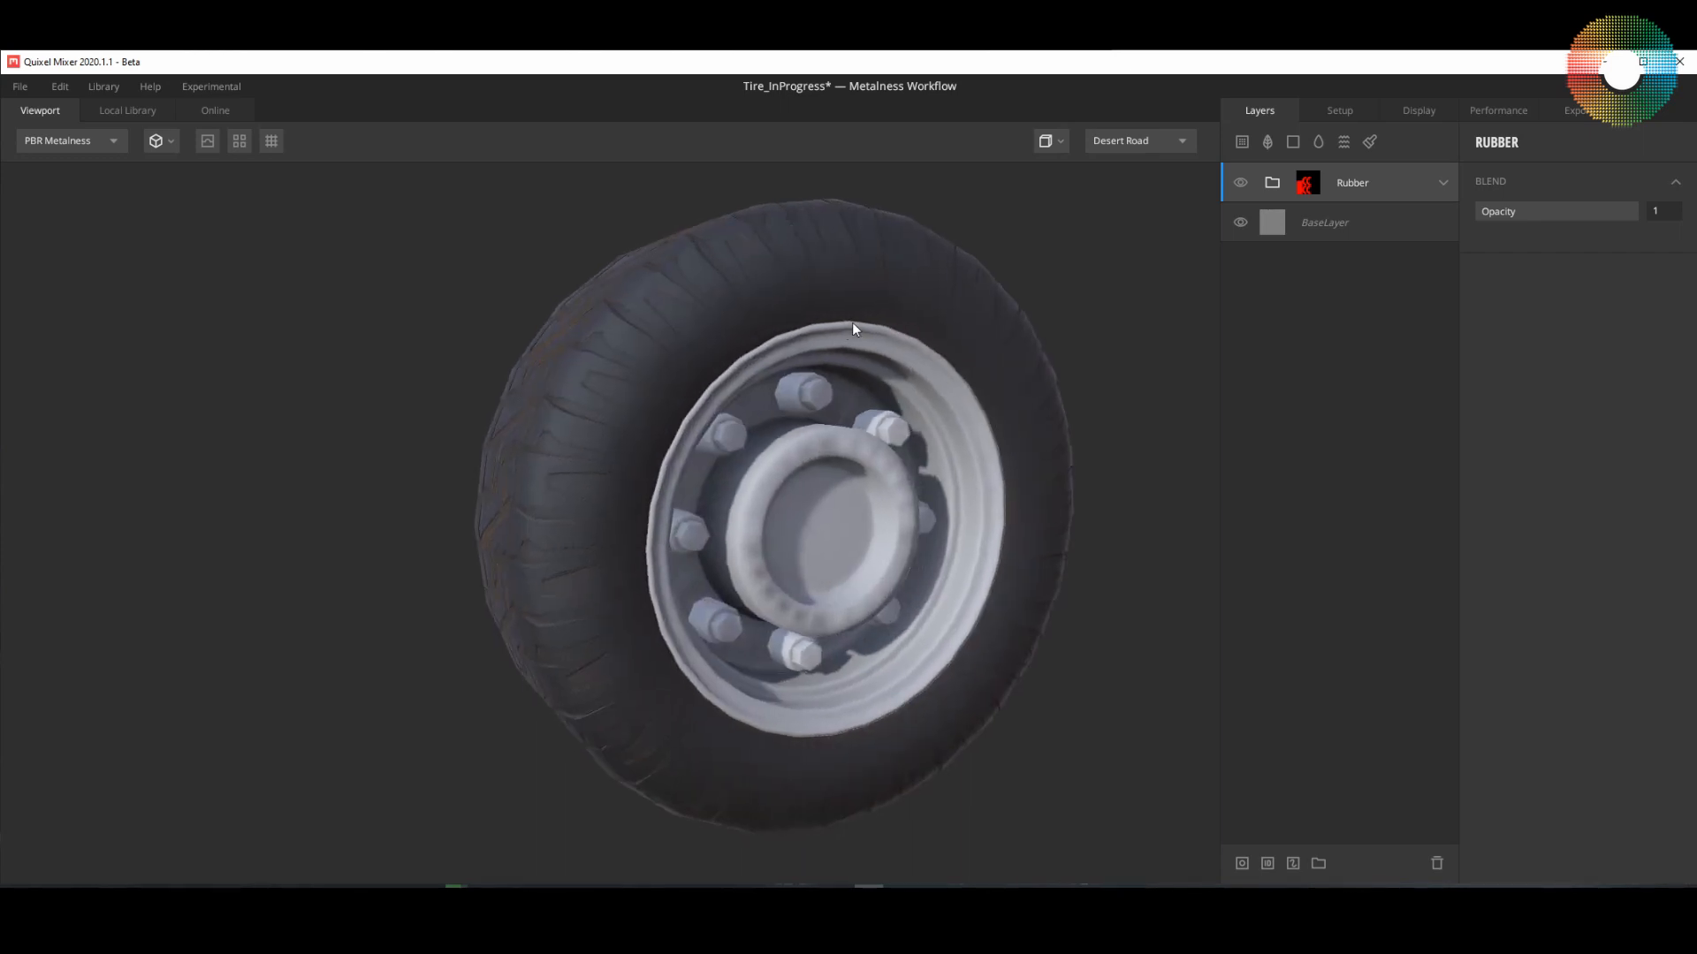
pyautogui.moveTo(691, 483); pyautogui.dragTo(766, 496)
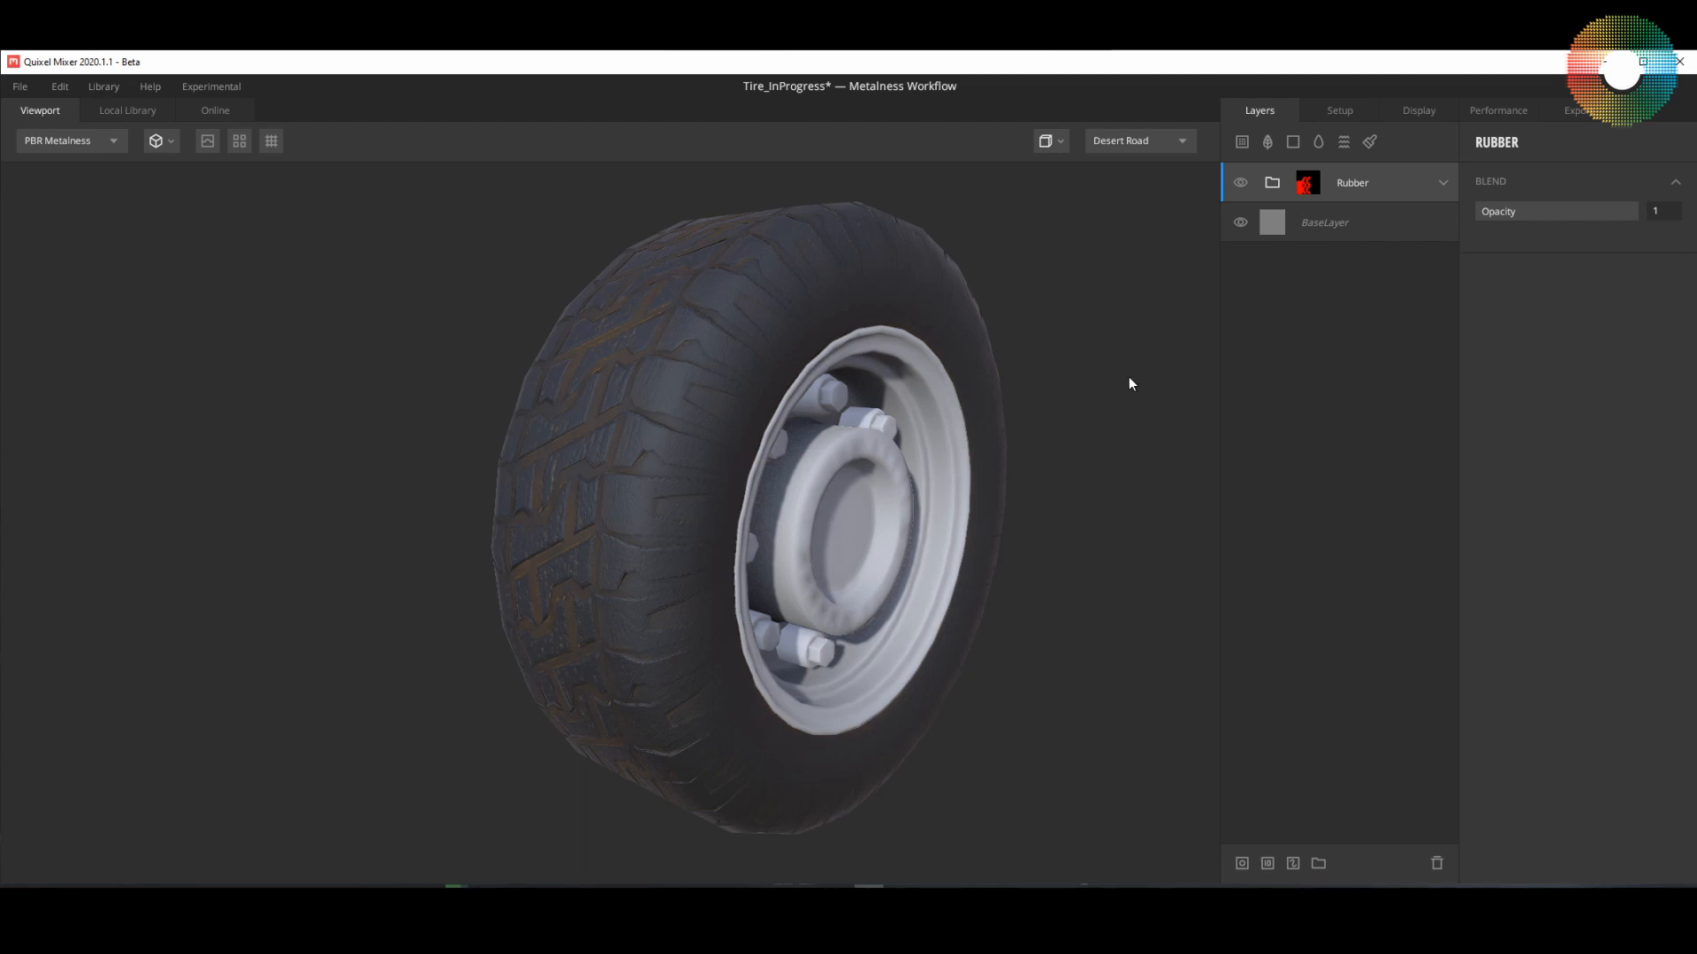
pyautogui.moveTo(1013, 492); pyautogui.dragTo(921, 495)
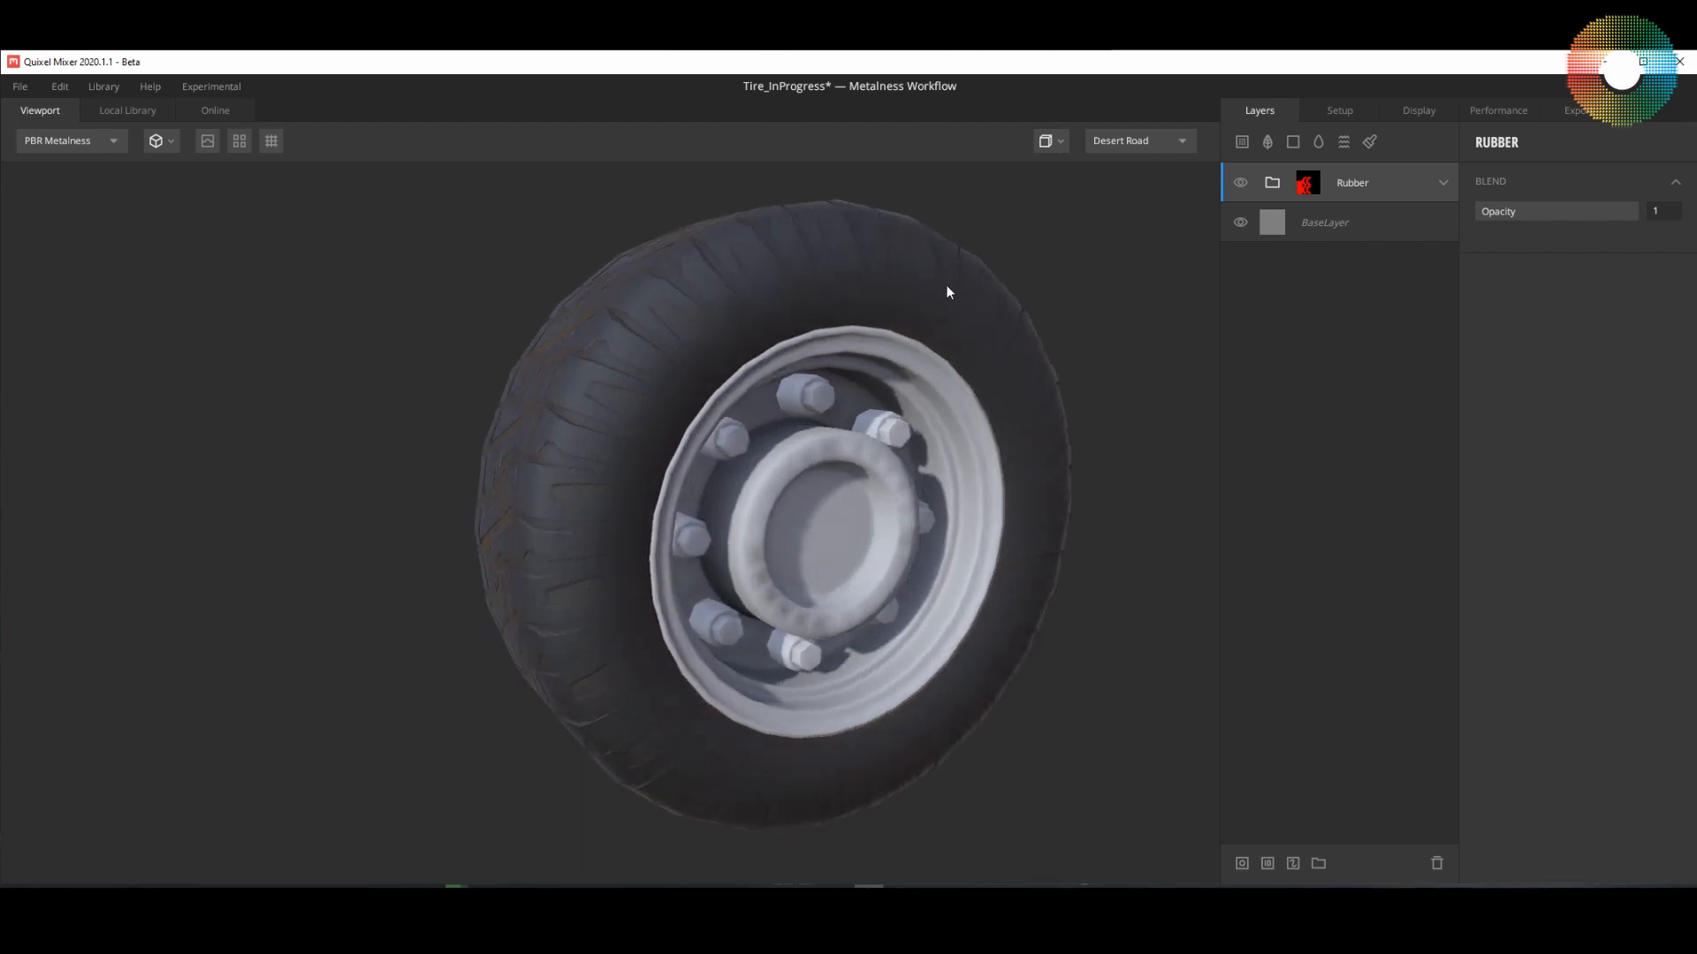
pyautogui.moveTo(1025, 462); pyautogui.dragTo(718, 572)
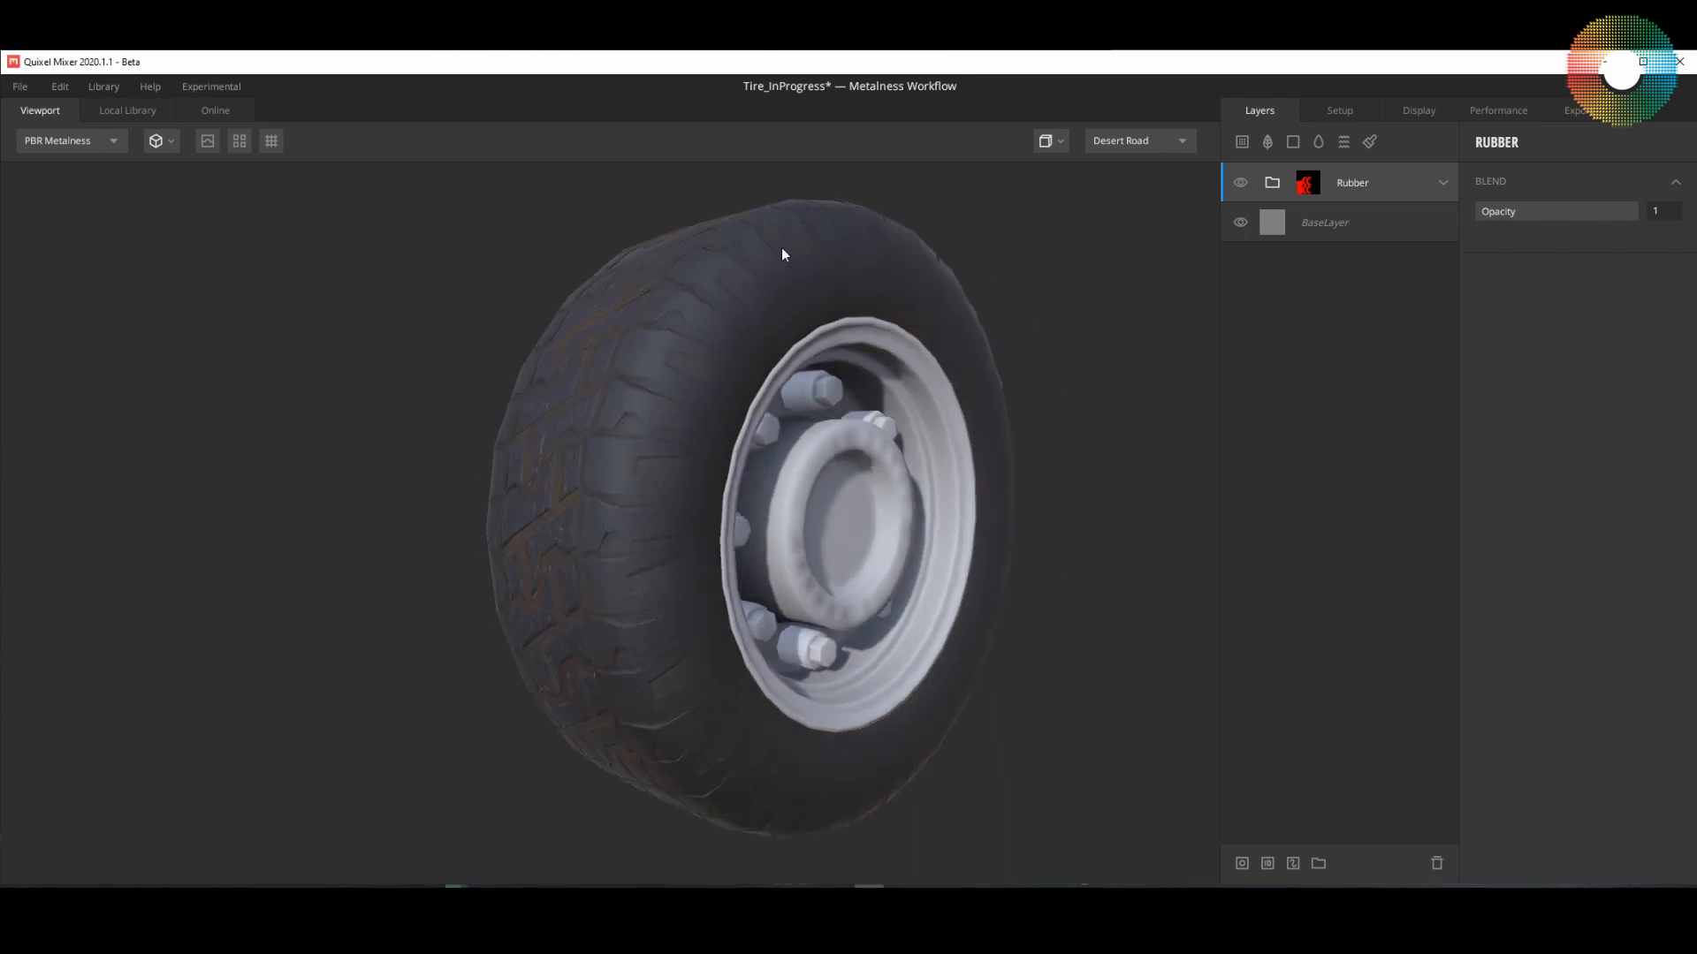
pyautogui.moveTo(669, 698); pyautogui.dragTo(676, 468)
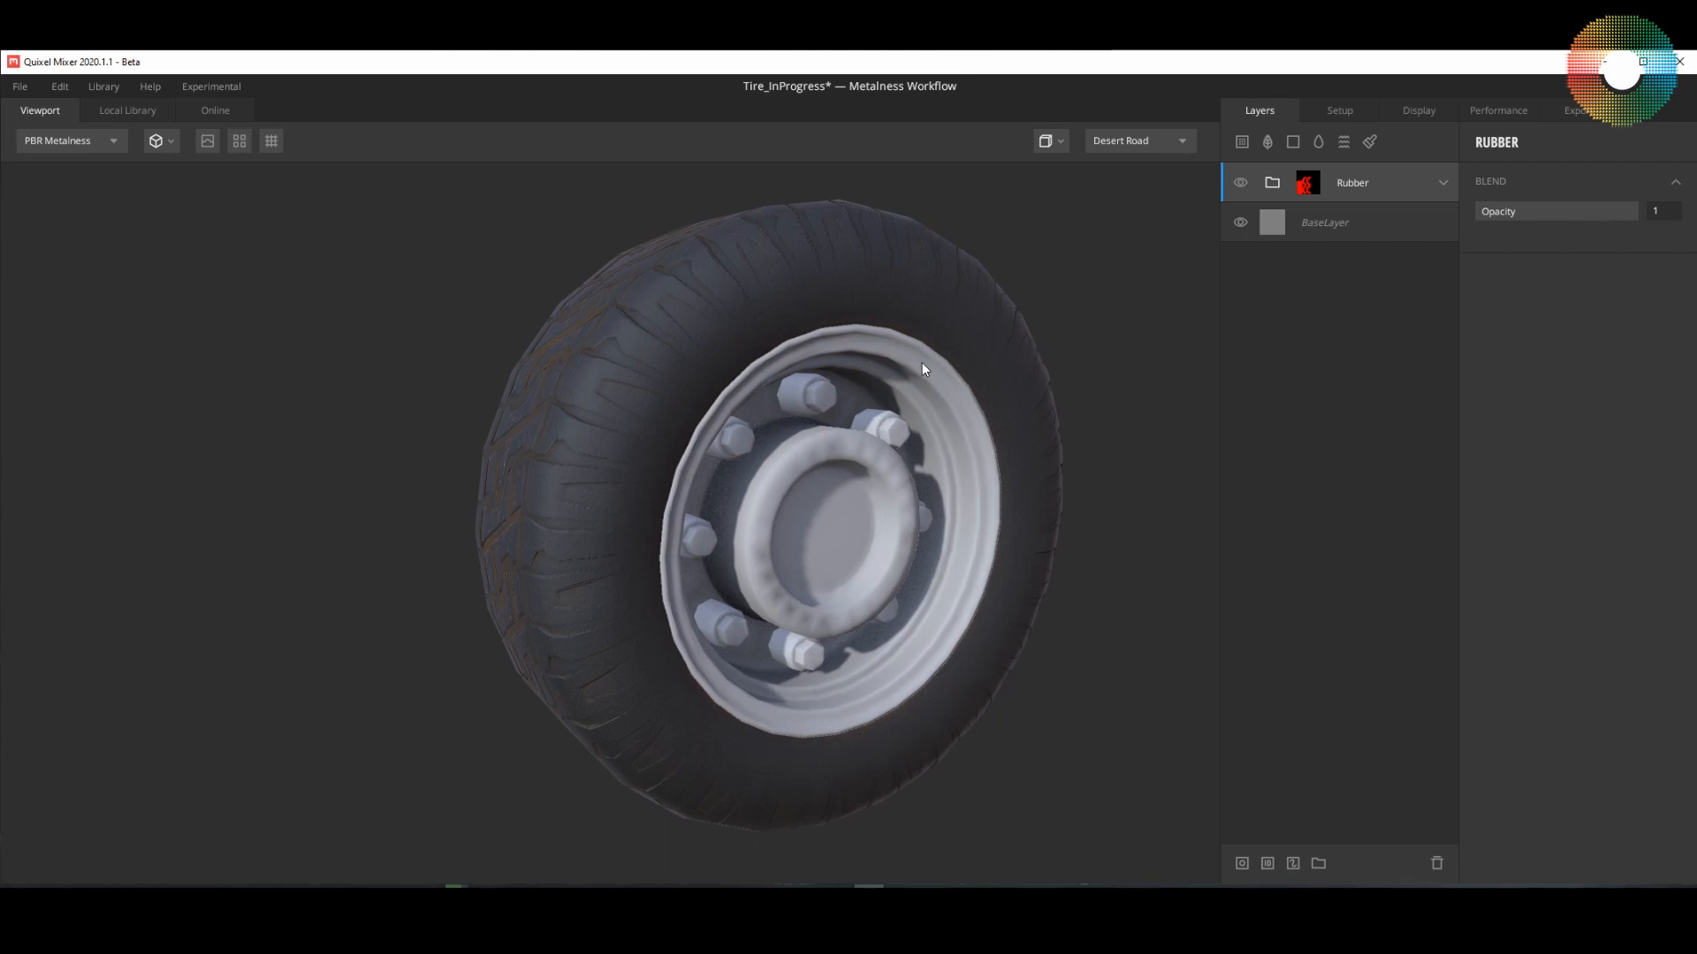
pyautogui.moveTo(957, 433); pyautogui.dragTo(885, 387)
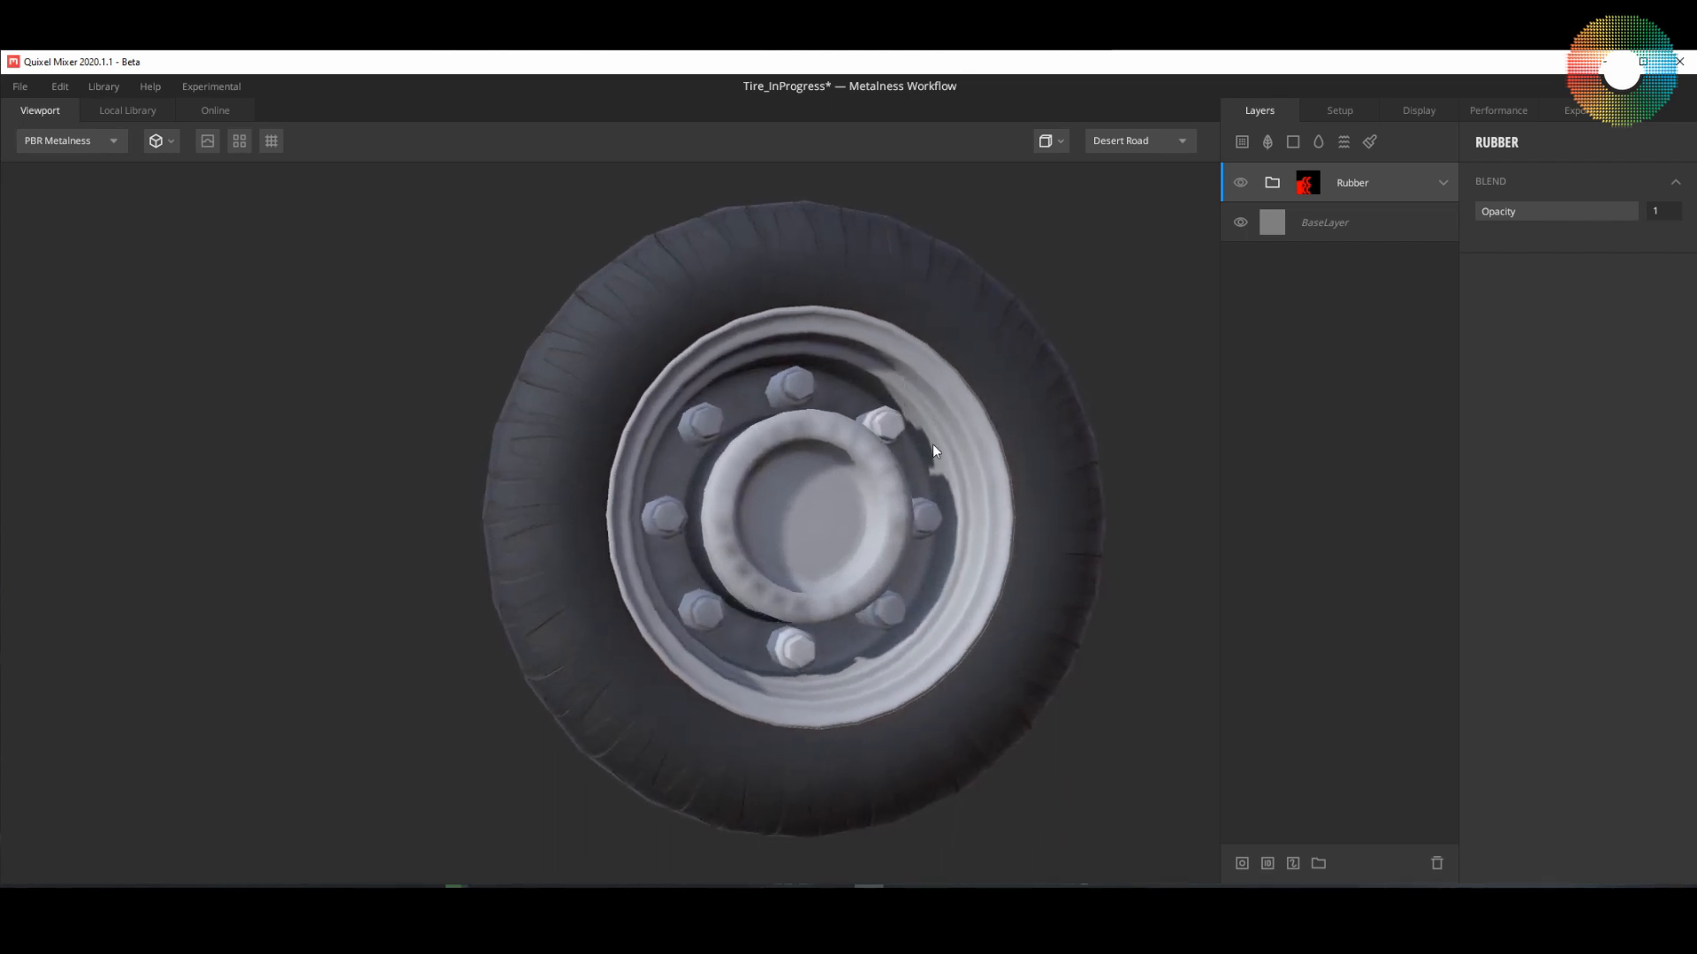
pyautogui.moveTo(933, 451); pyautogui.dragTo(966, 492)
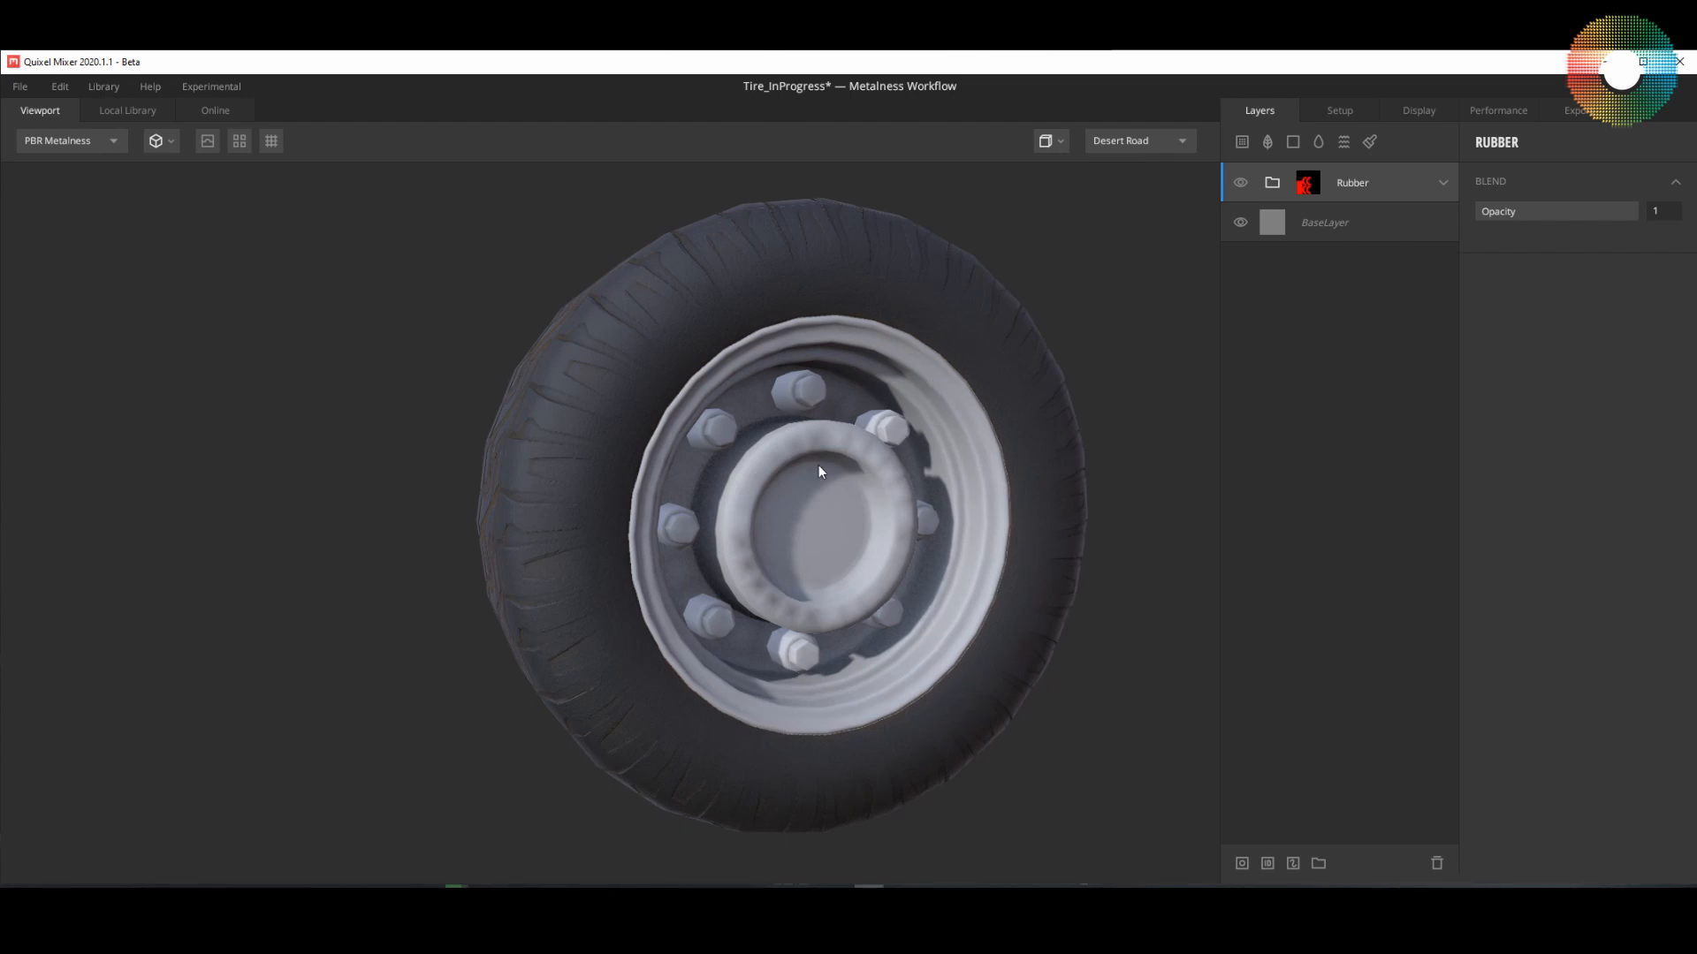
pyautogui.moveTo(818, 465); pyautogui.dragTo(850, 477)
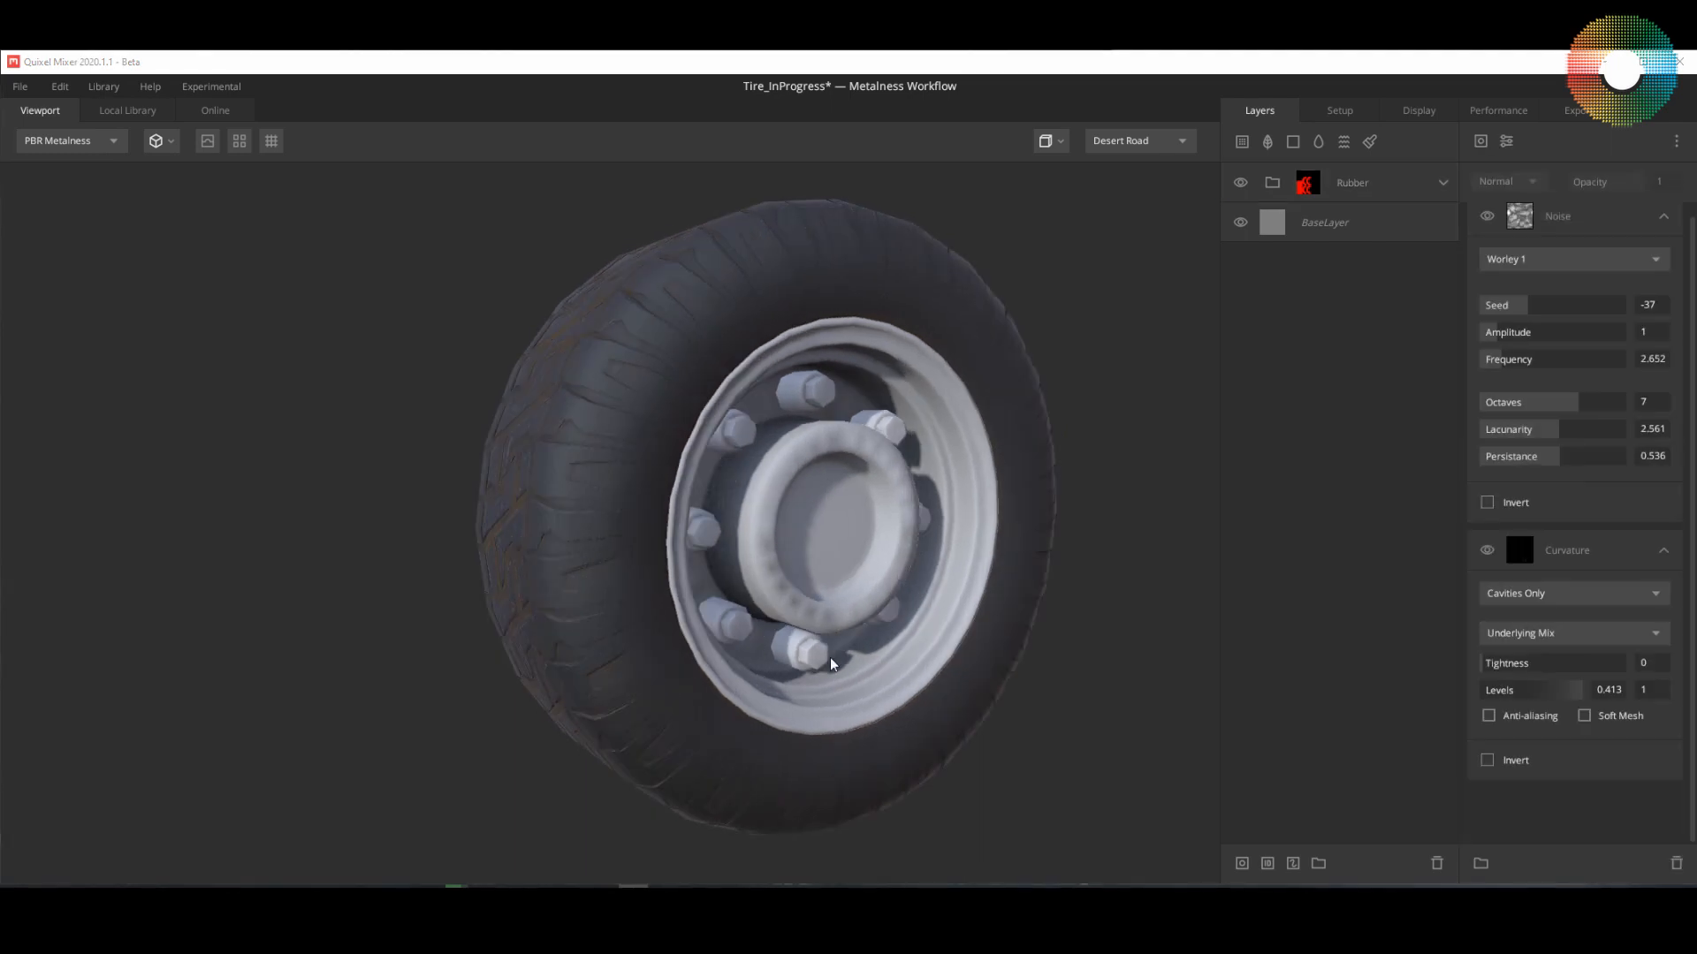
pyautogui.moveTo(799, 680); pyautogui.dragTo(910, 693)
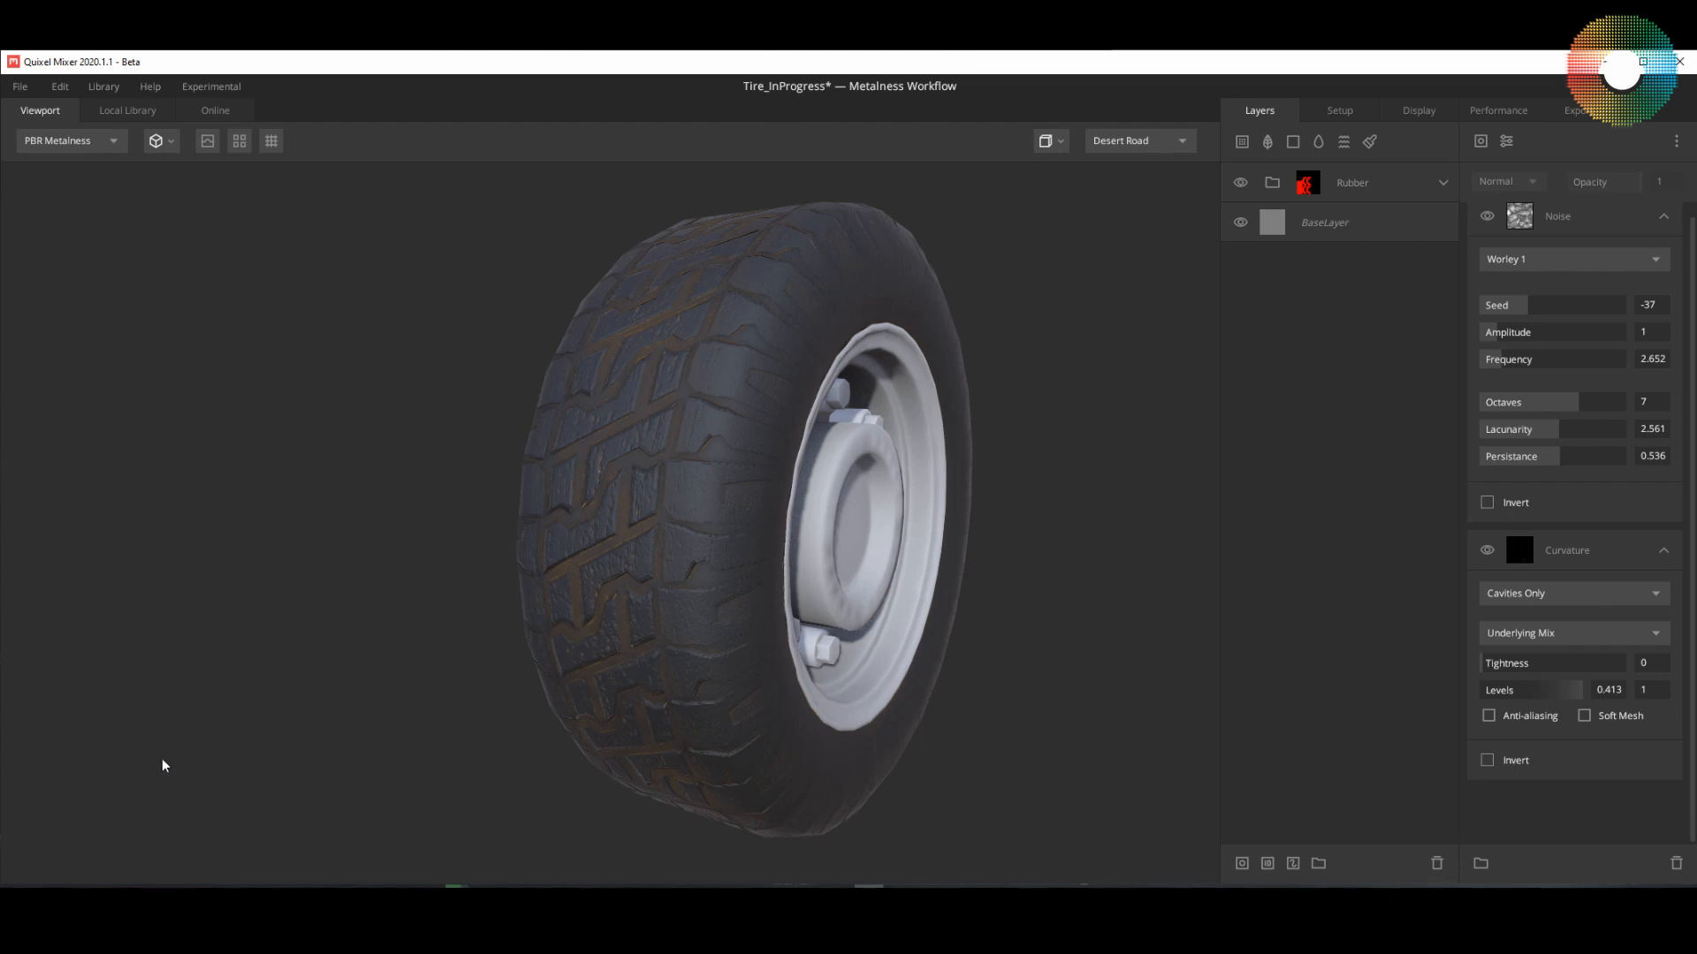
# Step: Check the Mixer Files and Local Library paths in the preferences, leaving without saving
pyautogui.click(60, 86)
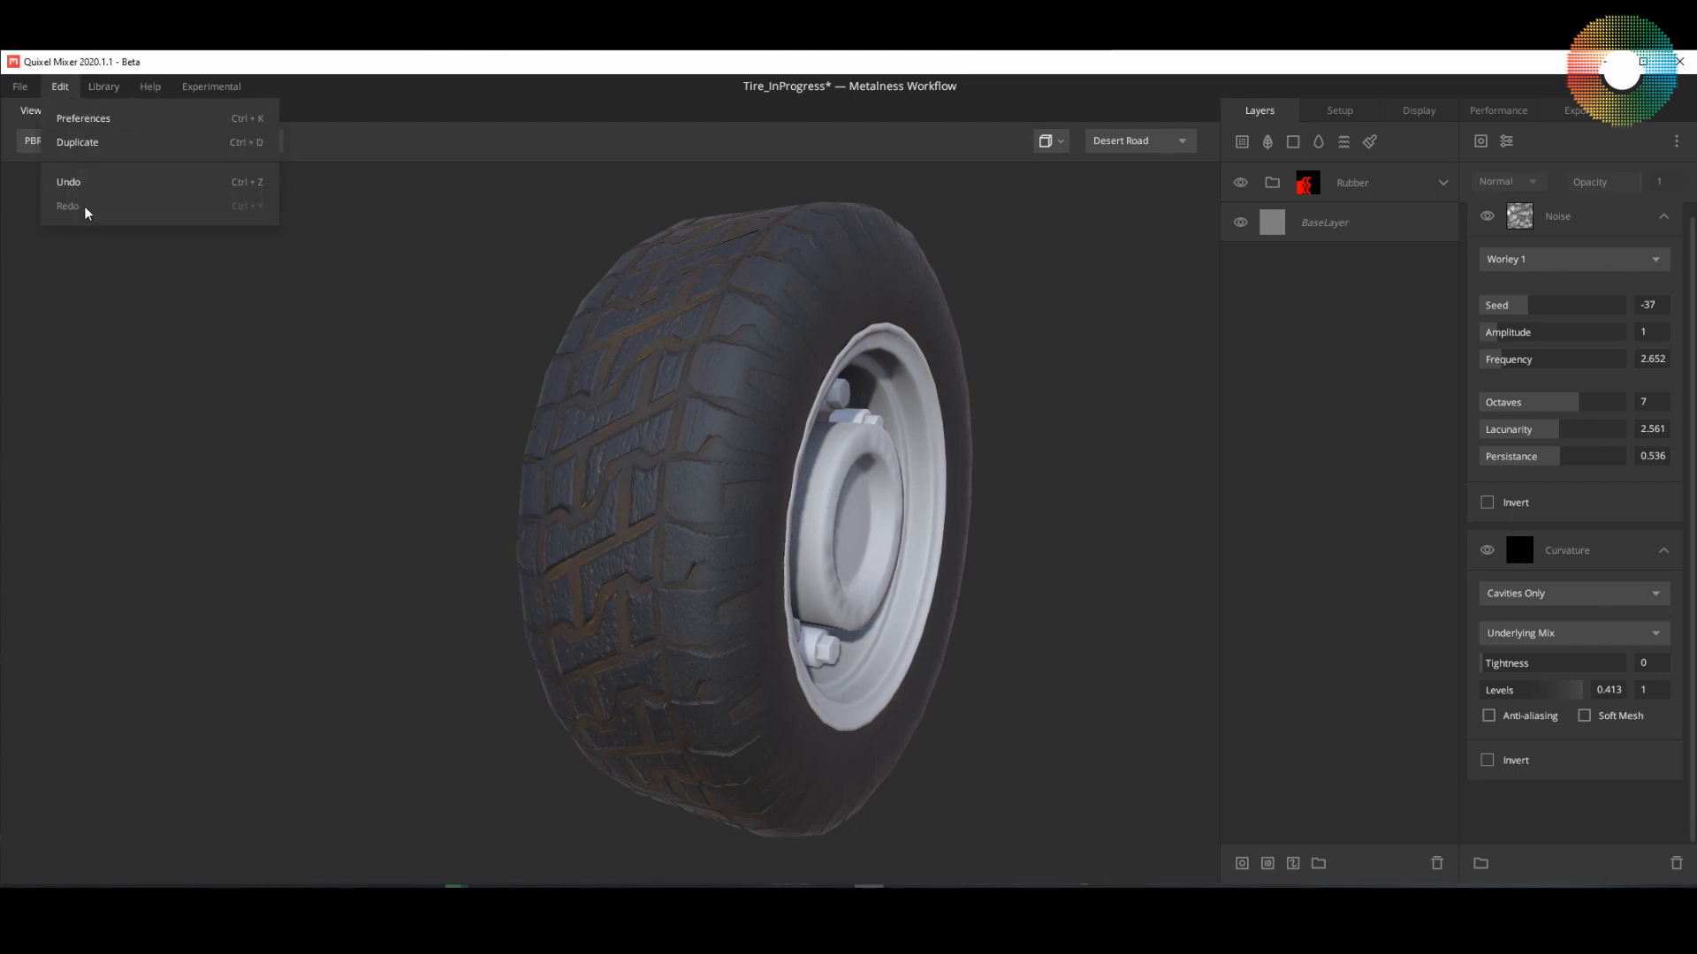
pyautogui.click(83, 118)
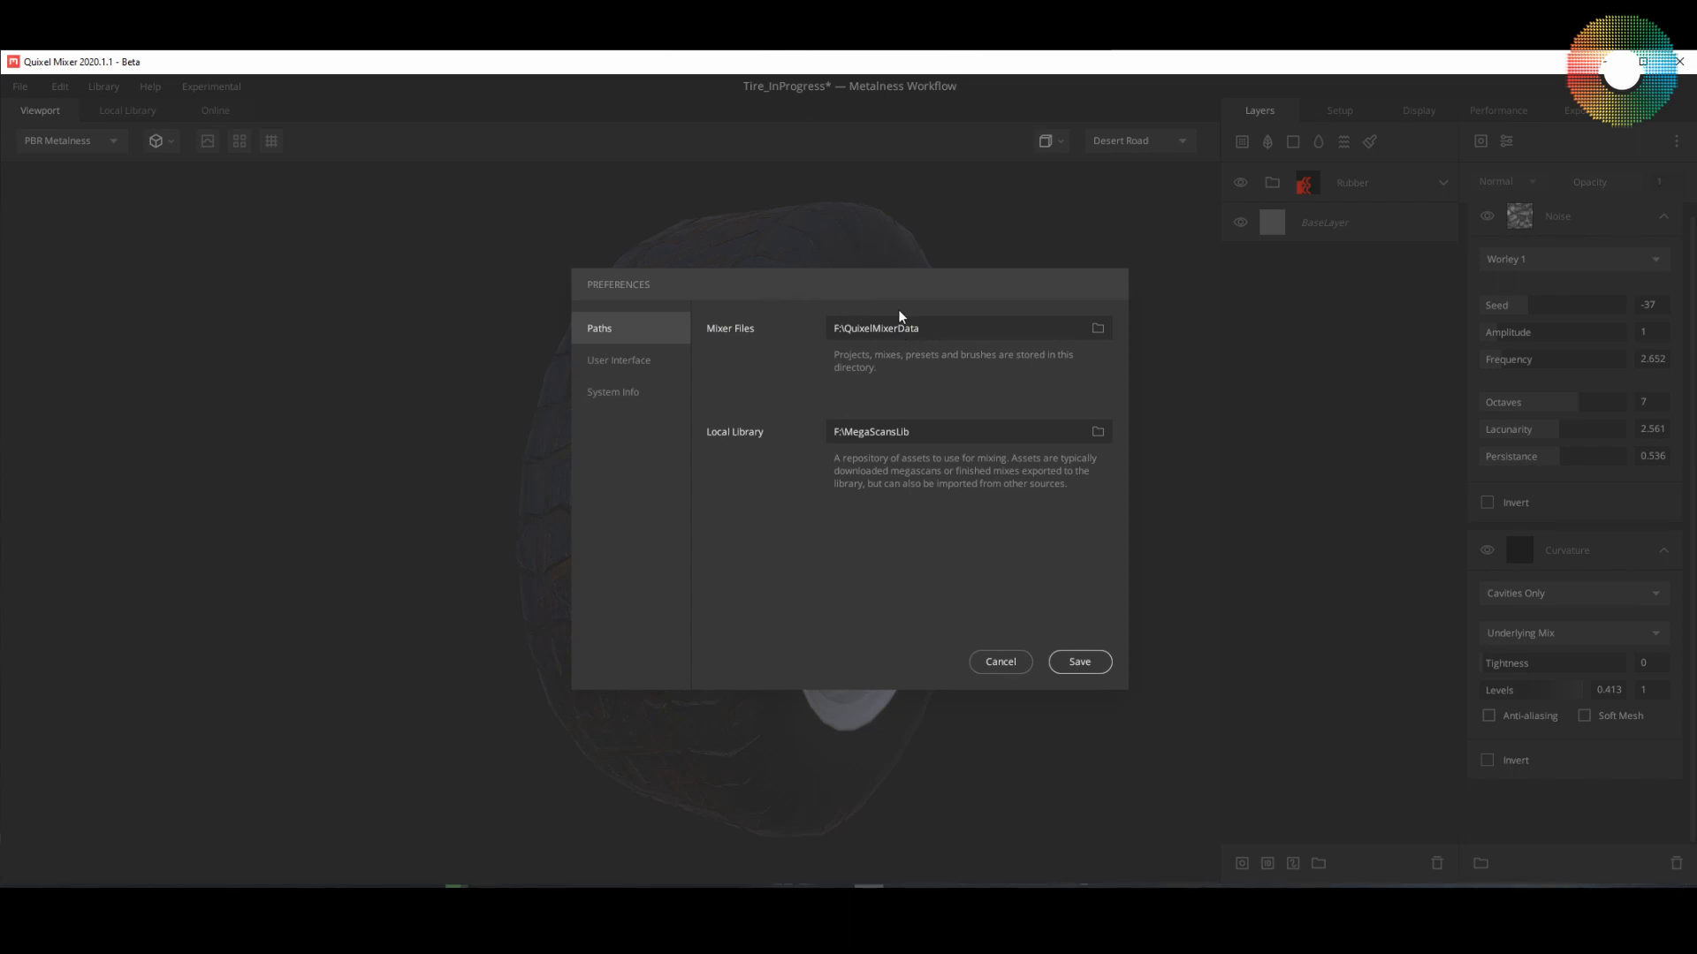
pyautogui.click(996, 662)
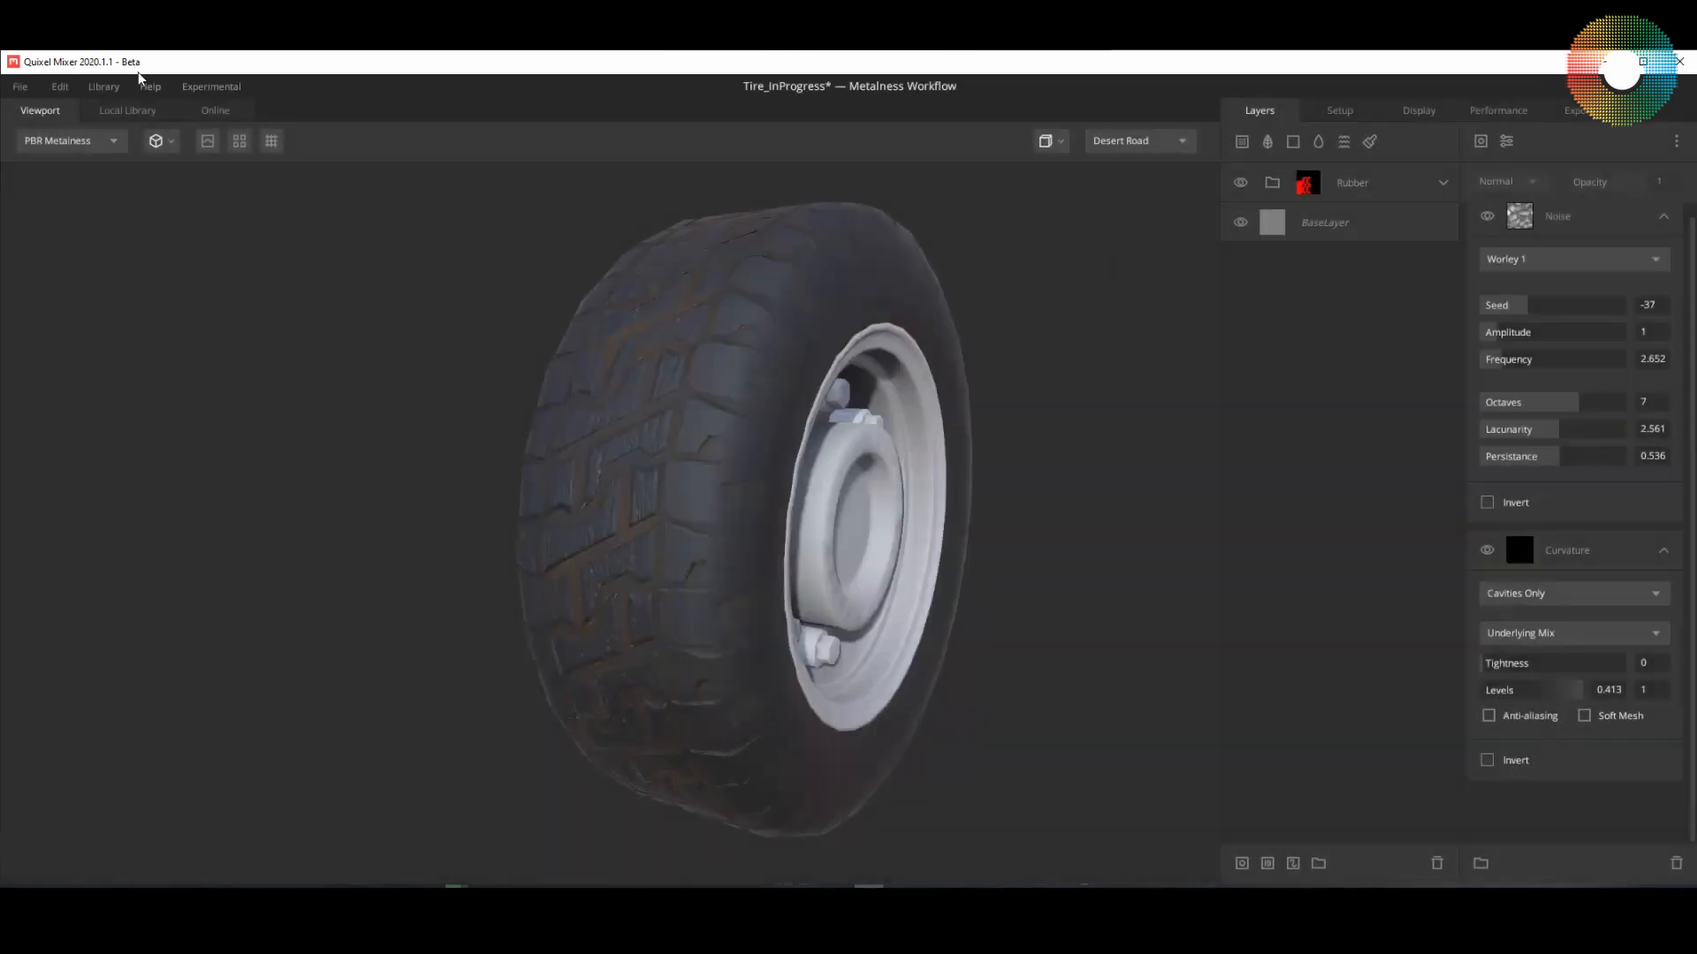
pyautogui.click(60, 86)
pyautogui.click(83, 117)
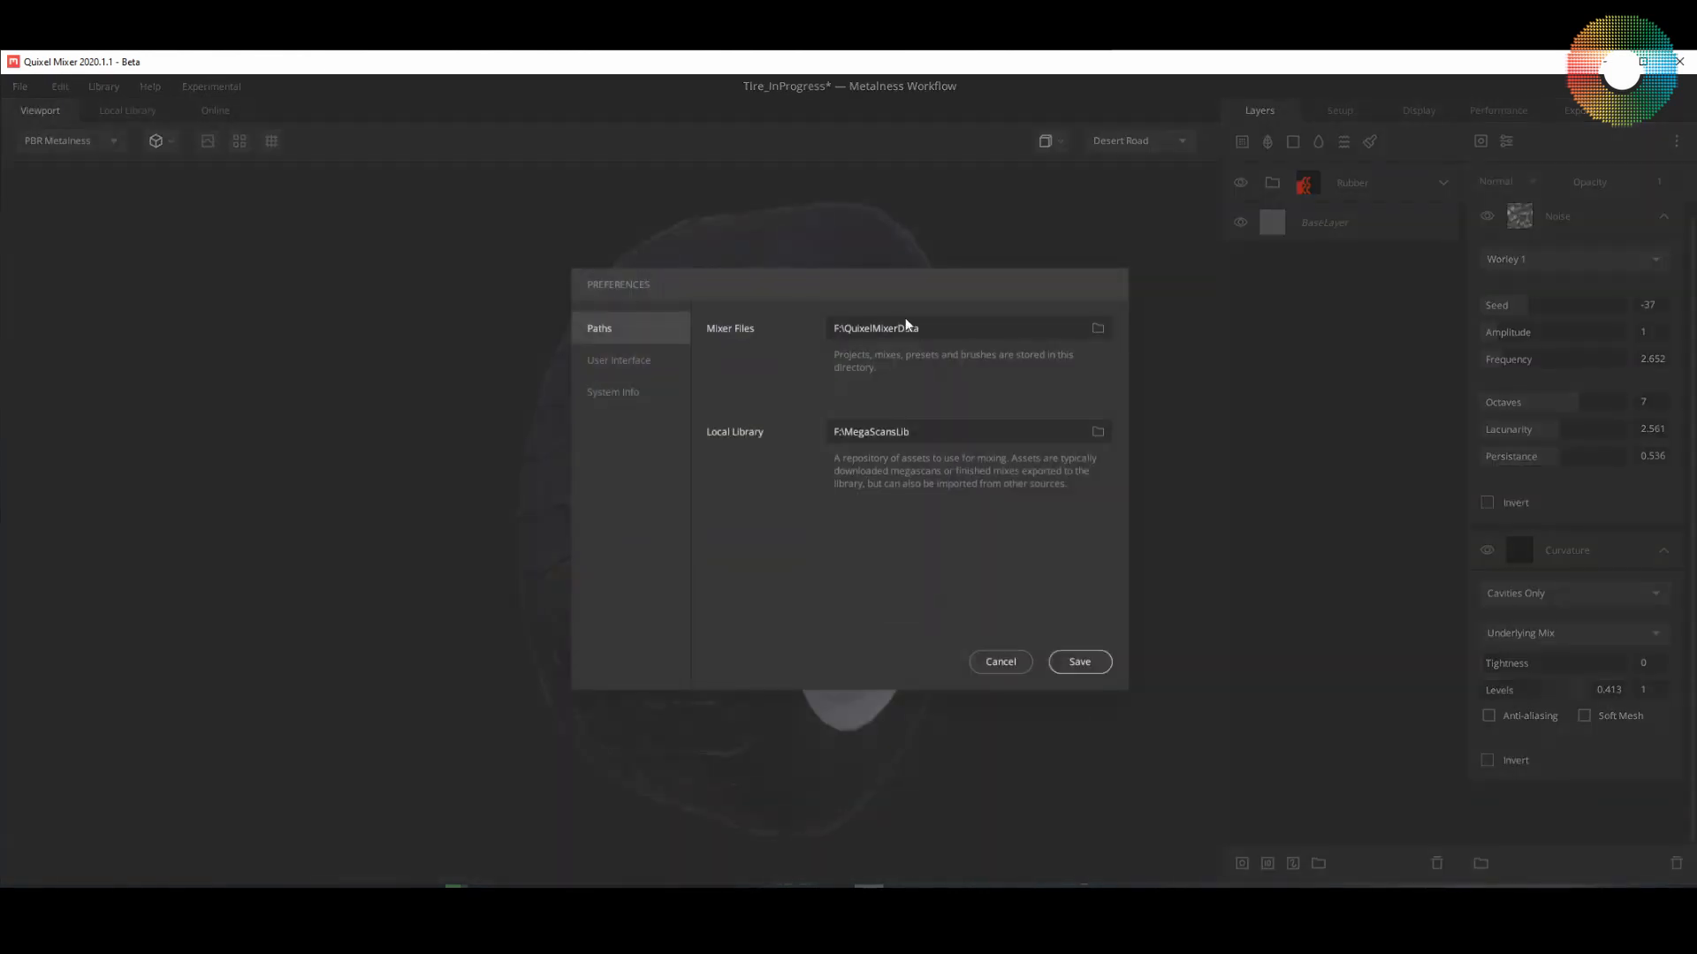
pyautogui.click(1003, 663)
# Step: Switch to File Explorer, look inside the Projects folder of QuixelMixerData, and return to Quixel Mixer
pyautogui.click(133, 898)
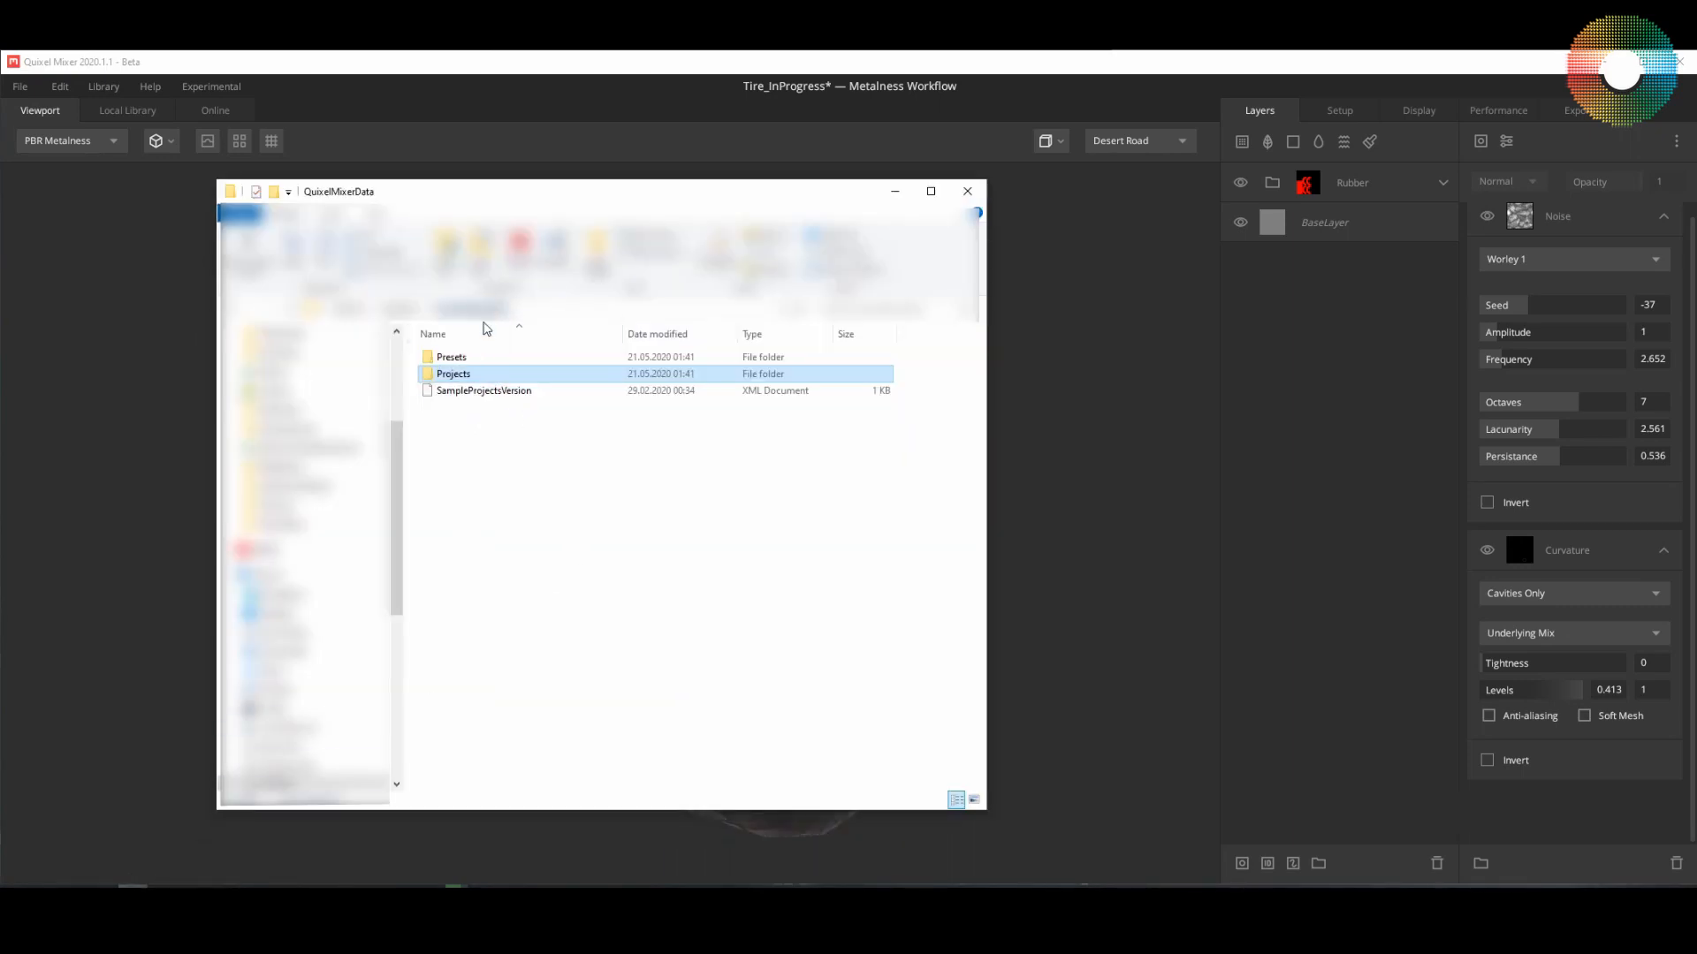
pyautogui.doubleClick(456, 381)
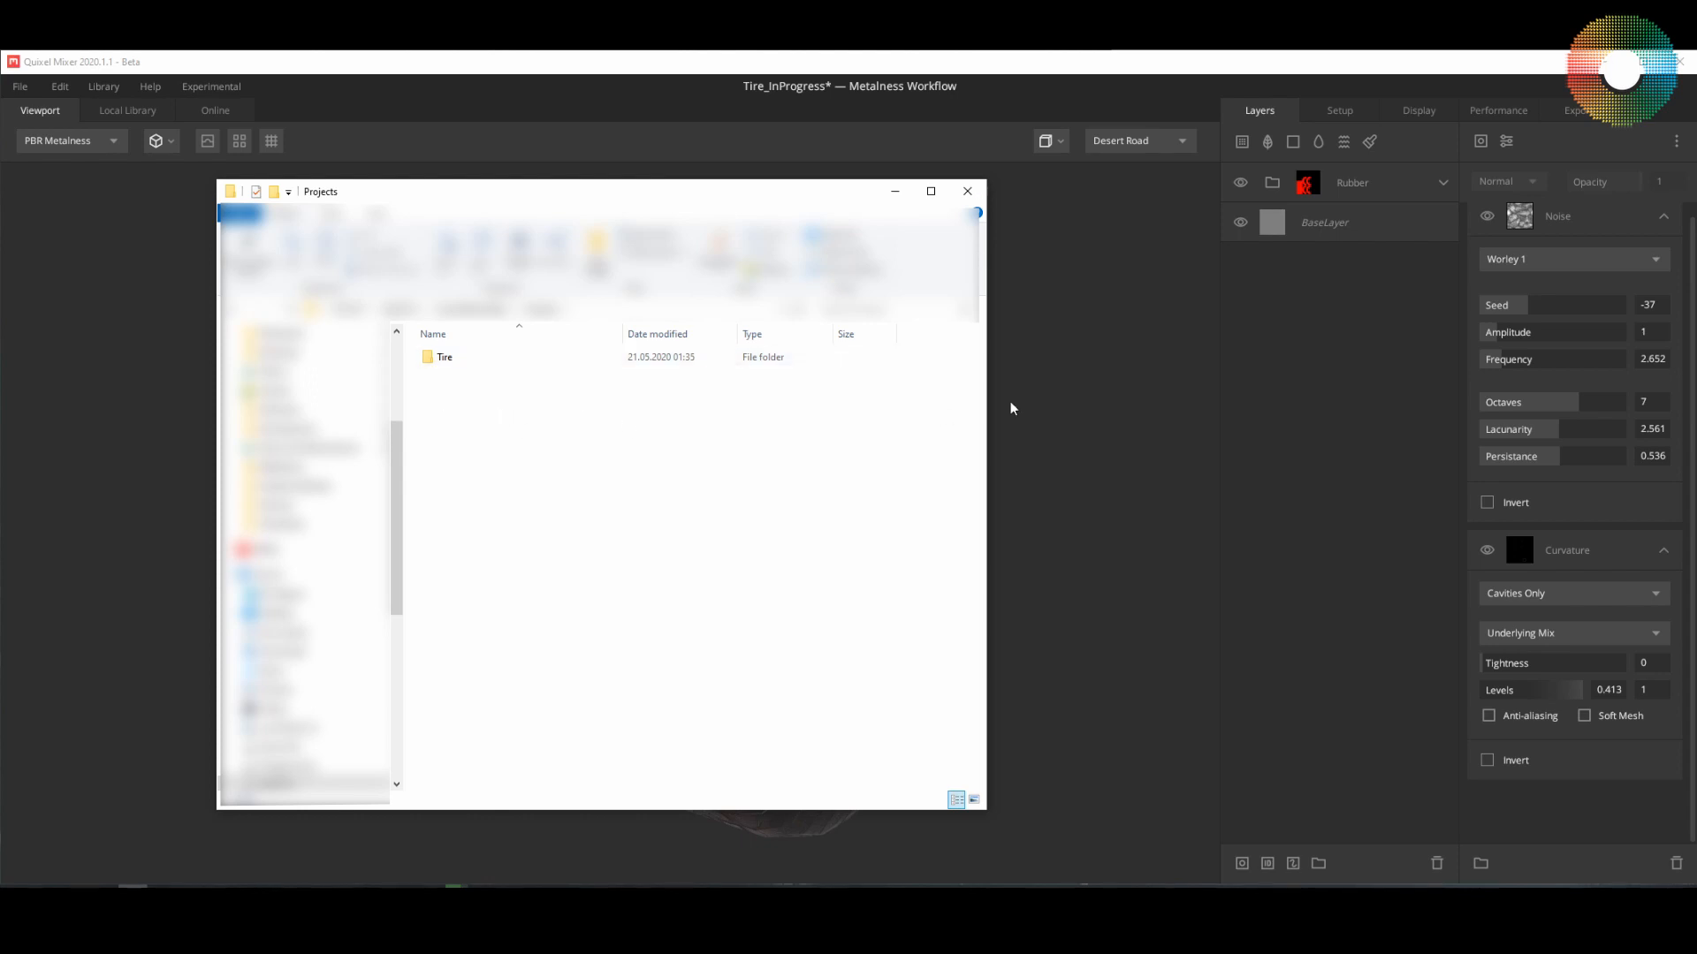
pyautogui.click(1045, 395)
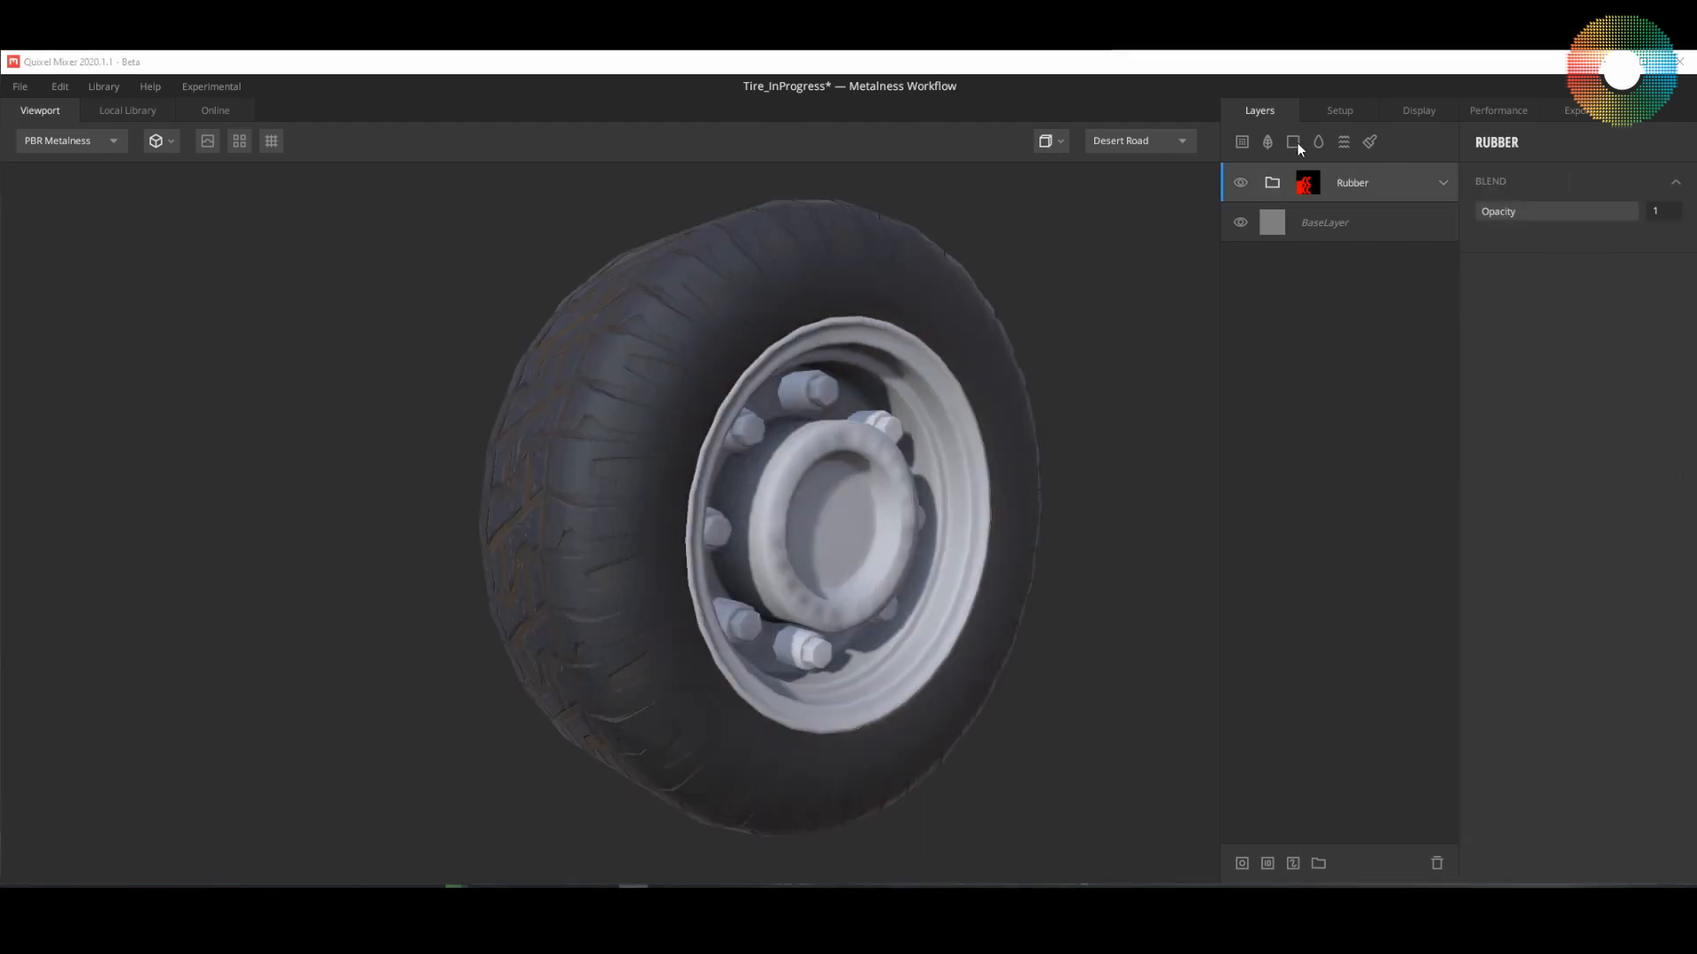
# Step: Add a solid layer above the Rubber group and name it MetlaBase
pyautogui.click(1293, 141)
pyautogui.doubleClick(1320, 189)
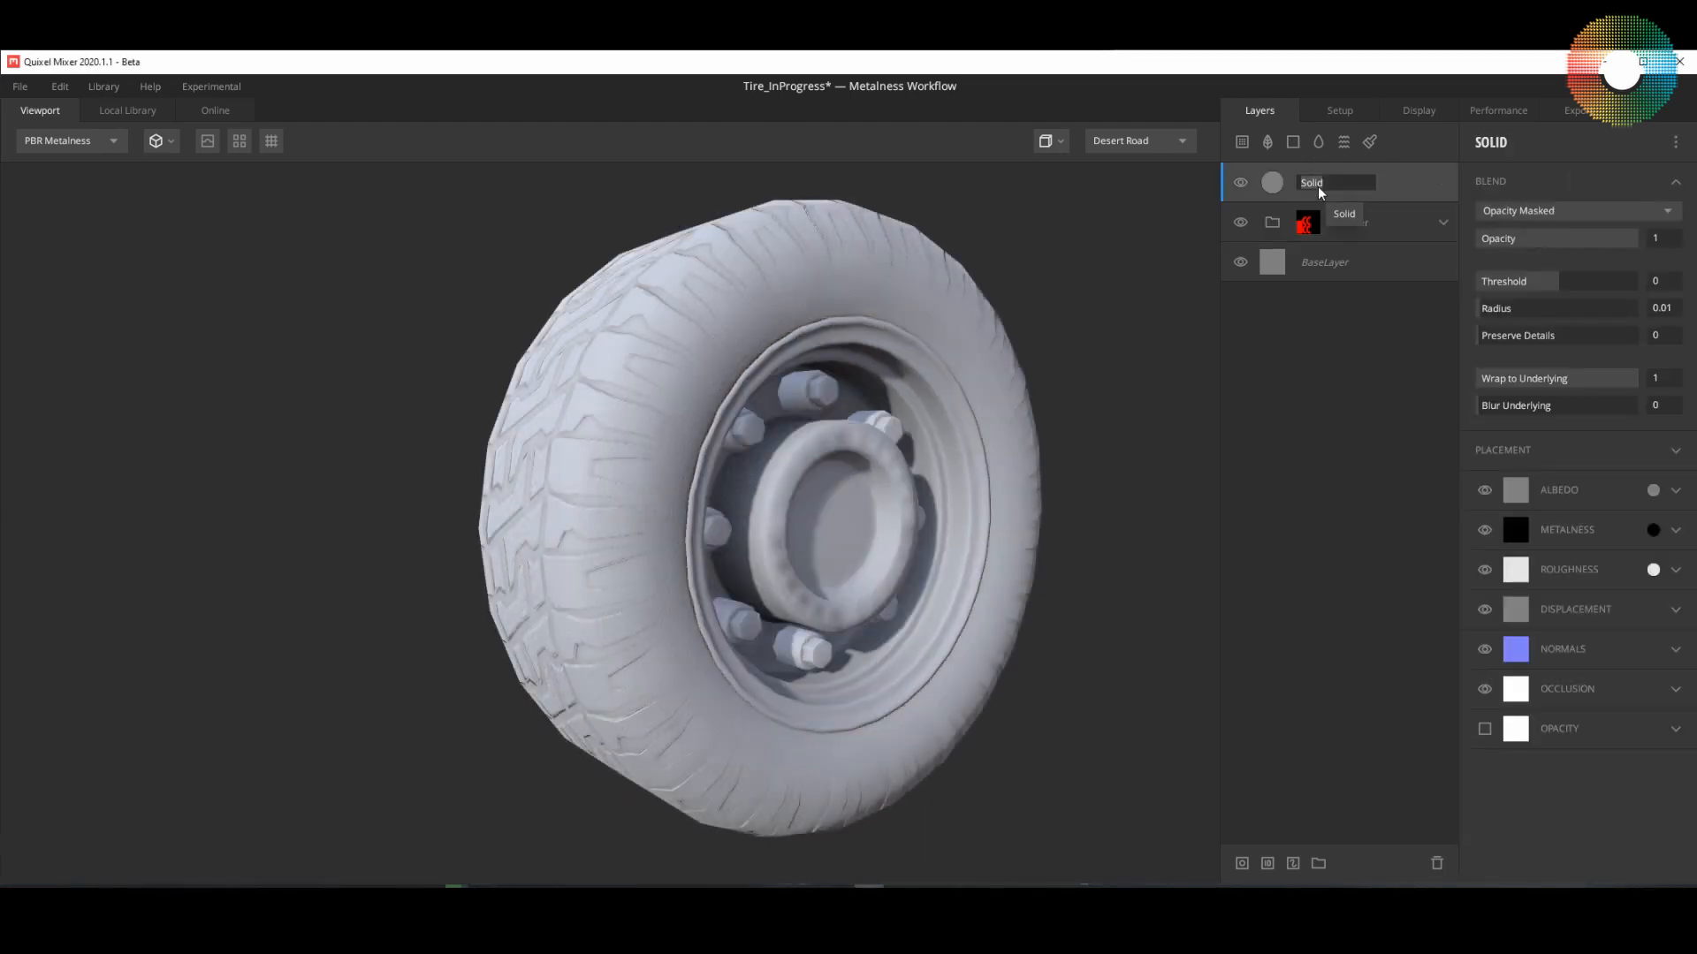
pyautogui.write('MetlaBase')
pyautogui.press('Return')
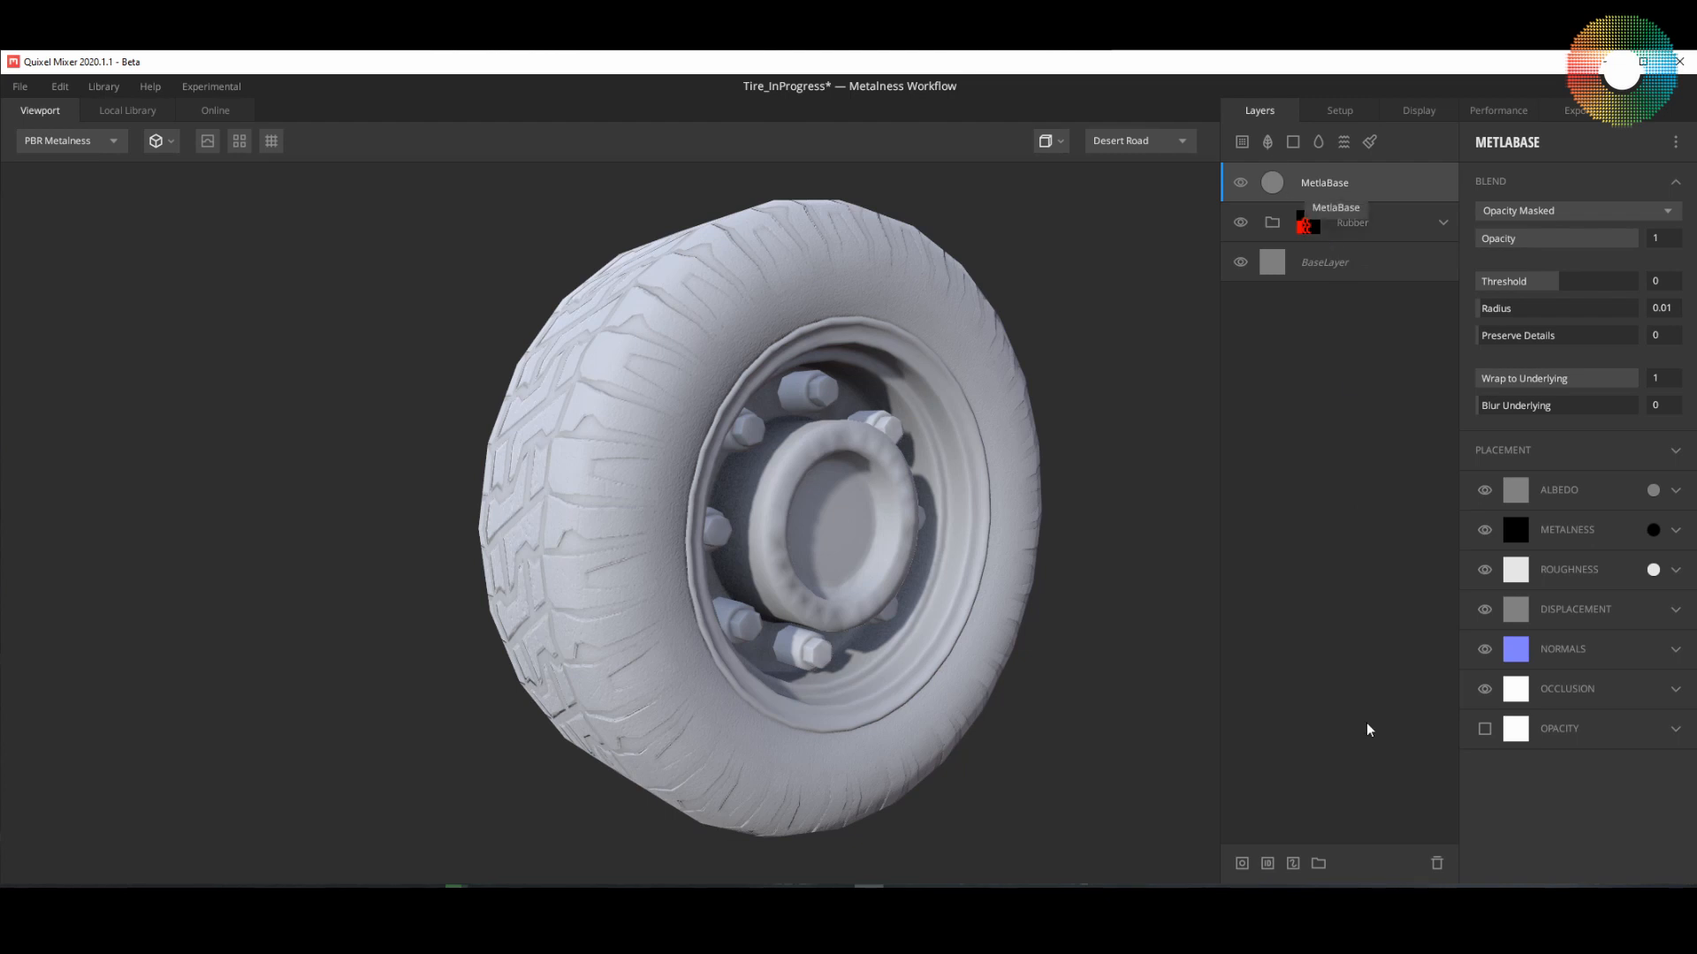
# Step: Put the MetlaBase layer into a new group and name the group Metal
pyautogui.click(1314, 870)
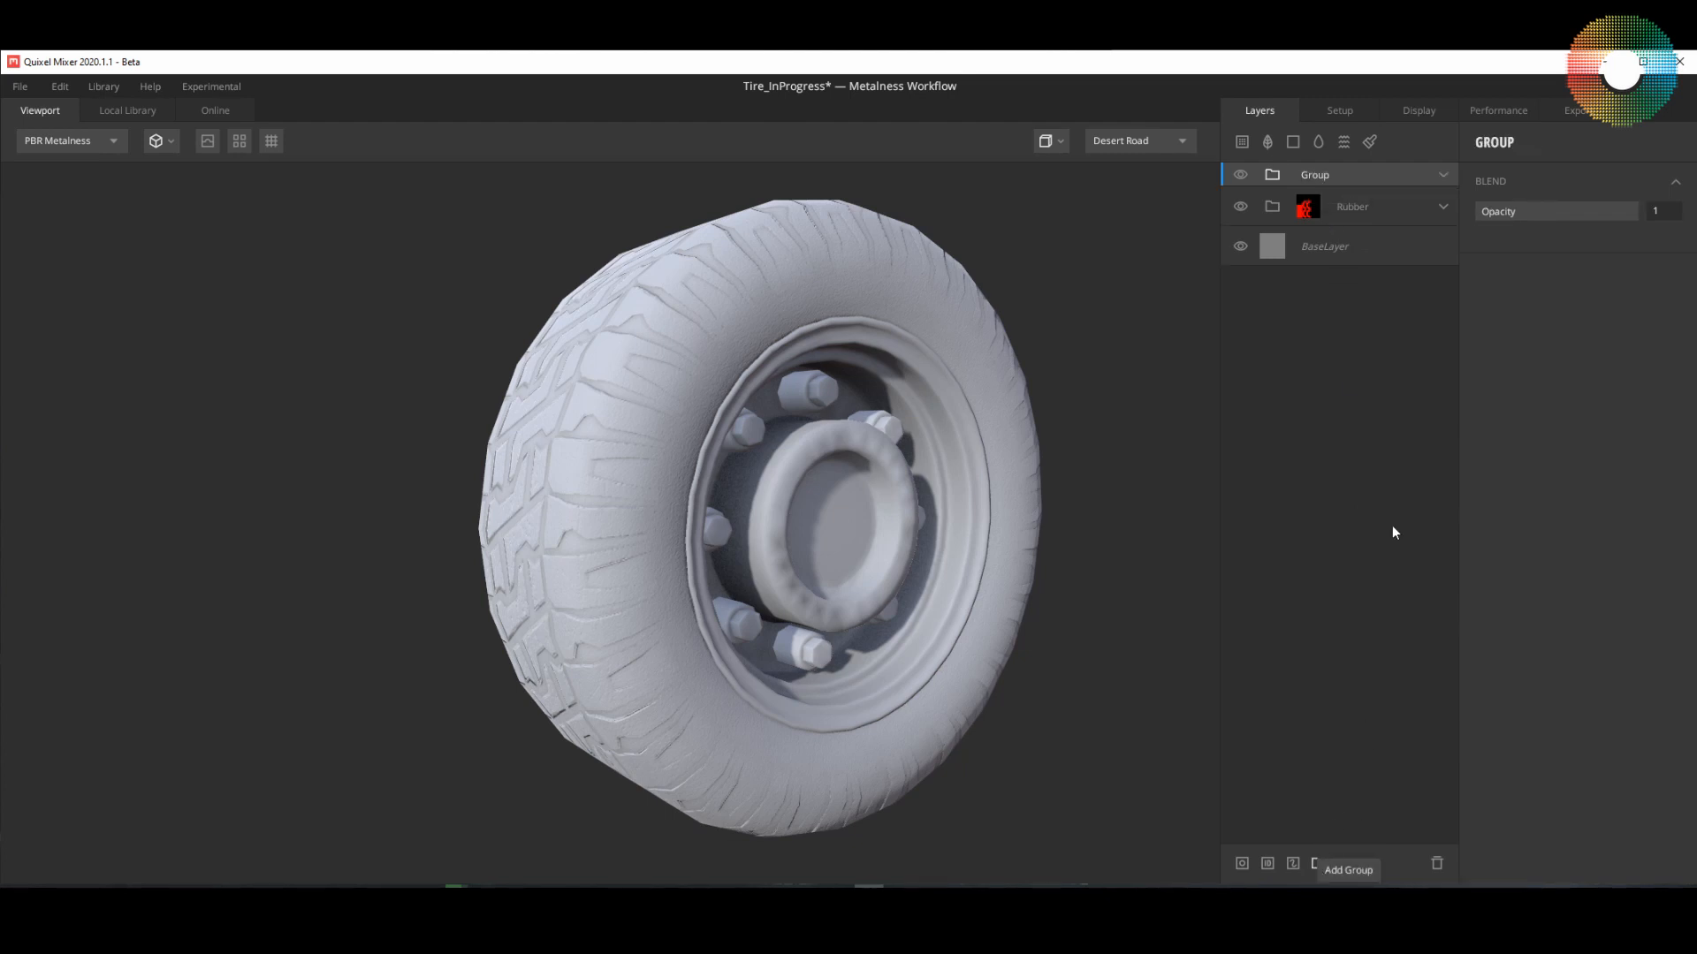
pyautogui.click(1441, 174)
pyautogui.doubleClick(1315, 176)
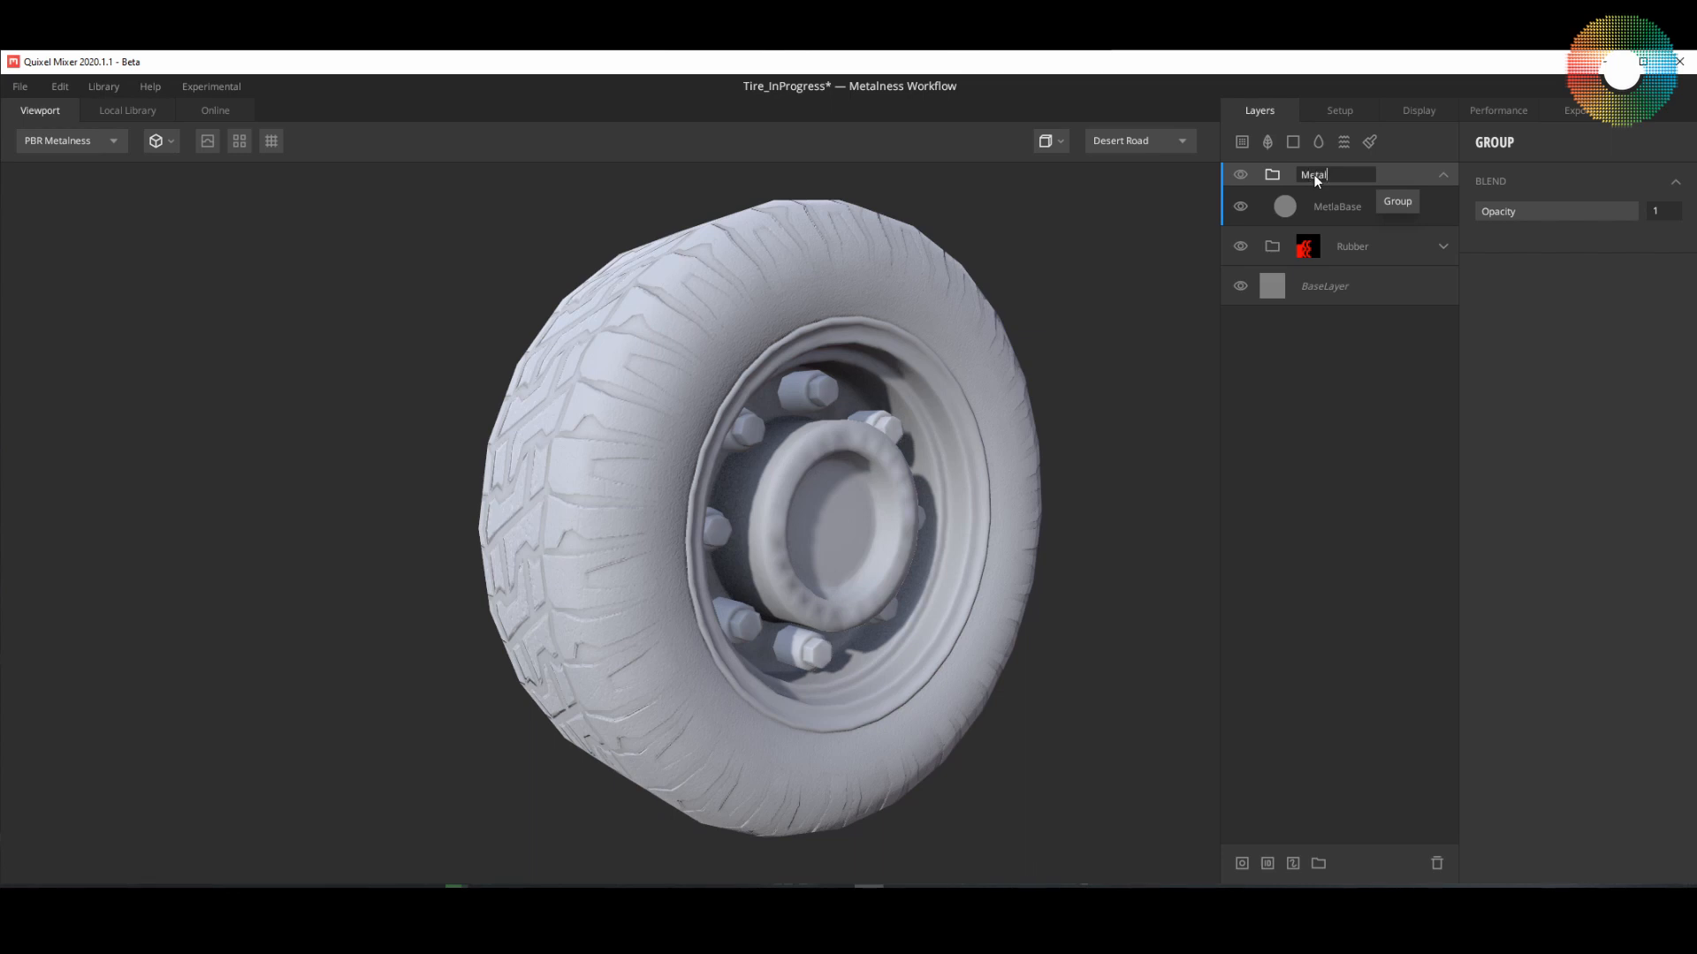
pyautogui.press('Return')
# Step: Add a material ID mask to the Metal group and restrict it to Bright Yellow
pyautogui.click(1266, 863)
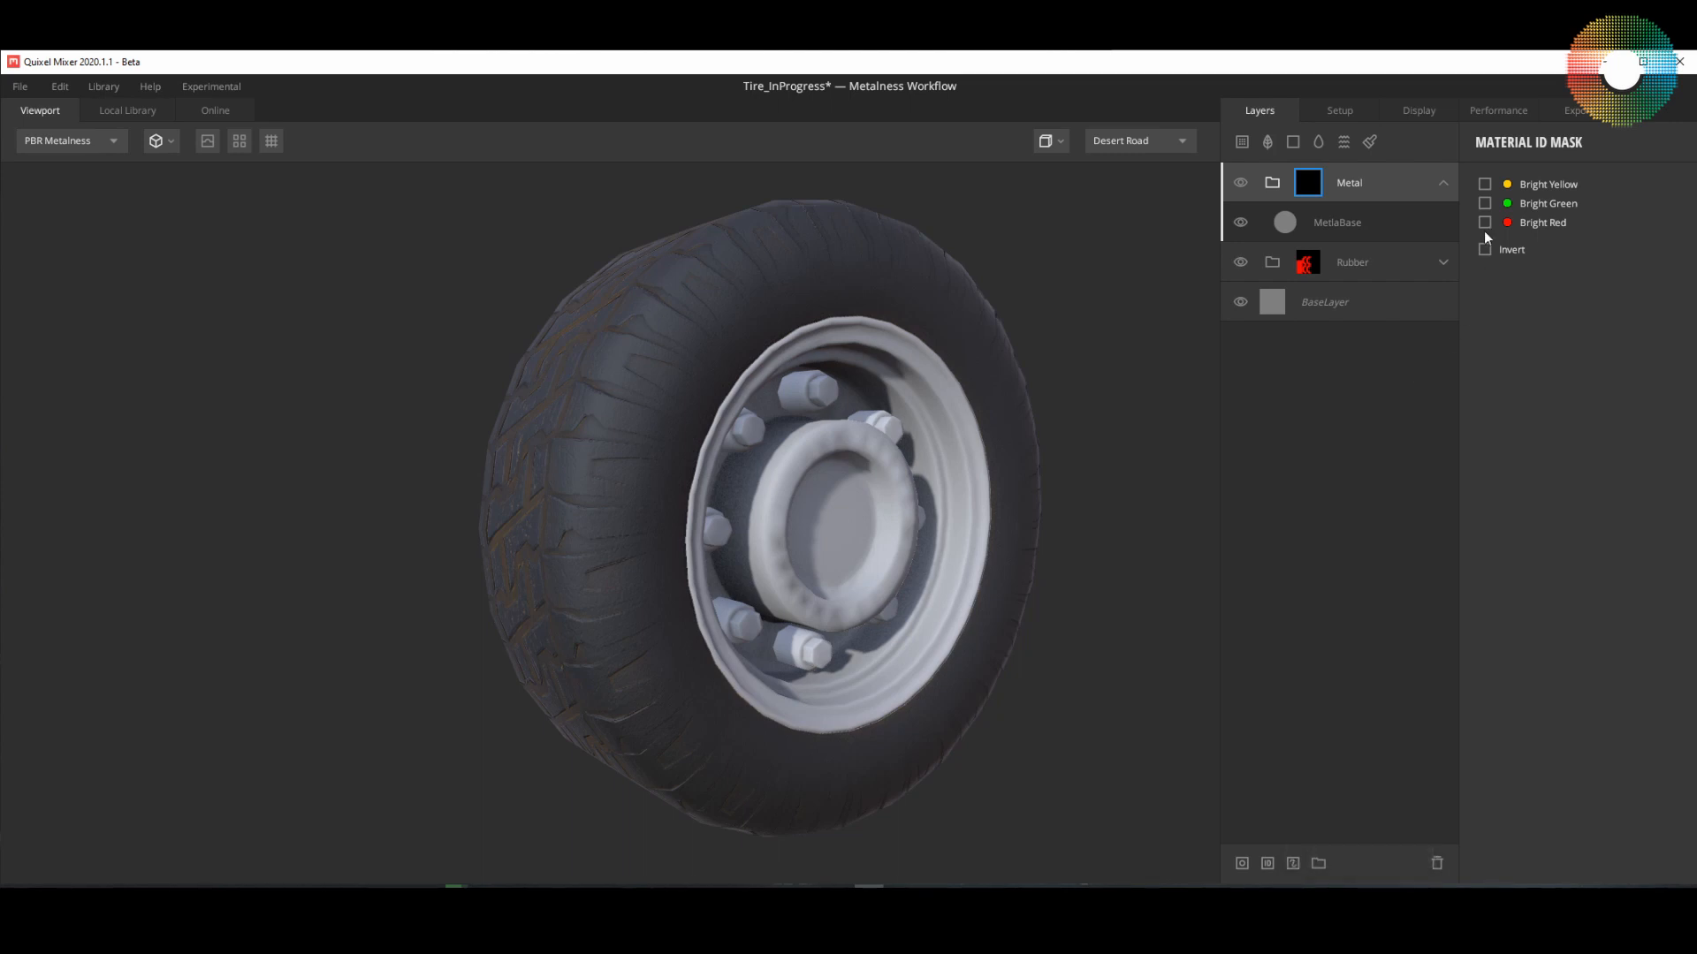
pyautogui.click(1485, 185)
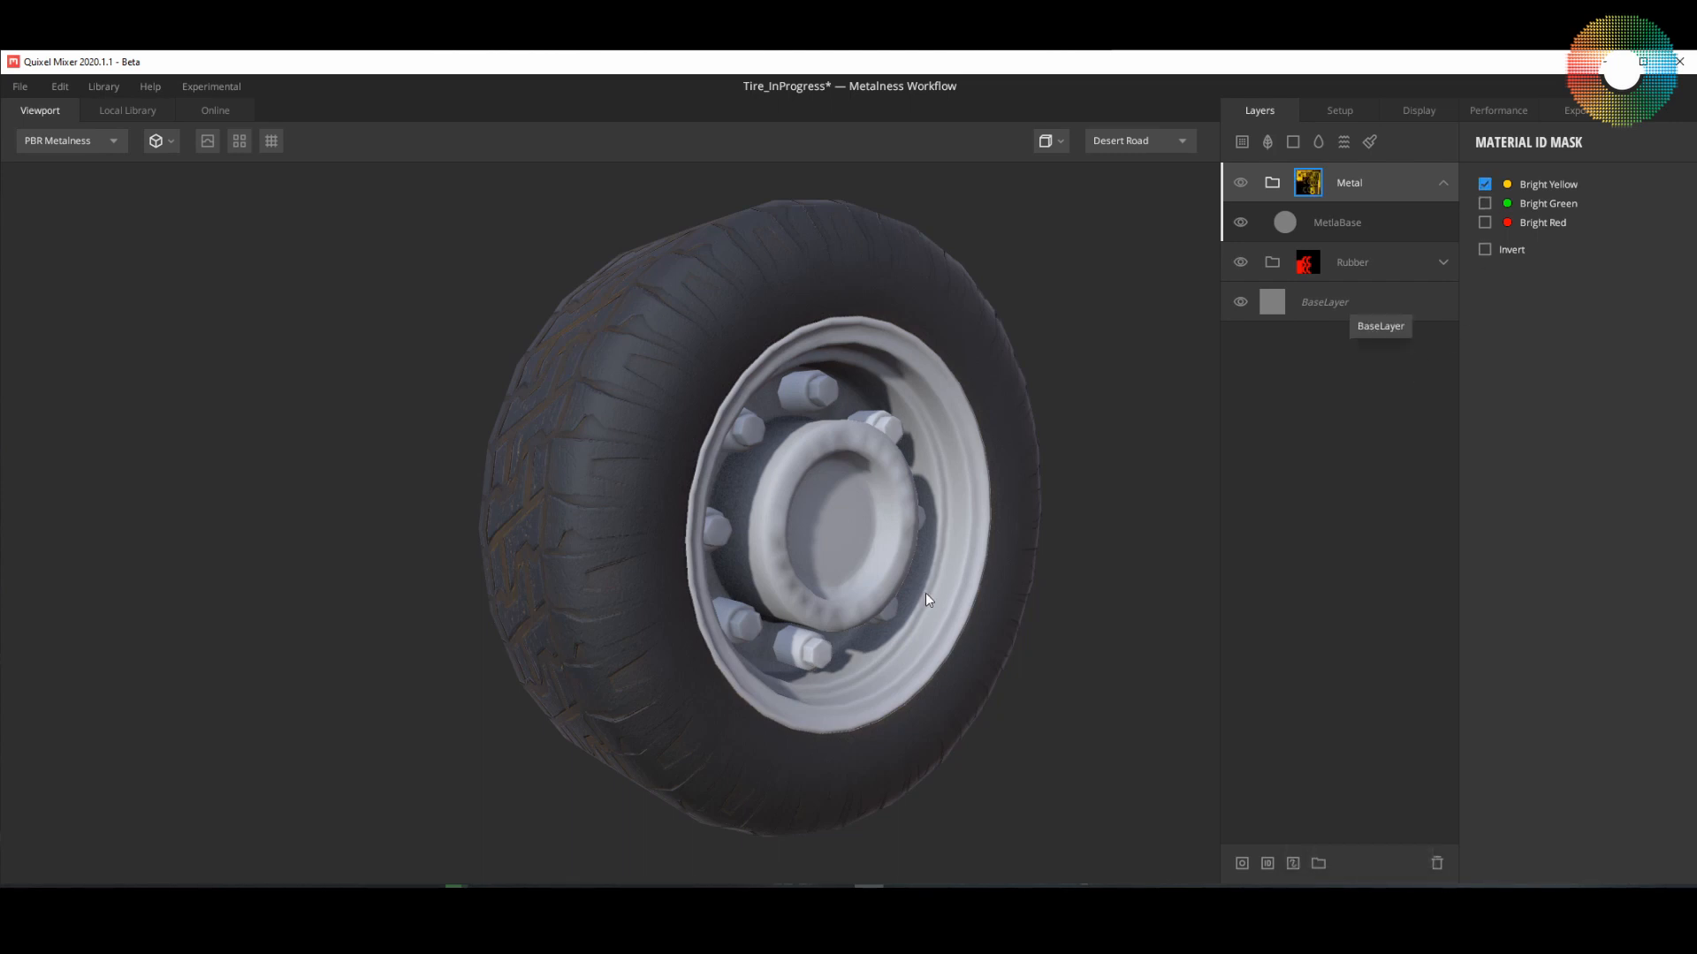
pyautogui.moveTo(925, 592); pyautogui.dragTo(864, 580)
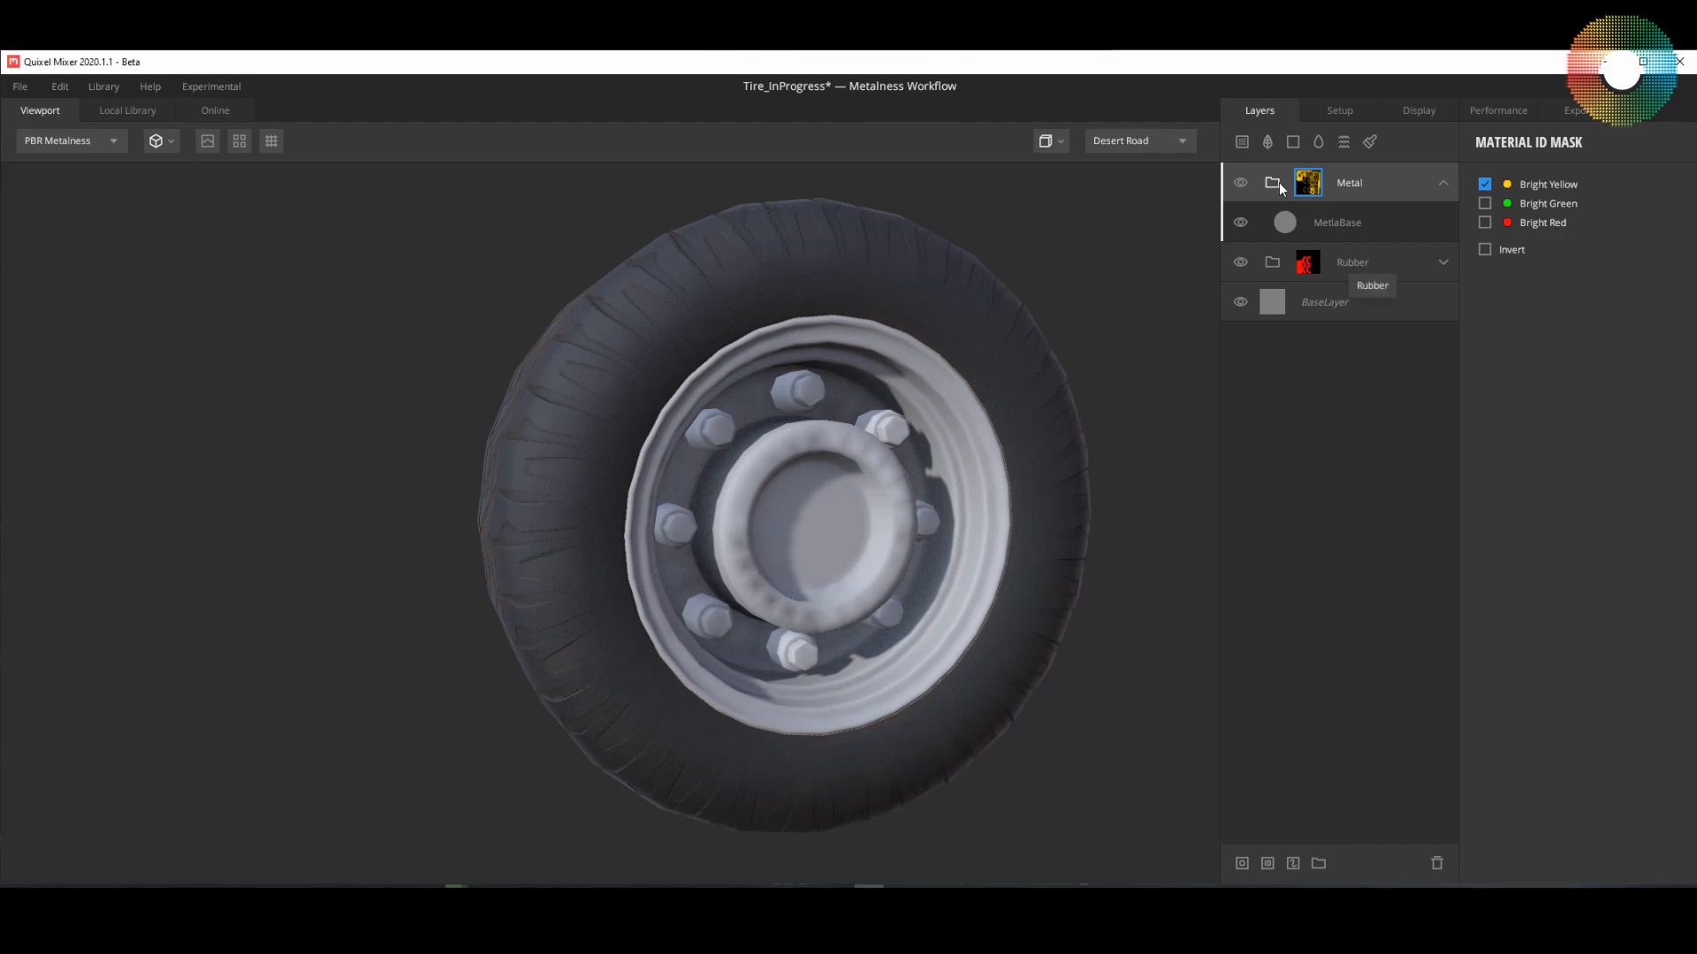
# Step: Set the MetlaBase layer's metalness color to pure white, FFFFFF
pyautogui.click(1283, 226)
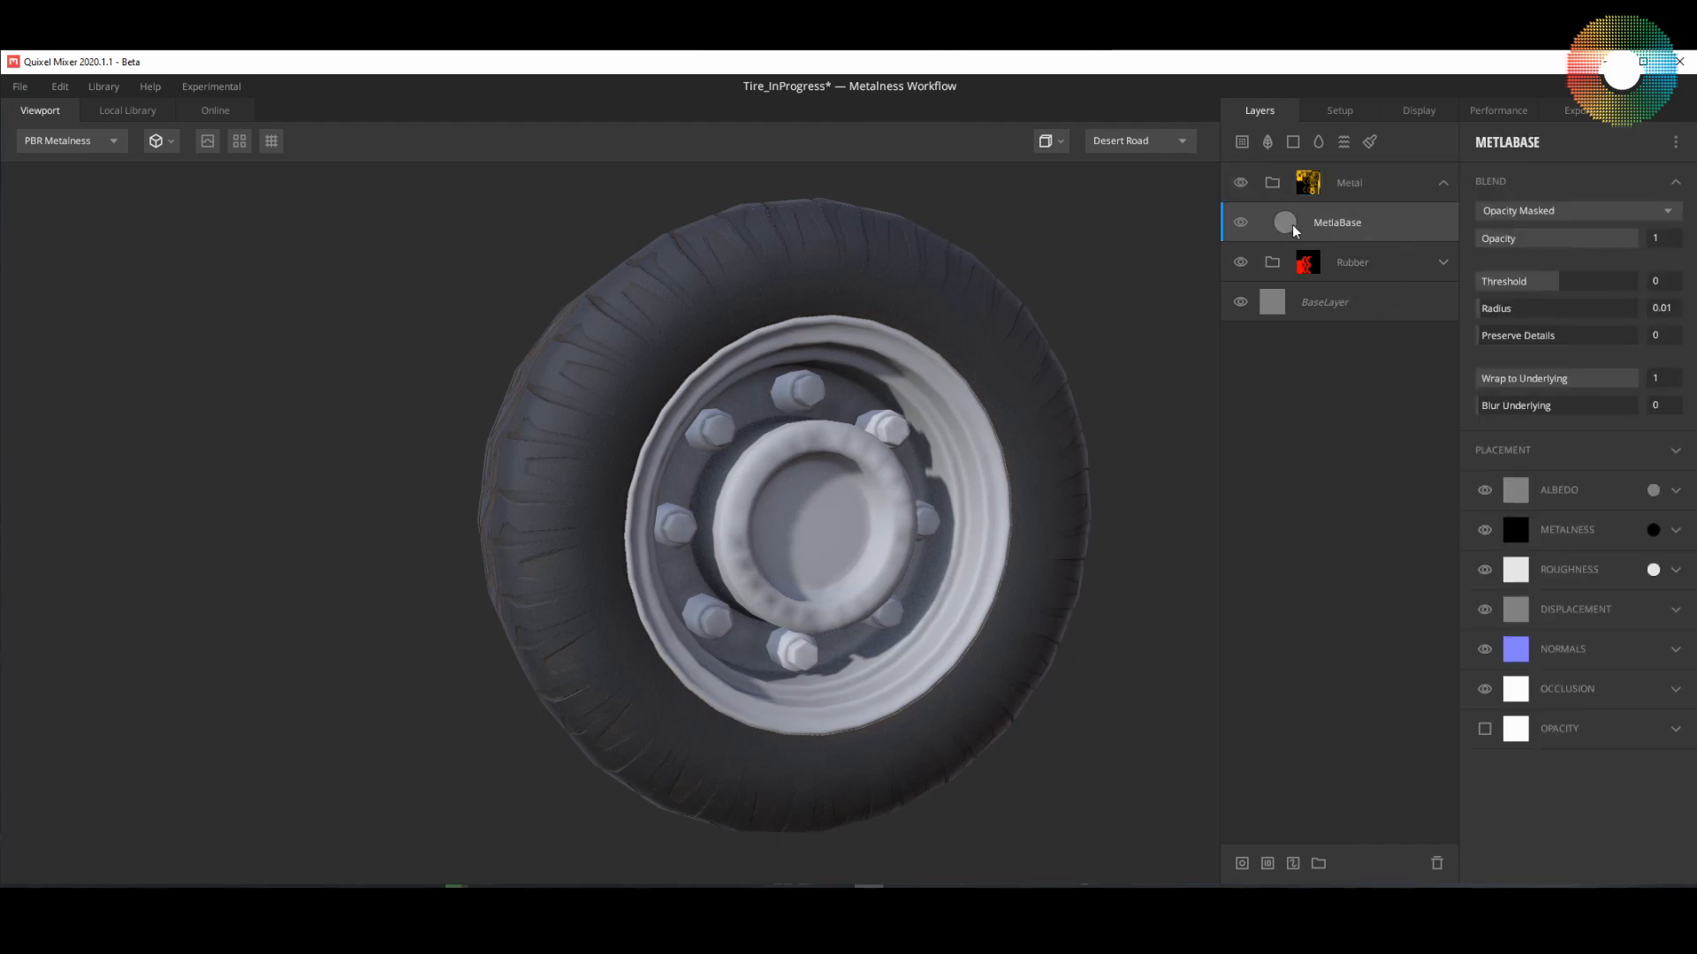
pyautogui.click(1653, 530)
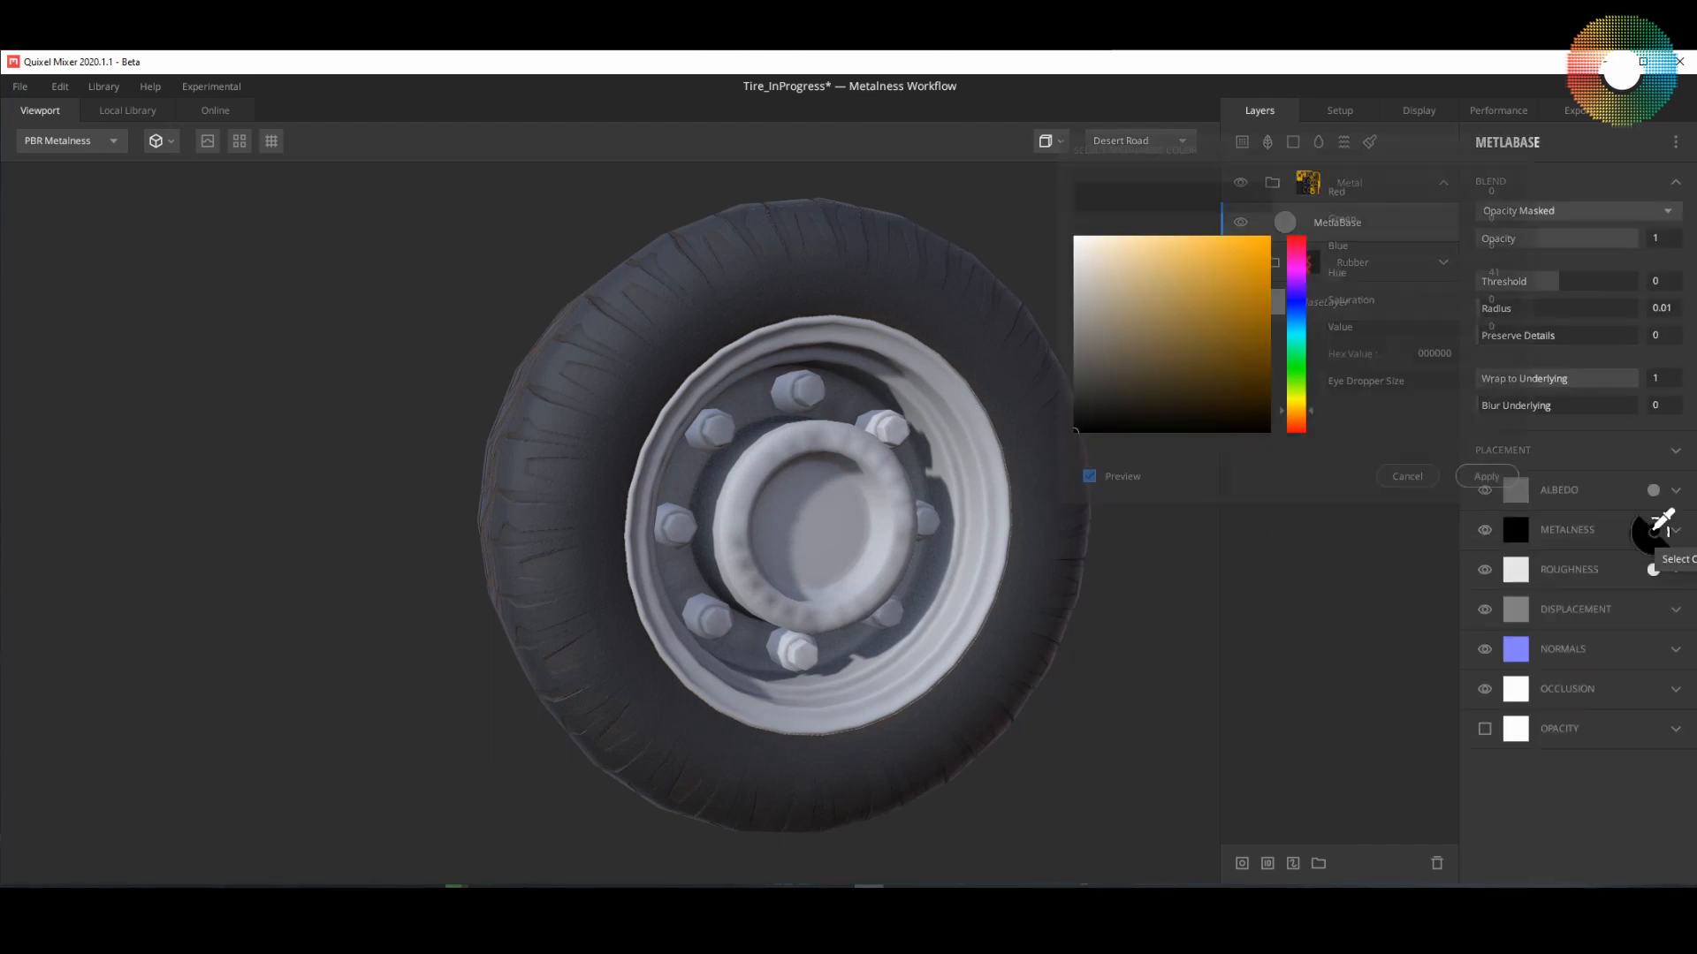
pyautogui.moveTo(1075, 436); pyautogui.dragTo(1061, 235)
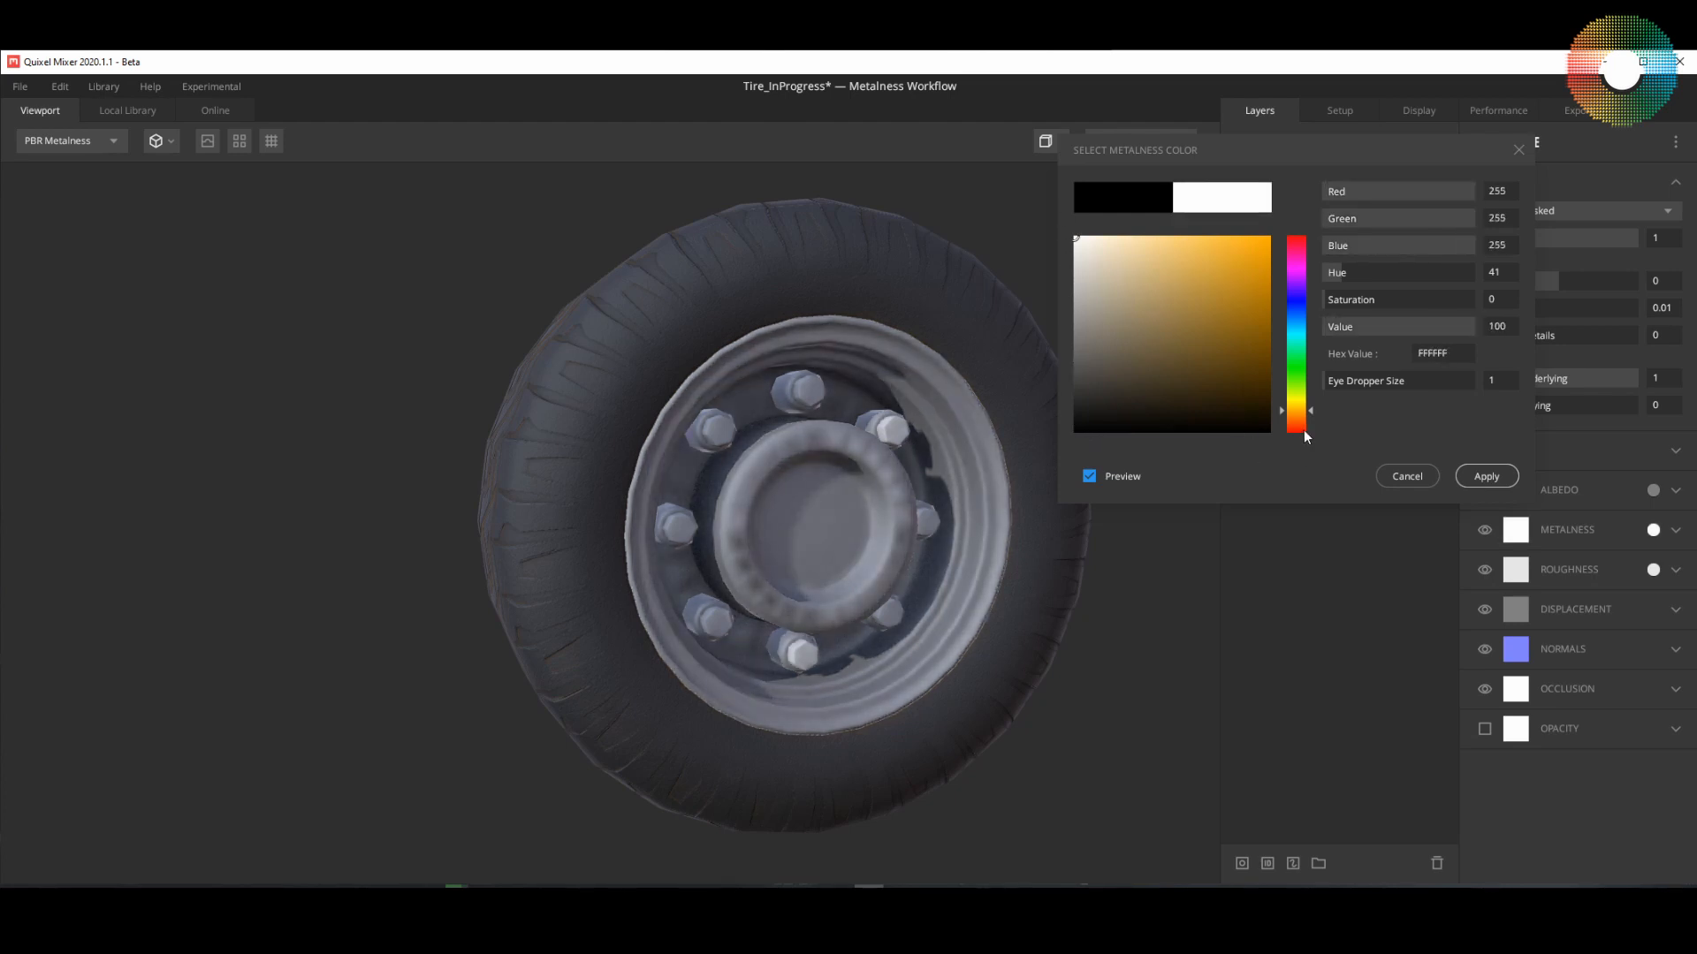
pyautogui.click(1484, 476)
pyautogui.moveTo(1123, 573); pyautogui.dragTo(919, 601)
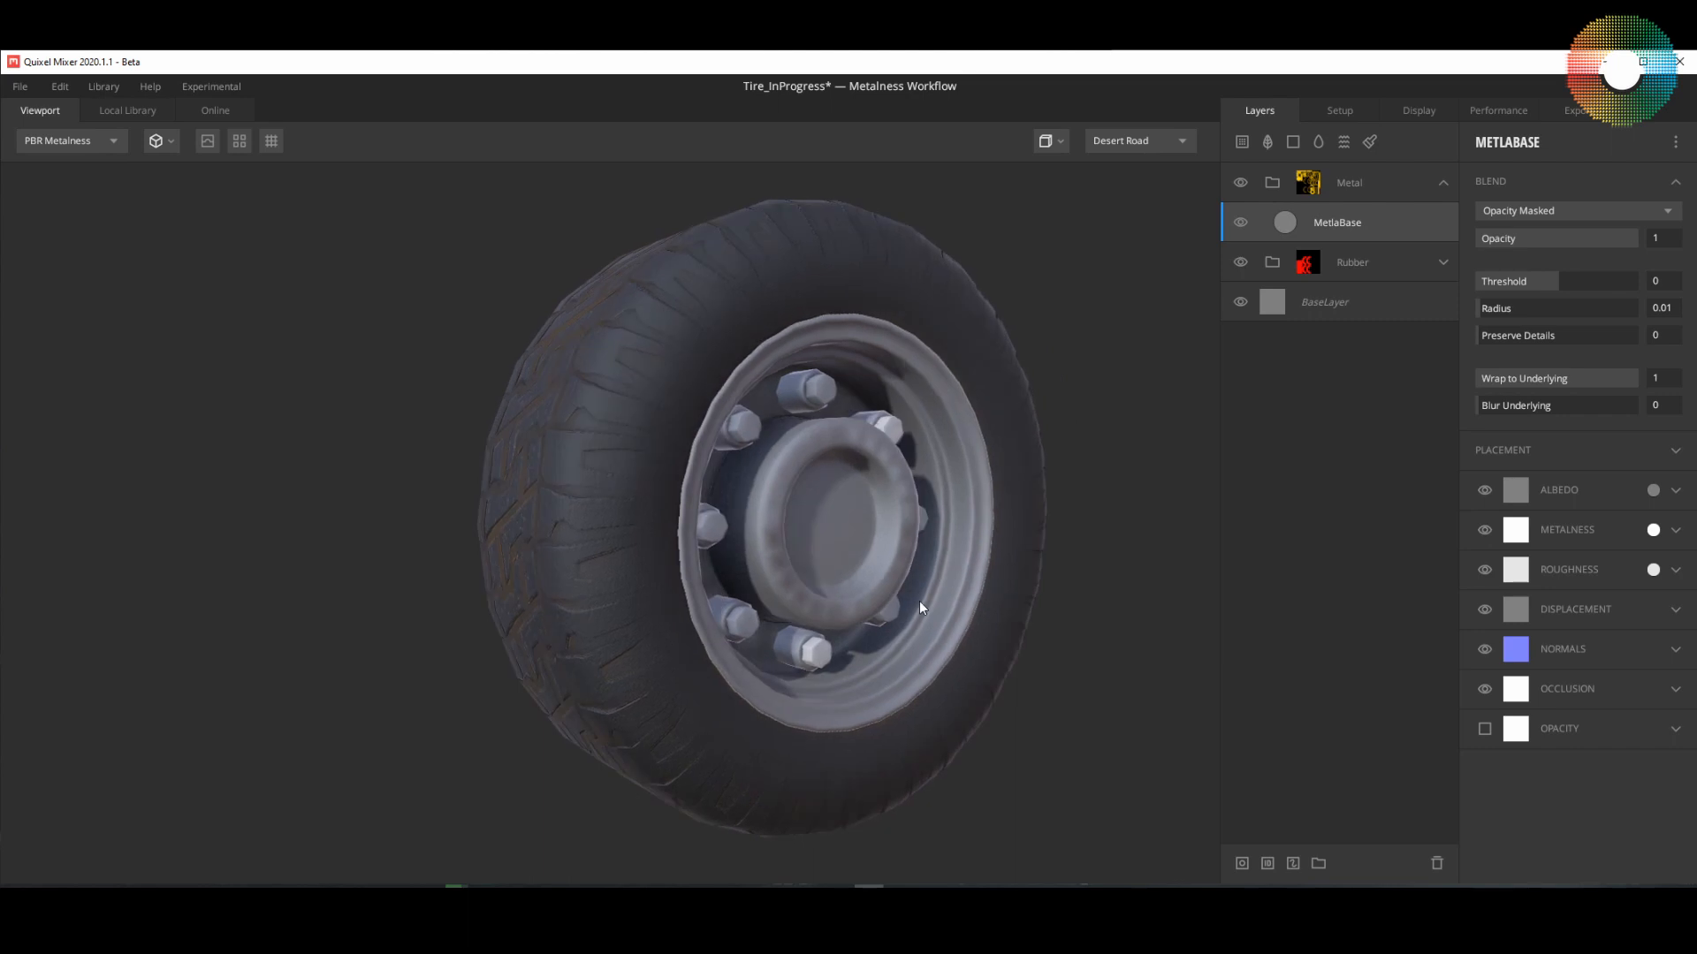
# Step: Lower the MetlaBase layer's roughness color to mid grey, 6E6E6E
pyautogui.click(1652, 569)
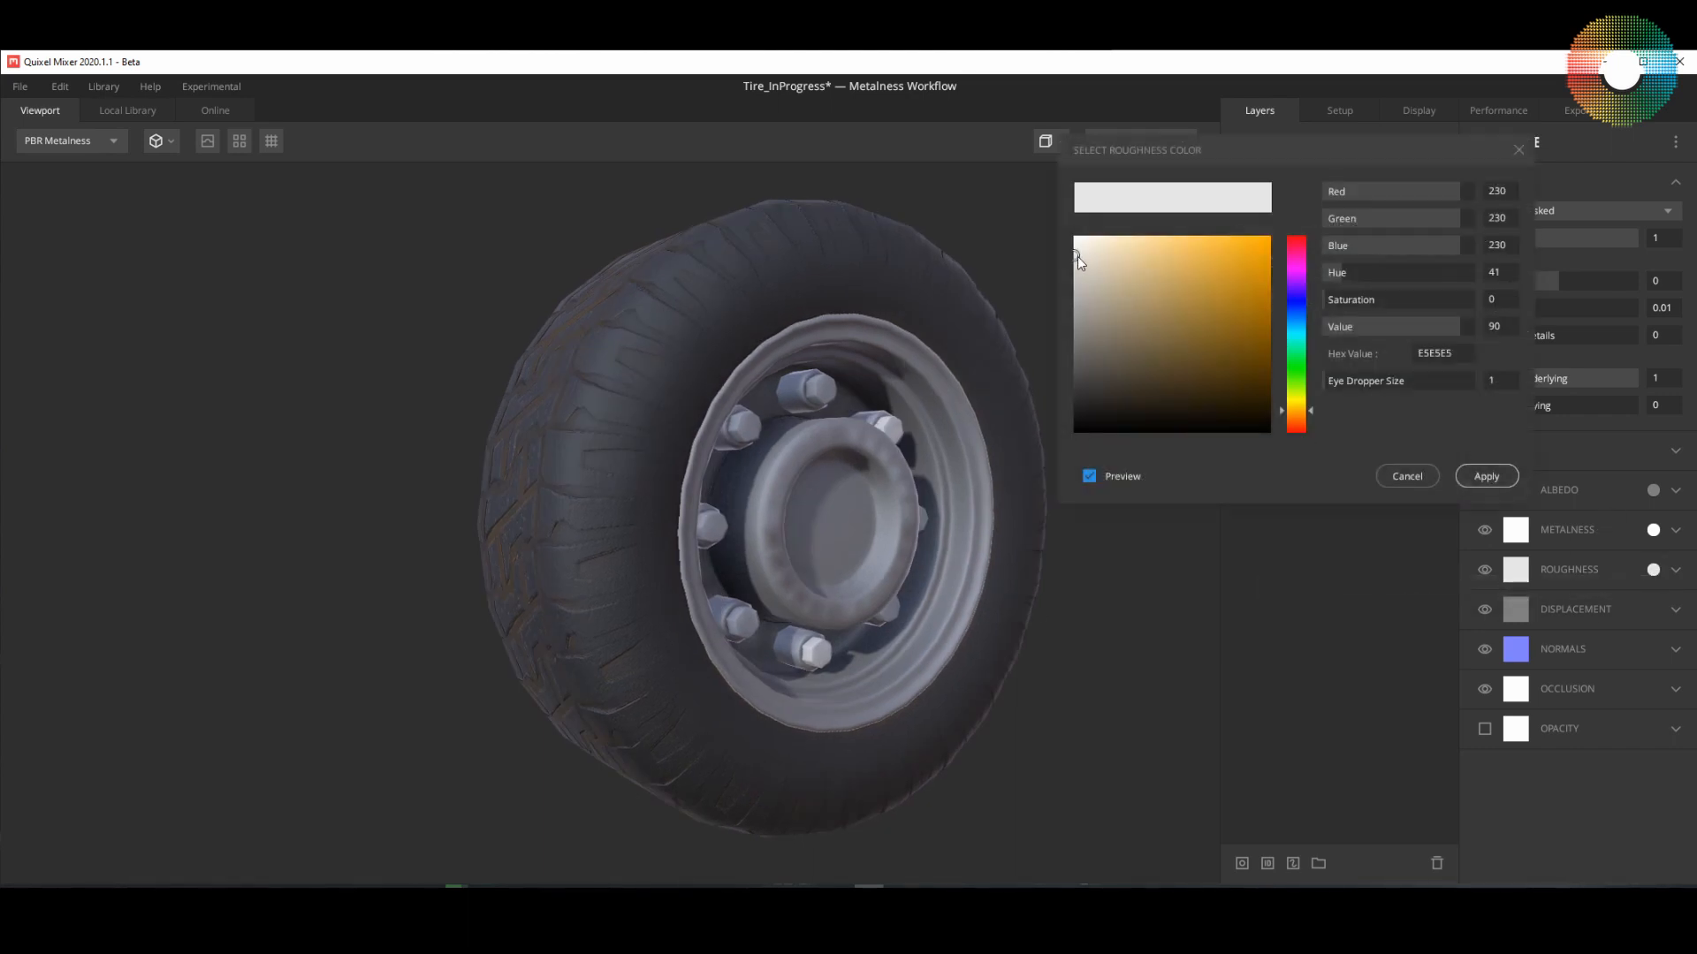
pyautogui.moveTo(1078, 256)
pyautogui.mouseDown()
pyautogui.moveTo(1060, 371)
pyautogui.moveTo(1051, 355)
pyautogui.mouseUp()
pyautogui.keyDown('alt'); pyautogui.moveTo(893, 507); pyautogui.dragTo(919, 468); pyautogui.keyUp('alt')
pyautogui.moveTo(1076, 358); pyautogui.dragTo(1073, 348)
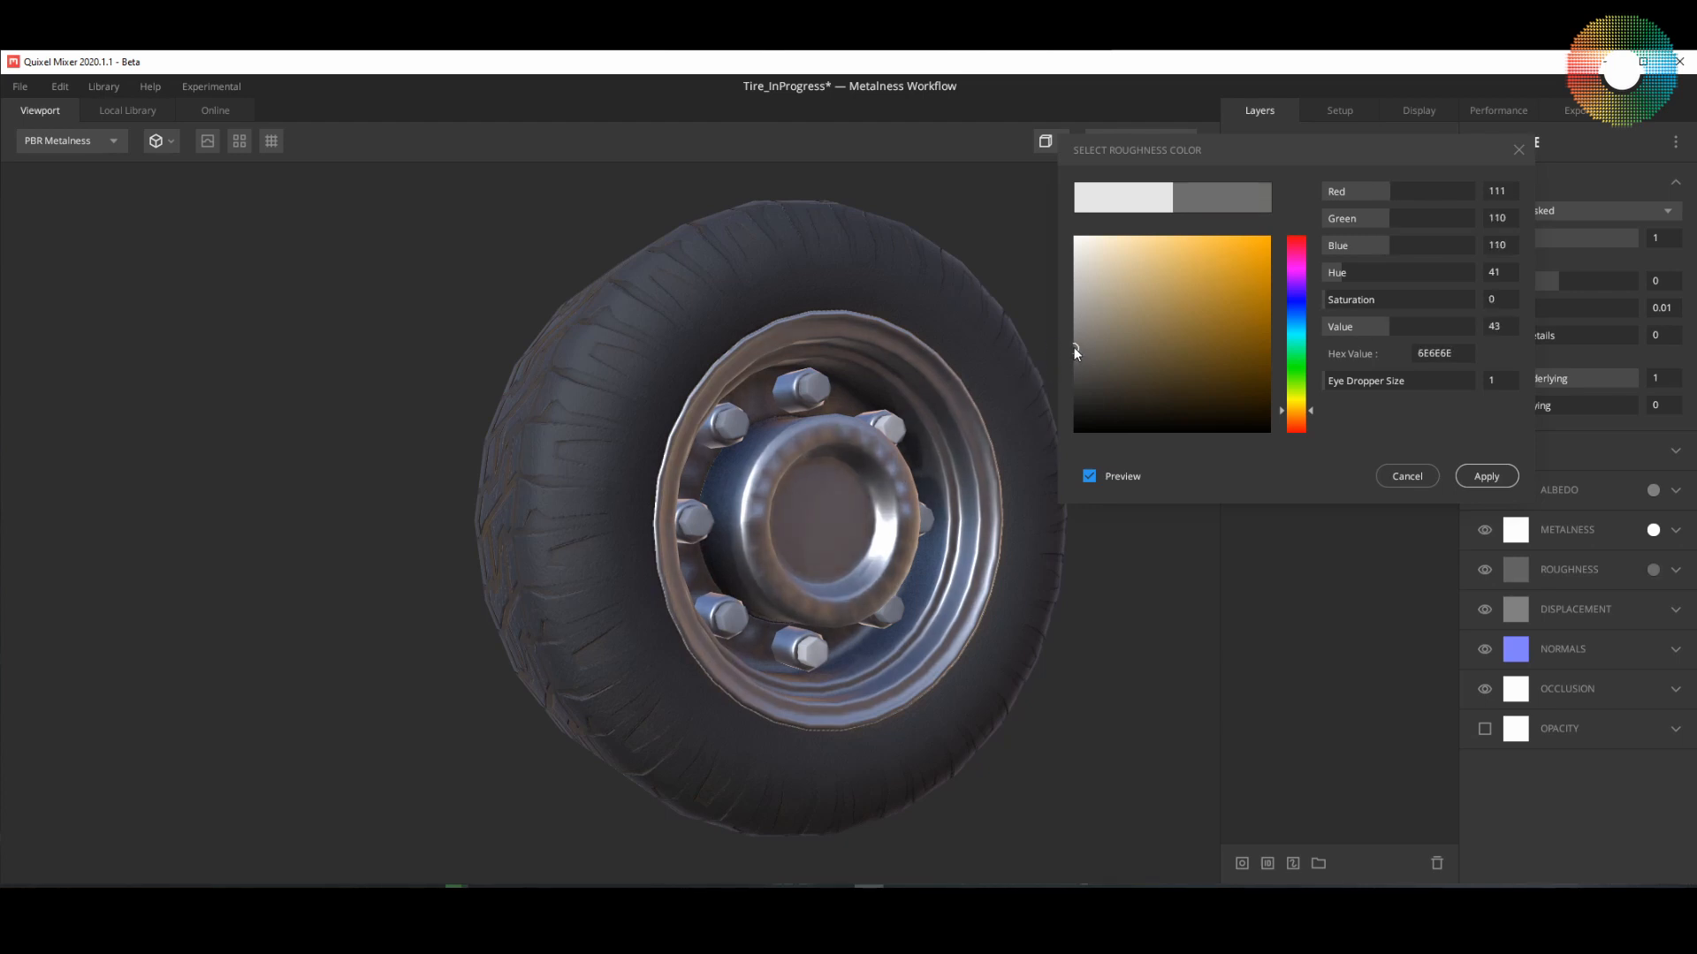
pyautogui.click(1491, 478)
# Step: Lighten the MetlaBase layer's albedo color to grey, A0A0A0
pyautogui.click(1652, 491)
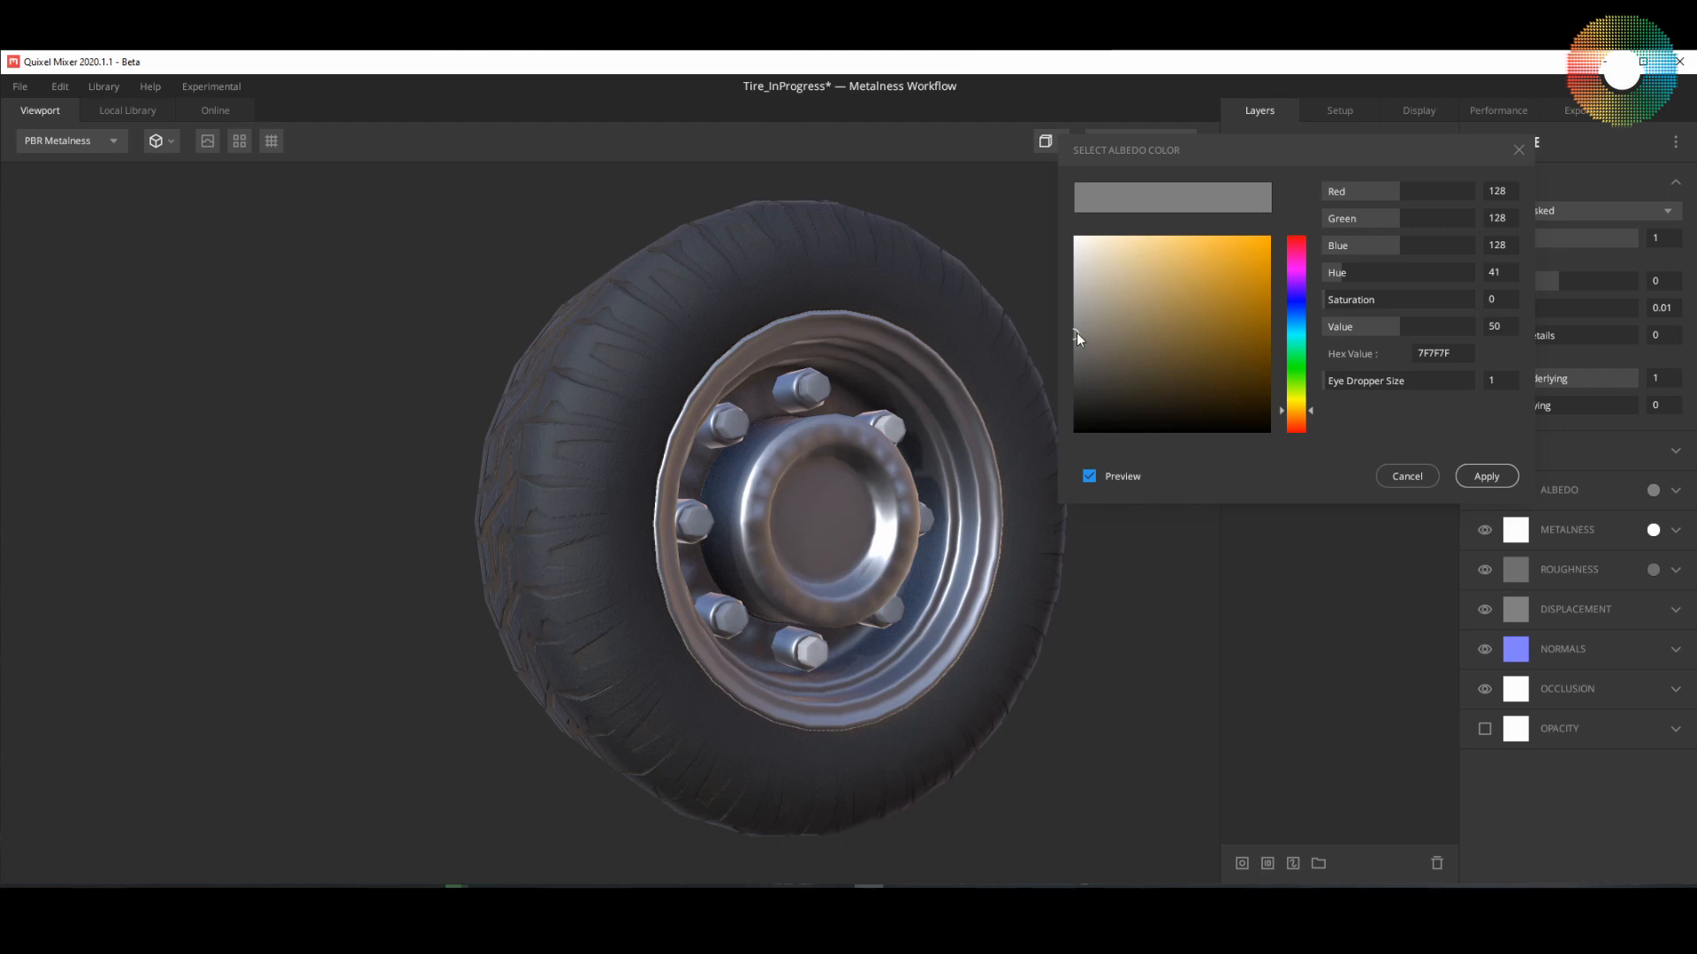
pyautogui.moveTo(1076, 332); pyautogui.dragTo(1062, 308)
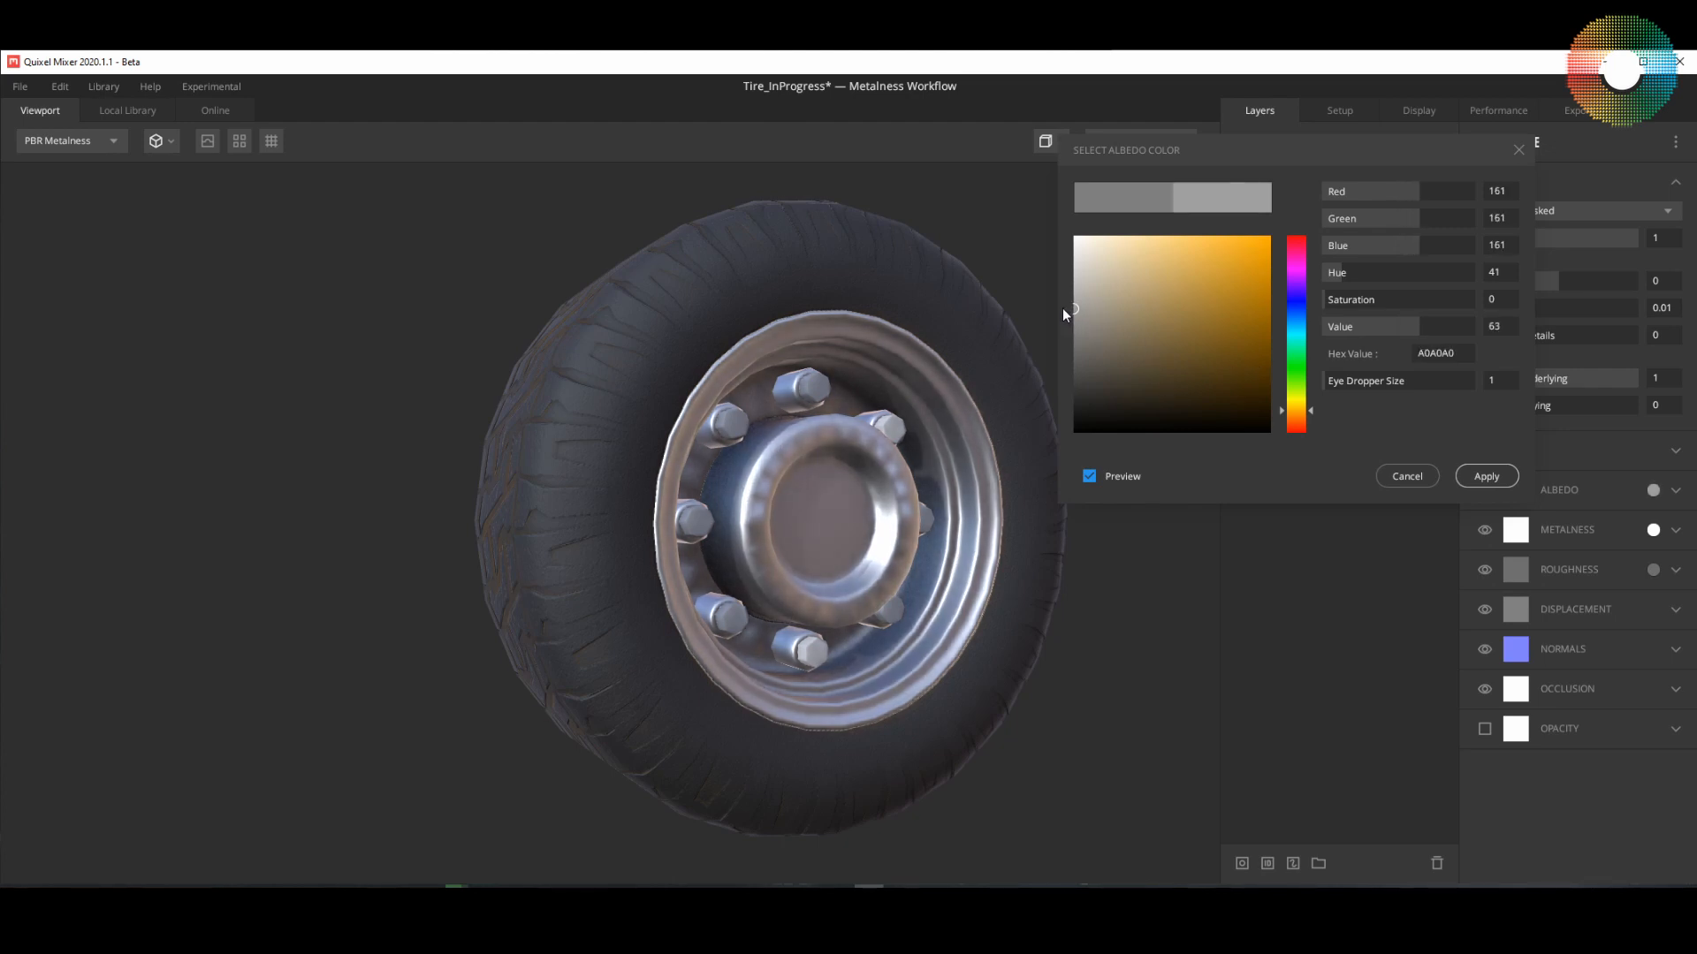
pyautogui.click(1481, 475)
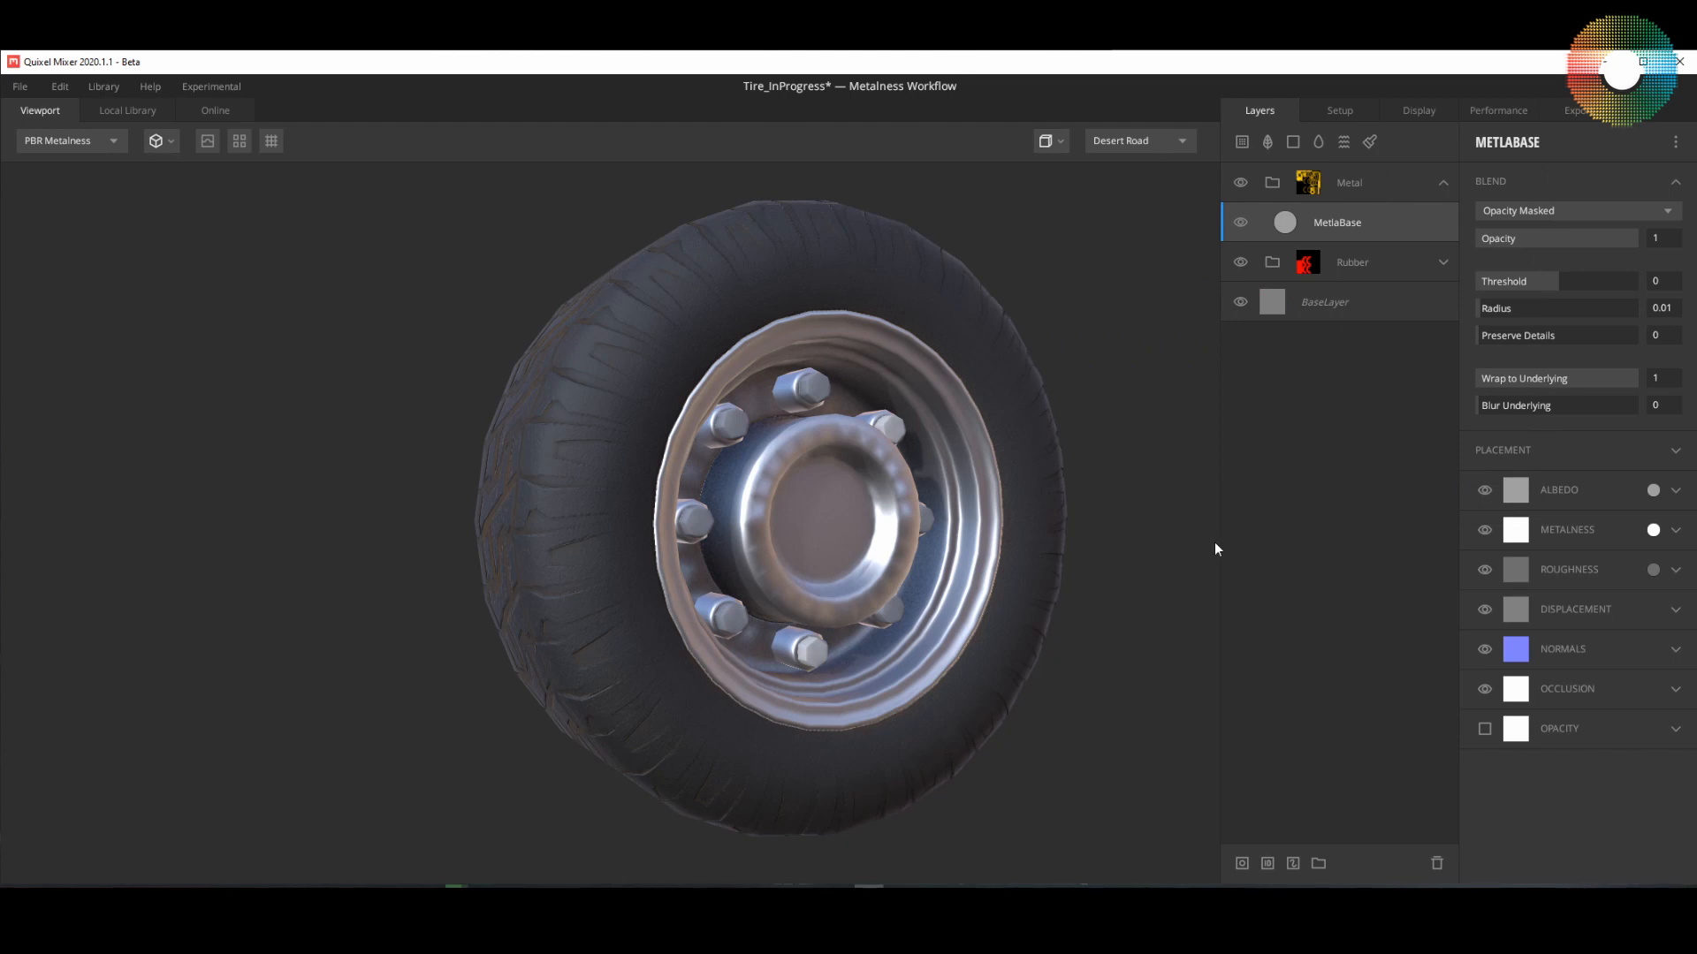
# Step: Turn off the displacement, normals and occlusion channels of the MetlaBase layer
pyautogui.click(1485, 608)
pyautogui.click(1484, 649)
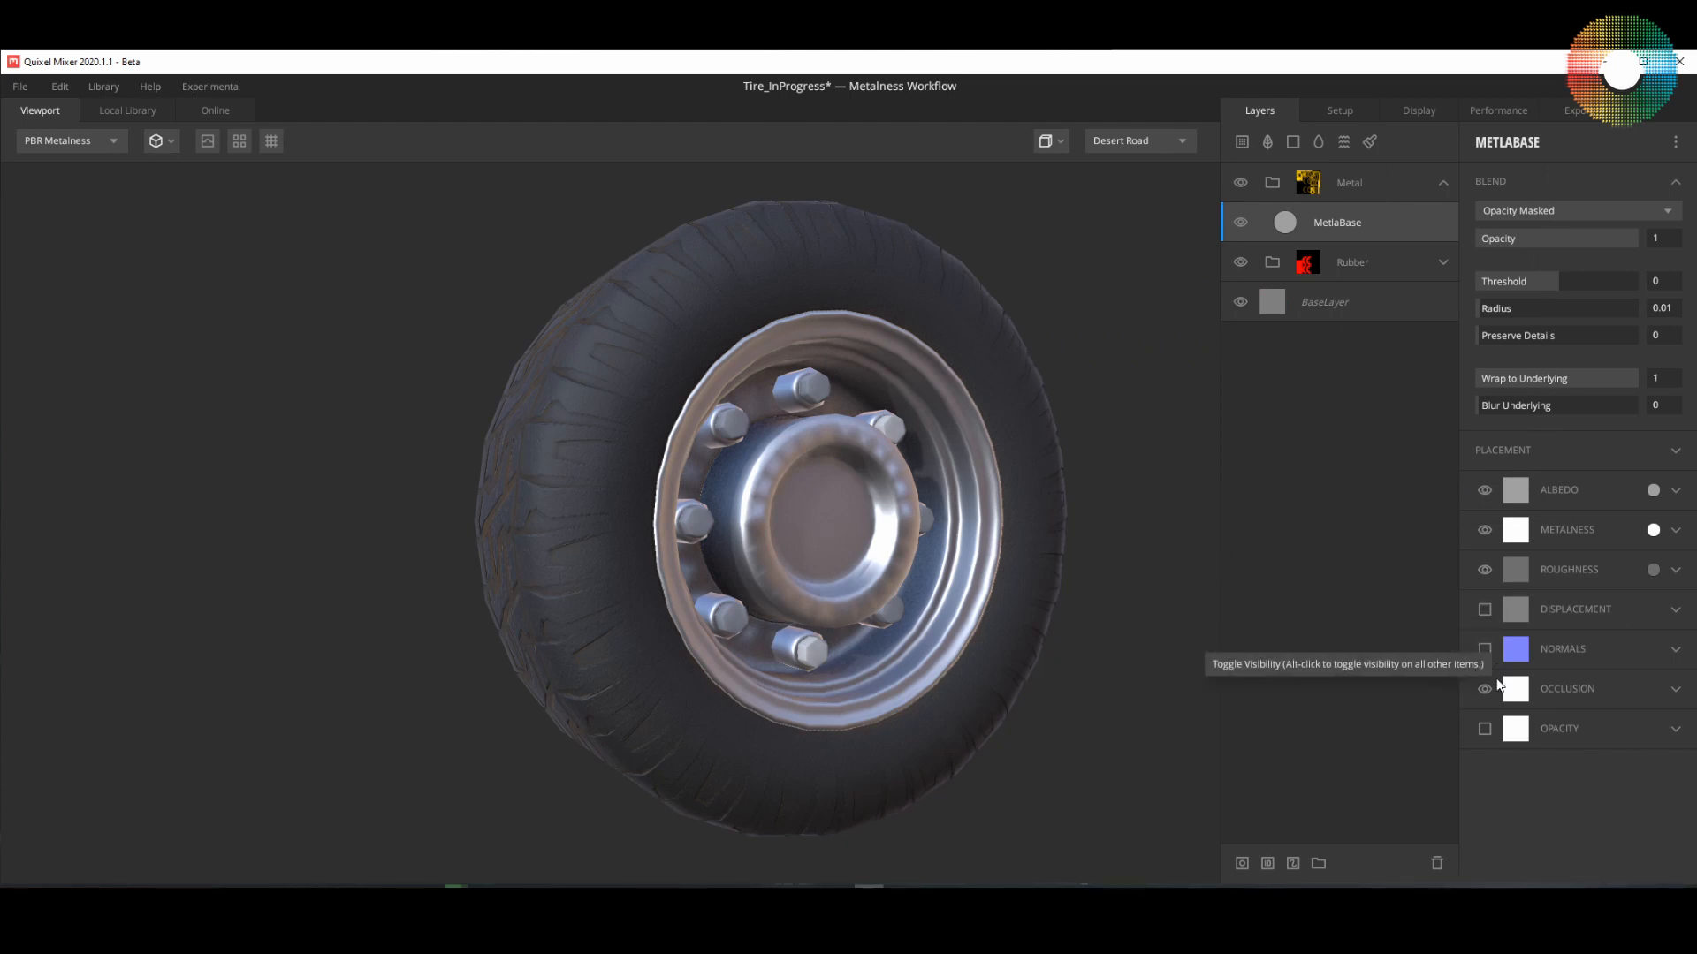
pyautogui.click(1485, 689)
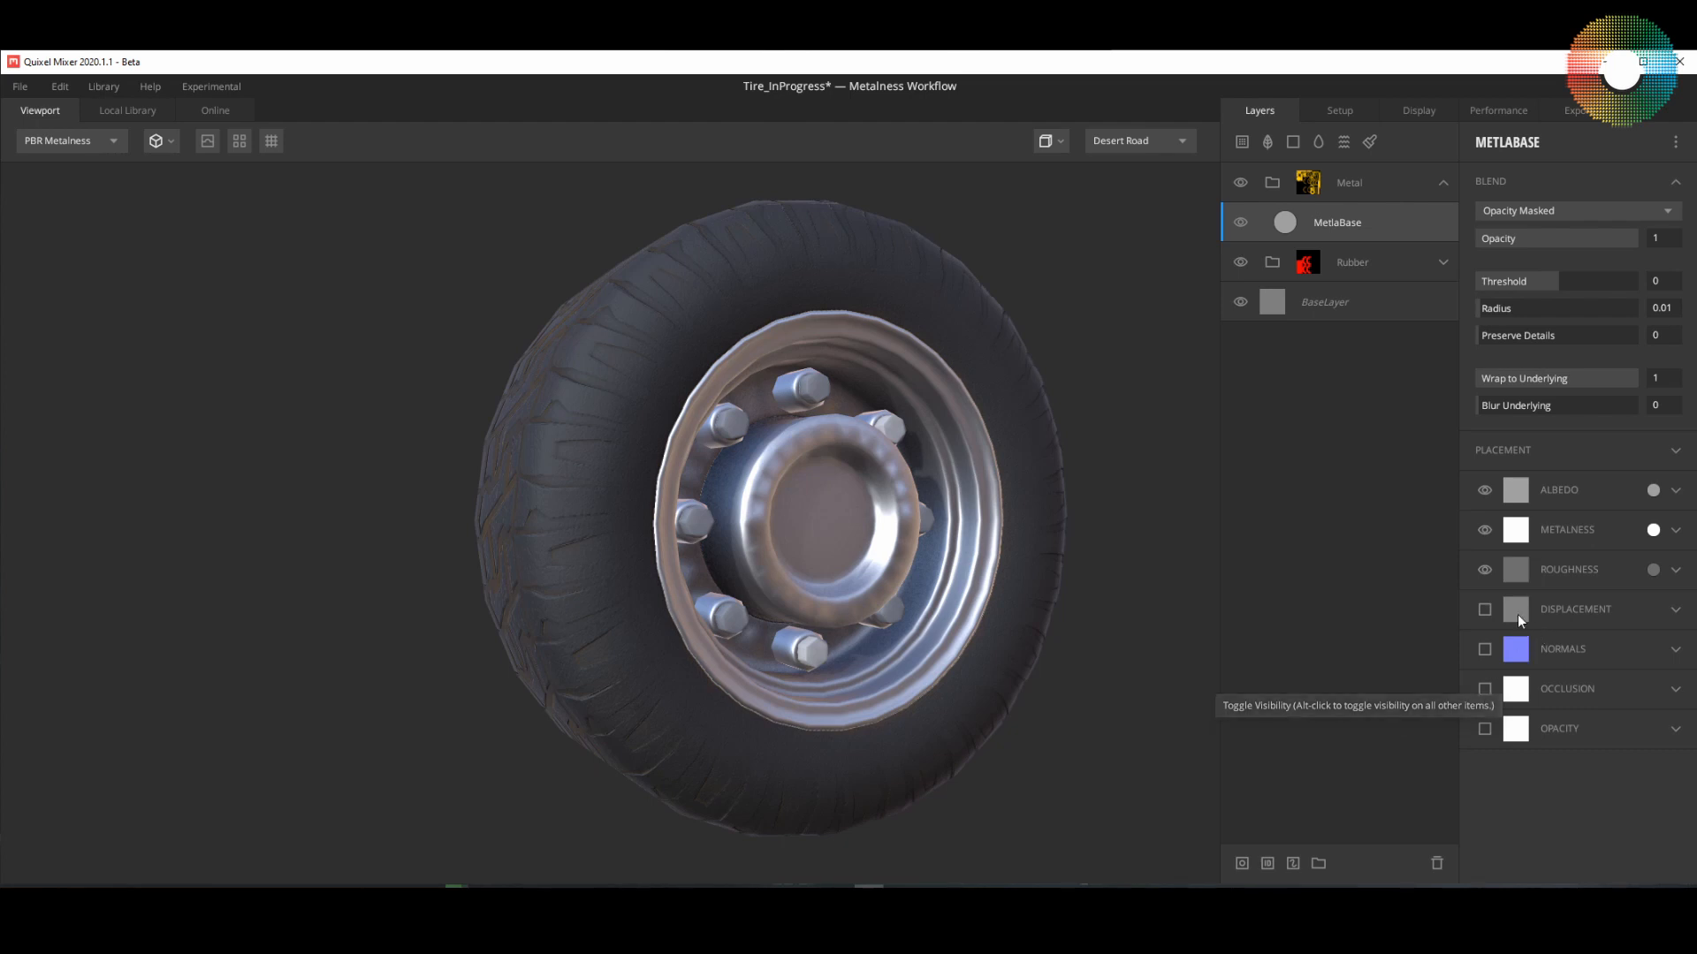
pyautogui.moveTo(1048, 559)
pyautogui.mouseDown()
pyautogui.moveTo(910, 566)
pyautogui.moveTo(1064, 523)
pyautogui.moveTo(988, 464)
pyautogui.moveTo(970, 528)
pyautogui.moveTo(1030, 549)
pyautogui.moveTo(901, 555)
pyautogui.moveTo(977, 620)
pyautogui.moveTo(1061, 571)
pyautogui.mouseUp()
pyautogui.scroll(5, 973, 551)
pyautogui.scroll(-5, 973, 552)
pyautogui.scroll(5, 1004, 530)
pyautogui.scroll(-3, 1005, 529)
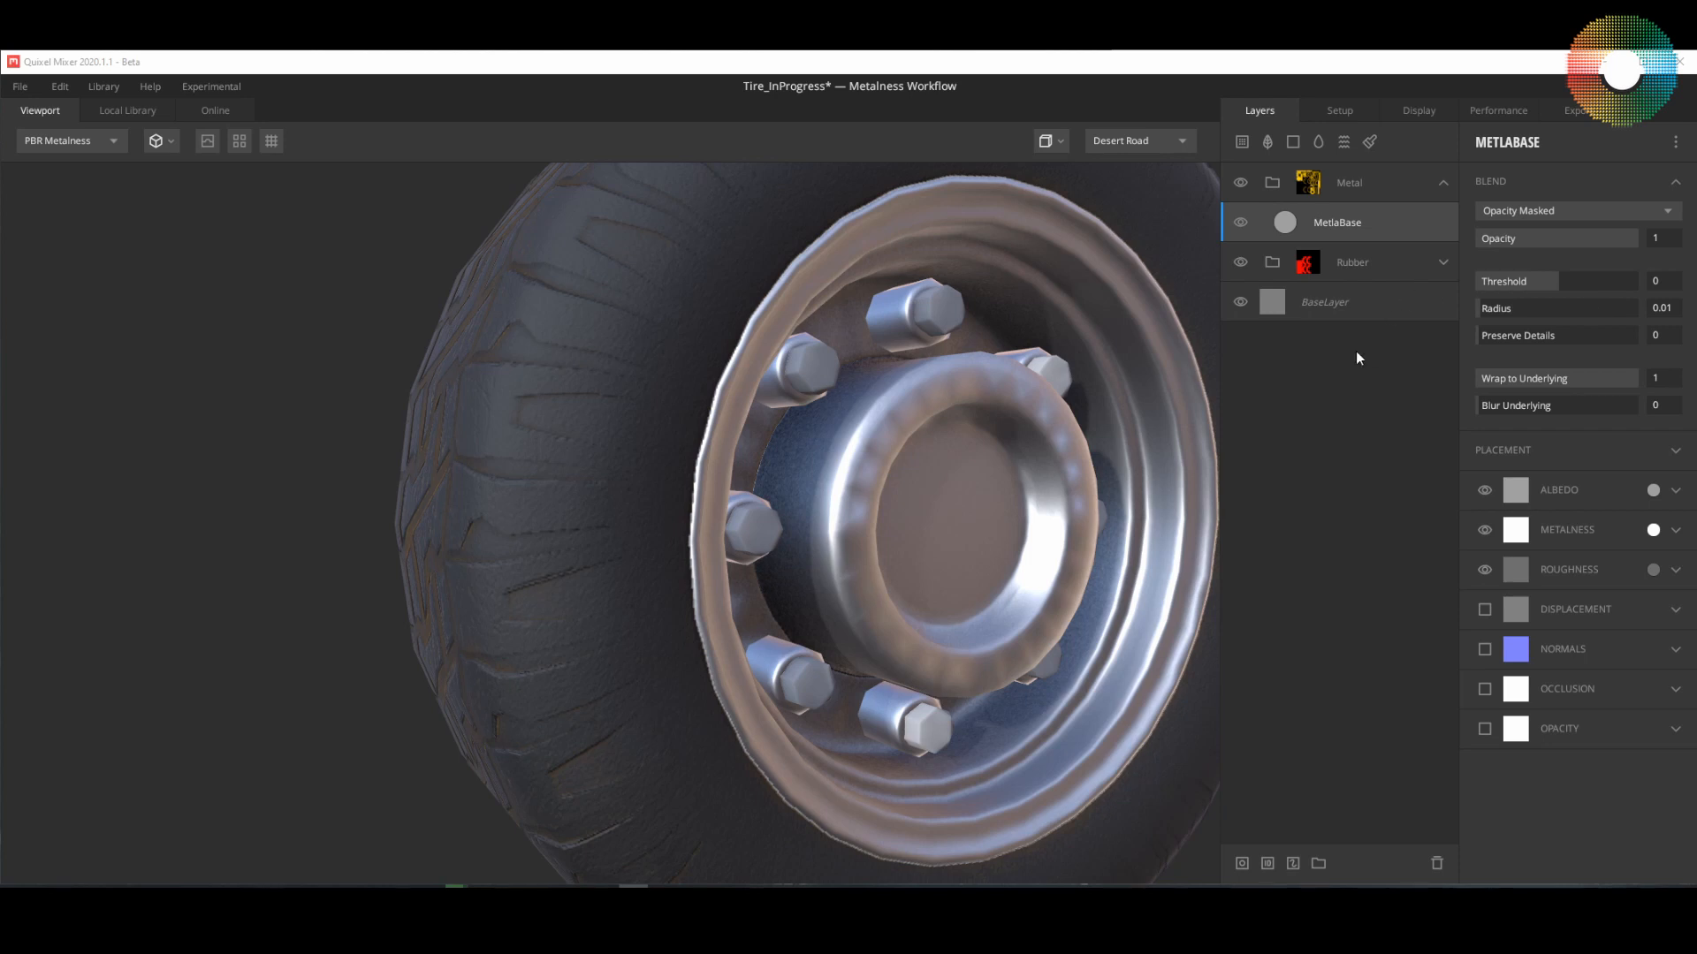
# Step: Add a solid layer above MetlaBase in the Metal group and give it a mask stack
pyautogui.rightClick(1329, 232)
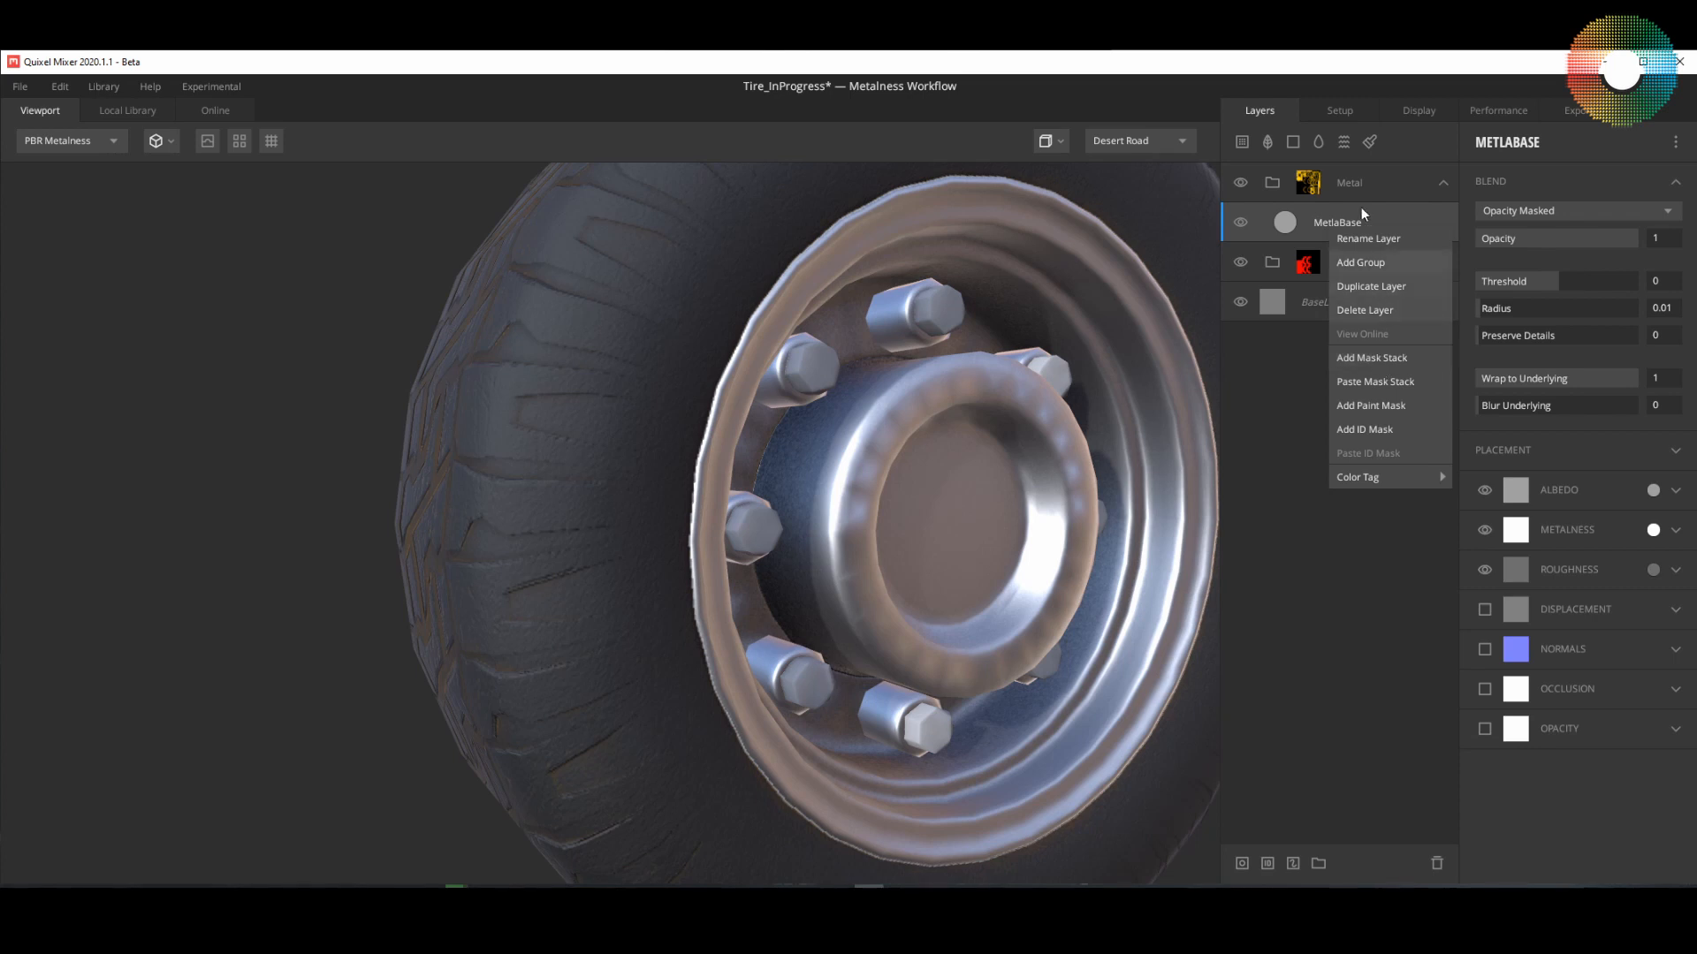
pyautogui.click(1301, 124)
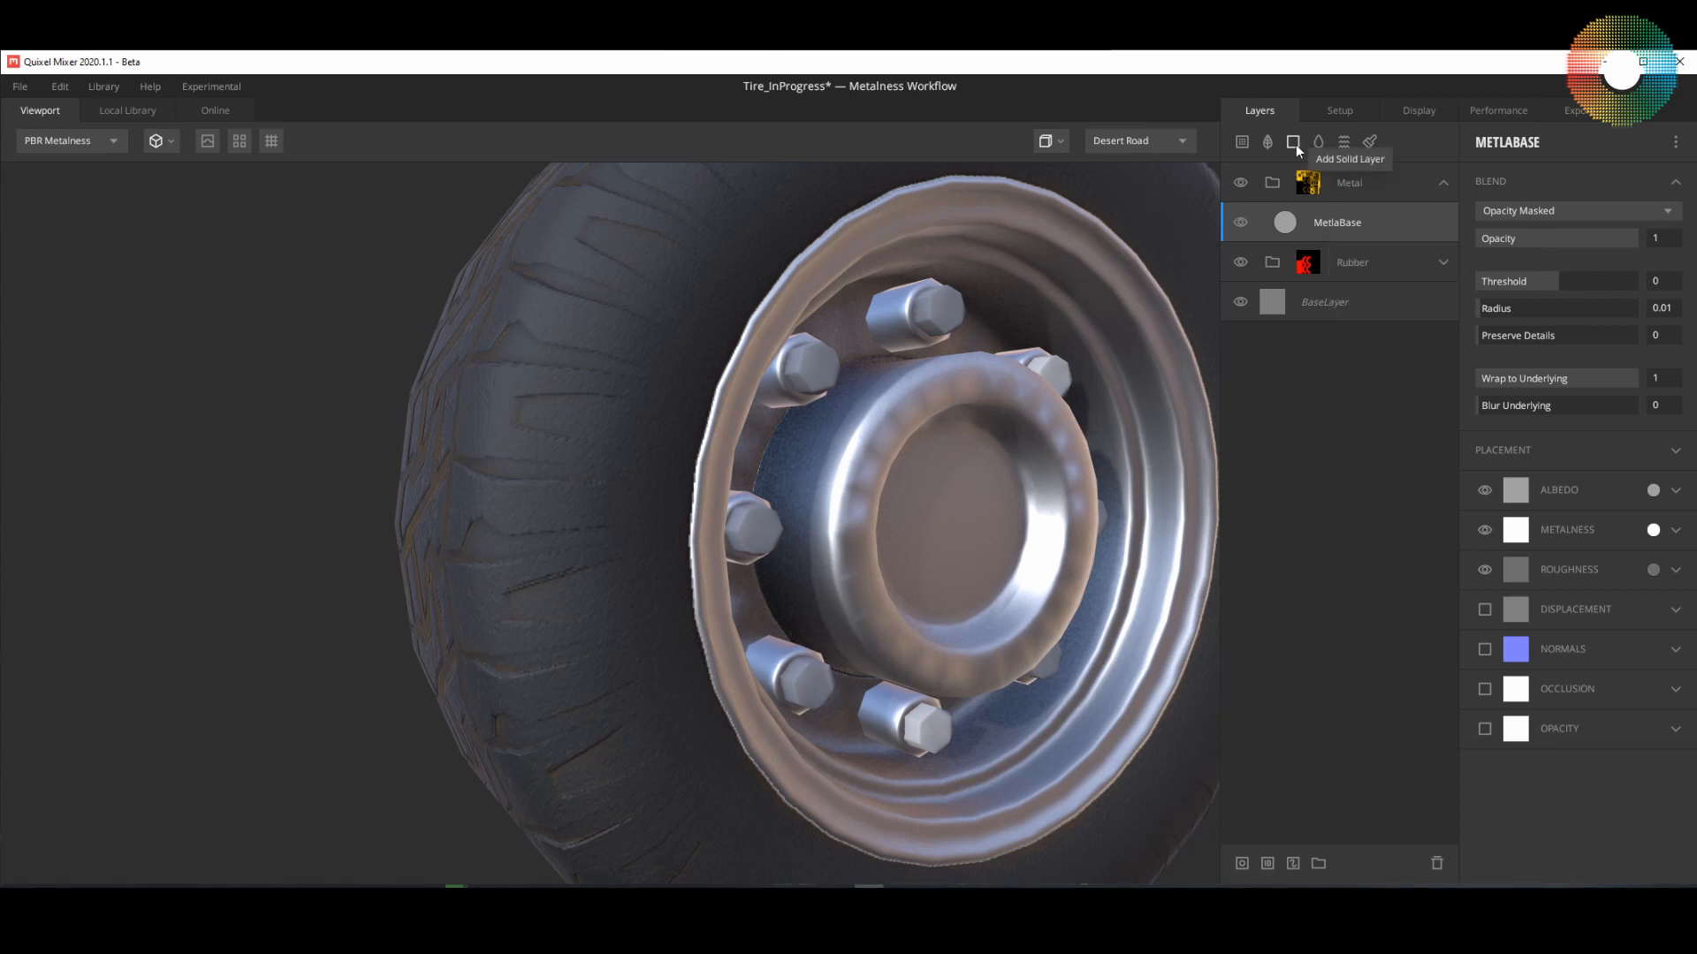
pyautogui.click(1293, 142)
pyautogui.rightClick(1323, 228)
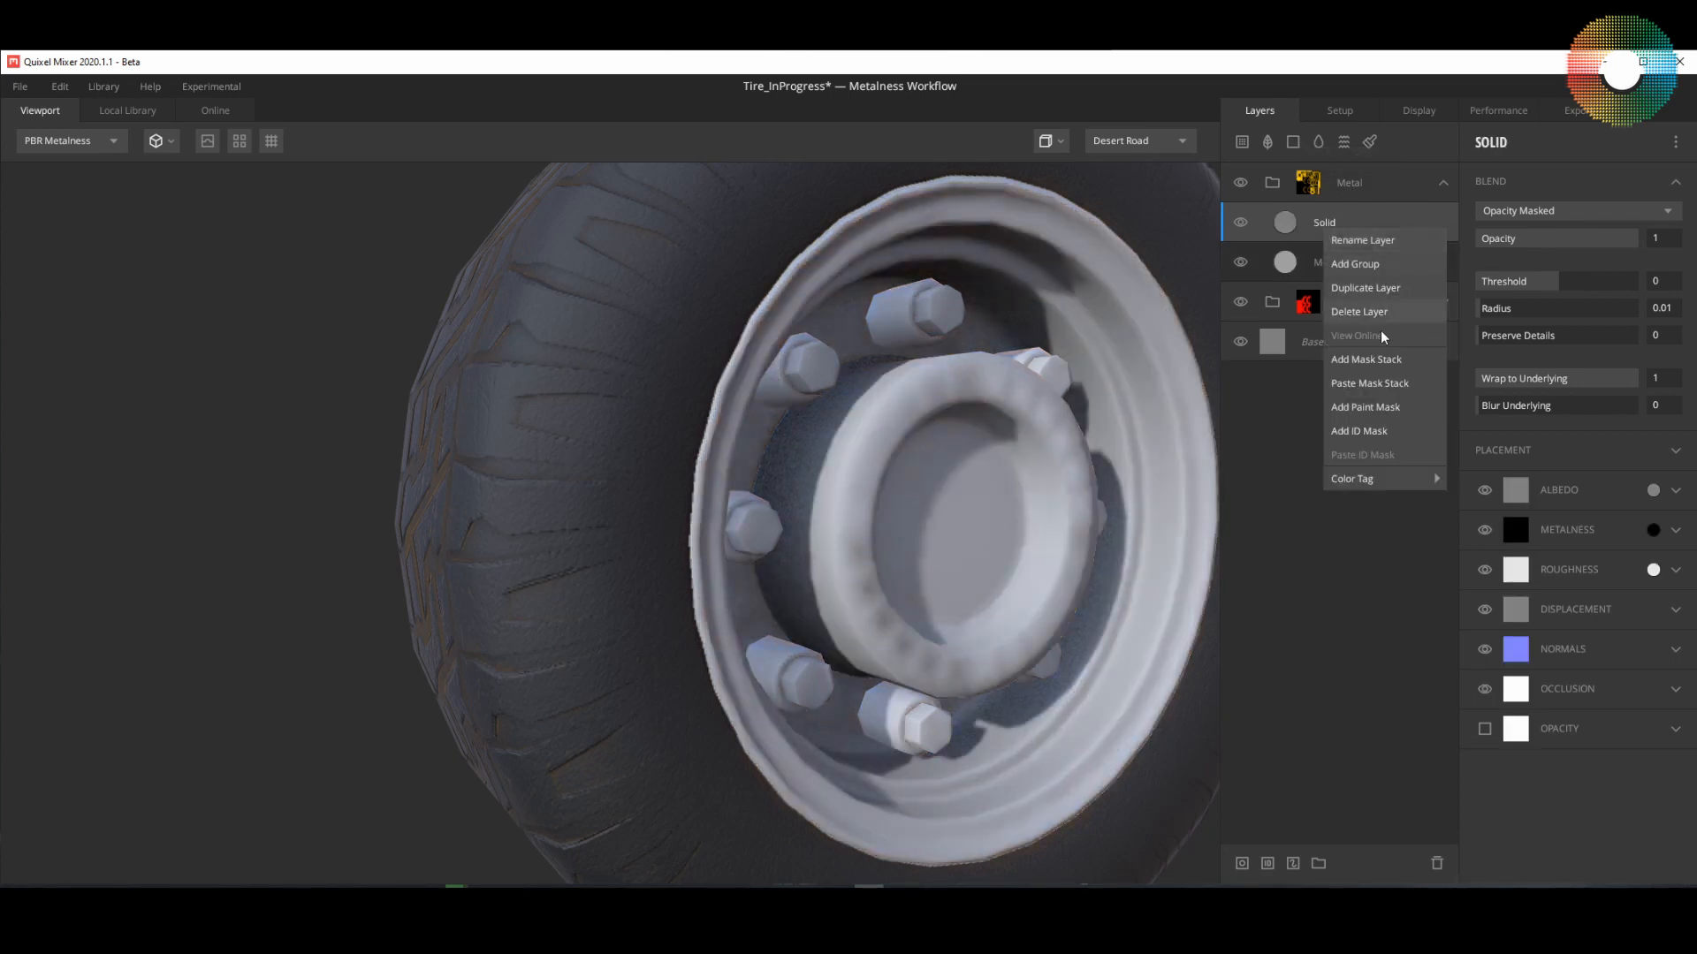
pyautogui.click(1381, 365)
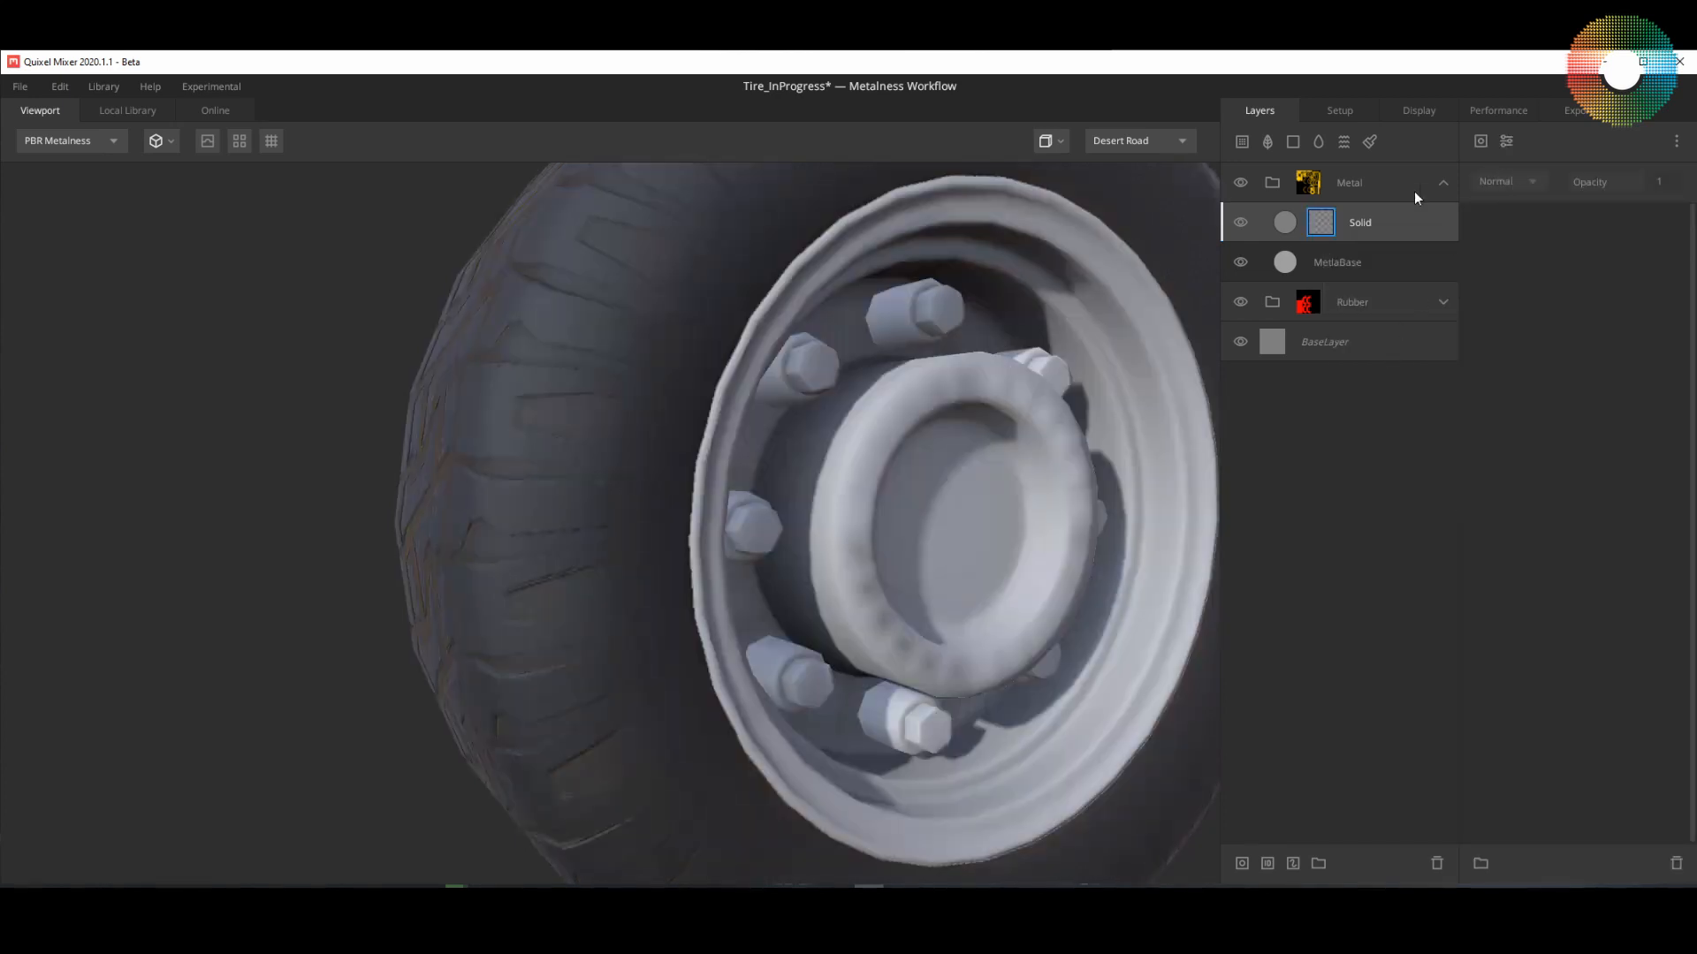
# Step: Preview the Solid layer's mask and add a Map component to it using the custom image Metal005_2K_Displacement
pyautogui.press('m')
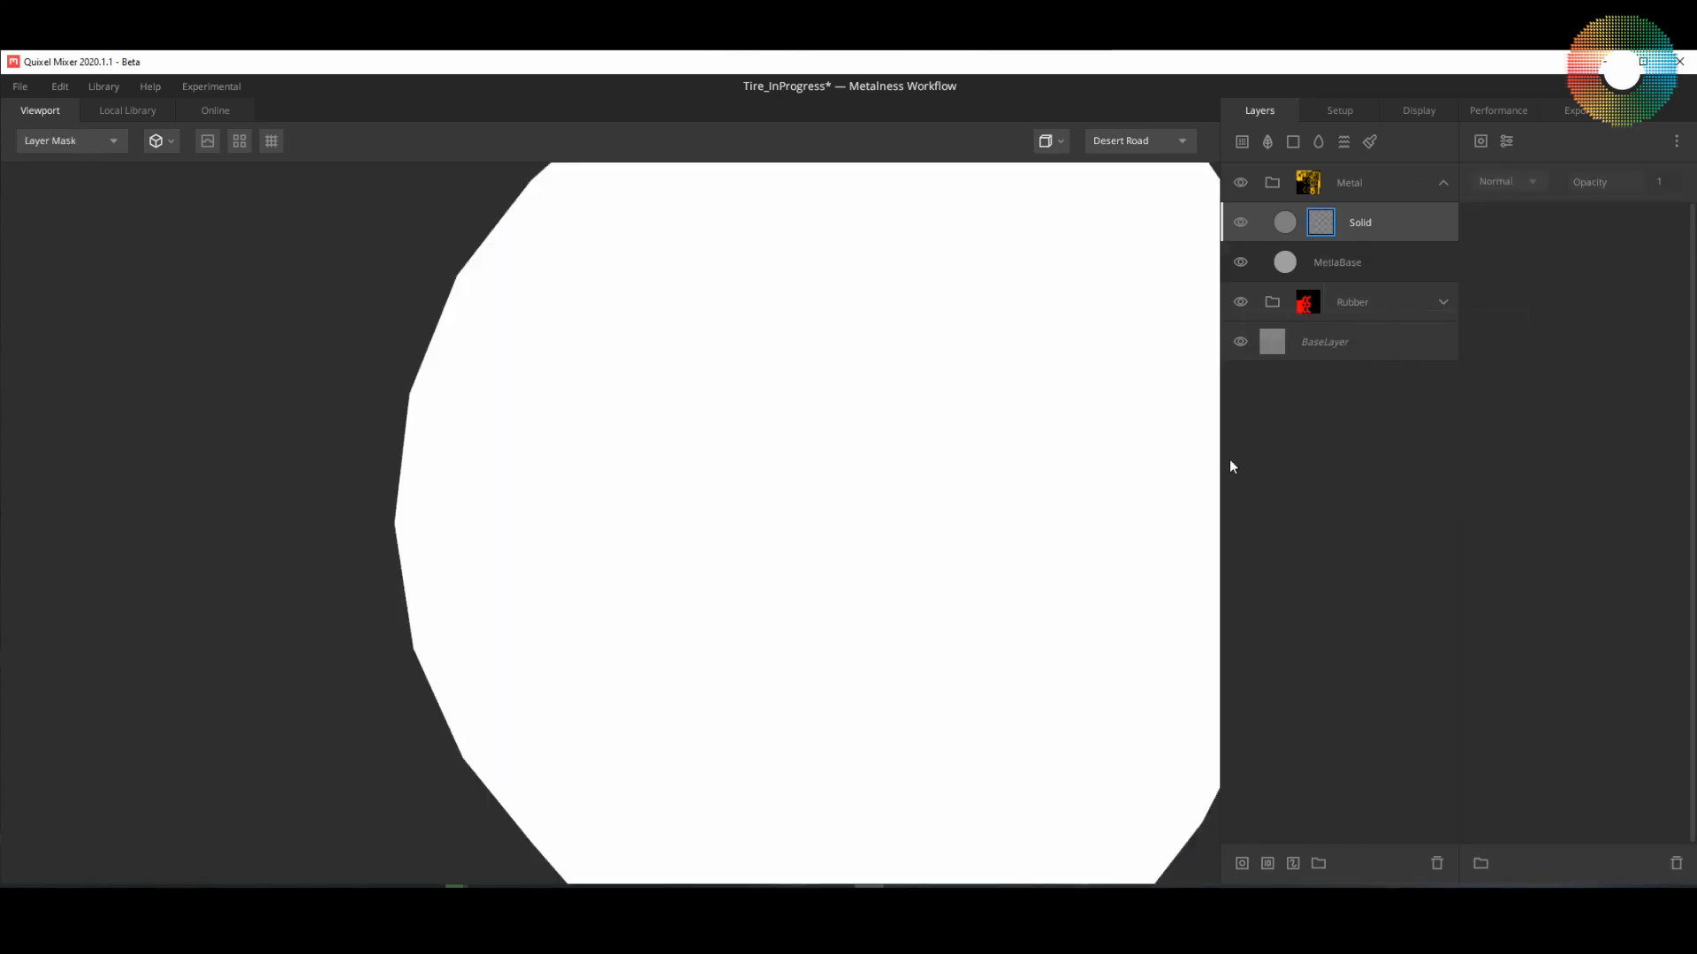
pyautogui.click(1484, 138)
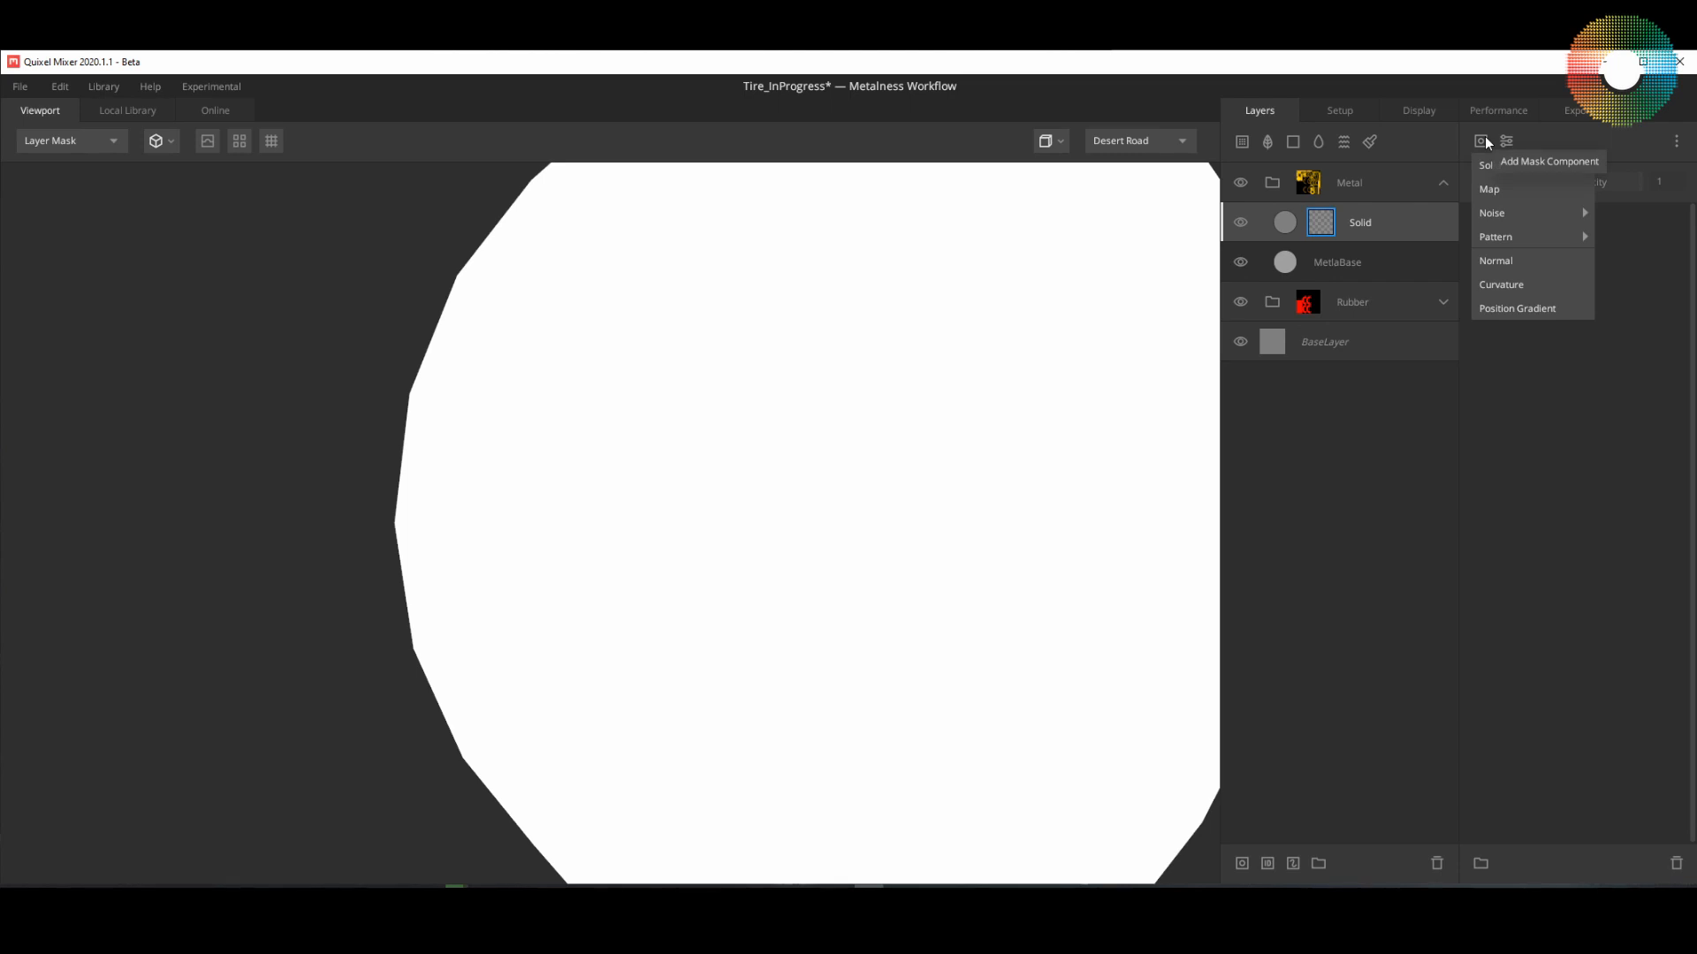
pyautogui.click(1510, 190)
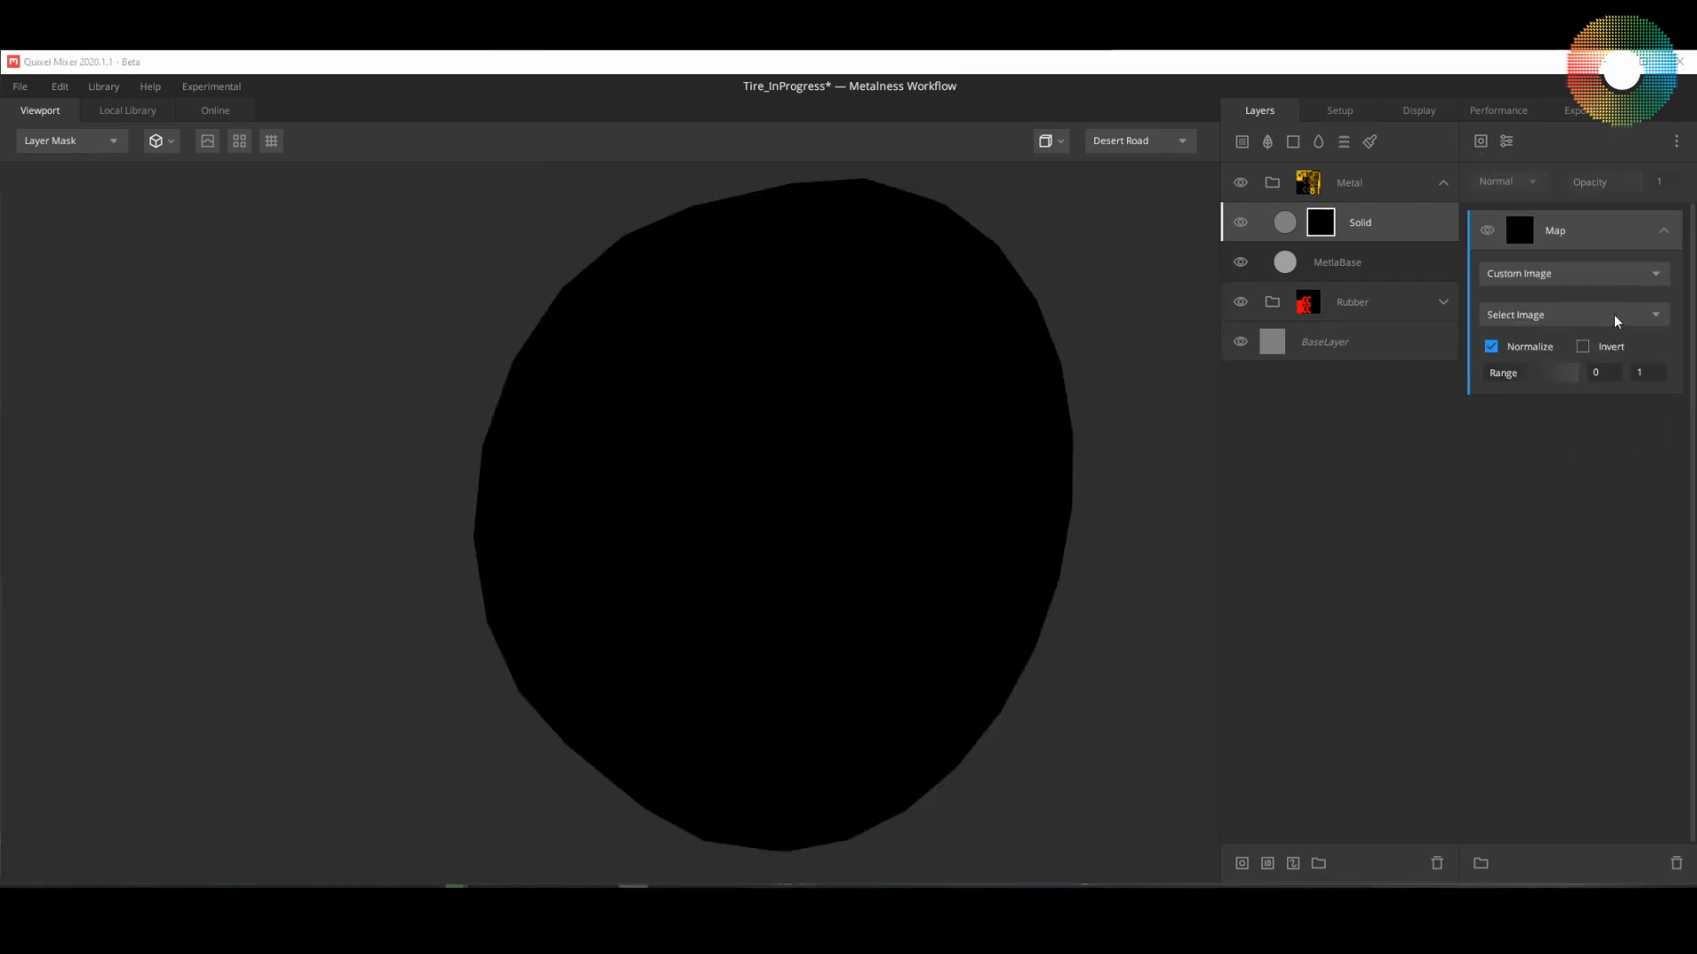
pyautogui.click(1657, 318)
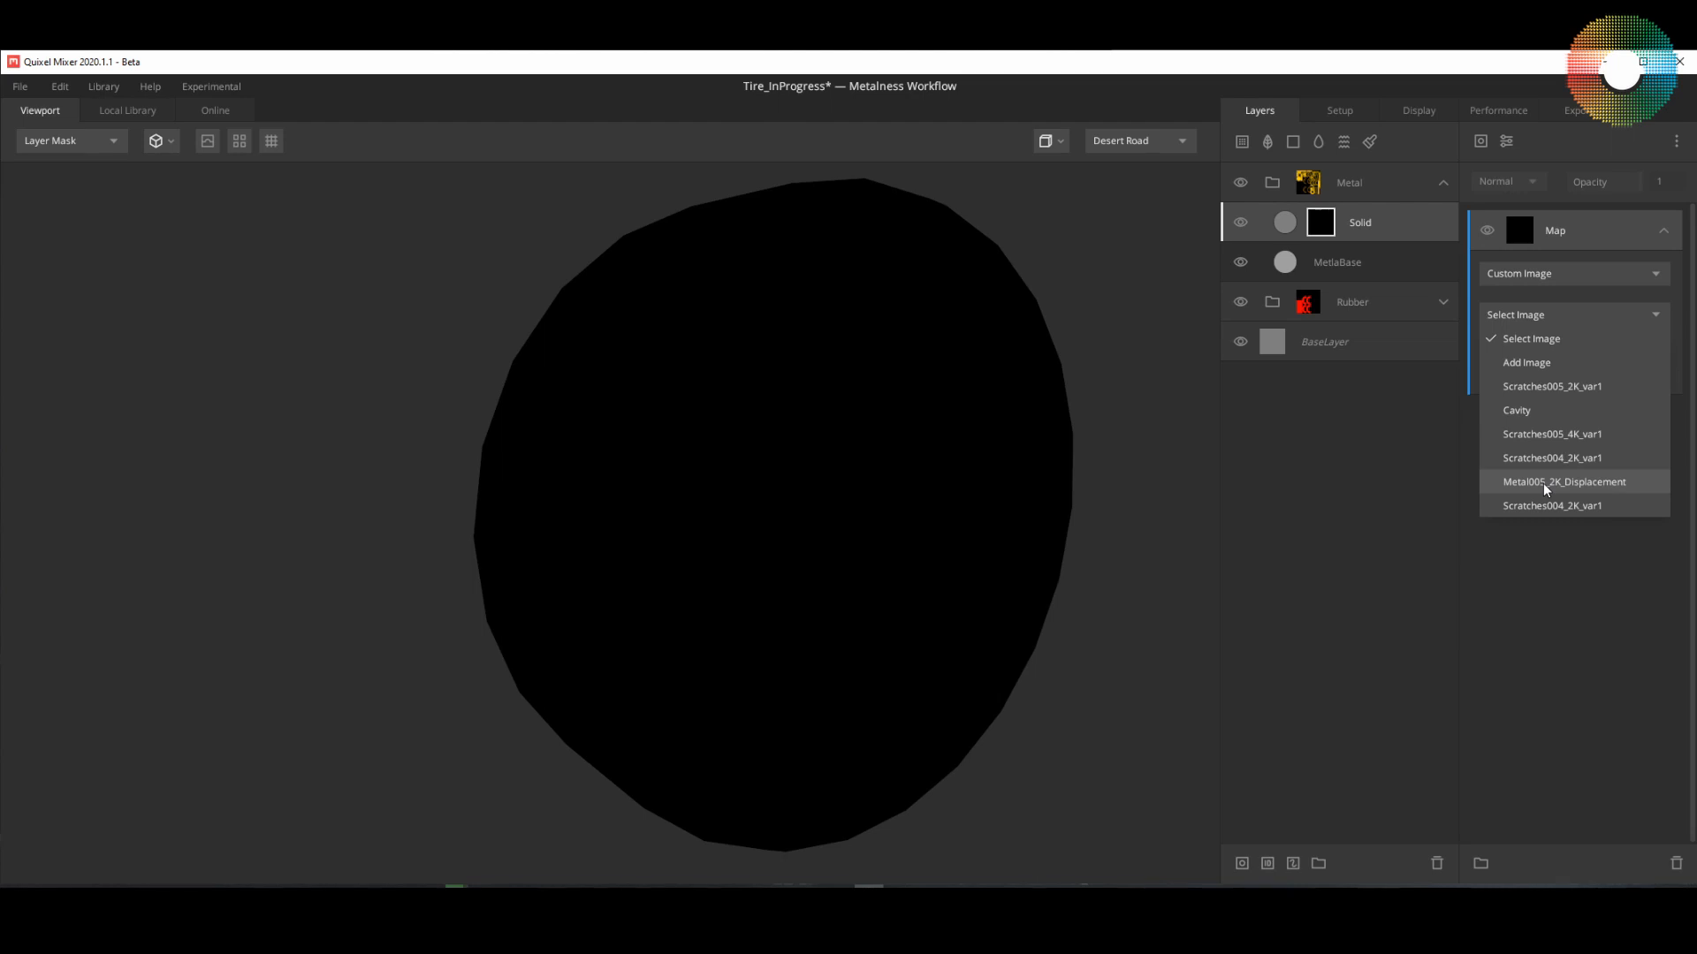
pyautogui.click(1601, 485)
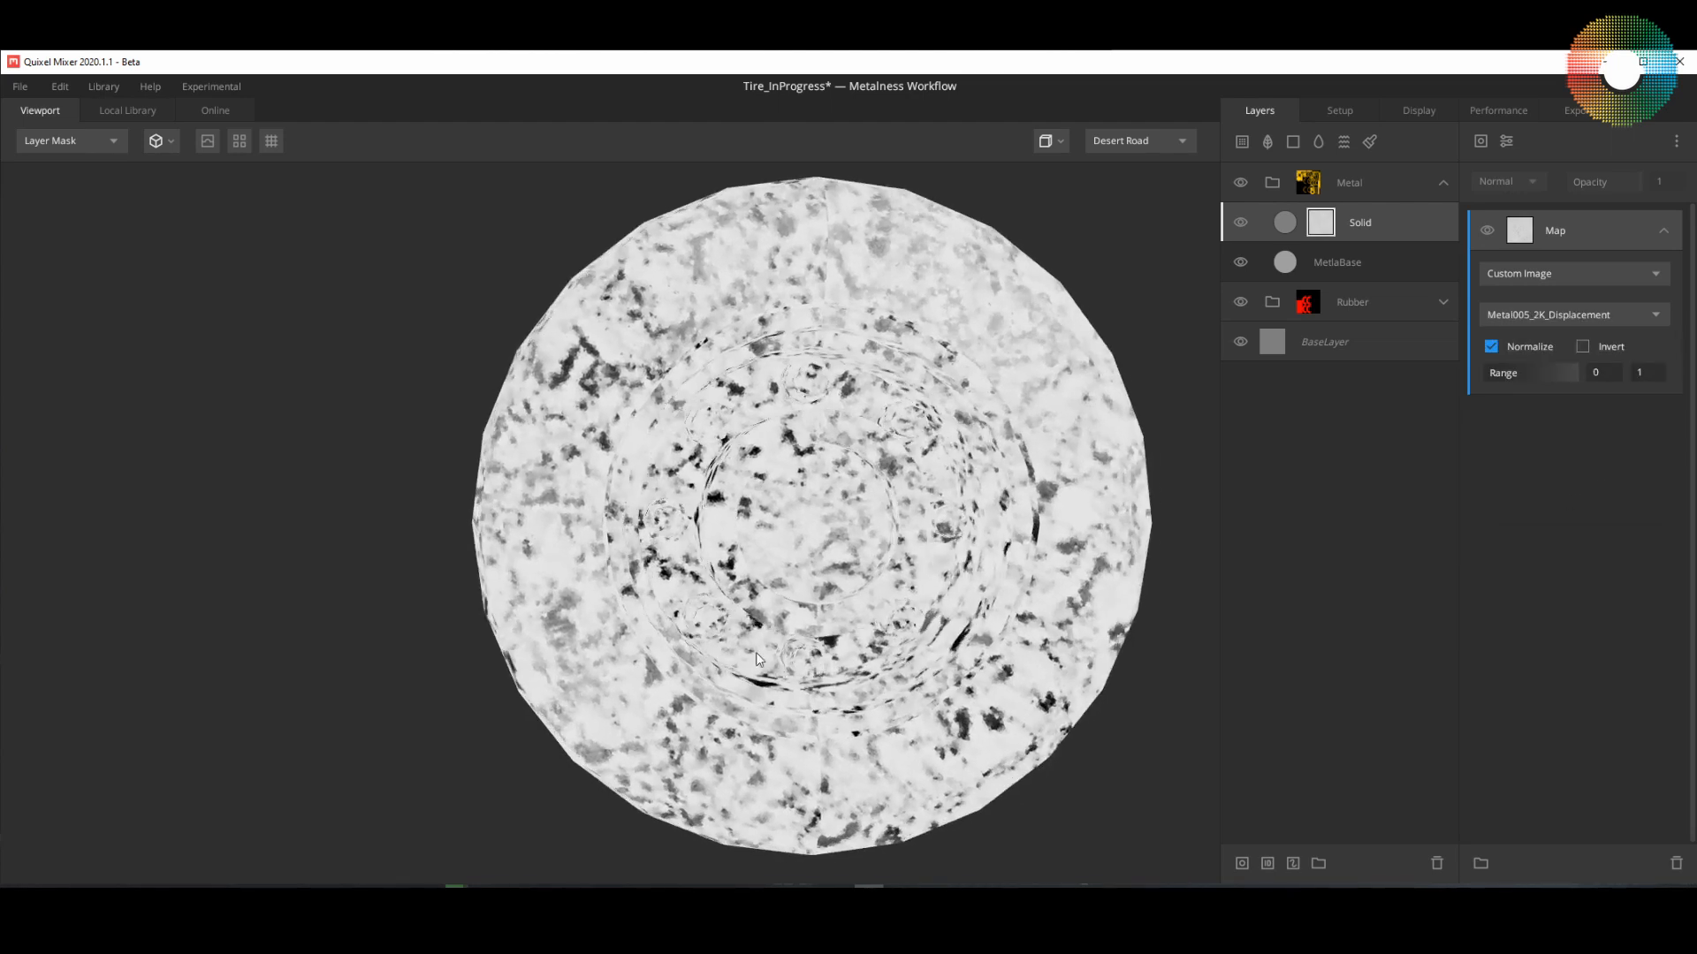
pyautogui.scroll(3, 837, 563)
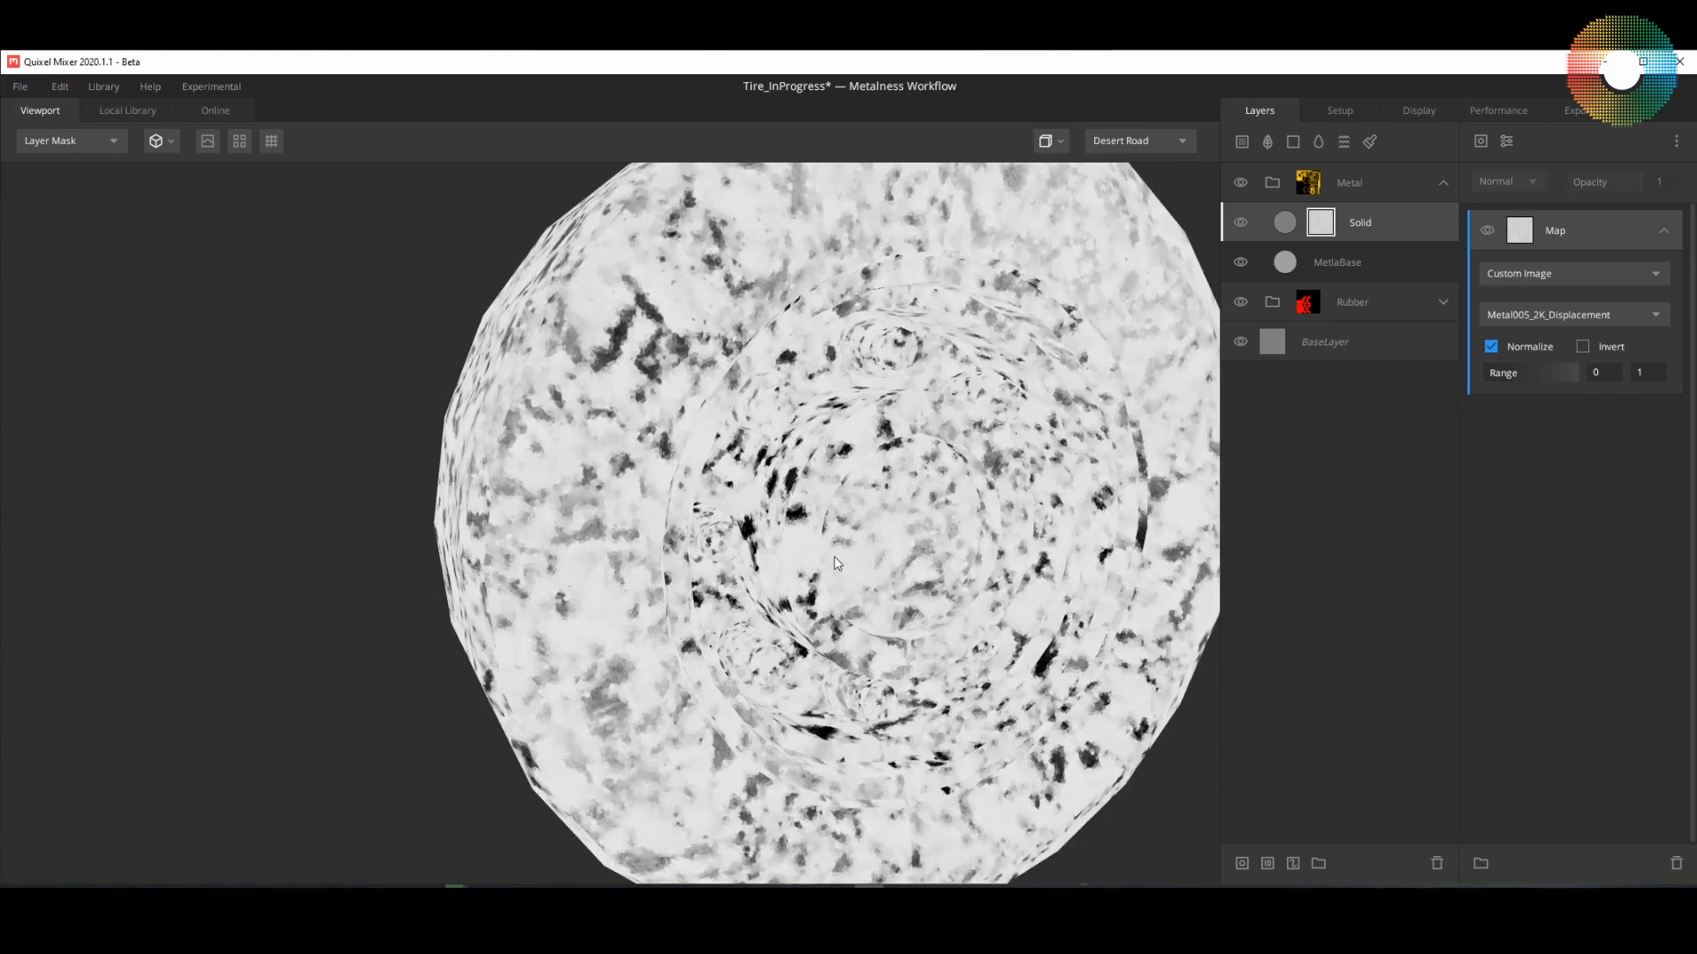
pyautogui.moveTo(837, 563); pyautogui.dragTo(865, 522)
pyautogui.moveTo(788, 380); pyautogui.dragTo(846, 395)
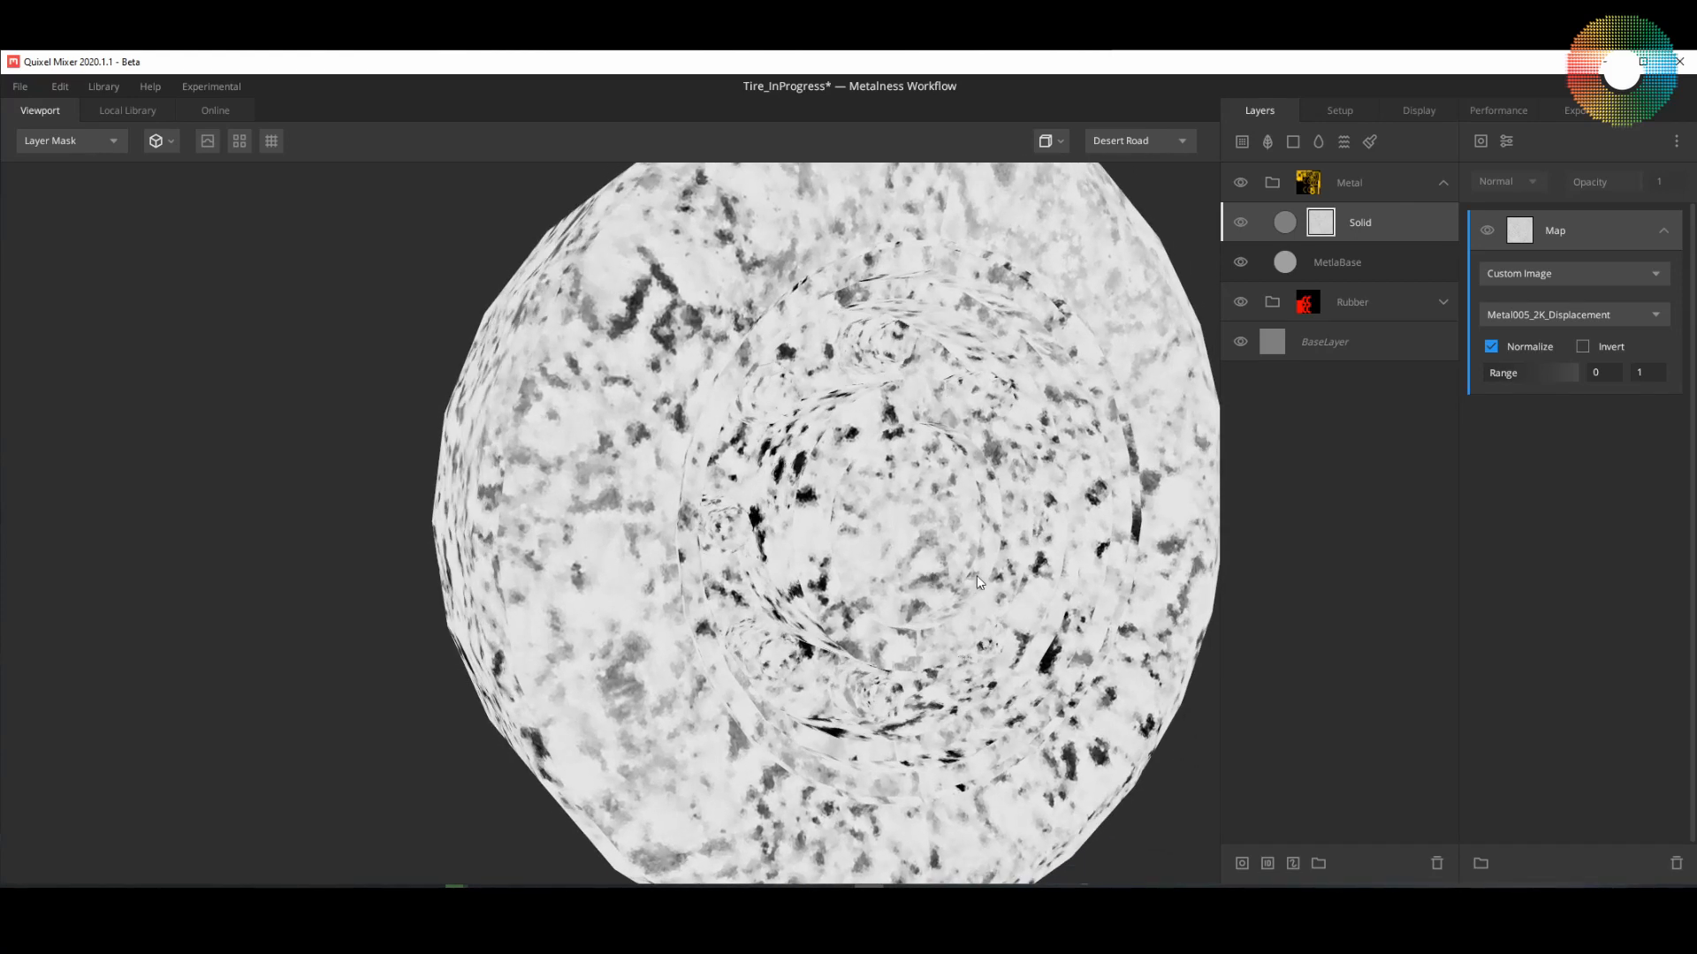
# Step: Add a Curvature component above the Map, with its upper level at 0.135 and tightness at 0.11
pyautogui.click(1478, 141)
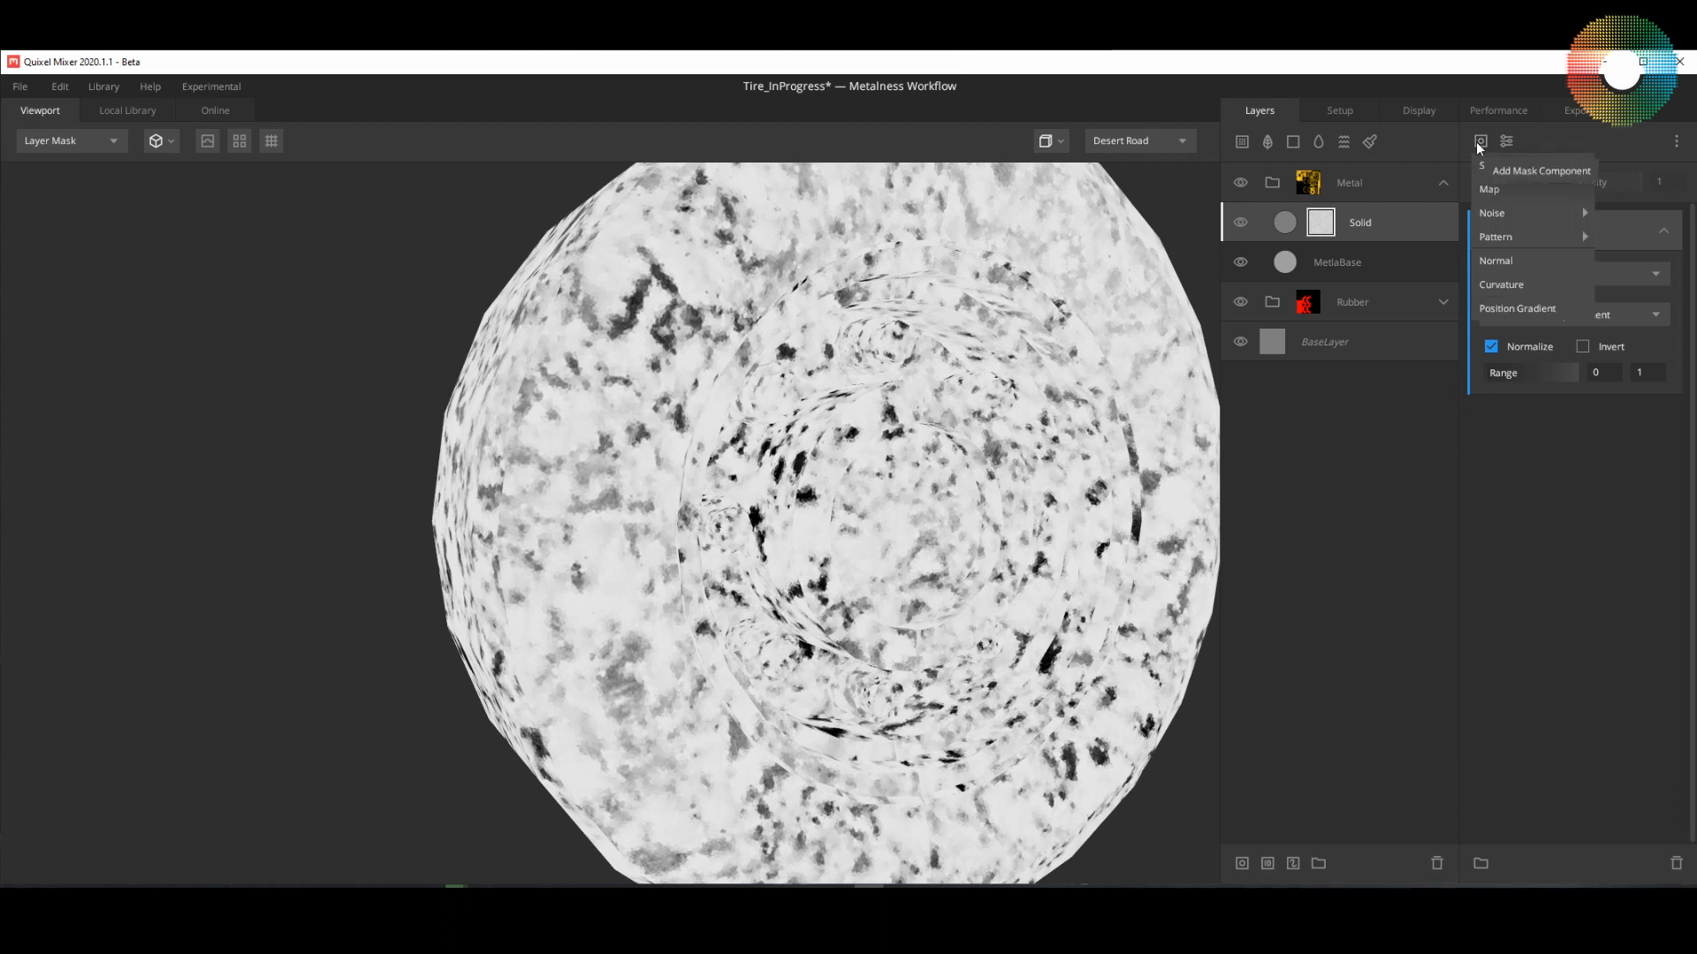
pyautogui.click(1506, 284)
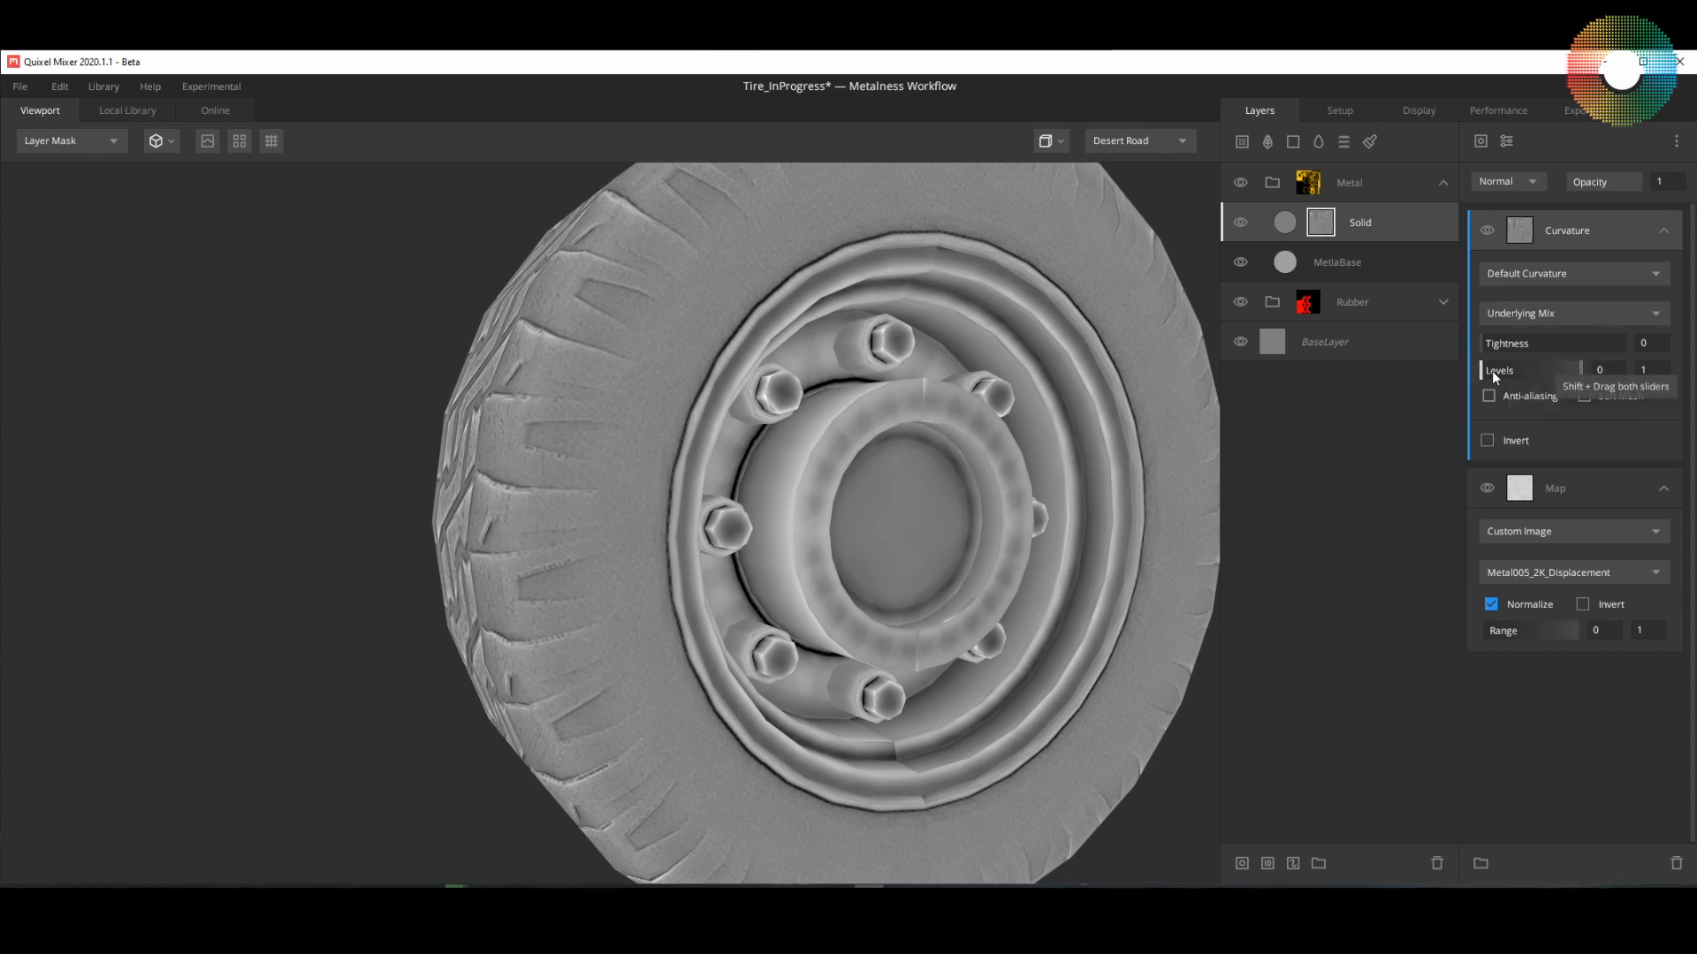
pyautogui.moveTo(1485, 371); pyautogui.dragTo(1472, 373)
pyautogui.moveTo(1581, 371); pyautogui.dragTo(1495, 373)
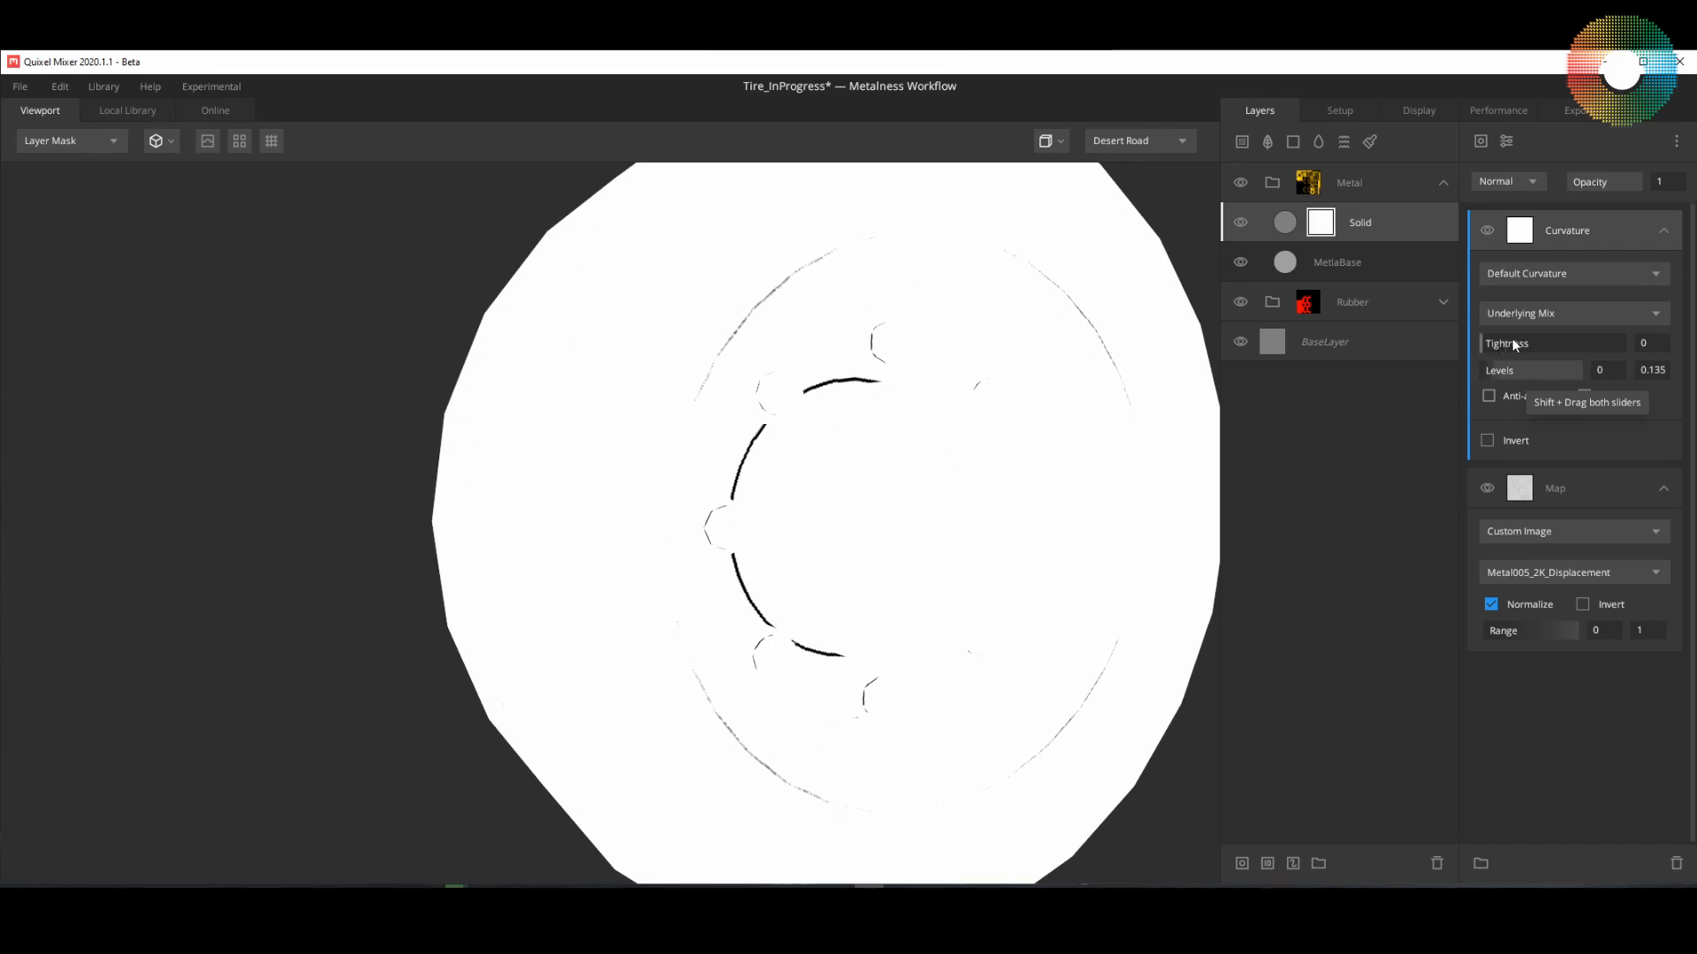
pyautogui.moveTo(1491, 341); pyautogui.dragTo(1486, 341)
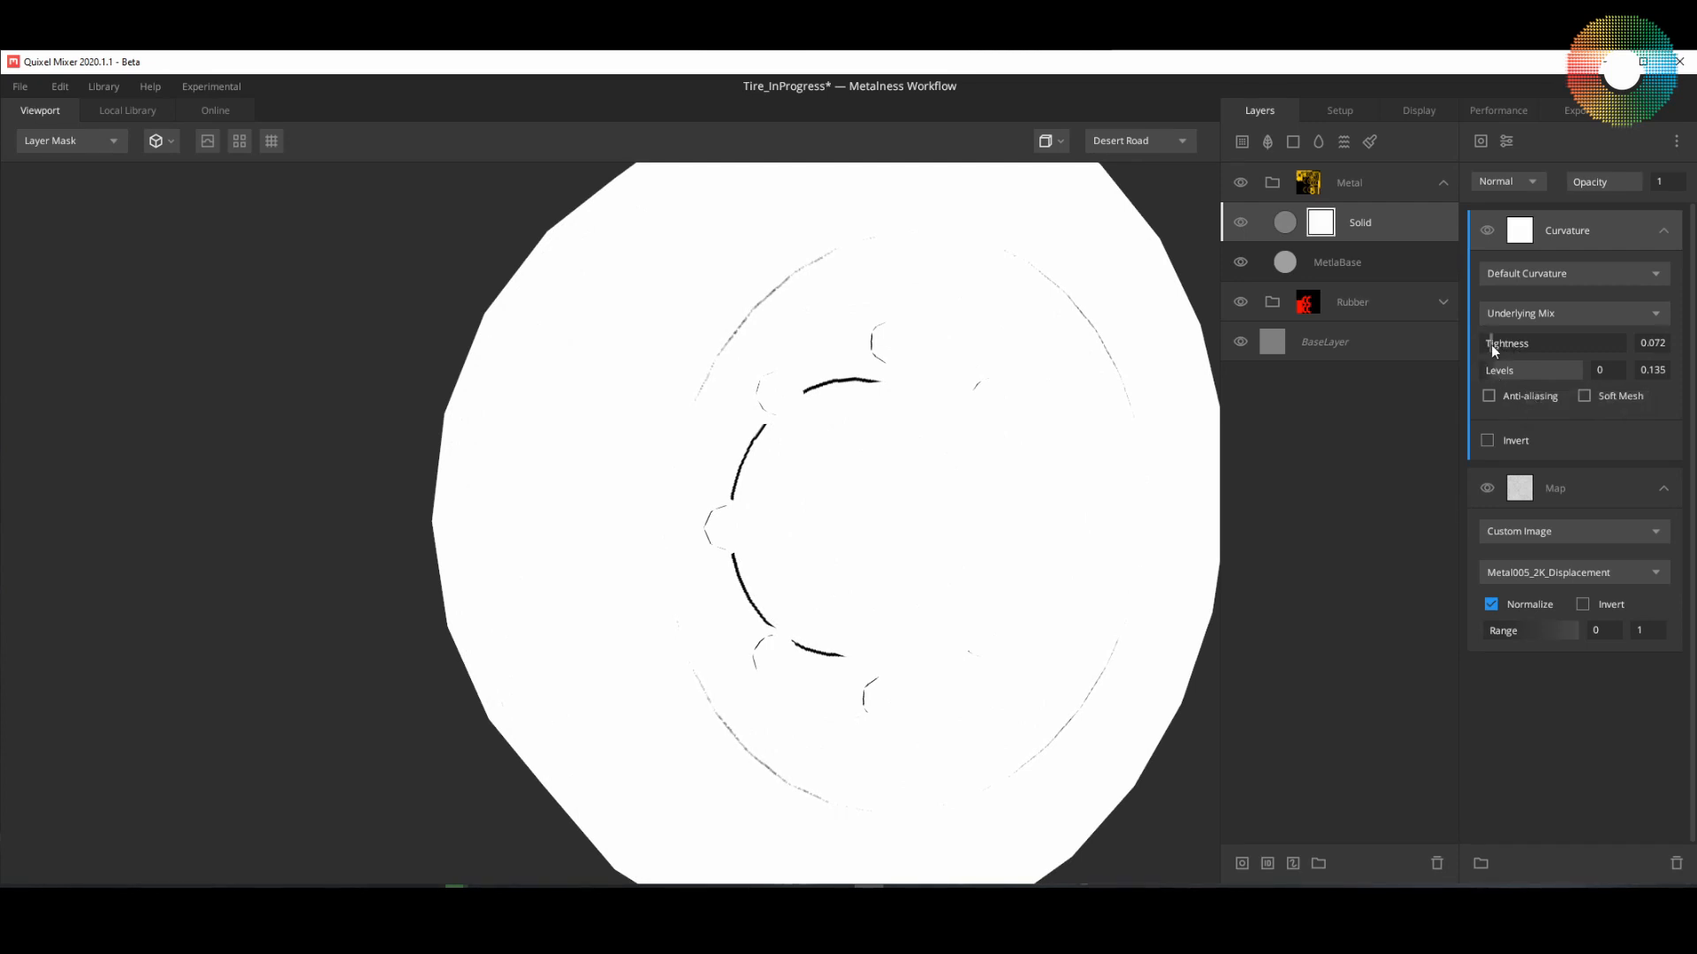
pyautogui.moveTo(1493, 346); pyautogui.dragTo(1497, 347)
# Step: Restrict the Curvature mask component to Edges Only
pyautogui.click(1645, 269)
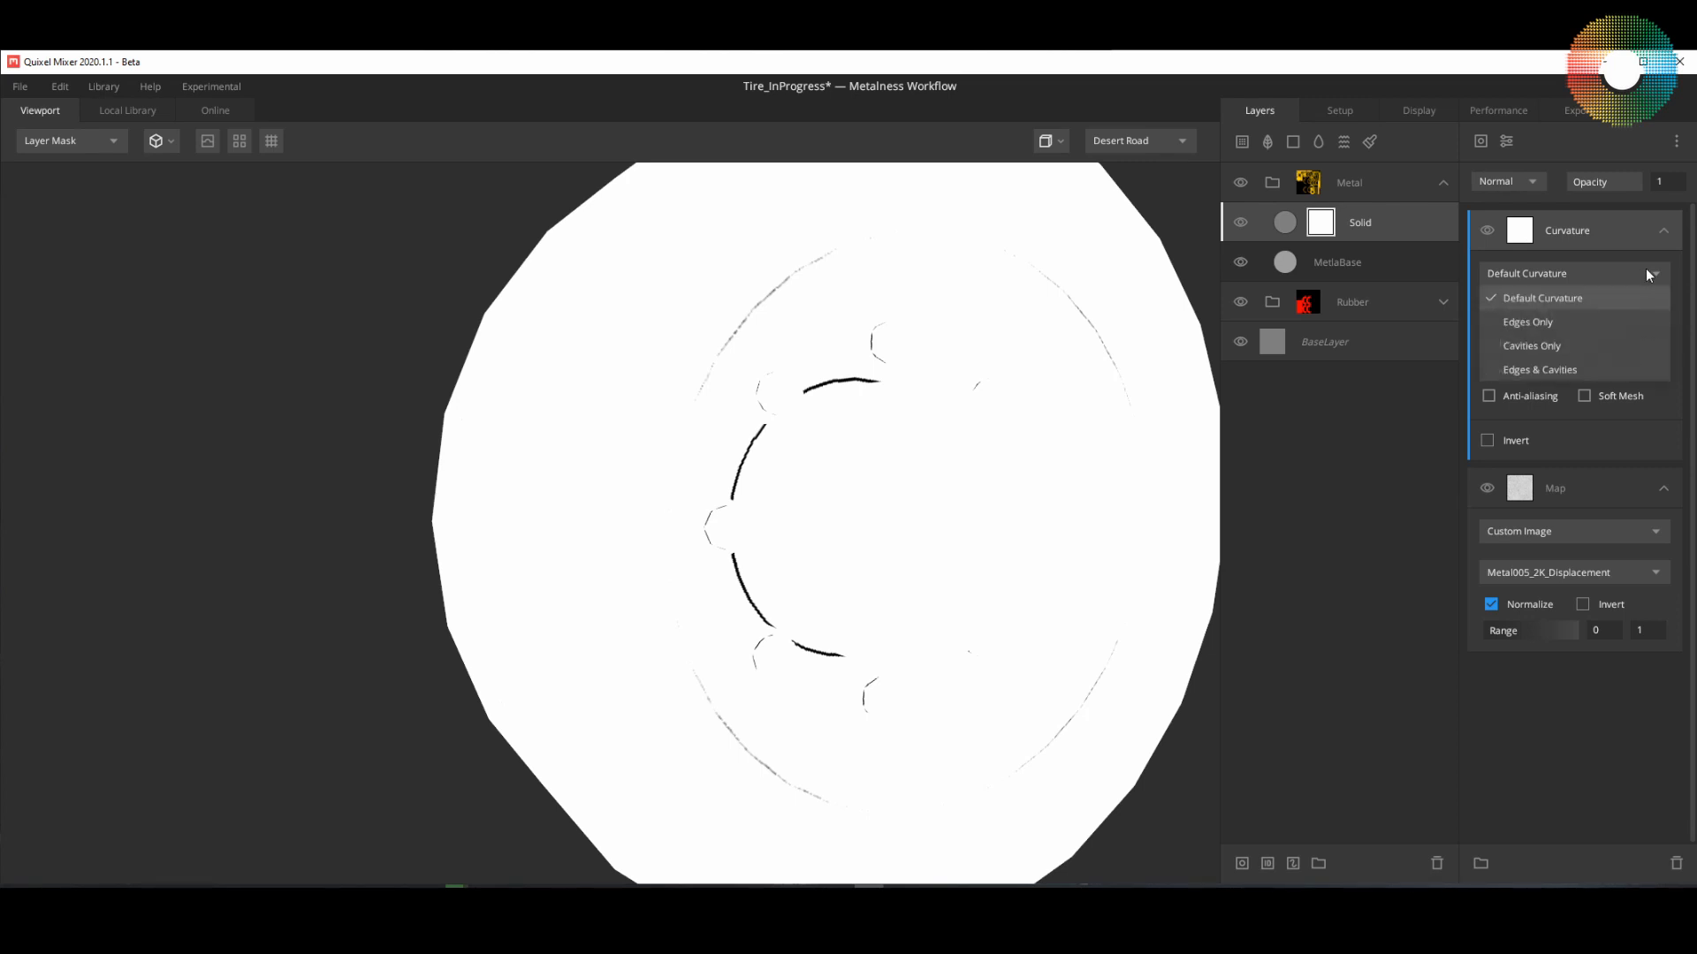
pyautogui.click(1548, 321)
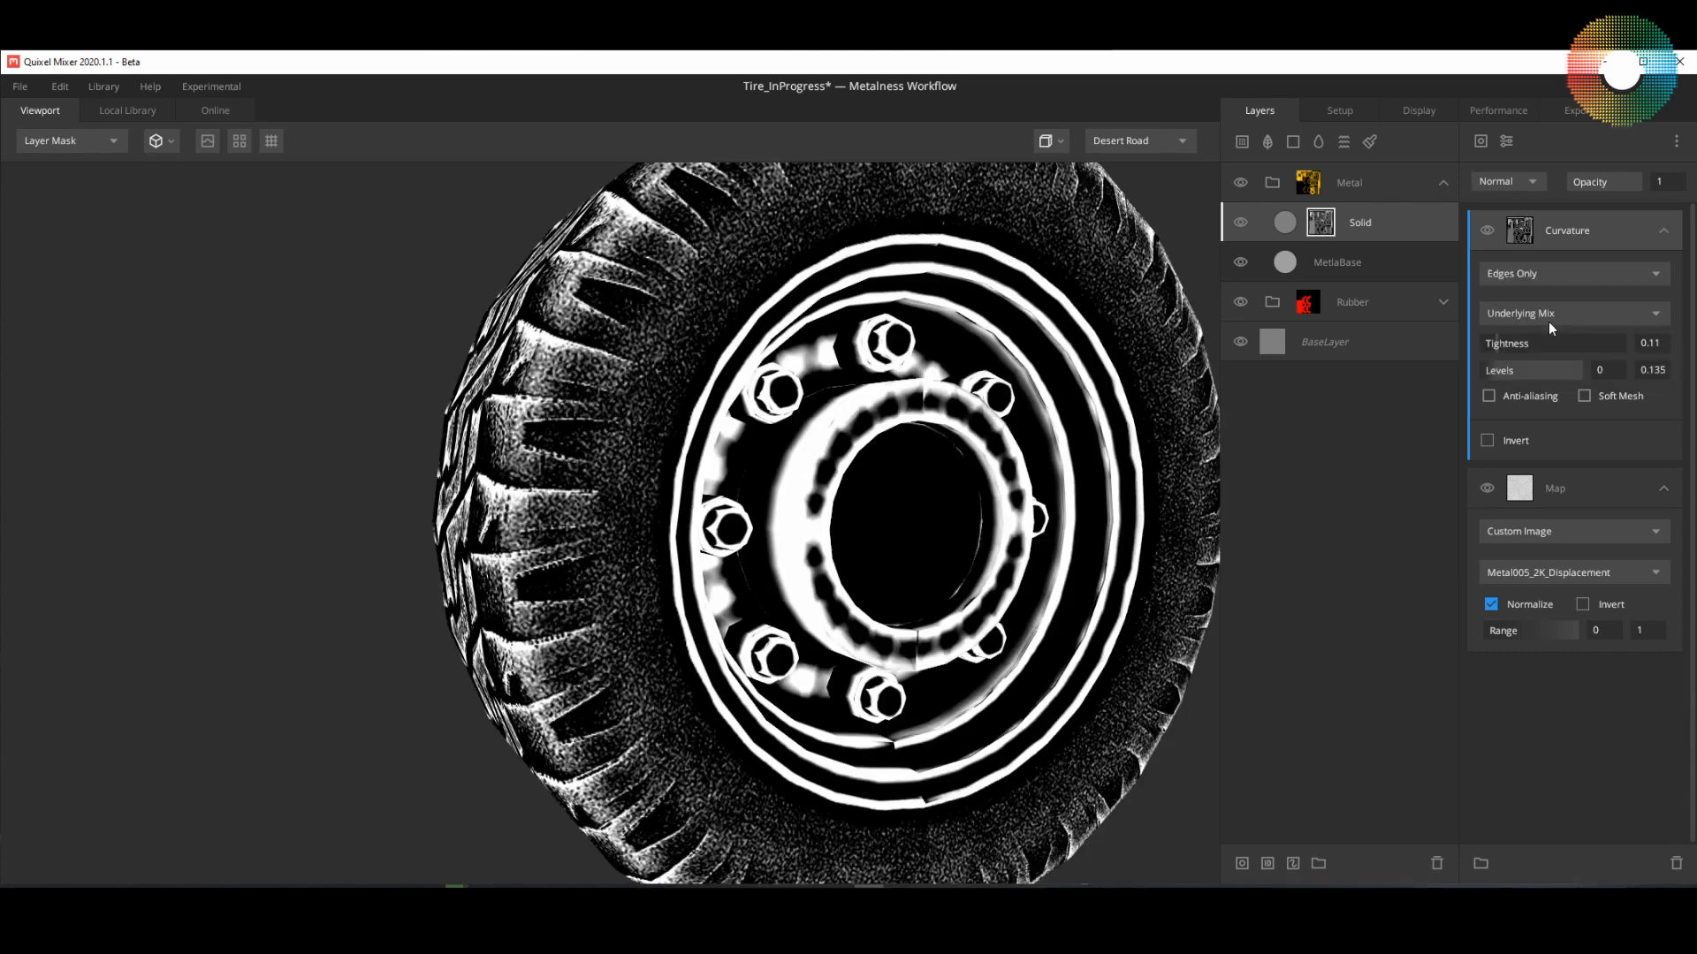
pyautogui.moveTo(1084, 563); pyautogui.dragTo(1061, 594)
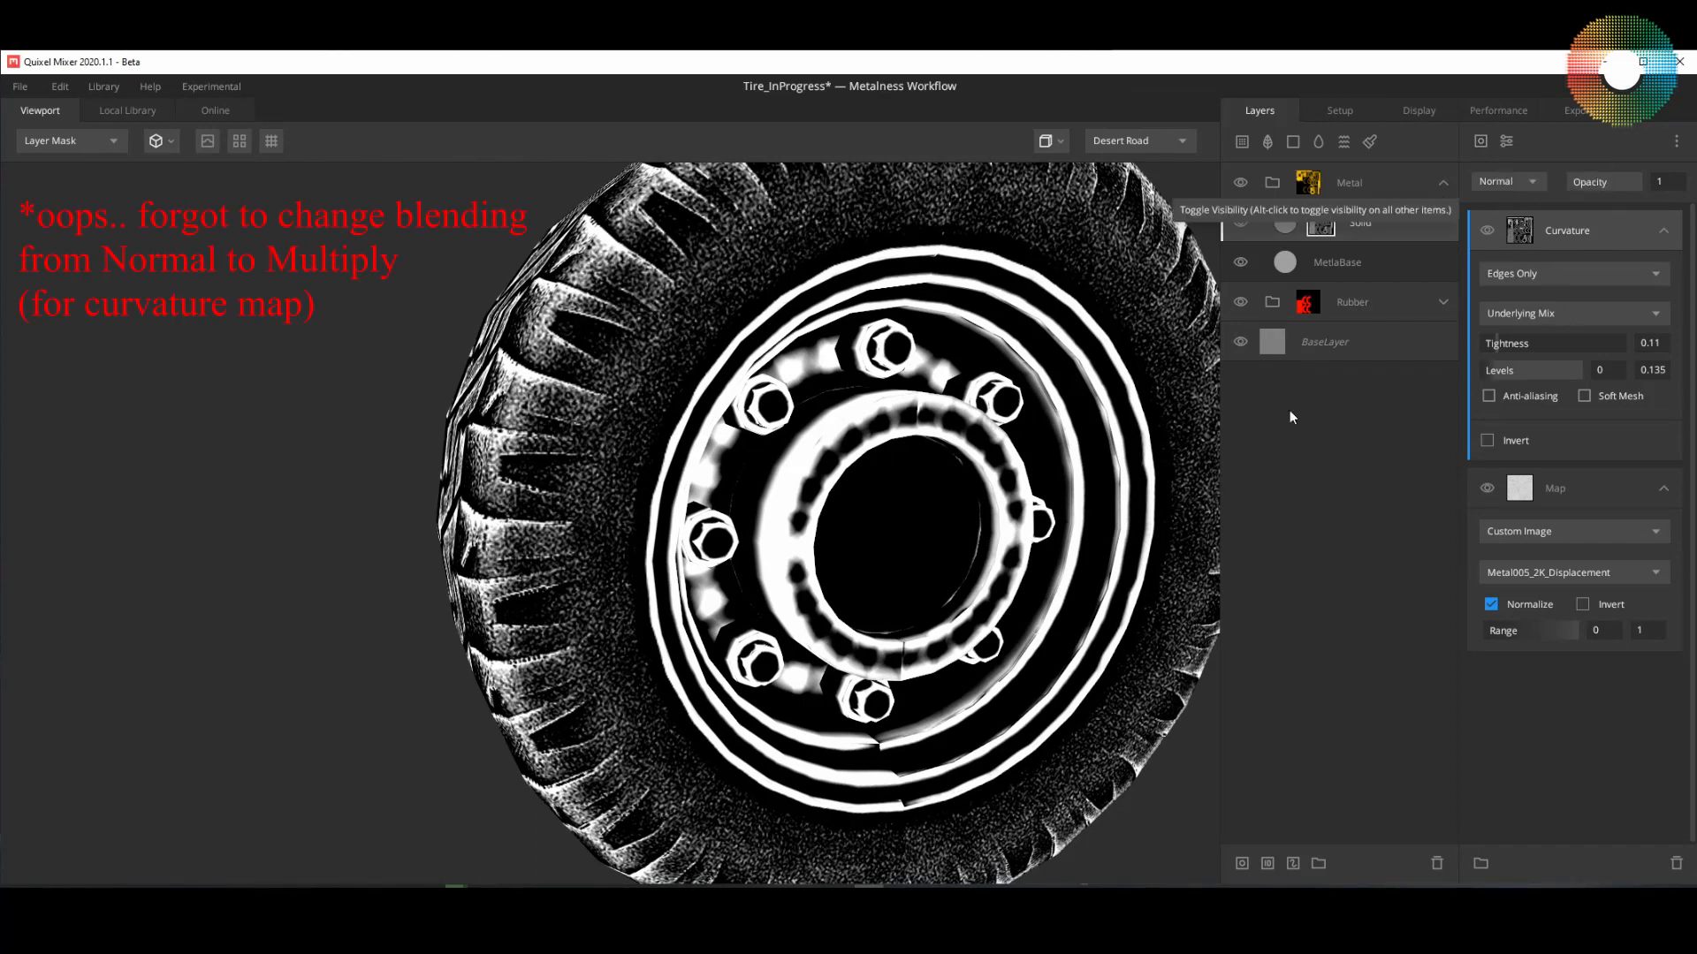
# Step: Return to the PBR Metalness view and turn off the Solid layer's albedo and metalness channels
pyautogui.press('q')
pyautogui.moveTo(1078, 629); pyautogui.dragTo(1050, 669)
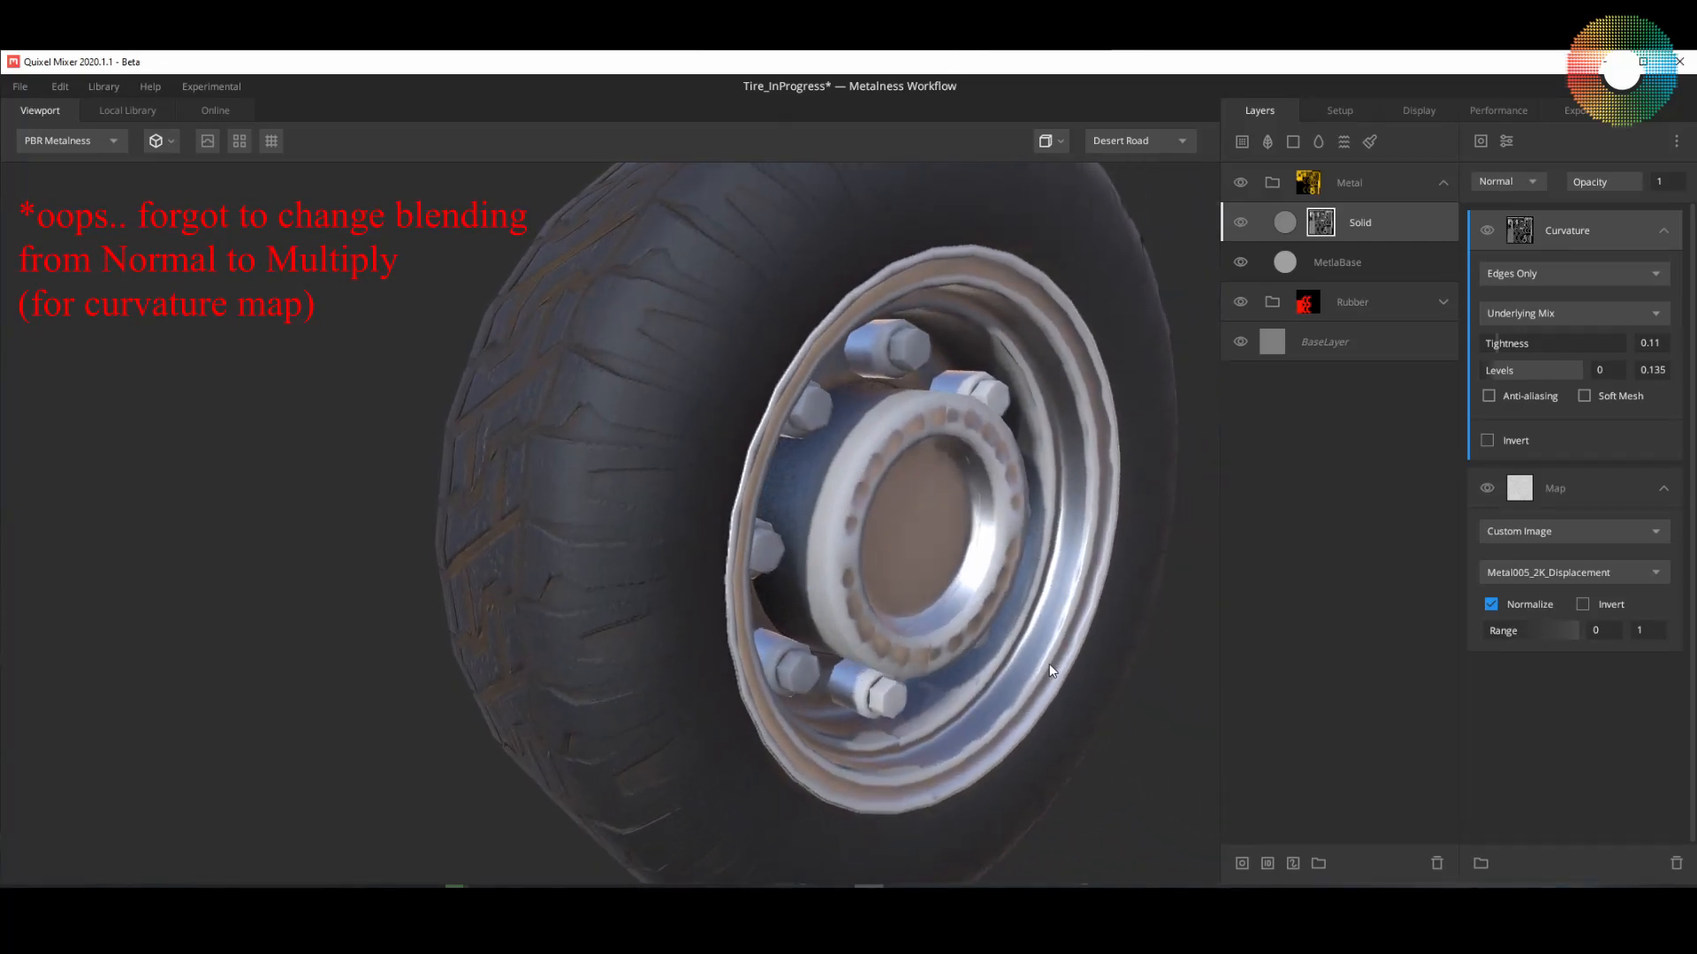
pyautogui.click(1284, 230)
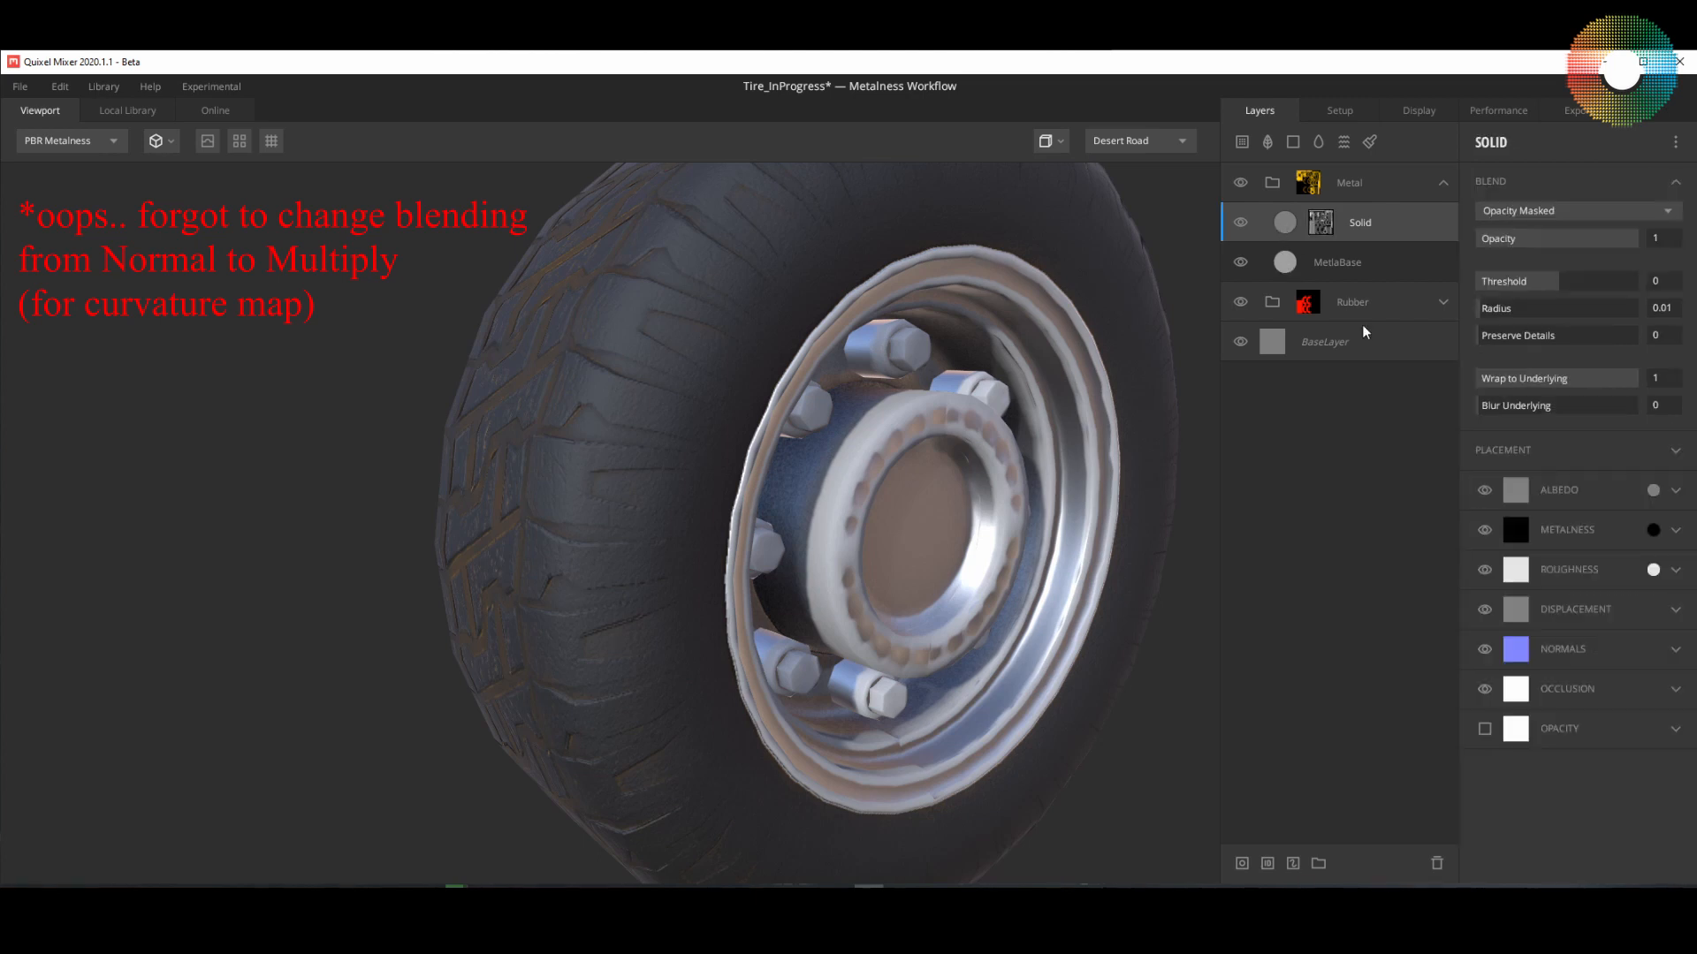
pyautogui.click(1485, 491)
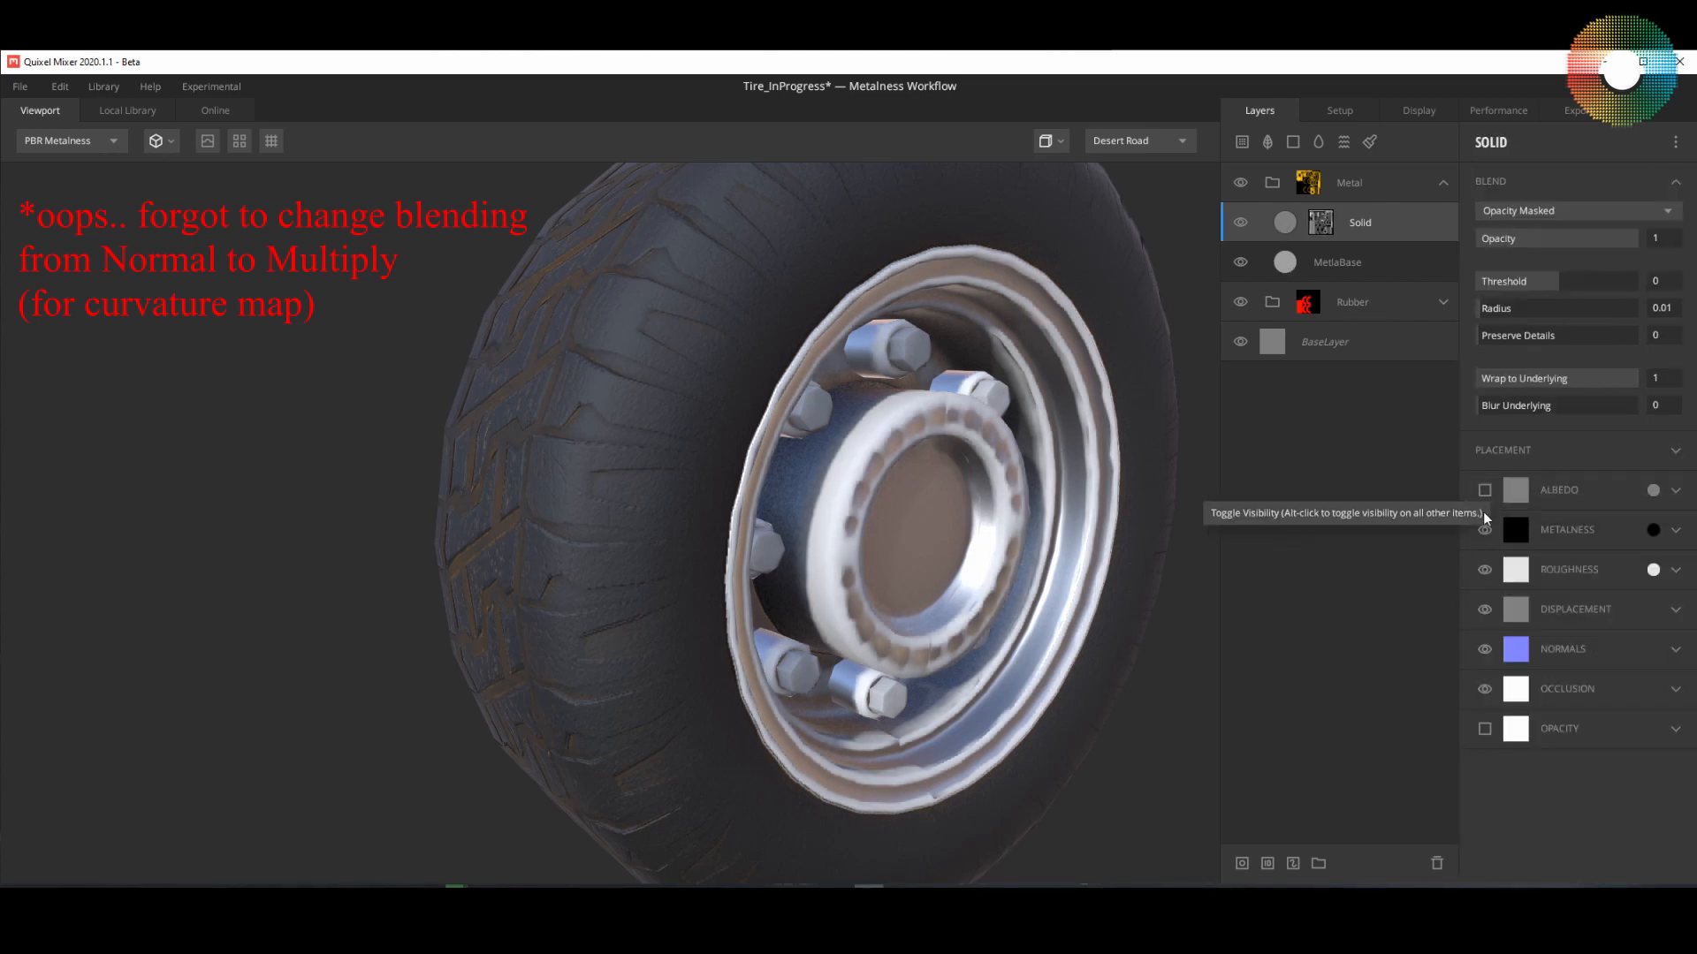
pyautogui.click(1485, 529)
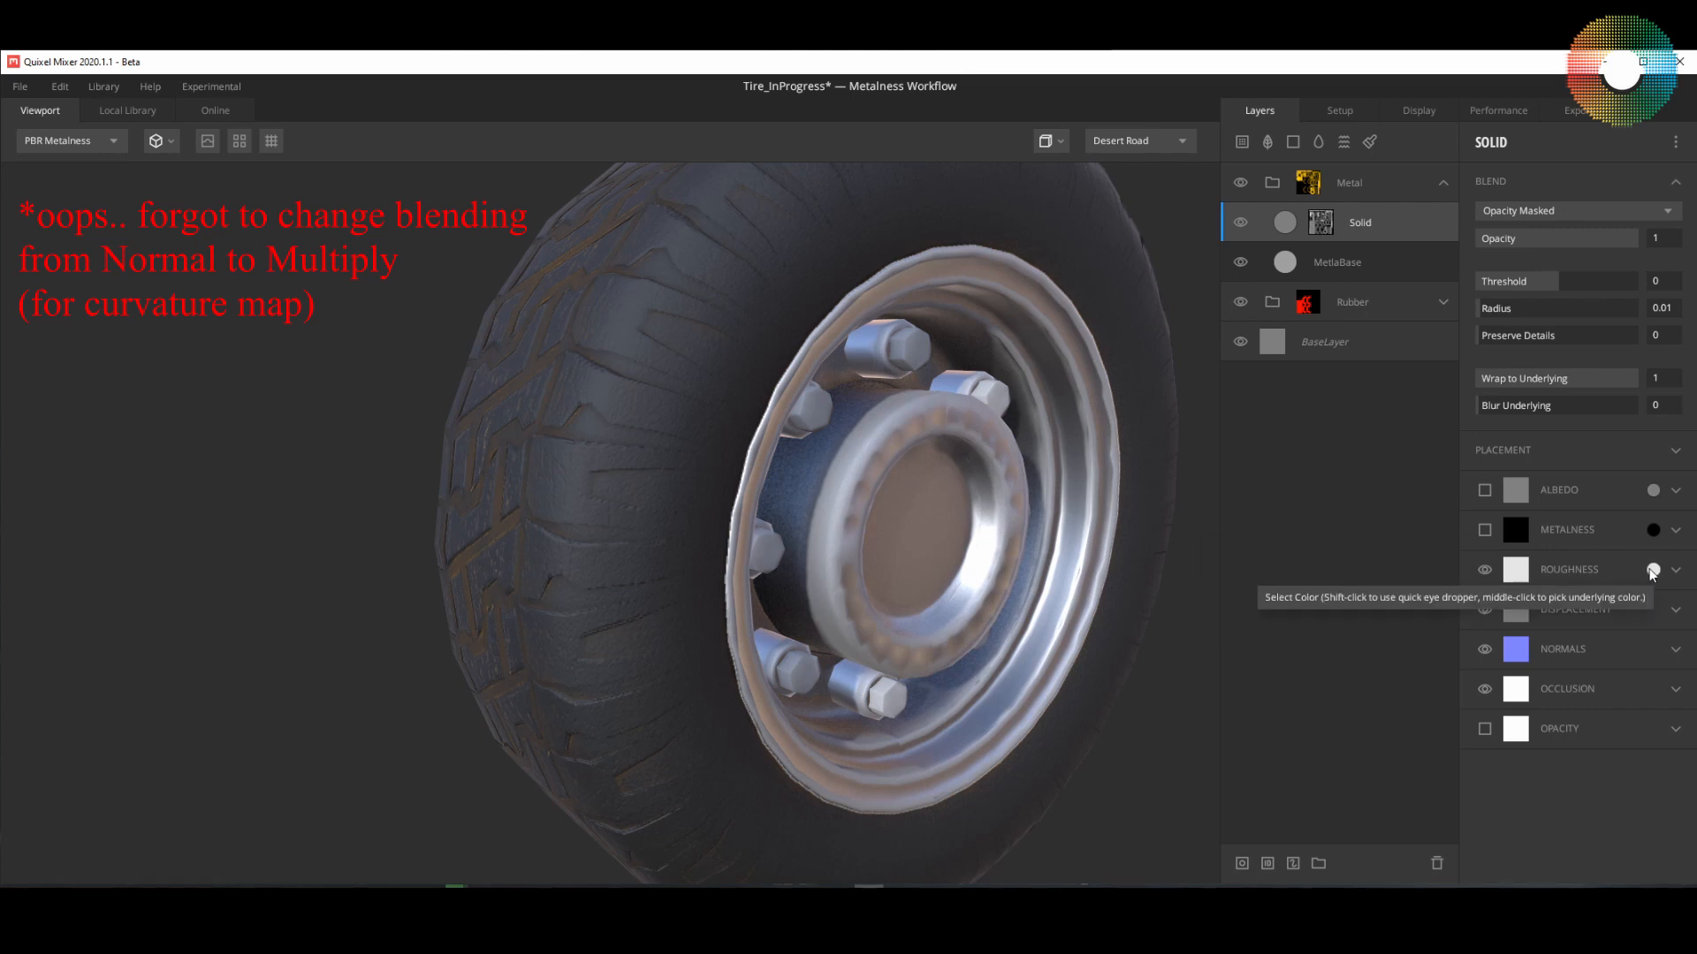
# Step: Set the Solid layer's roughness color to near white, F7F7F7
pyautogui.click(1653, 570)
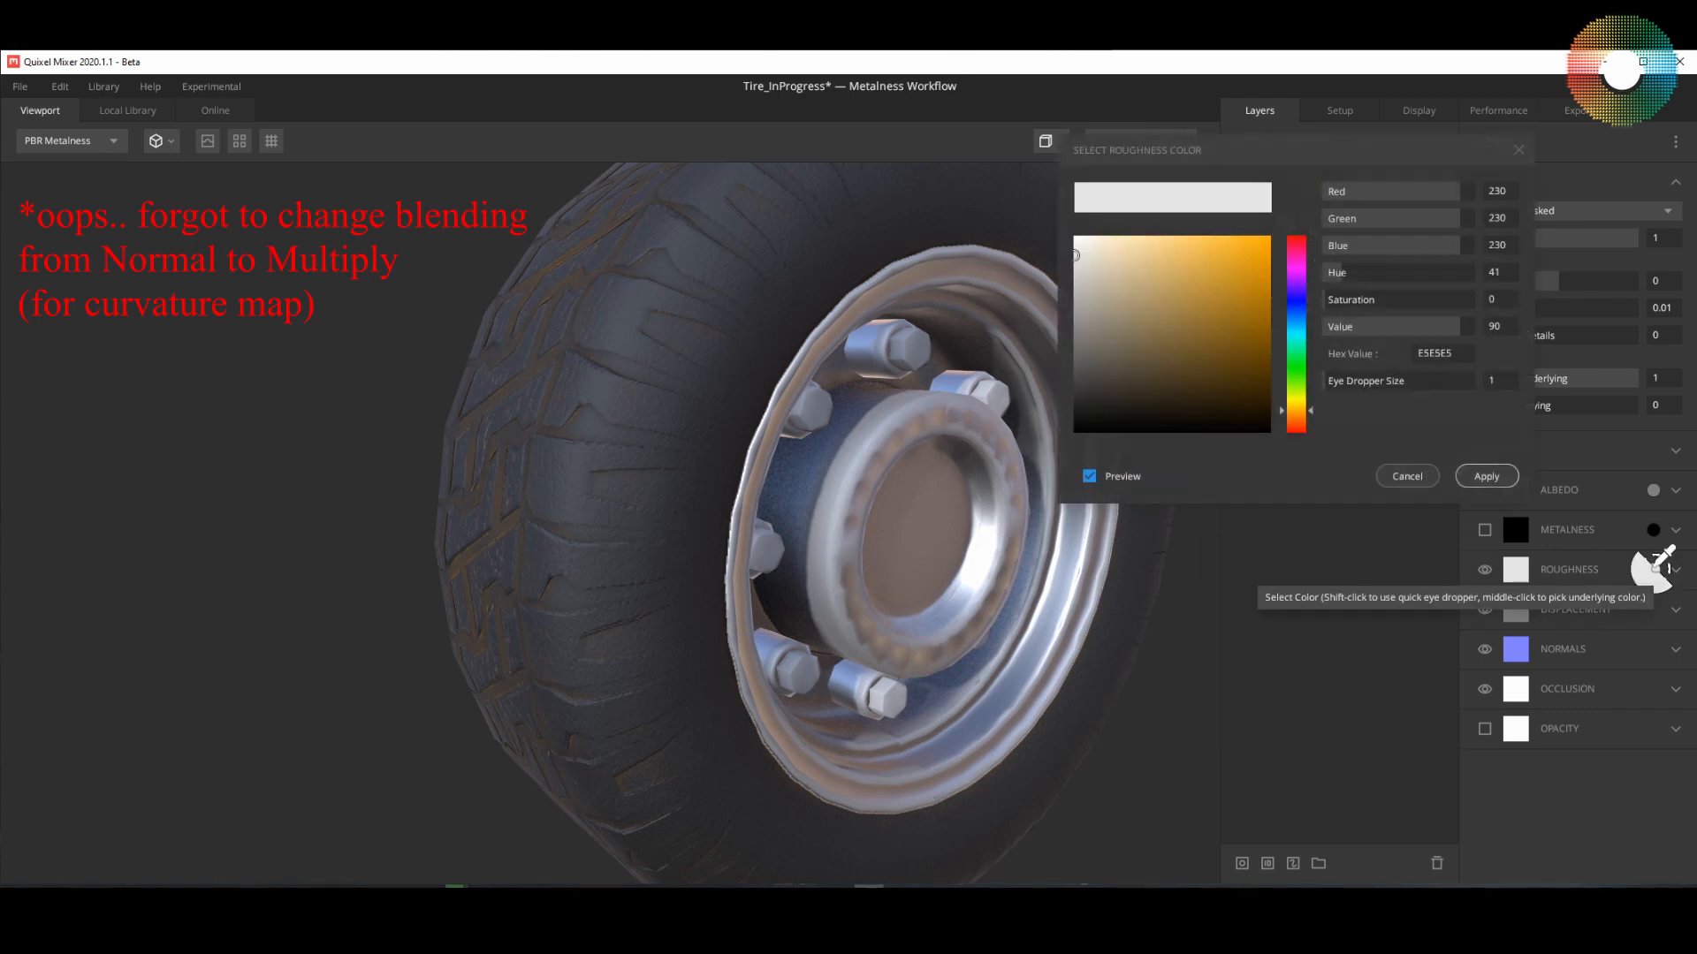
pyautogui.click(1076, 247)
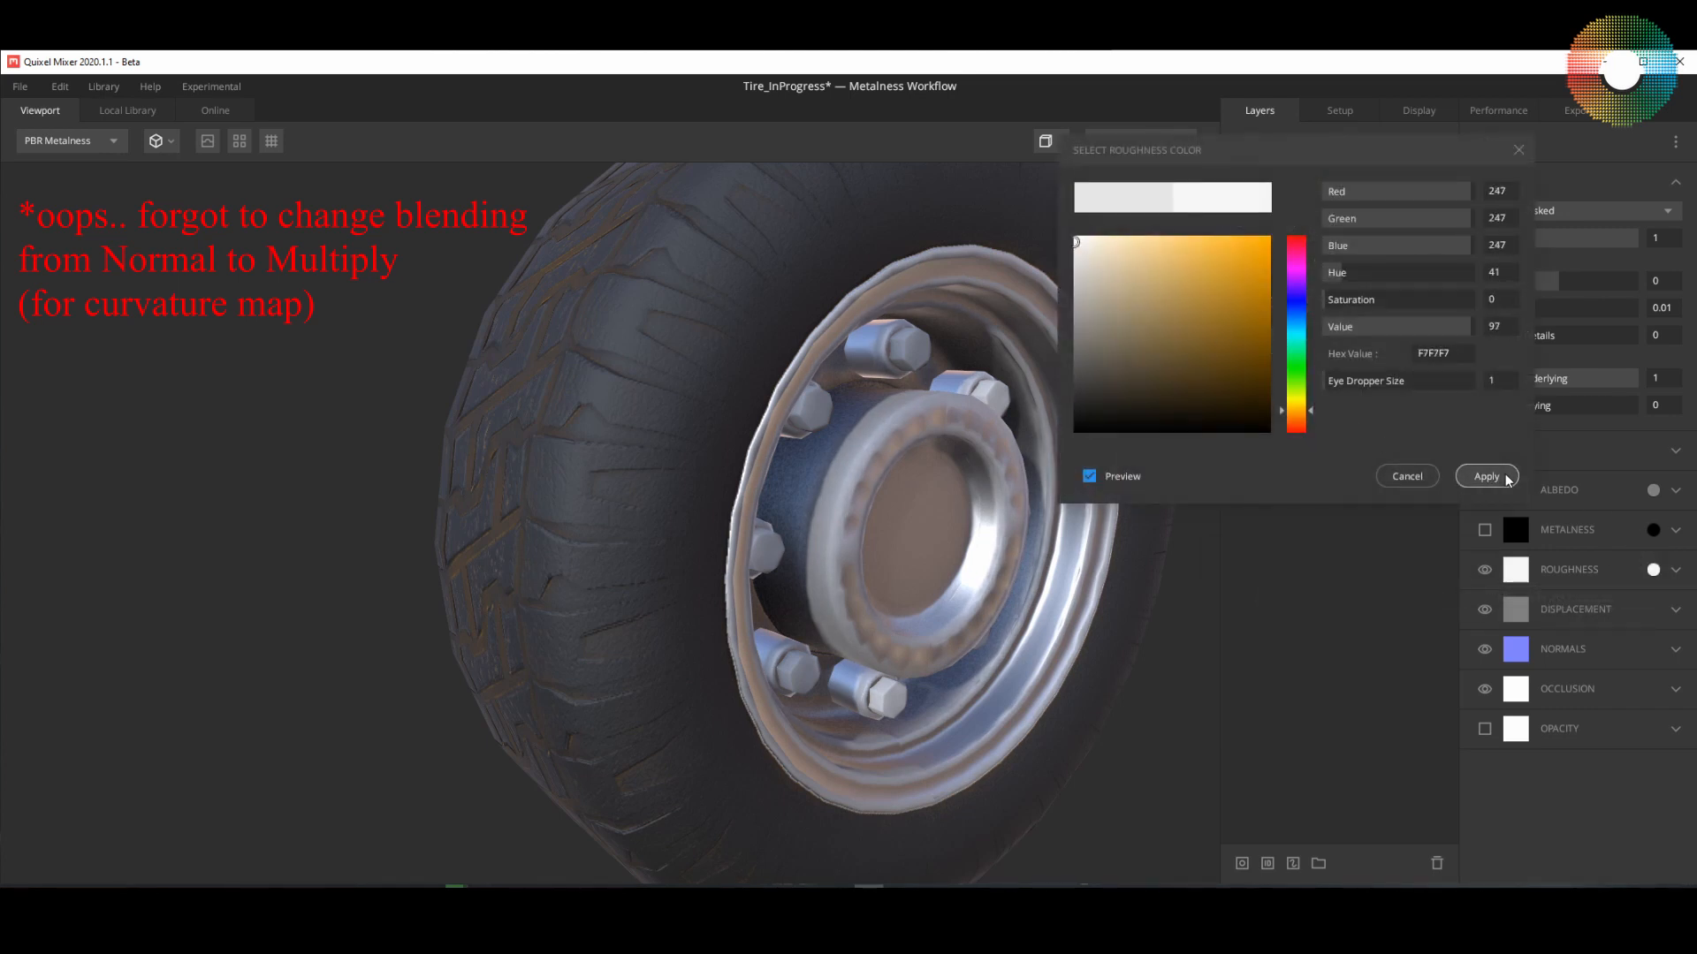
pyautogui.click(1487, 477)
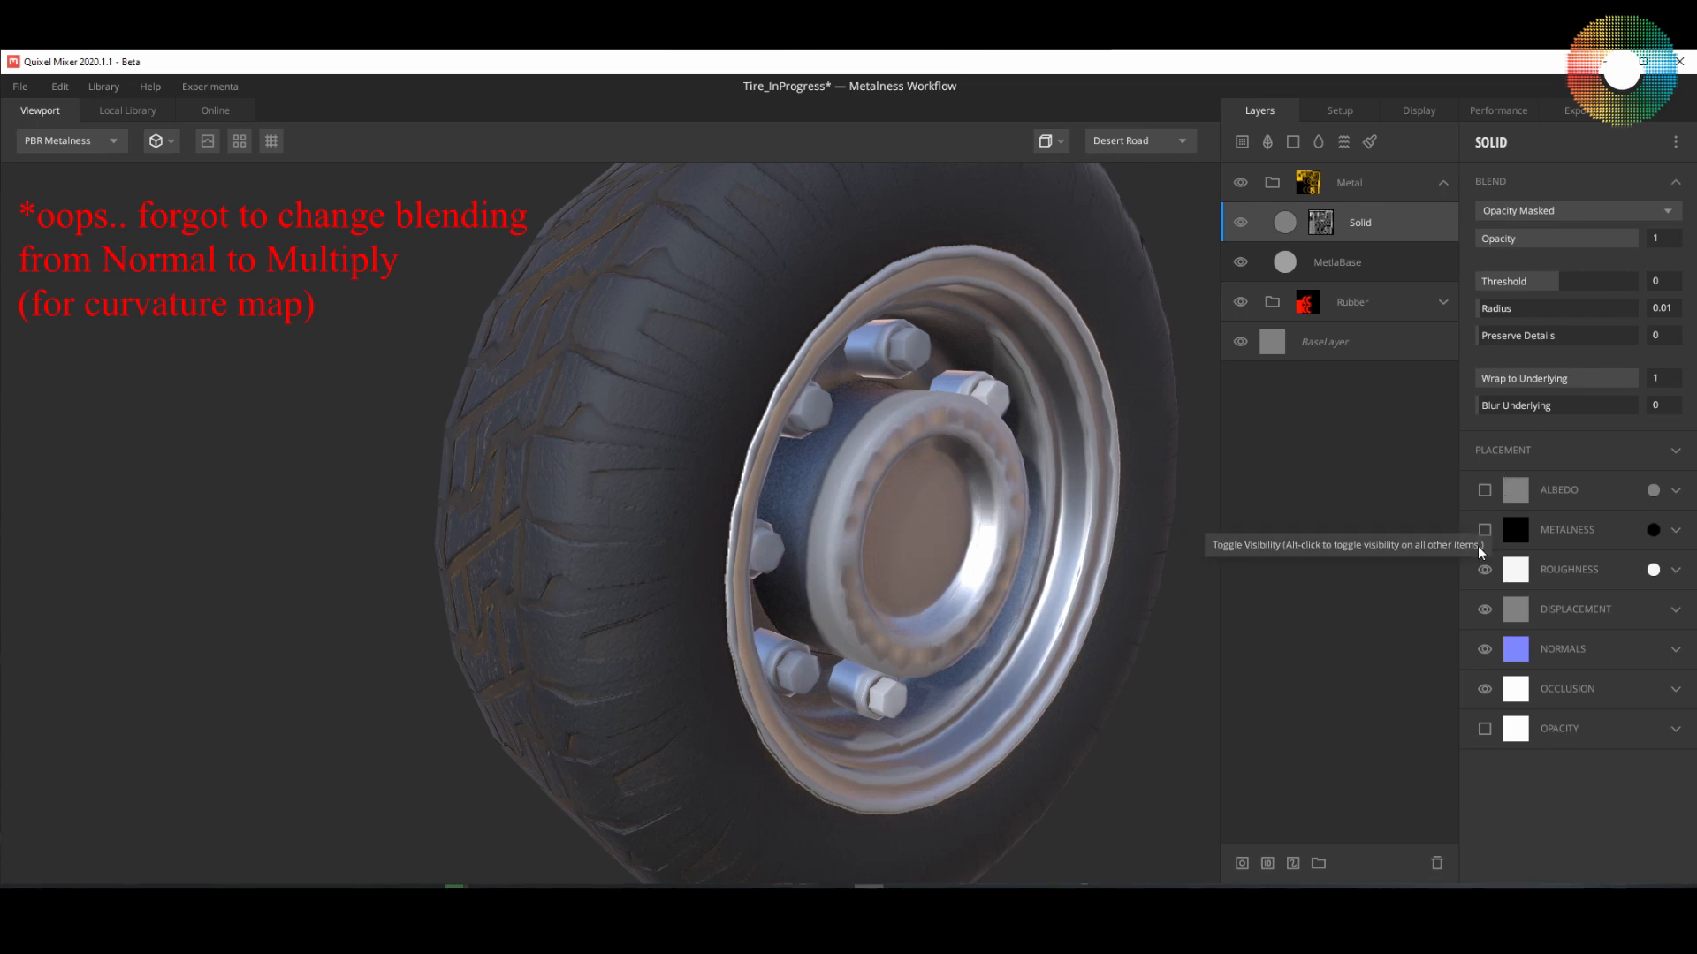
pyautogui.moveTo(974, 632); pyautogui.dragTo(636, 618)
# Step: Raise the upper level of the Solid layer's Curvature mask component to 0.317
pyautogui.click(1320, 226)
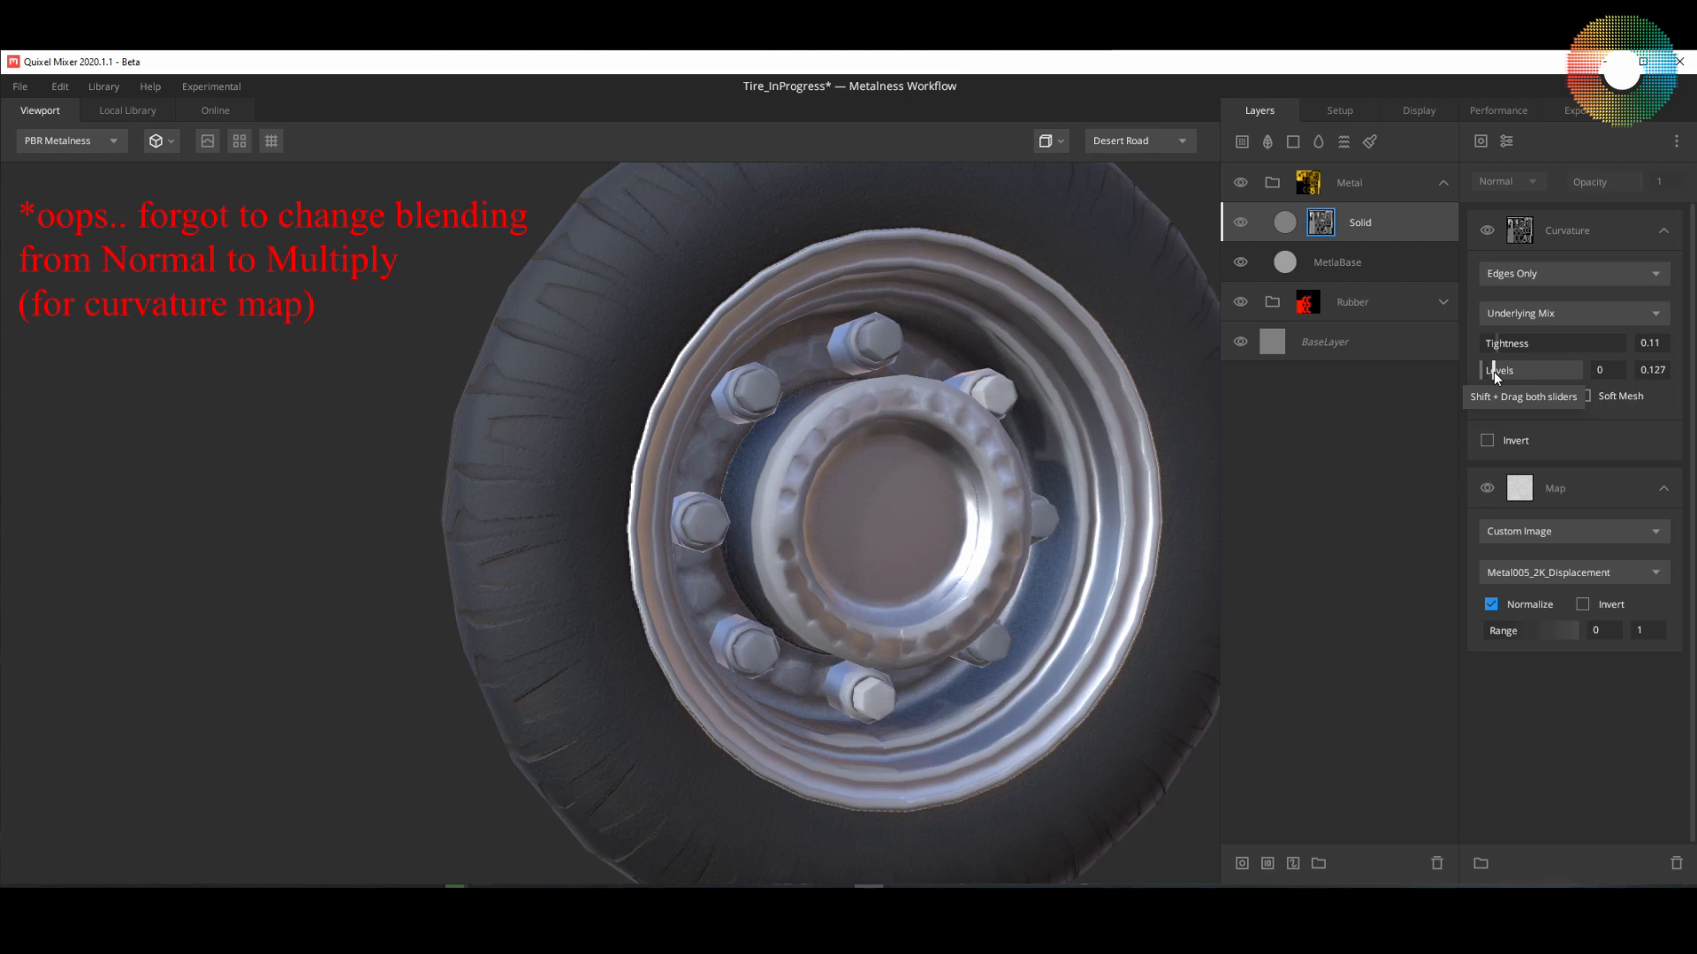
pyautogui.moveTo(1493, 371); pyautogui.dragTo(1512, 377)
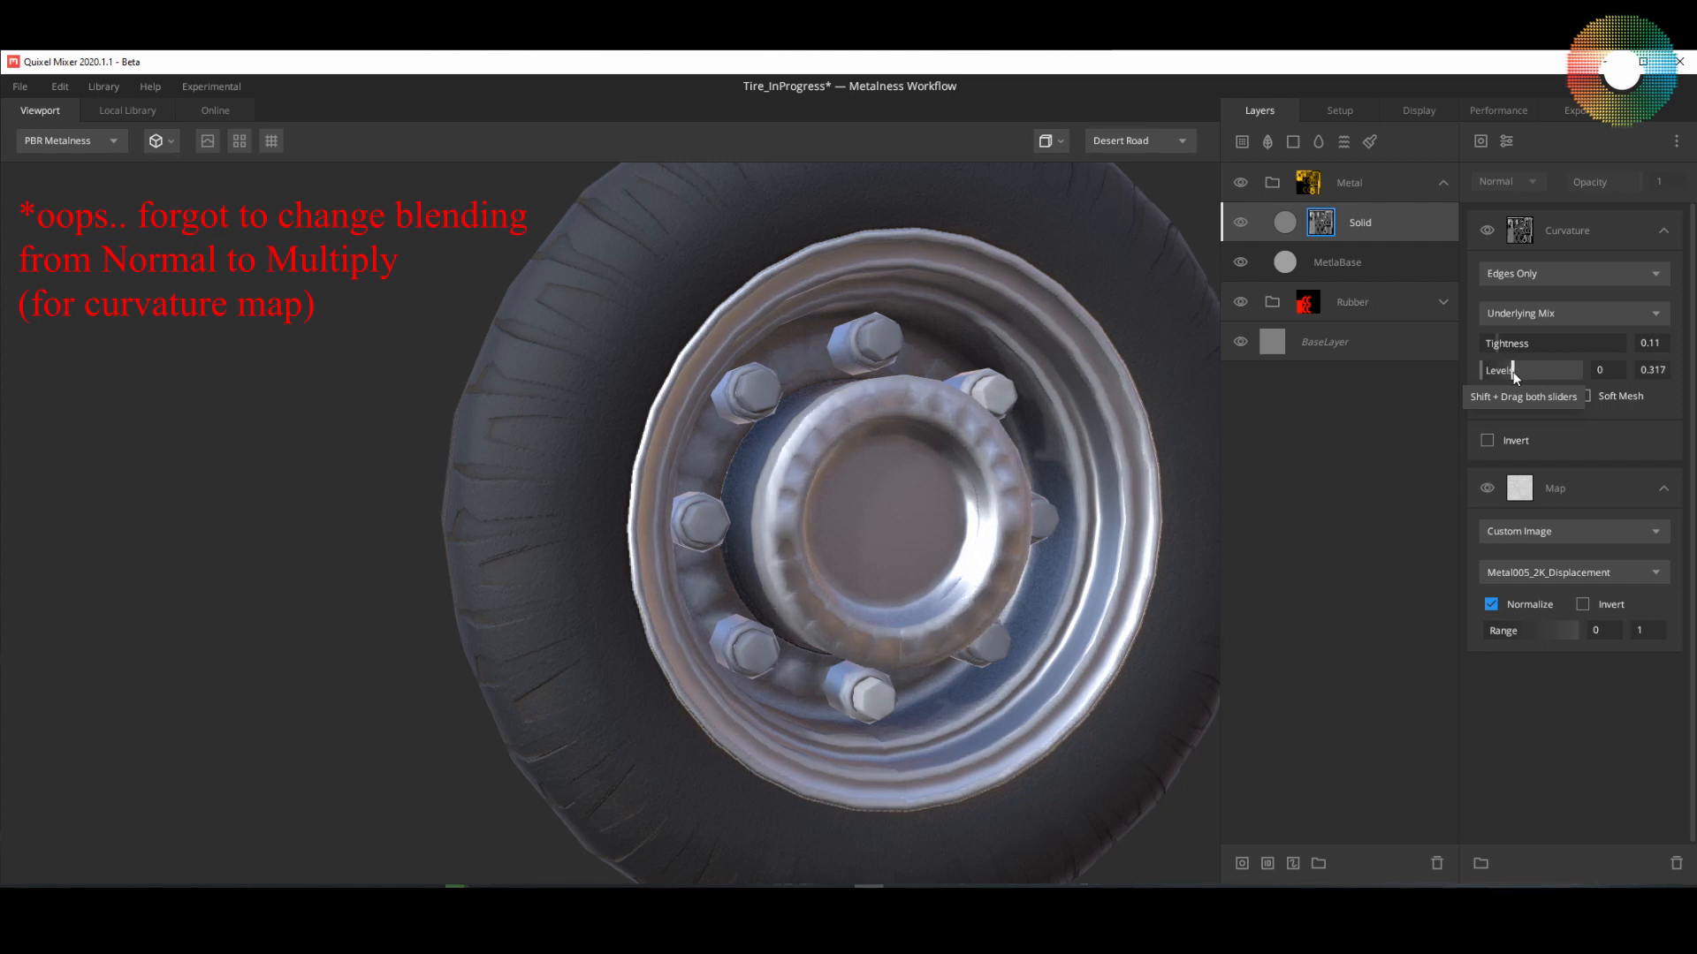
pyautogui.moveTo(1131, 461); pyautogui.dragTo(739, 605)
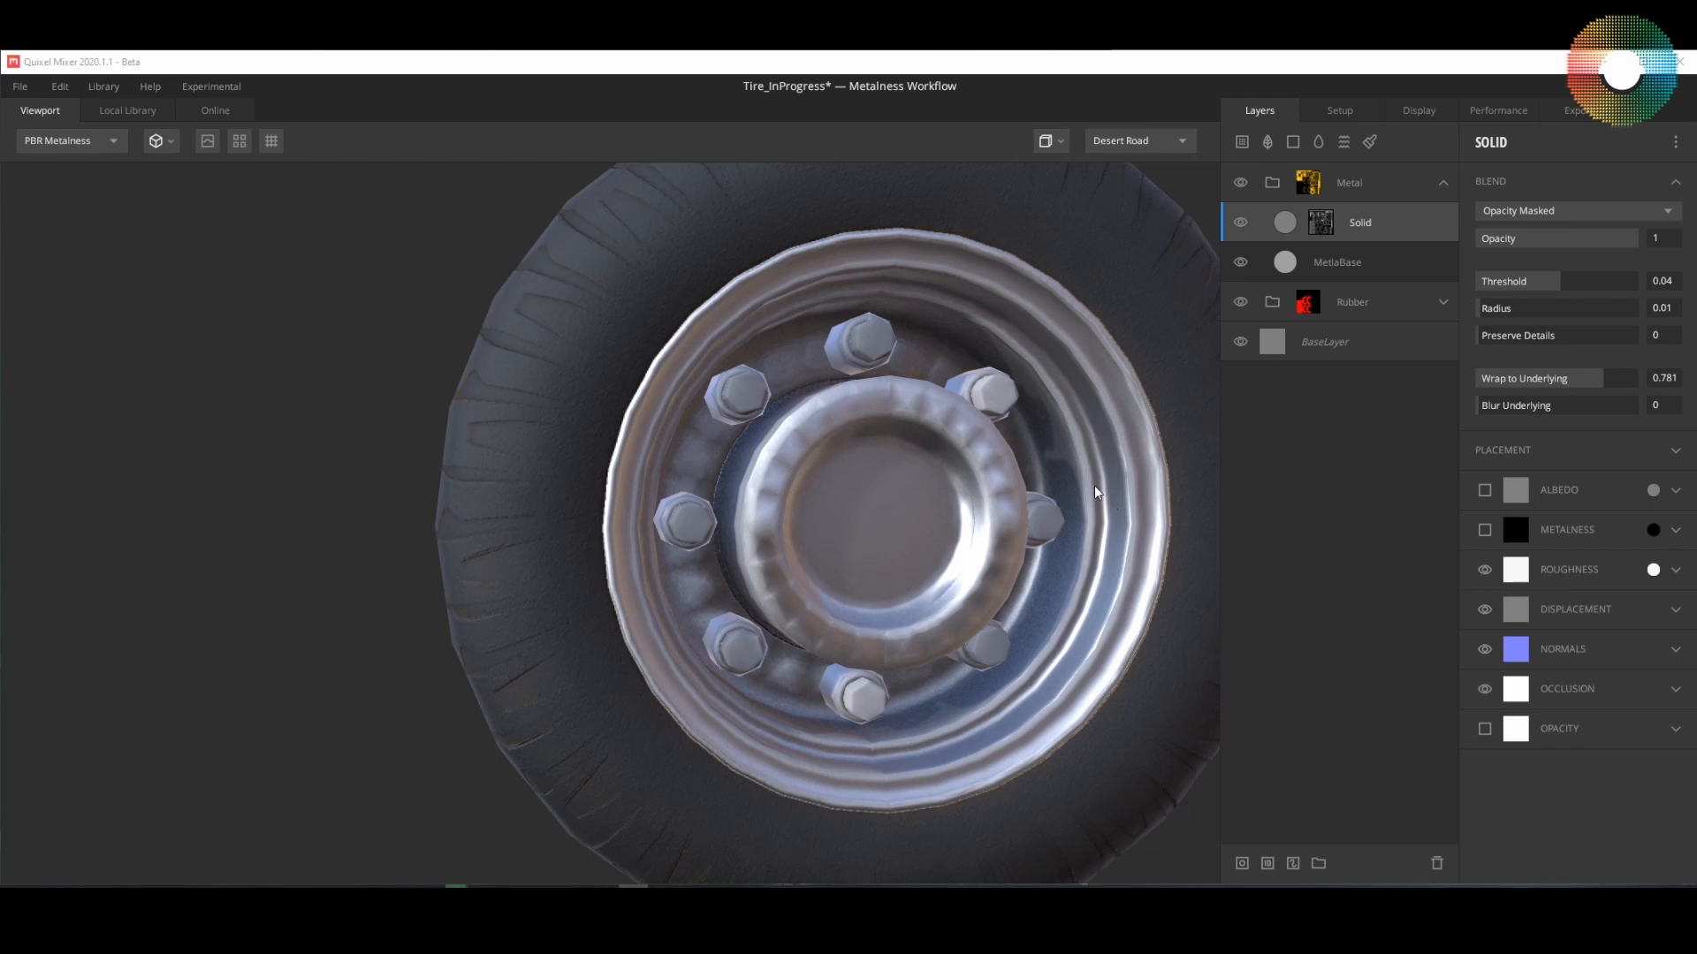
# Step: Find the Rusted Metal Sheet among the local library's rust surfaces and add it as a surface layer above the Solid layer
pyautogui.click(1241, 142)
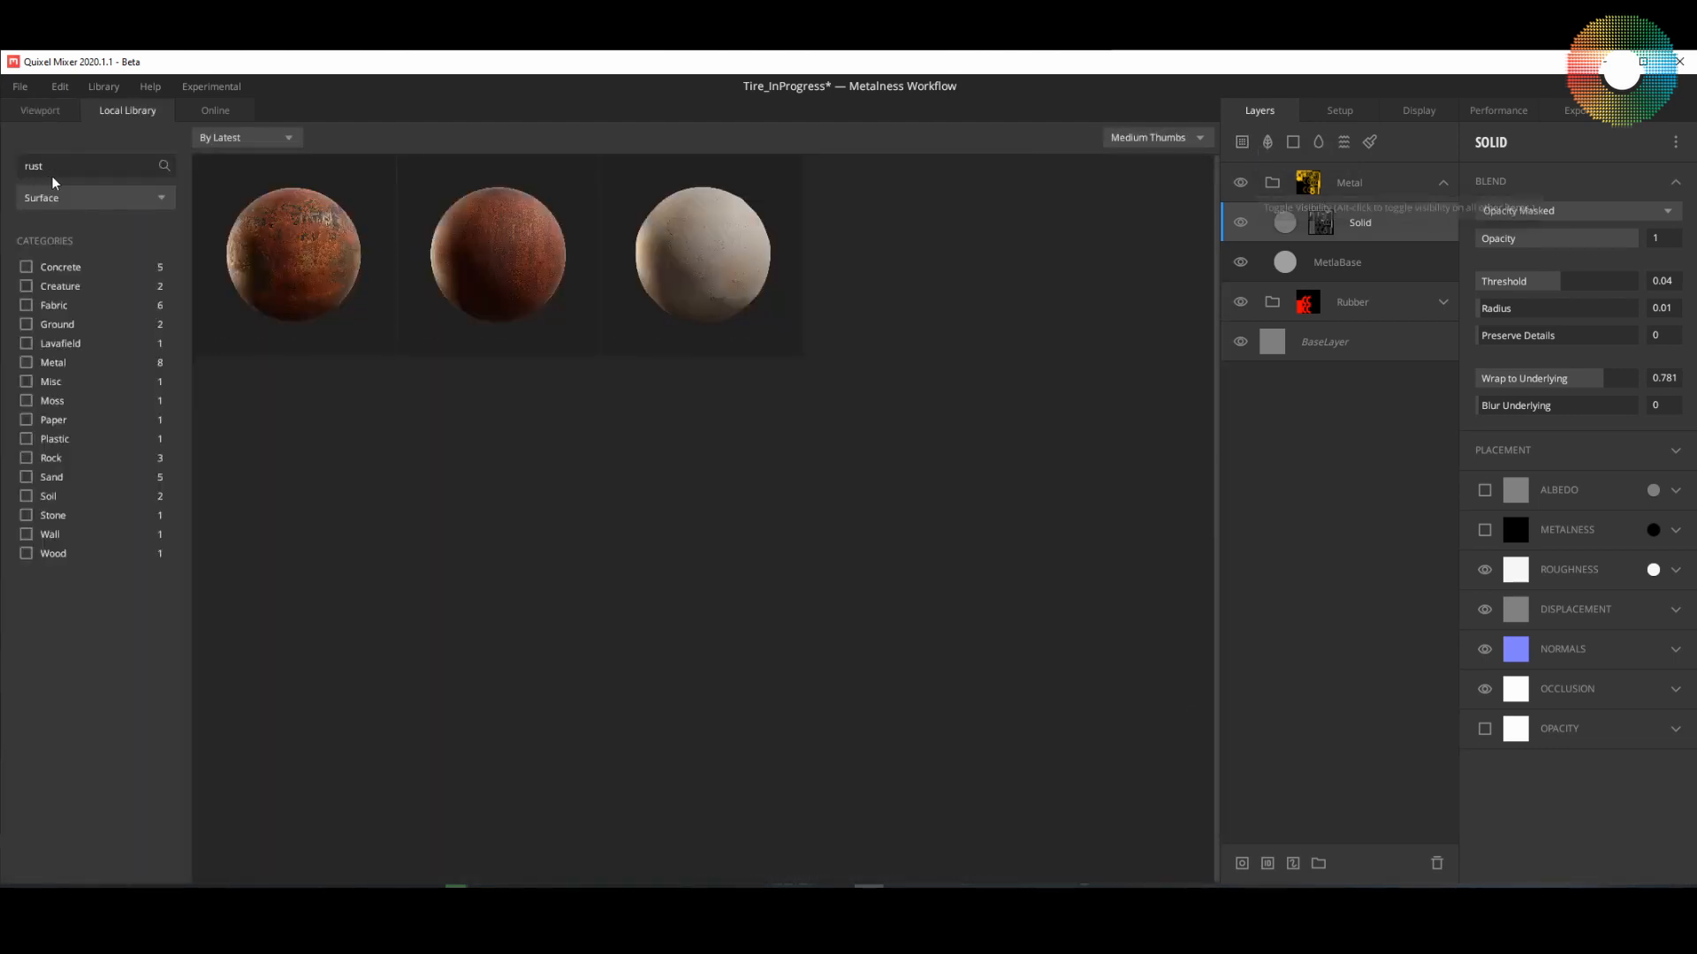
pyautogui.press('BackSpace')
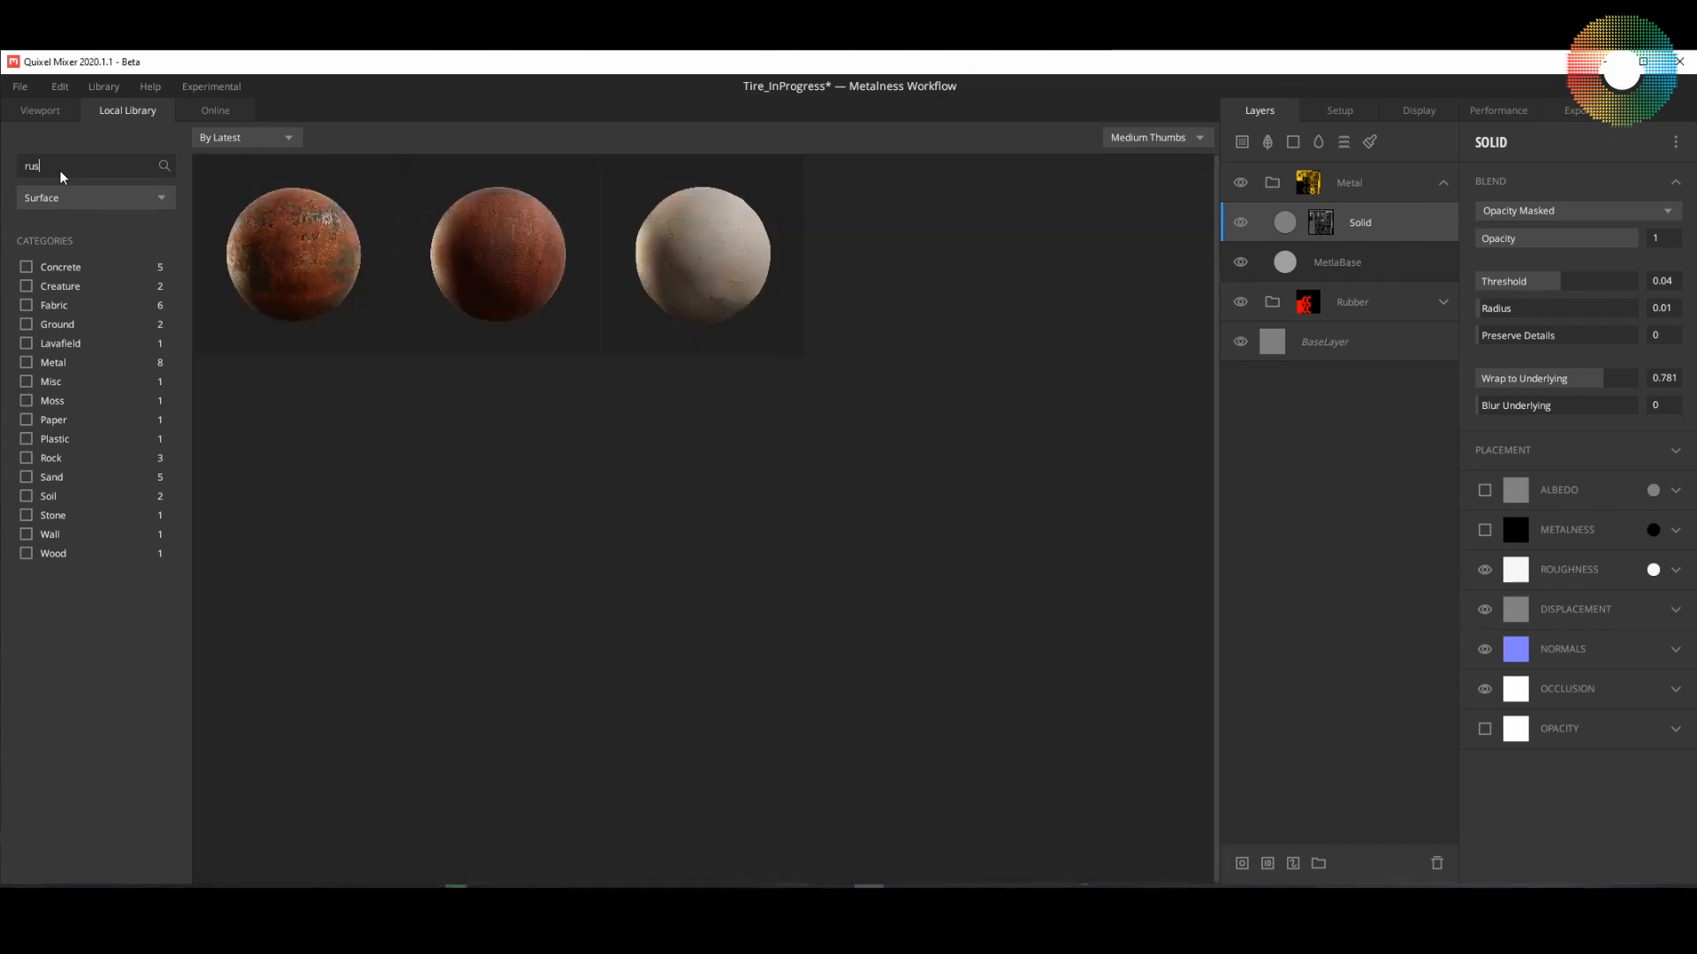
pyautogui.click(76, 203)
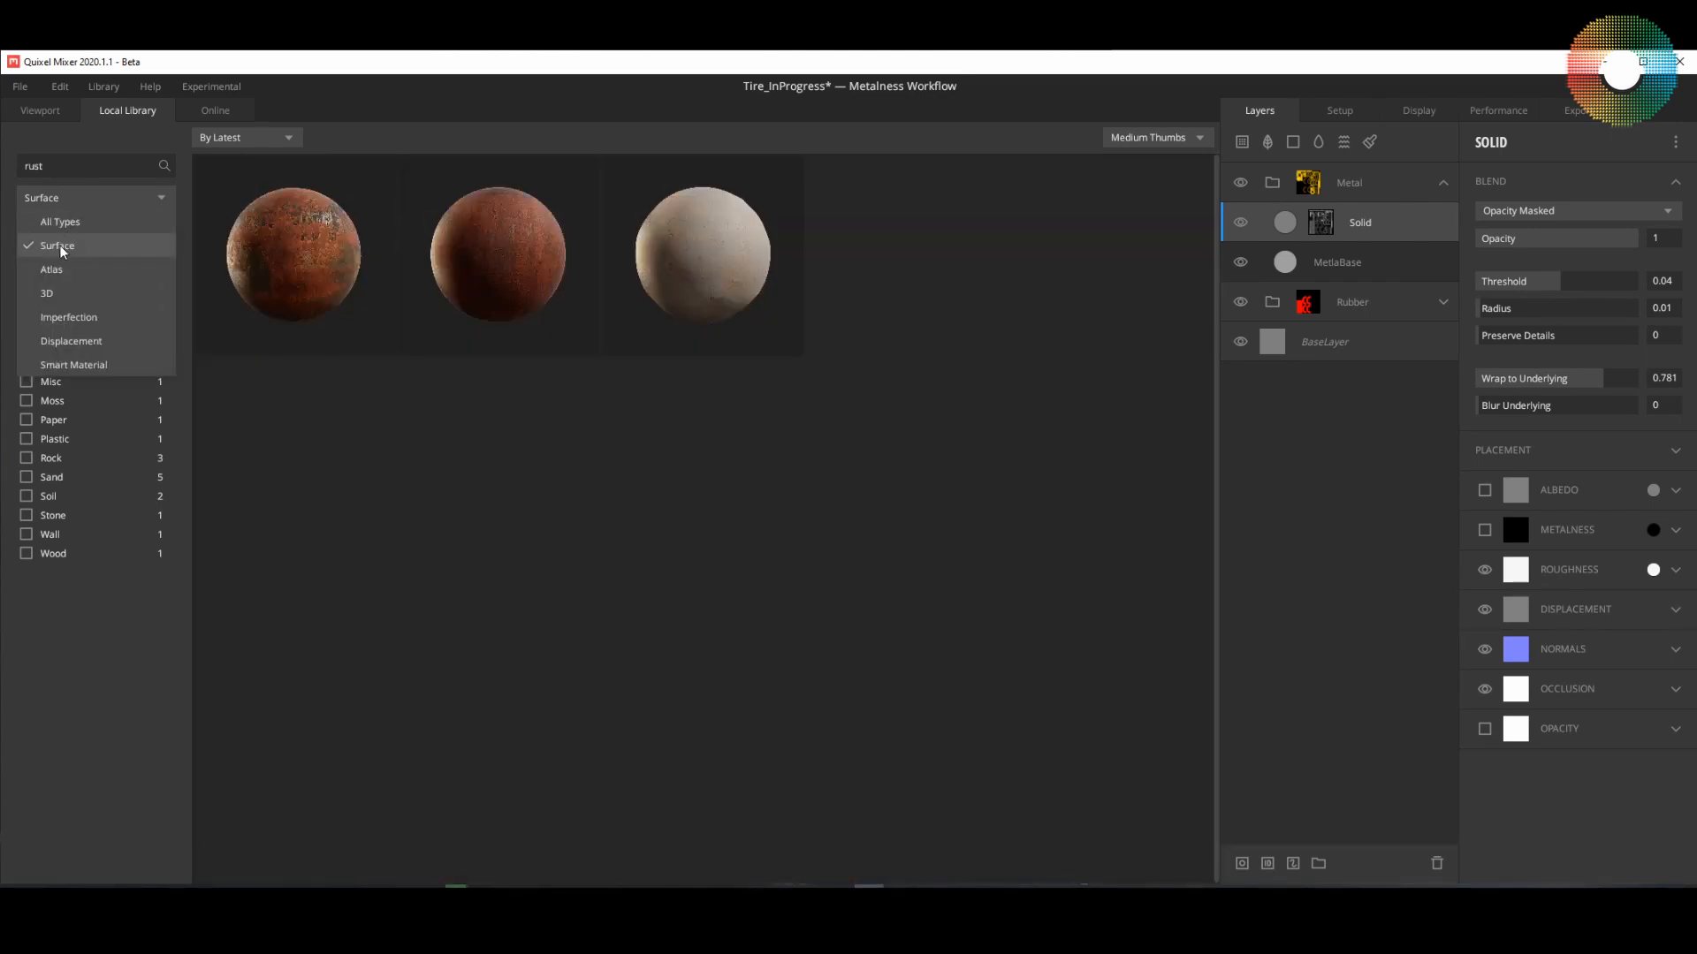
pyautogui.click(63, 247)
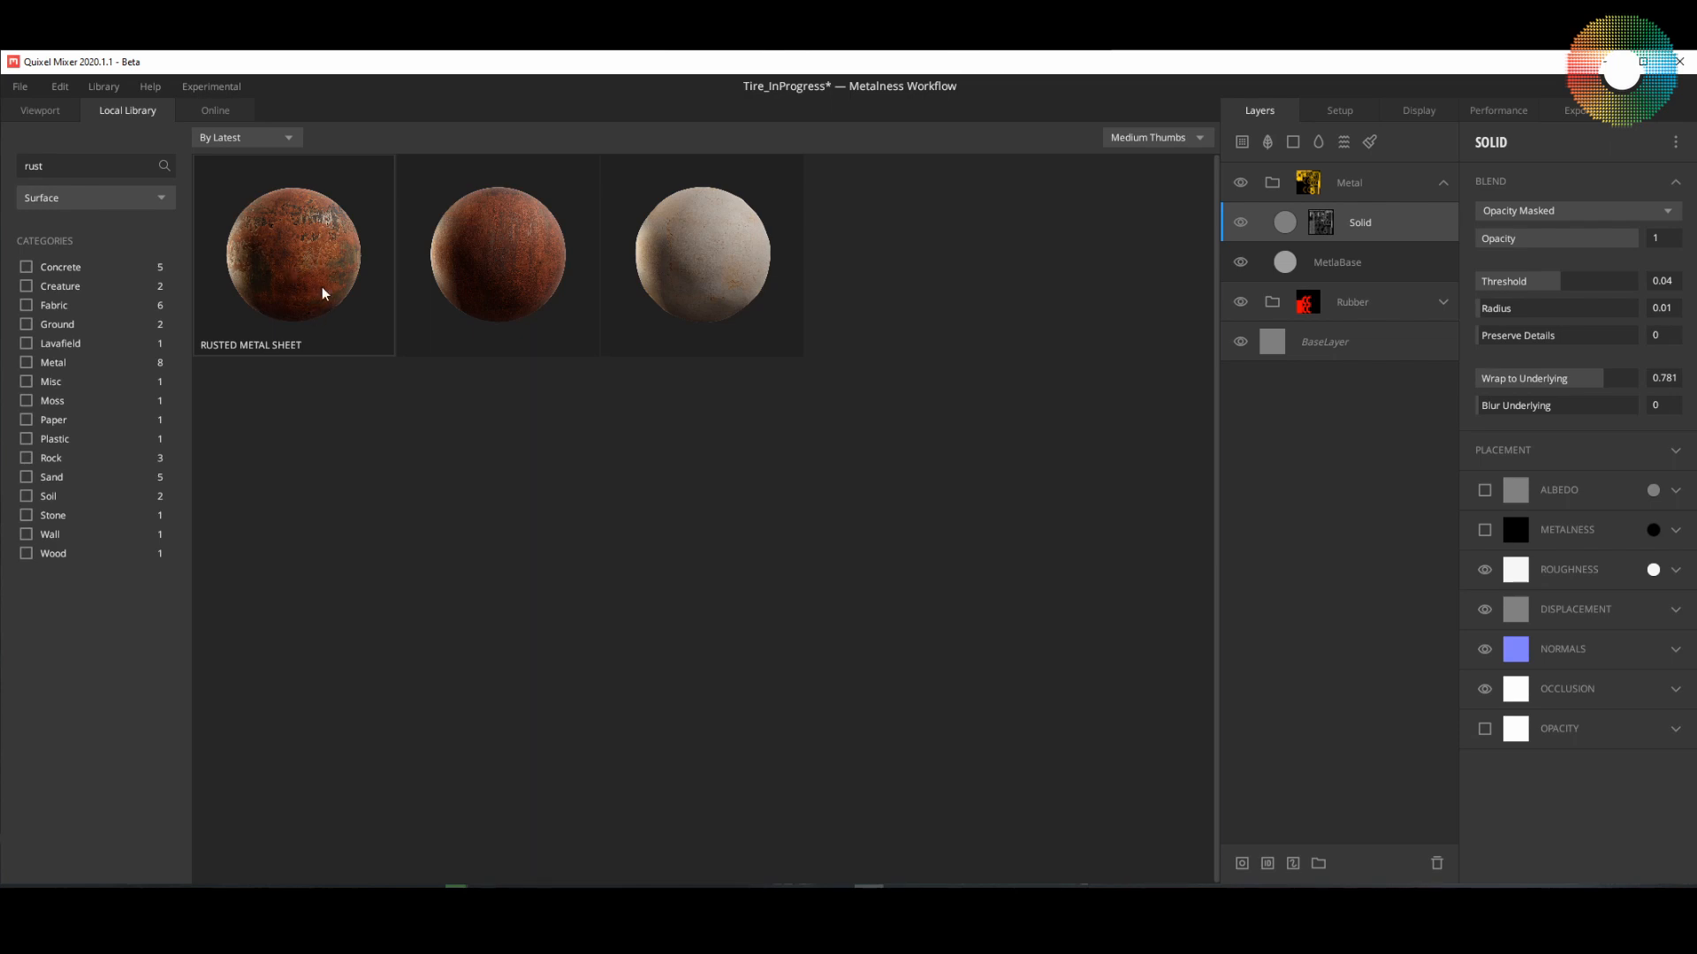
pyautogui.click(301, 249)
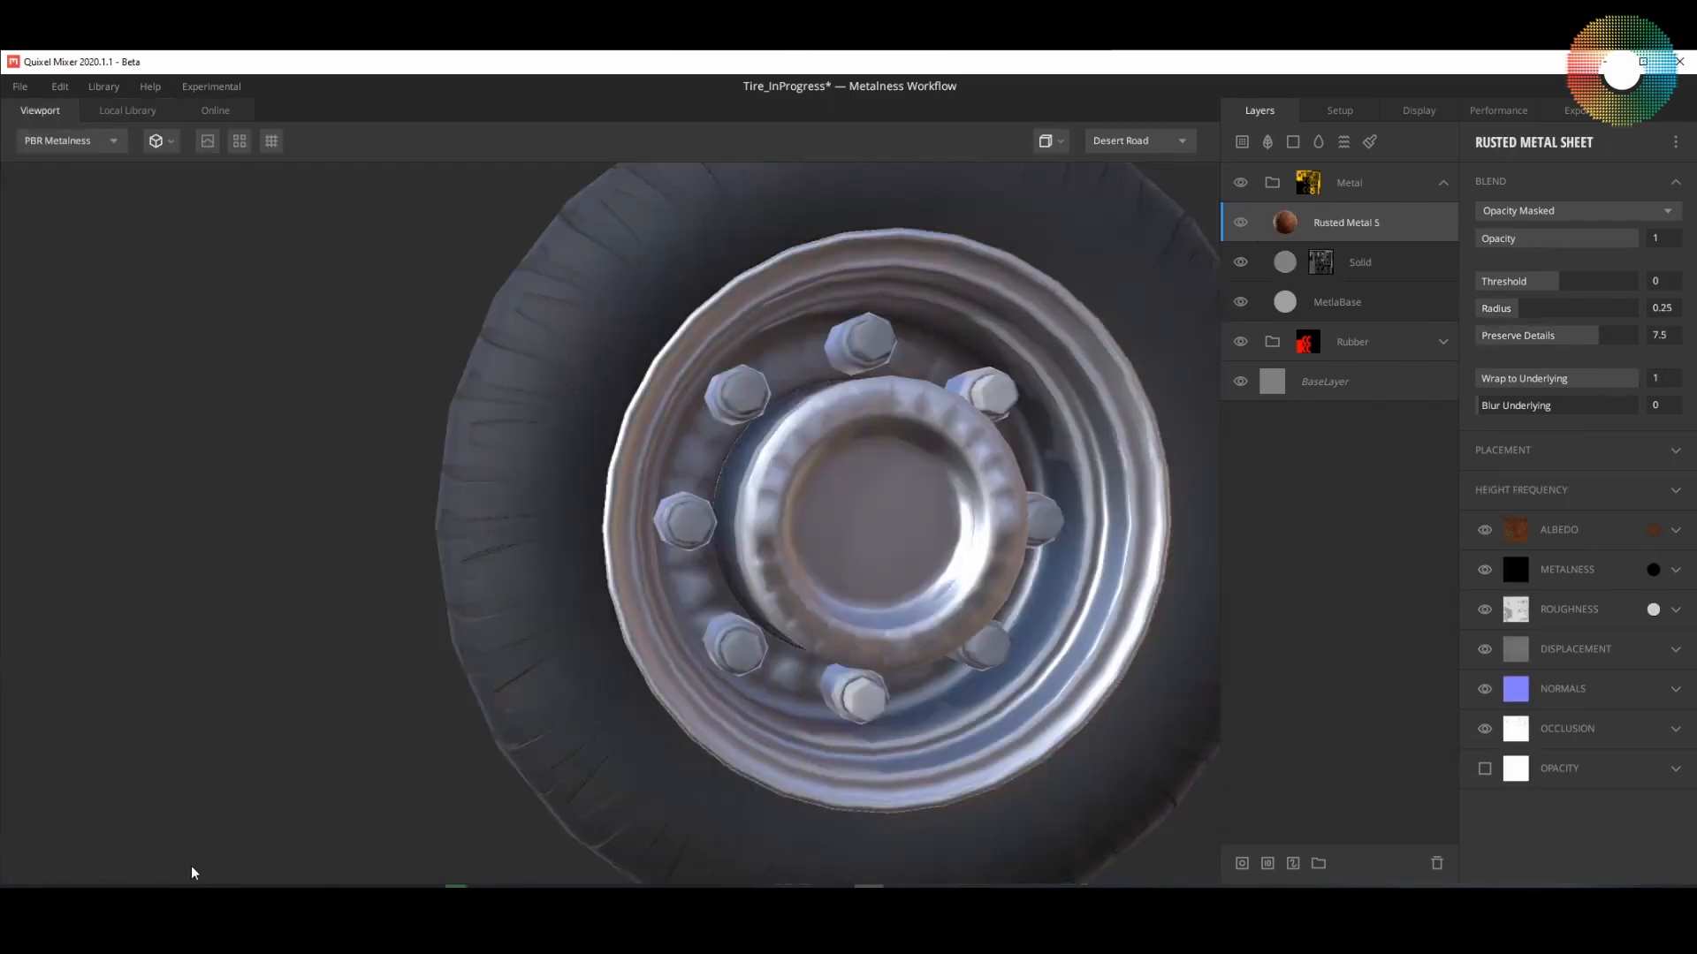
pyautogui.moveTo(1060, 608); pyautogui.dragTo(963, 624)
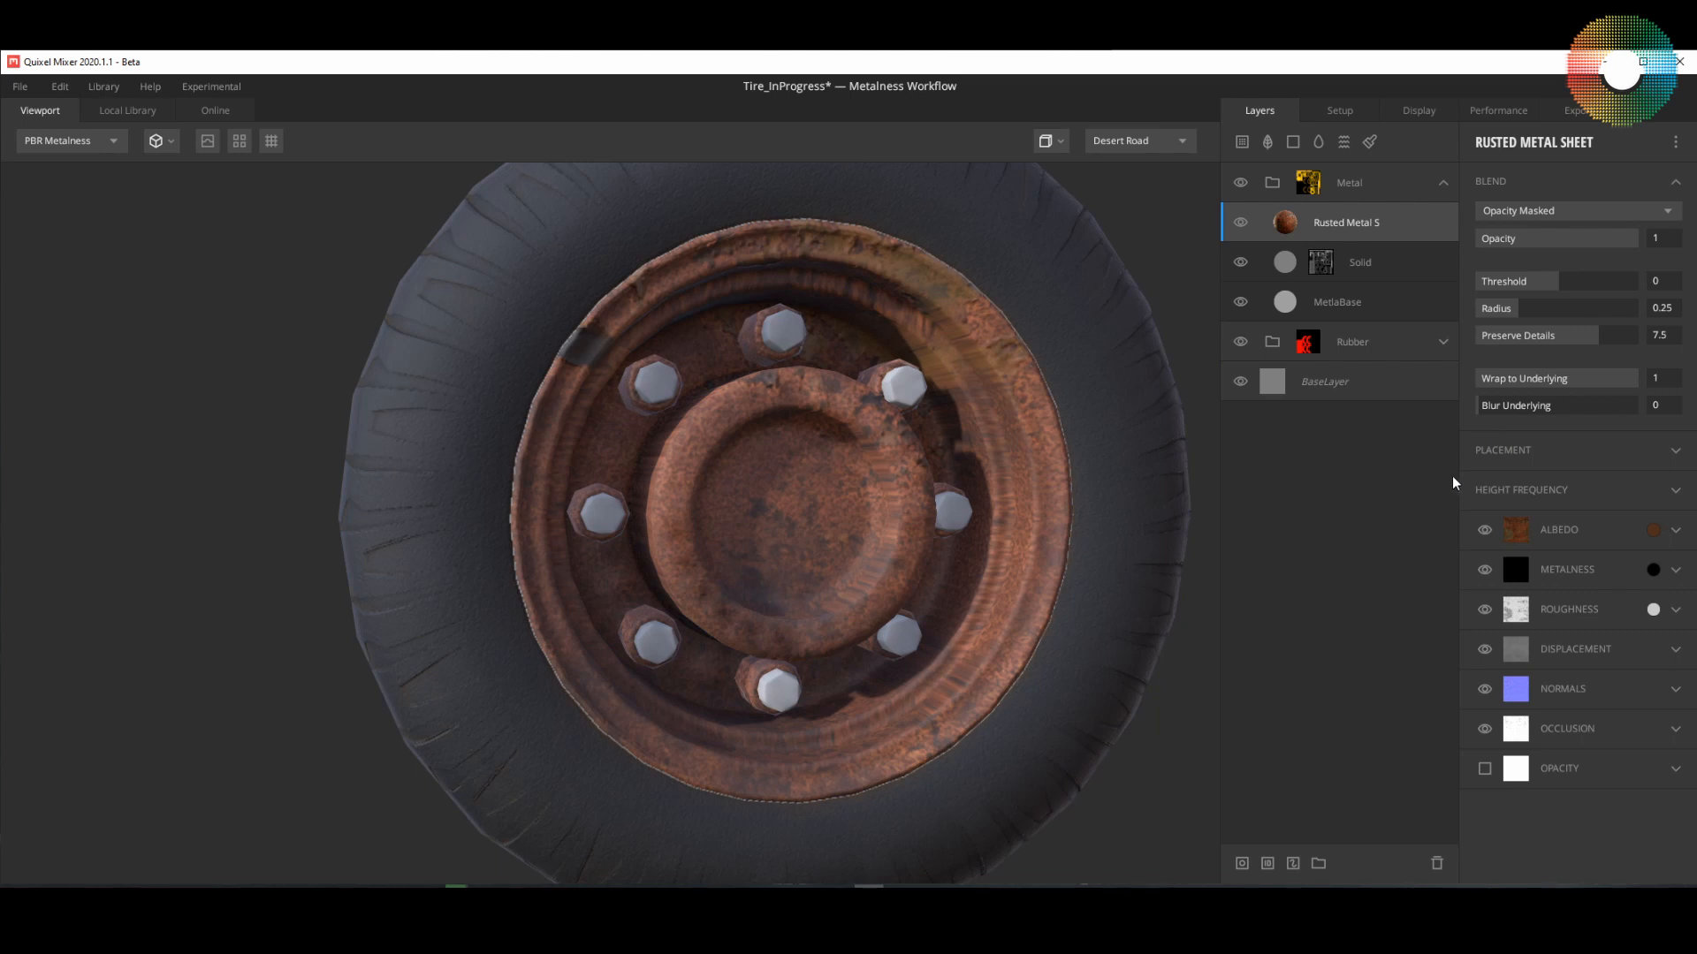
pyautogui.moveTo(958, 564)
pyautogui.mouseDown()
pyautogui.moveTo(1010, 590)
pyautogui.moveTo(927, 610)
pyautogui.moveTo(956, 533)
pyautogui.mouseUp()
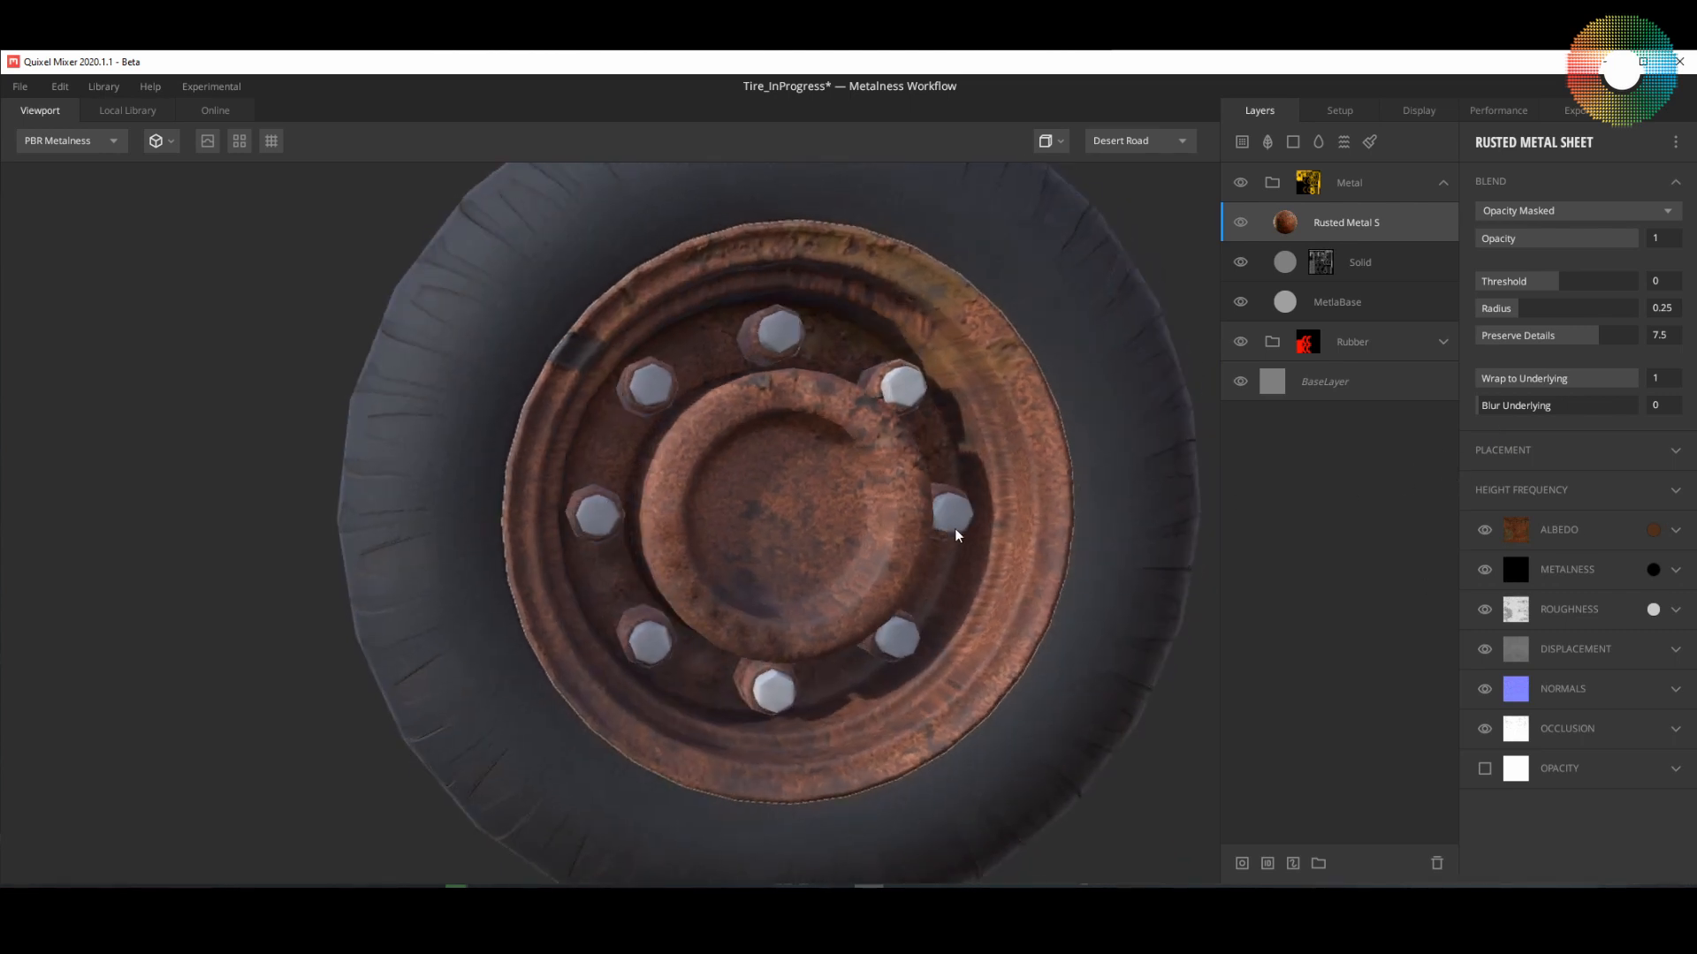
# Step: Try Tiling instead of Box Projection as the Rusted Metal Sheet layer's placement and inspect the rust on the rim
pyautogui.moveTo(879, 473); pyautogui.dragTo(911, 438)
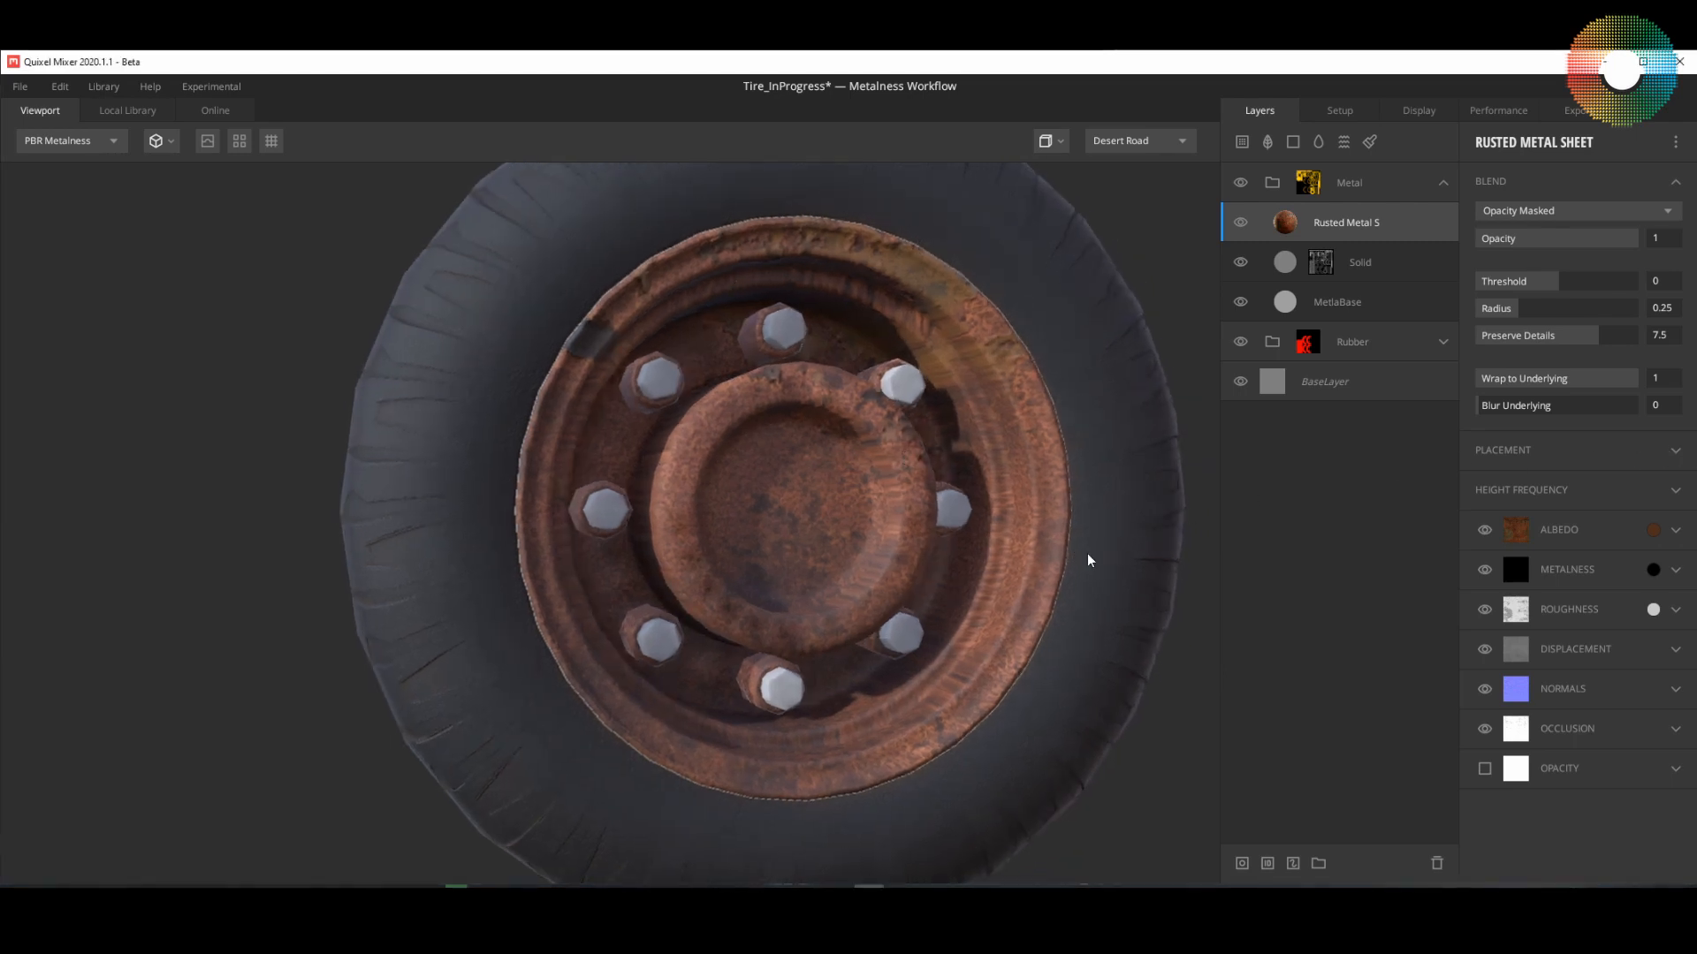
pyautogui.click(1678, 450)
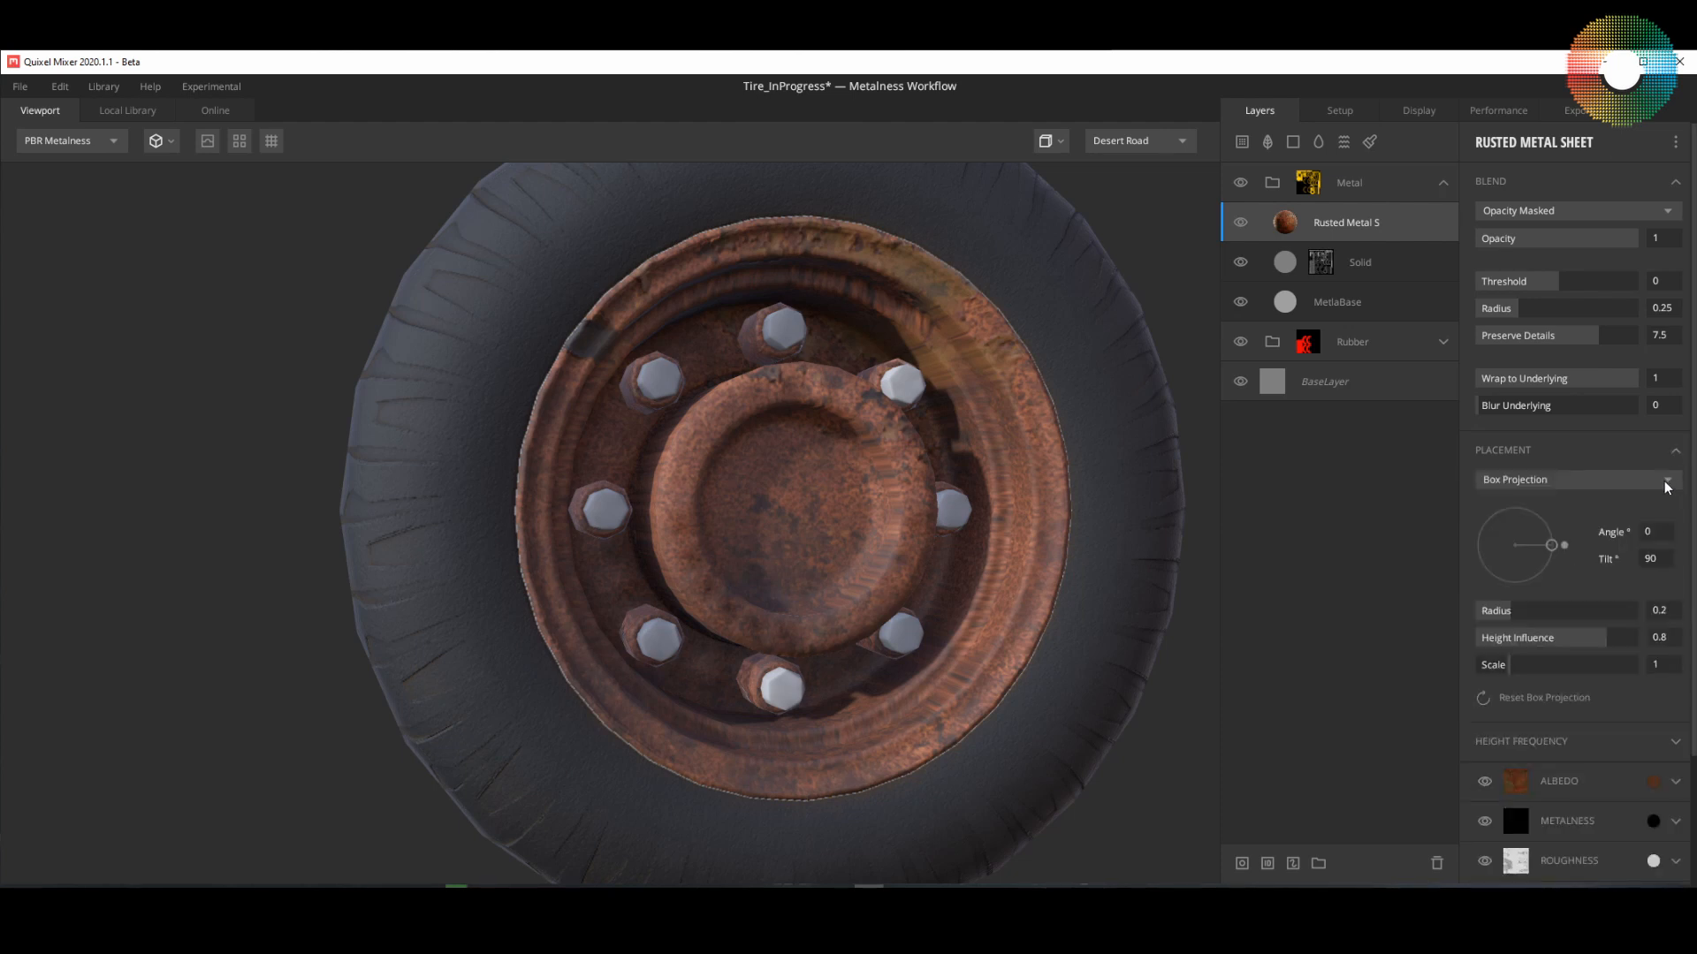
pyautogui.click(1669, 483)
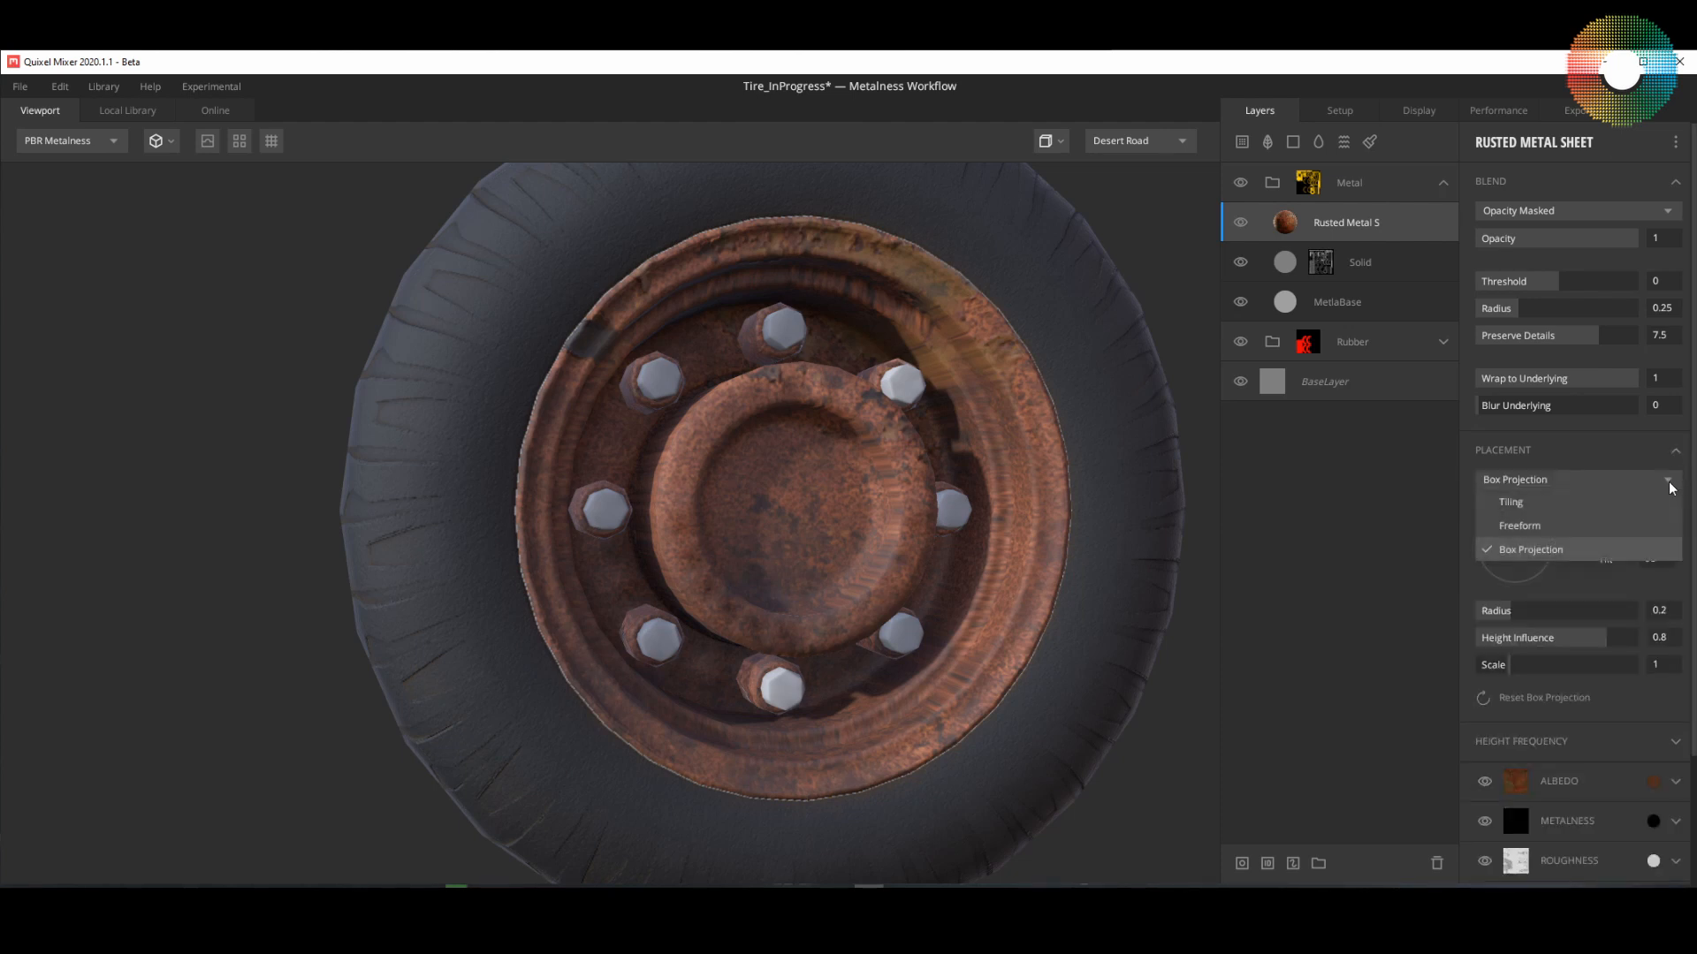
pyautogui.click(1567, 502)
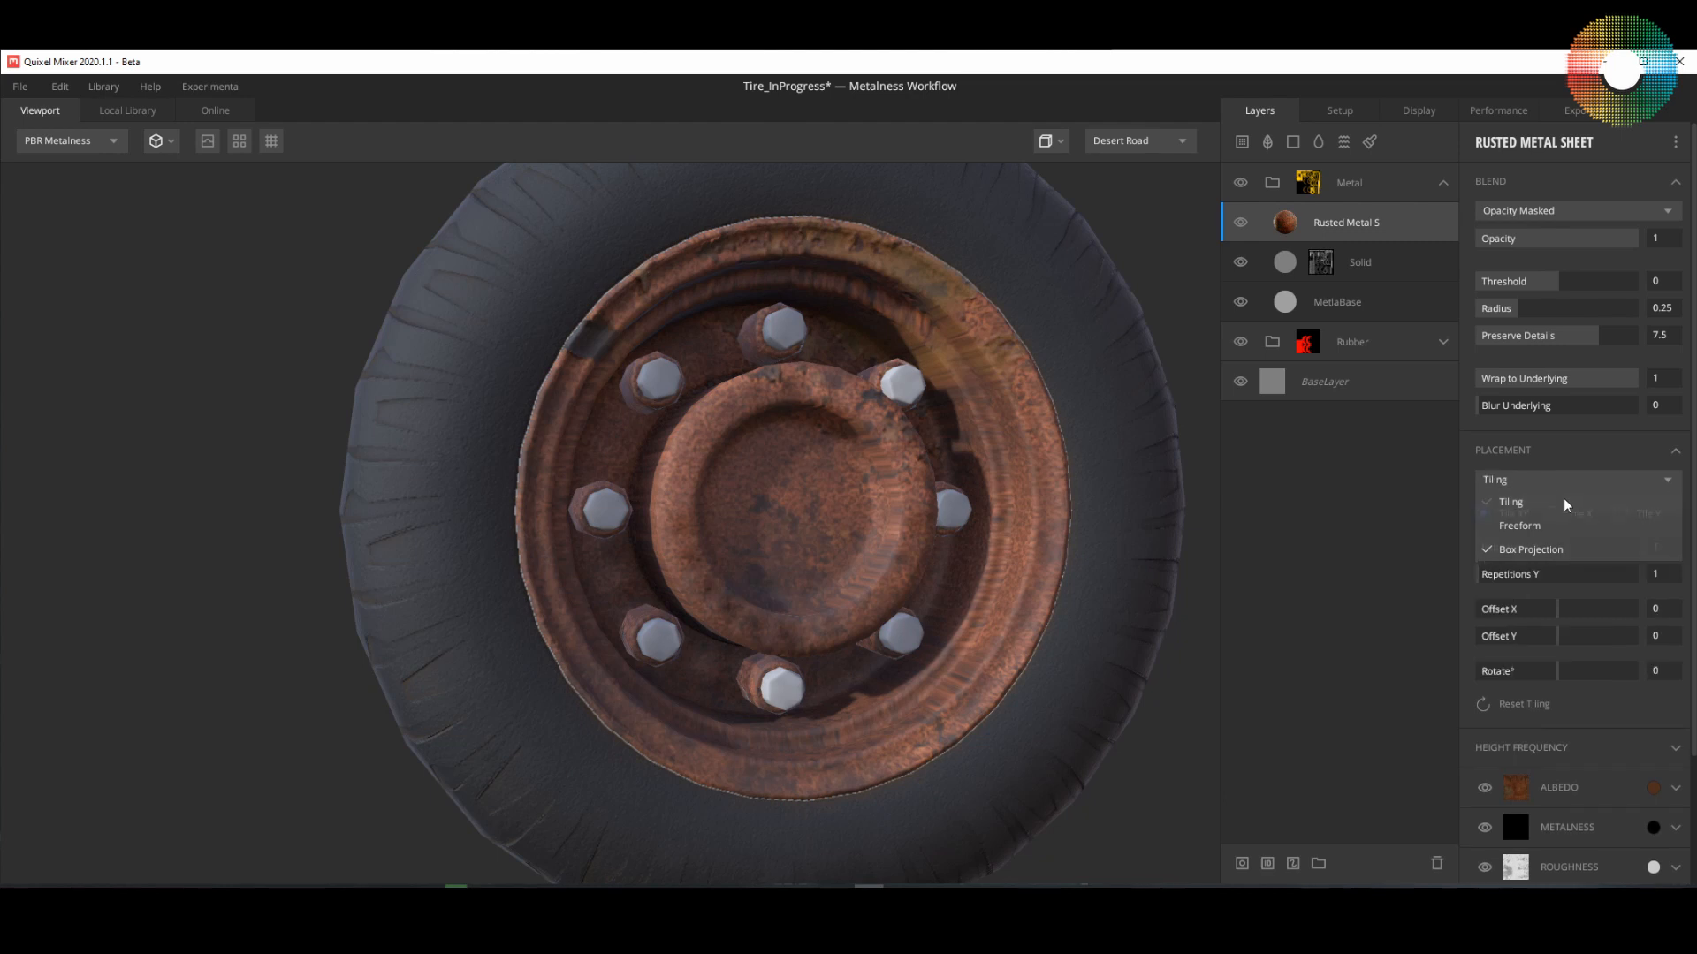
pyautogui.moveTo(1039, 553); pyautogui.dragTo(989, 583)
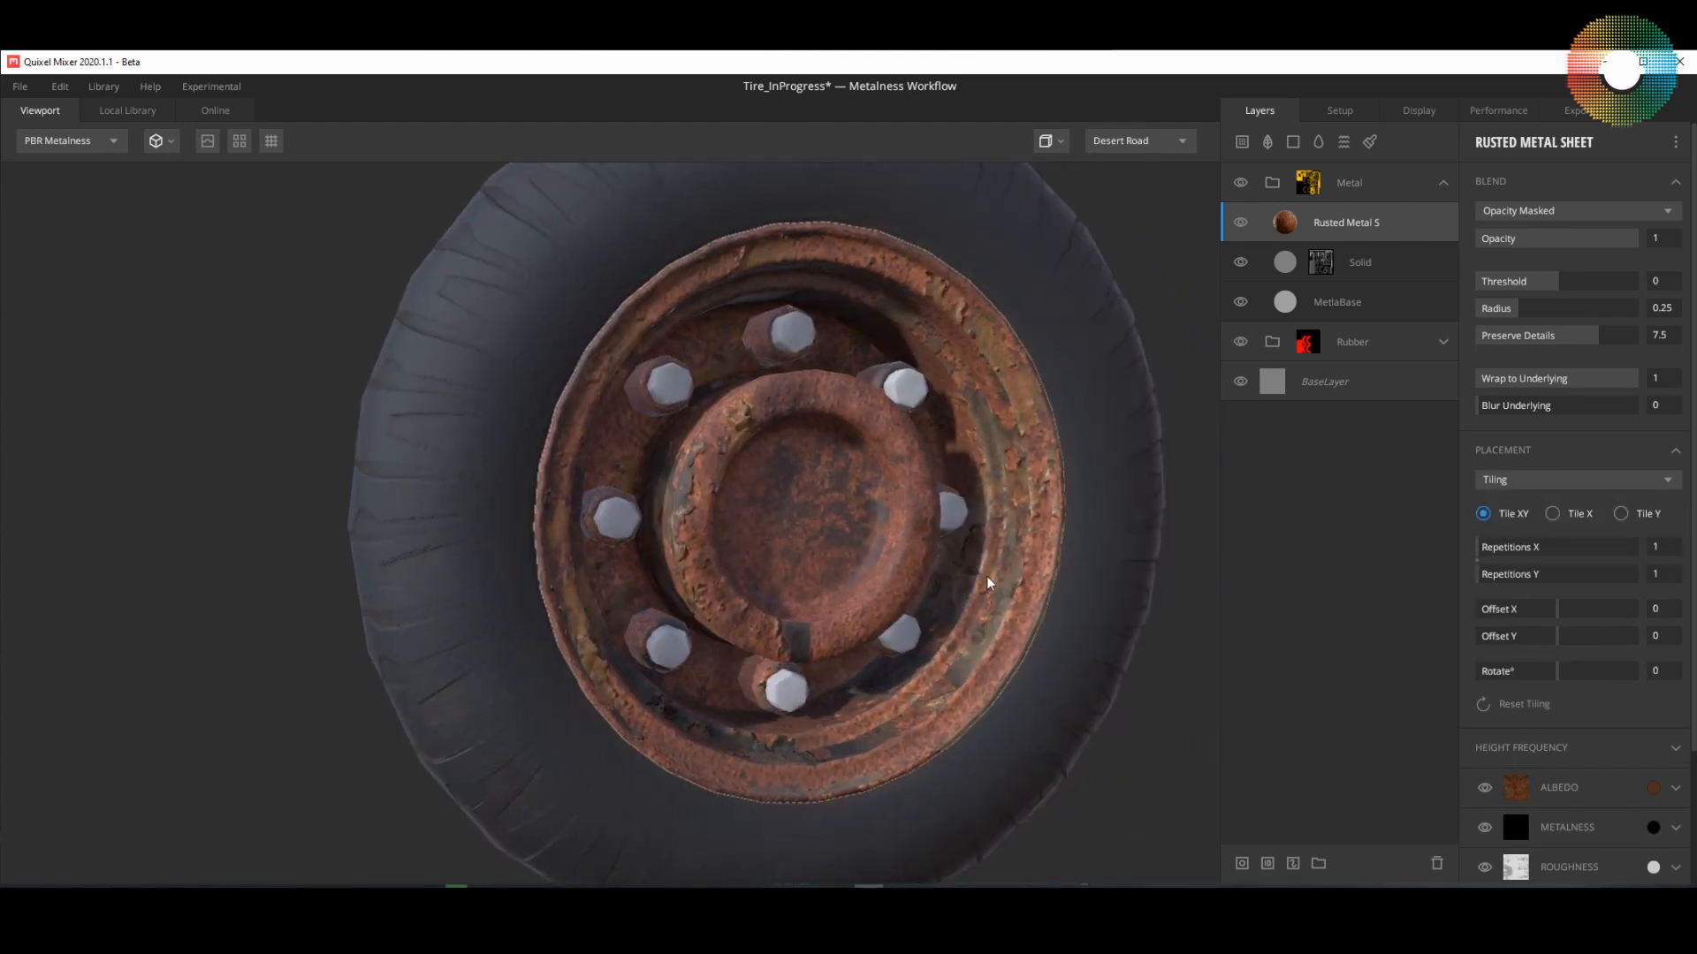
# Step: Return the Rusted Metal Sheet layer's placement to Box Projection and compare how the rust wraps around the rim and hub
pyautogui.click(1668, 481)
pyautogui.click(1502, 548)
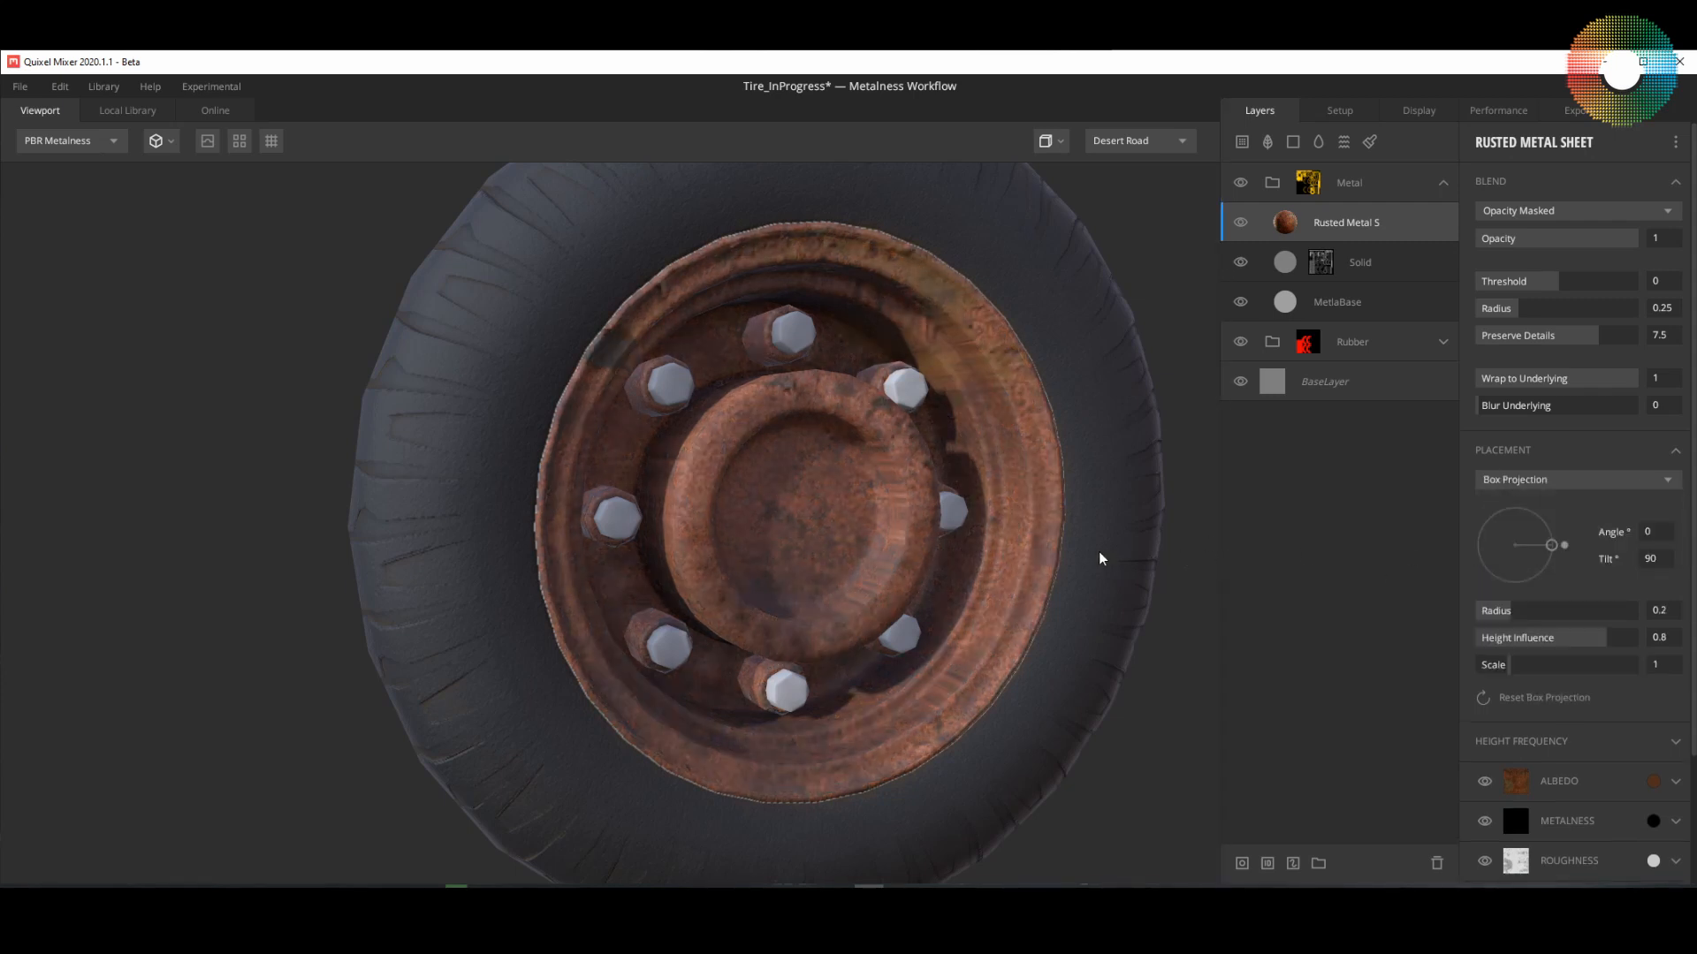
pyautogui.moveTo(1102, 557); pyautogui.dragTo(956, 541)
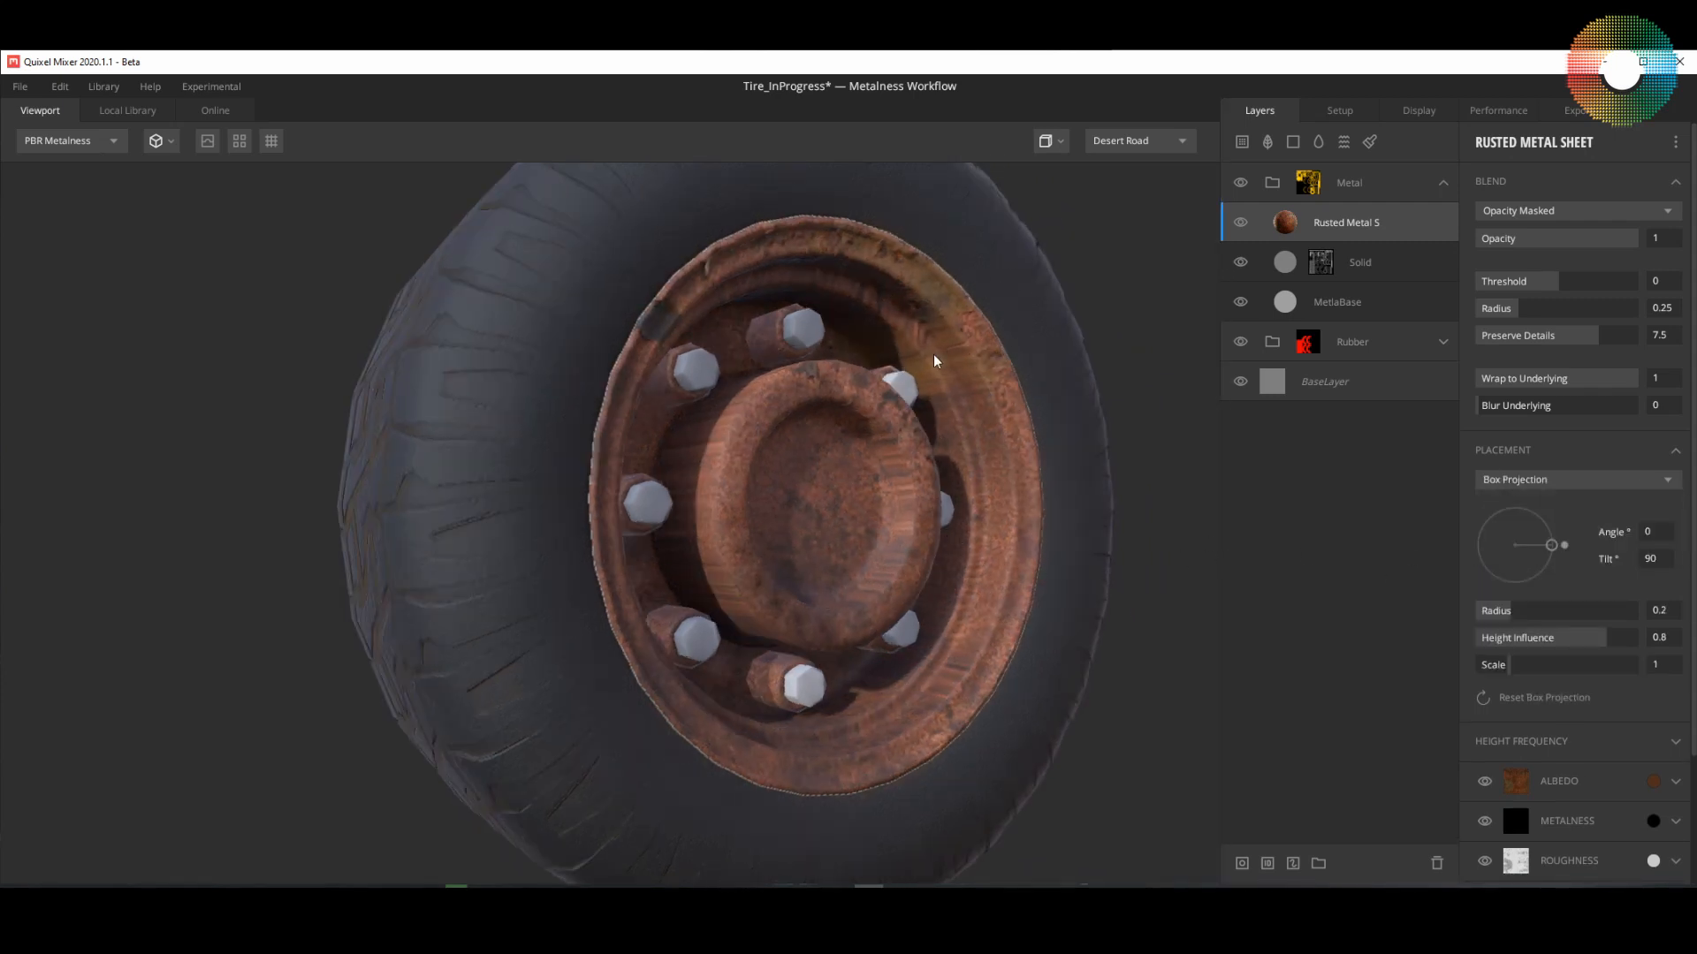
pyautogui.moveTo(935, 361); pyautogui.dragTo(892, 423)
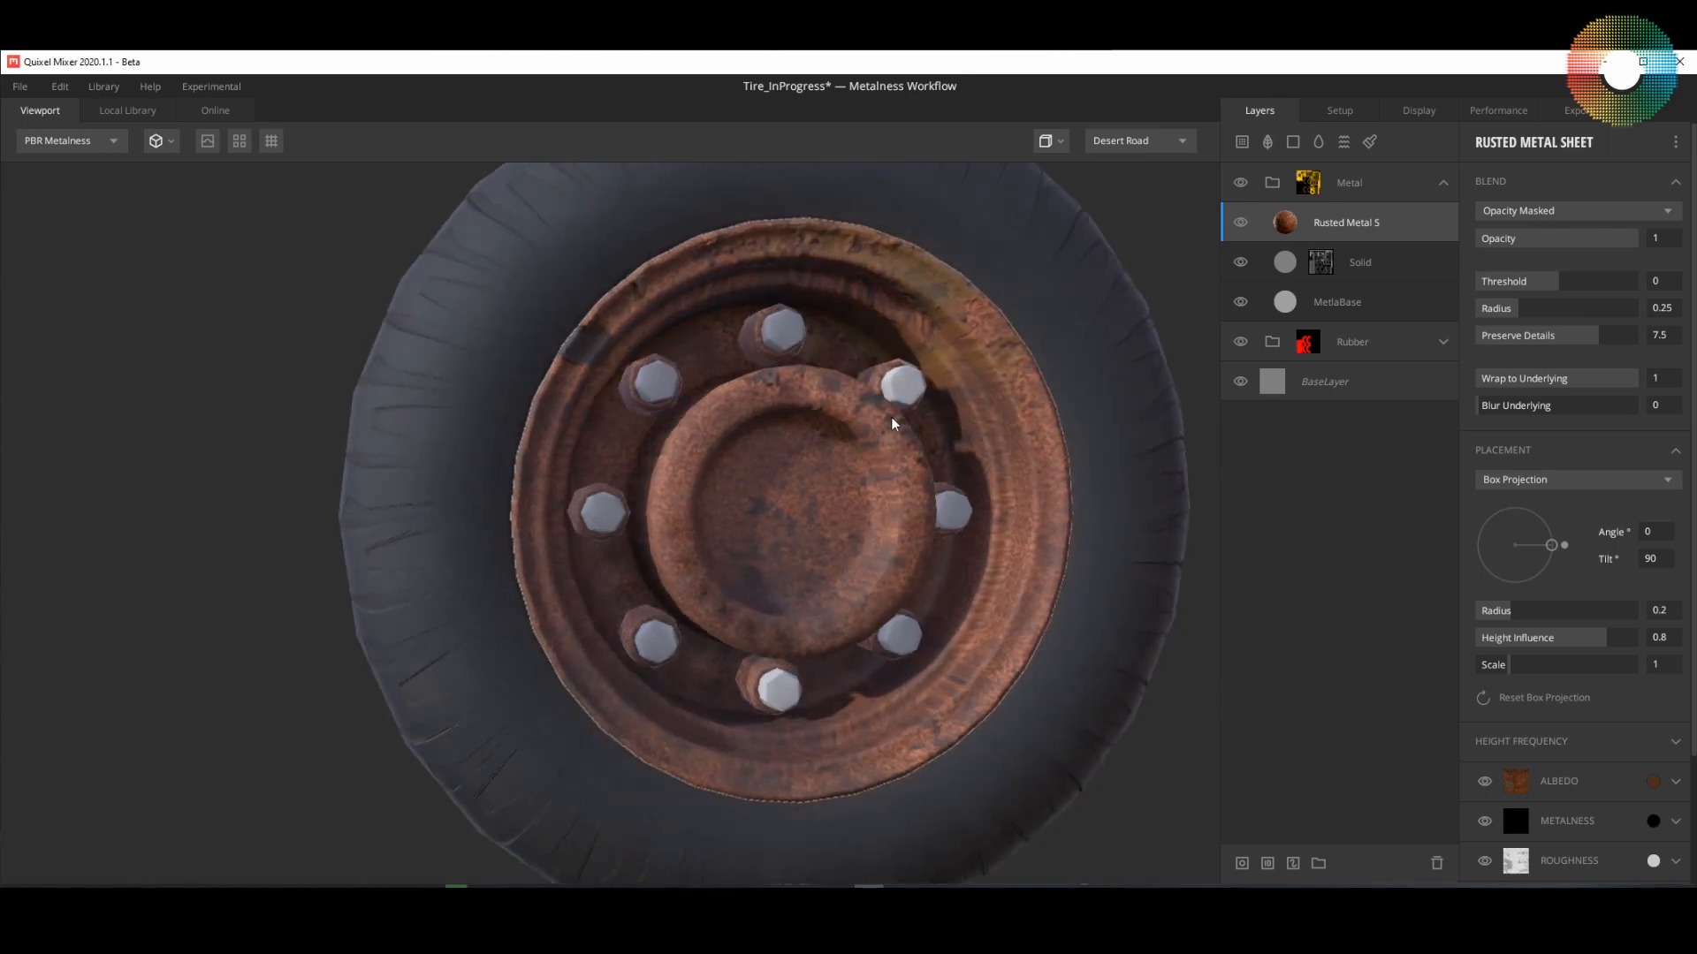
# Step: Set the Rusted Metal Sheet layer's placement to Tiling and check the rust detail up close
pyautogui.click(1653, 479)
pyautogui.click(1511, 503)
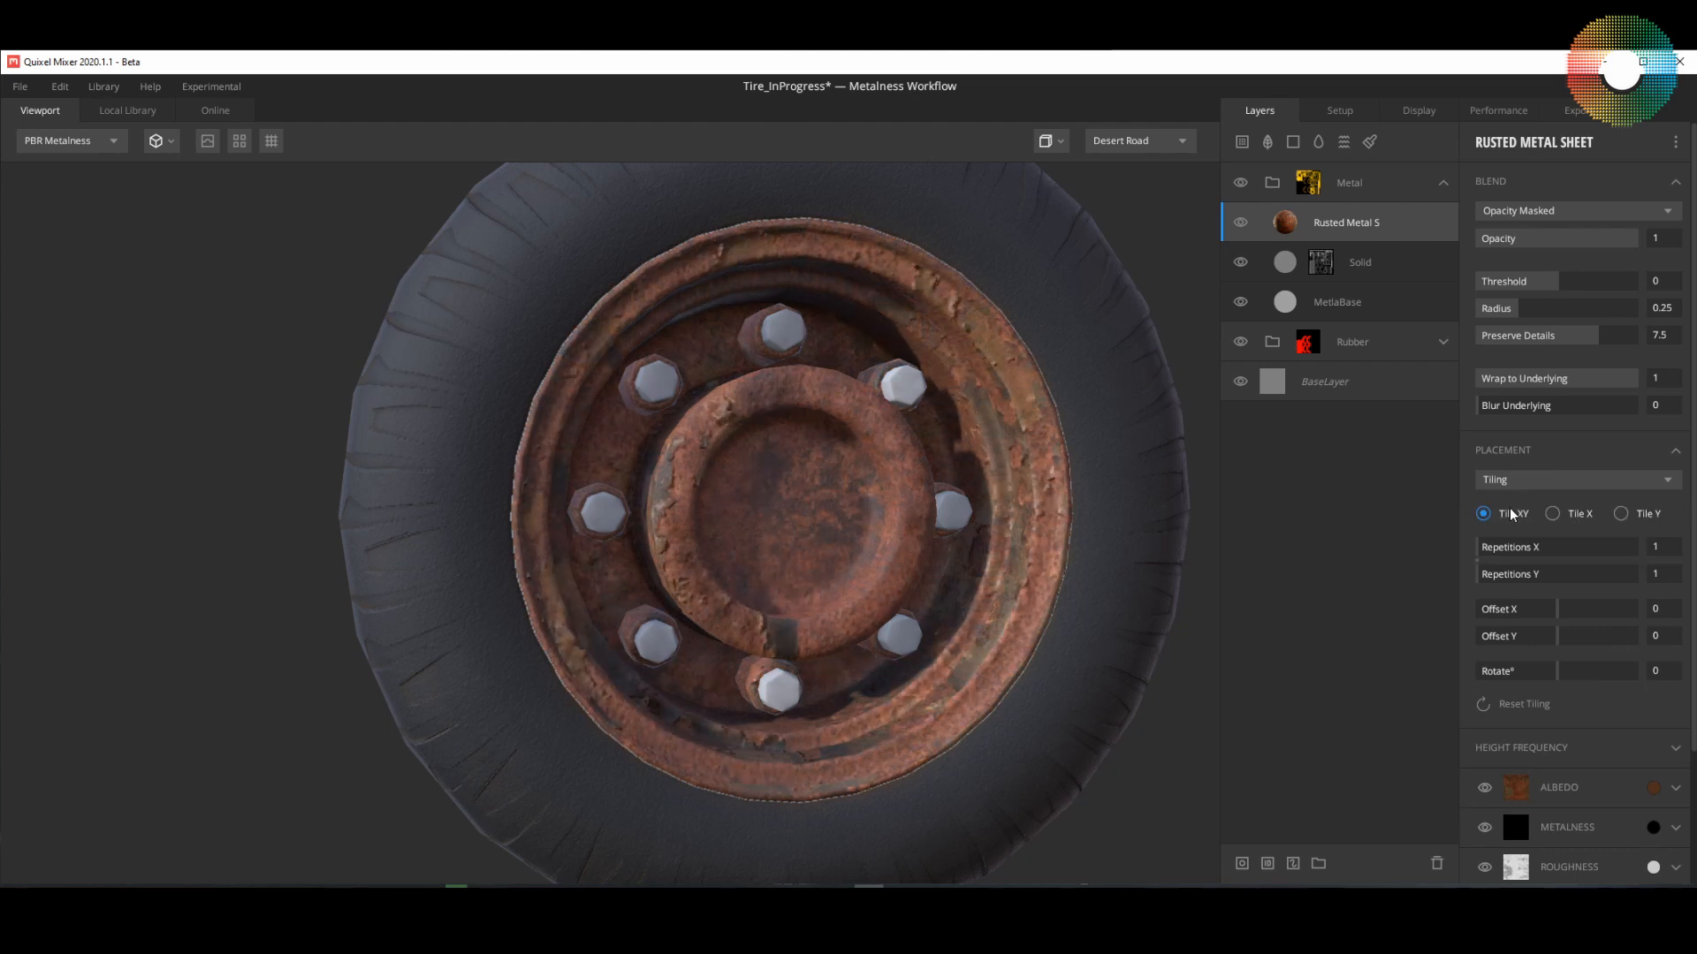
pyautogui.moveTo(864, 519); pyautogui.dragTo(901, 508)
pyautogui.scroll(3, 986, 530)
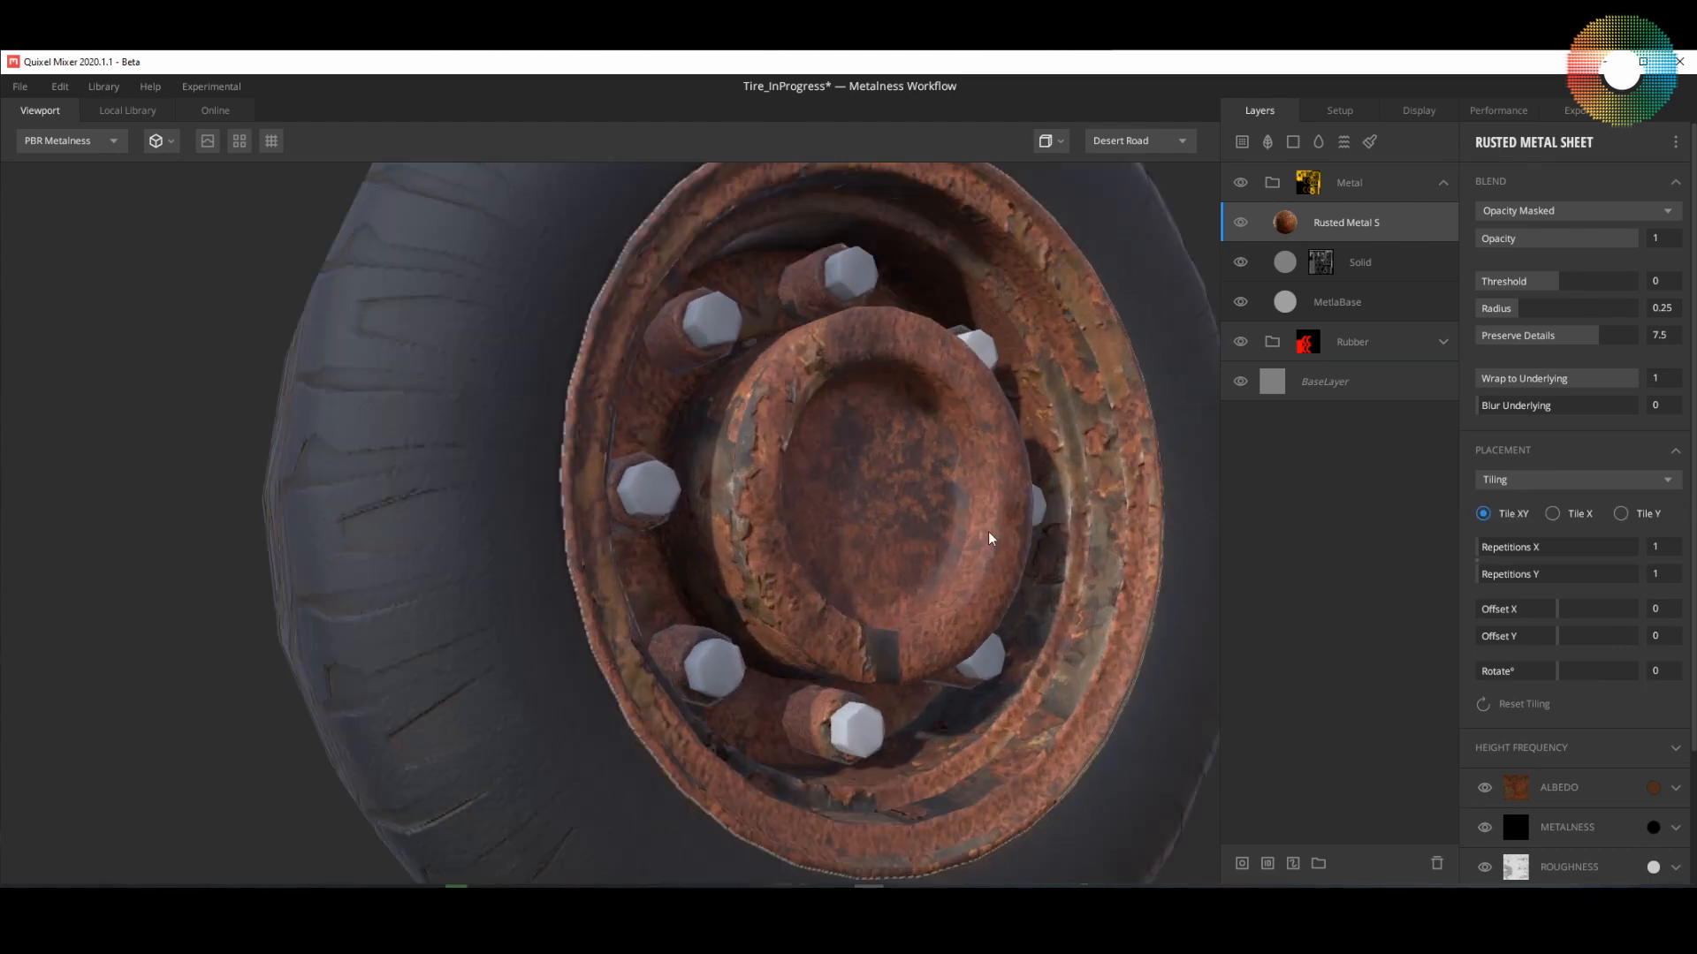
pyautogui.scroll(-3, 994, 534)
pyautogui.scroll(3, 1000, 532)
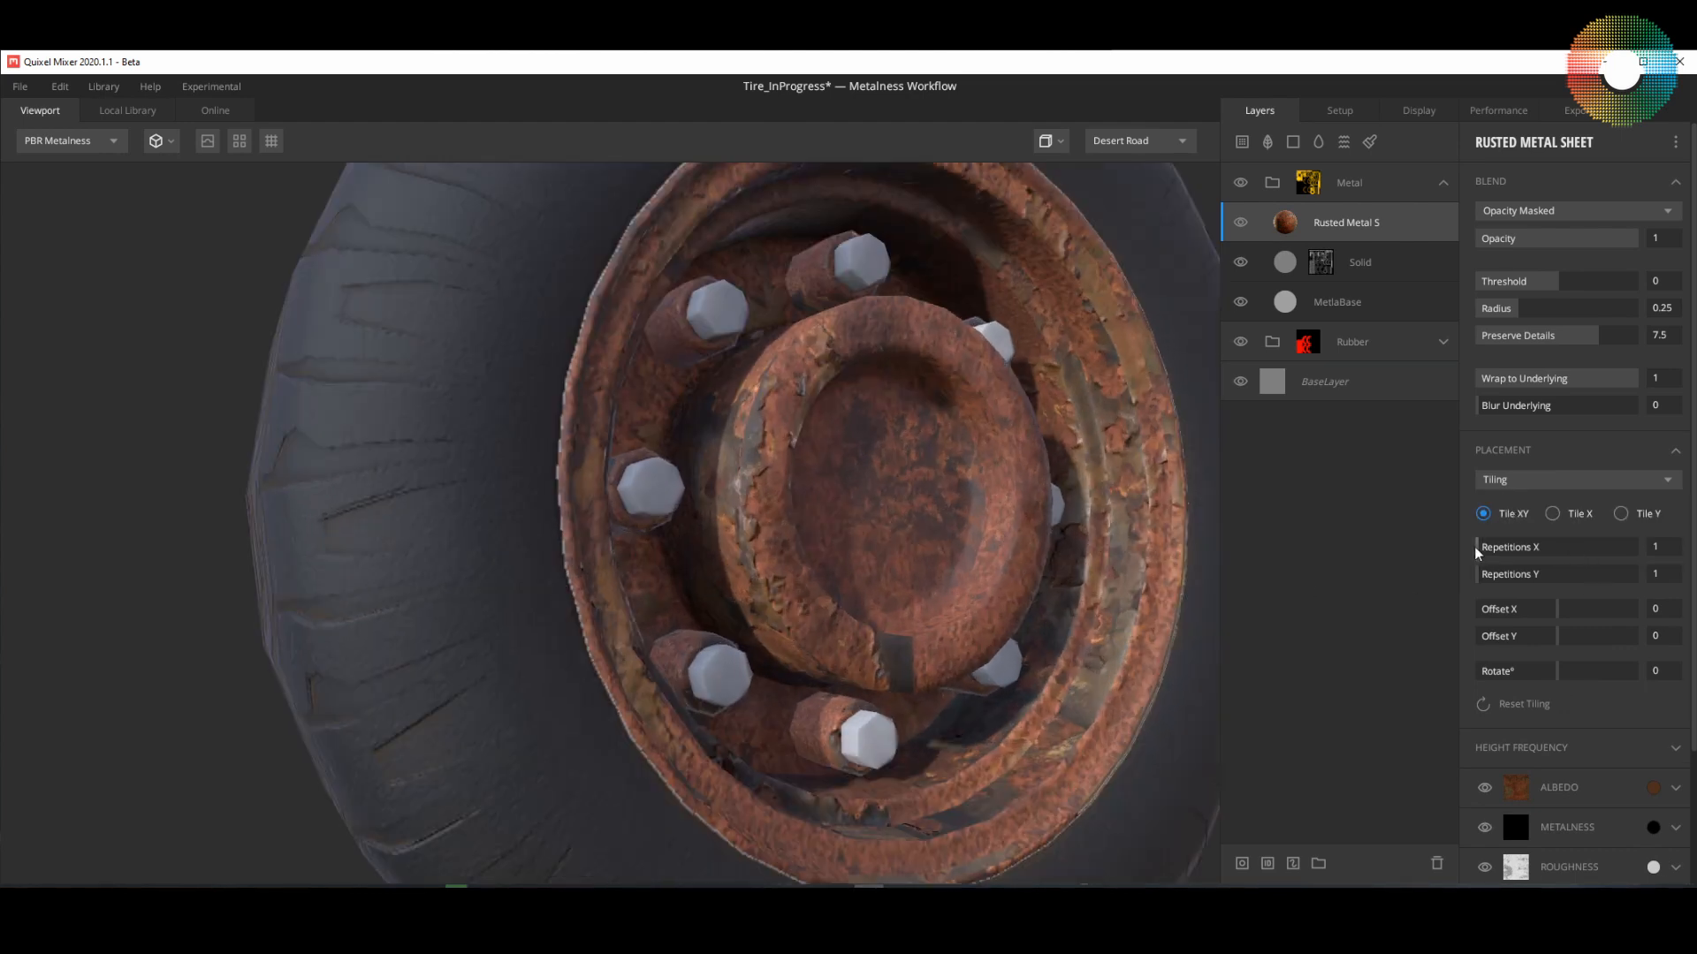
# Step: Raise the rust tiling to 13 repetitions in both X and Y
pyautogui.moveTo(1485, 550); pyautogui.dragTo(1604, 555)
pyautogui.moveTo(1480, 576); pyautogui.dragTo(1609, 583)
pyautogui.moveTo(878, 618); pyautogui.dragTo(1020, 645)
pyautogui.scroll(-3, 1021, 645)
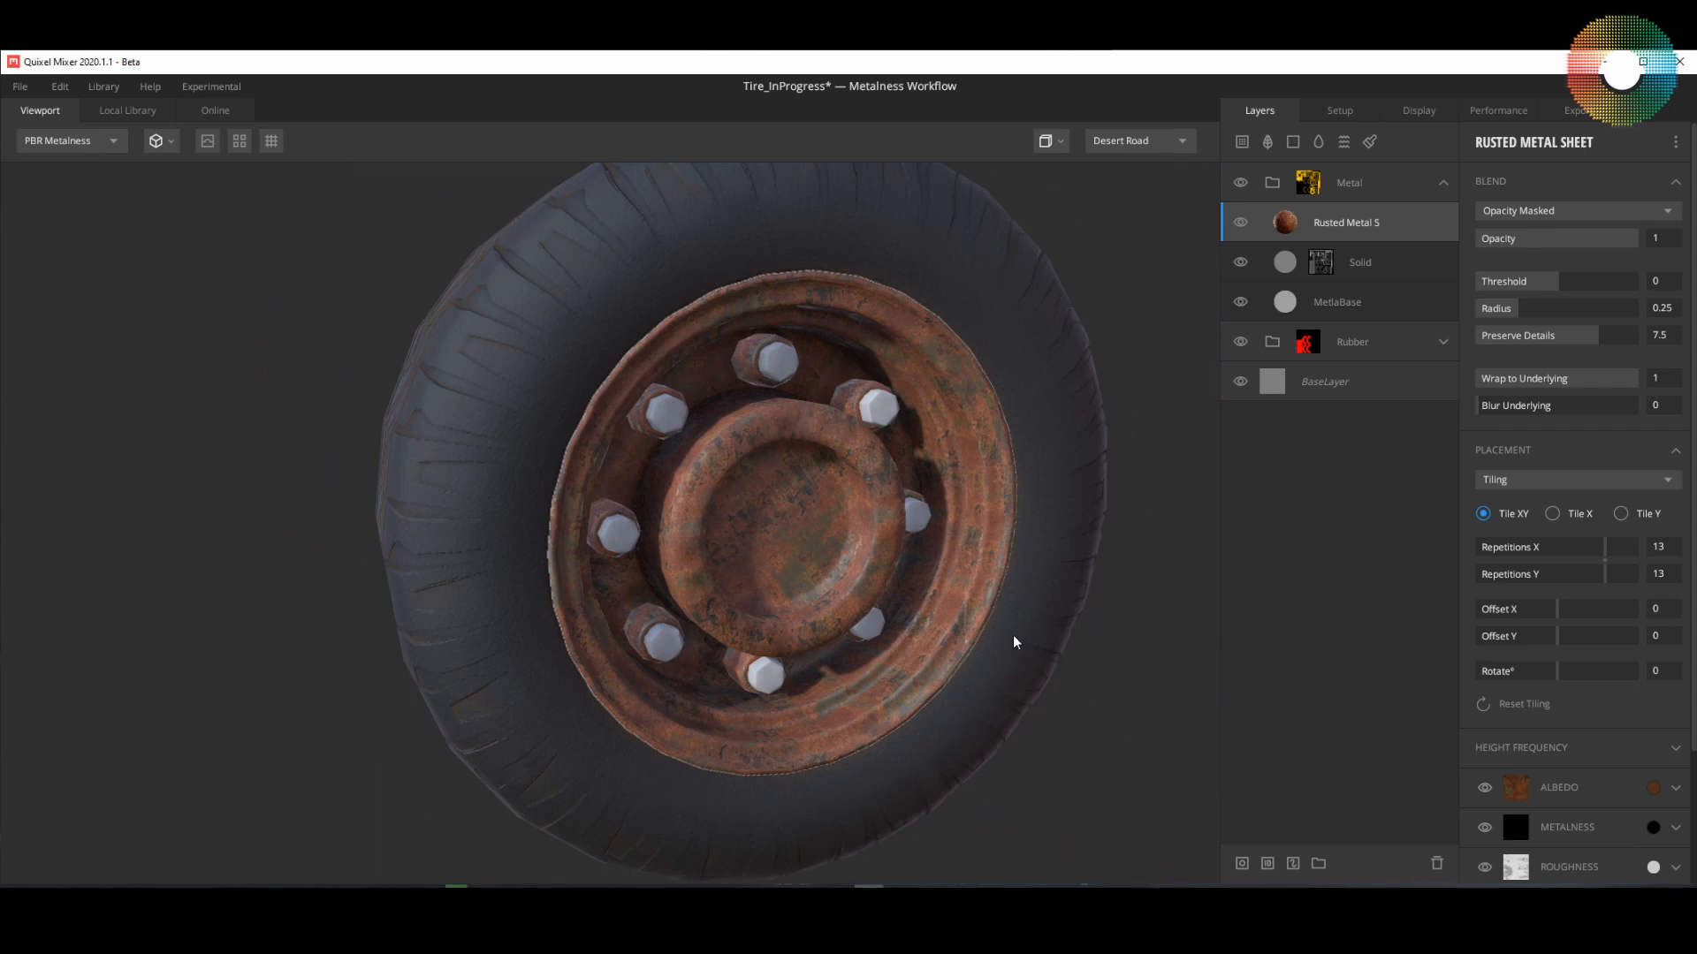
pyautogui.moveTo(862, 647); pyautogui.dragTo(895, 614)
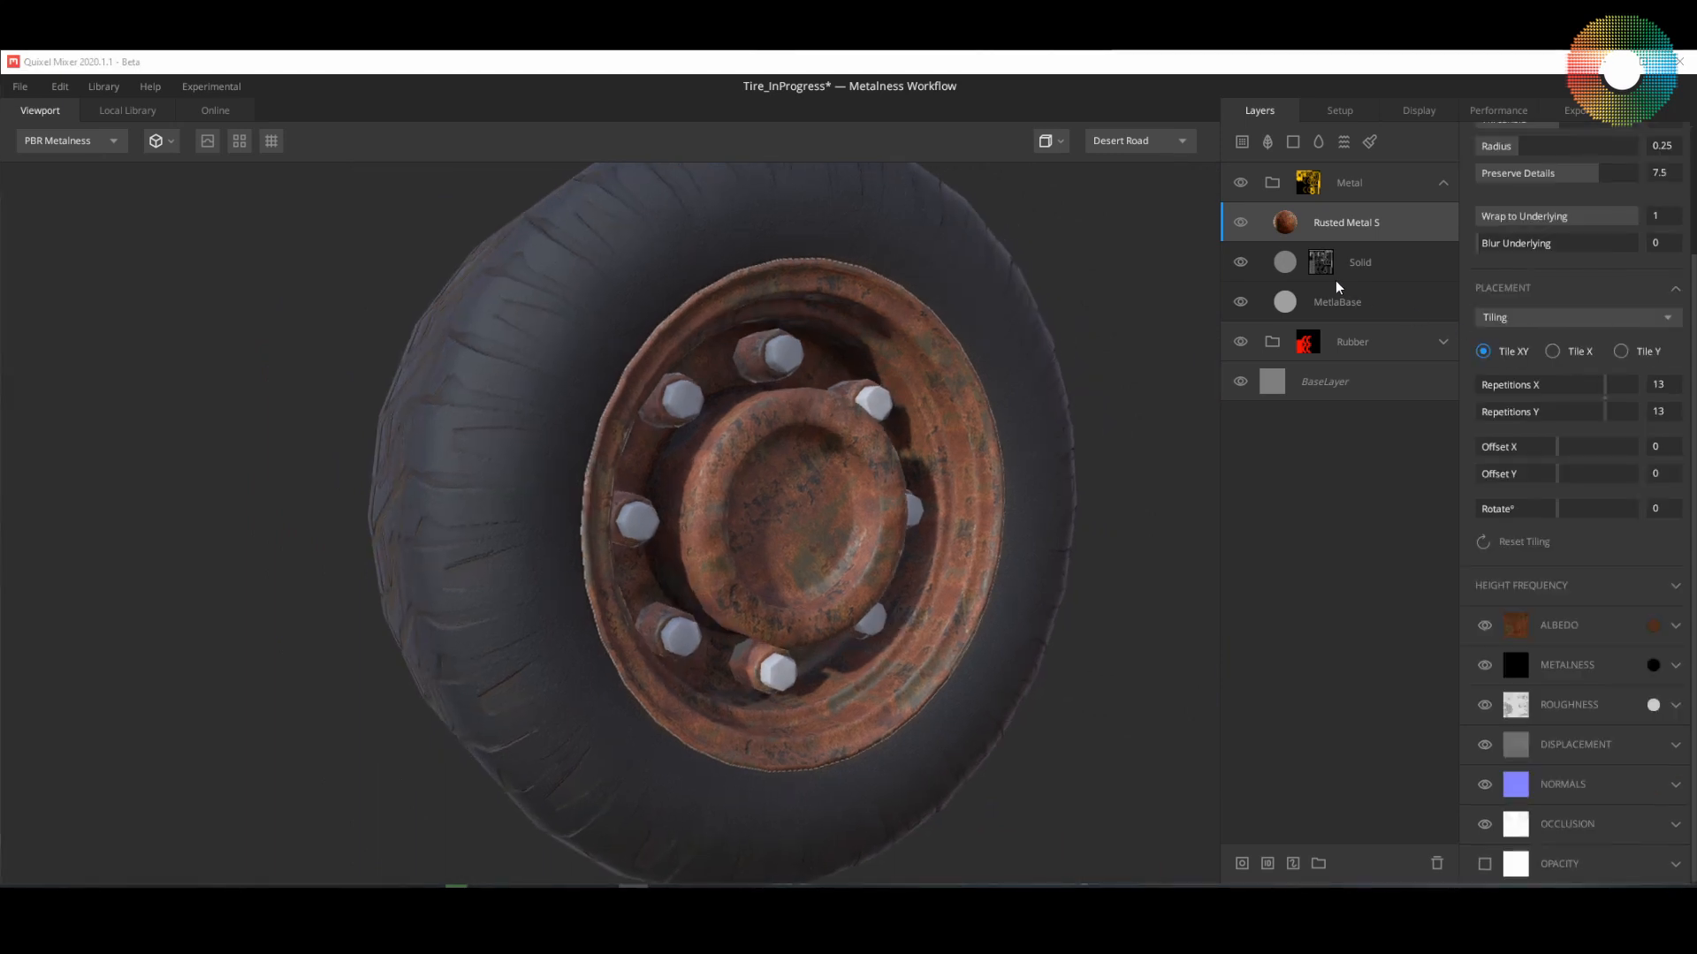
# Step: Add a mask stack to the Rusted Metal Sheet layer with a Worley 1 noise component
pyautogui.rightClick(1317, 226)
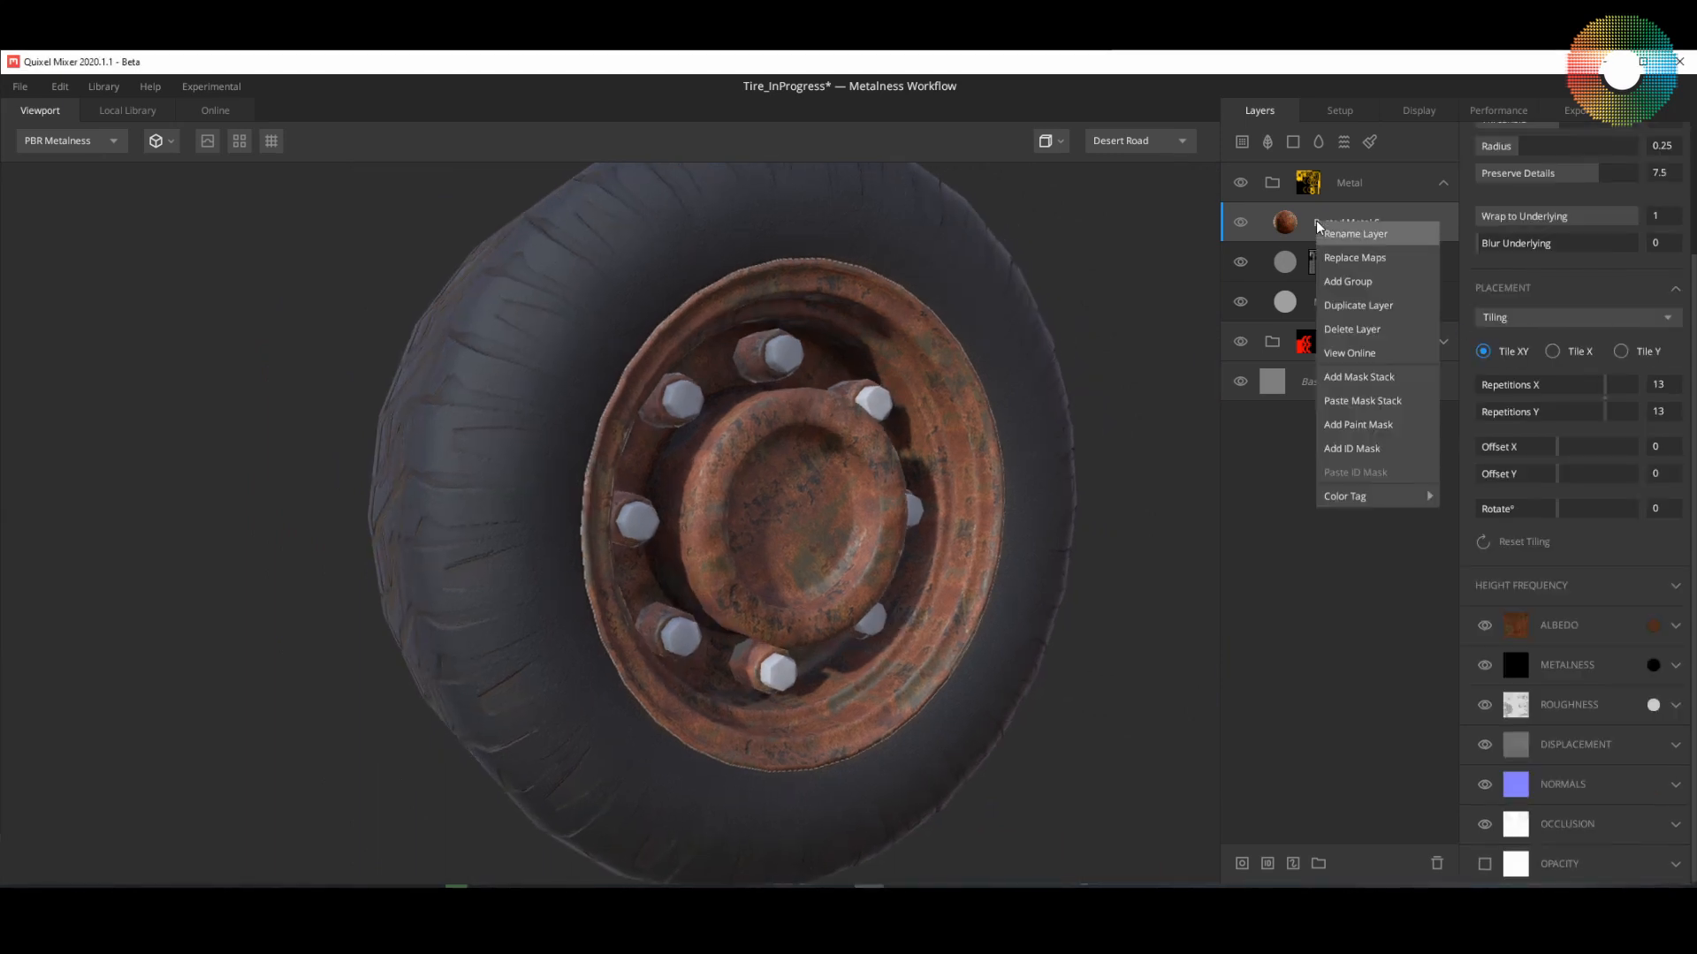
pyautogui.click(1370, 380)
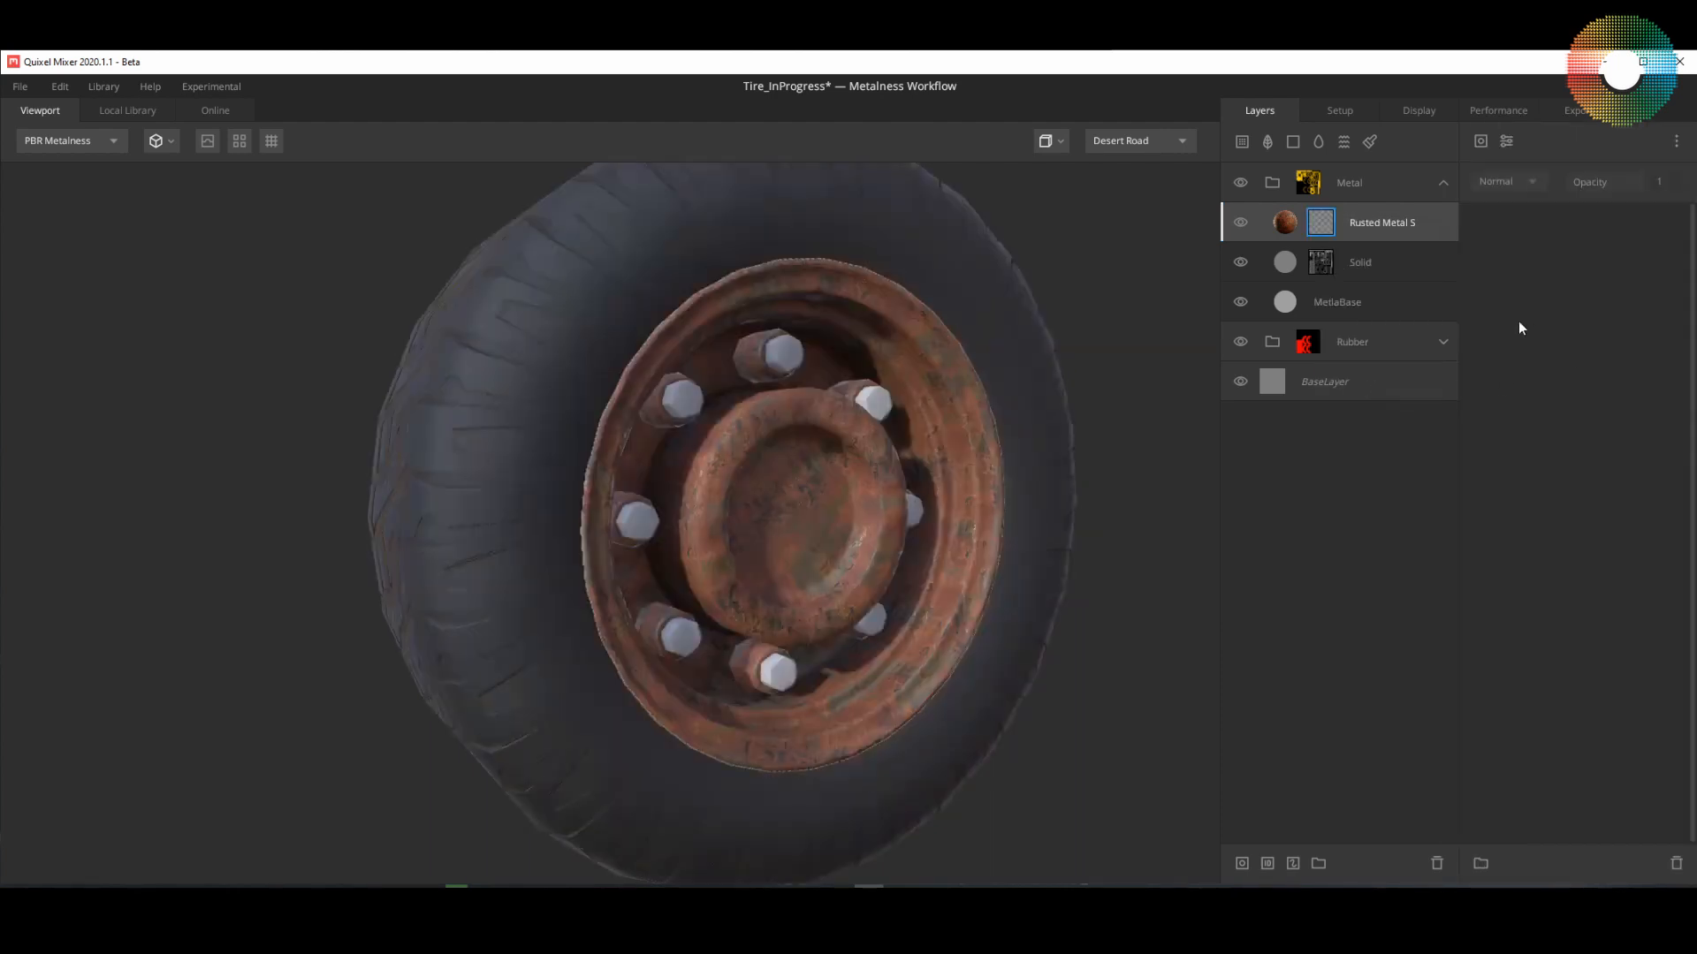
pyautogui.click(1481, 140)
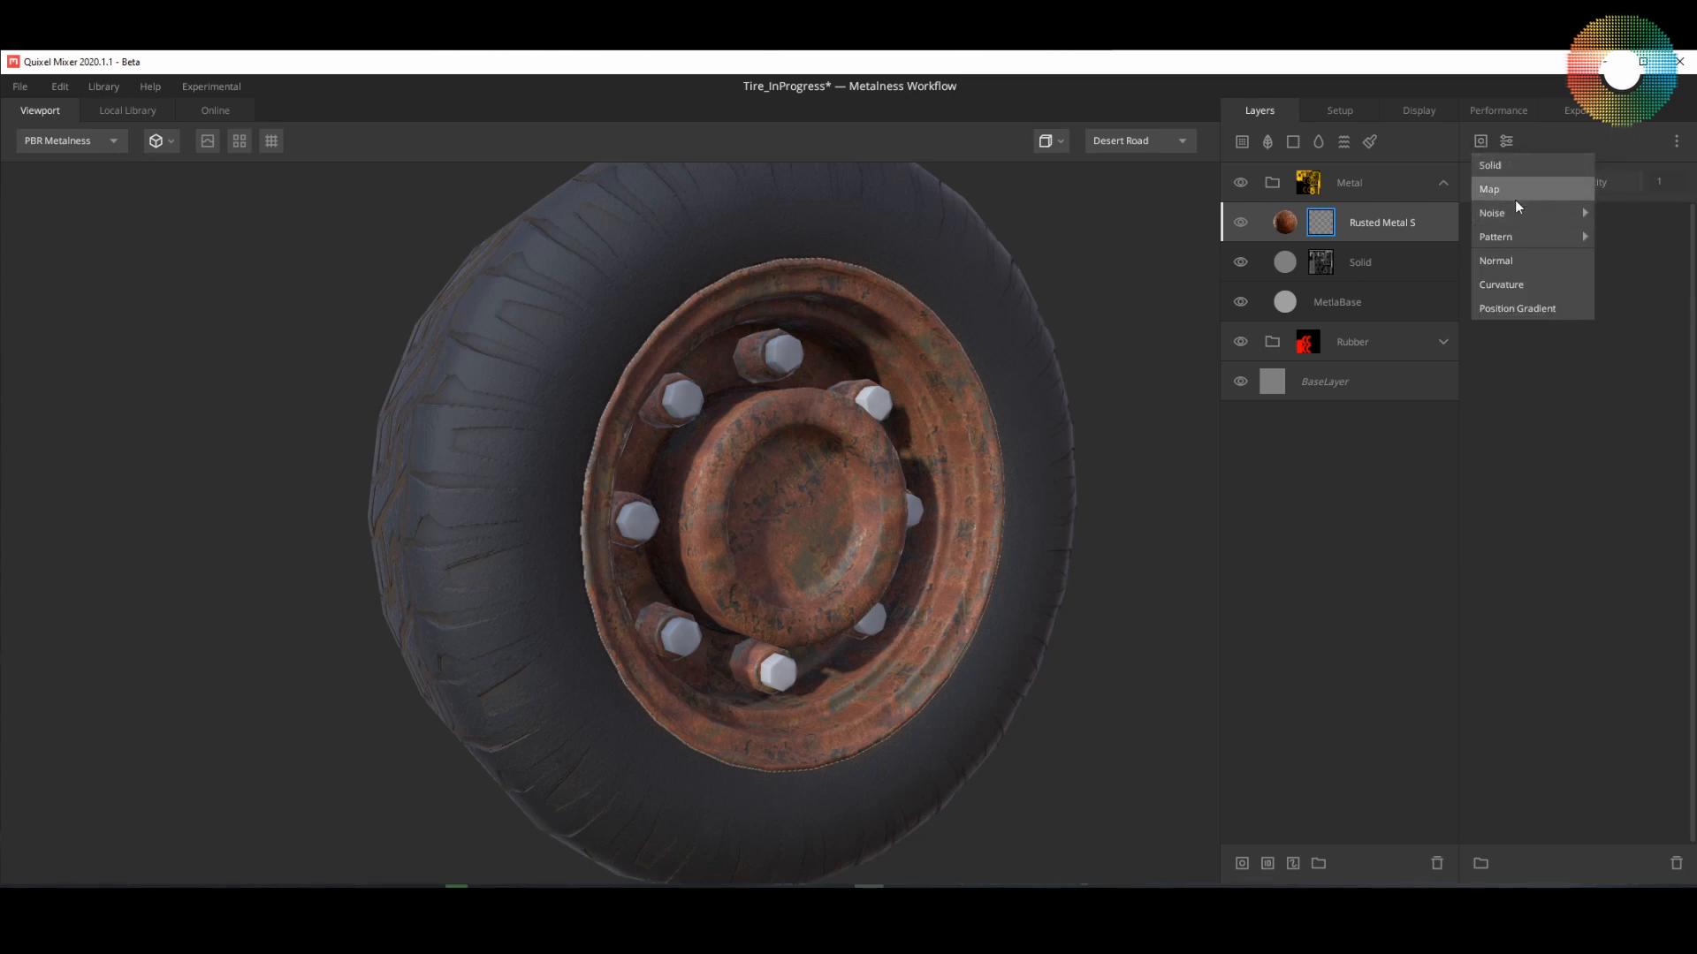
pyautogui.moveTo(1515, 212)
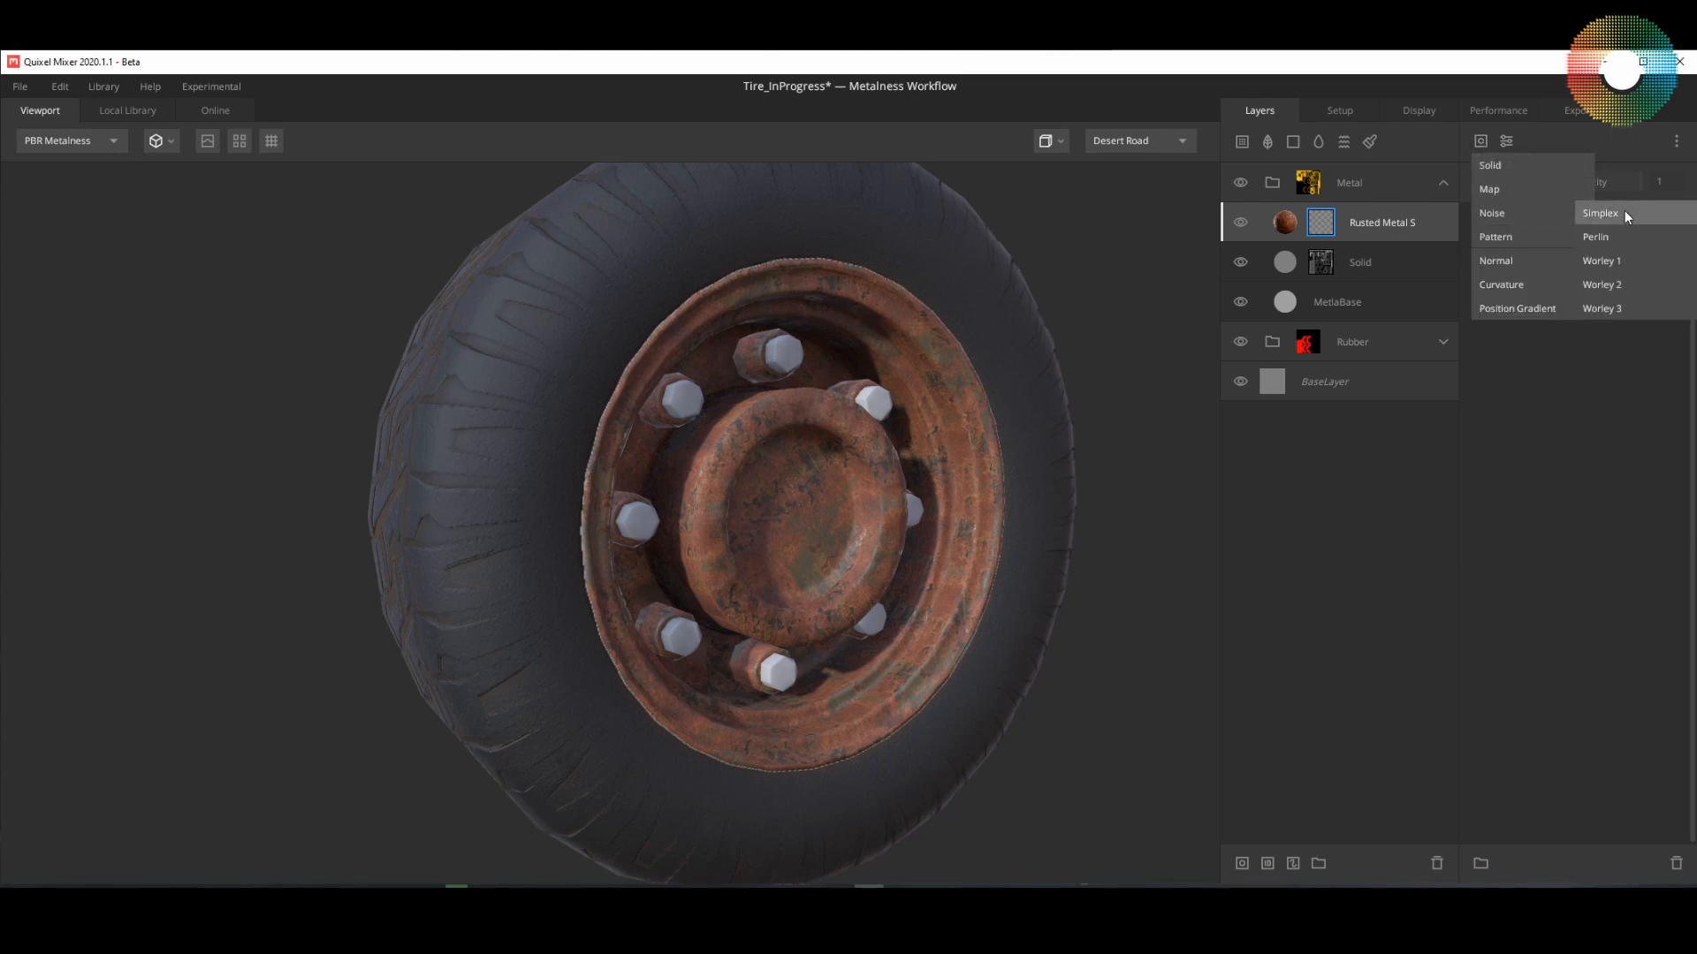
pyautogui.click(1624, 261)
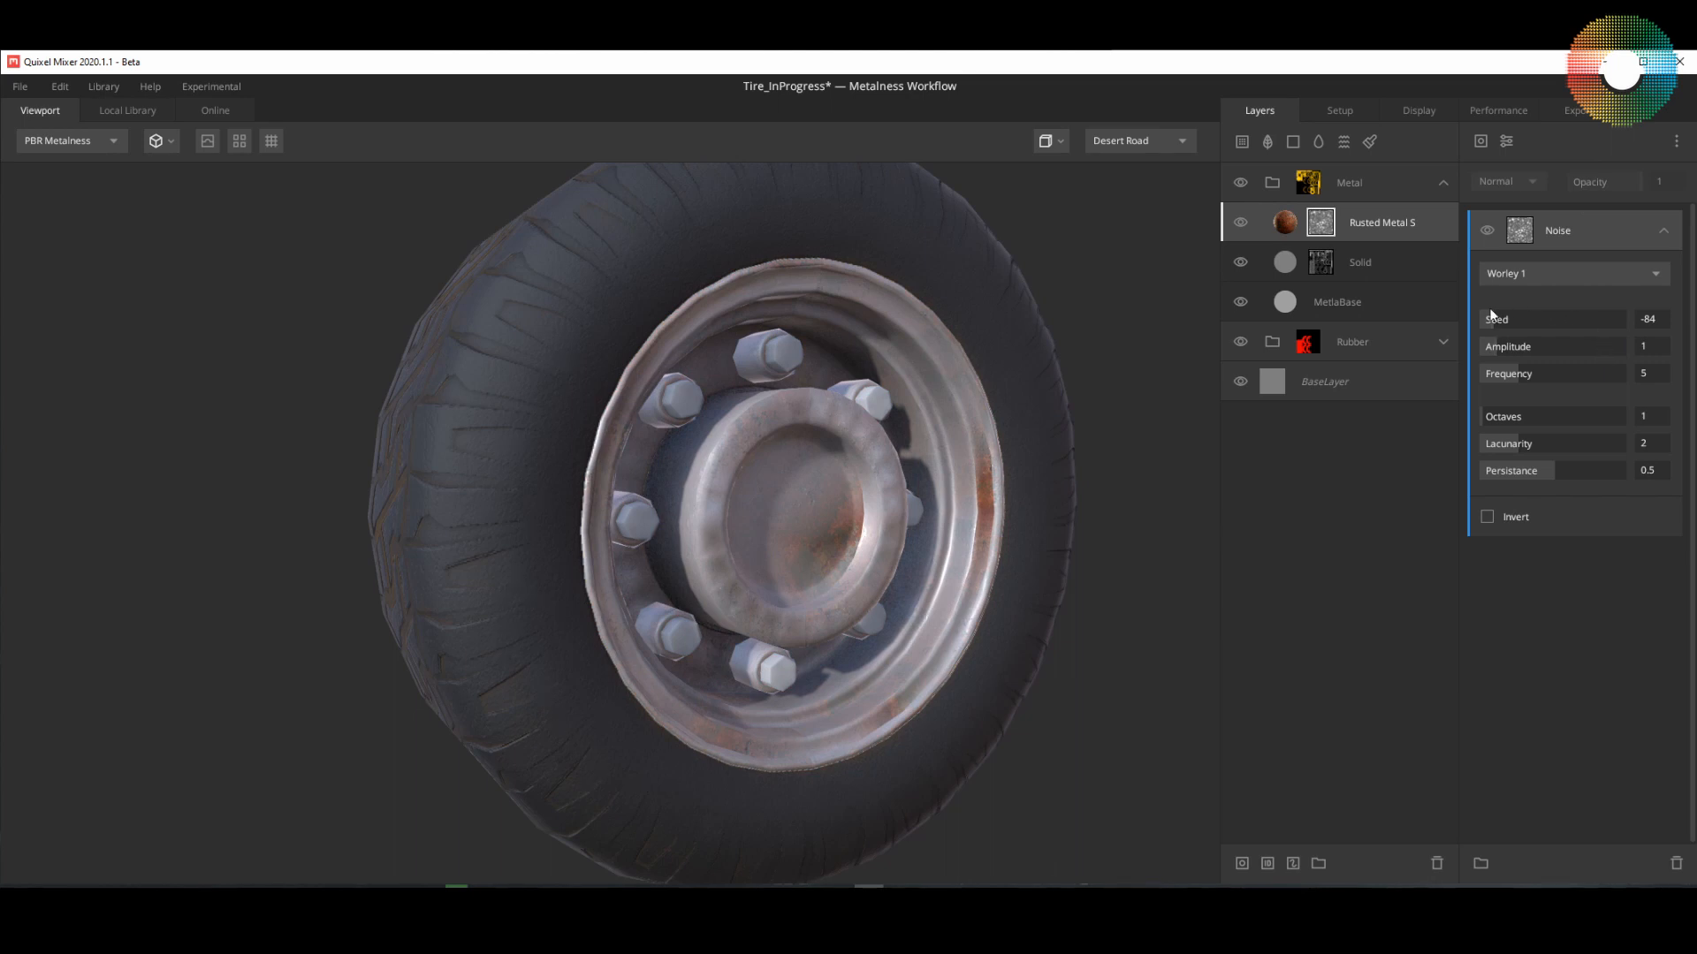
# Step: With the layer mask displayed, set the noise component's seed to -34, amplitude to 4.481 and frequency to 10.27
pyautogui.moveTo(1490, 318); pyautogui.dragTo(1529, 321)
pyautogui.press('m')
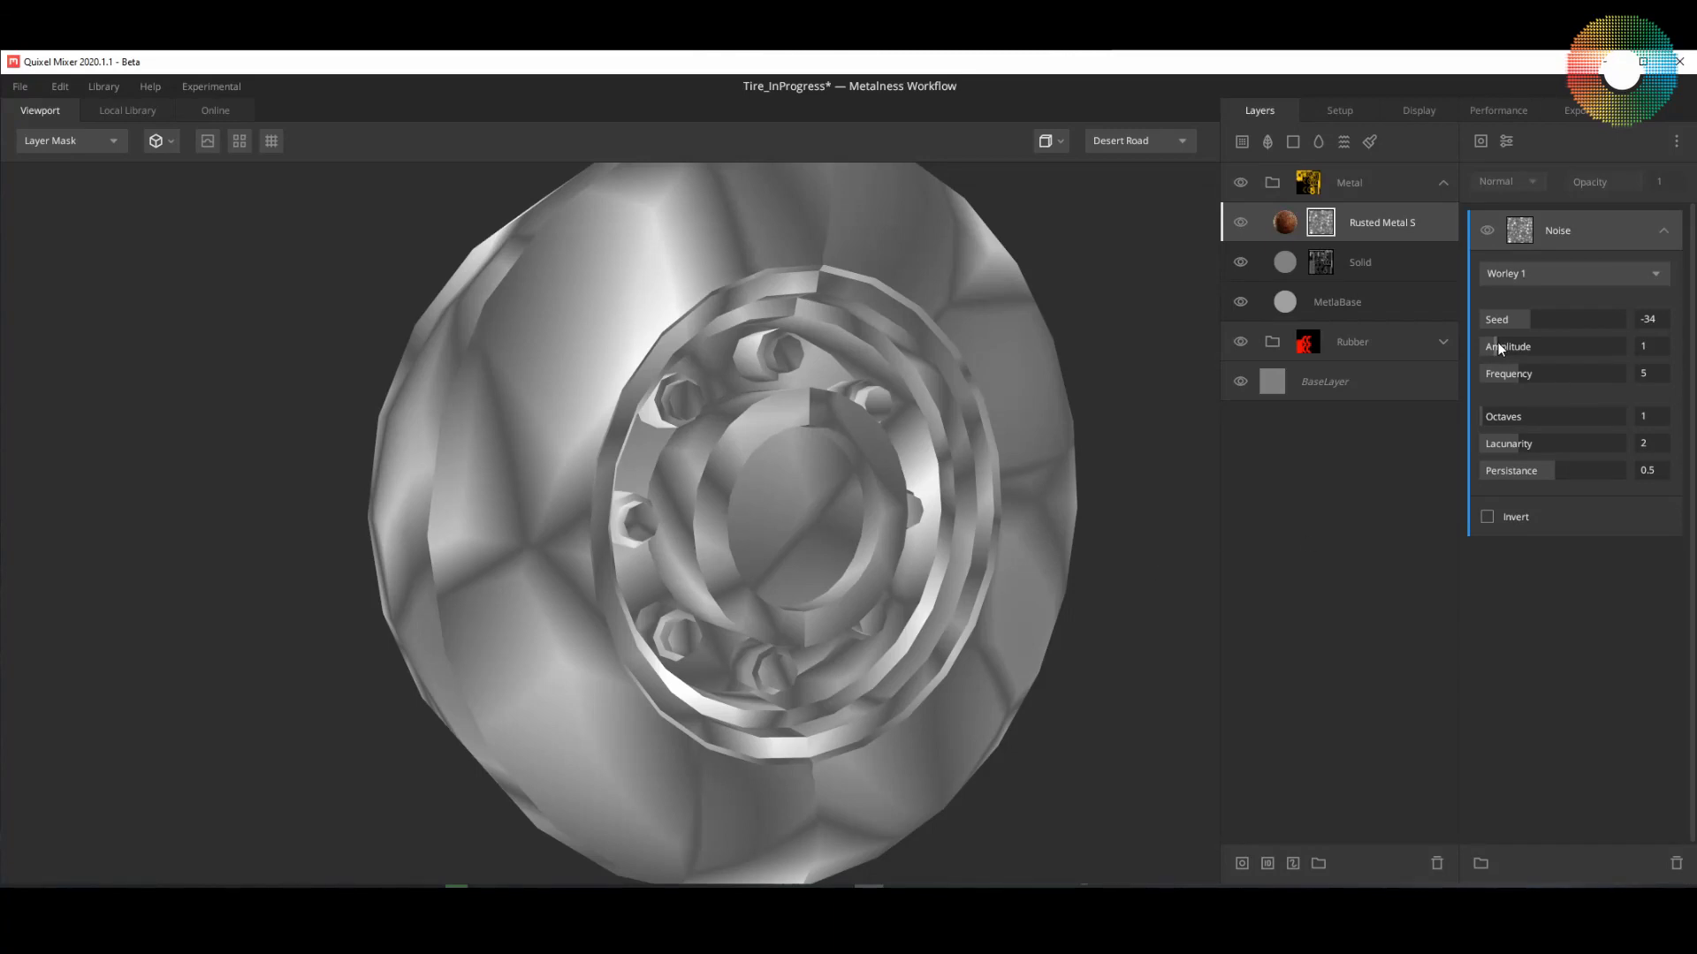
pyautogui.moveTo(1497, 347); pyautogui.dragTo(1535, 347)
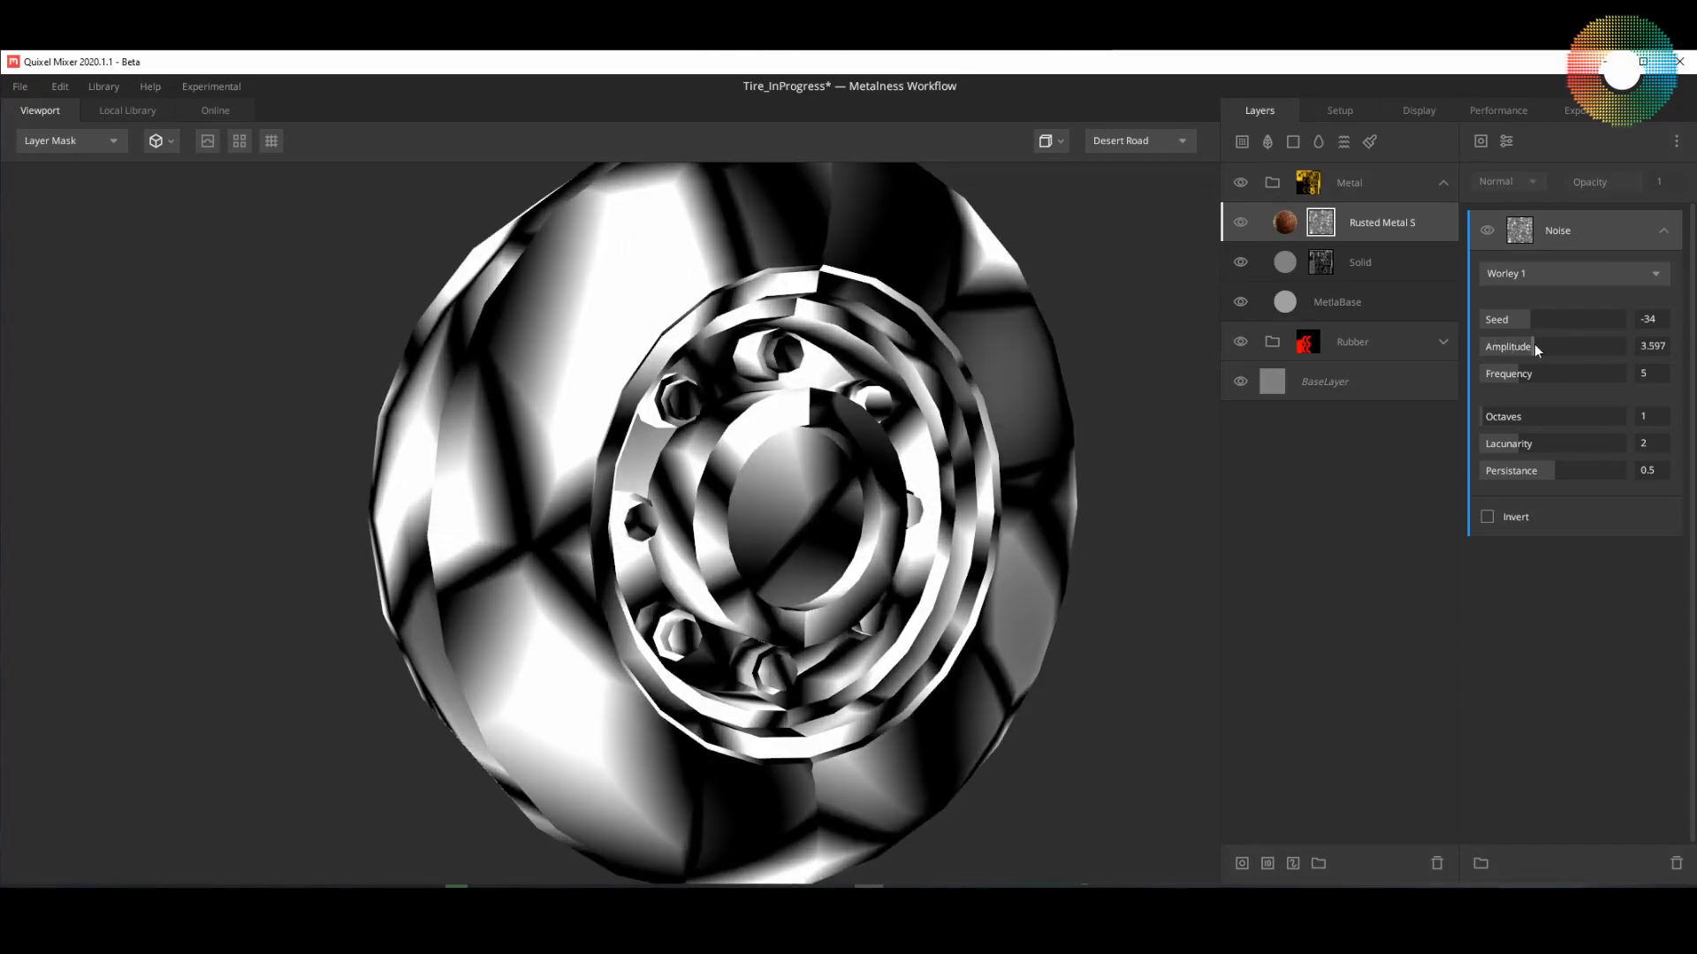
pyautogui.moveTo(1540, 346)
pyautogui.mouseDown()
pyautogui.moveTo(1513, 373)
pyautogui.moveTo(1555, 374)
pyautogui.mouseUp()
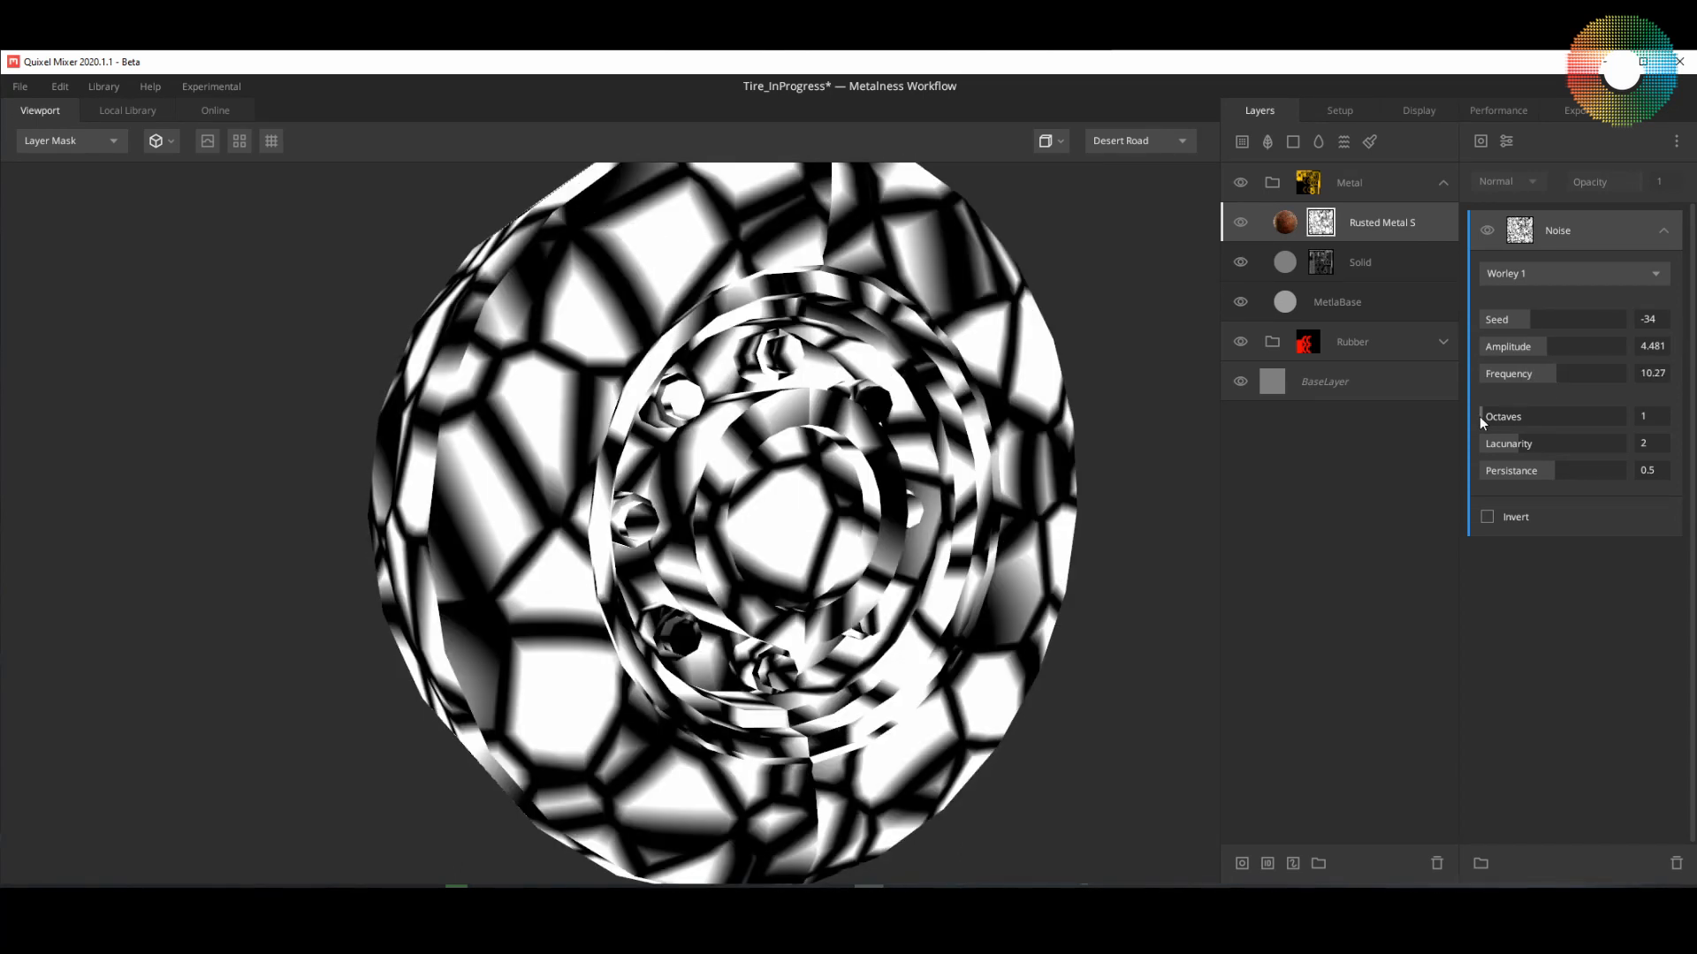
# Step: Break up the noise with 5 octaves, a lacunarity of 3.135 and a persistance of 0.749
pyautogui.moveTo(1479, 416); pyautogui.dragTo(1538, 417)
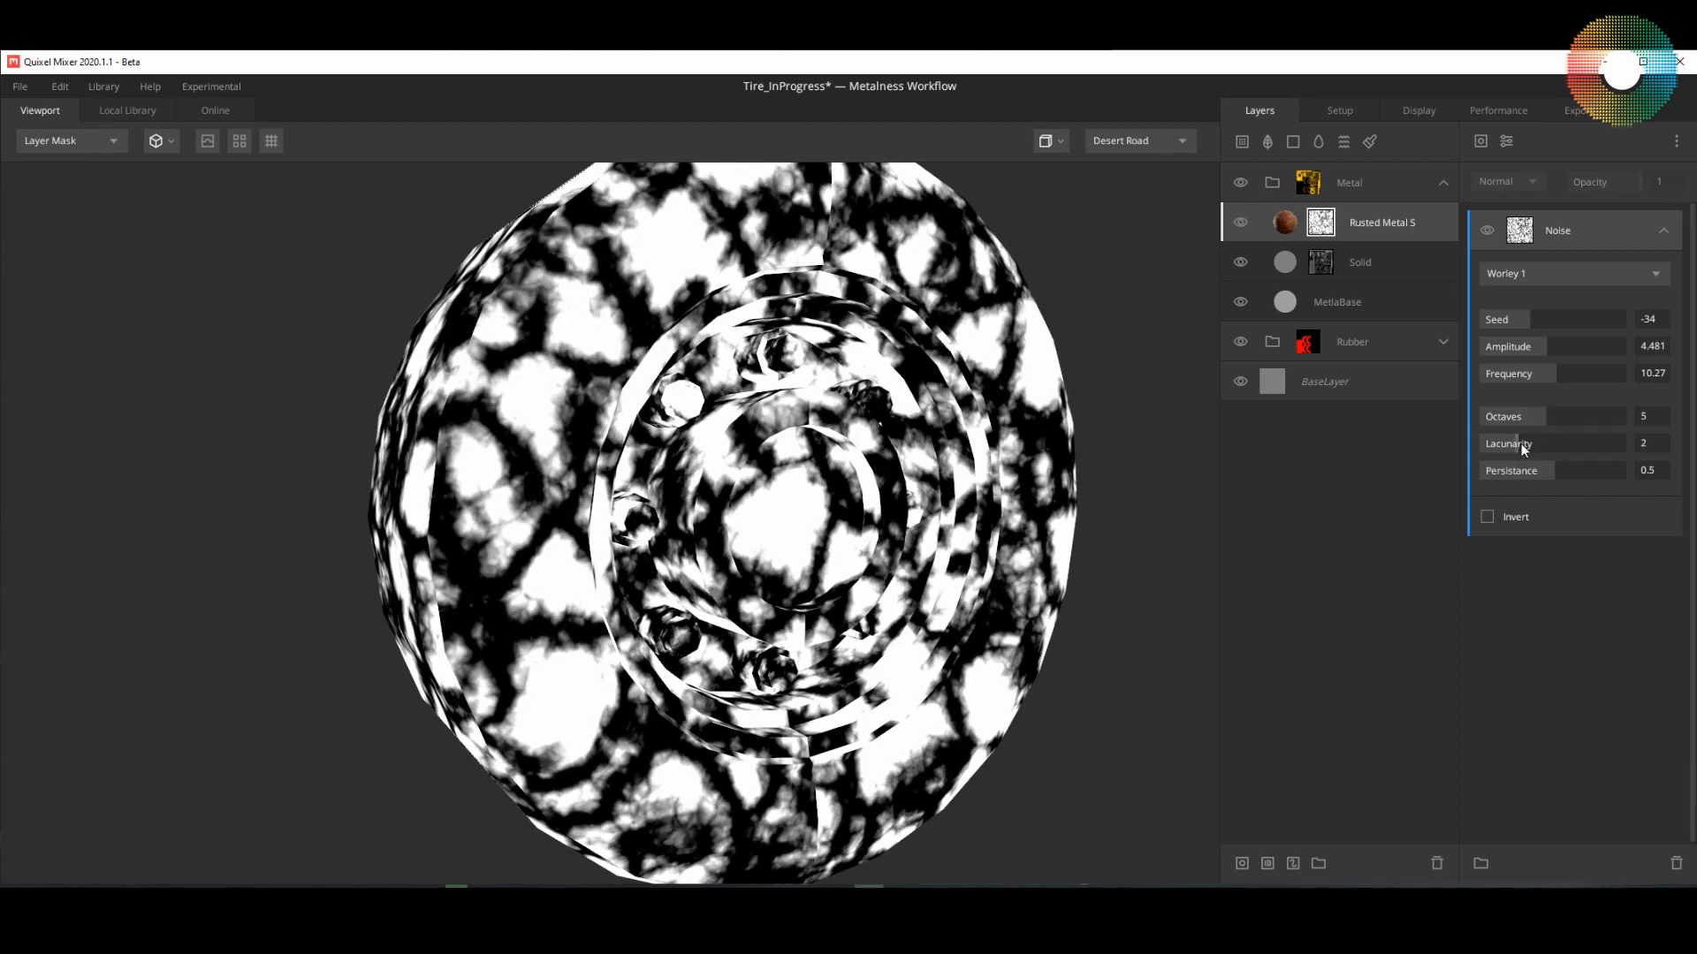
pyautogui.moveTo(1521, 442); pyautogui.dragTo(1599, 444)
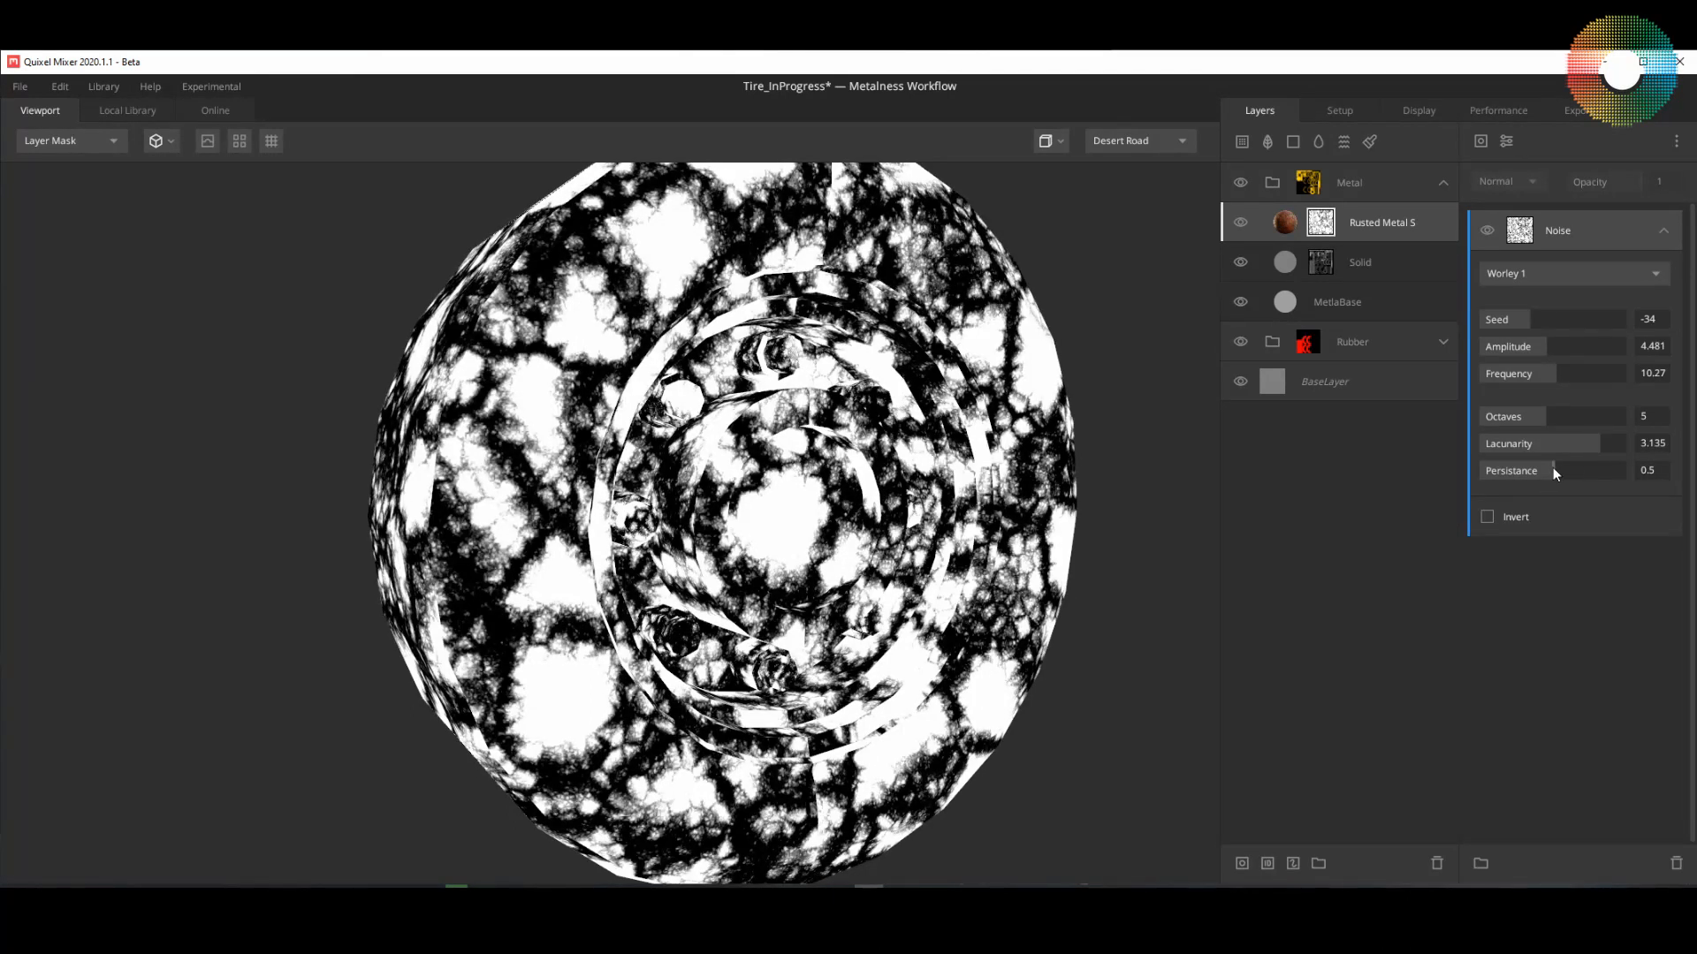
pyautogui.moveTo(1553, 471); pyautogui.dragTo(1588, 470)
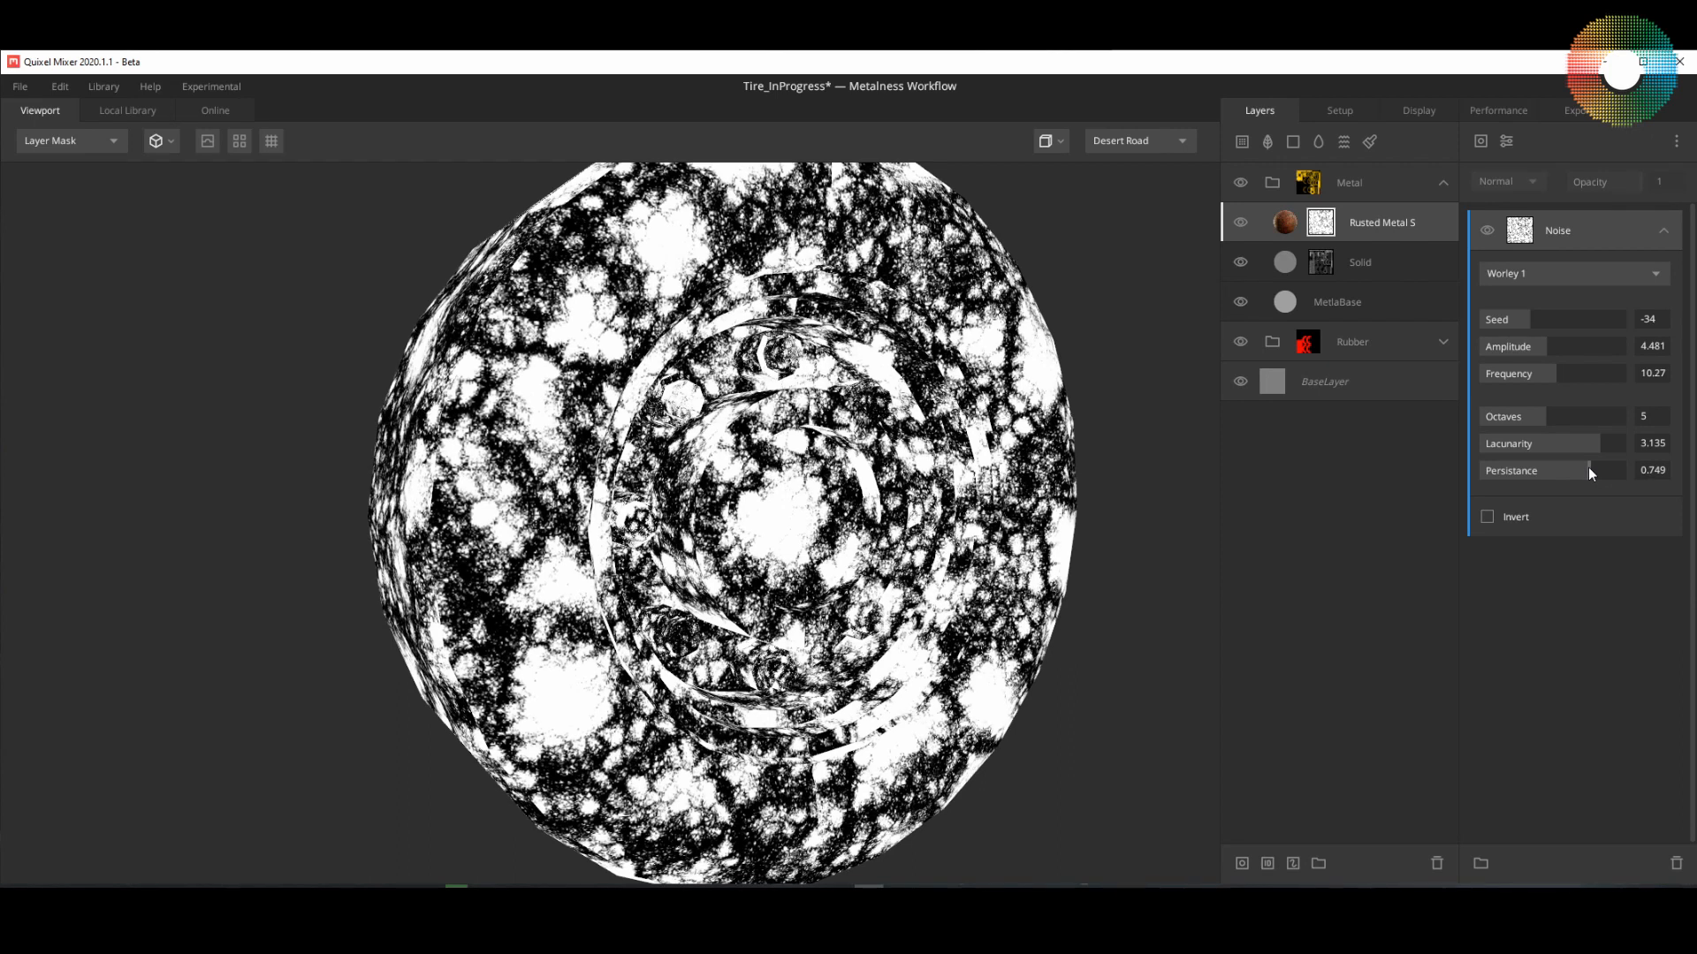
# Step: Add a Curvature component above the noise in the rust mask and set its levels to 0.516 and 0.659
pyautogui.click(1482, 140)
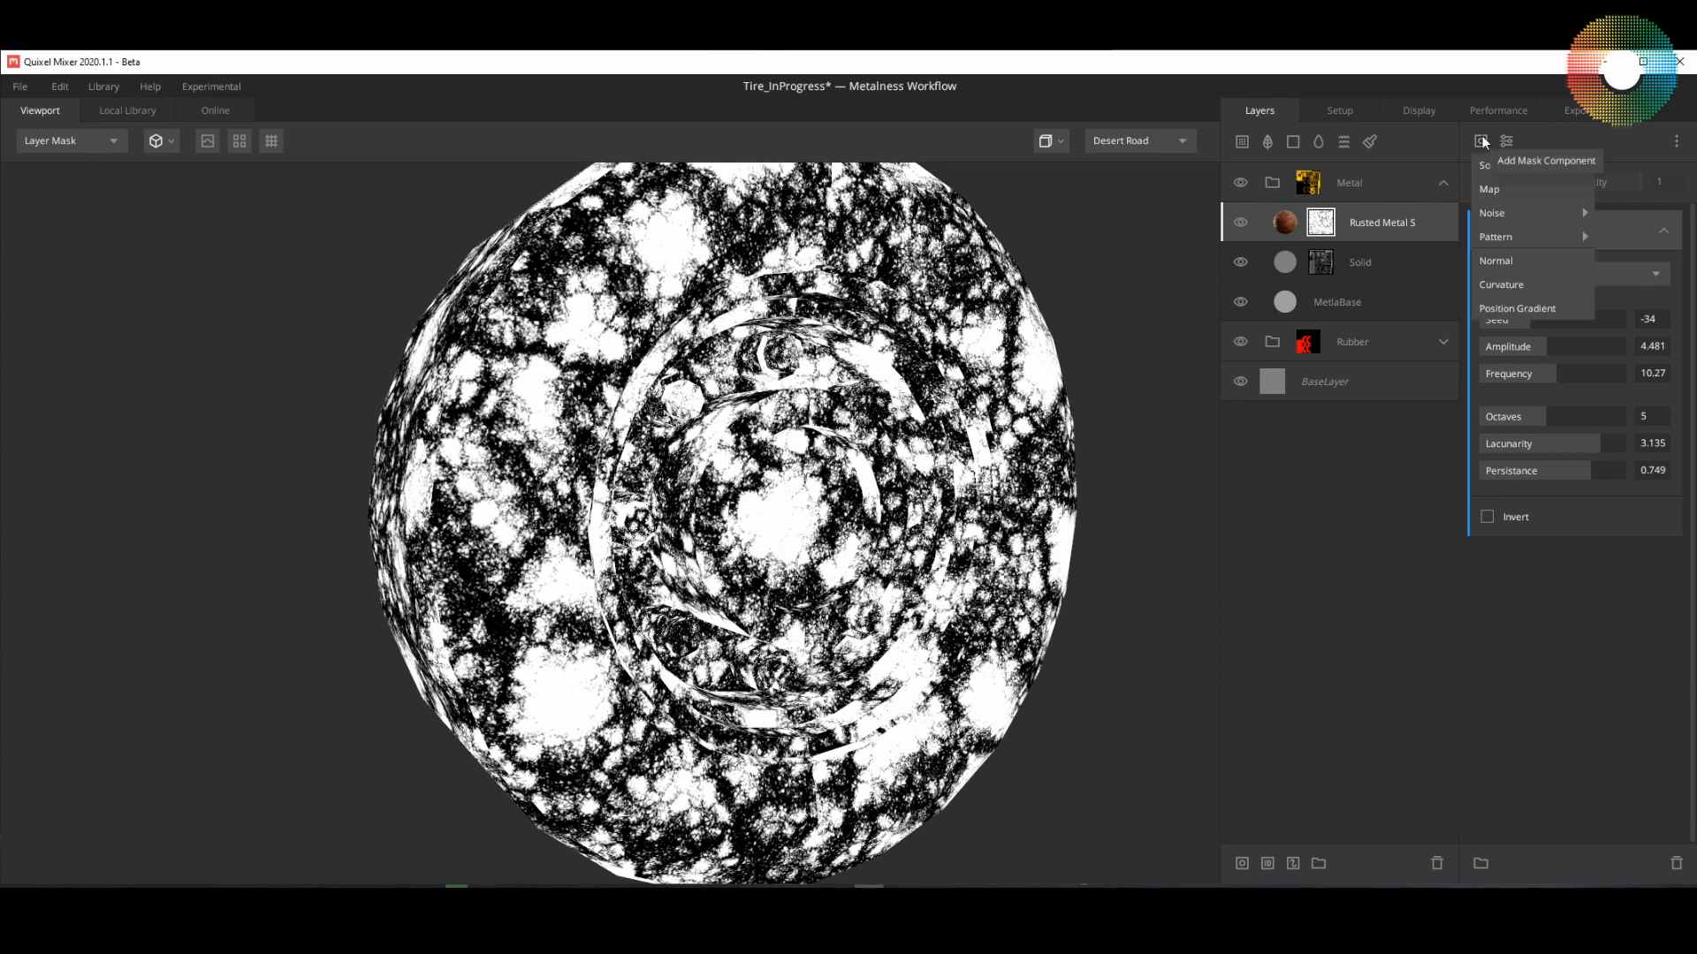
pyautogui.click(1508, 282)
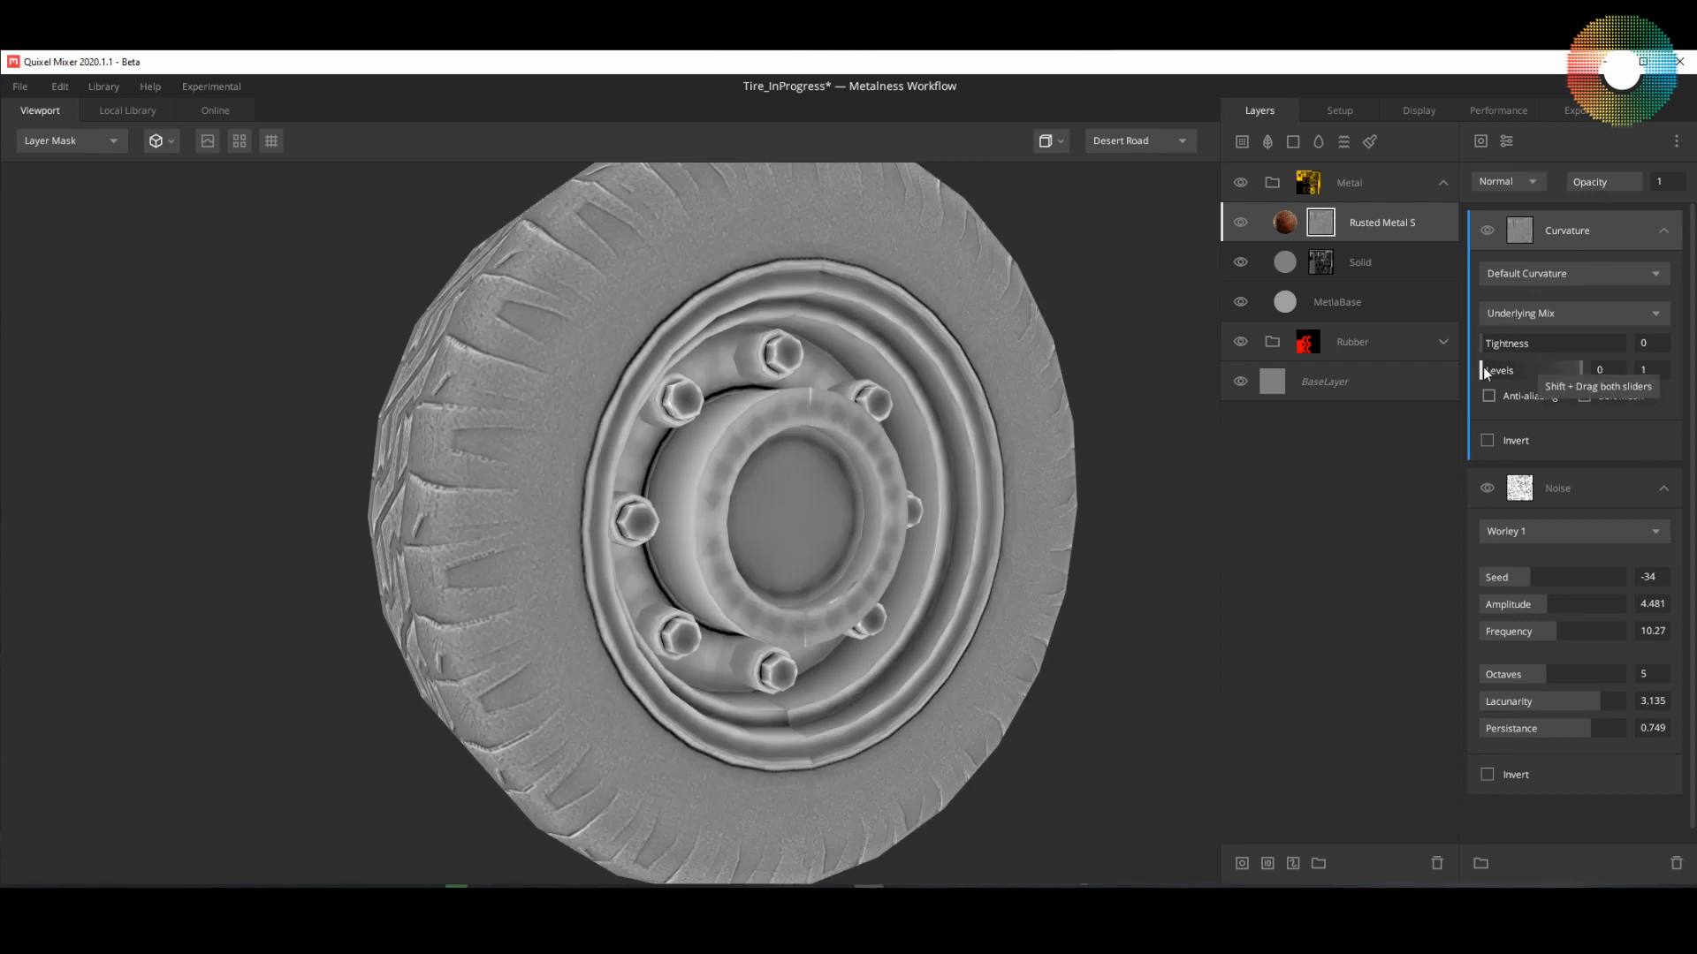
pyautogui.moveTo(1482, 367); pyautogui.dragTo(1548, 372)
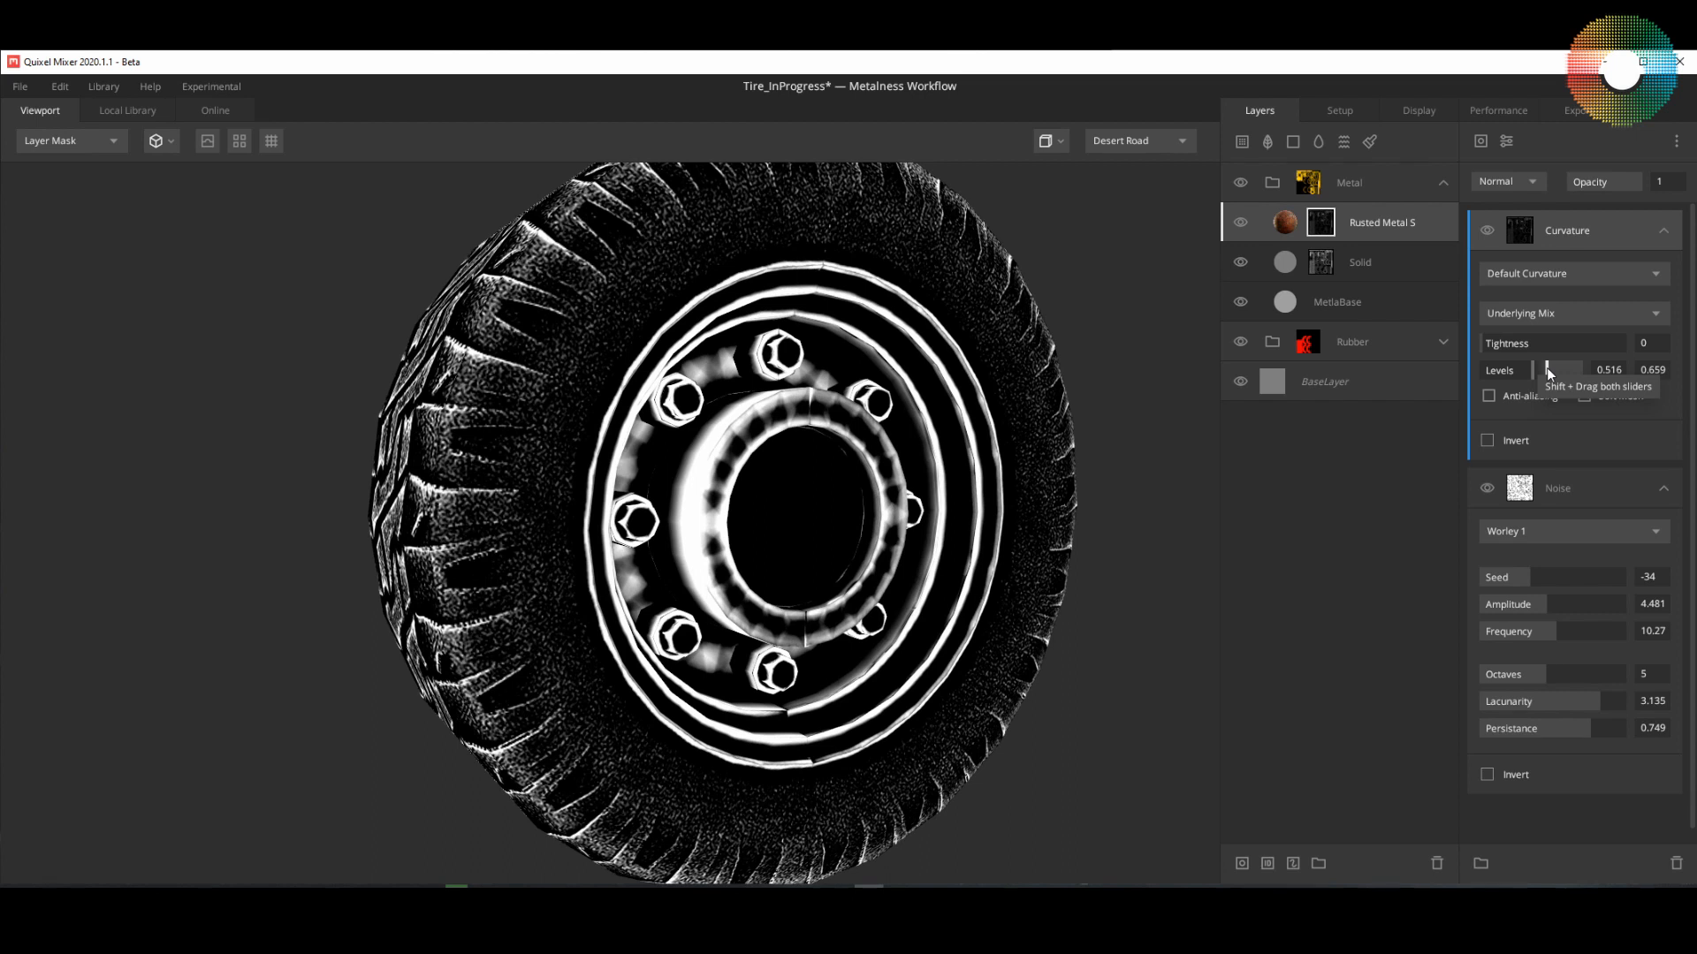
pyautogui.moveTo(1177, 470); pyautogui.dragTo(963, 543)
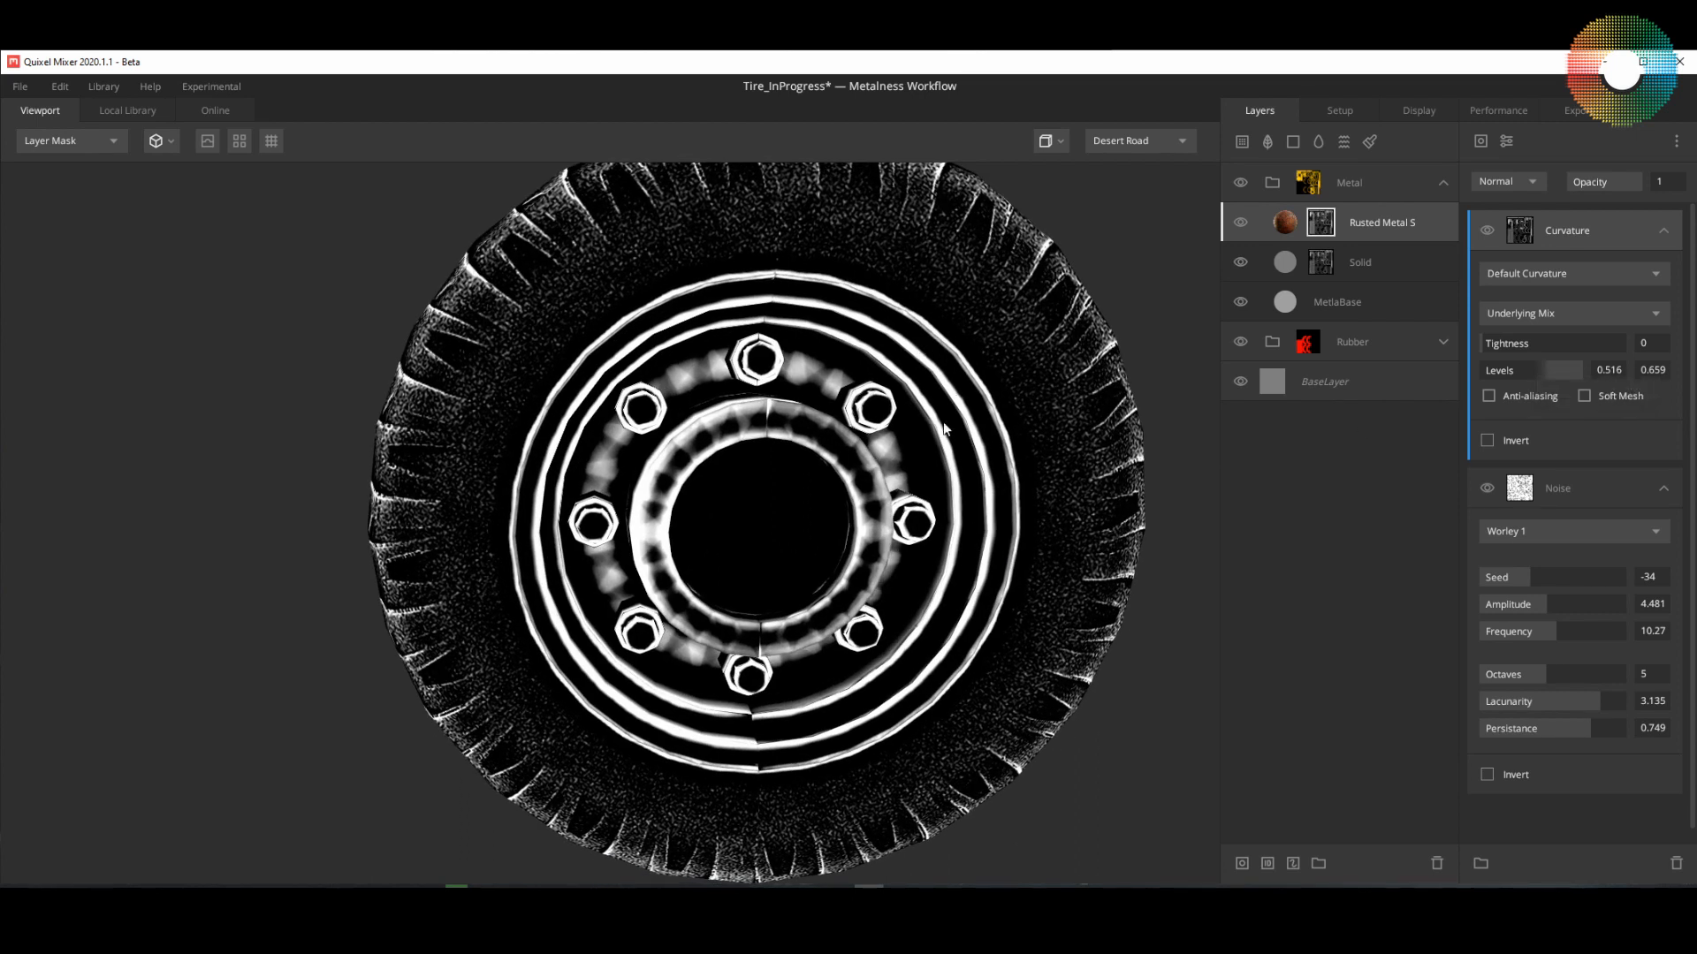
pyautogui.moveTo(943, 430); pyautogui.dragTo(865, 337)
pyautogui.moveTo(800, 418); pyautogui.dragTo(766, 393)
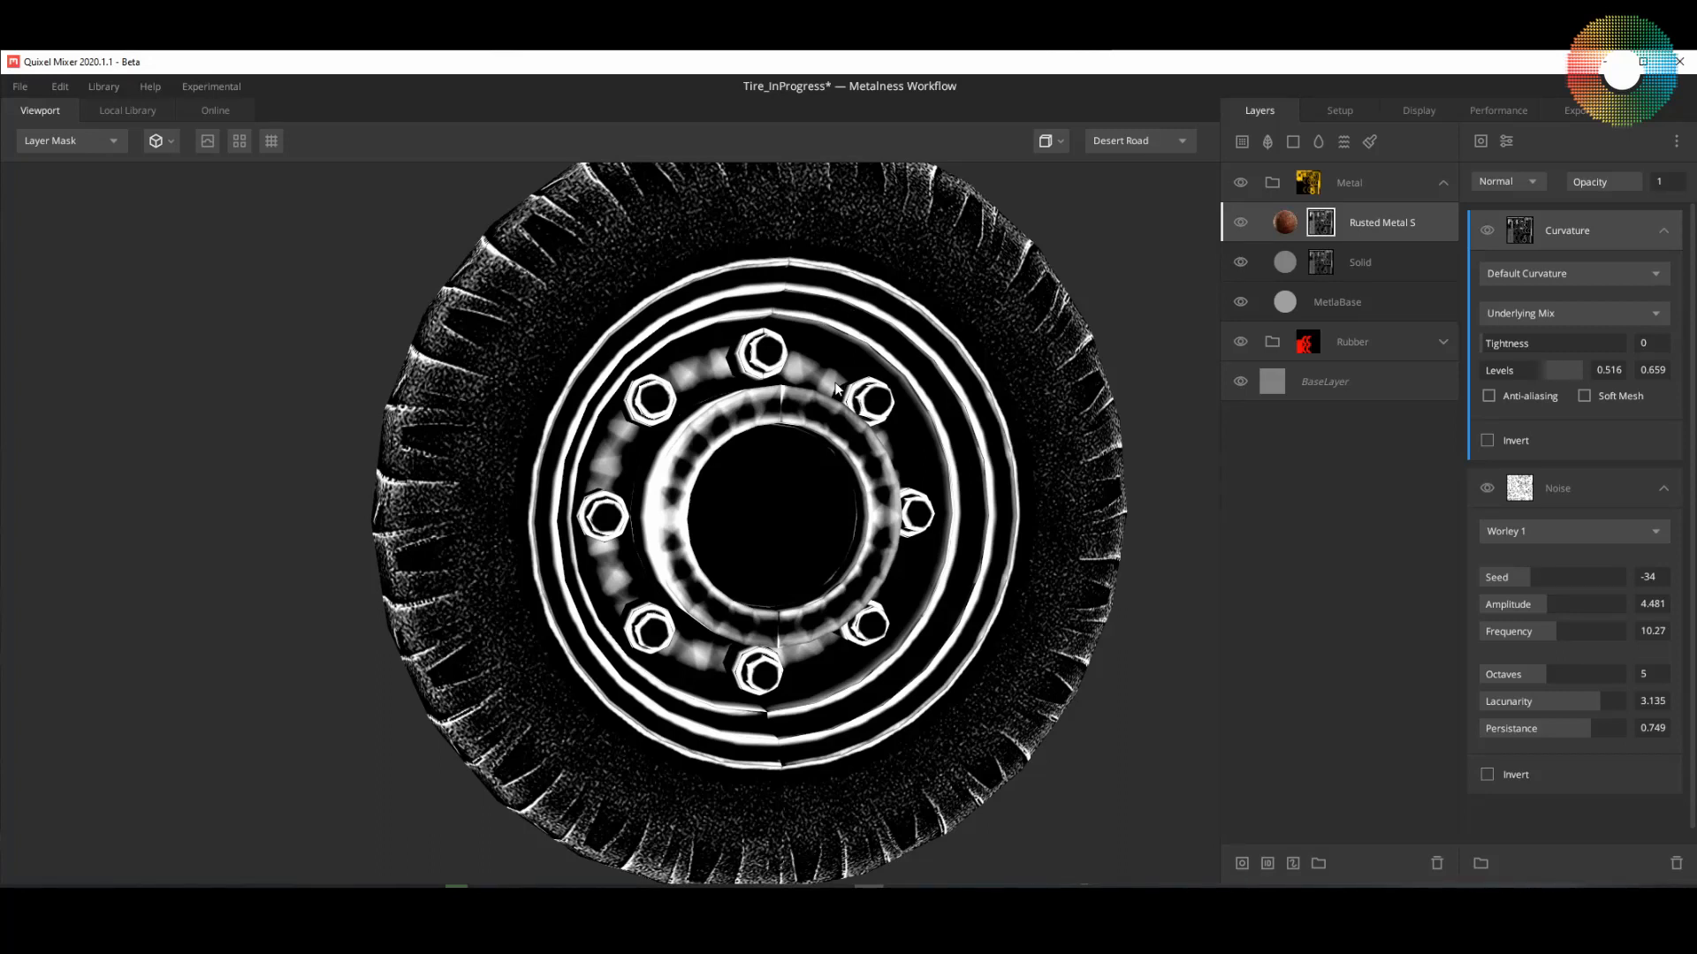
# Step: Set the Curvature component's blend mode to Multiply and view the masked Rusted Metal Sheet layer in PBR Metalness
pyautogui.click(1534, 181)
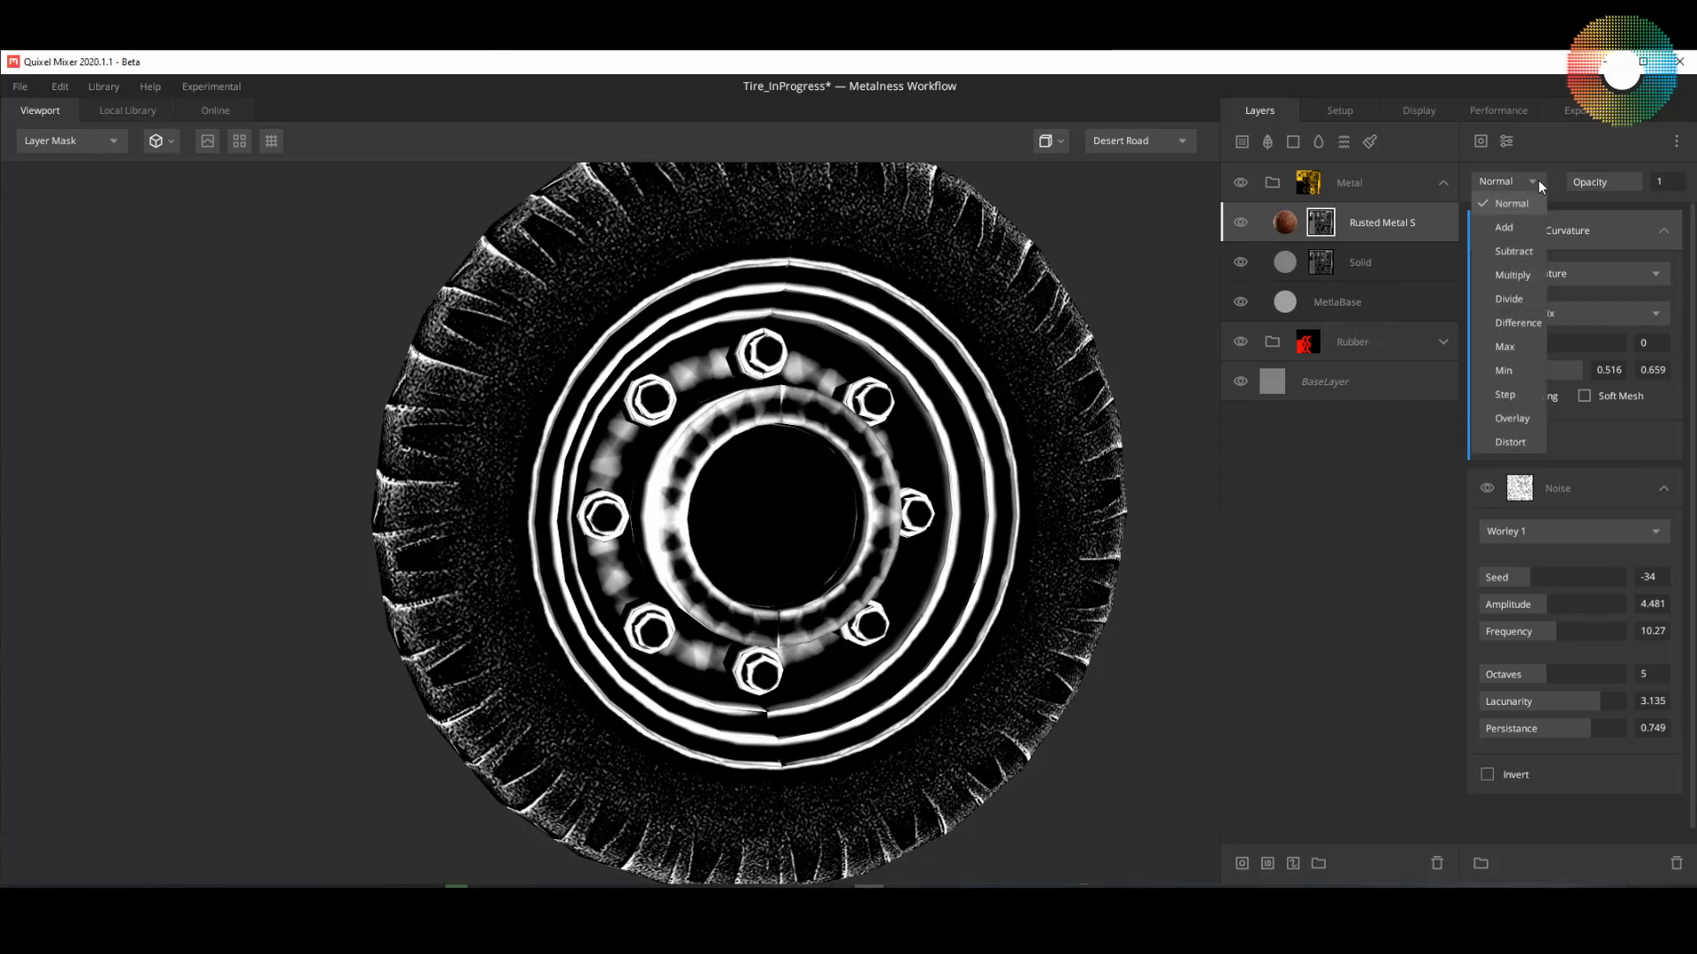
pyautogui.click(1524, 274)
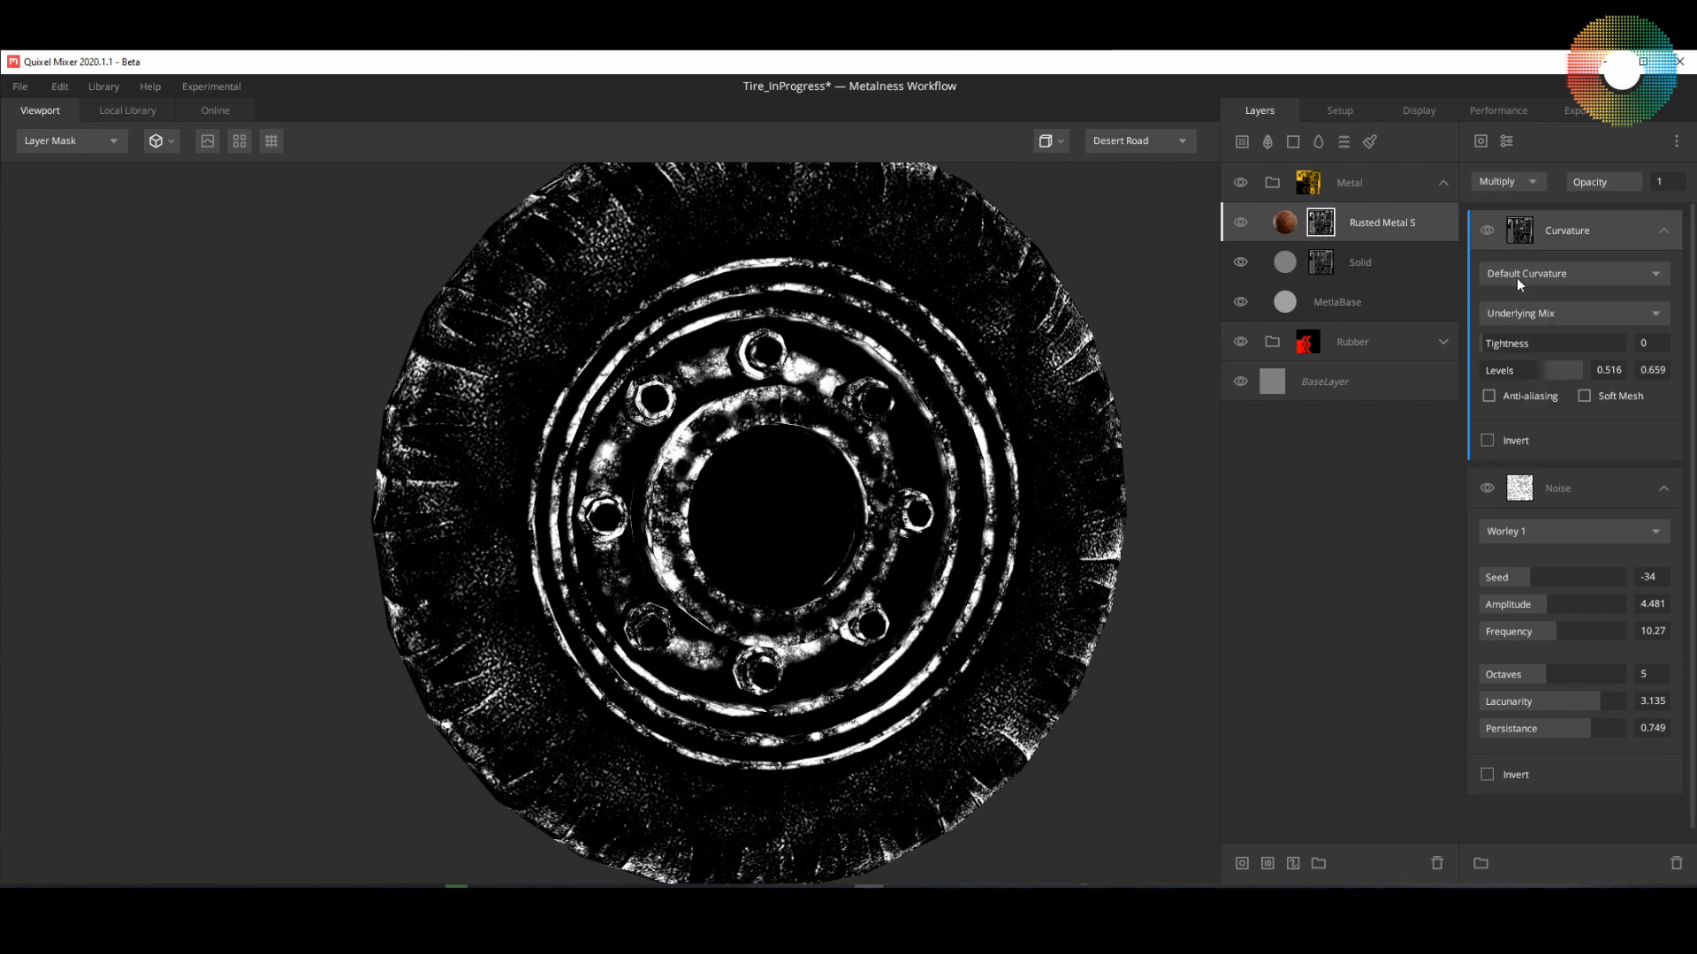
pyautogui.moveTo(940, 525)
pyautogui.keyDown('alt'); pyautogui.mouseDown()
pyautogui.moveTo(1046, 427)
pyautogui.moveTo(931, 523)
pyautogui.mouseUp(); pyautogui.keyUp('alt')
pyautogui.scroll(4, 930, 523)
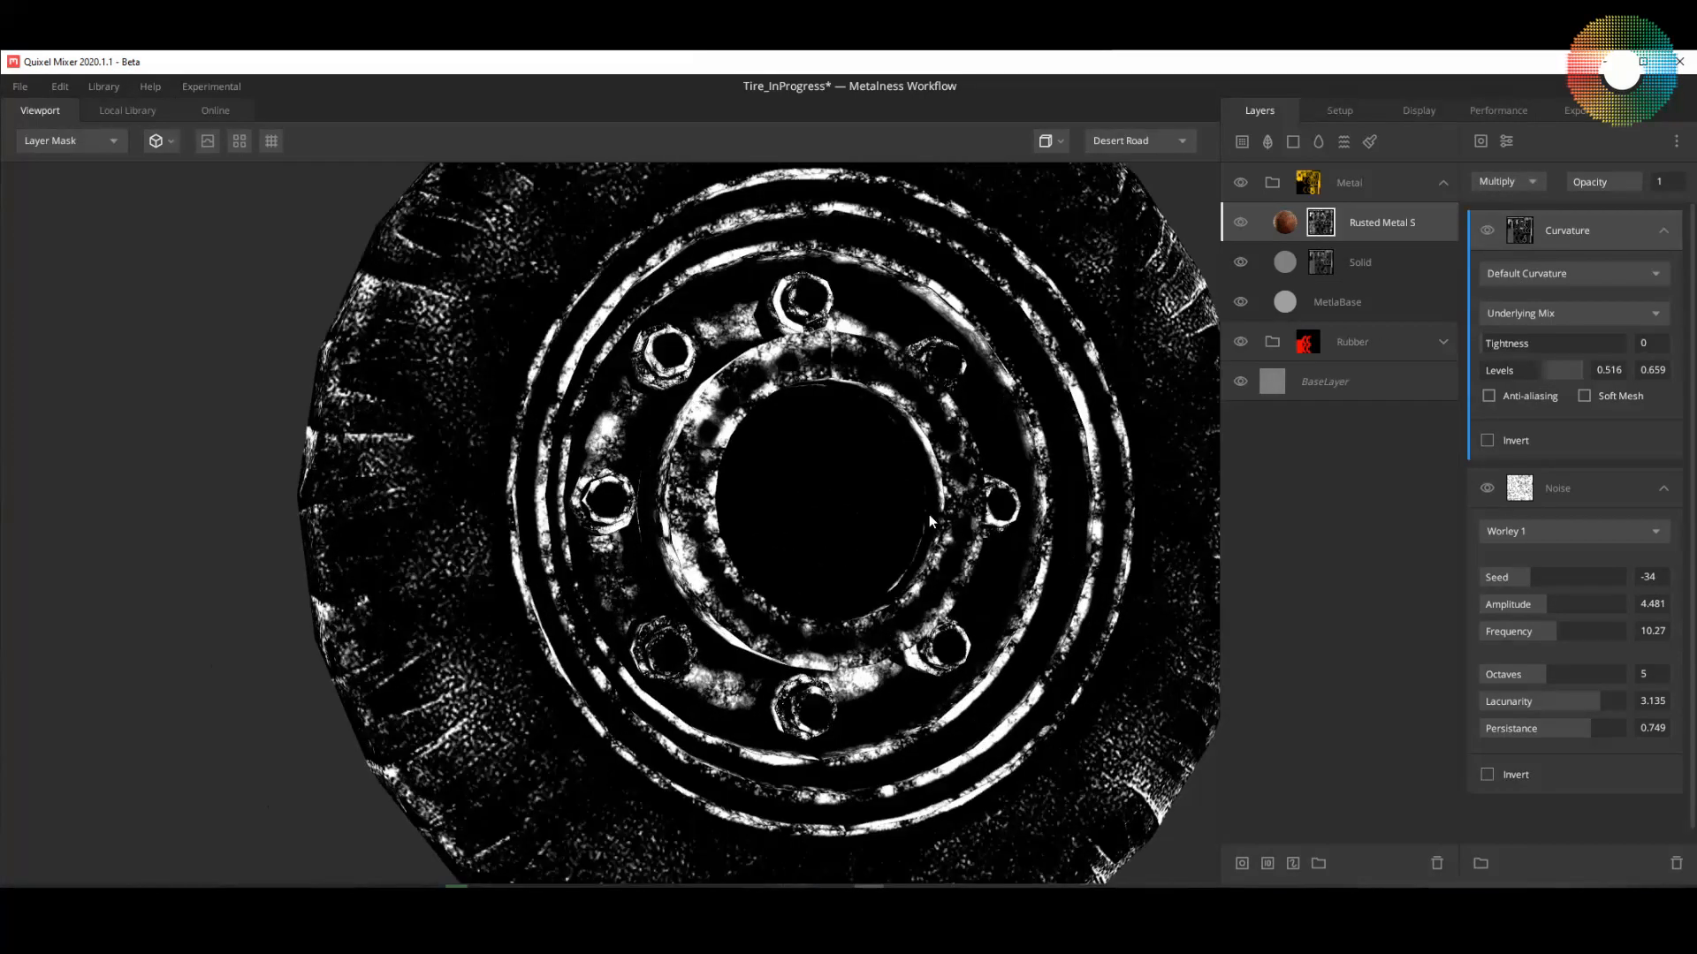
pyautogui.scroll(-3, 931, 523)
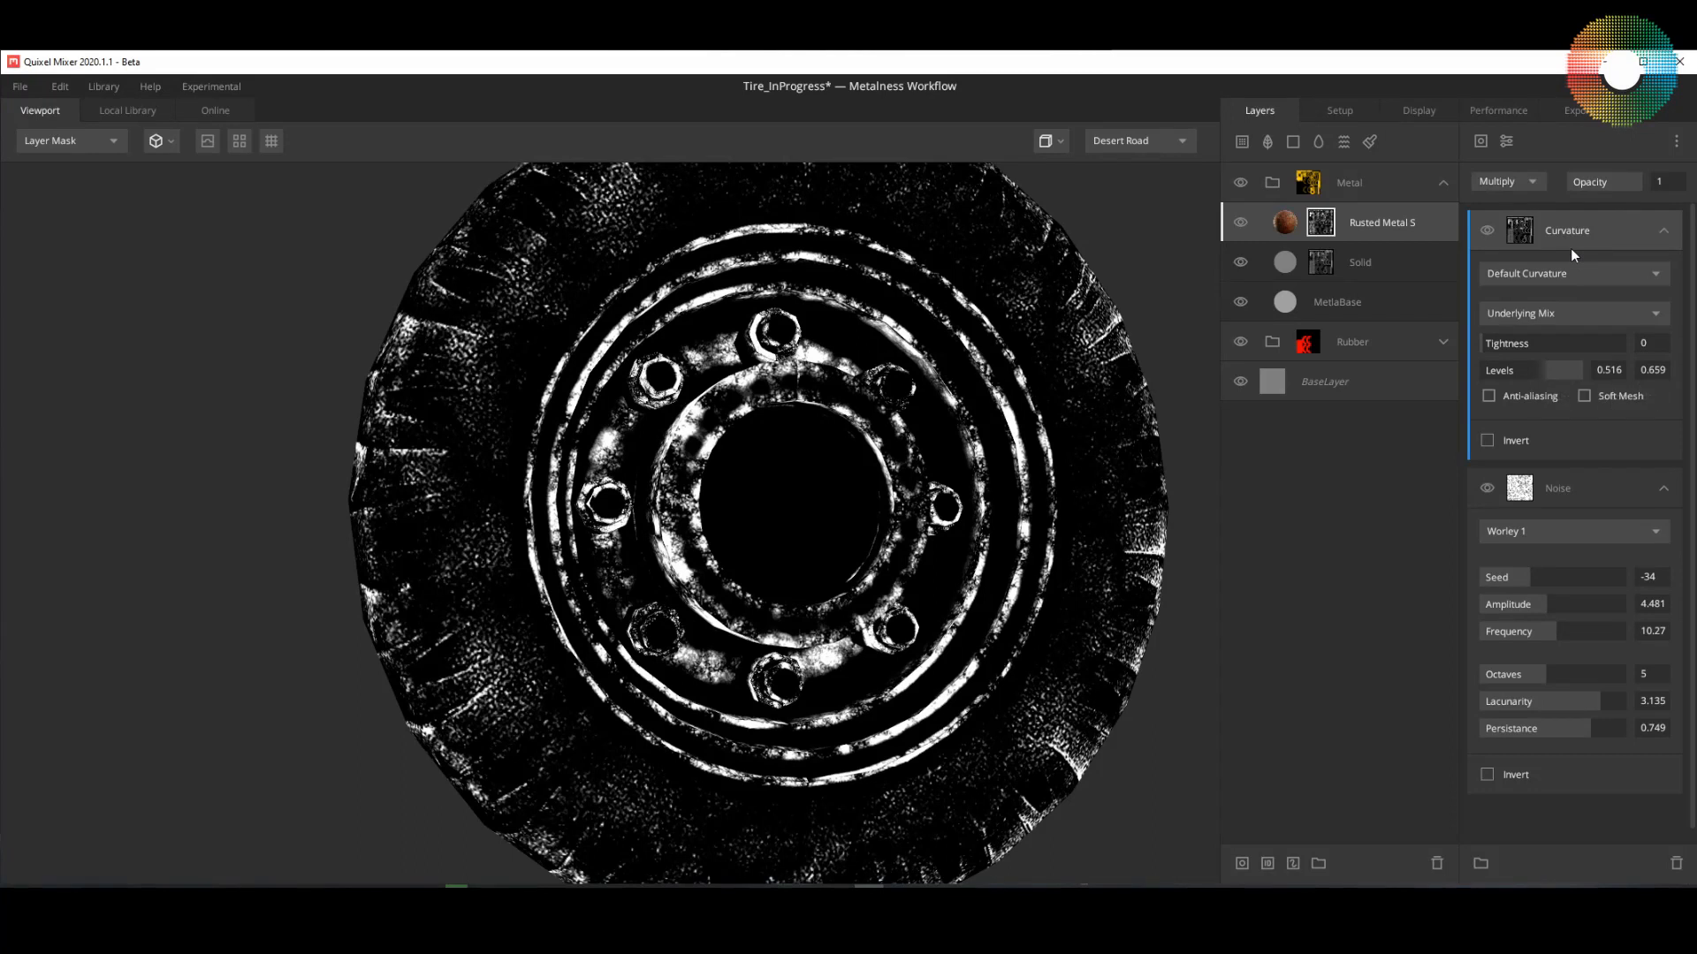
pyautogui.click(1284, 224)
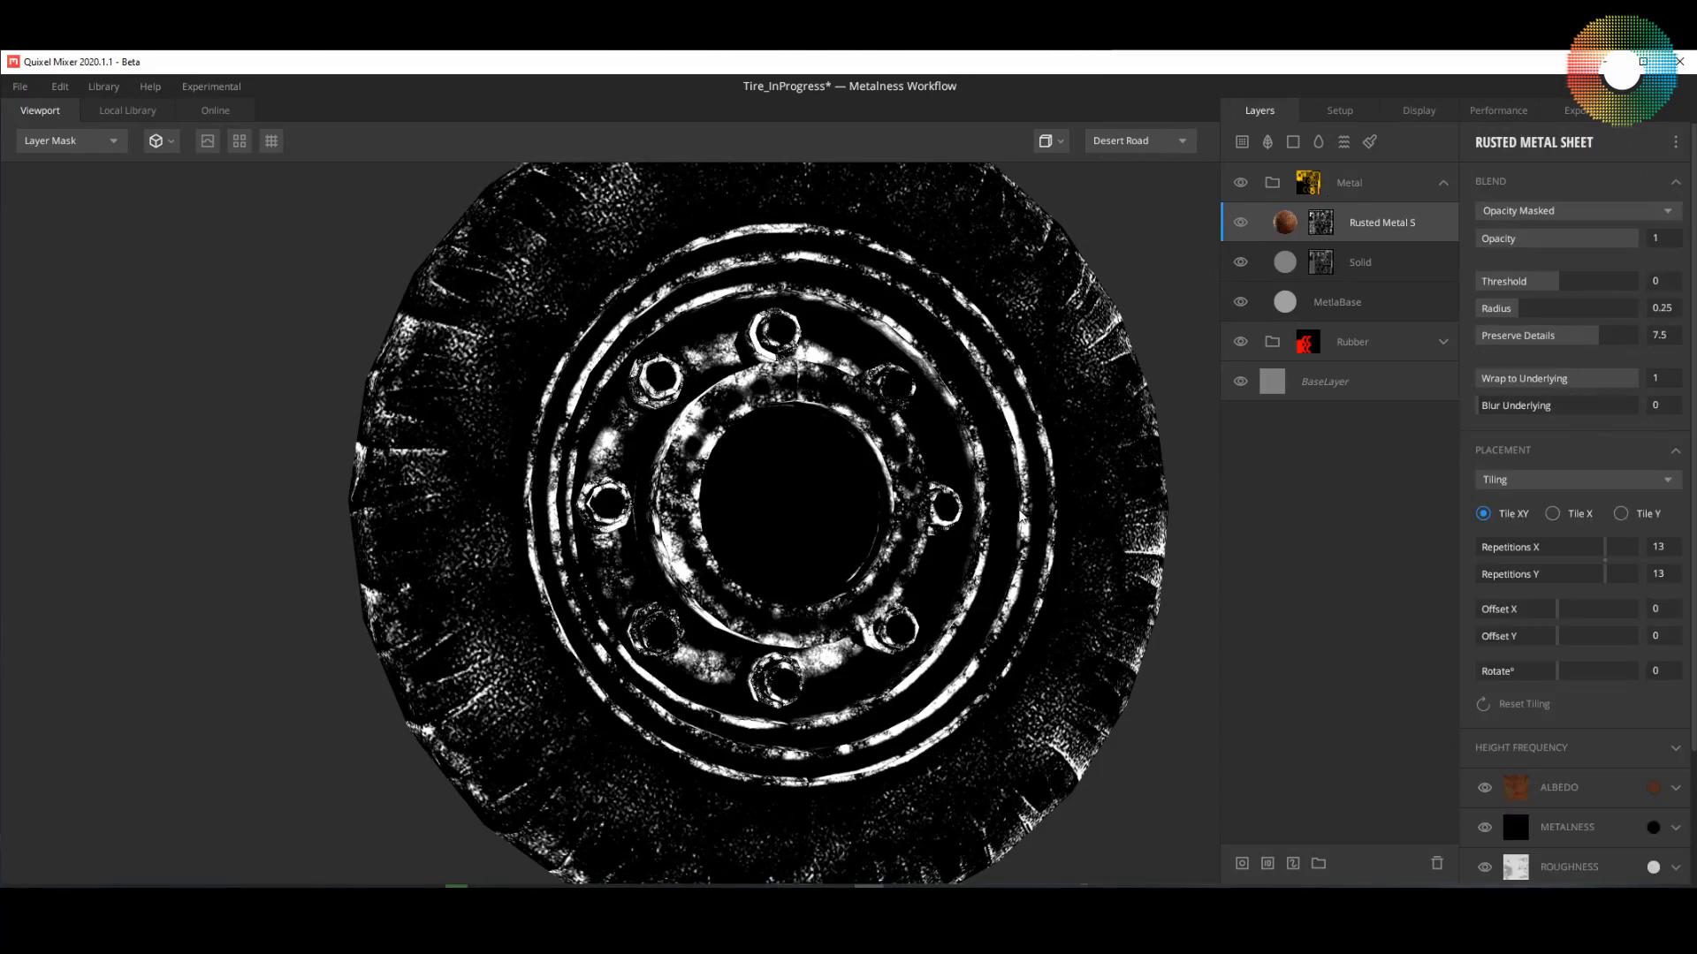
pyautogui.keyDown('alt'); pyautogui.moveTo(988, 530); pyautogui.dragTo(1030, 530); pyautogui.keyUp('alt')
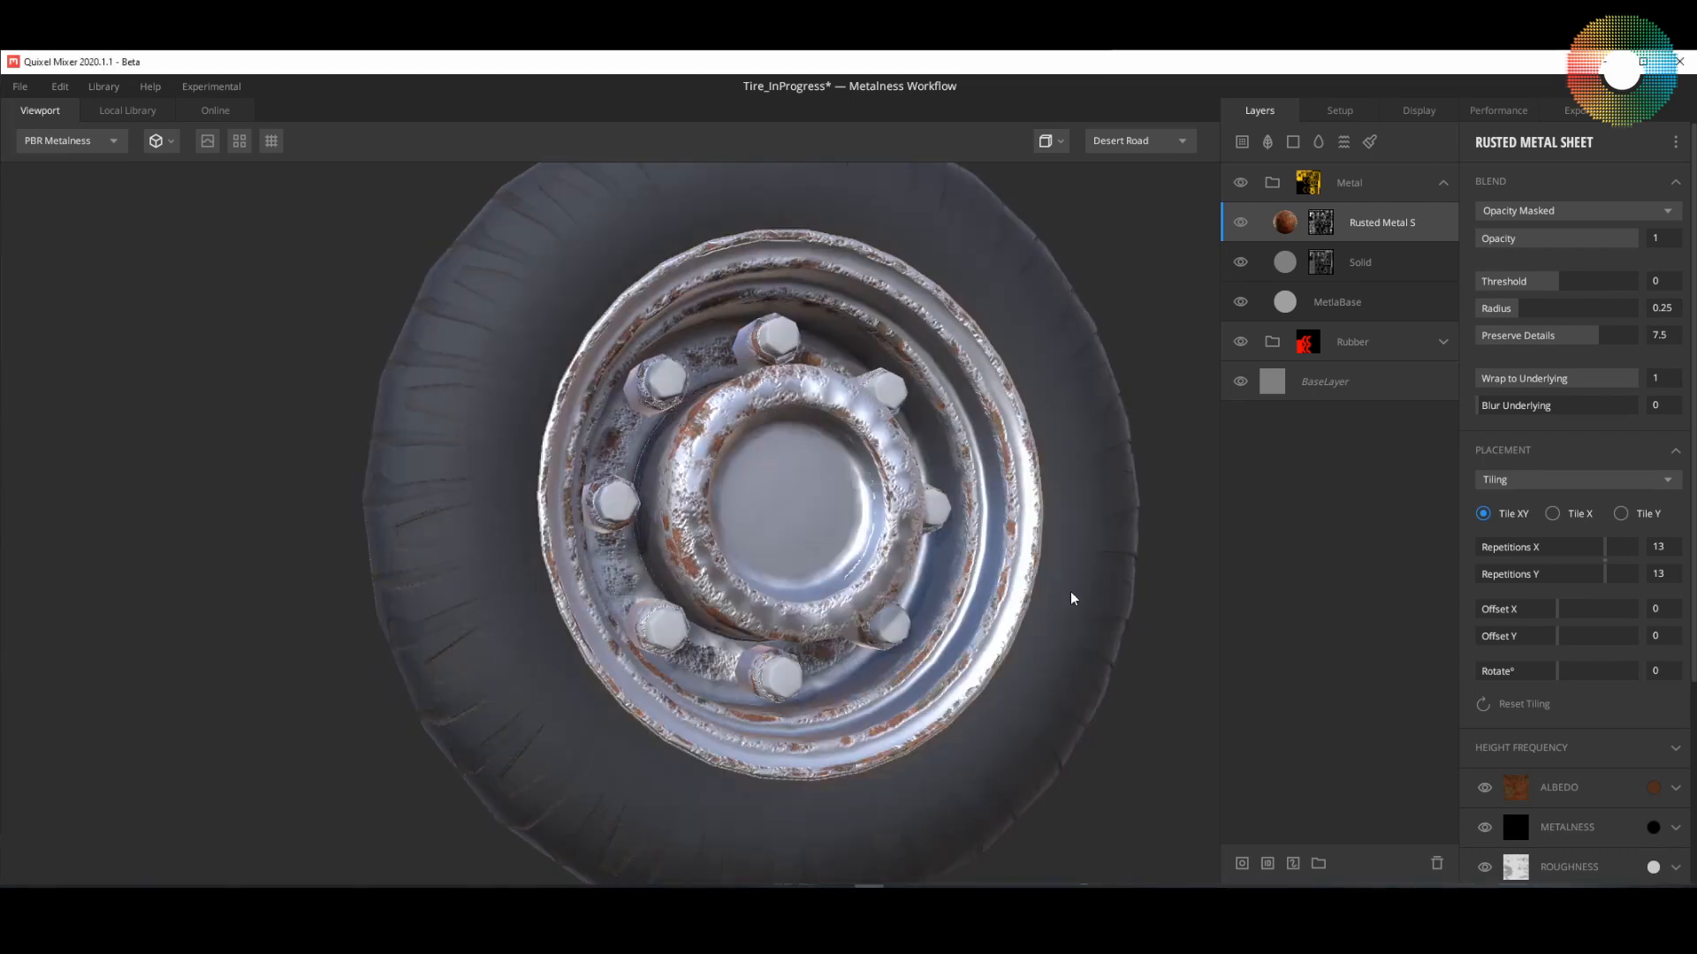
# Step: Invert the Curvature component in the Rusted Metal Sheet mask and check the result in the layer mask view
pyautogui.keyDown('alt'); pyautogui.moveTo(1072, 595); pyautogui.dragTo(1104, 680); pyautogui.keyUp('alt')
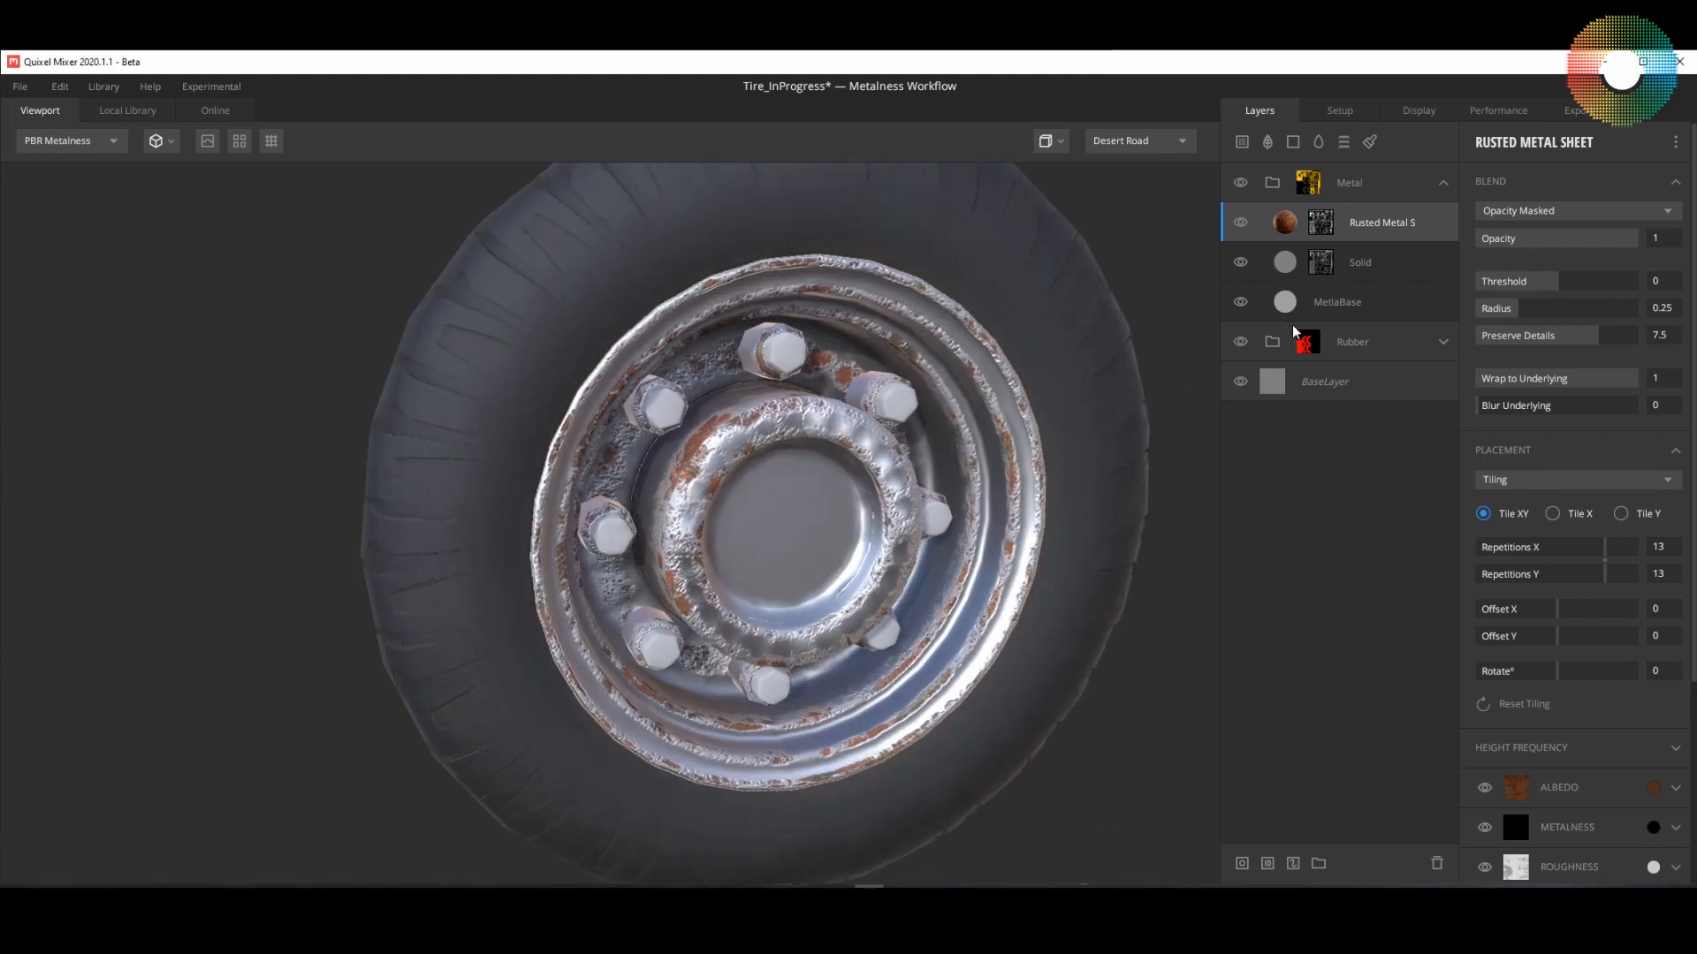
pyautogui.click(1323, 223)
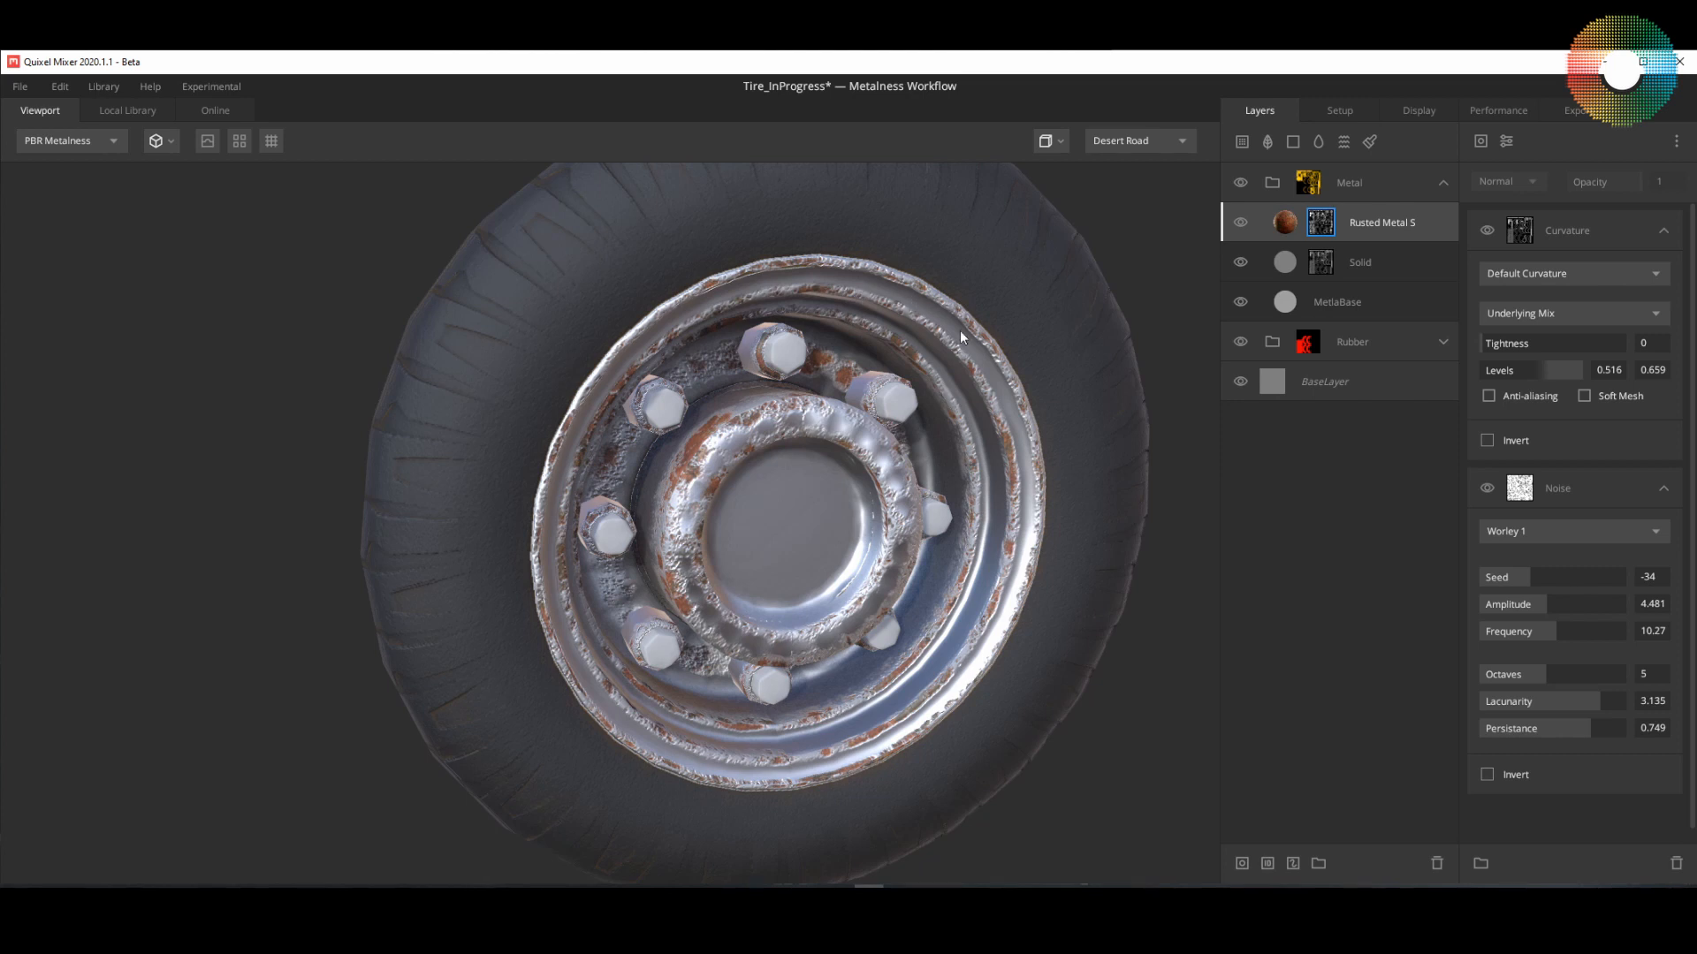
pyautogui.click(1490, 440)
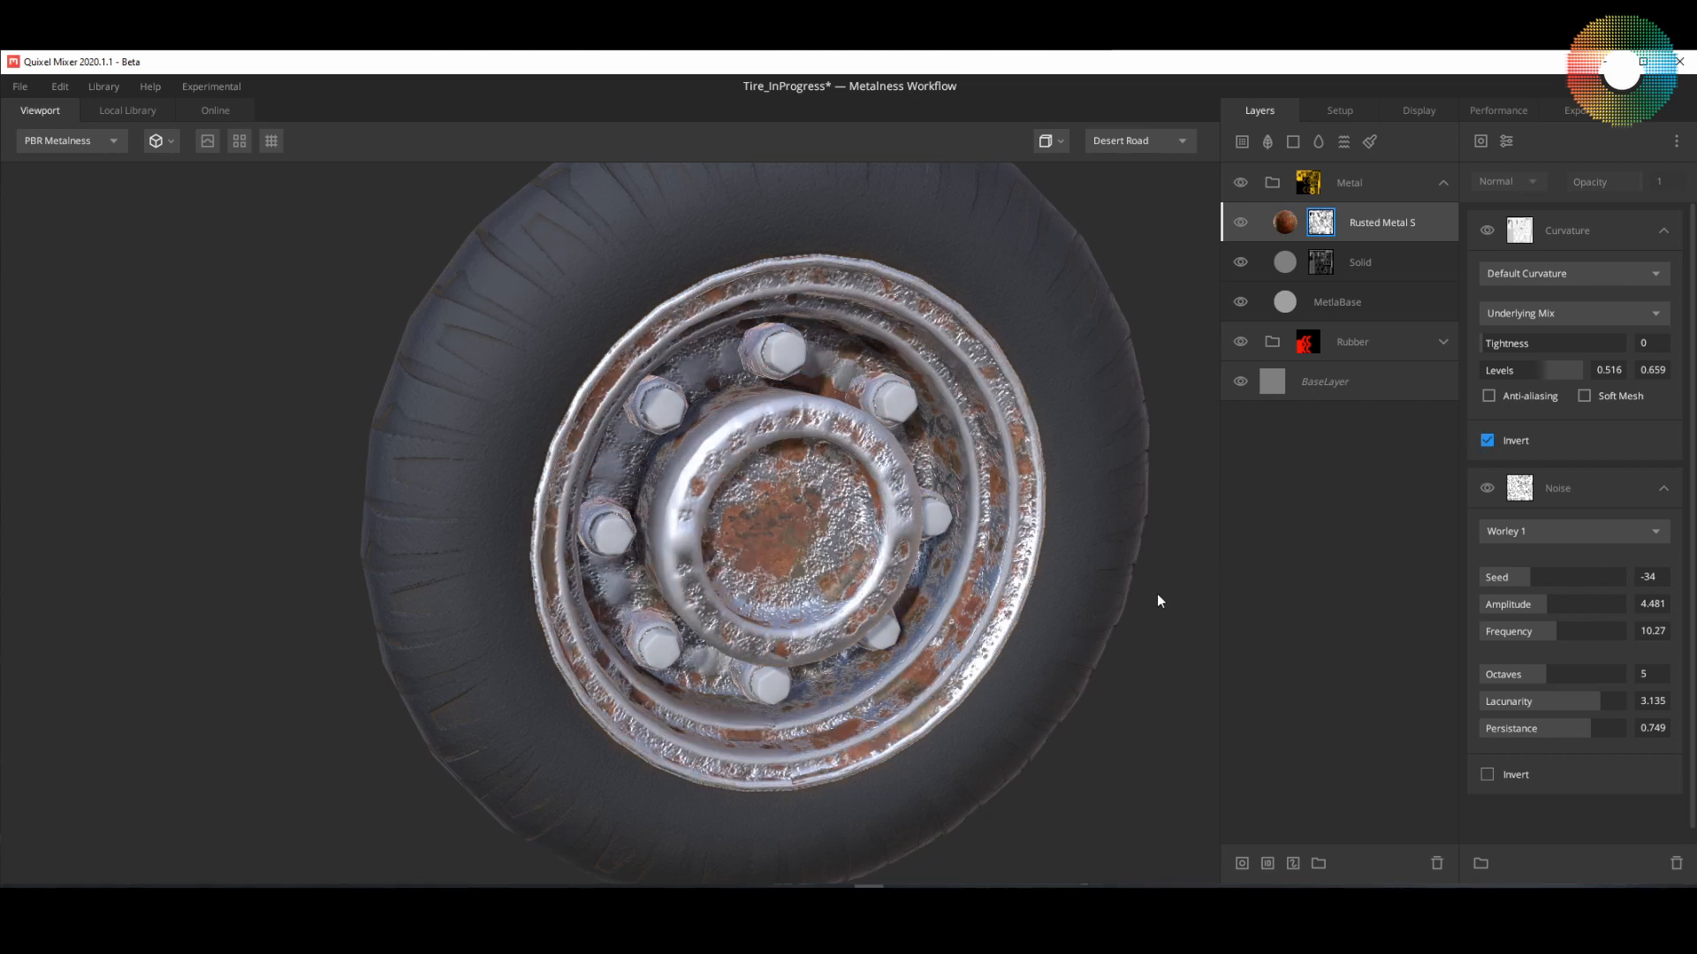
pyautogui.hotkey('shift', 'c')
pyautogui.hotkey('shift', 'c')
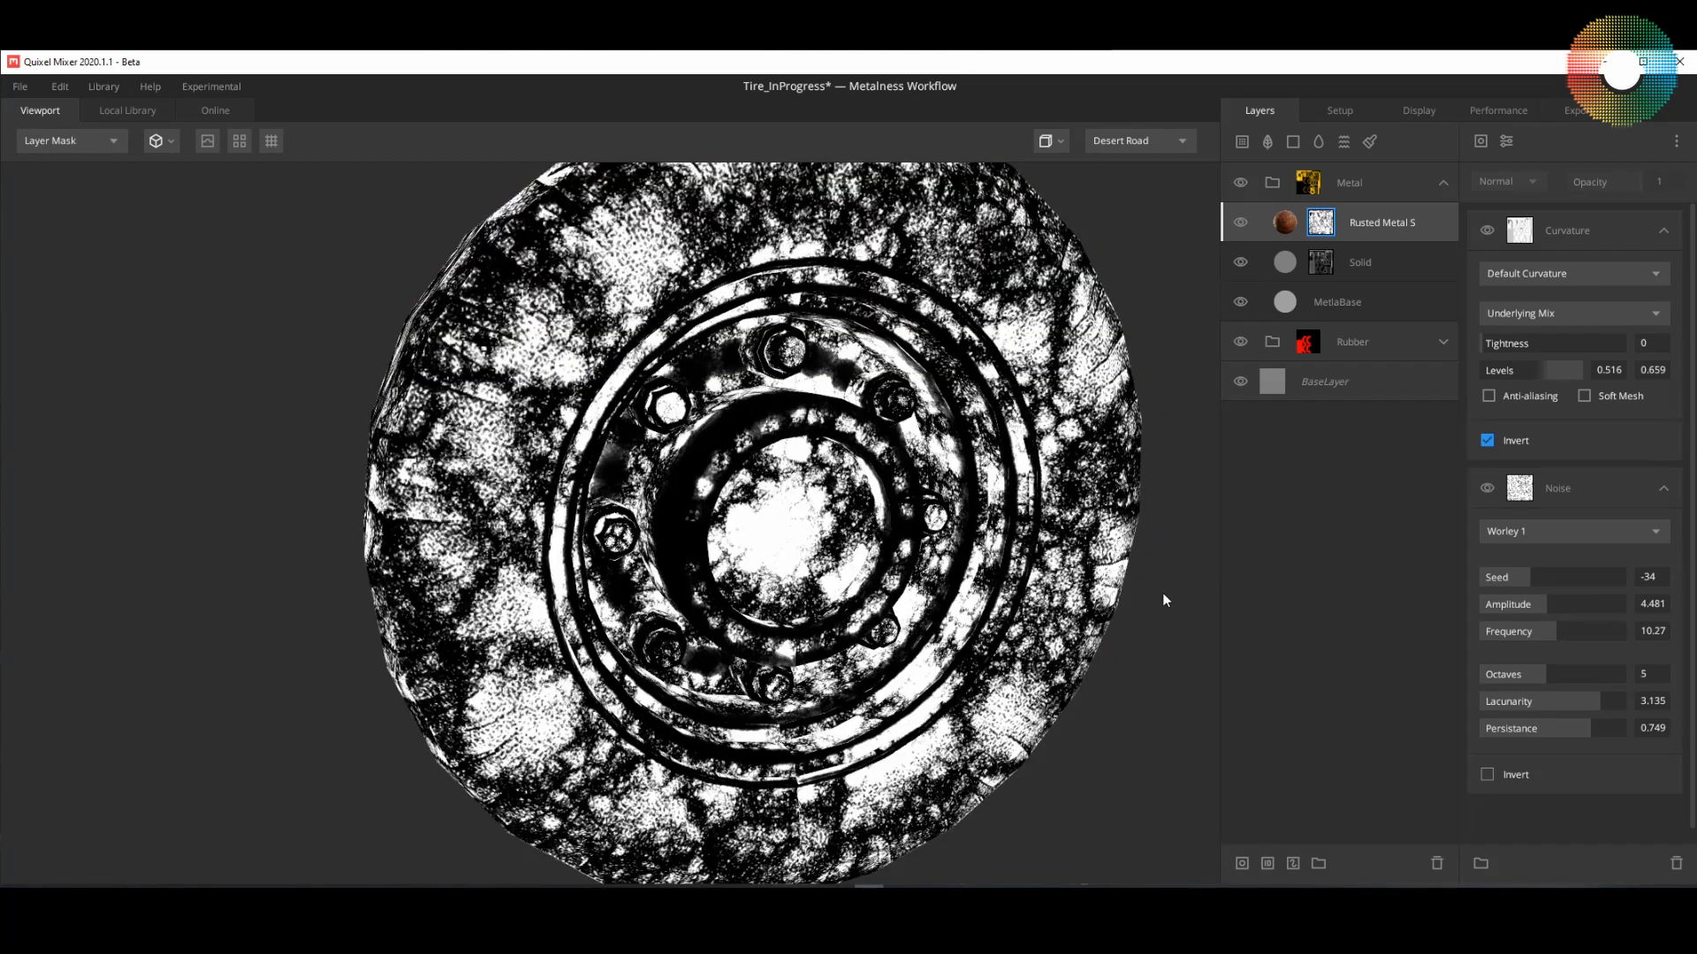
pyautogui.hotkey('shift', 'c')
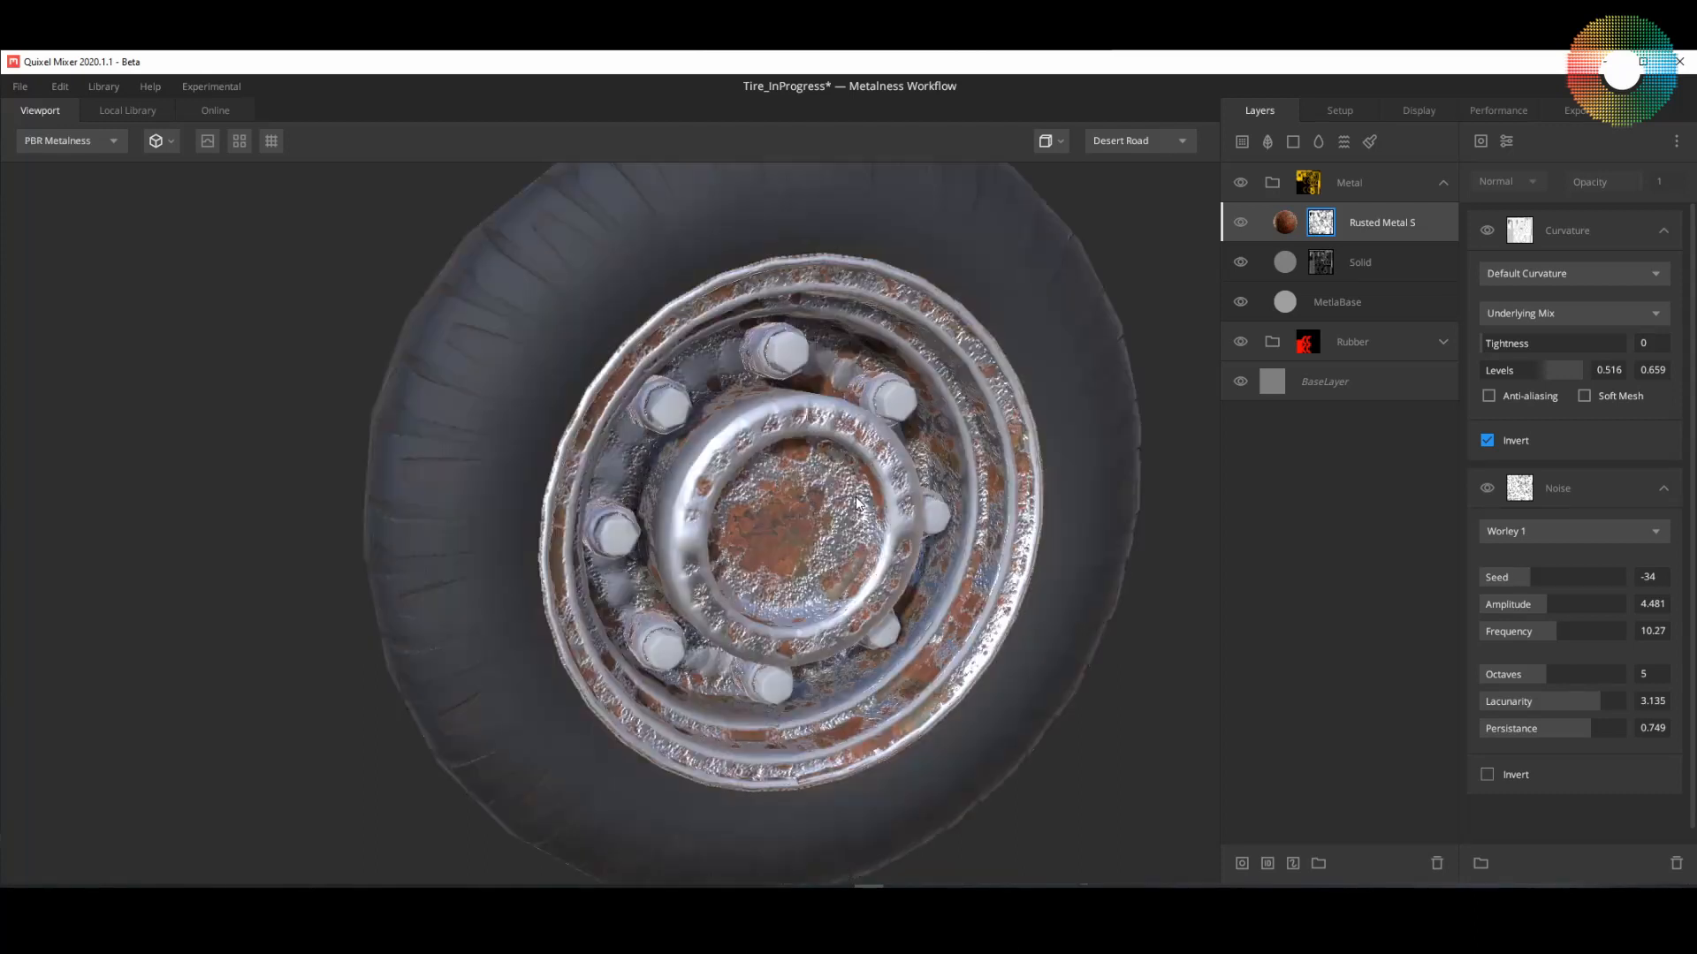
pyautogui.moveTo(984, 522); pyautogui.dragTo(1121, 502)
# Step: Invert the displacement source of the Rusted Metal Sheet layer and inspect the rust relief up close
pyautogui.click(1296, 219)
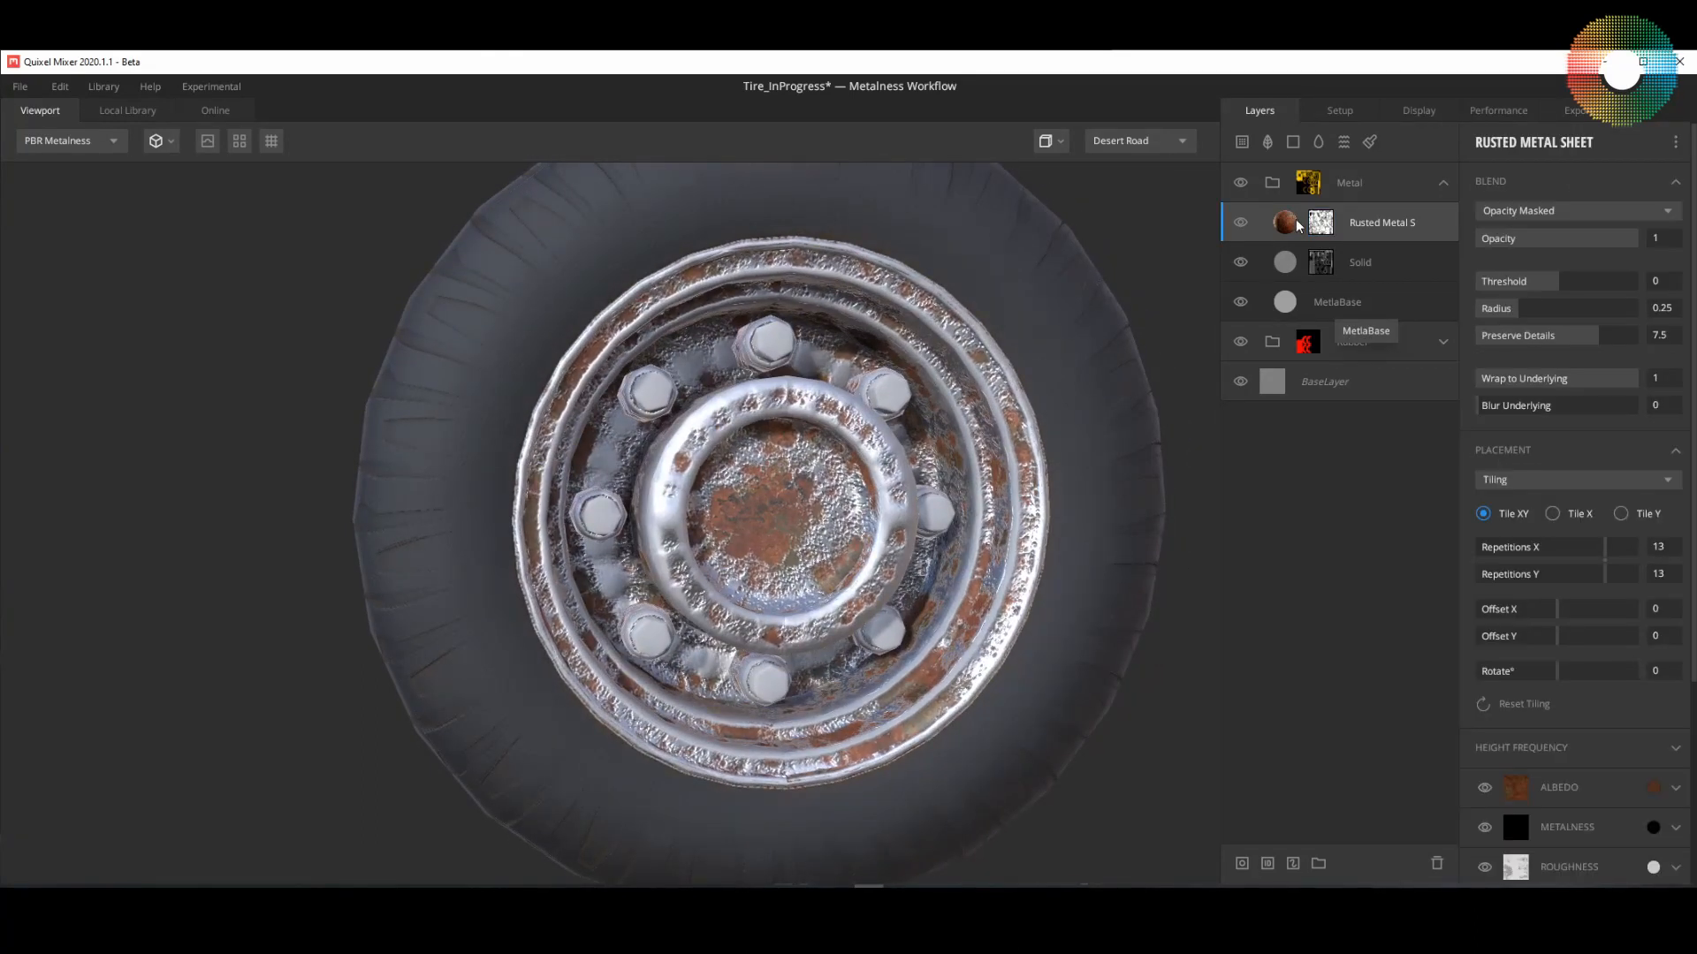
pyautogui.scroll(-3, 1569, 707)
pyautogui.scroll(-3, 1569, 707)
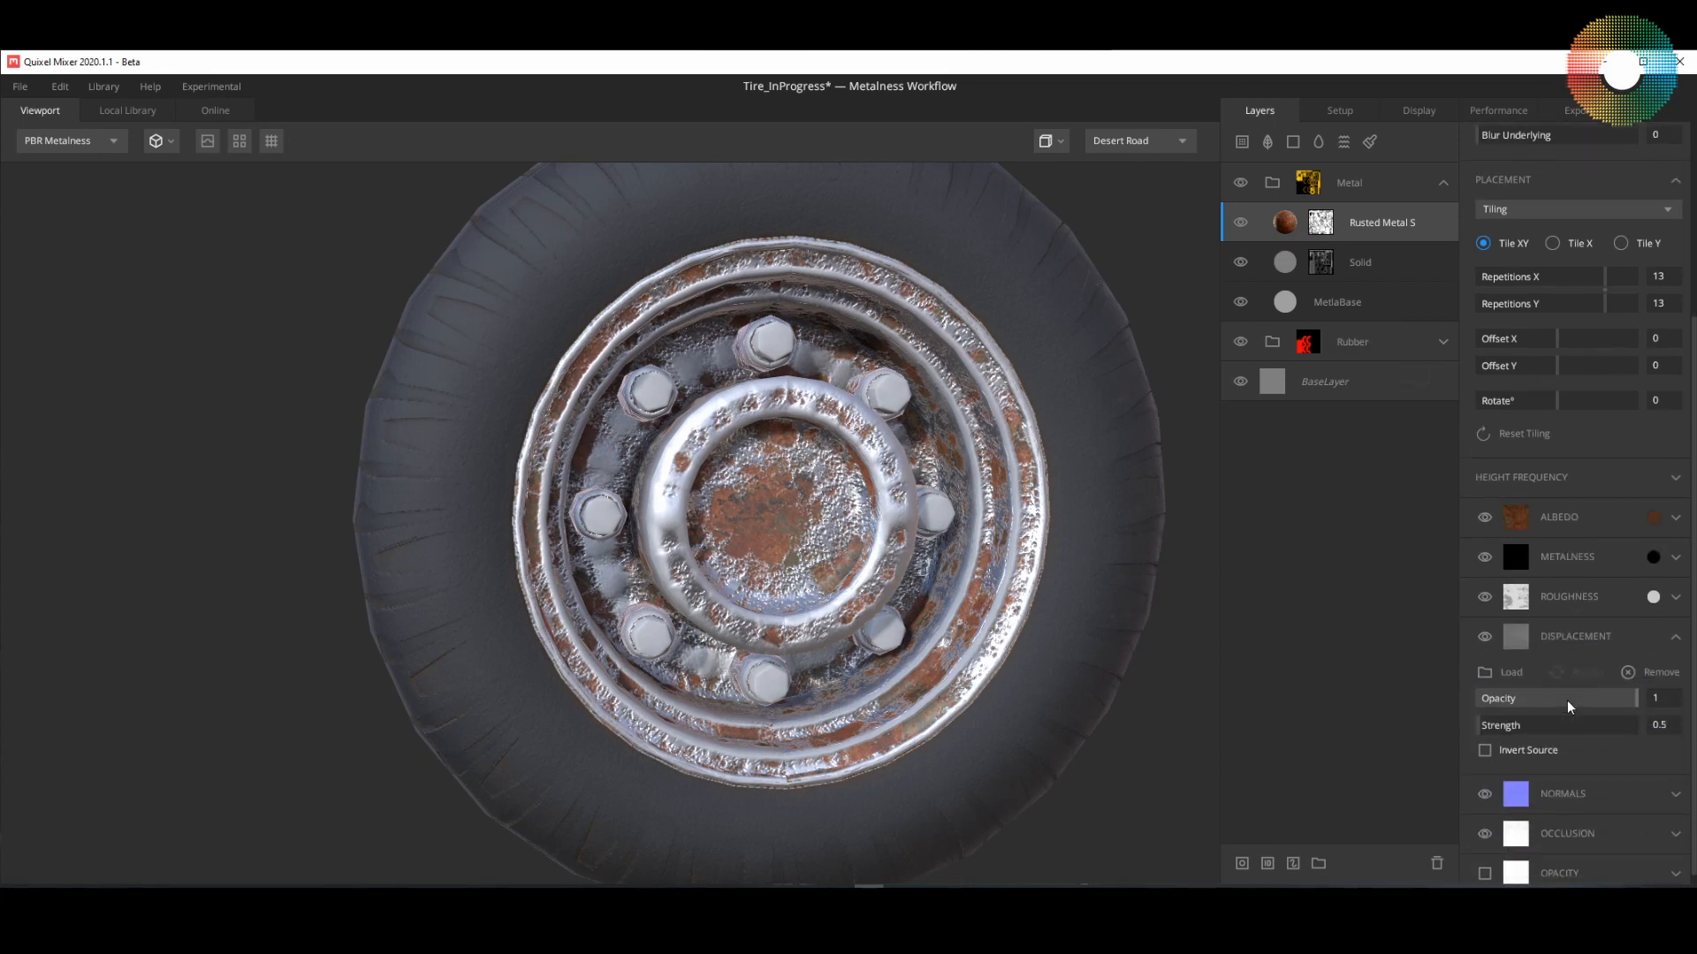
pyautogui.moveTo(869, 533); pyautogui.dragTo(902, 526)
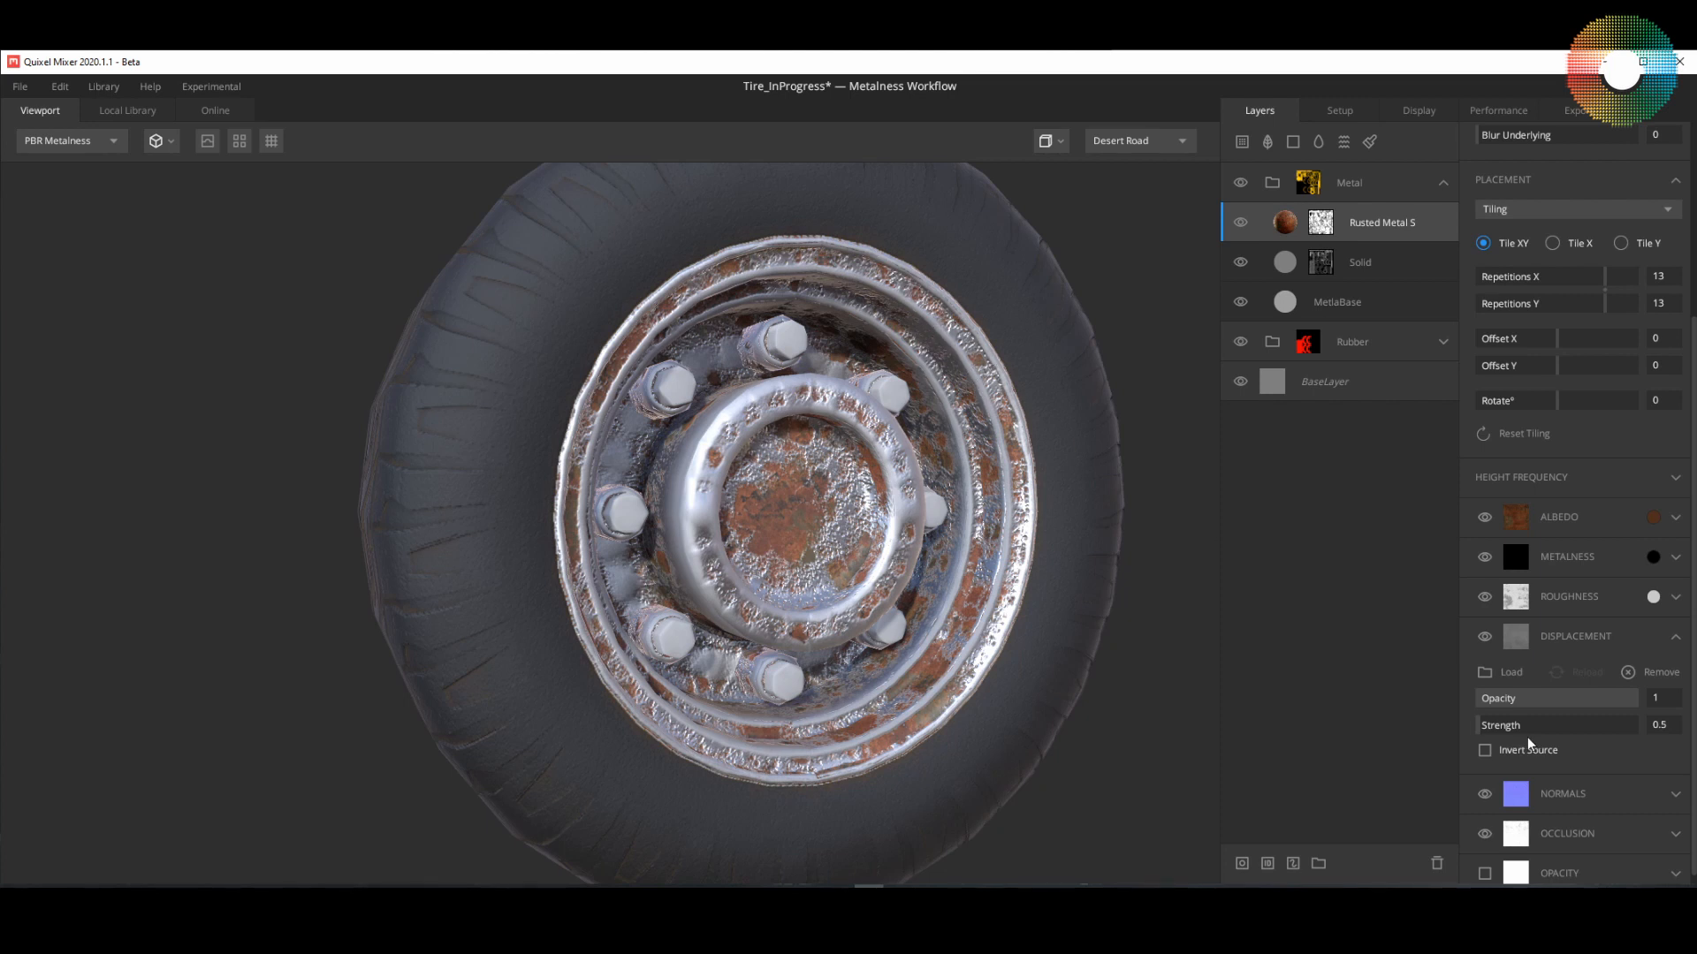
pyautogui.click(1485, 751)
pyautogui.moveTo(931, 693); pyautogui.dragTo(963, 689)
pyautogui.scroll(2, 965, 509)
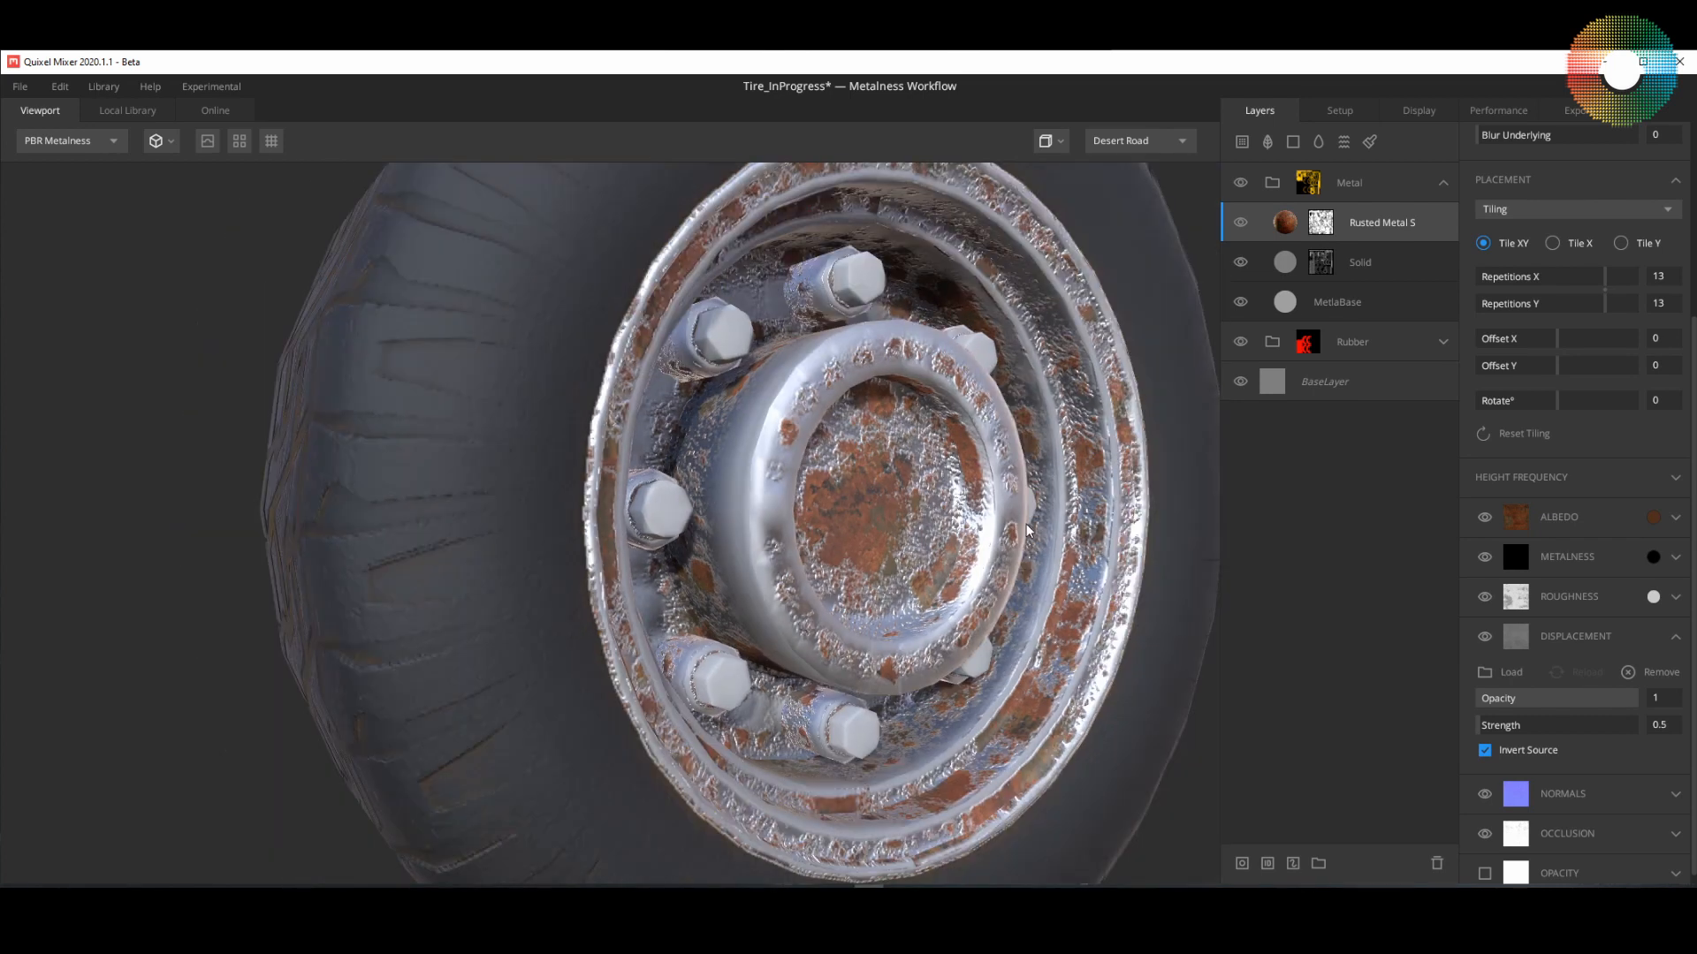
pyautogui.moveTo(1027, 530); pyautogui.dragTo(930, 543)
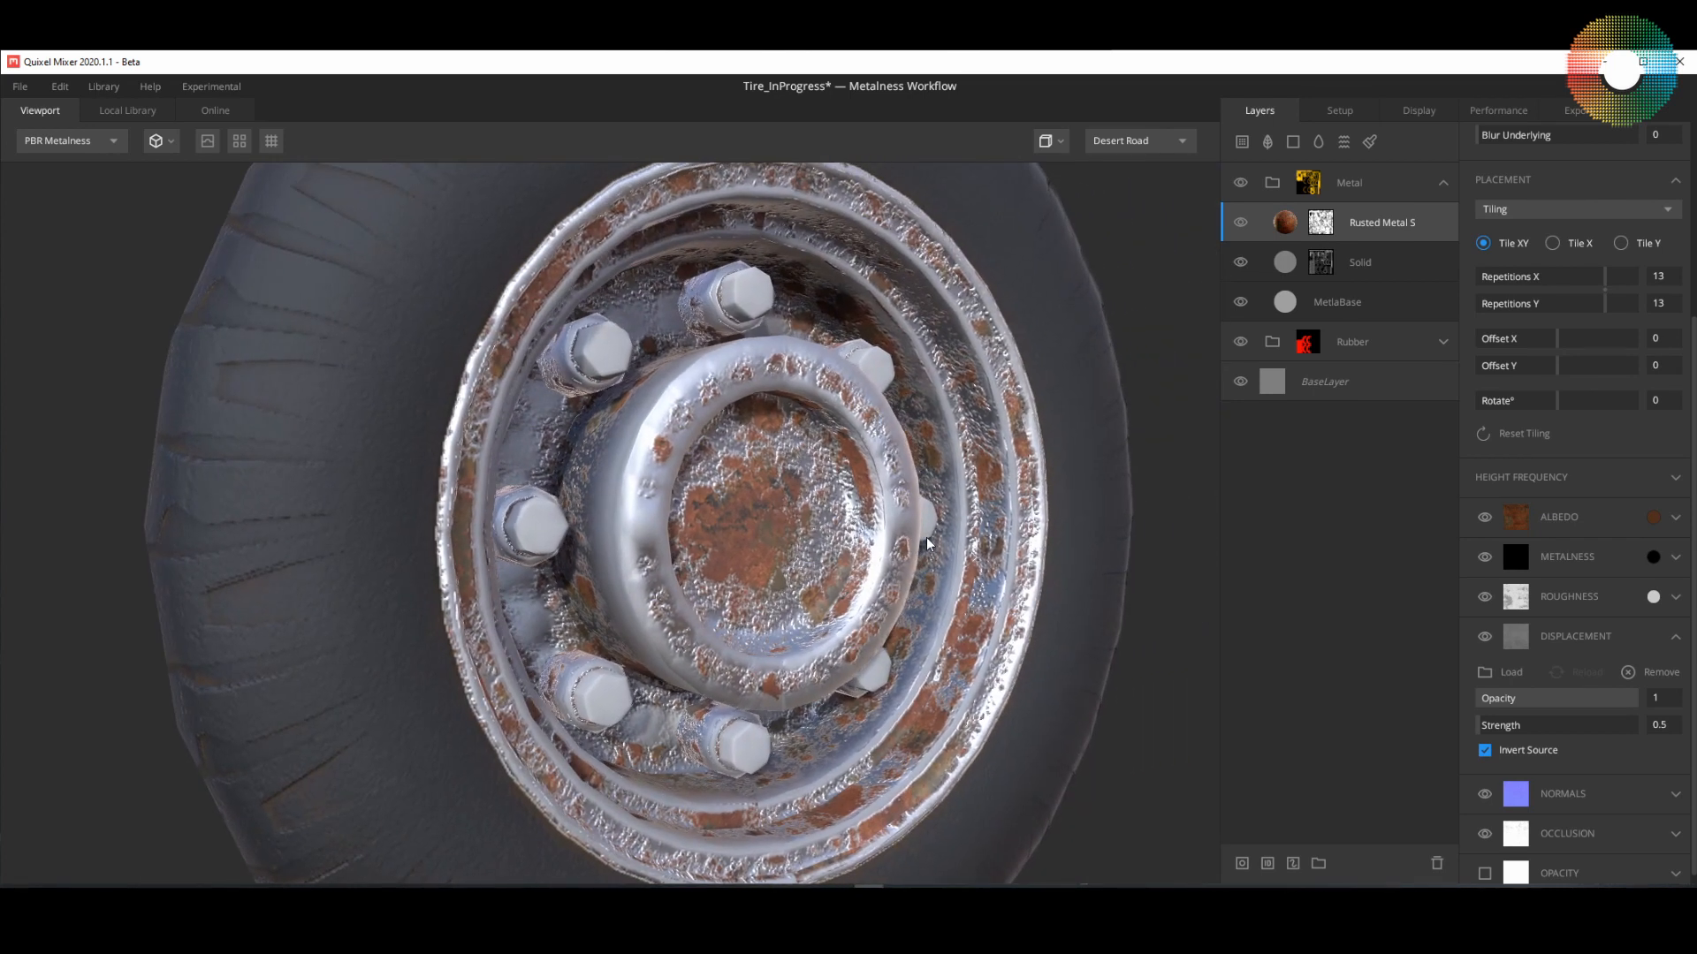
# Step: Set the Rusted Metal Sheet layer's displacement strength to 0.1
pyautogui.doubleClick(1660, 725)
pyautogui.write('0.5')
pyautogui.press('Return')
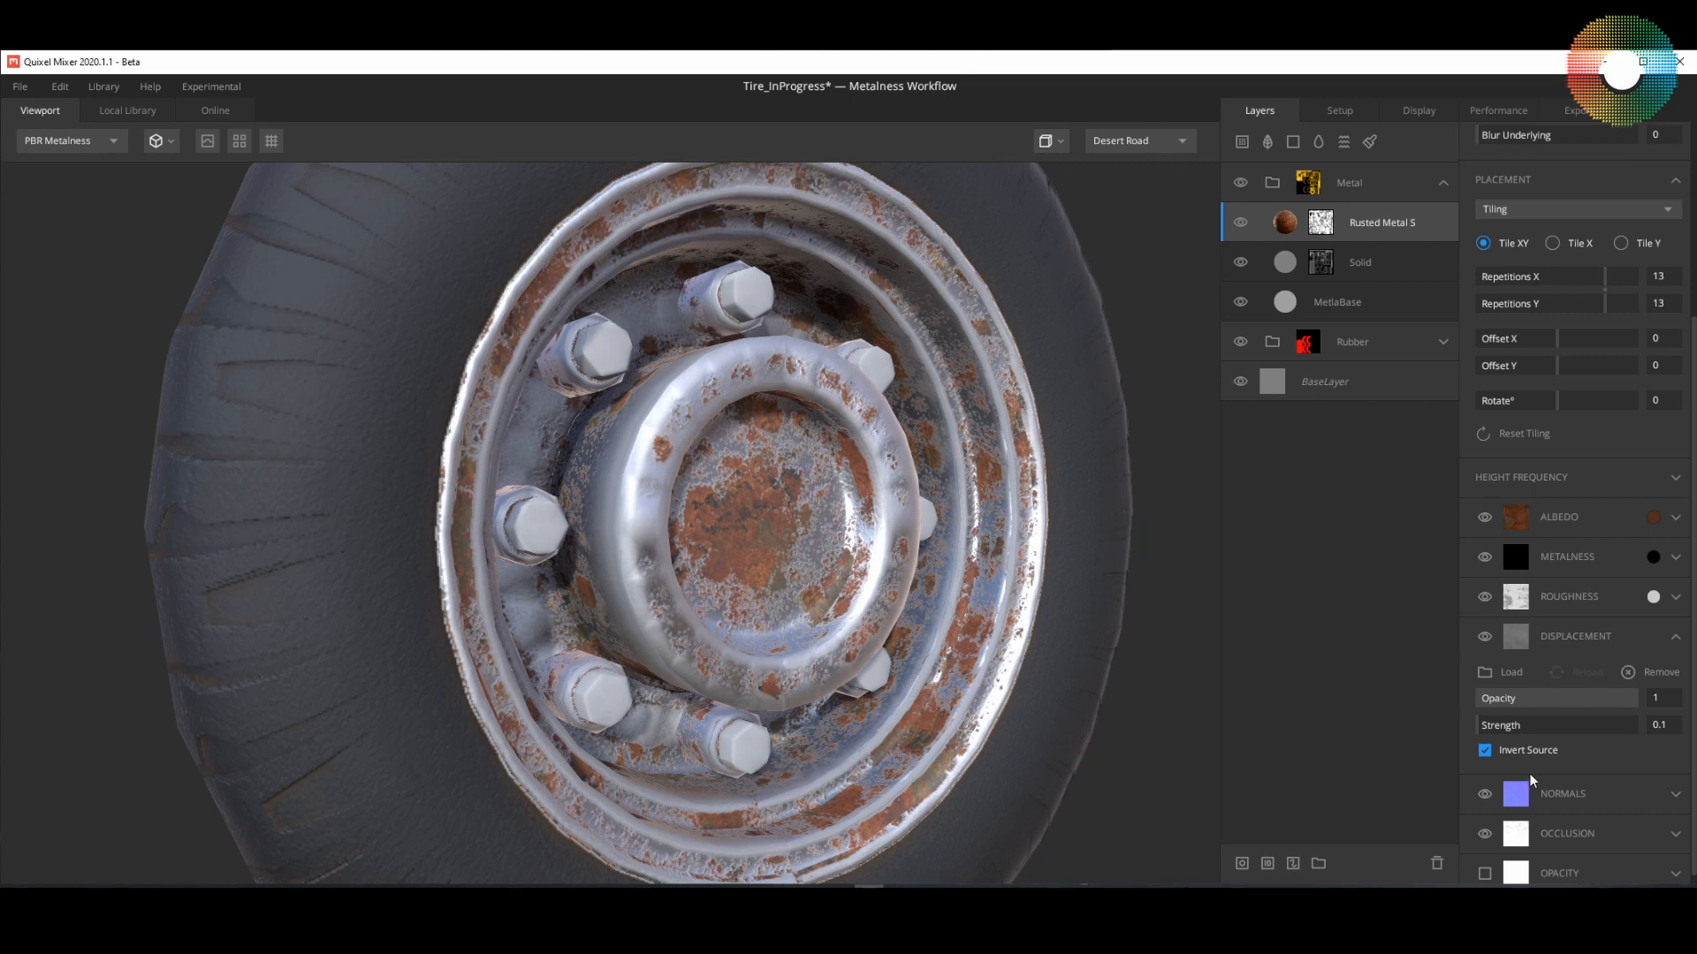
pyautogui.moveTo(966, 783); pyautogui.dragTo(1023, 698)
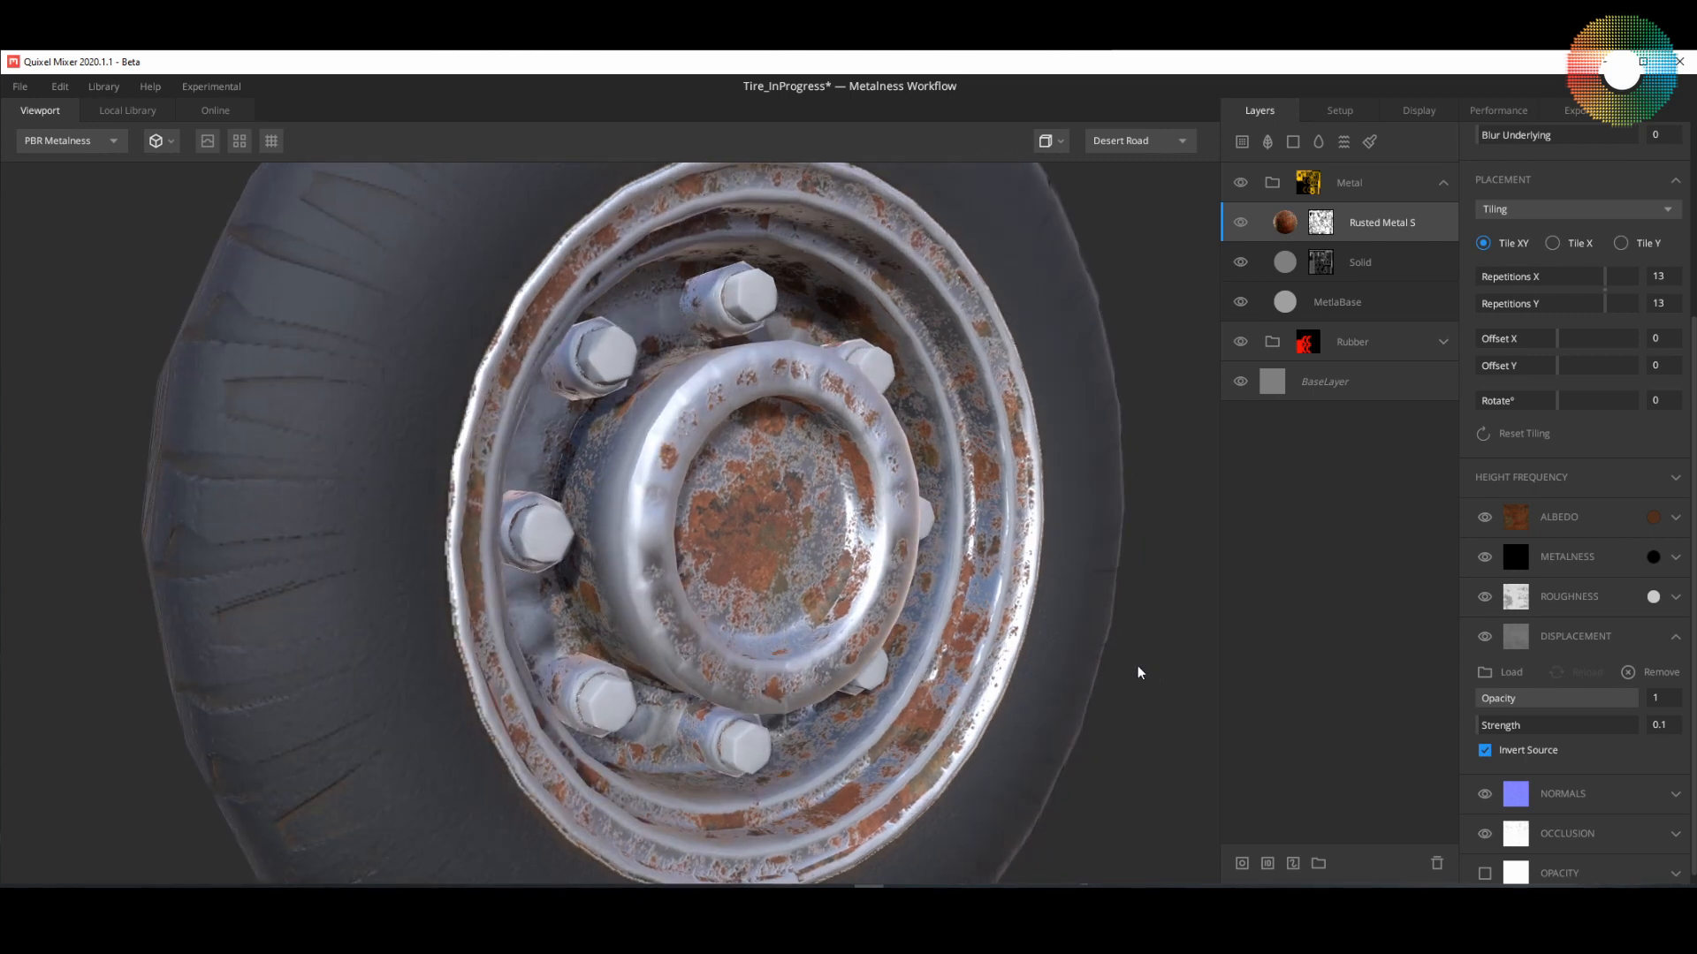
# Step: Examine the rust on both sides of the wheel from different angles and under different lighting directions
pyautogui.moveTo(1139, 673); pyautogui.dragTo(1041, 686)
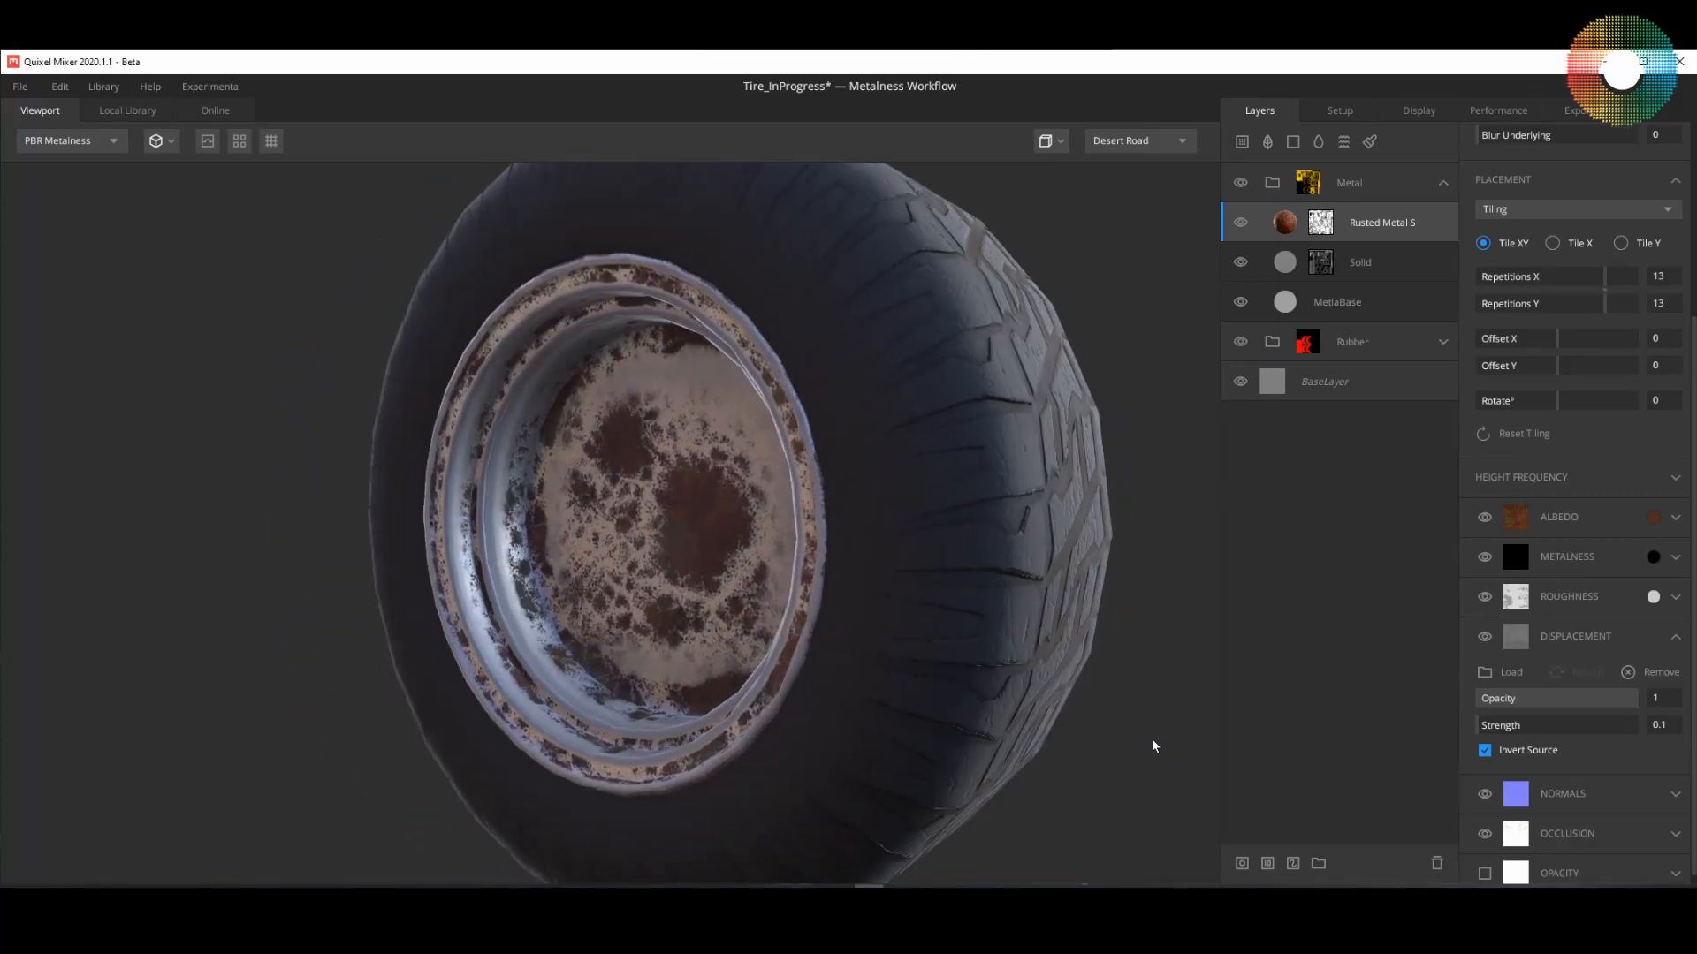
pyautogui.keyDown('shift'); pyautogui.moveTo(1152, 746); pyautogui.dragTo(394, 772, button='right'); pyautogui.keyUp('shift')
pyautogui.keyDown('shift'); pyautogui.moveTo(1148, 742); pyautogui.dragTo(198, 771, button='right'); pyautogui.keyUp('shift')
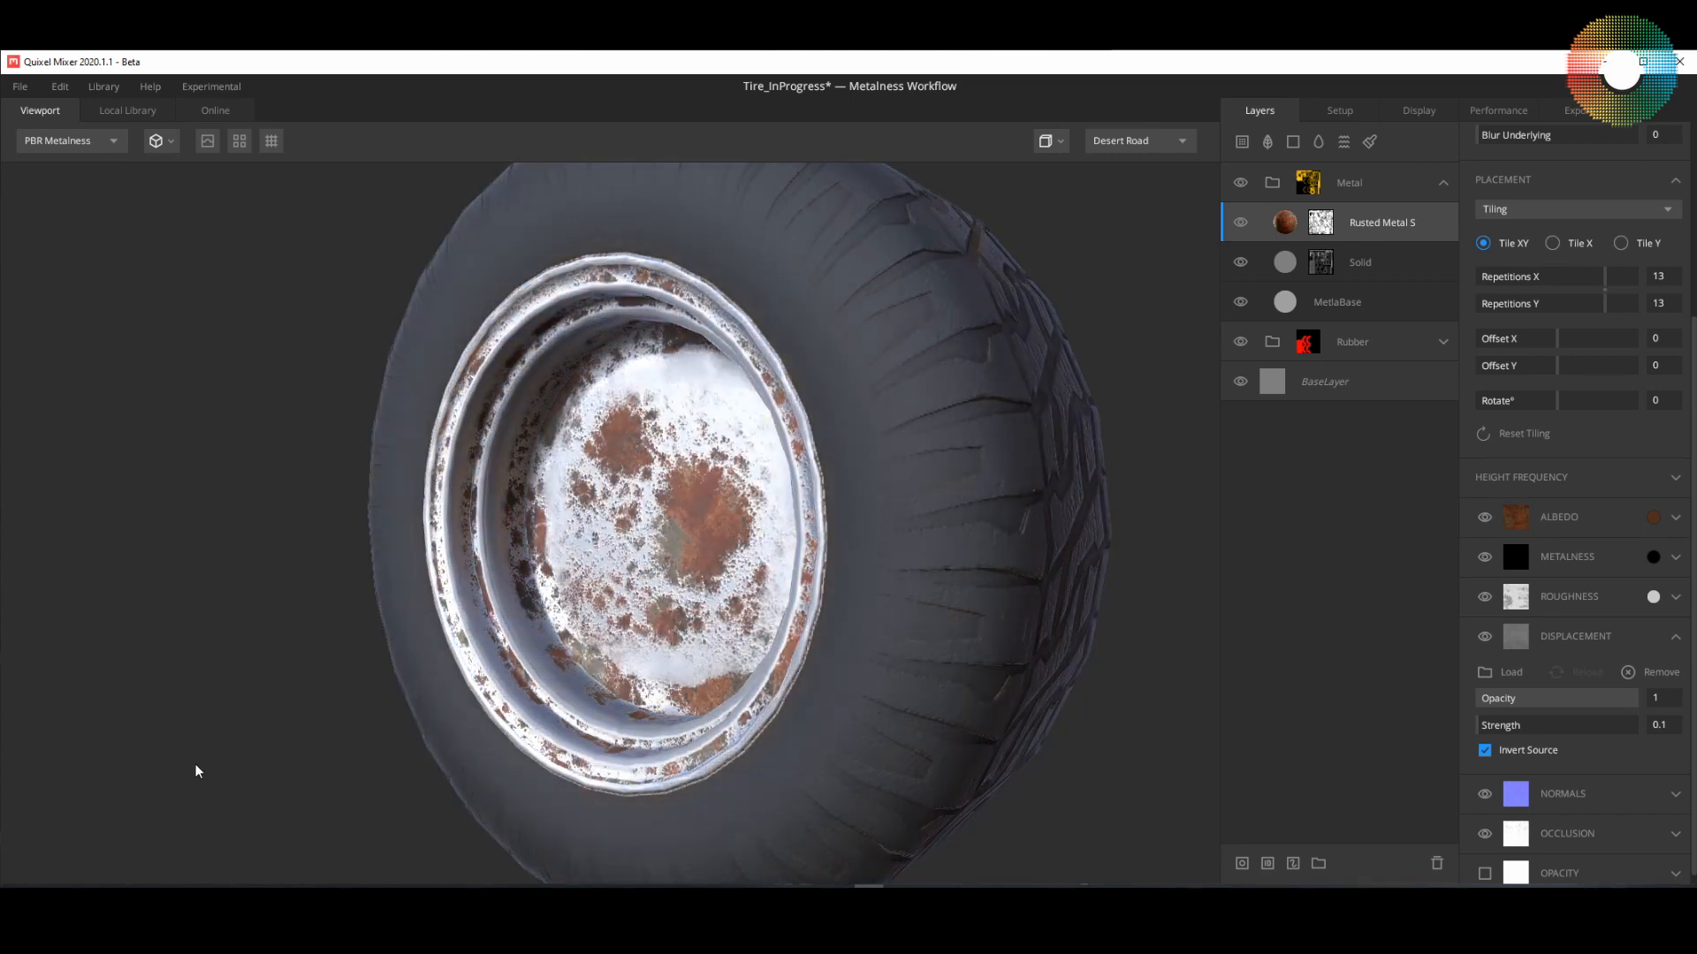
pyautogui.moveTo(1128, 769)
pyautogui.keyDown('shift'); pyautogui.mouseDown(button='right')
pyautogui.moveTo(780, 769)
pyautogui.moveTo(1098, 750)
pyautogui.moveTo(1067, 771)
pyautogui.mouseUp(button='right'); pyautogui.keyUp('shift')
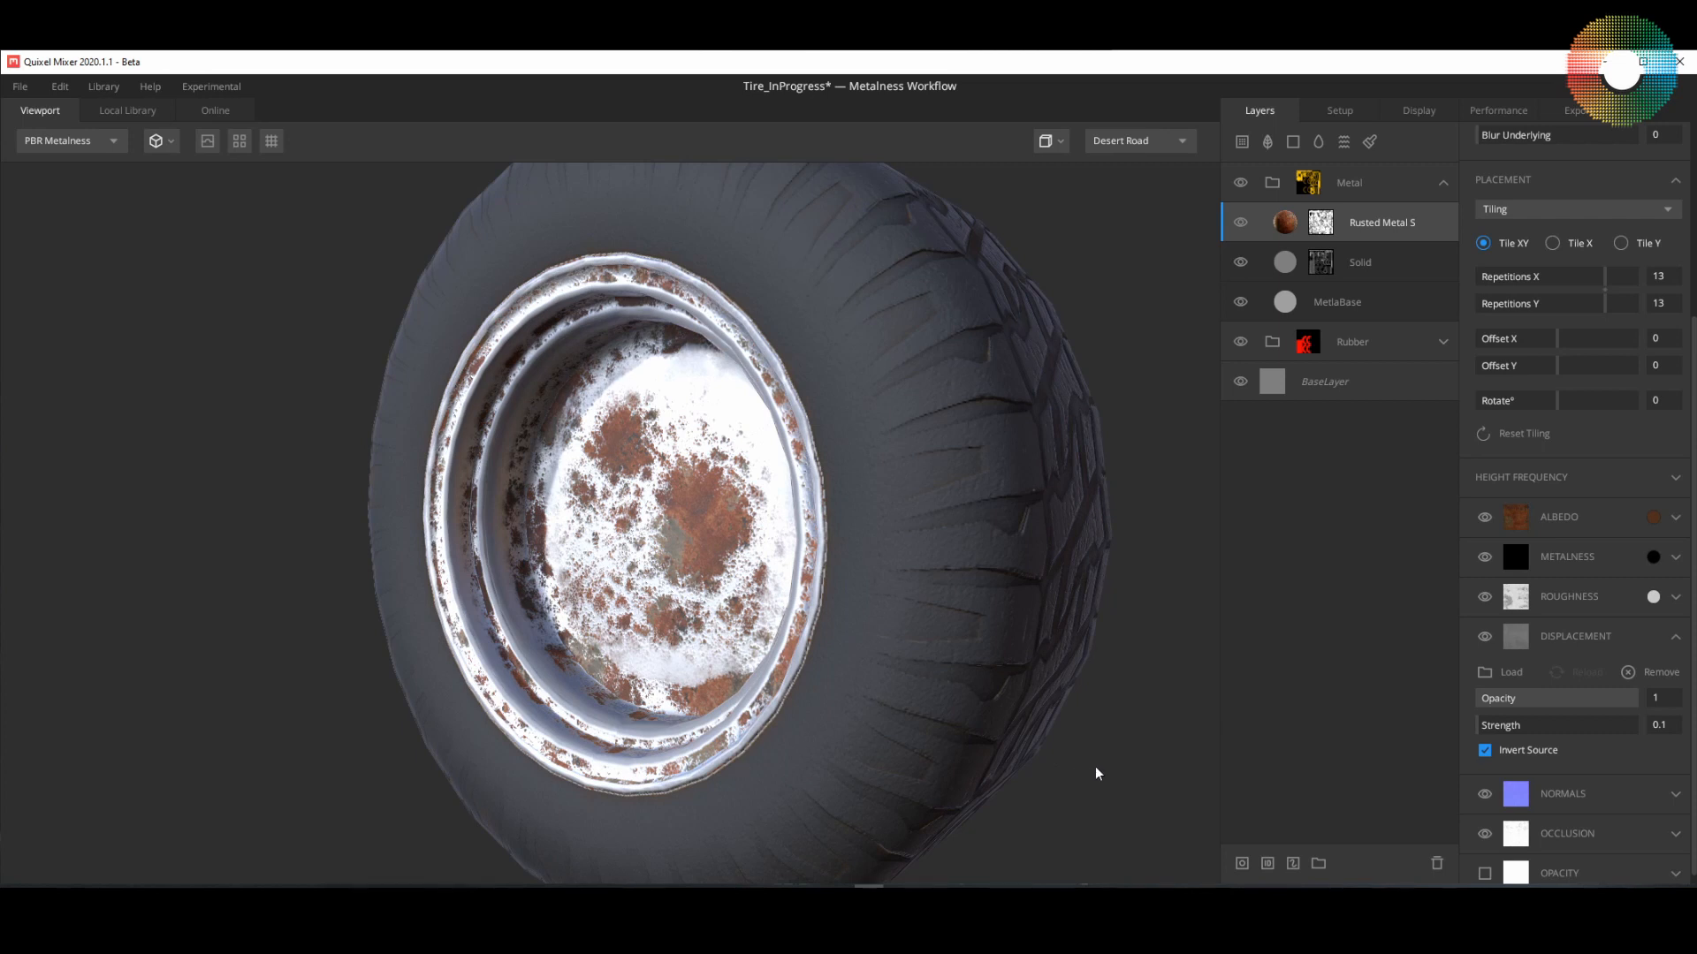
pyautogui.moveTo(1095, 773); pyautogui.dragTo(963, 758)
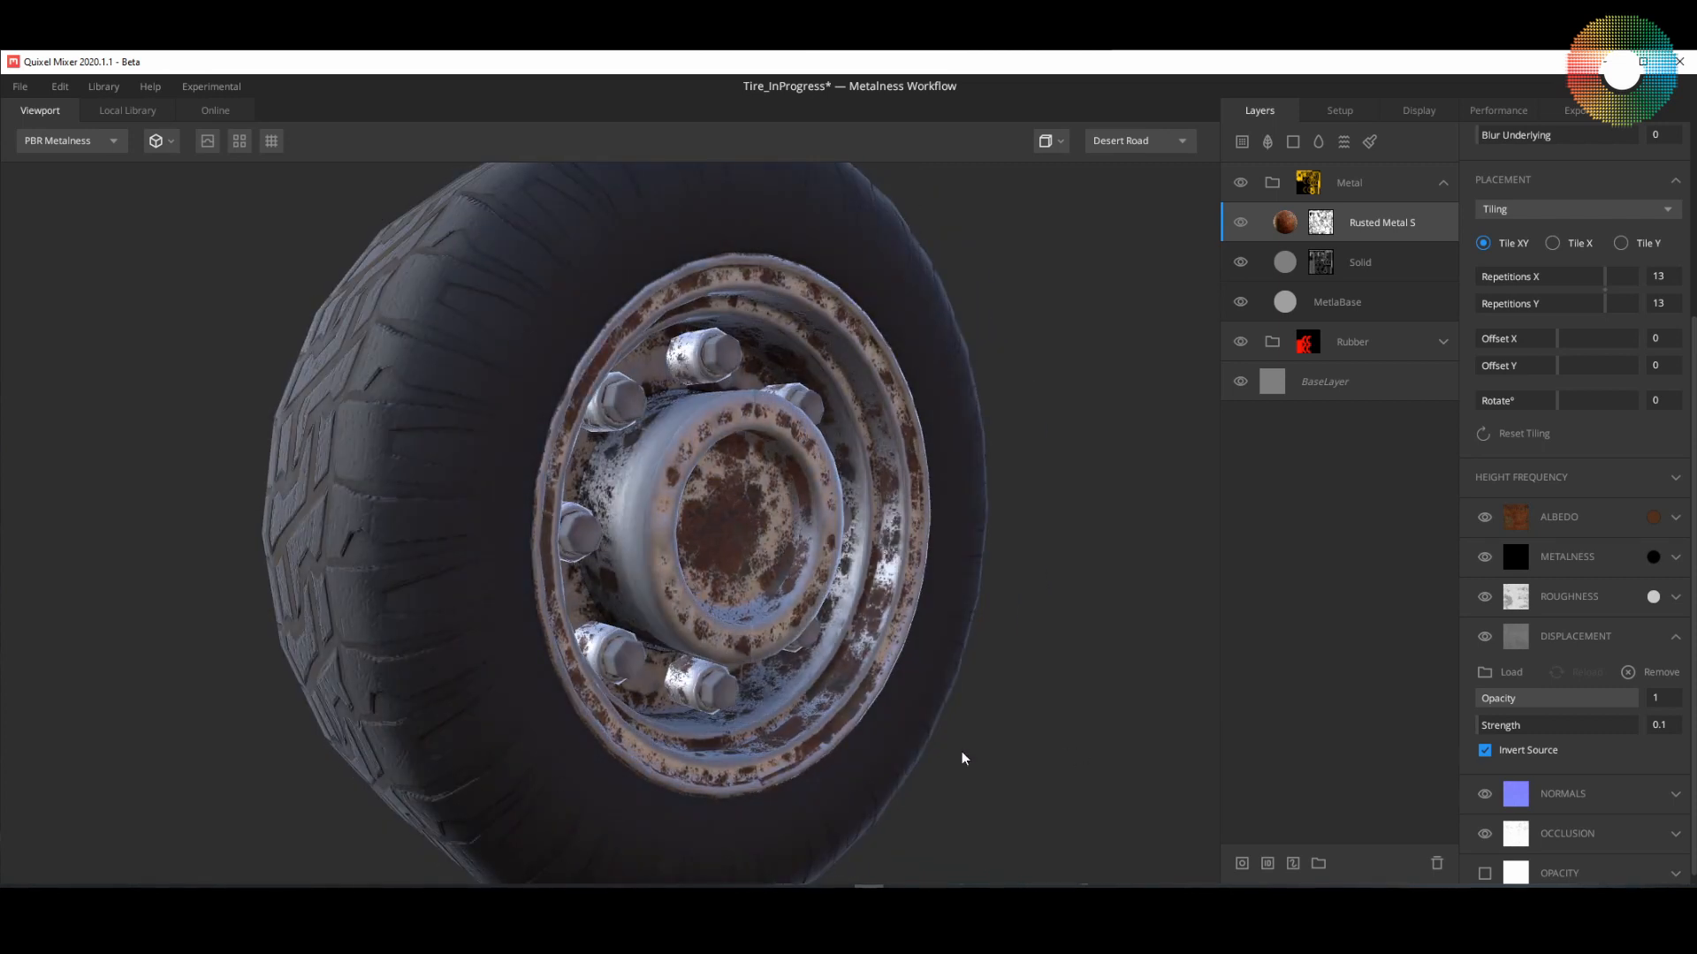
pyautogui.moveTo(963, 758)
pyautogui.keyDown('shift'); pyautogui.mouseDown(button='right')
pyautogui.moveTo(522, 787)
pyautogui.moveTo(992, 746)
pyautogui.moveTo(664, 778)
pyautogui.mouseUp(button='right'); pyautogui.keyUp('shift')
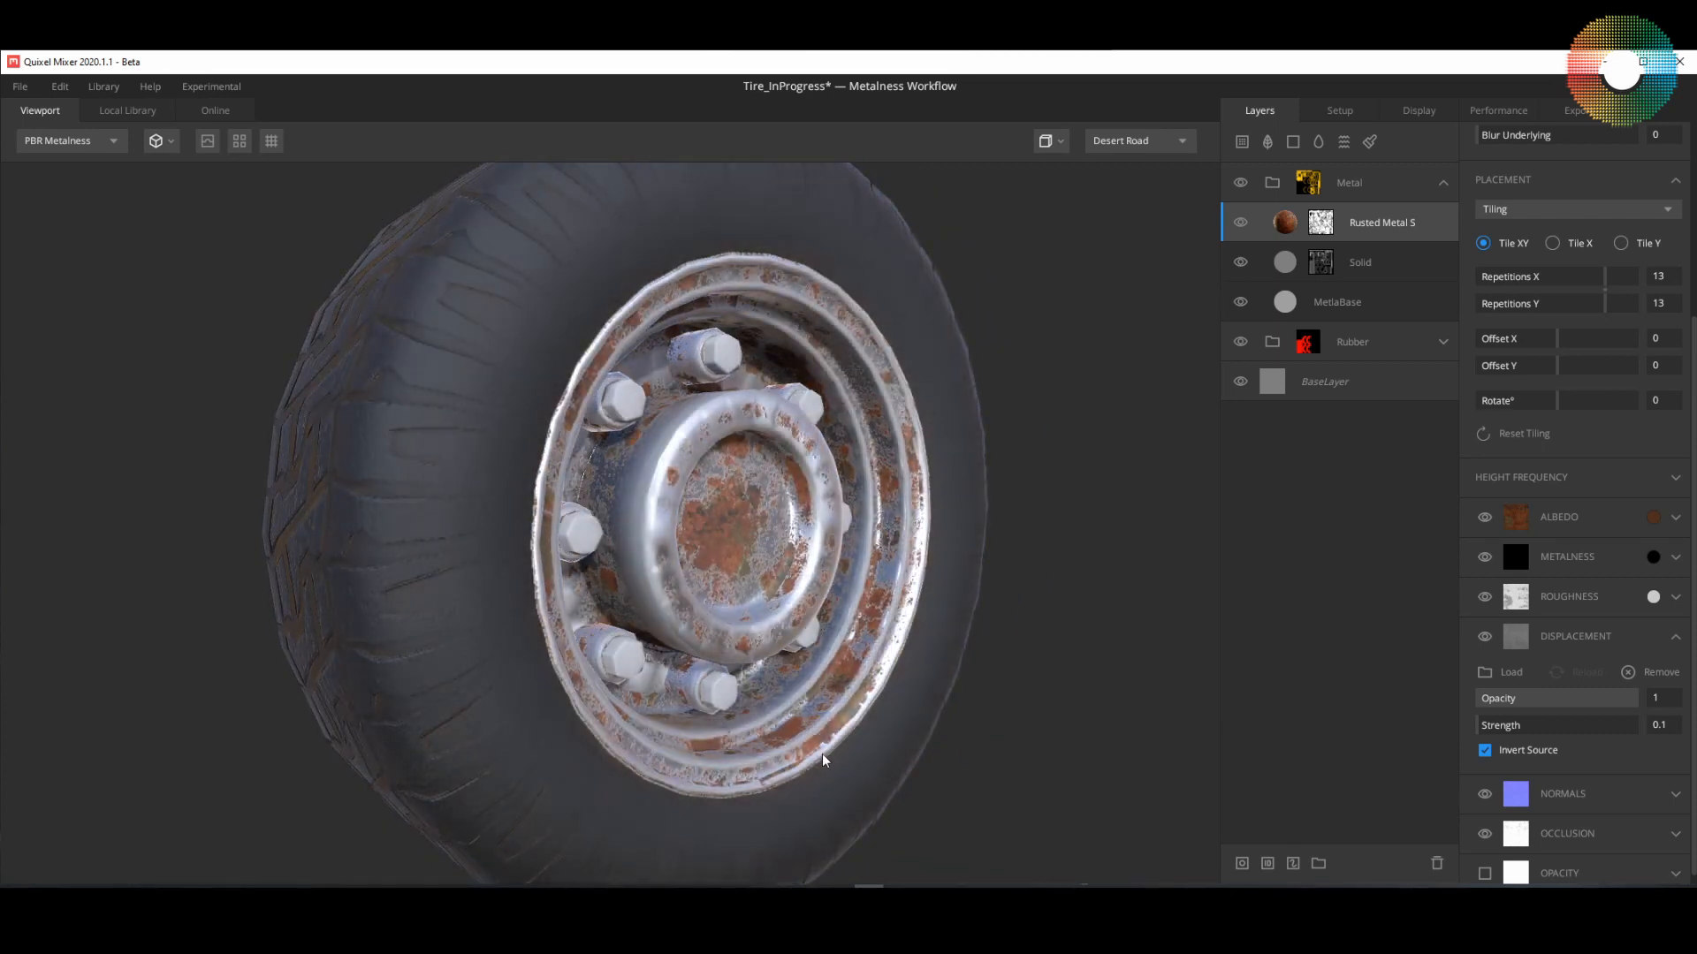
pyautogui.keyDown('shift'); pyautogui.moveTo(775, 766); pyautogui.dragTo(1075, 752, button='right'); pyautogui.keyUp('shift')
pyautogui.moveTo(942, 764); pyautogui.dragTo(1054, 795)
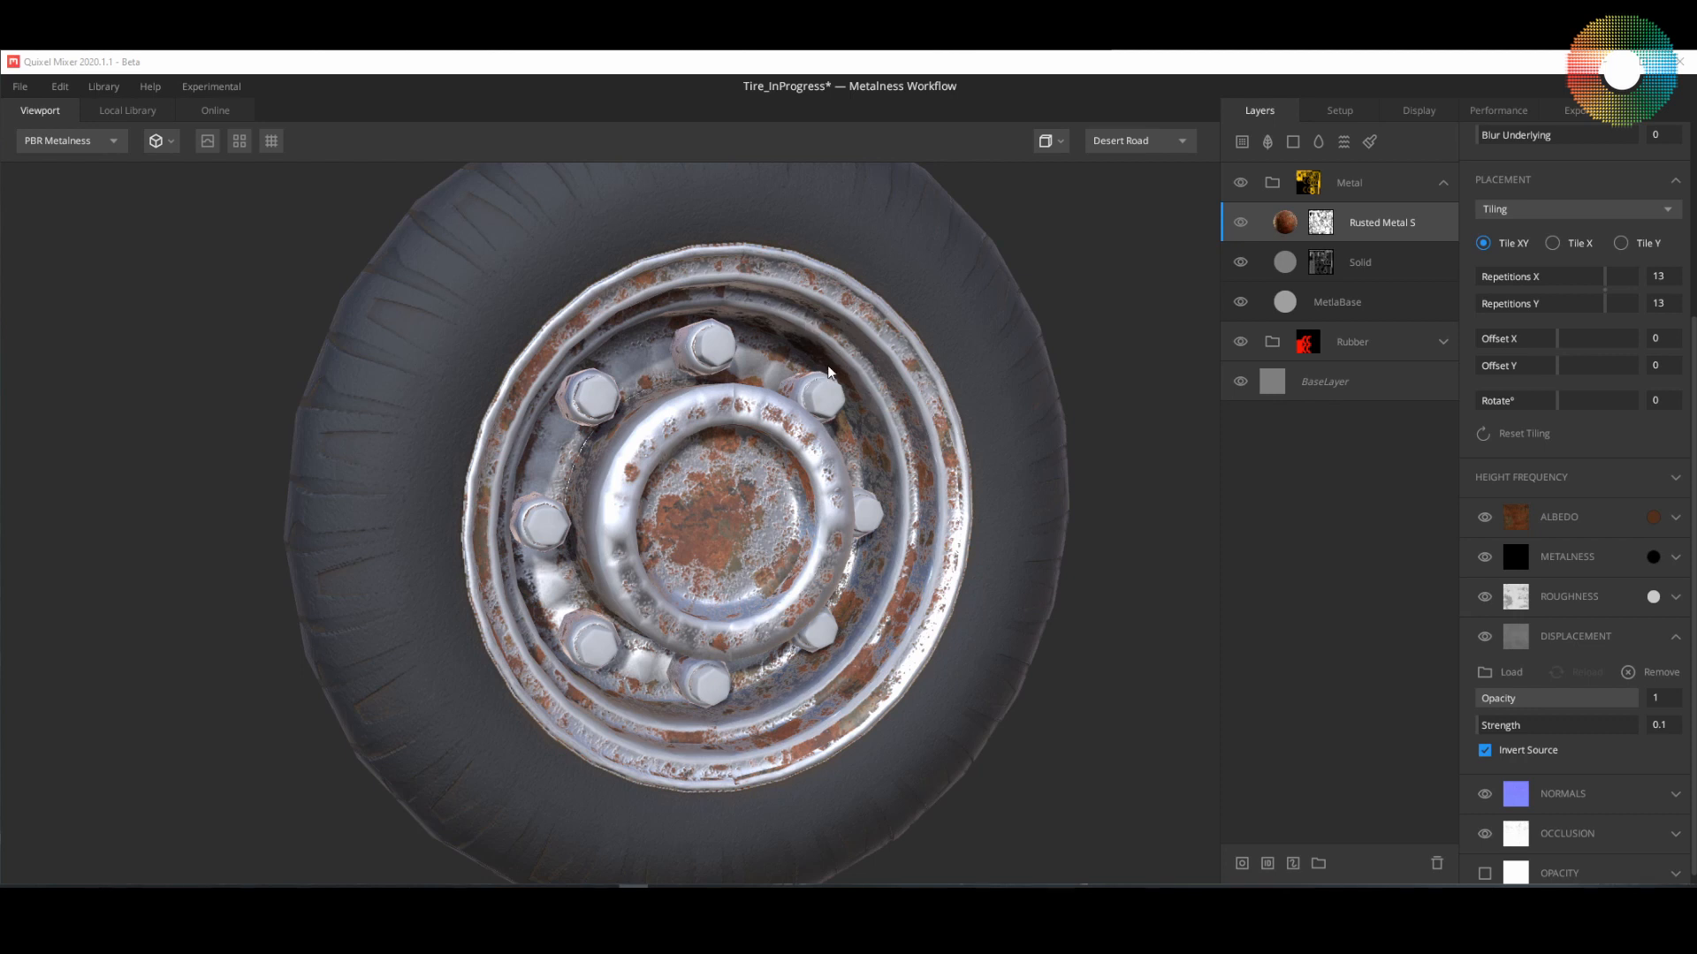
pyautogui.moveTo(746, 460); pyautogui.dragTo(836, 396)
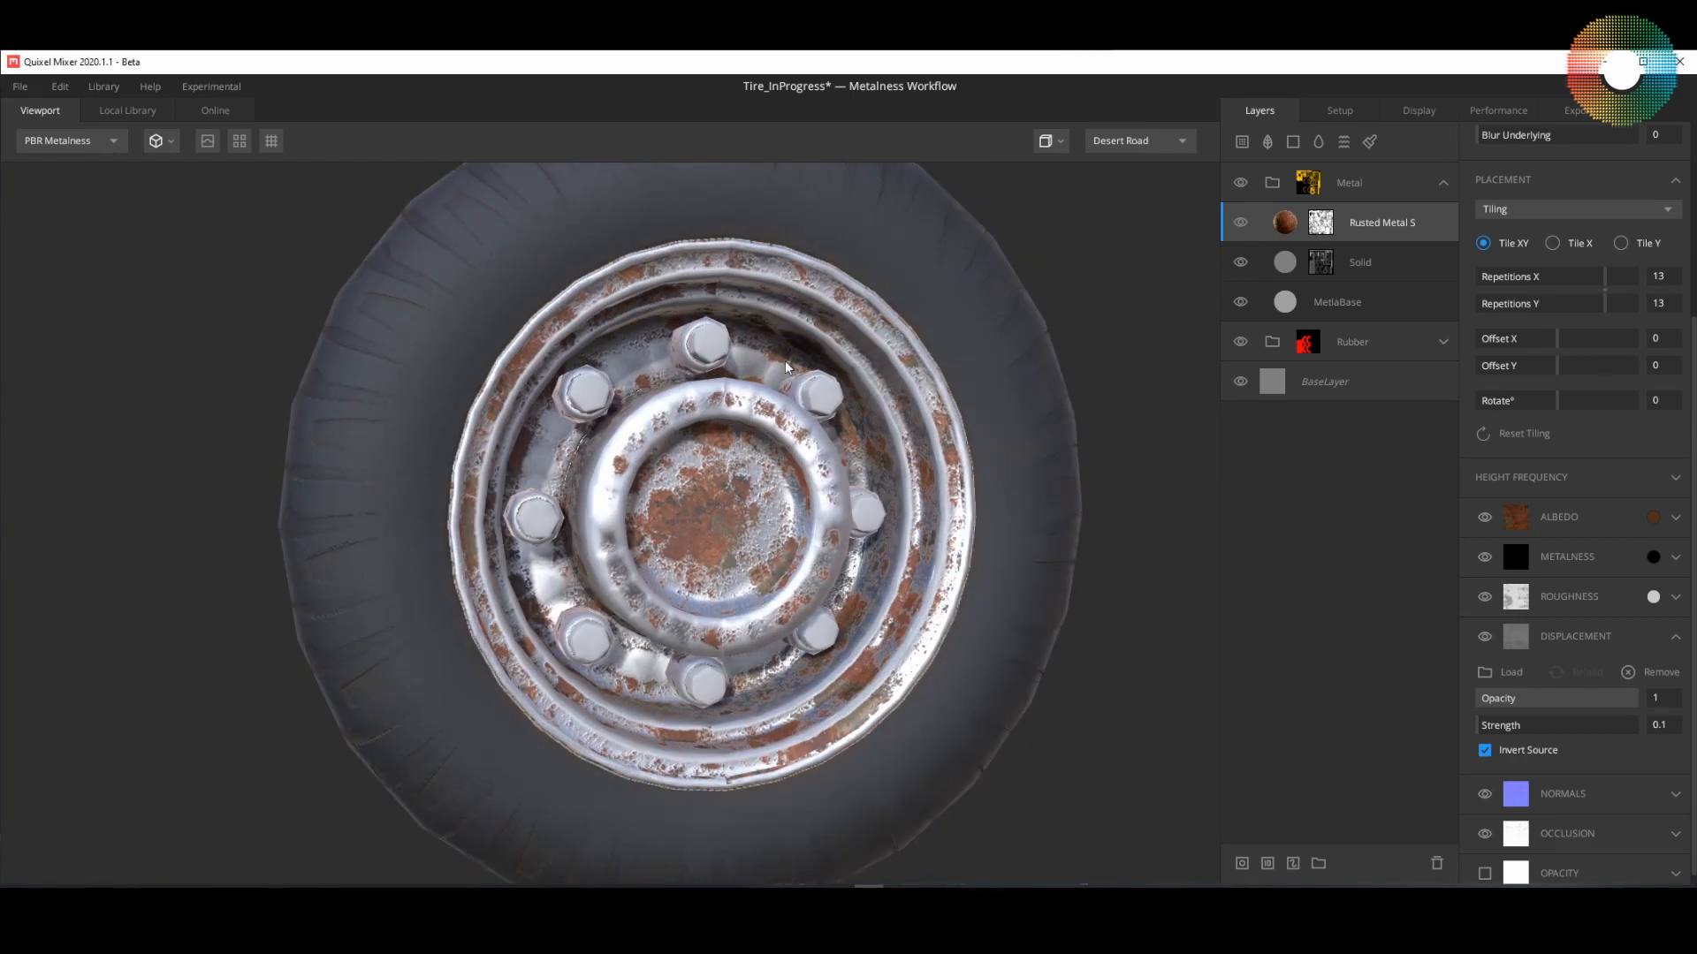
pyautogui.moveTo(859, 464); pyautogui.dragTo(839, 407)
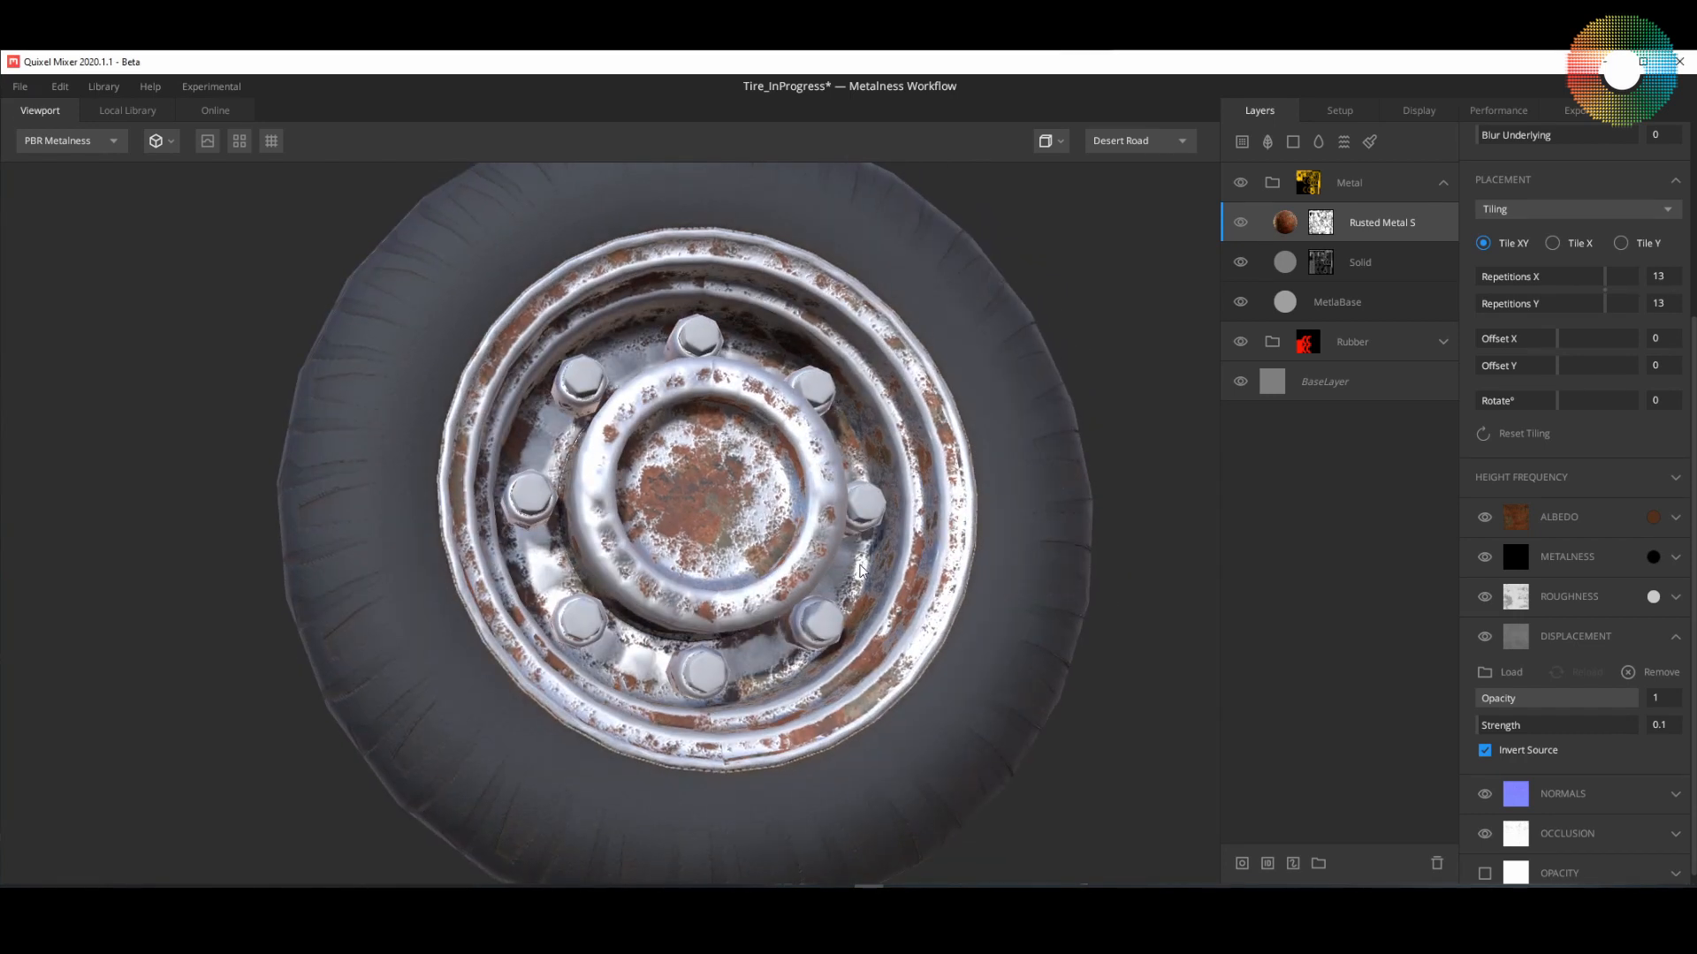
pyautogui.moveTo(858, 573); pyautogui.dragTo(804, 342)
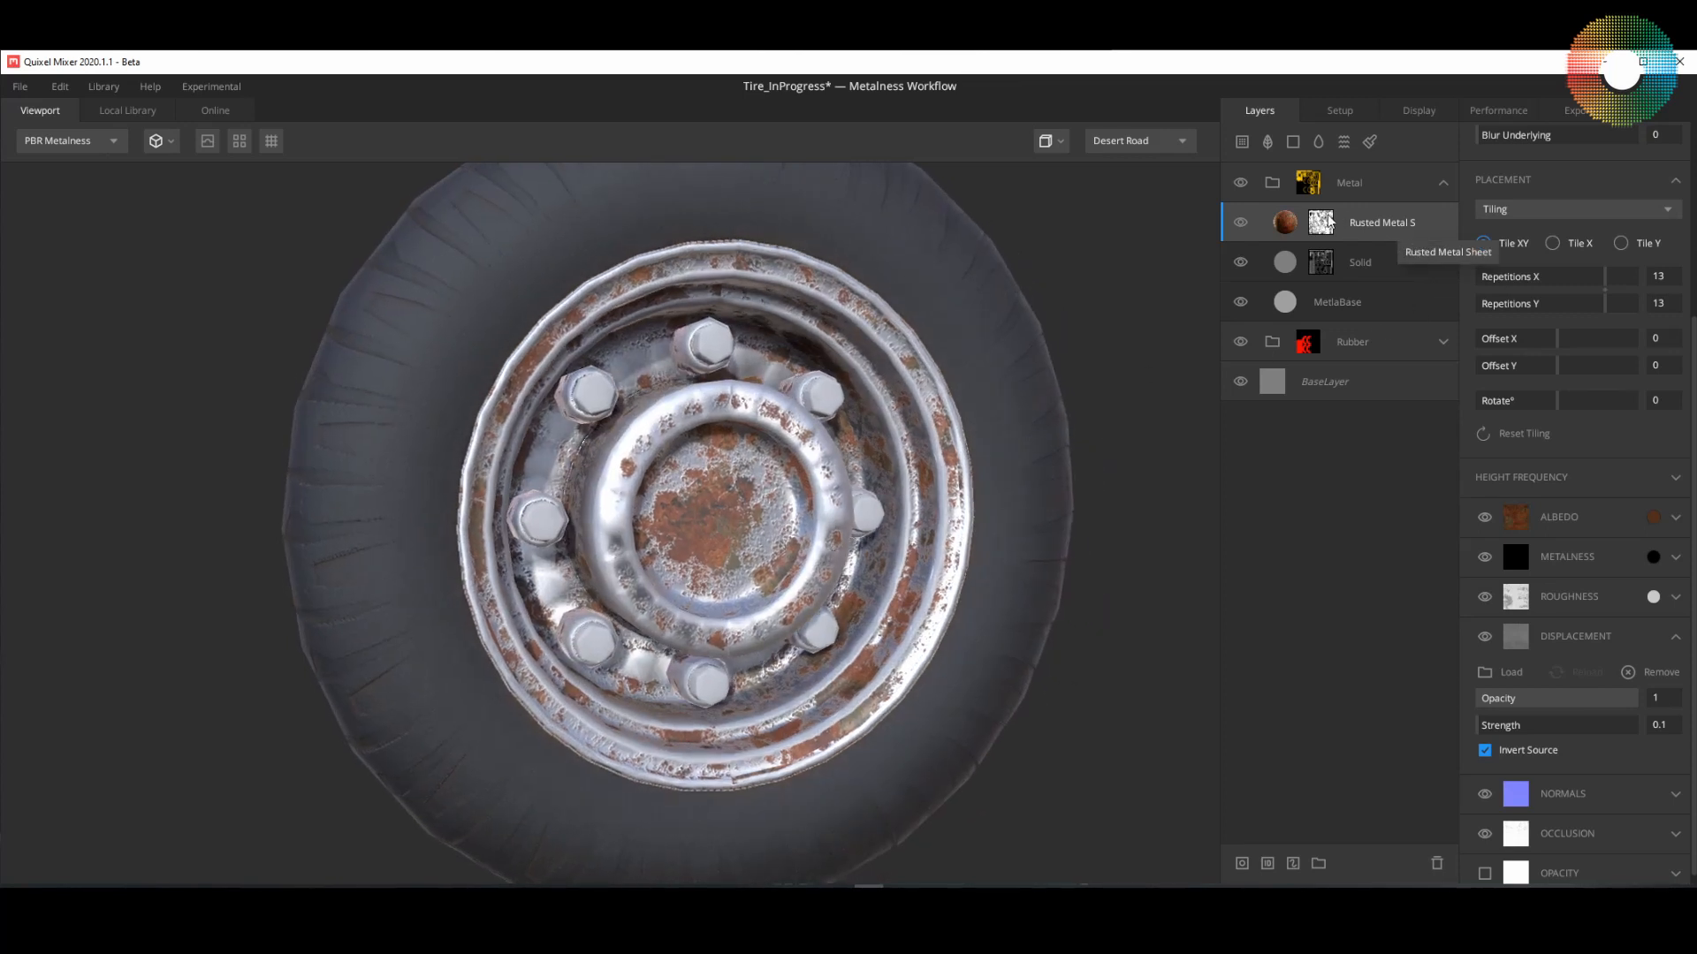
# Step: Add a solid layer above the rust in the Metal group and give it a near-black albedo colour
pyautogui.click(1292, 143)
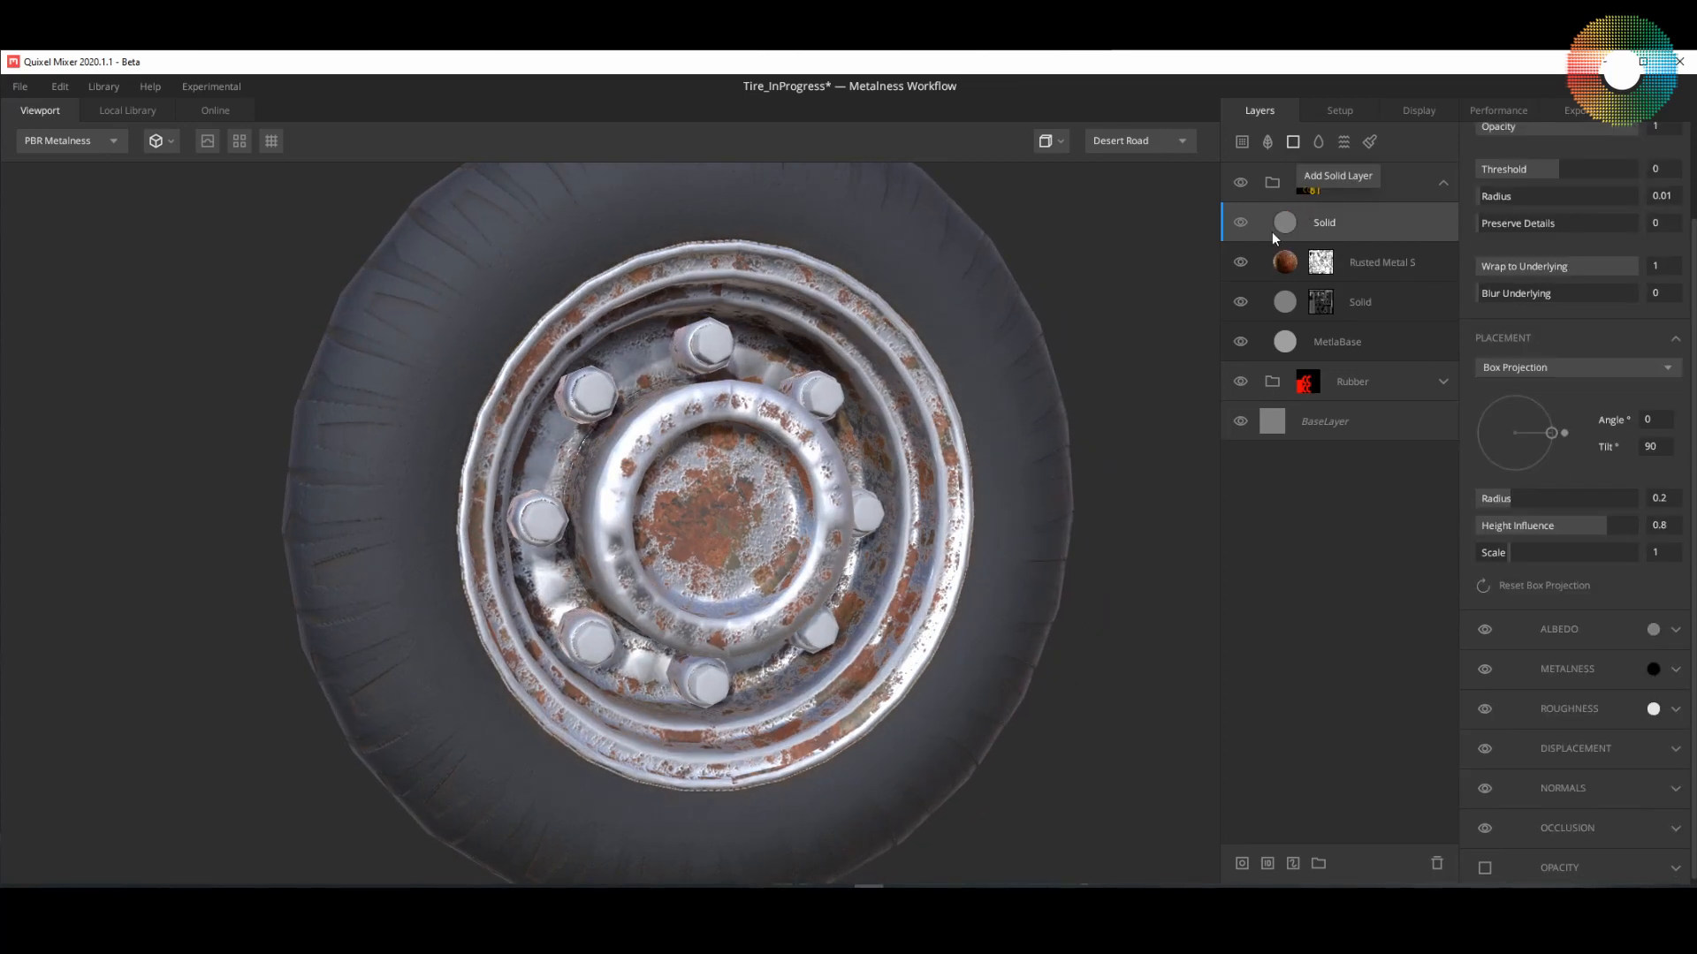
pyautogui.click(1652, 629)
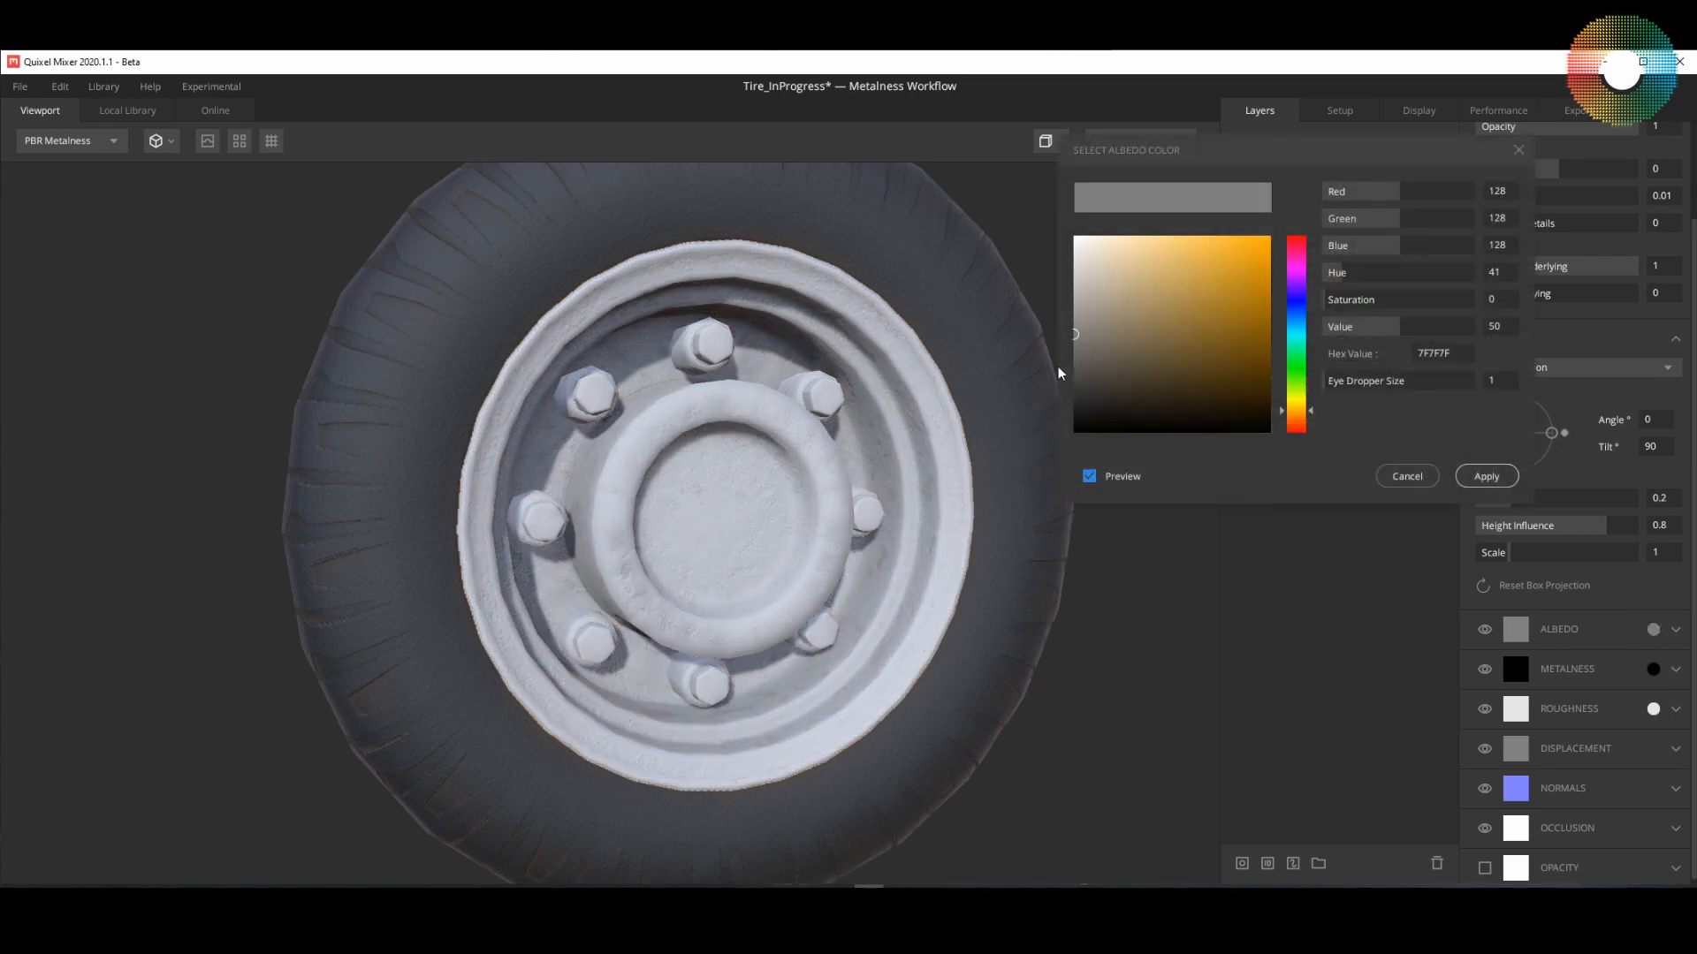
pyautogui.moveTo(1076, 347); pyautogui.dragTo(1029, 415)
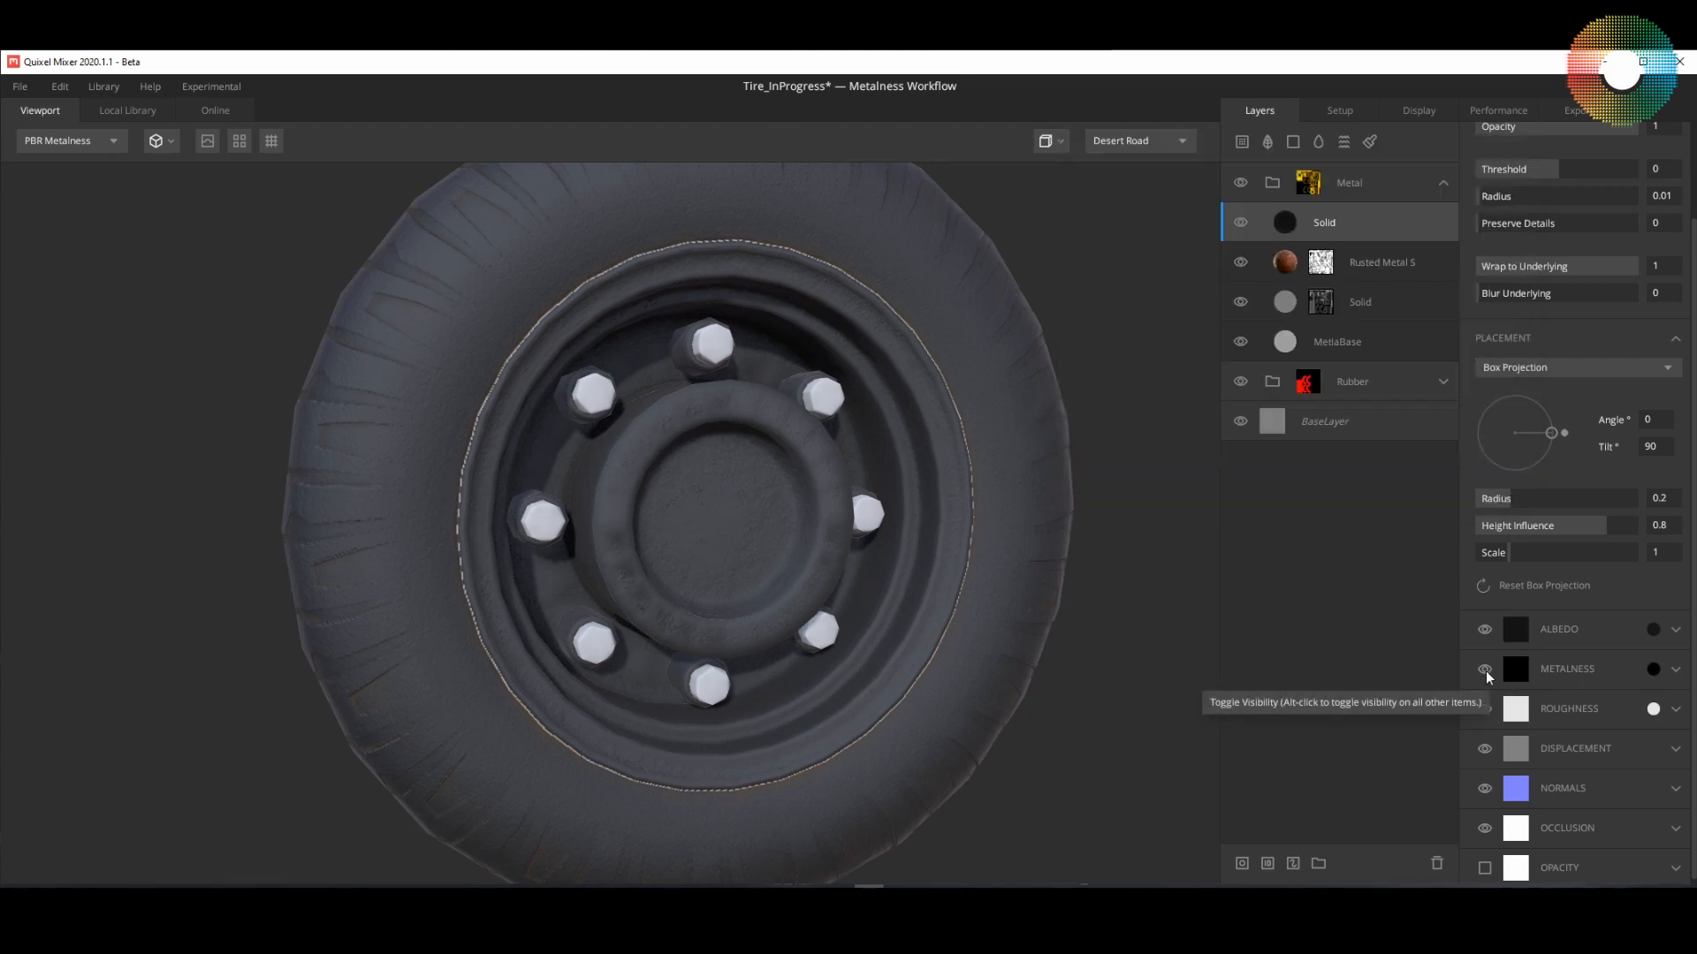
# Step: Disable the dark solid layer's metalness, displacement, normals and occlusion channels, and set its roughness colour to F6F6F6
pyautogui.click(1484, 669)
pyautogui.click(1652, 709)
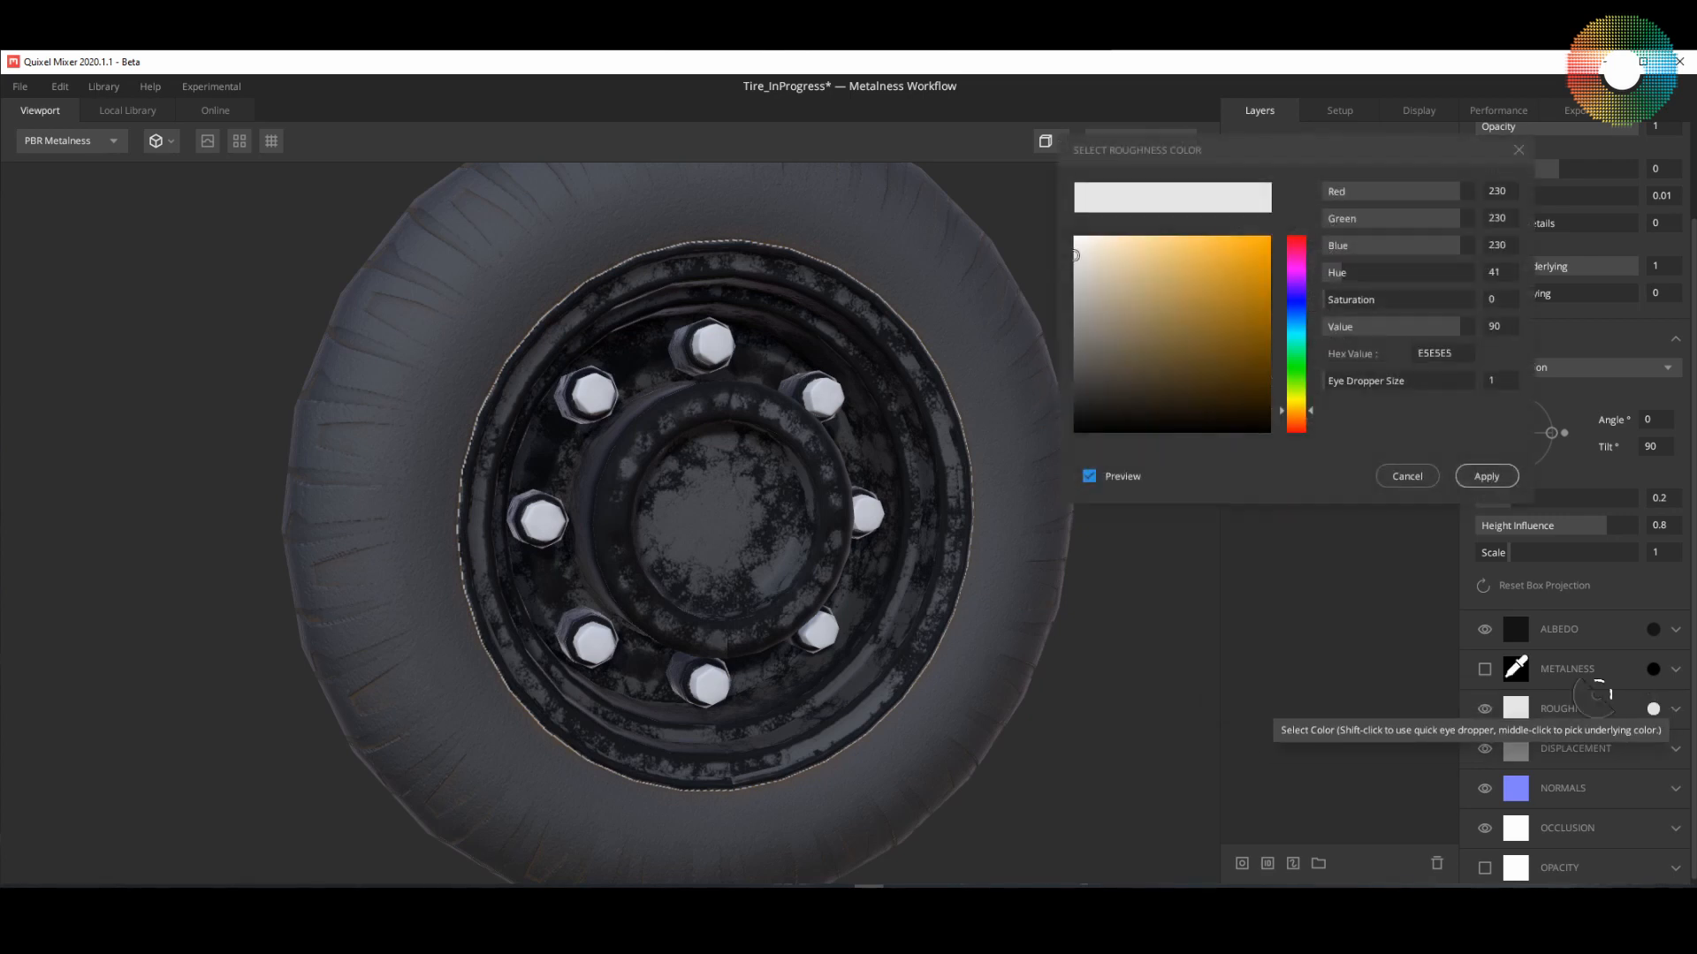
pyautogui.moveTo(1077, 258); pyautogui.dragTo(1075, 243)
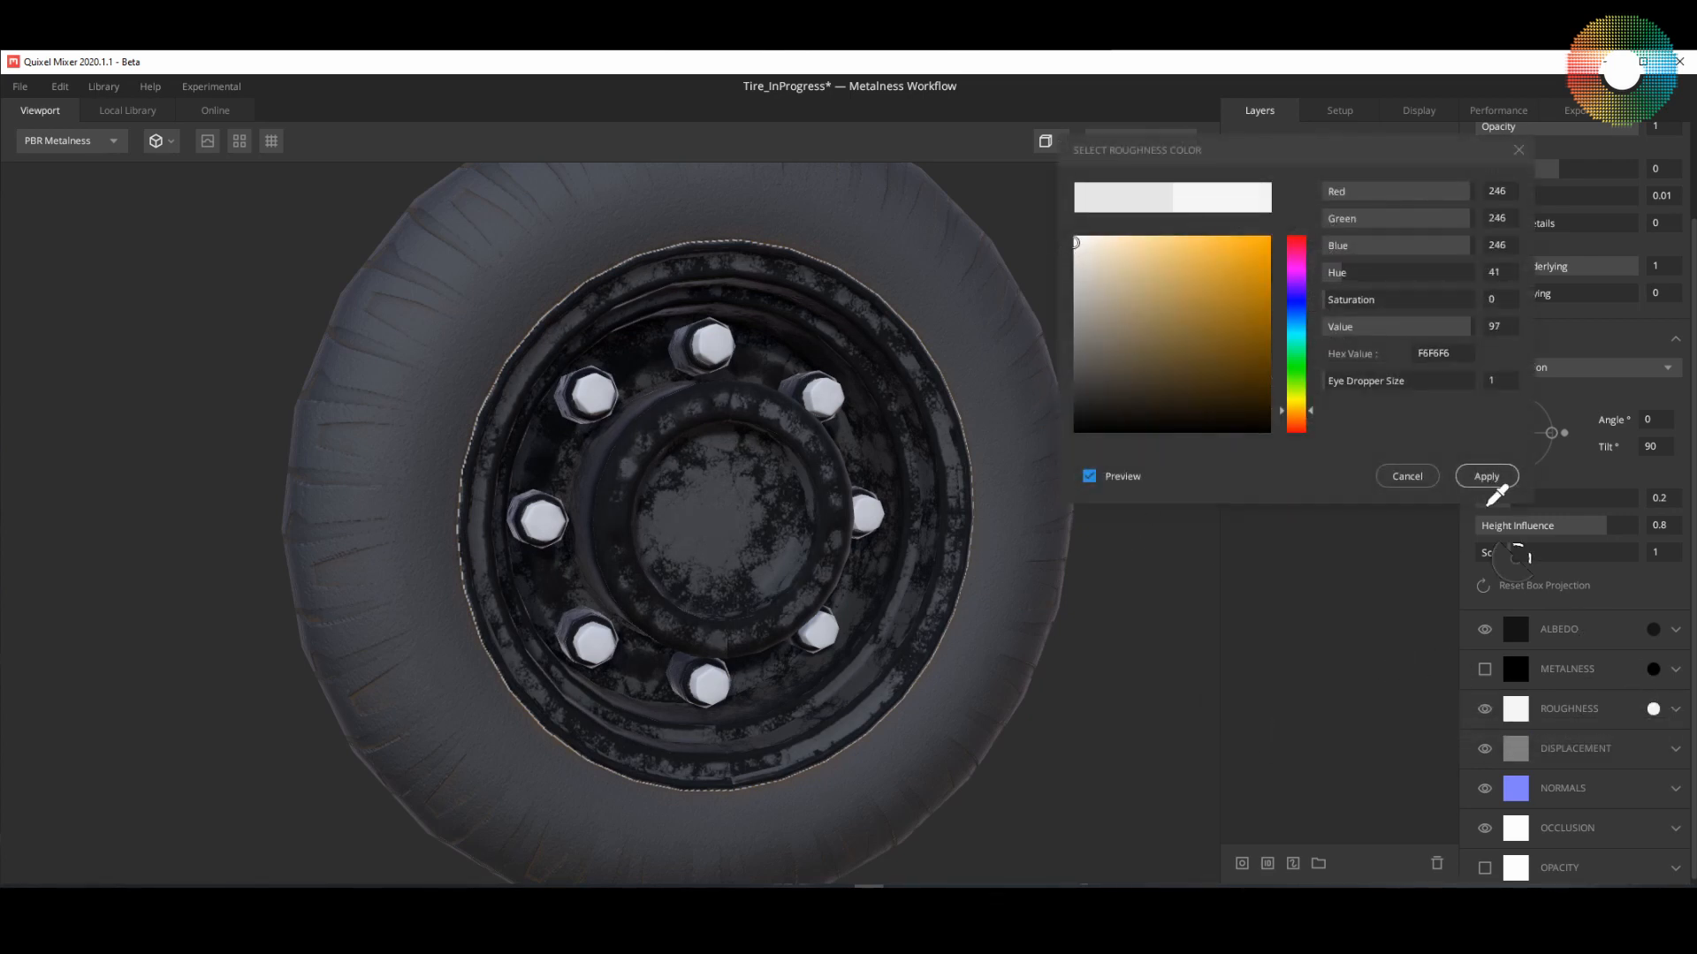
pyautogui.click(1486, 477)
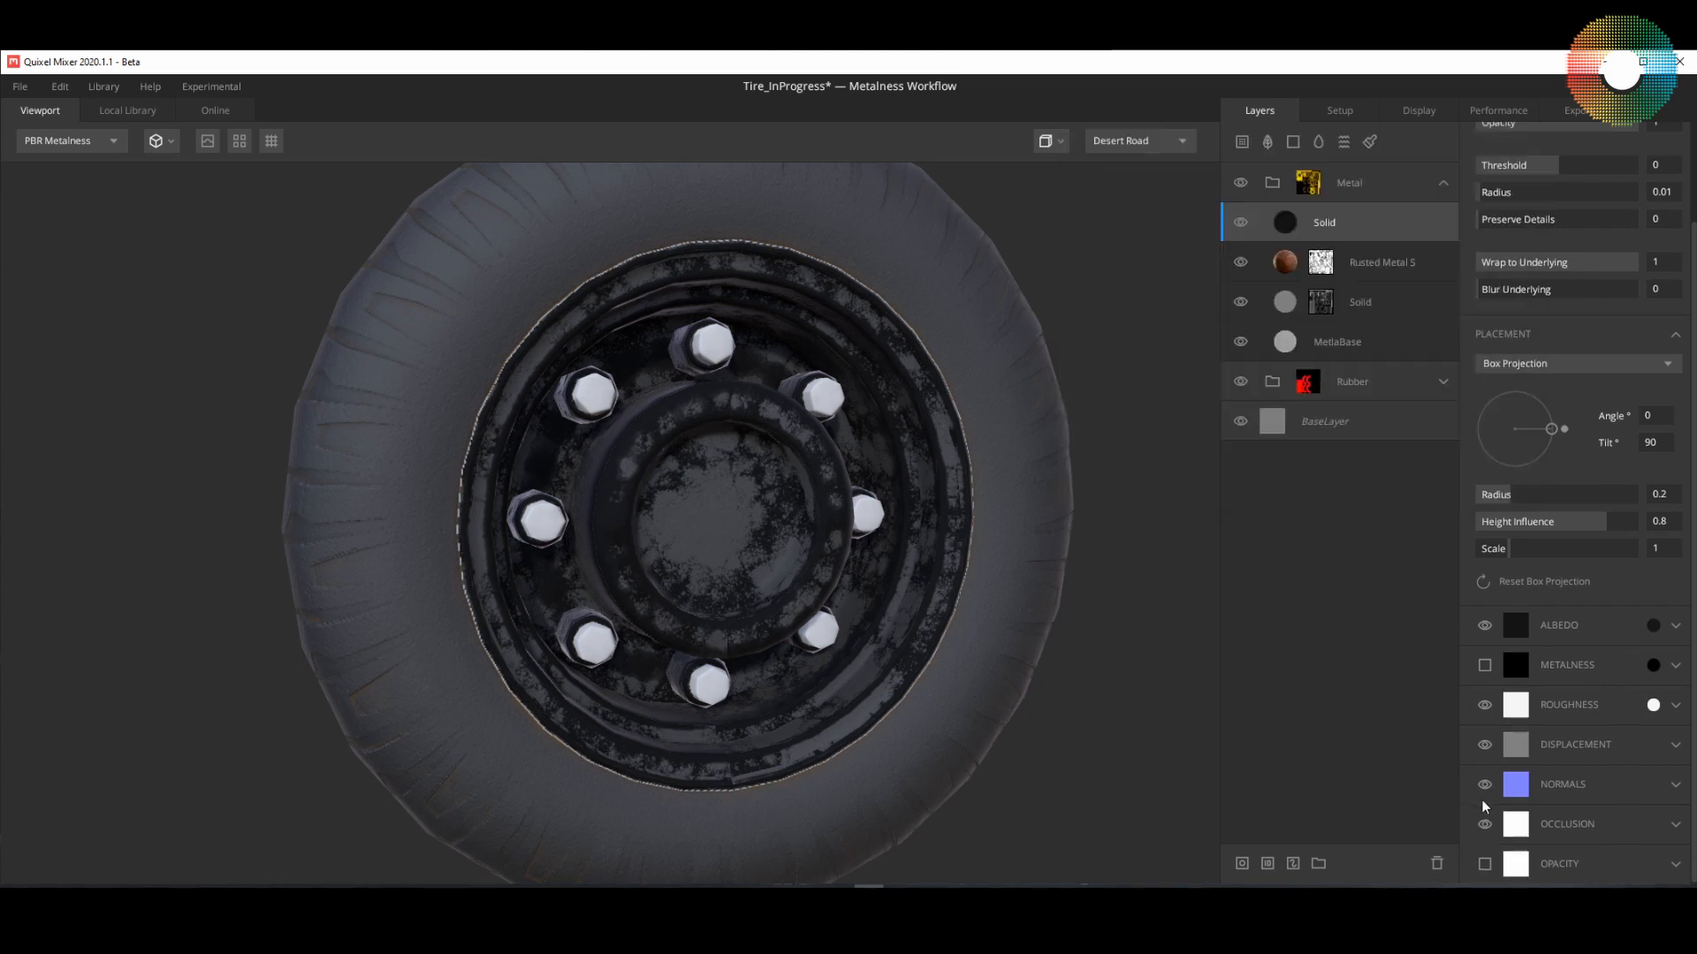
pyautogui.click(1485, 744)
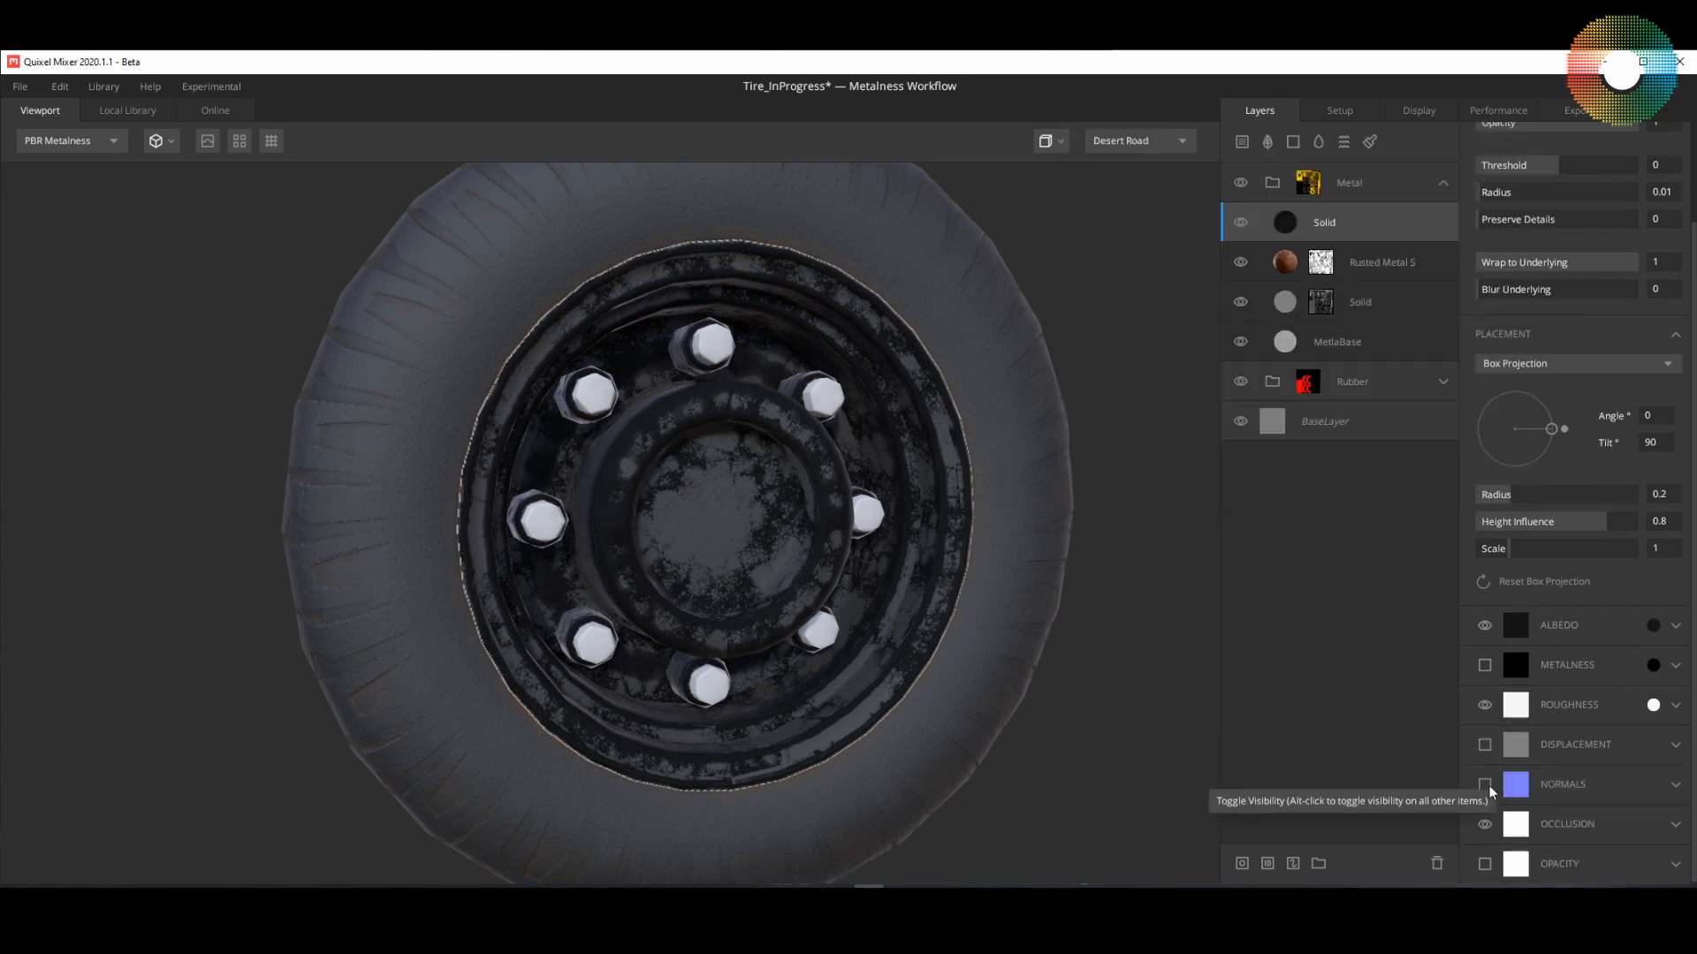
pyautogui.click(1485, 823)
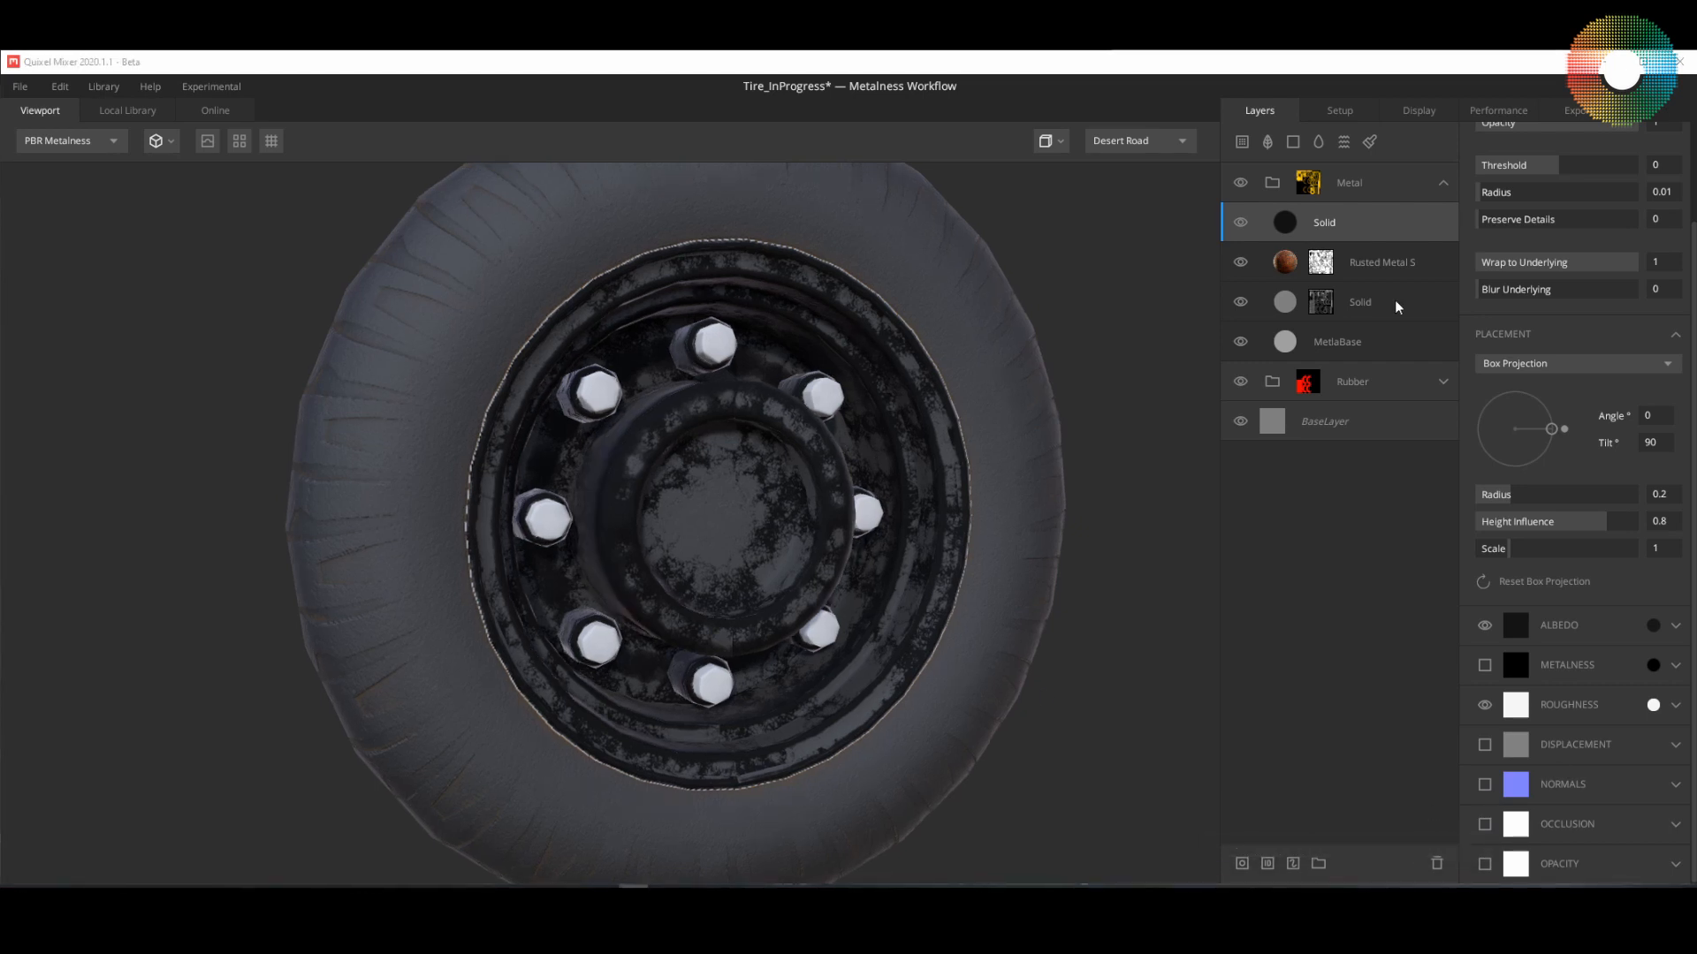
# Step: Add a mask stack with a Worley 1 noise component to the dark solid layer and set the noise seed to 52
pyautogui.rightClick(1342, 221)
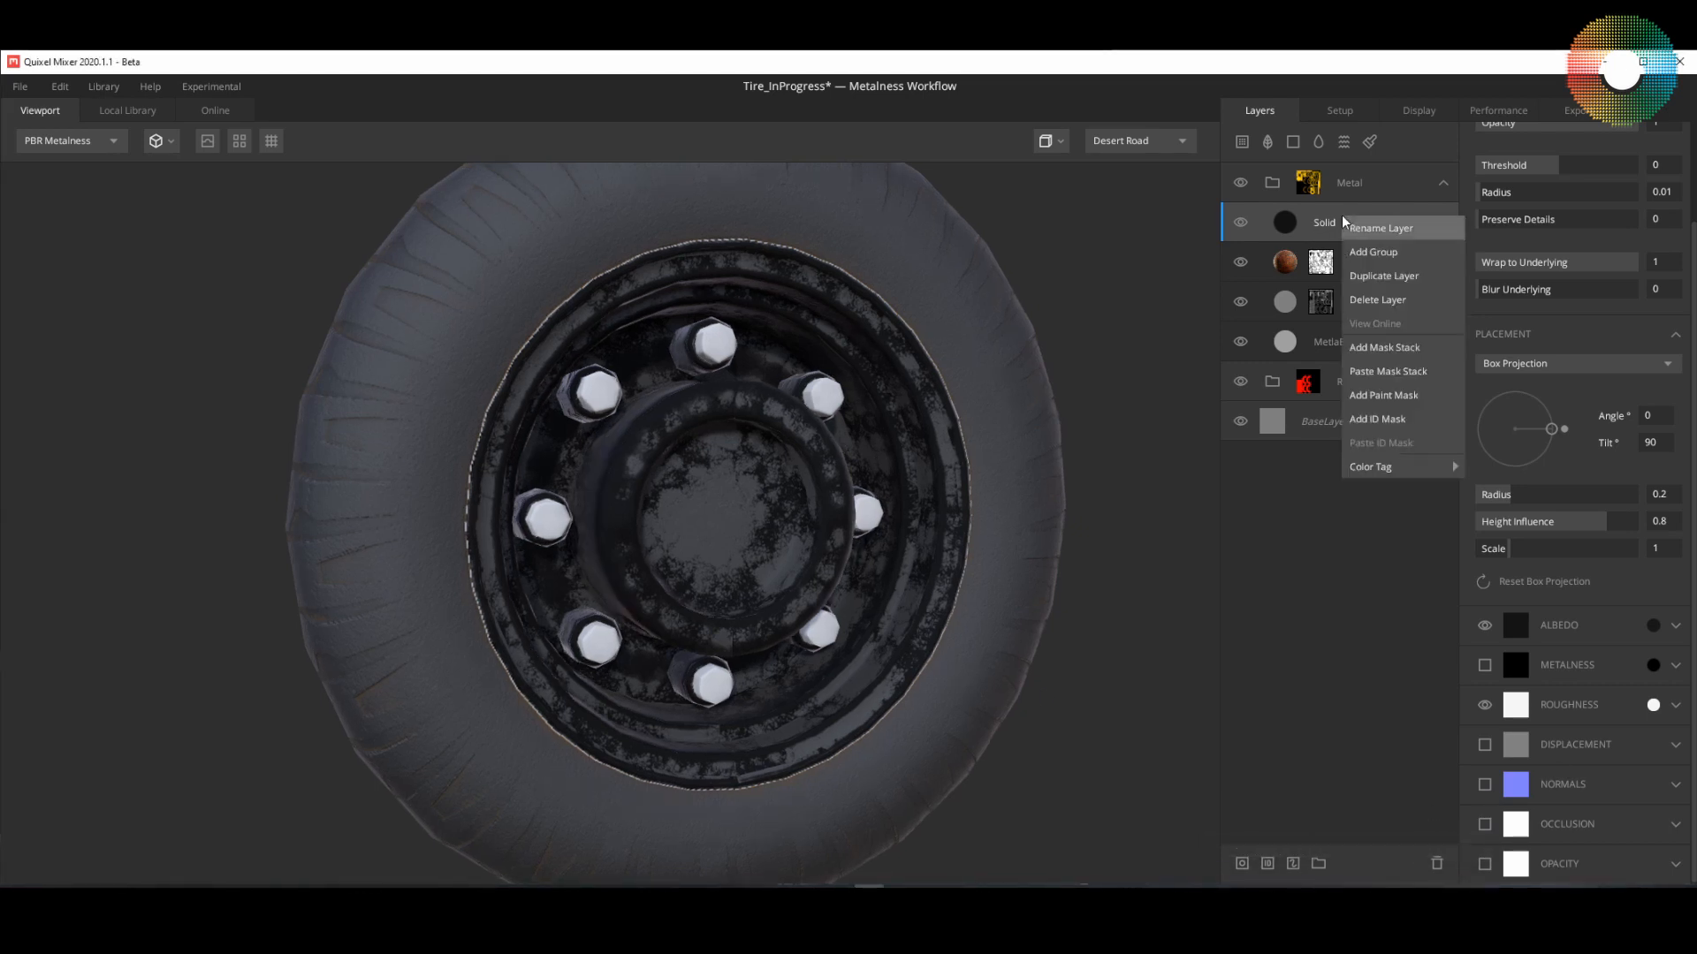
pyautogui.click(1385, 347)
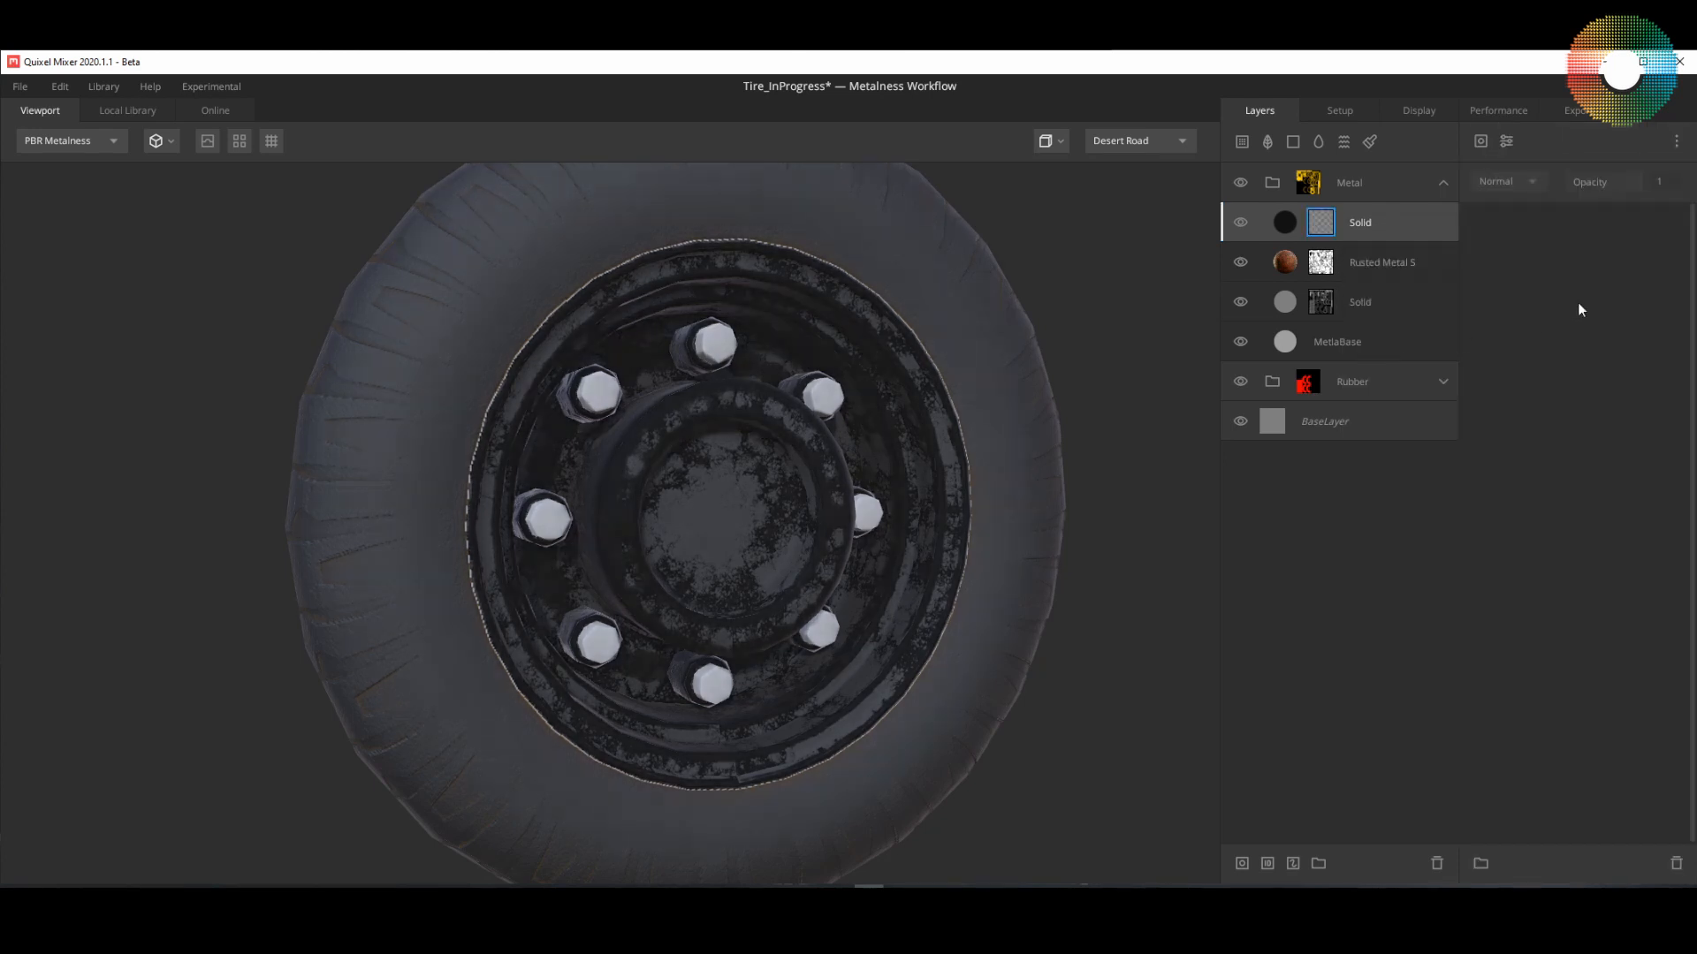
pyautogui.click(1475, 140)
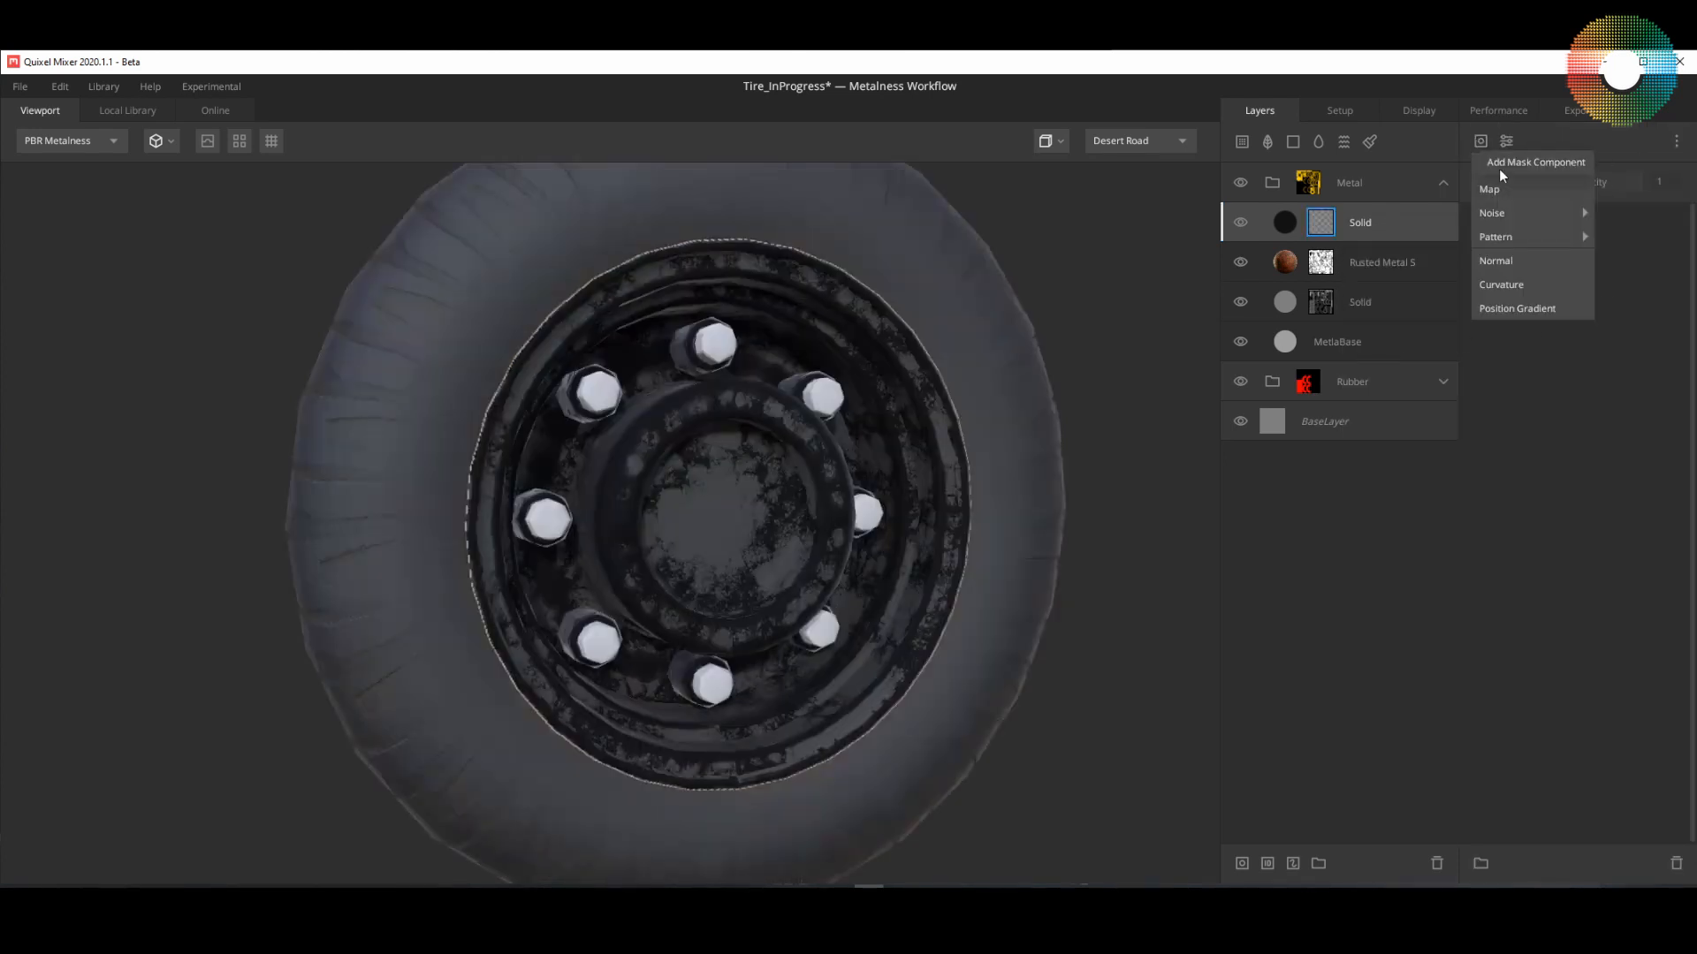
pyautogui.moveTo(1511, 216)
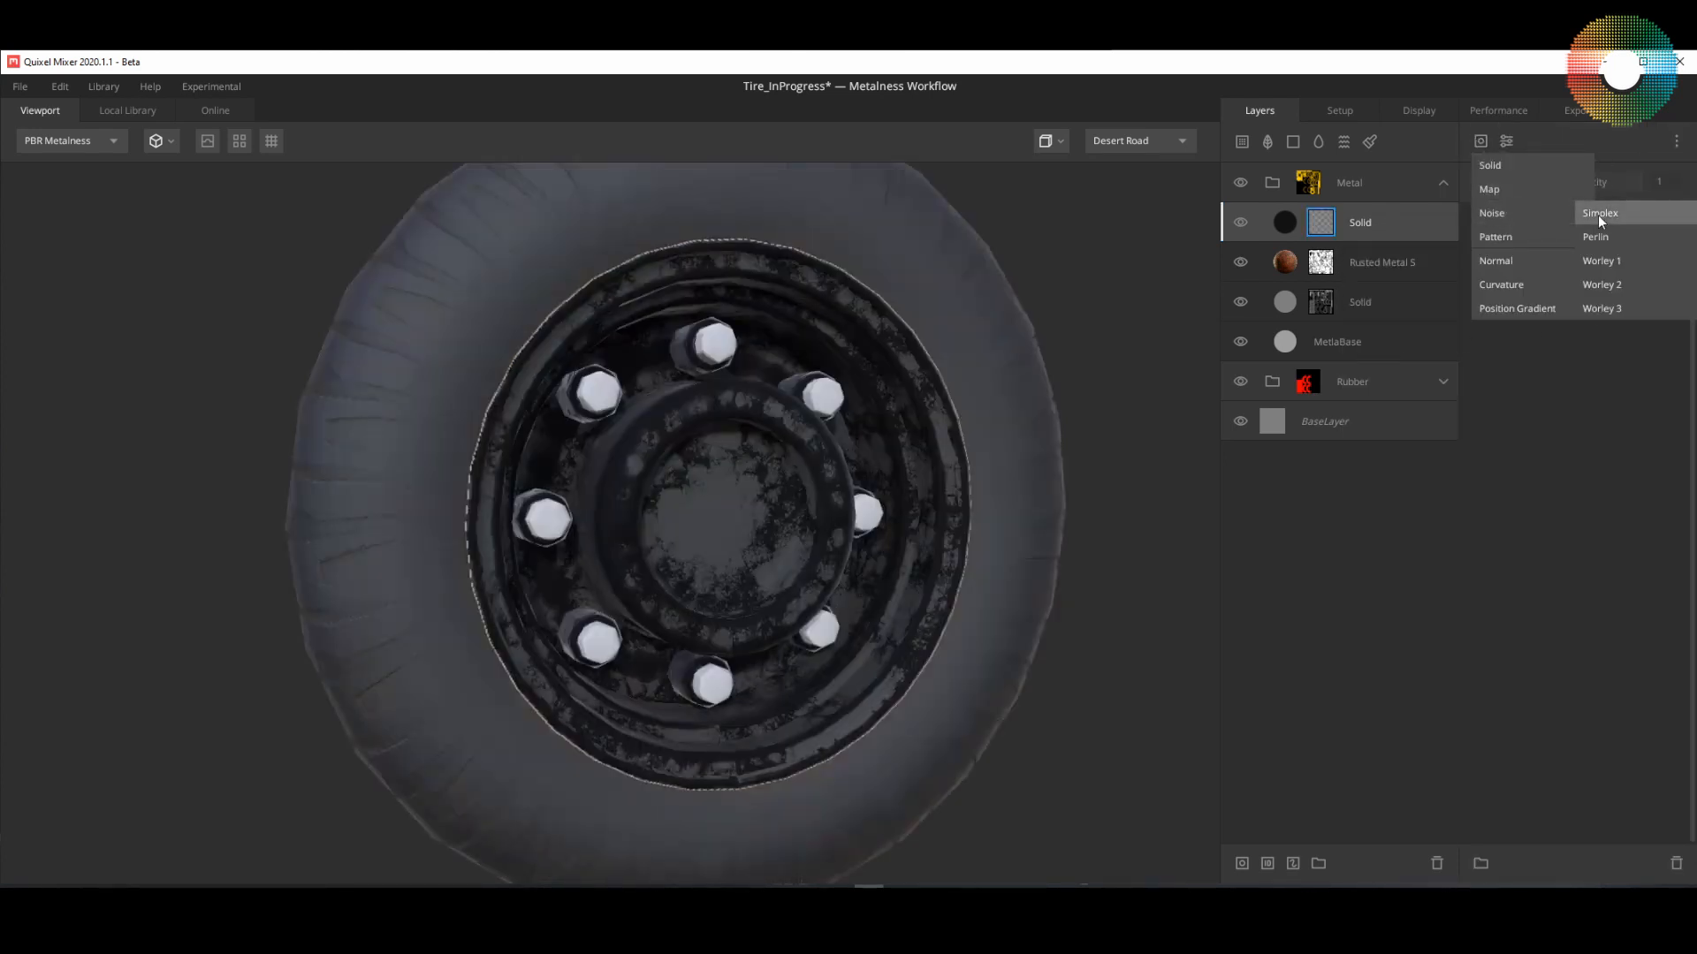
pyautogui.click(1634, 268)
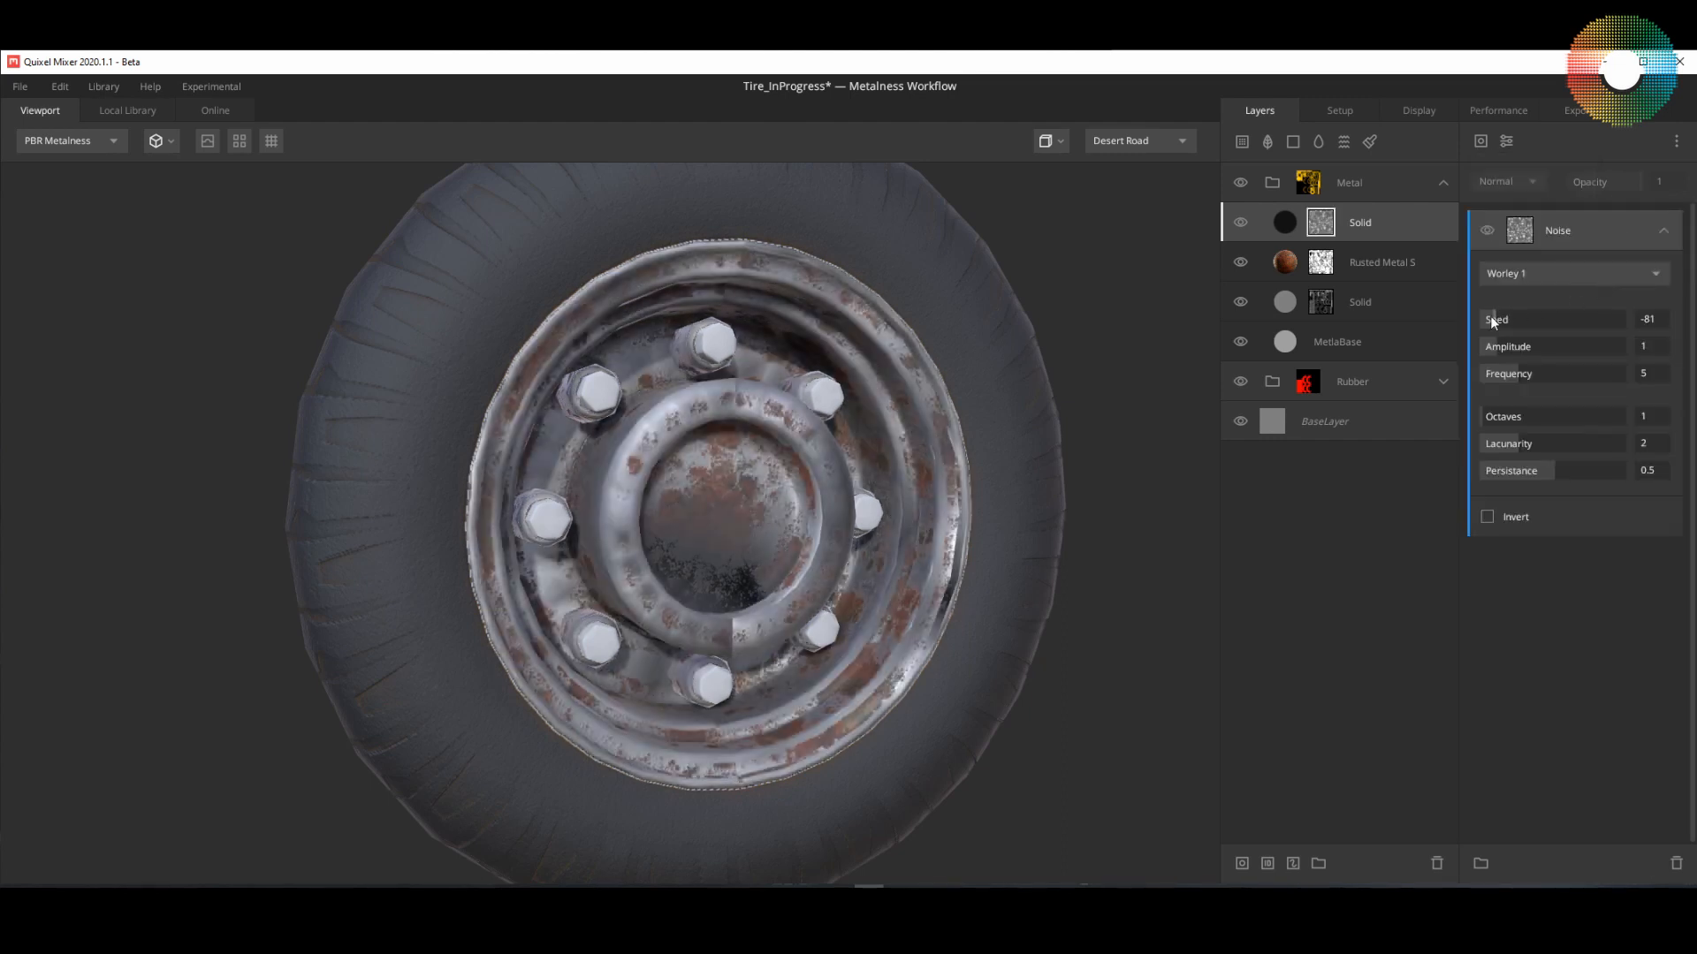
pyautogui.moveTo(1490, 318); pyautogui.dragTo(1591, 321)
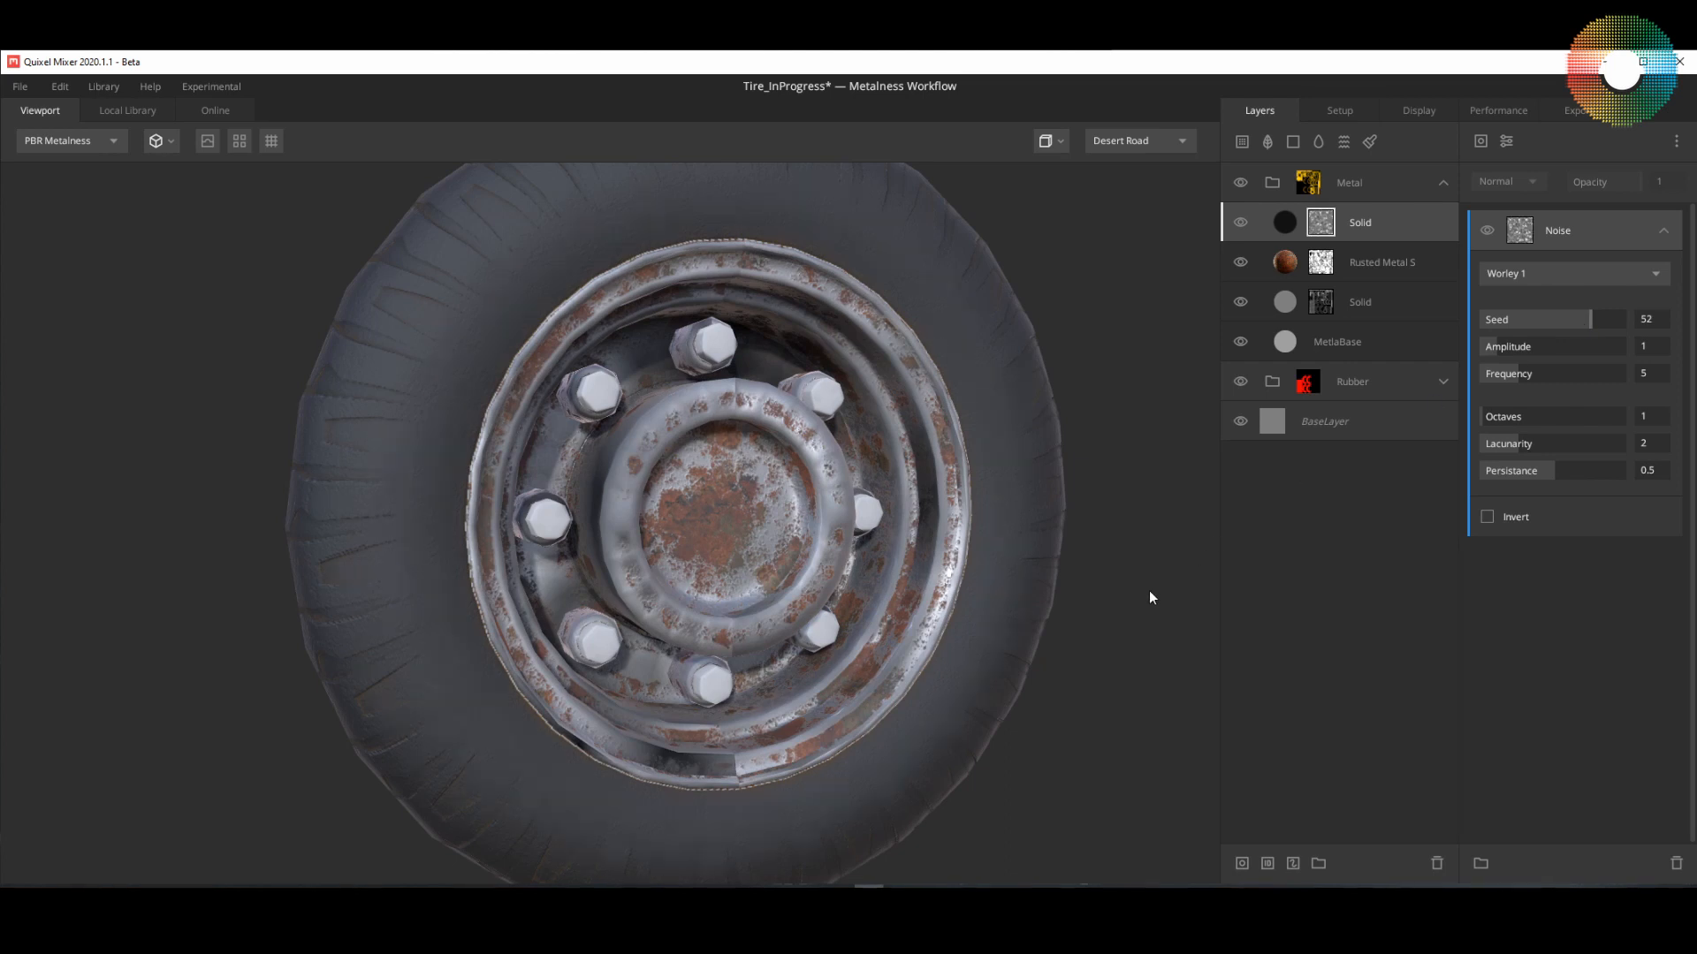
# Step: Preview the dark layer's mask and set its noise amplitude to 1.11, frequency 15.91, octaves 7, lacunarity 2.627 and persistance 0.771
pyautogui.press('m')
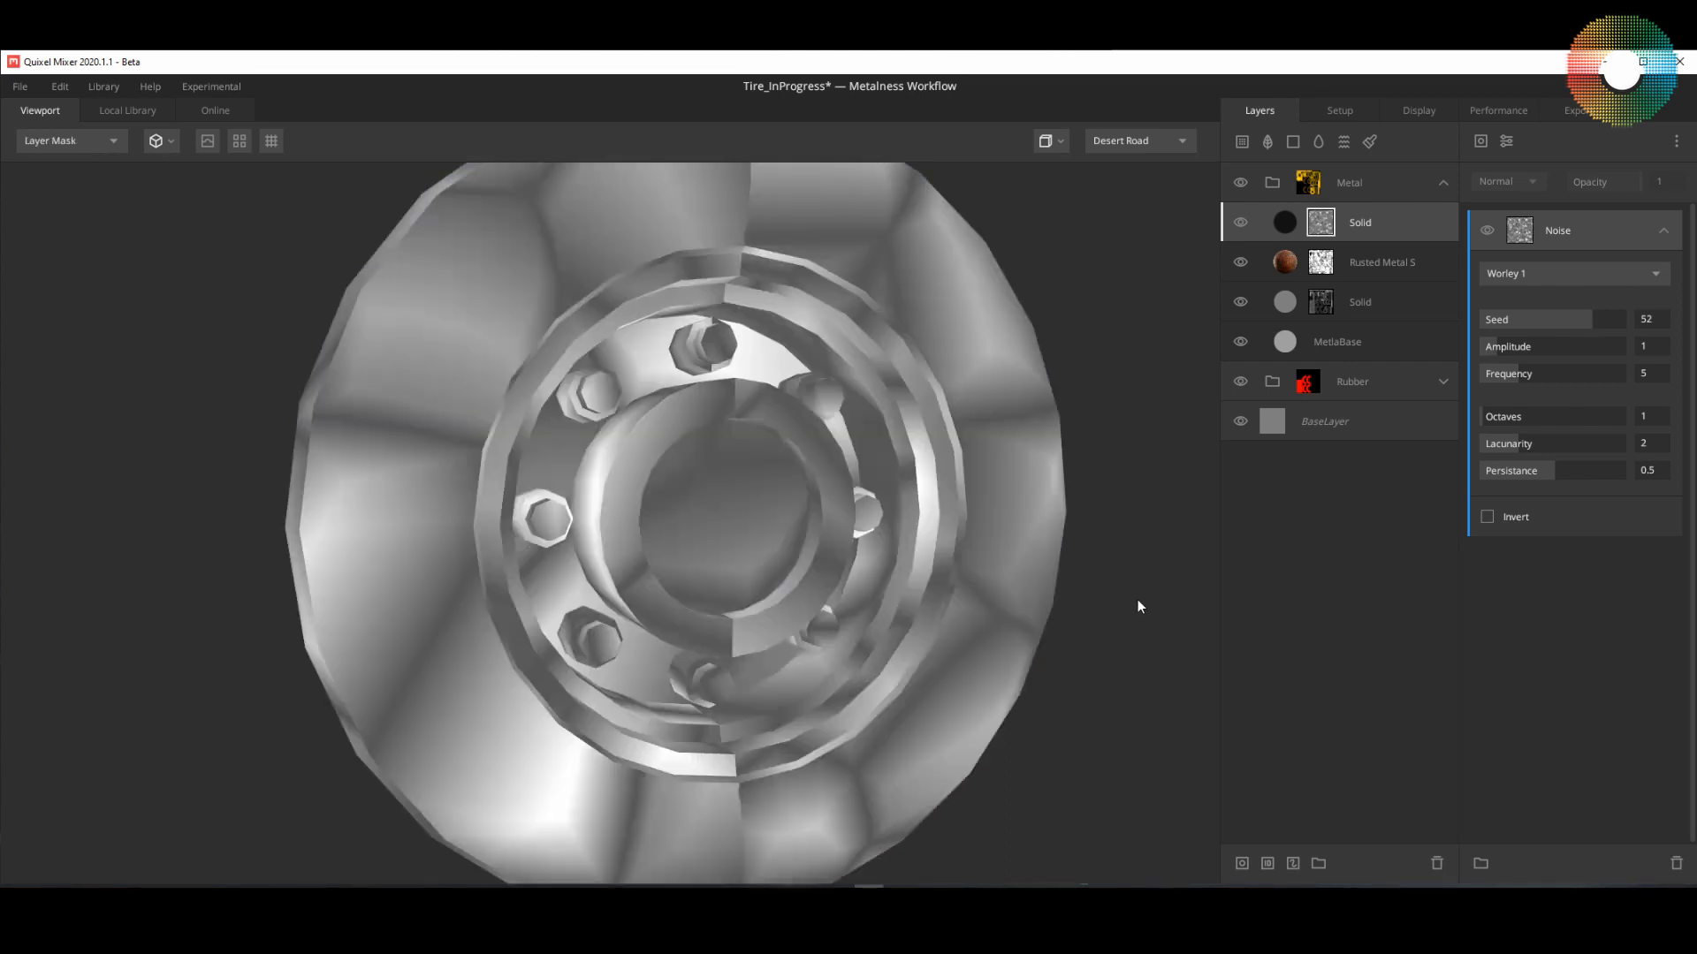
pyautogui.click(1497, 349)
pyautogui.moveTo(1519, 376); pyautogui.dragTo(1594, 375)
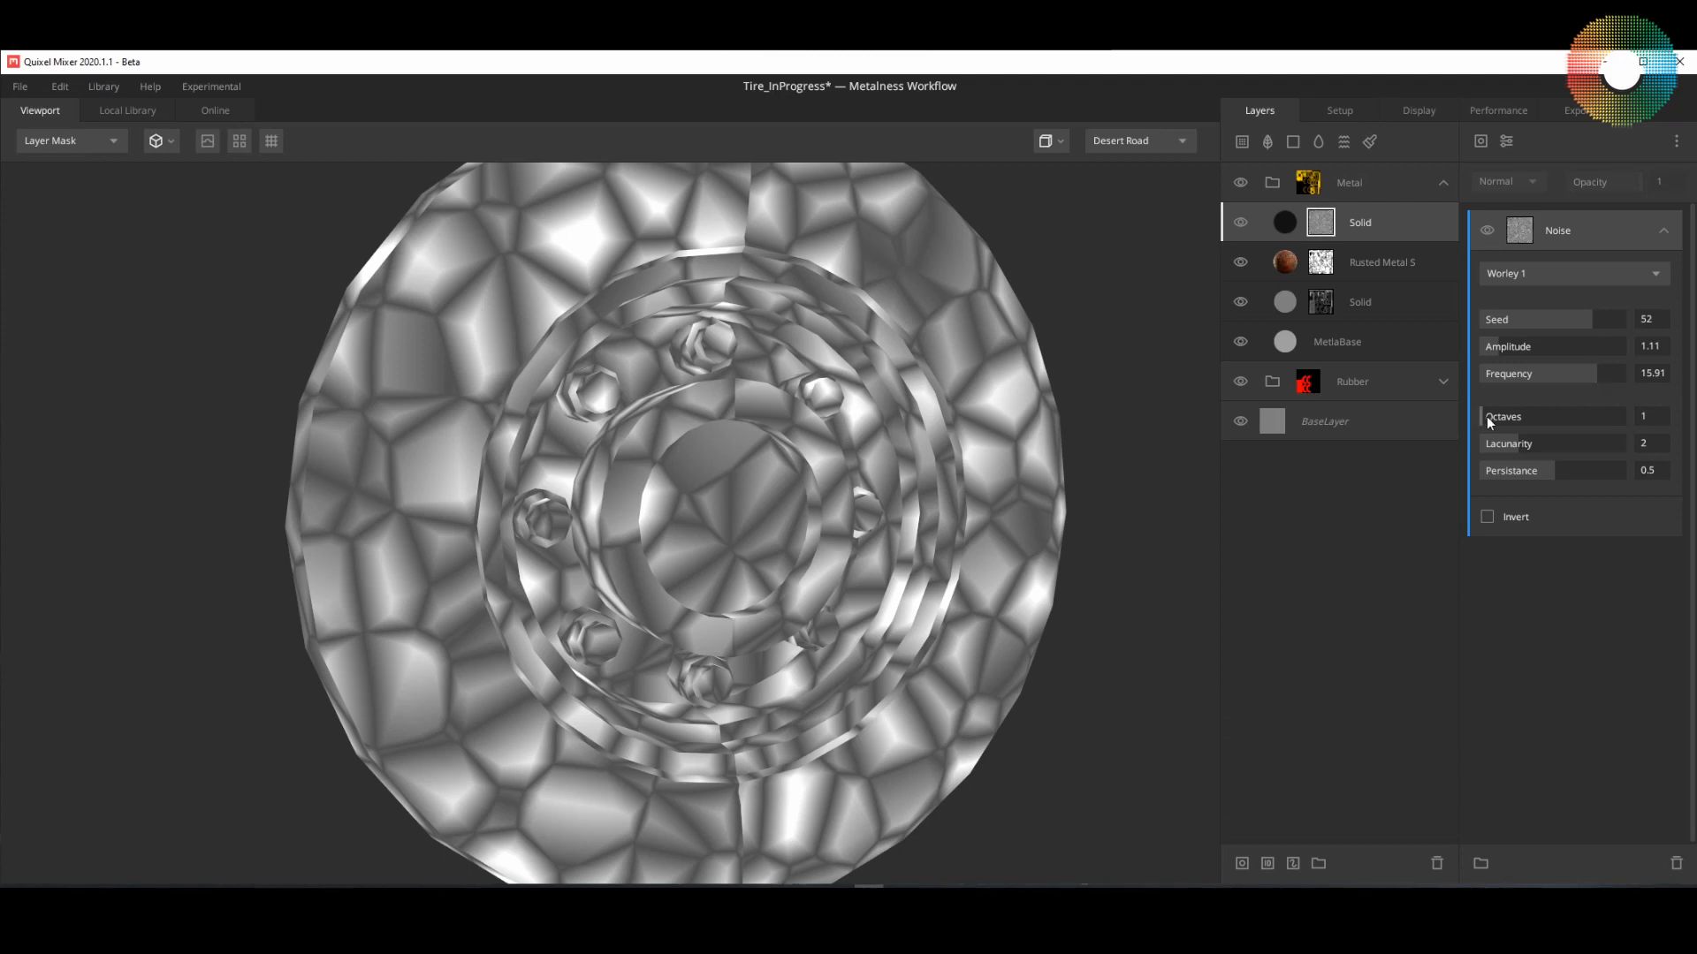
pyautogui.moveTo(1490, 418); pyautogui.dragTo(1544, 417)
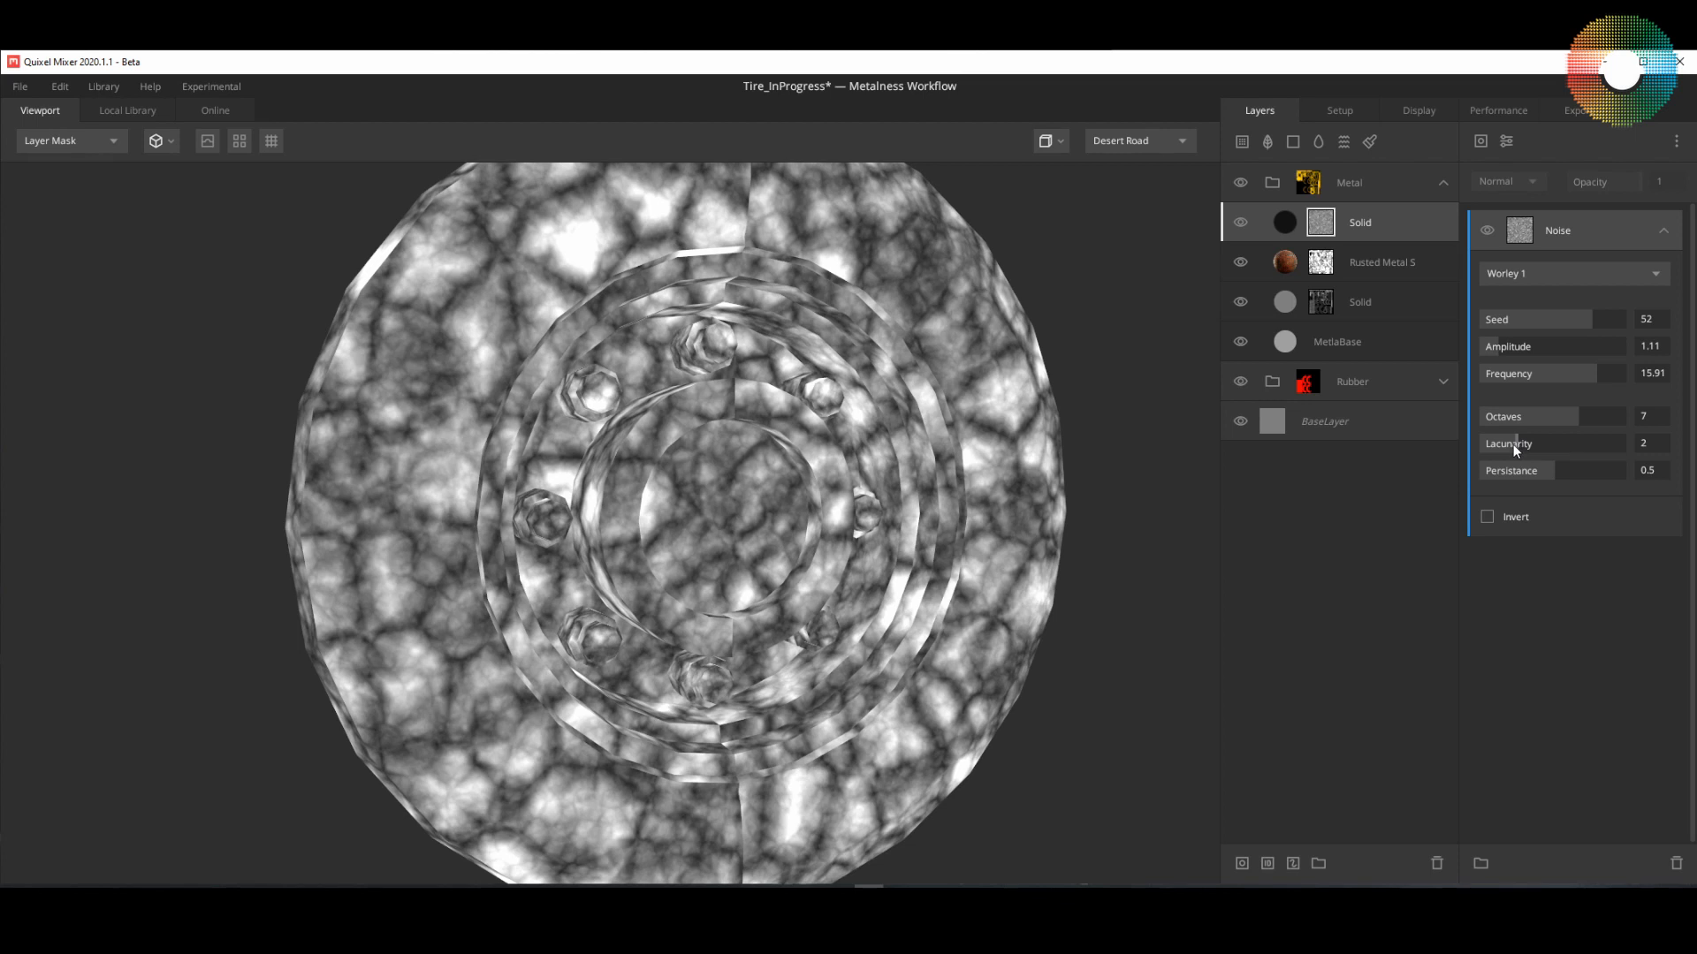
pyautogui.moveTo(1515, 444); pyautogui.dragTo(1601, 482)
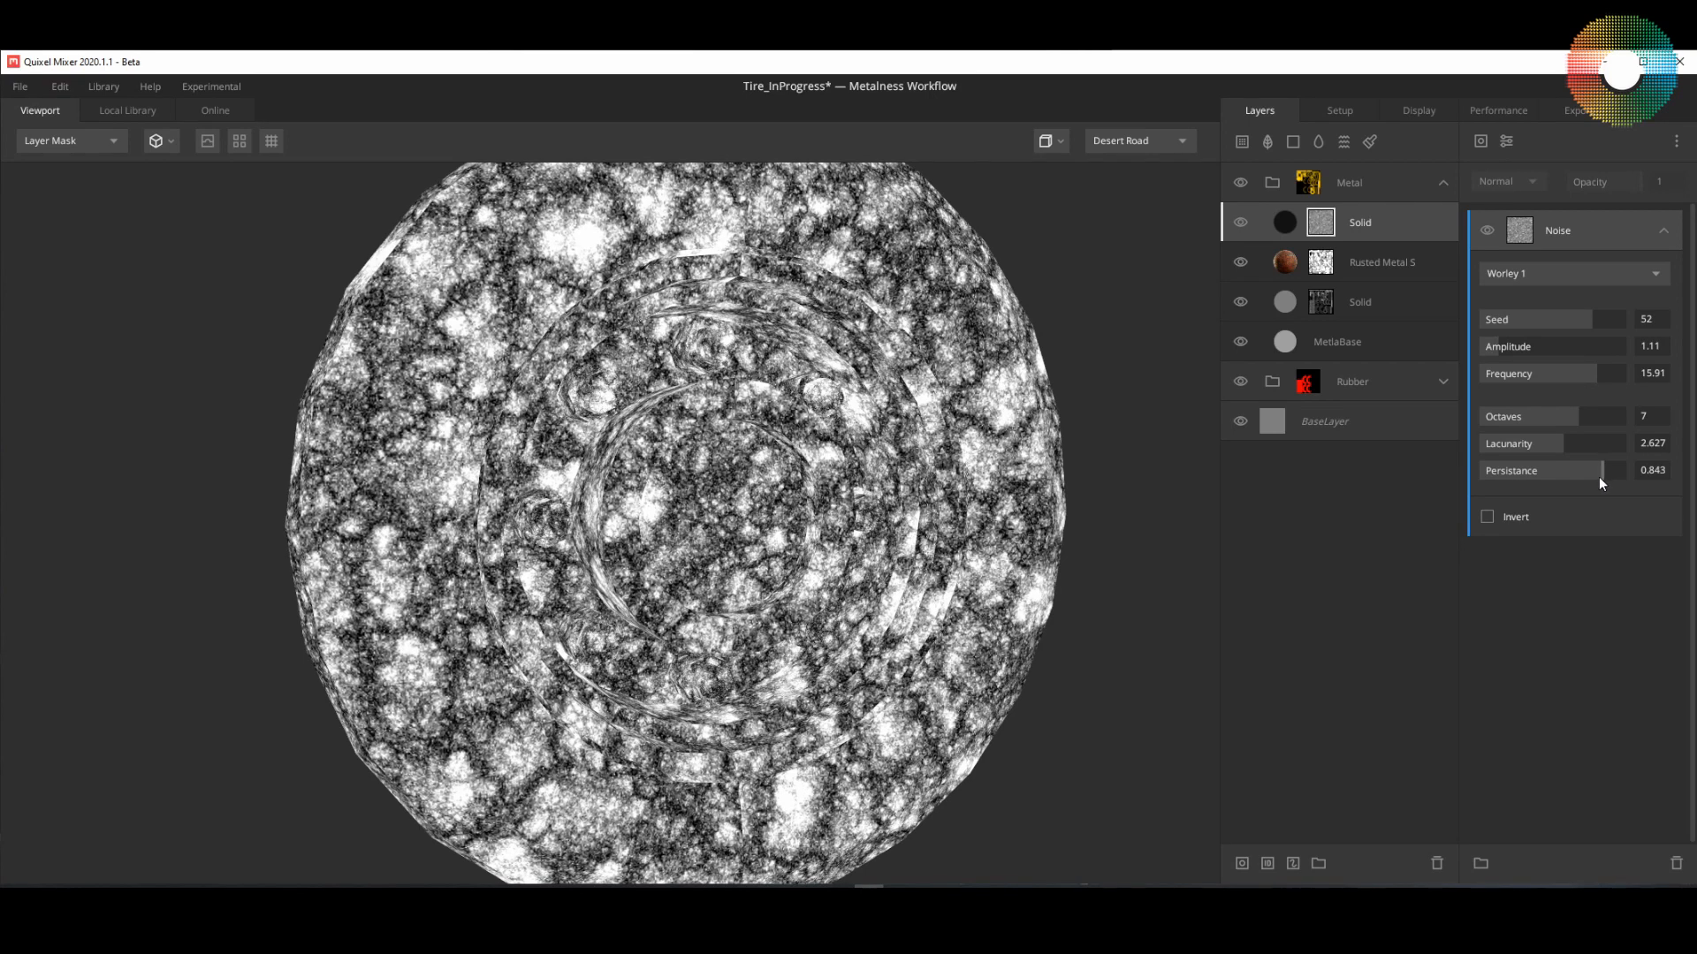
pyautogui.moveTo(1600, 478); pyautogui.dragTo(1595, 478)
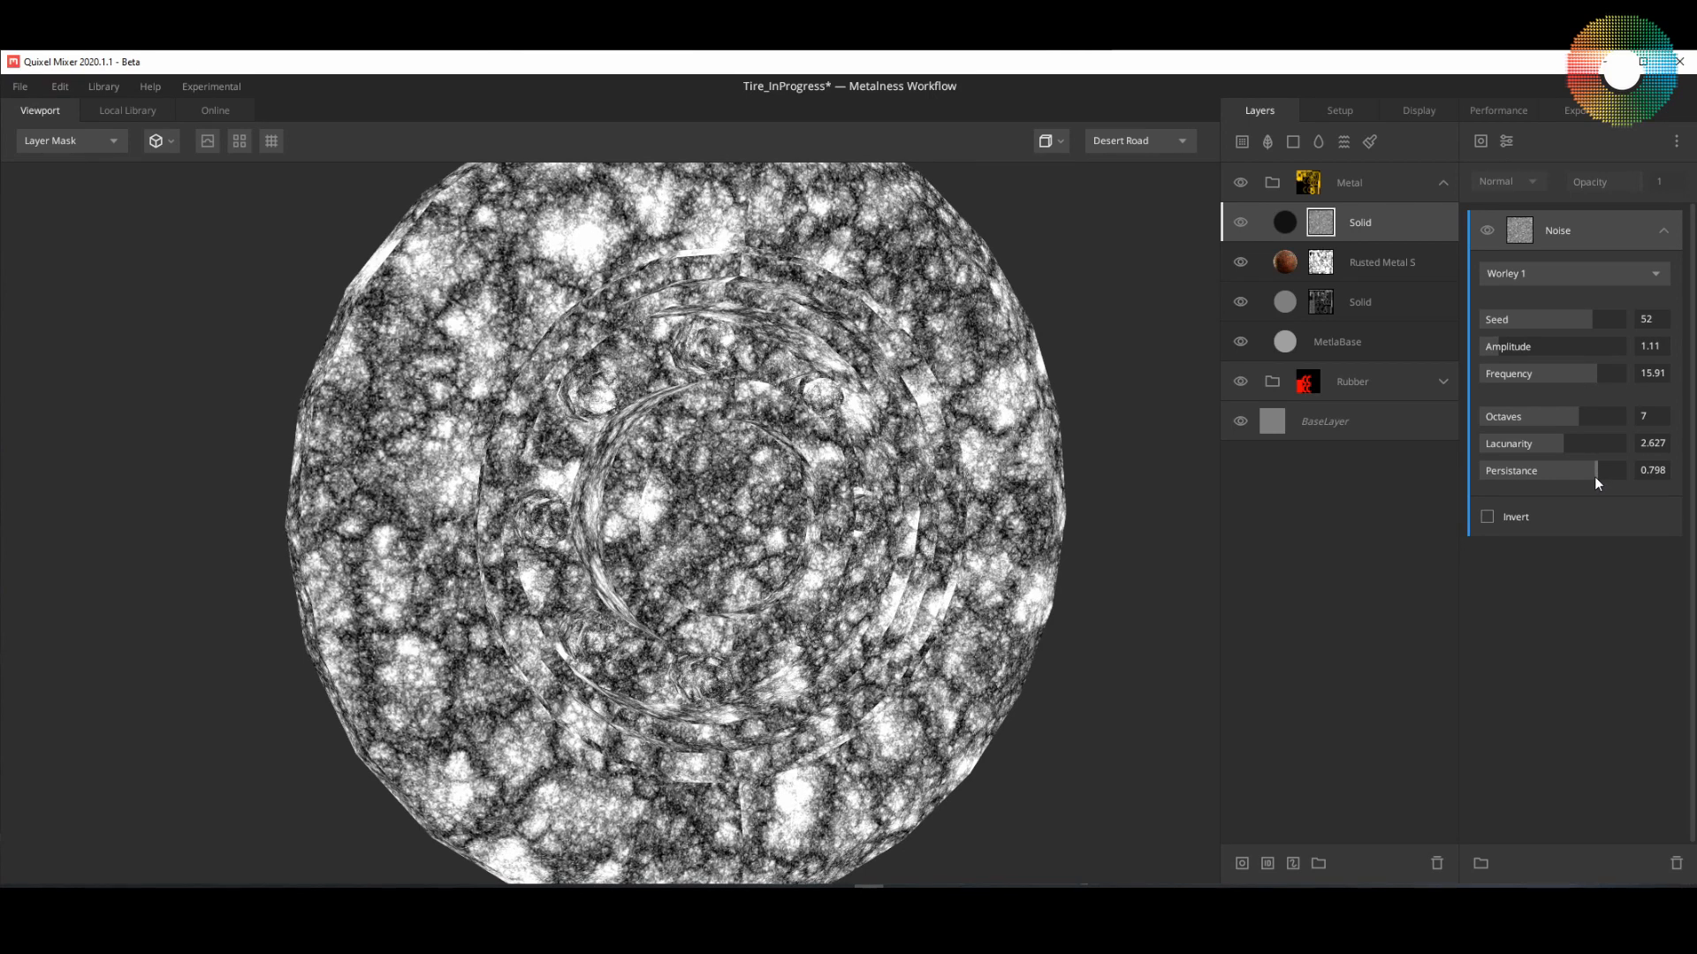
# Step: Add a curvature component above the noise in the mask, set it to Cavities Only and lower its upper level to 0.476
pyautogui.click(1481, 143)
pyautogui.click(1504, 284)
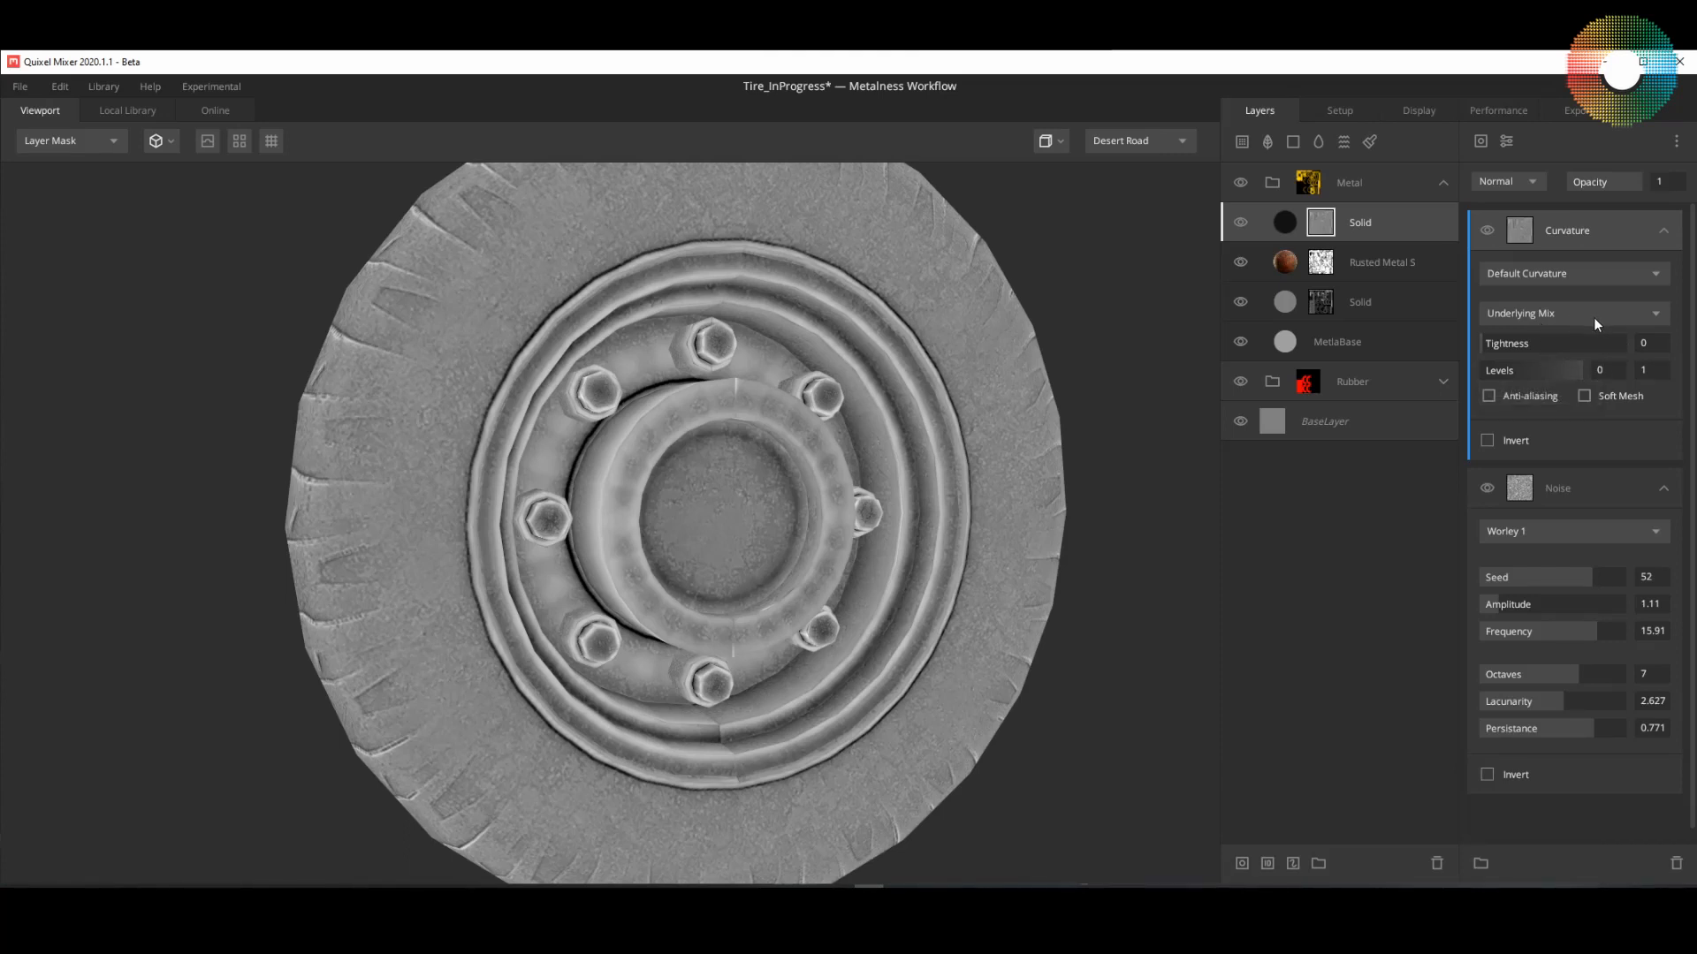
pyautogui.click(1599, 272)
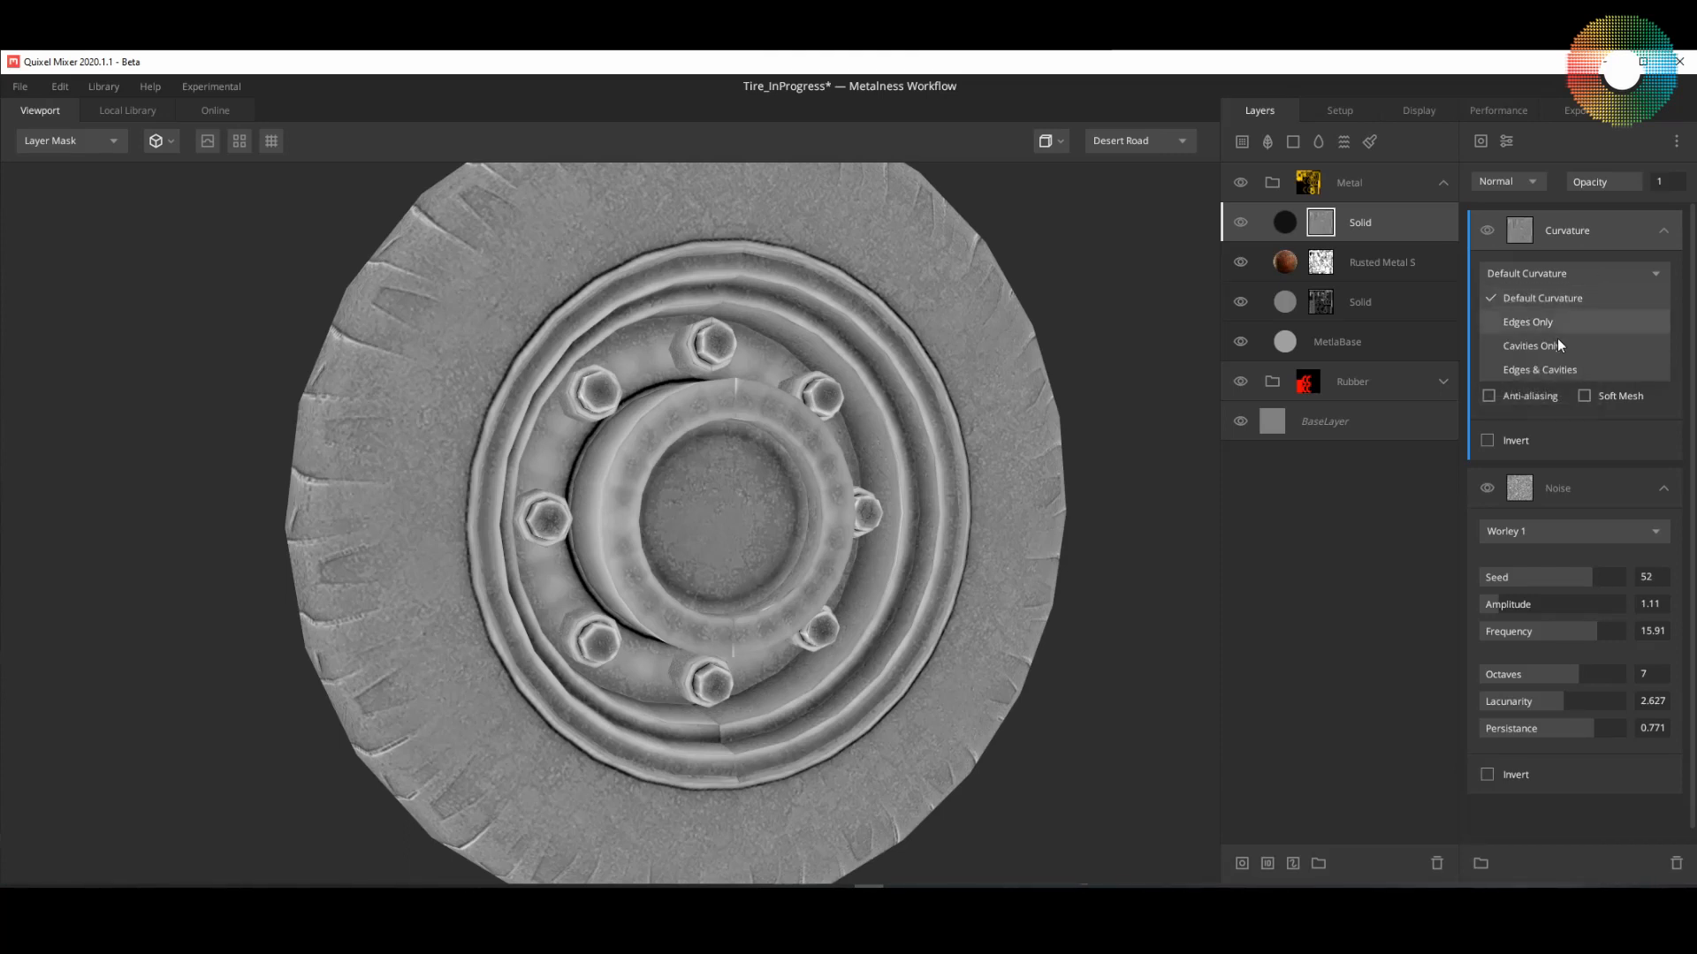
pyautogui.click(1534, 346)
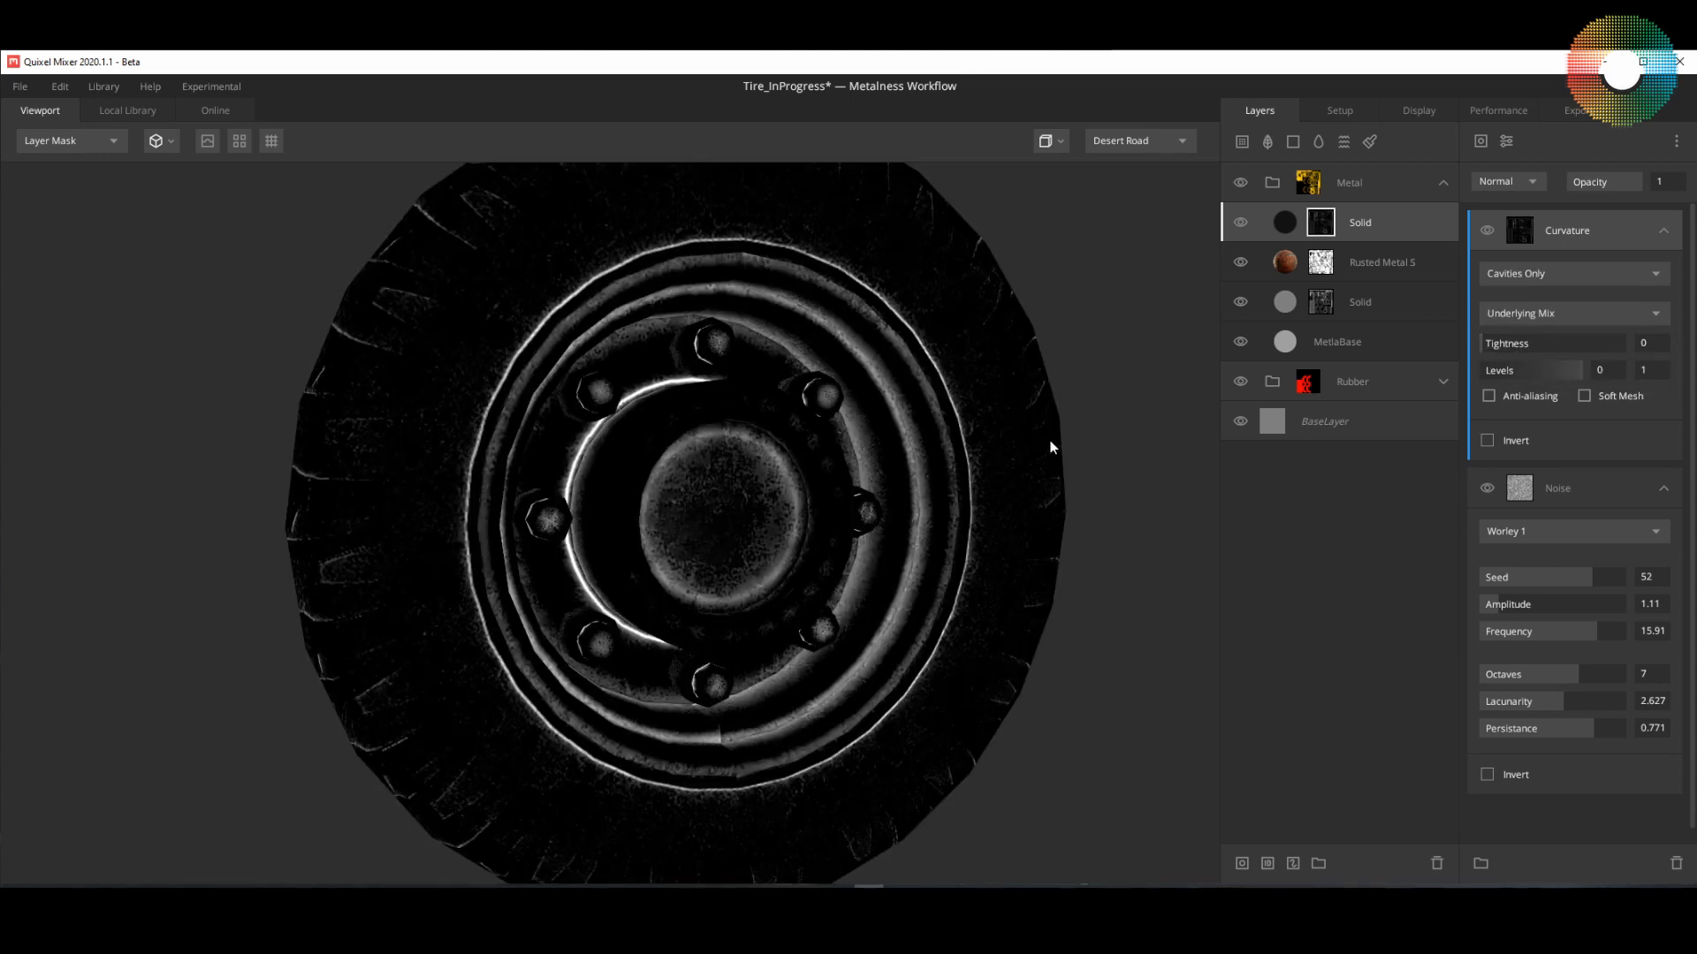
pyautogui.moveTo(982, 481); pyautogui.dragTo(862, 522)
pyautogui.scroll(3, 876, 479)
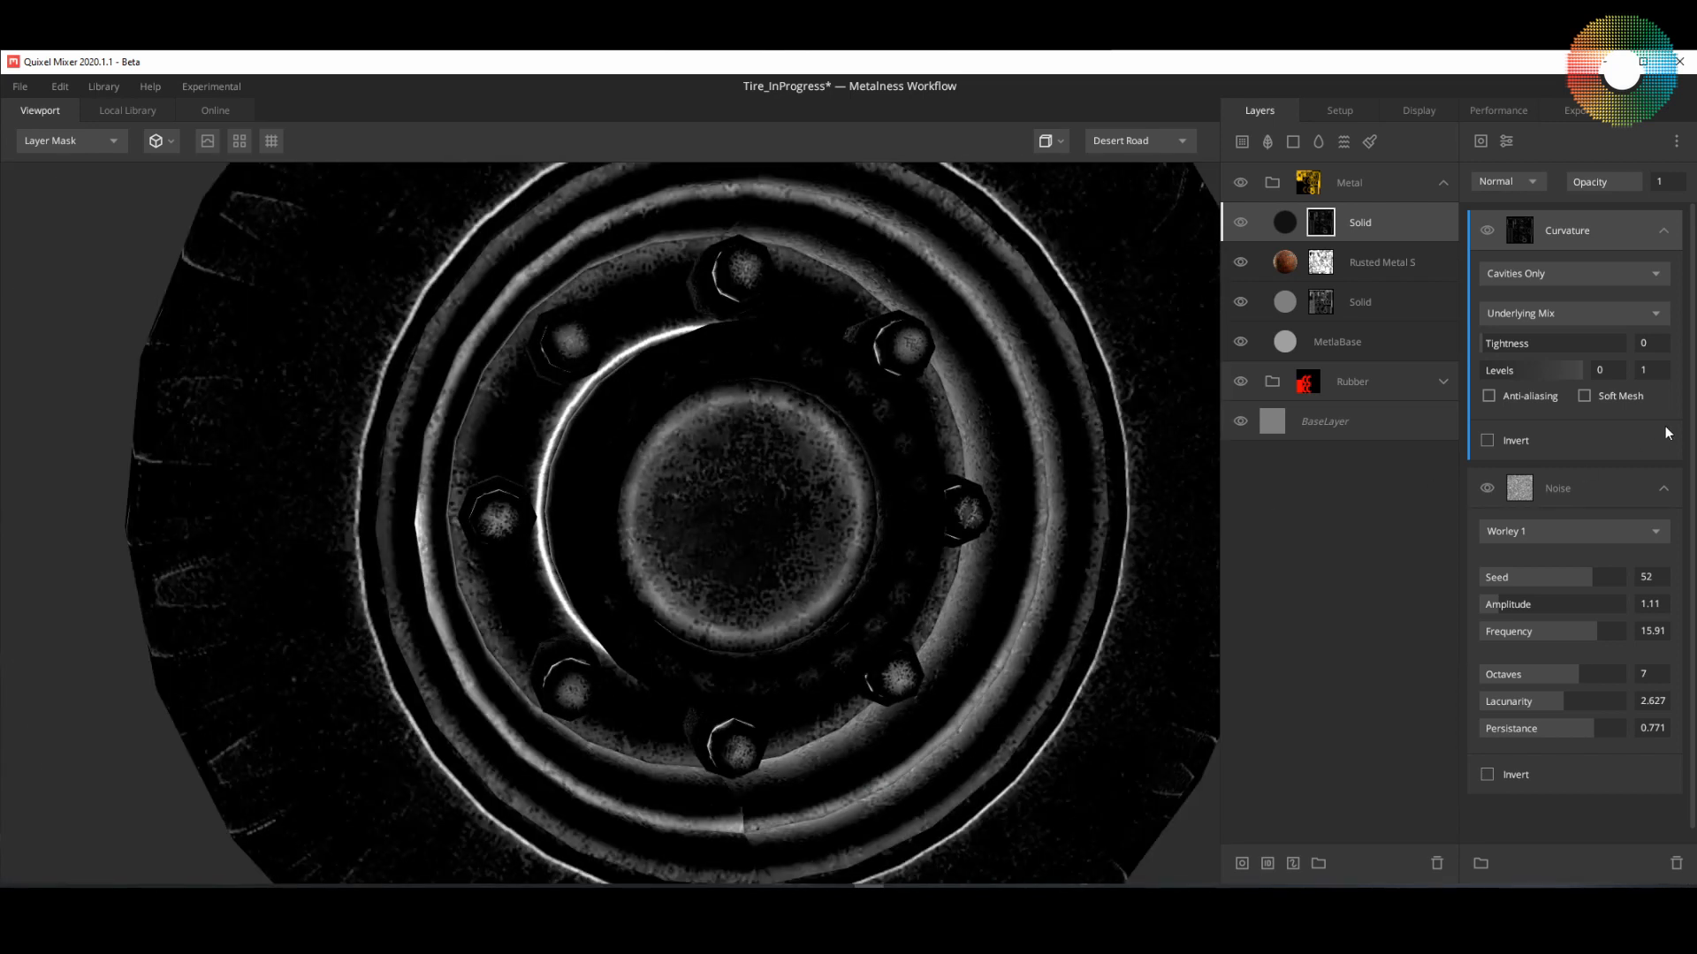
pyautogui.moveTo(1578, 369); pyautogui.dragTo(1530, 369)
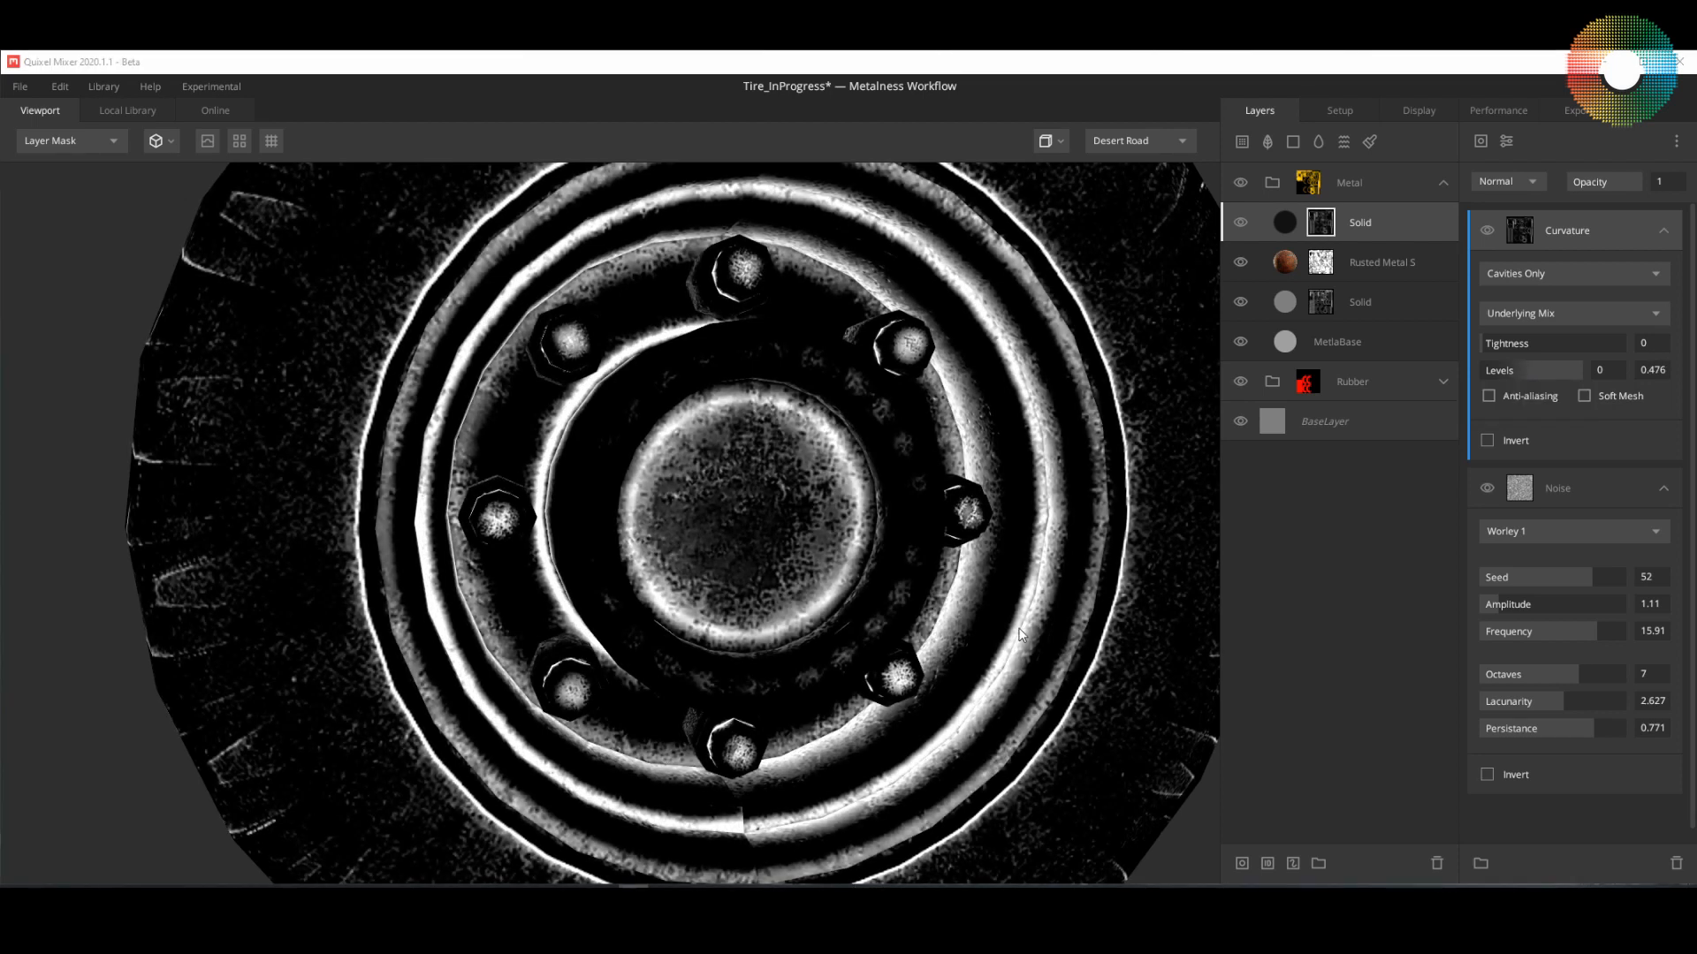
# Step: Return to the PBR Metalness display and examine the dark dirt in the wheel's cavities from several angles
pyautogui.click(1283, 224)
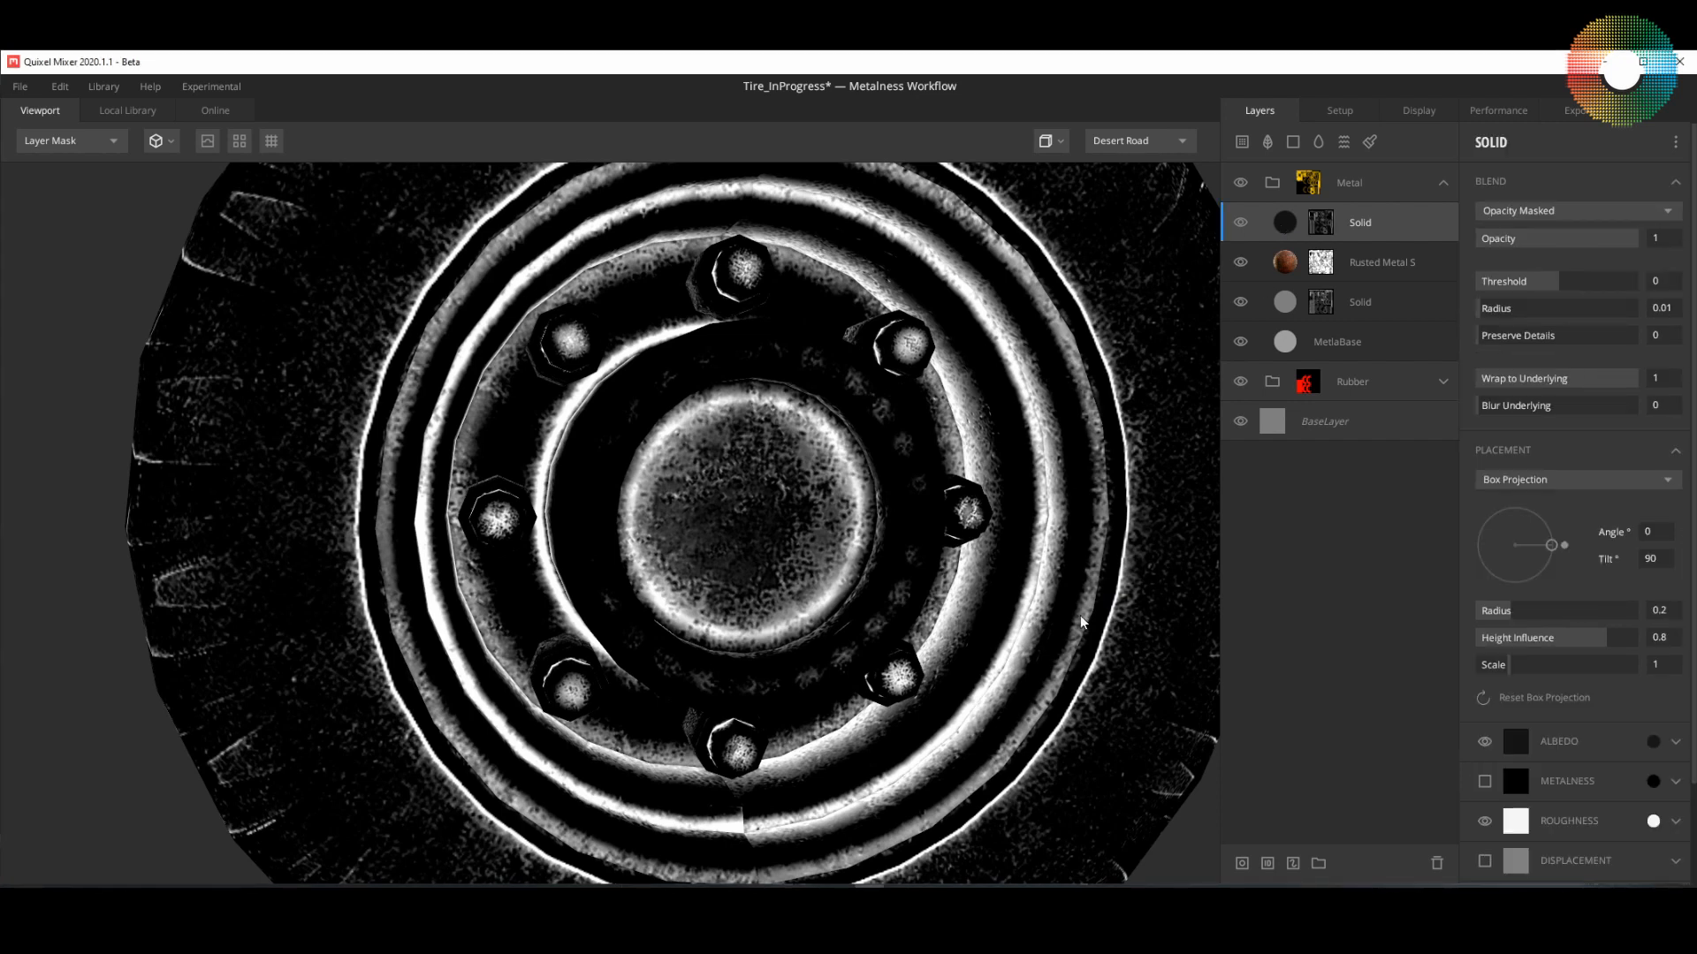
pyautogui.press('m')
pyautogui.keyDown('alt'); pyautogui.moveTo(1027, 645); pyautogui.dragTo(1078, 669); pyautogui.keyUp('alt')
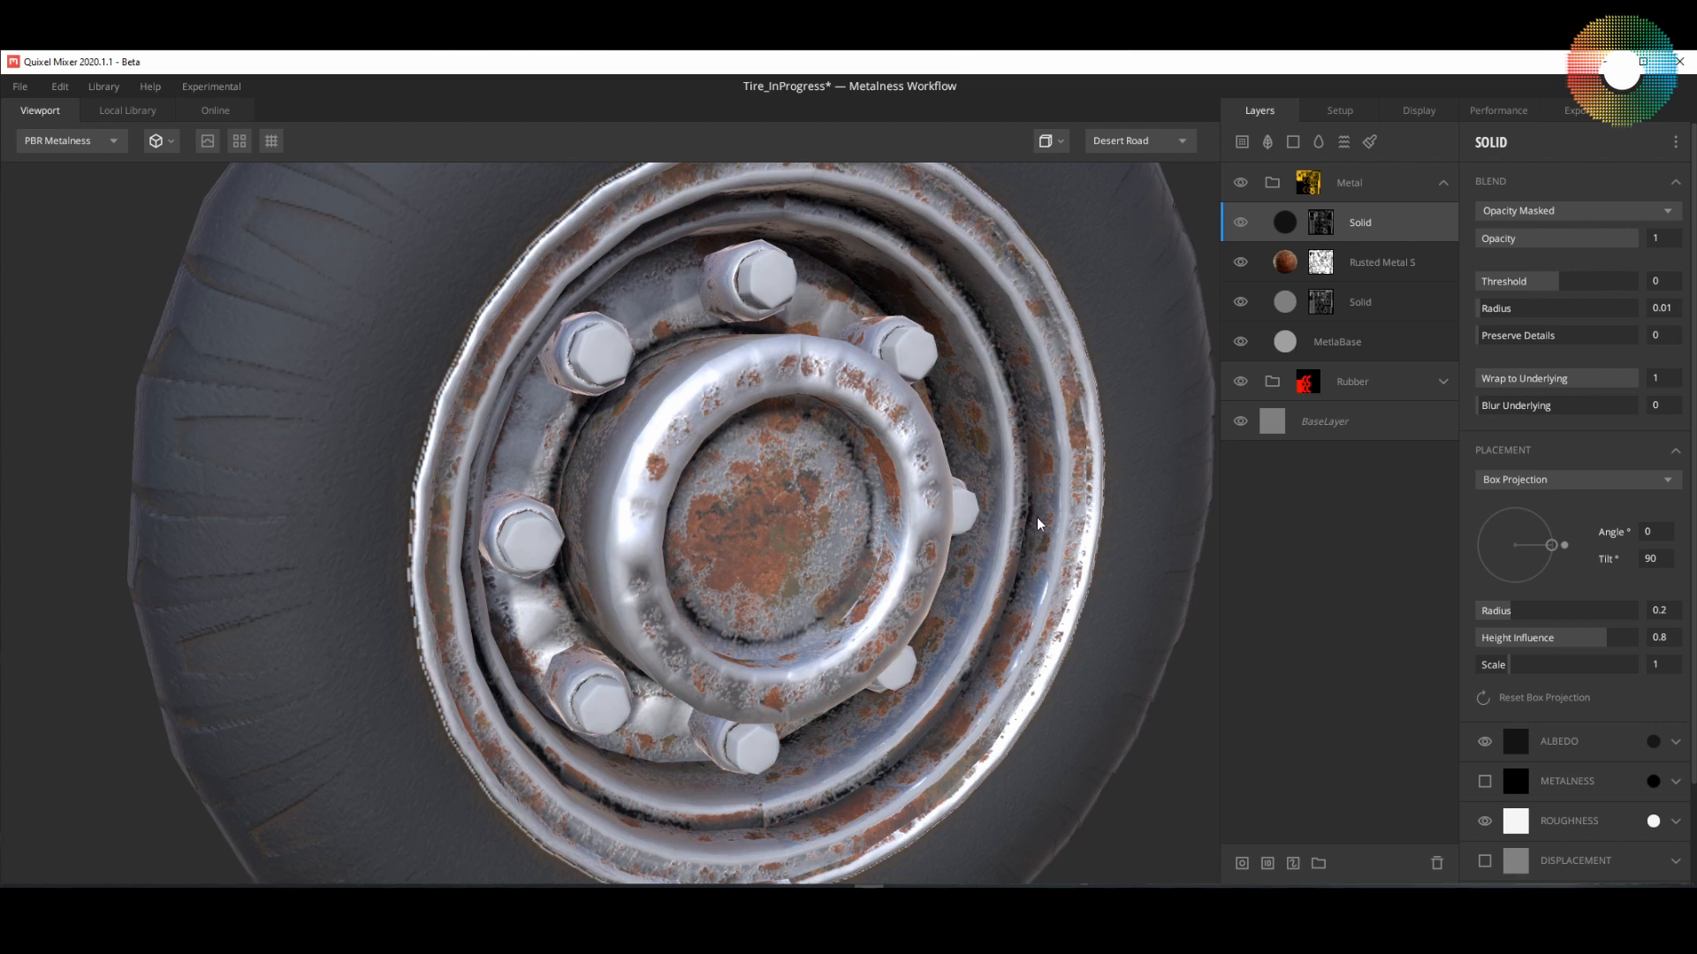
pyautogui.keyDown('alt'); pyautogui.moveTo(1037, 517); pyautogui.dragTo(963, 560); pyautogui.keyUp('alt')
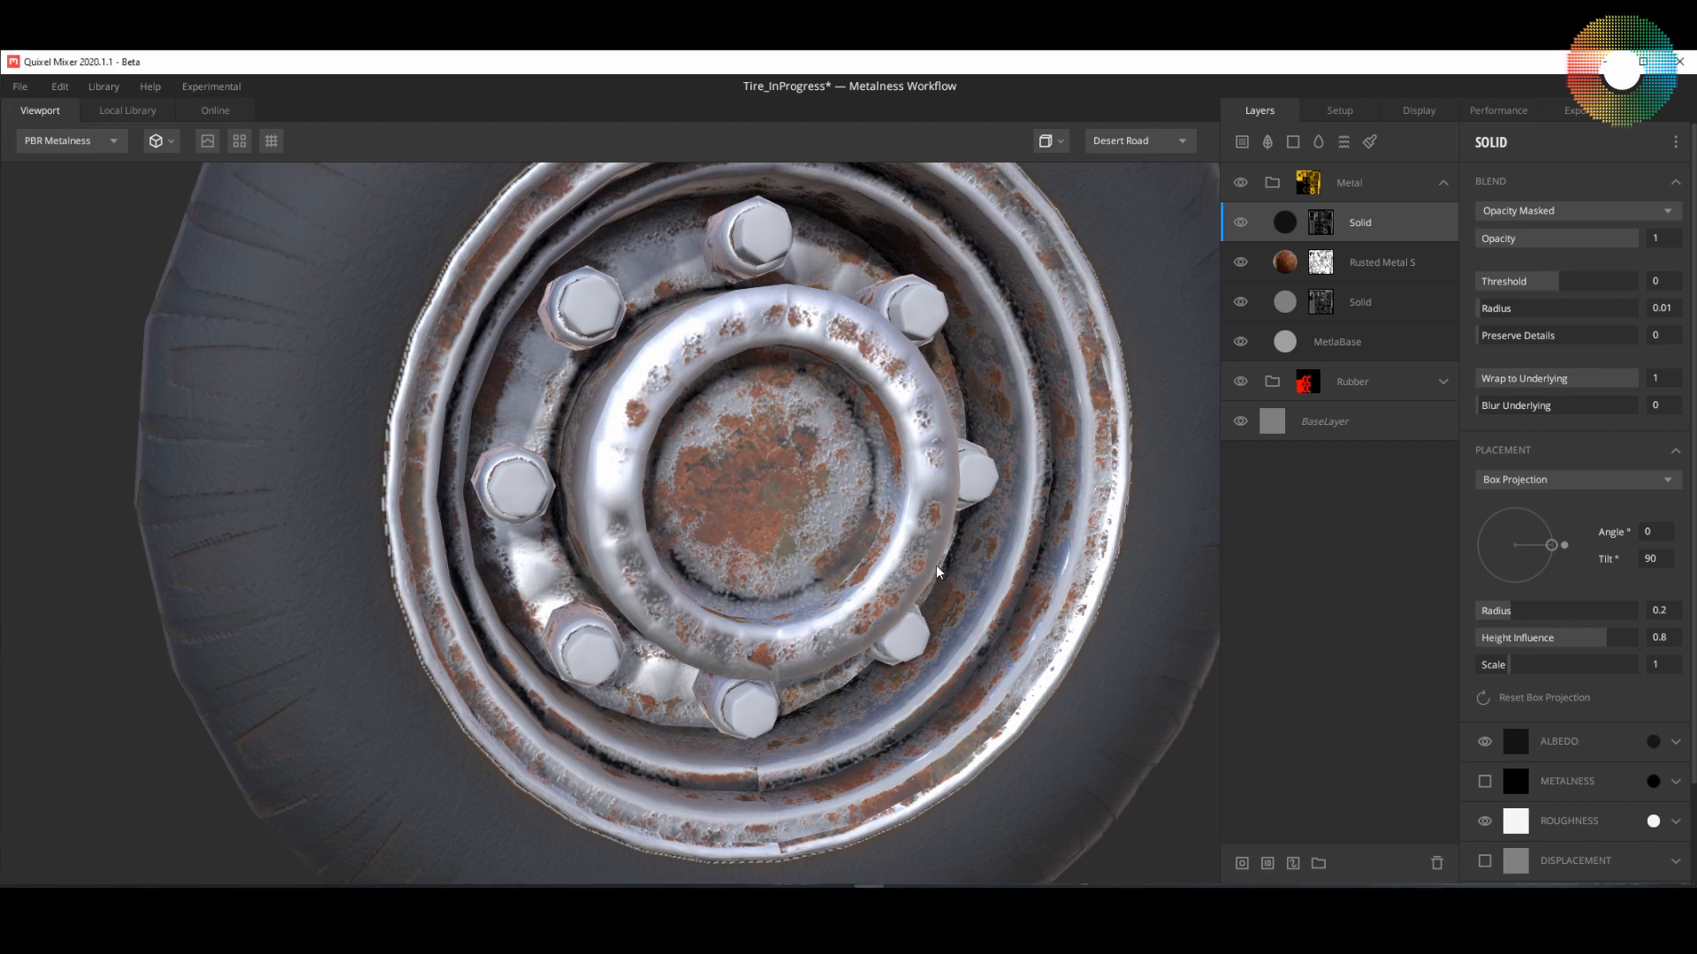
pyautogui.scroll(-5, 936, 565)
pyautogui.scroll(2, 935, 564)
pyautogui.moveTo(813, 571); pyautogui.dragTo(766, 532)
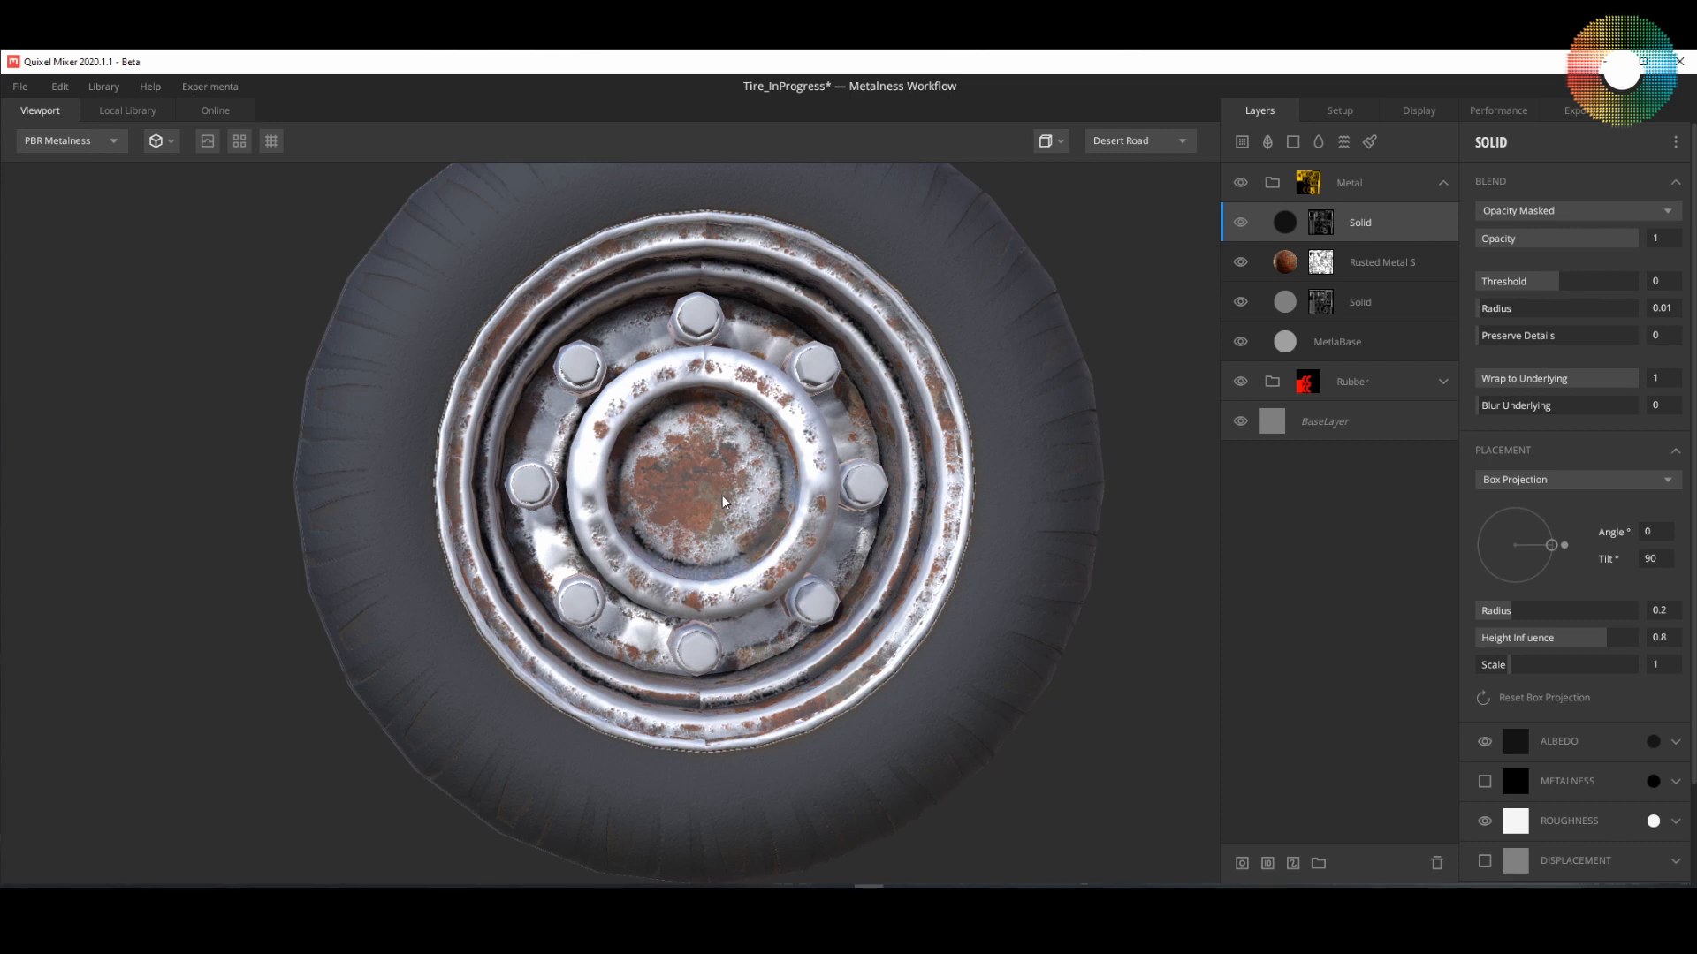
# Step: Add a paint layer directly above the MetlaBase layer and disable the brush's albedo, metalness and roughness, leaving only displacement
pyautogui.click(1392, 342)
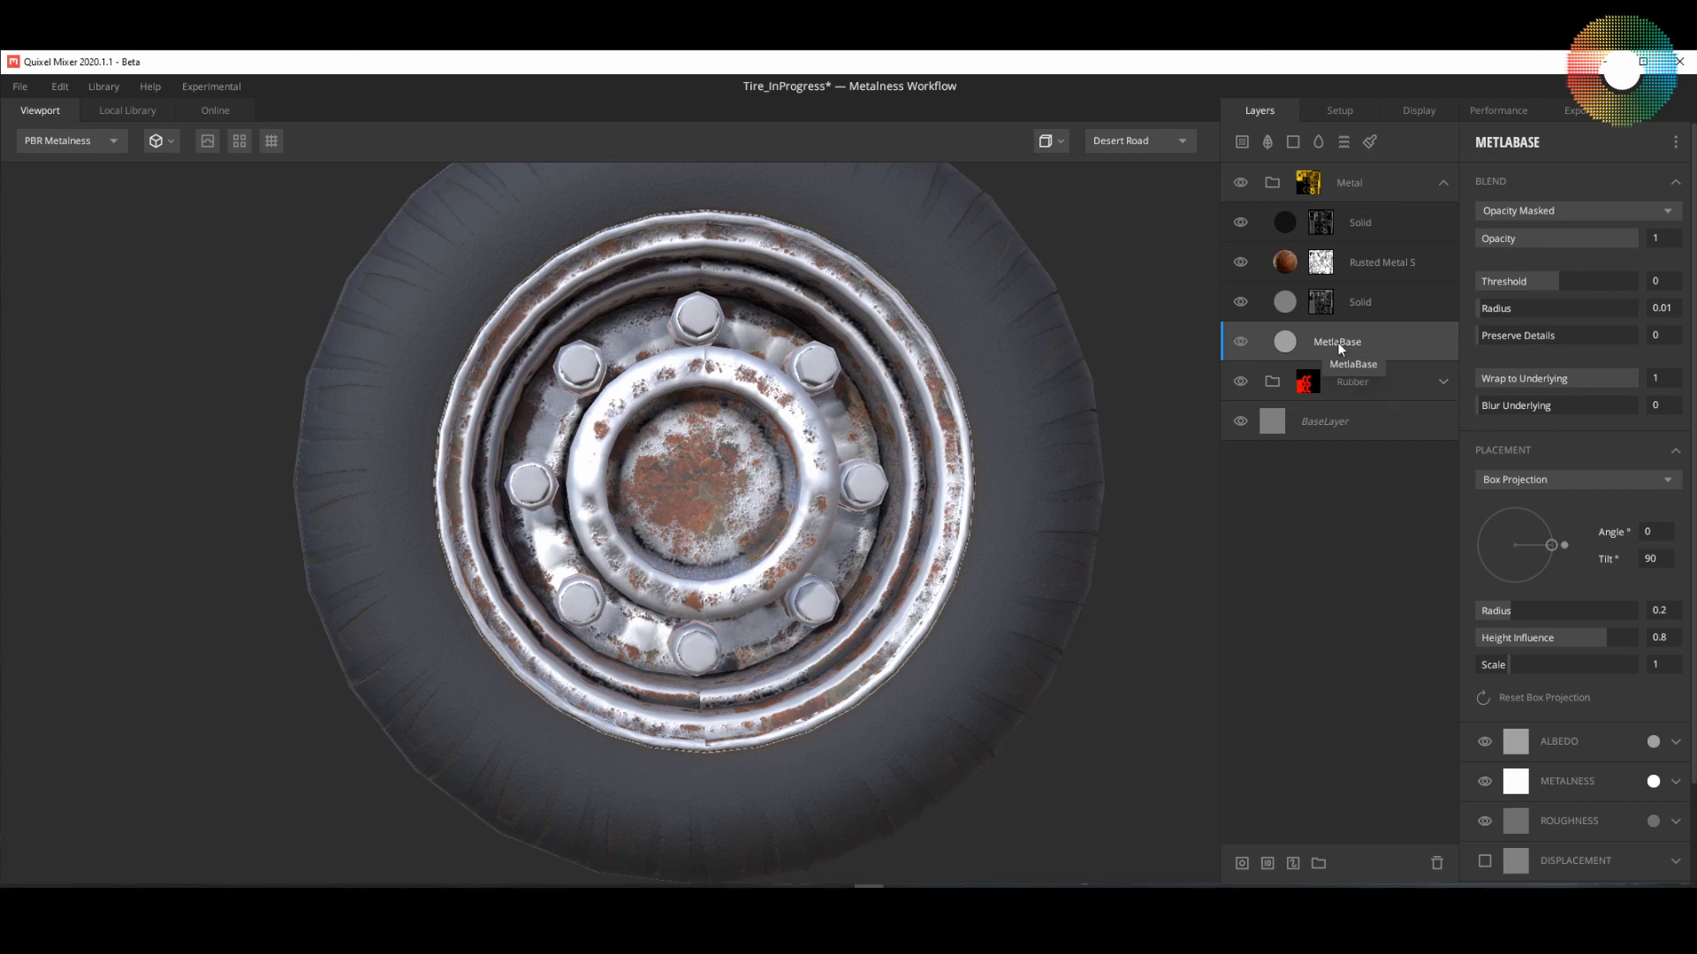
pyautogui.click(1369, 142)
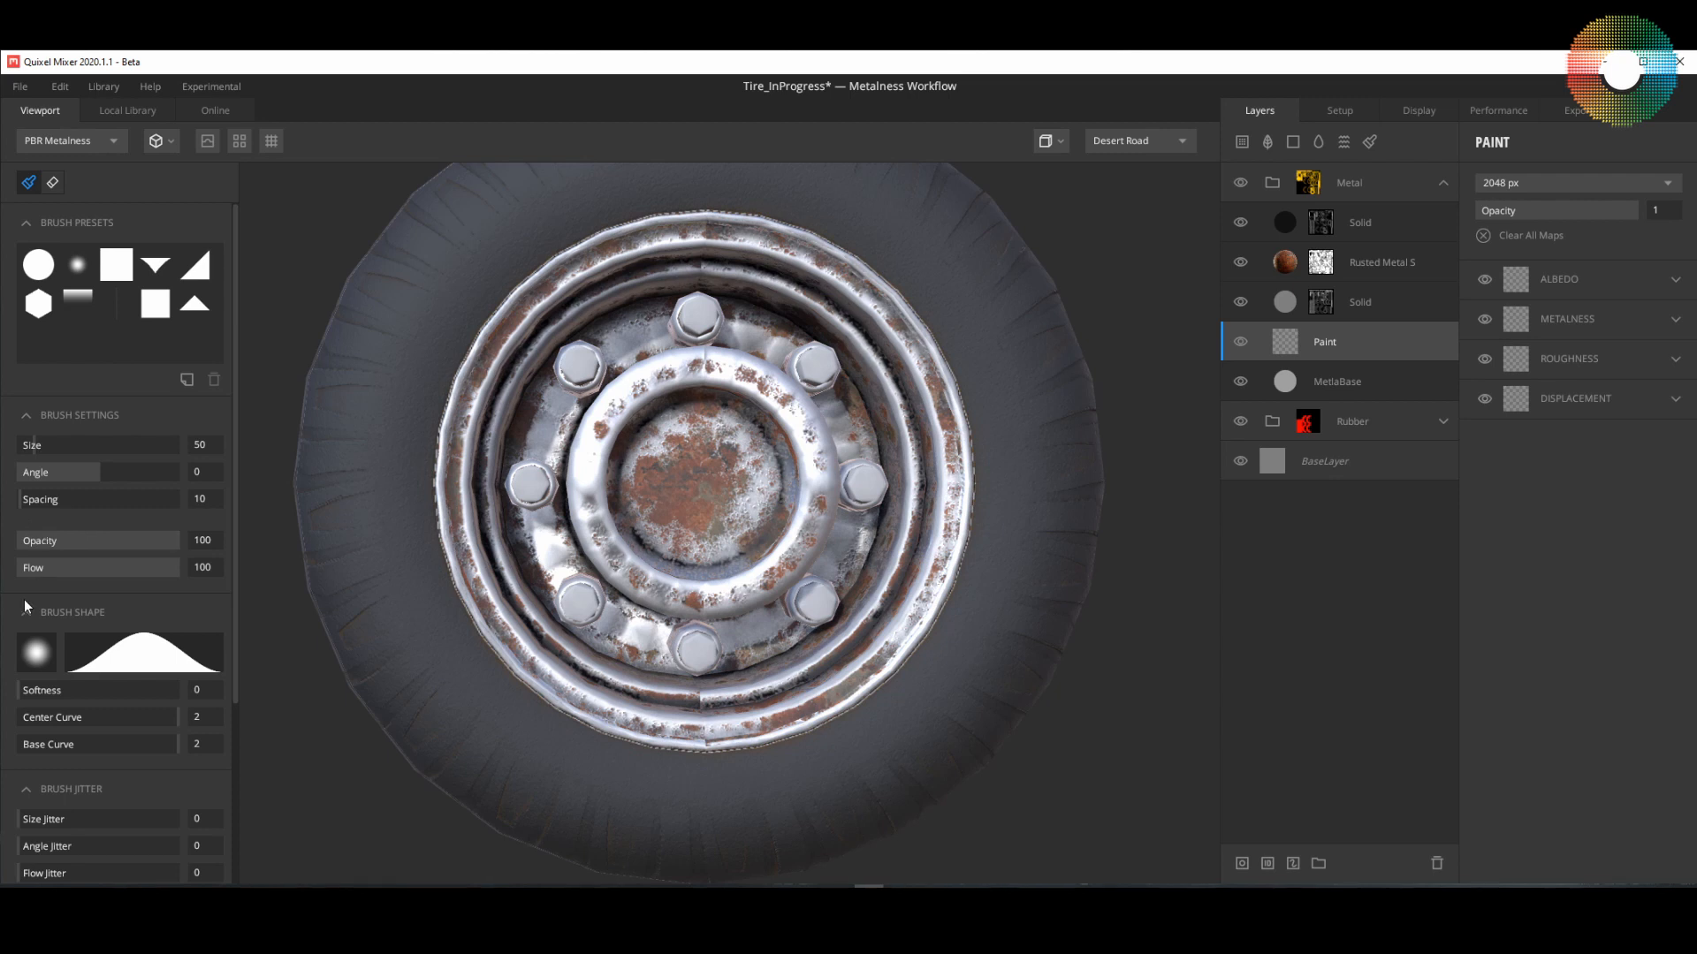
pyautogui.scroll(-1, 23, 605)
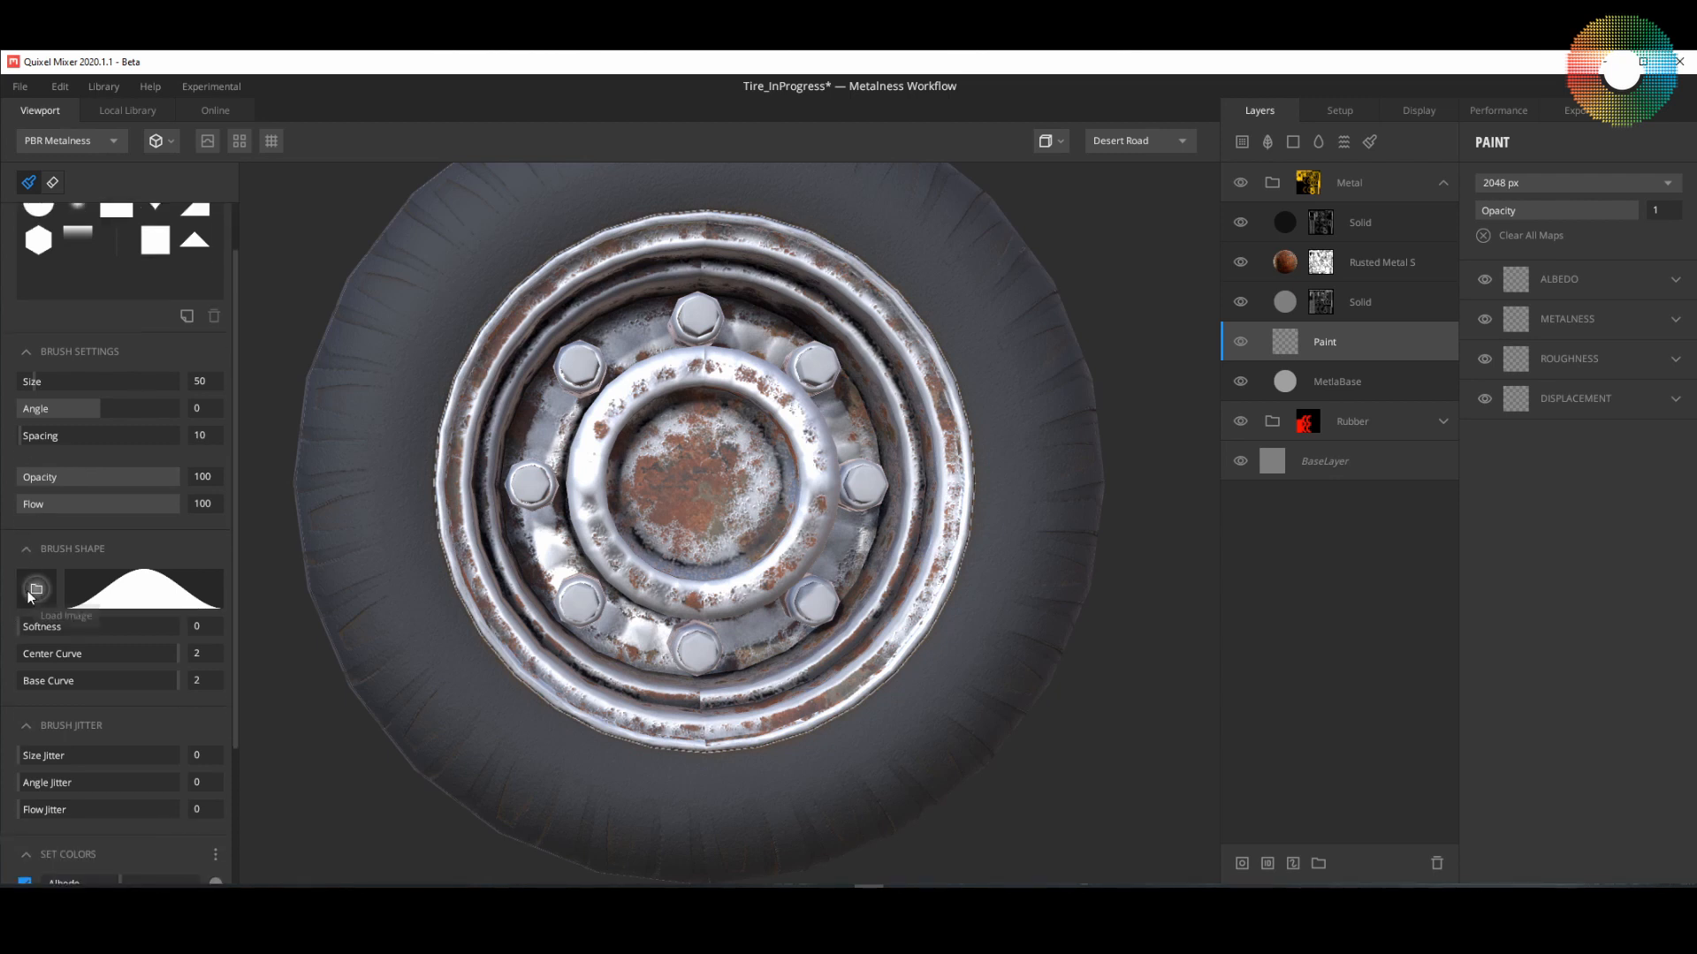
pyautogui.scroll(-1, 19, 665)
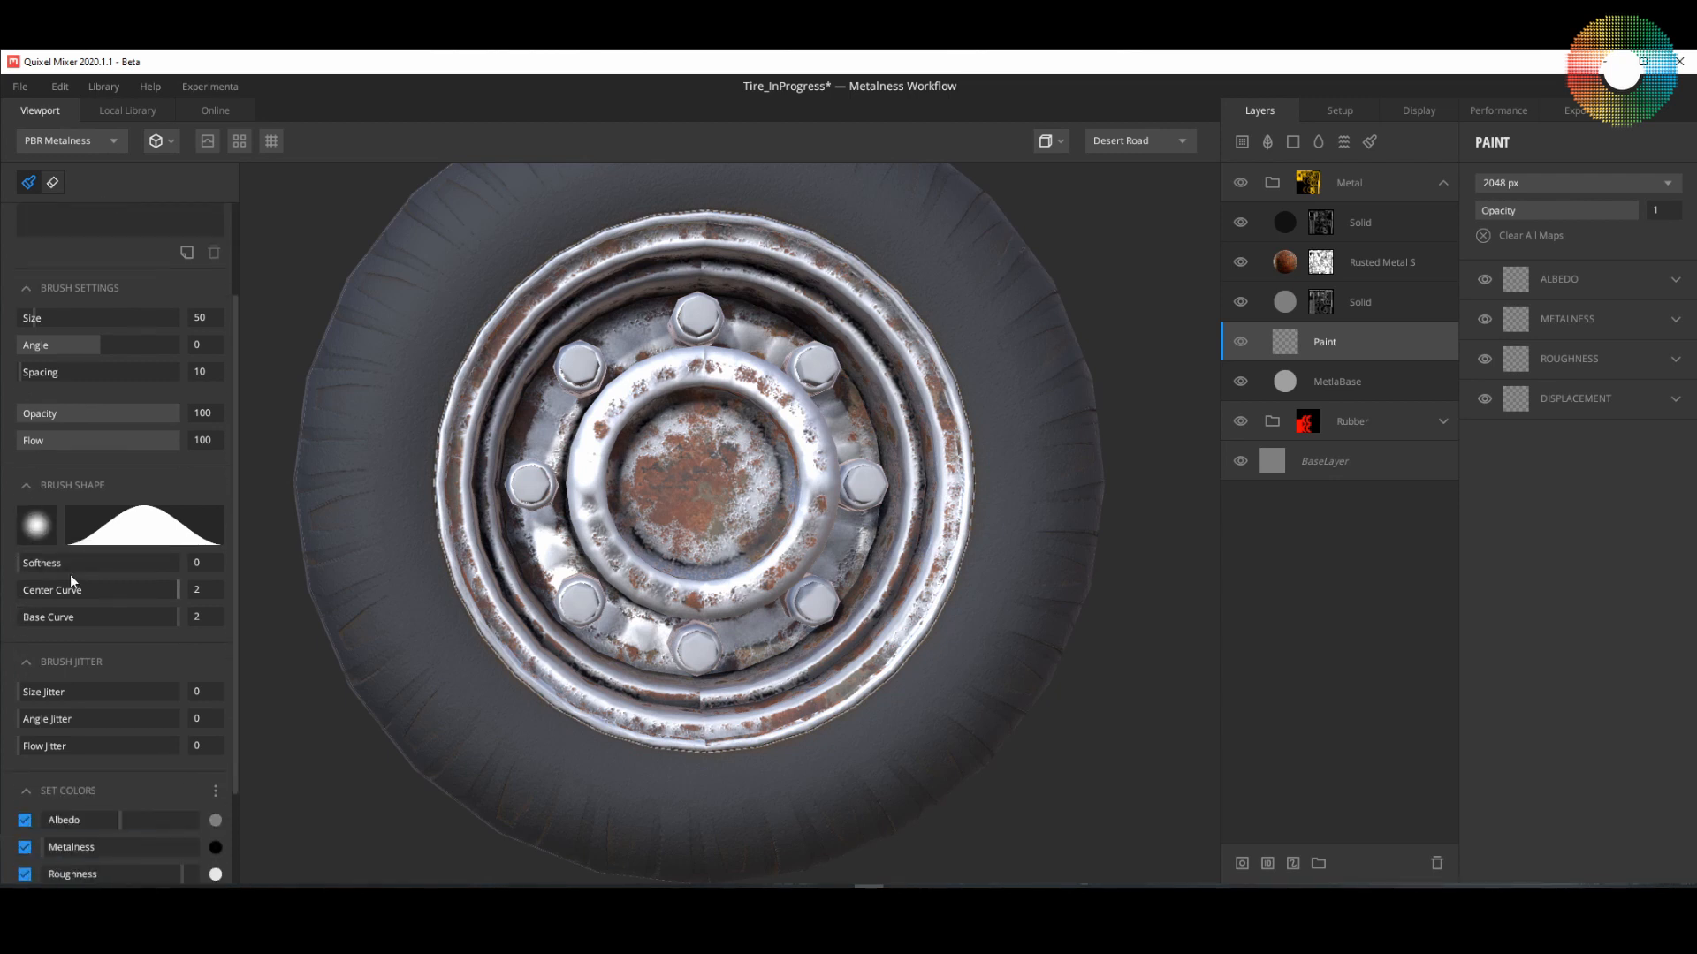
pyautogui.scroll(-1, 60, 634)
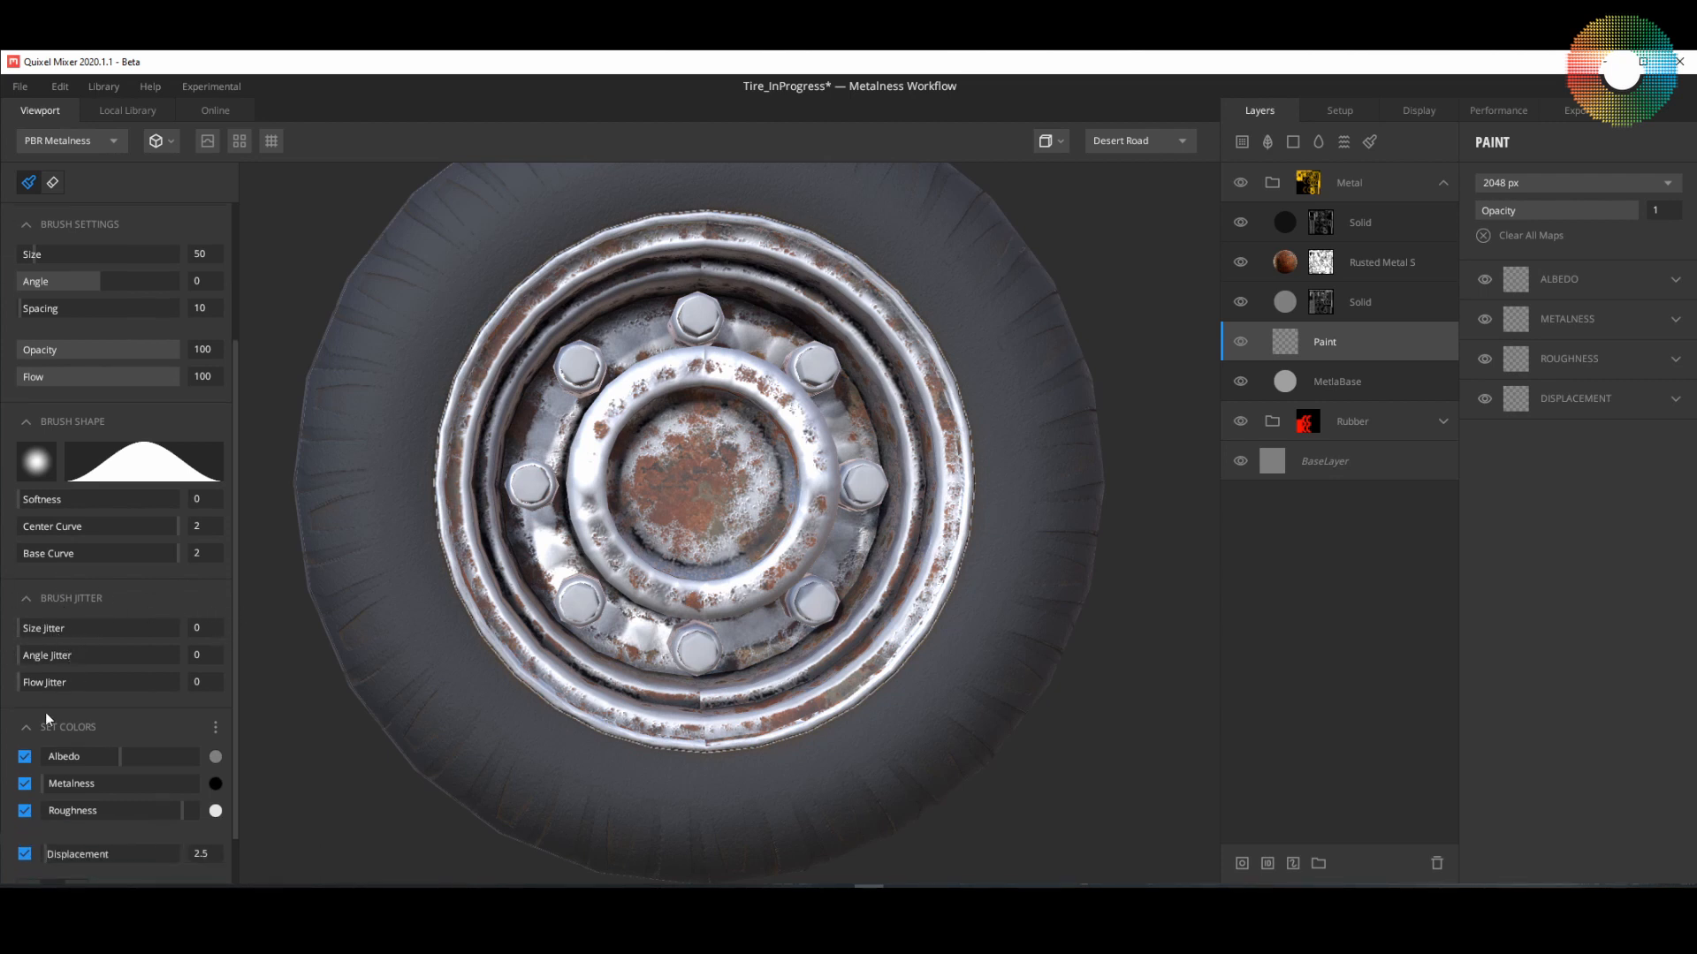
pyautogui.scroll(-1, 45, 712)
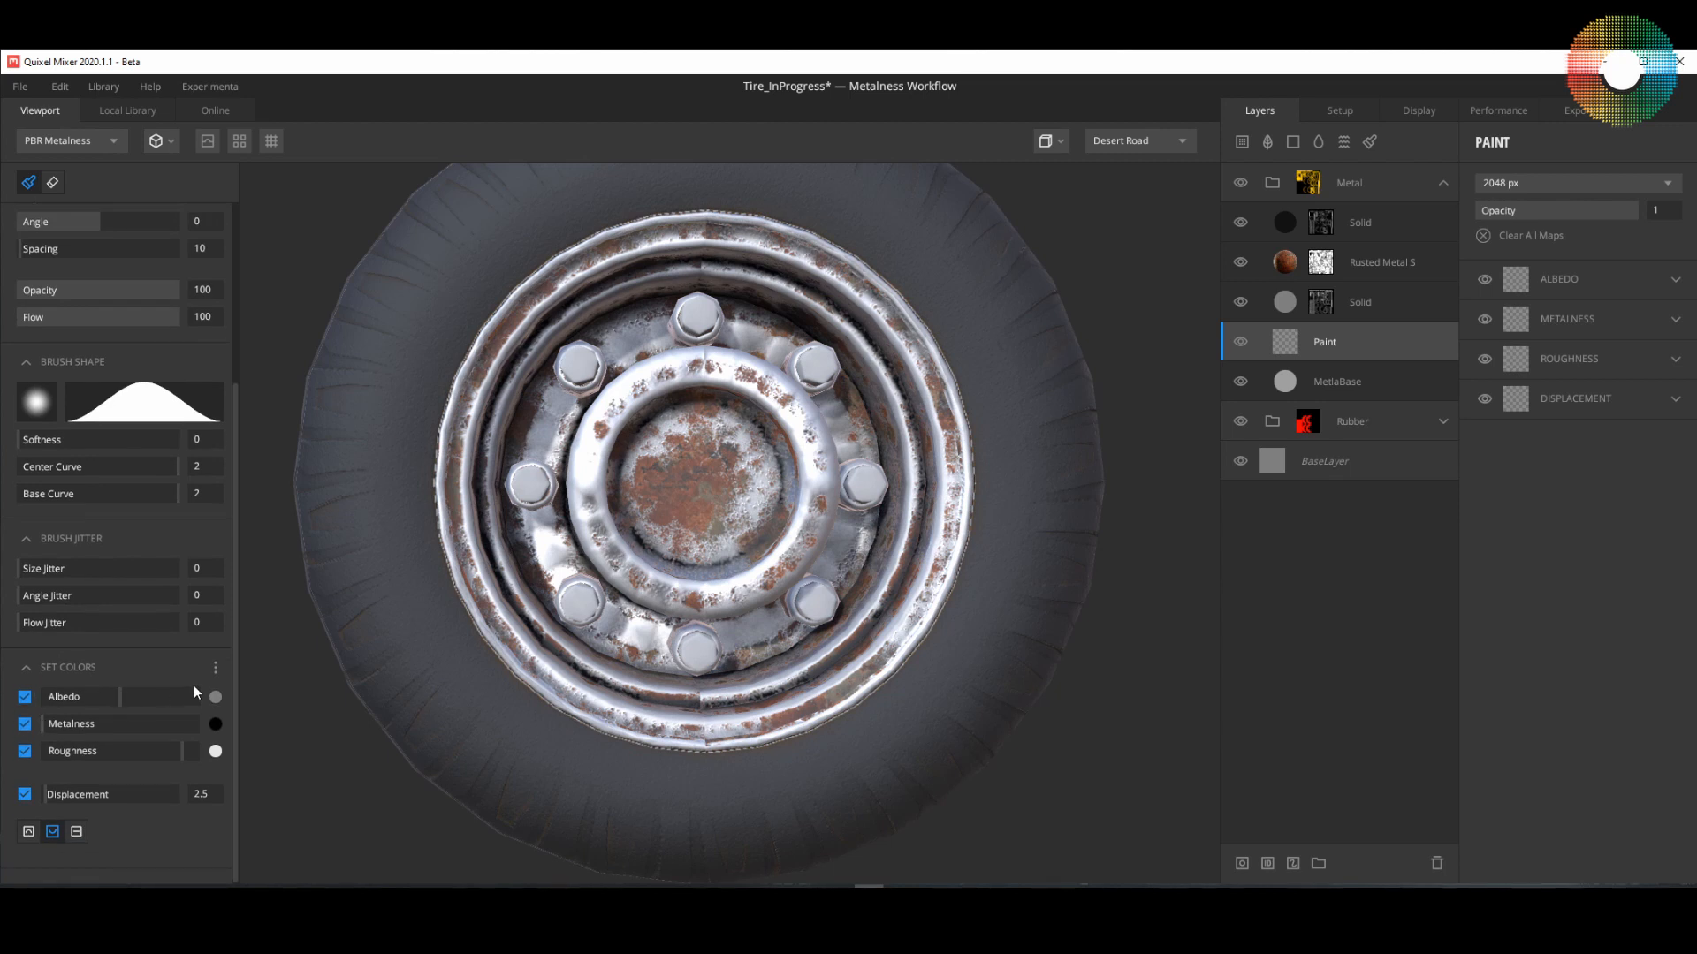
pyautogui.click(24, 697)
pyautogui.click(26, 724)
pyautogui.click(24, 751)
# Step: Load the snow leopard logo image as the brush's custom alpha
pyautogui.click(37, 402)
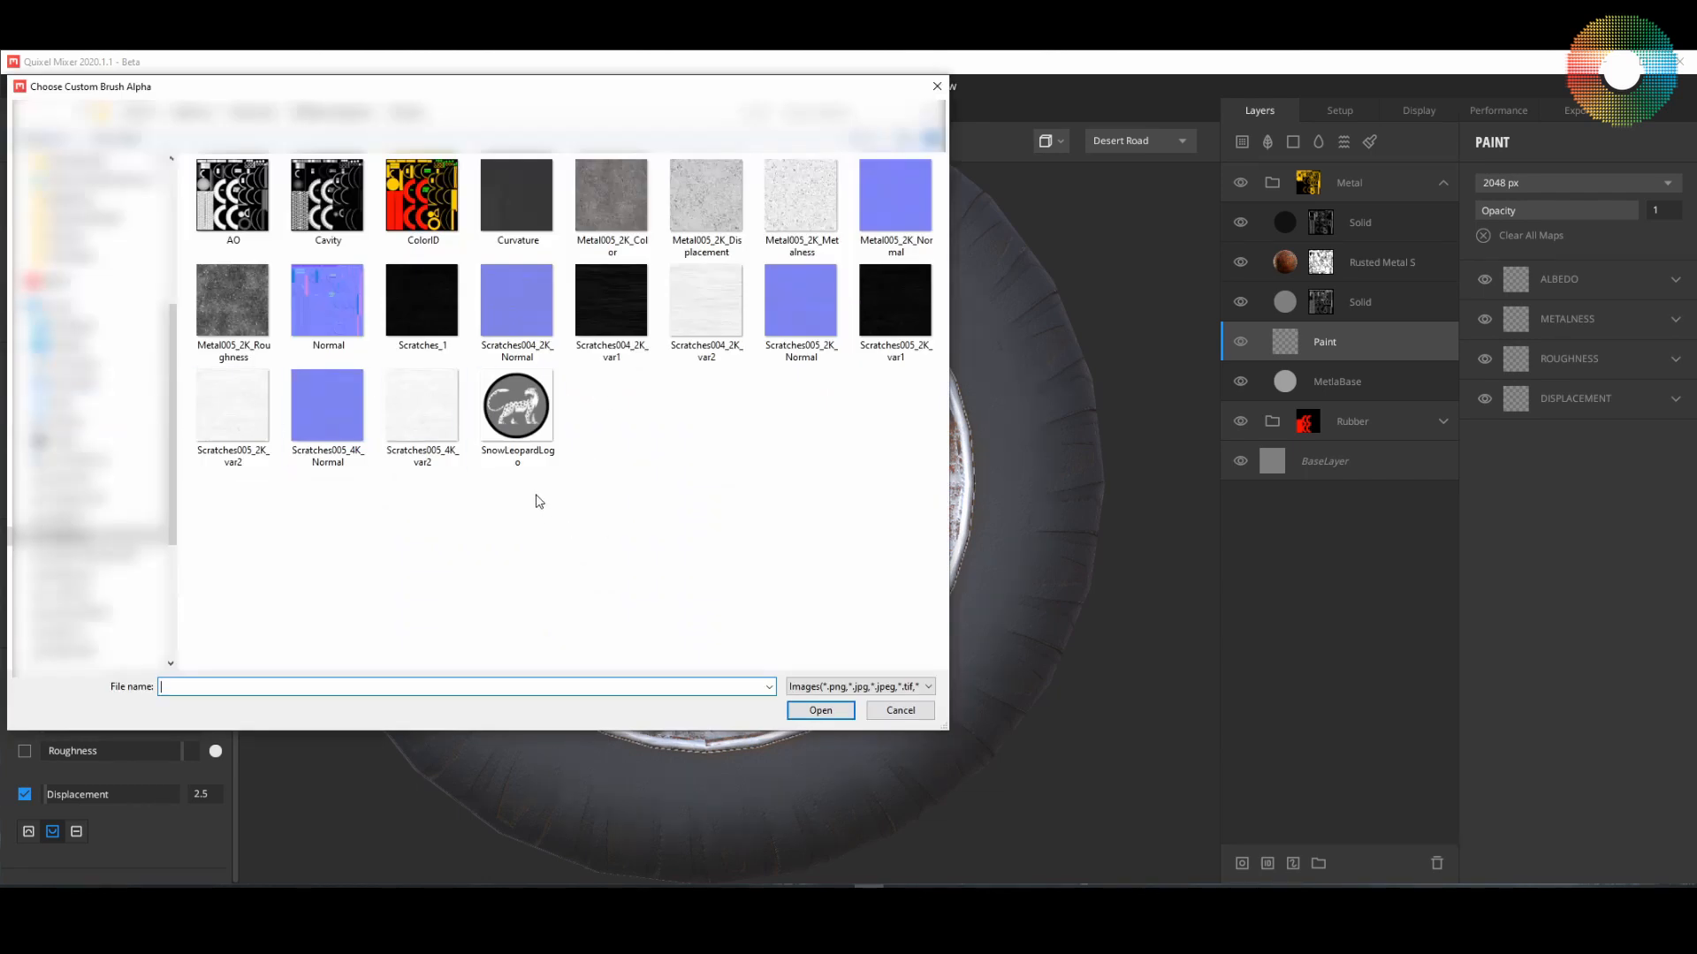
pyautogui.click(526, 432)
pyautogui.doubleClick(526, 431)
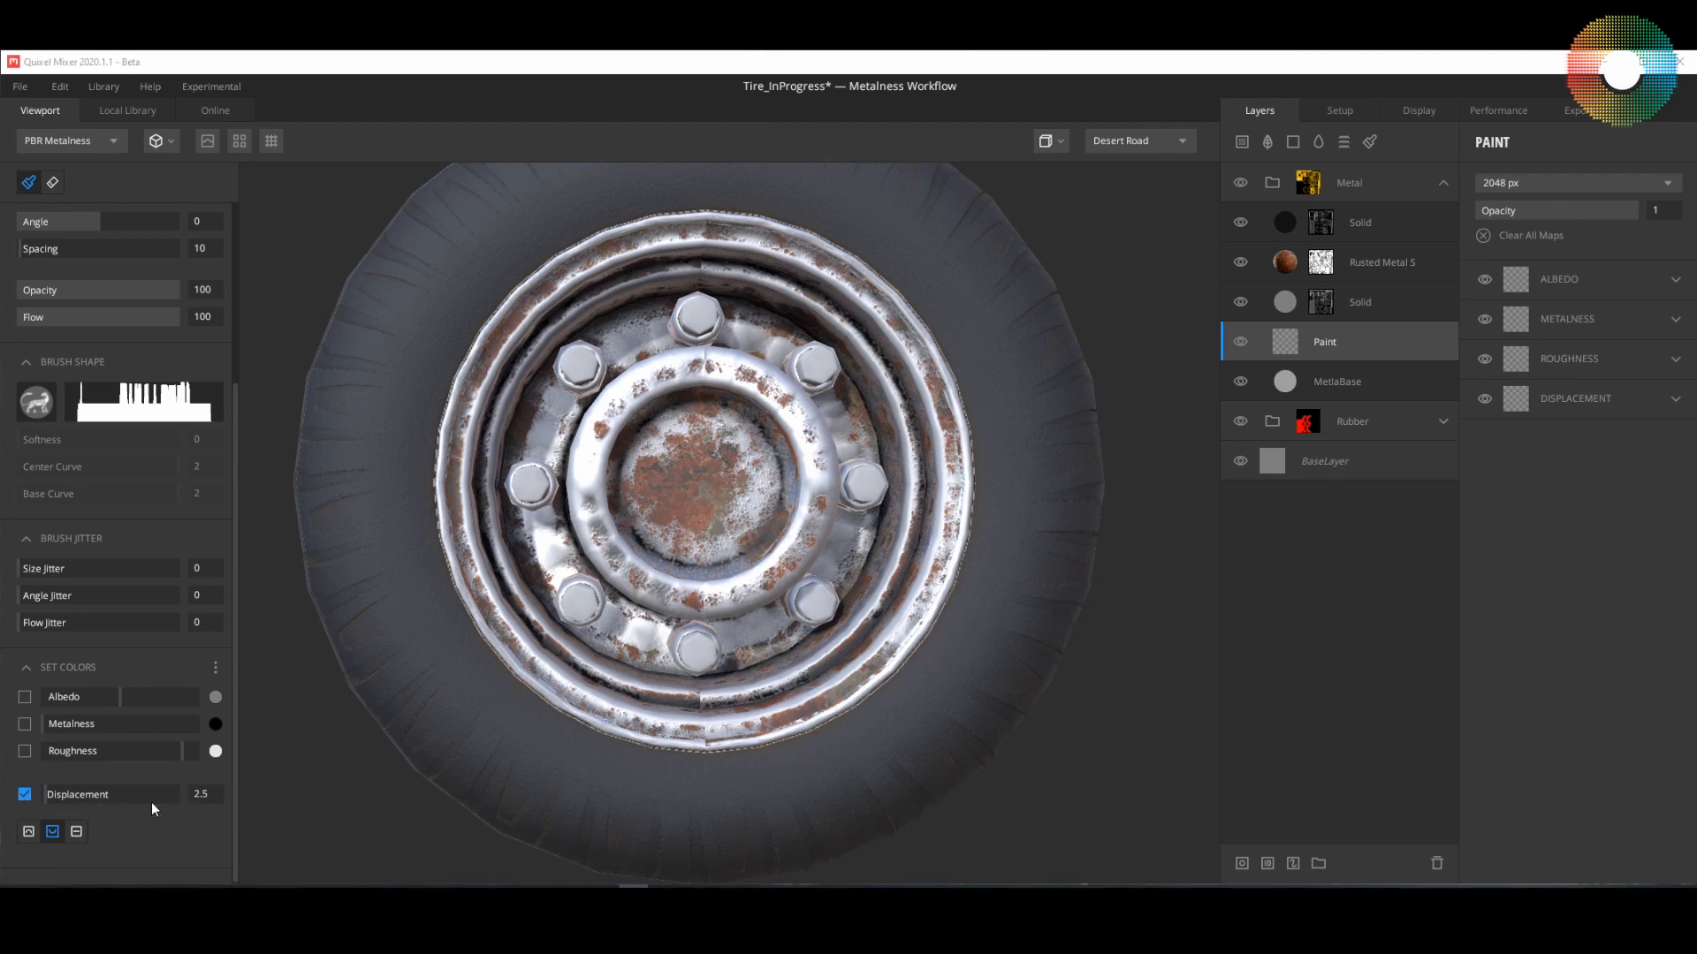
# Step: Set the brush size to 273.6 and stamp the logo once onto the centre of the hub from the Front View
pyautogui.click(1056, 141)
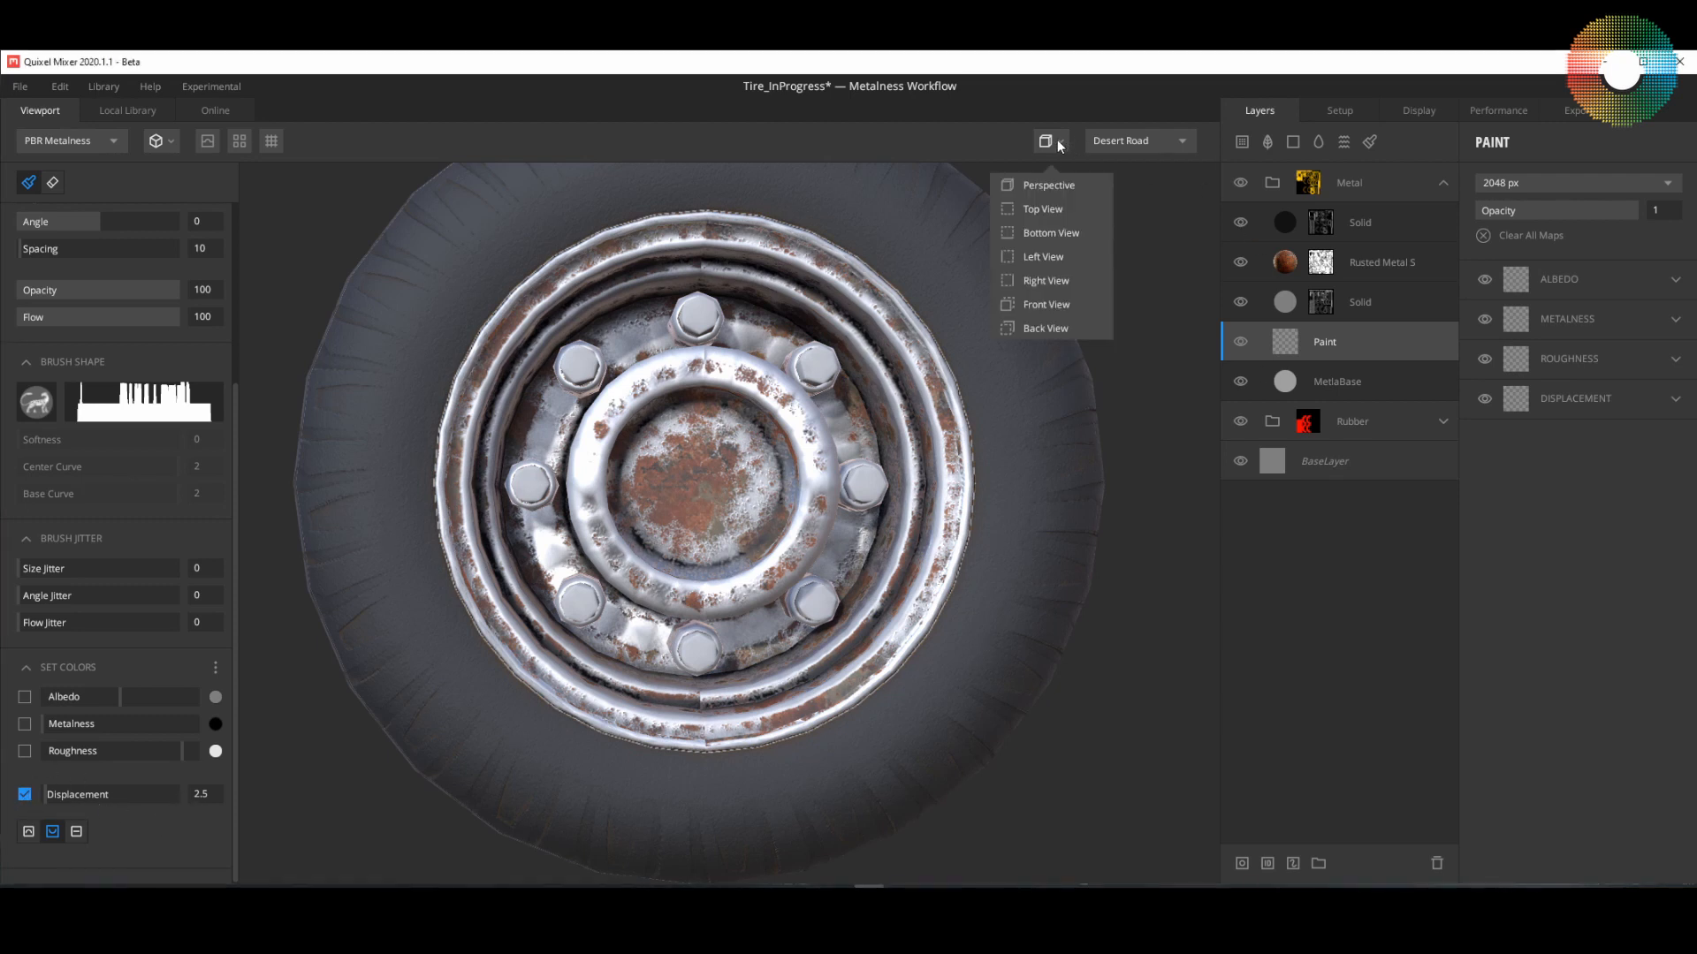
pyautogui.click(1047, 304)
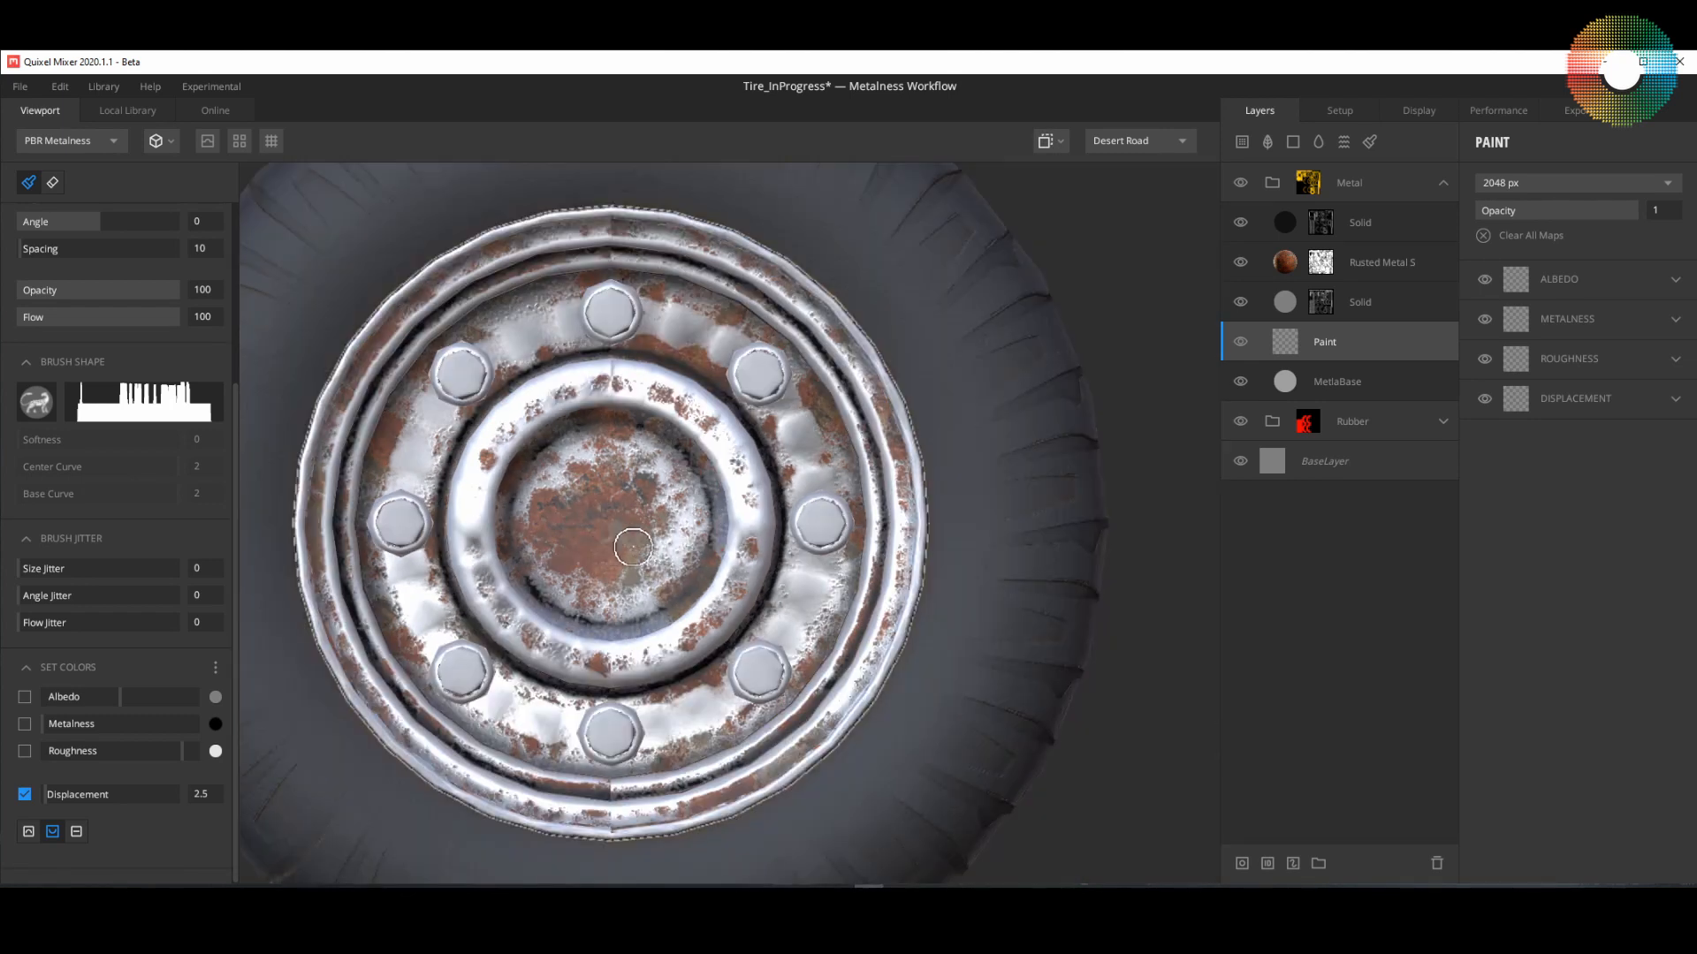
pyautogui.moveTo(618, 549); pyautogui.dragTo(779, 562, button='middle')
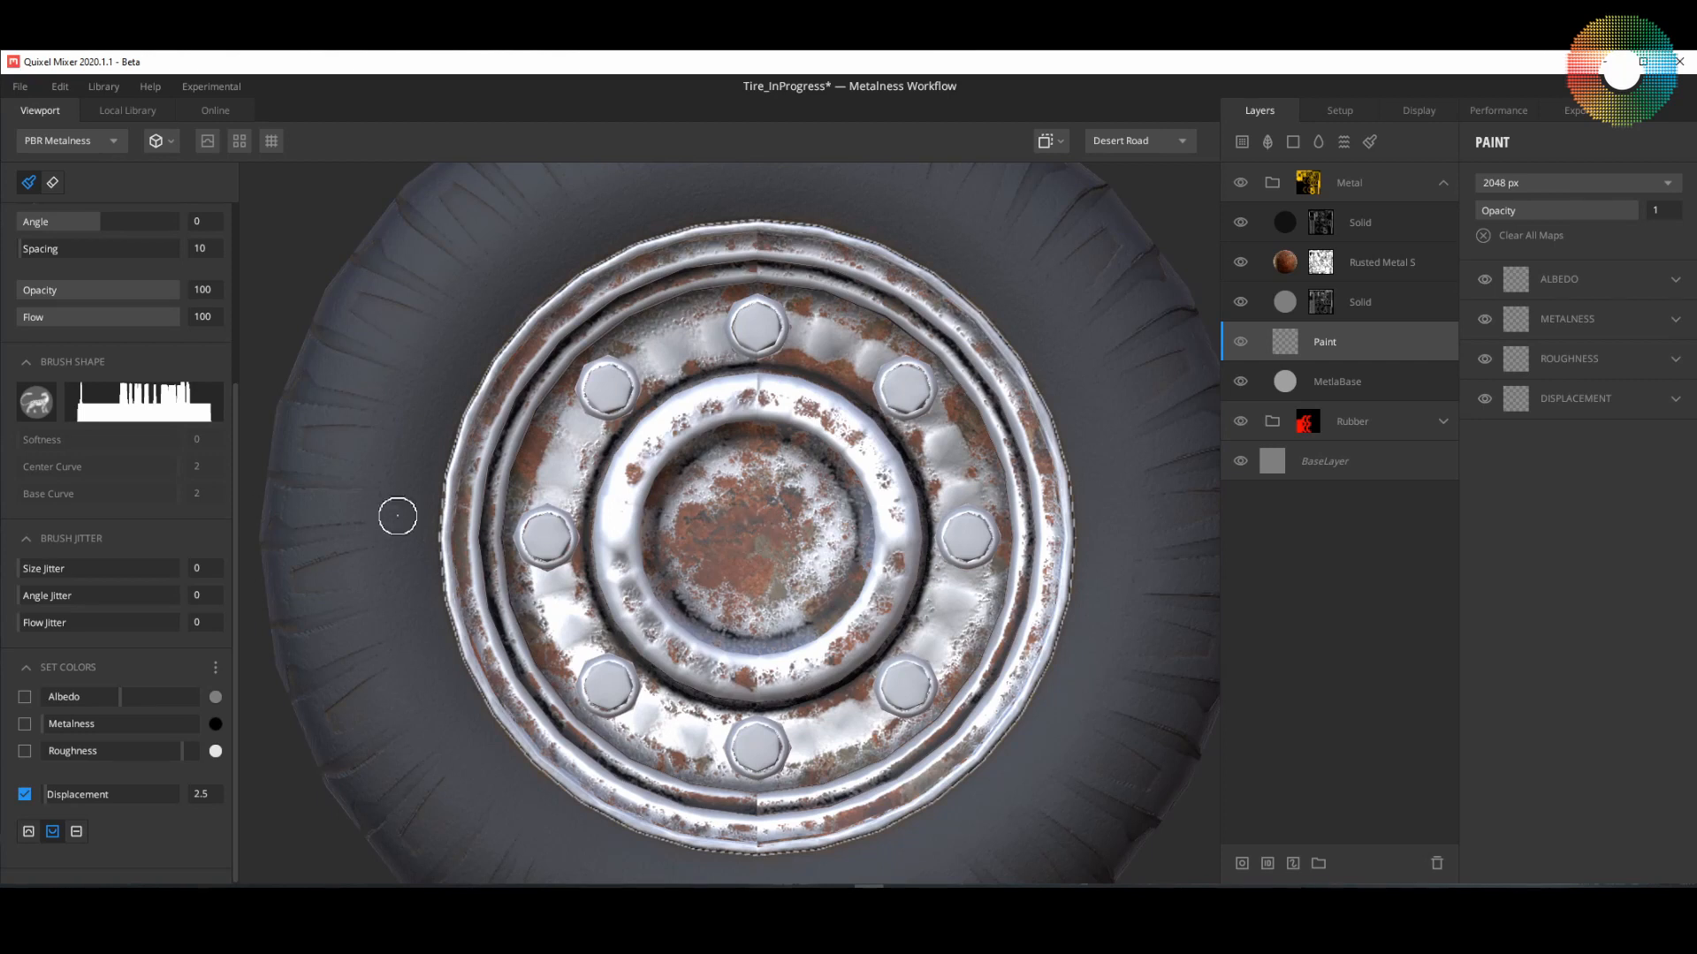
pyautogui.scroll(3, 82, 597)
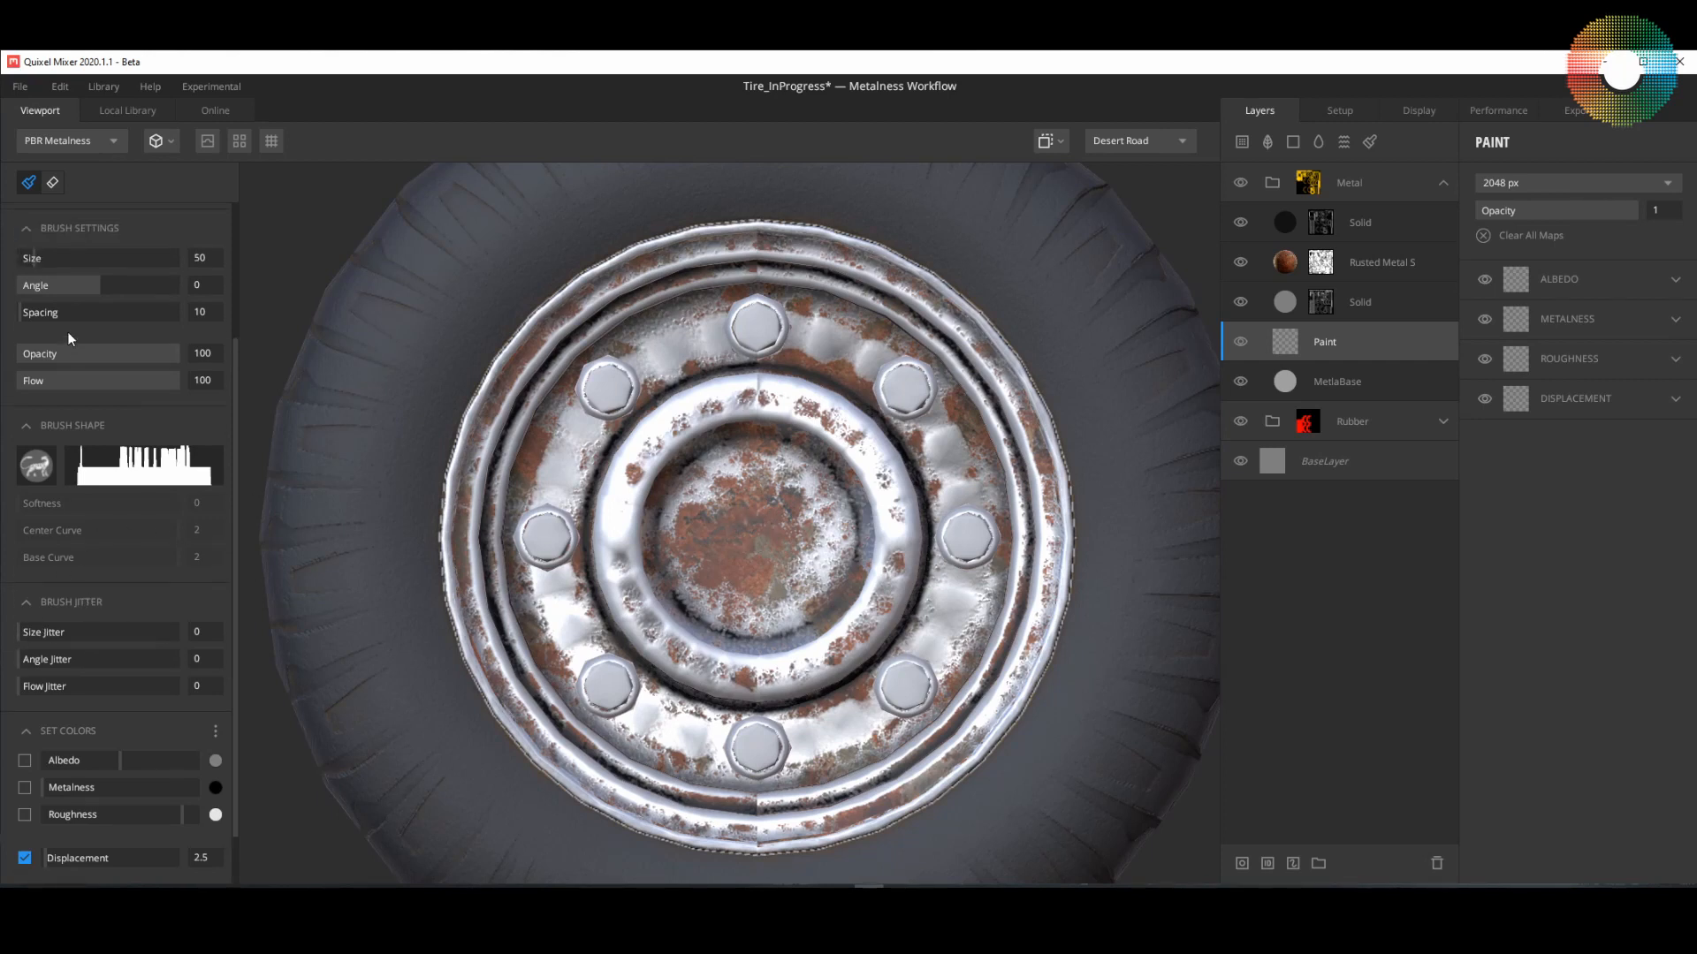
pyautogui.moveTo(41, 293); pyautogui.dragTo(89, 294)
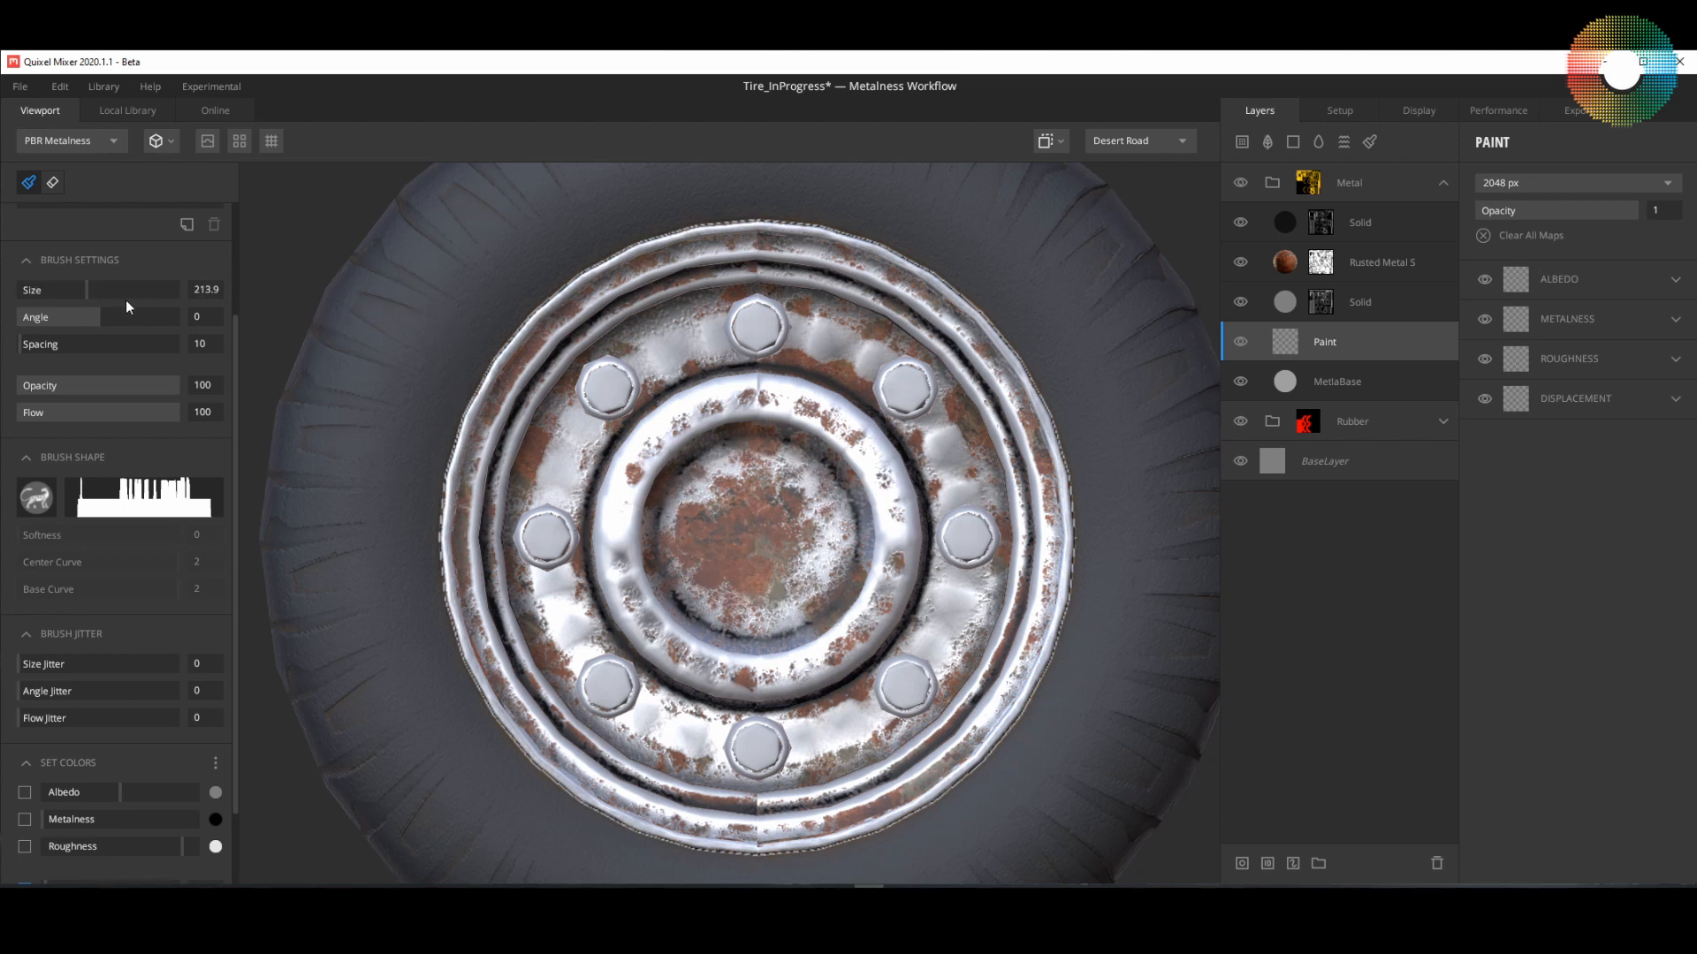
pyautogui.moveTo(86, 289); pyautogui.dragTo(98, 290)
pyautogui.moveTo(104, 290); pyautogui.dragTo(107, 292)
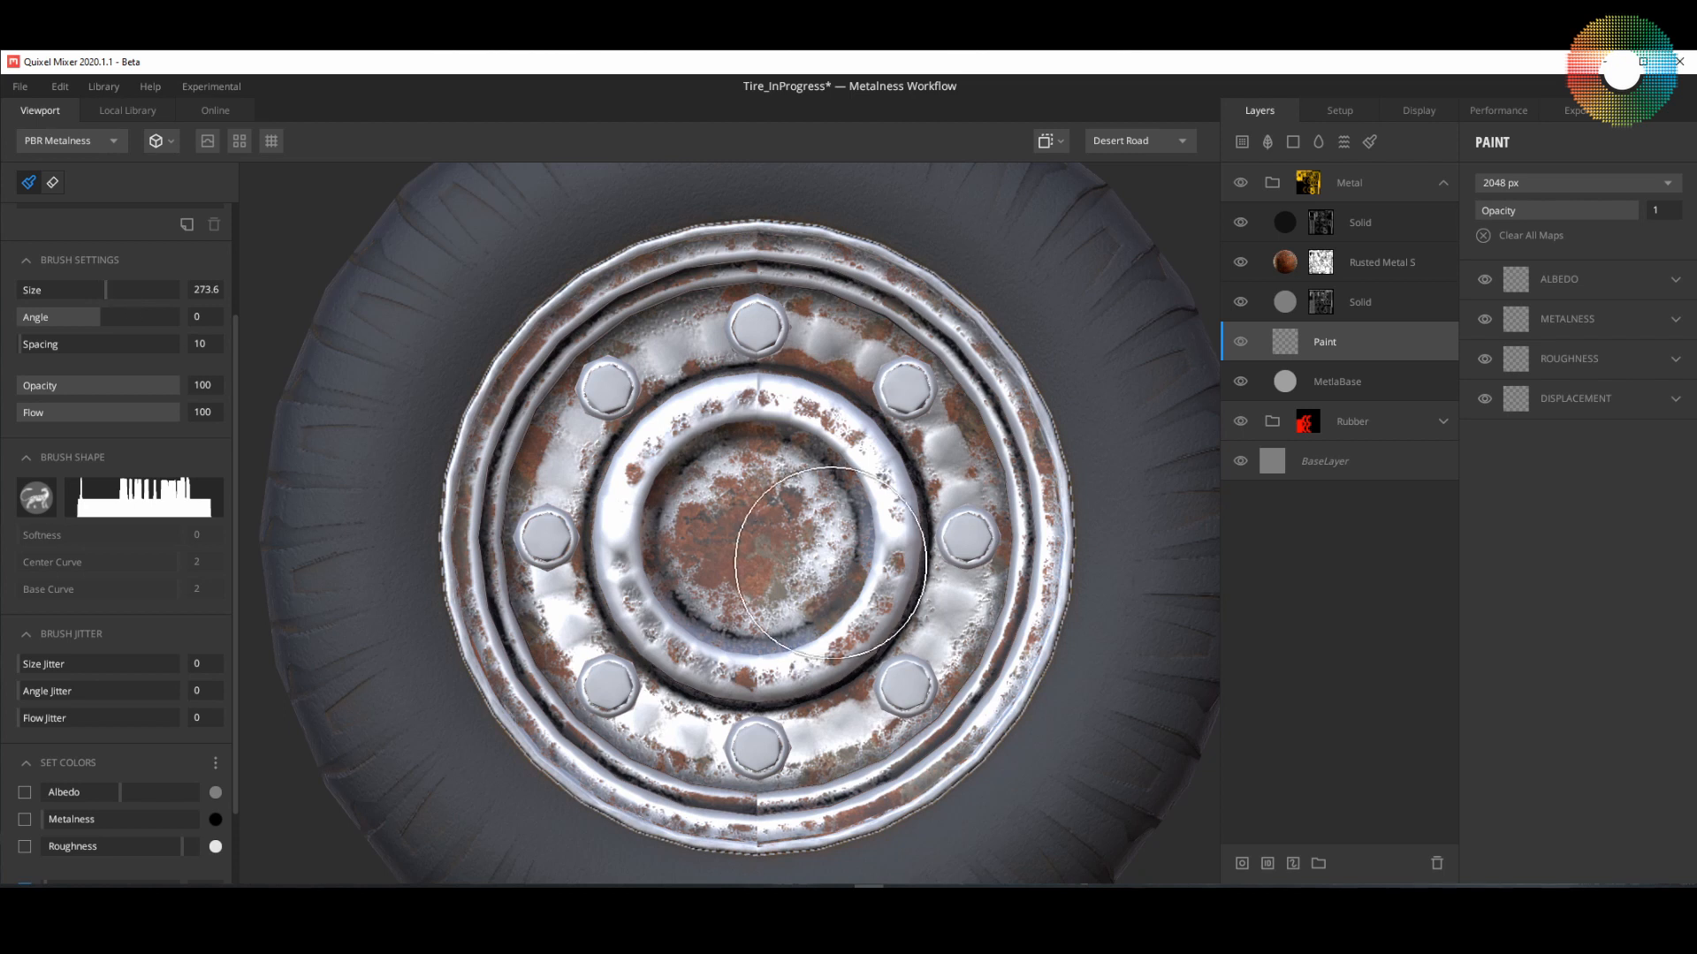
pyautogui.click(752, 530)
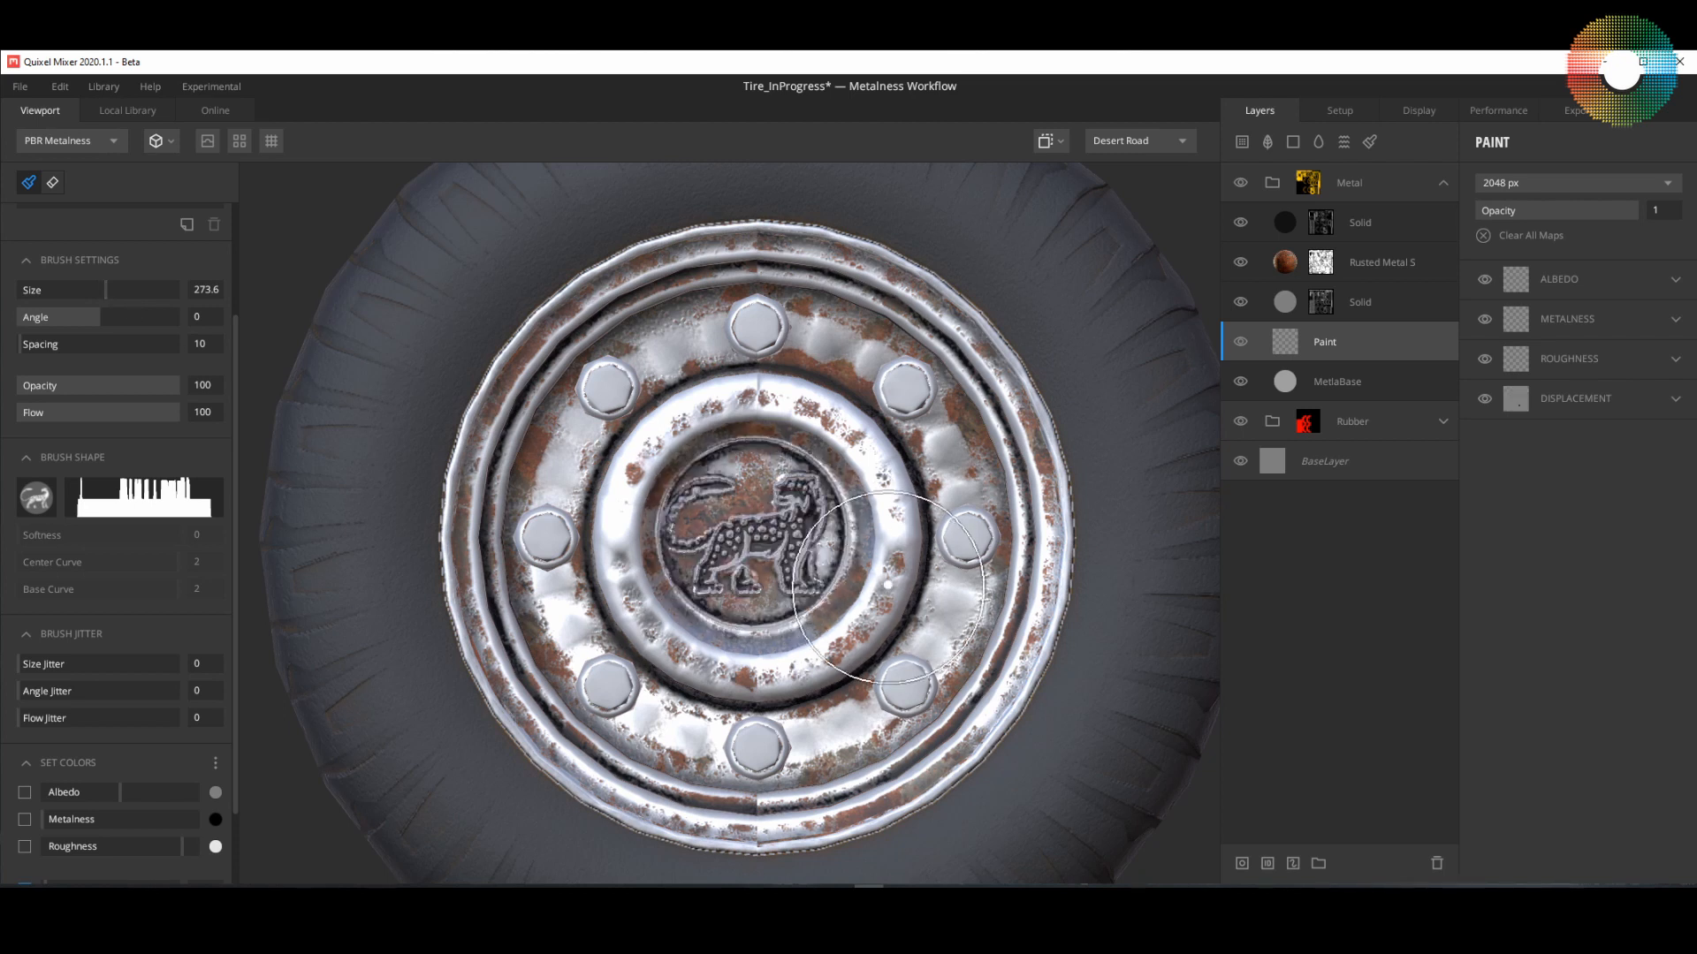
# Step: Return to the Perspective view and examine the stamped logo on the hub from different angles
pyautogui.click(1048, 141)
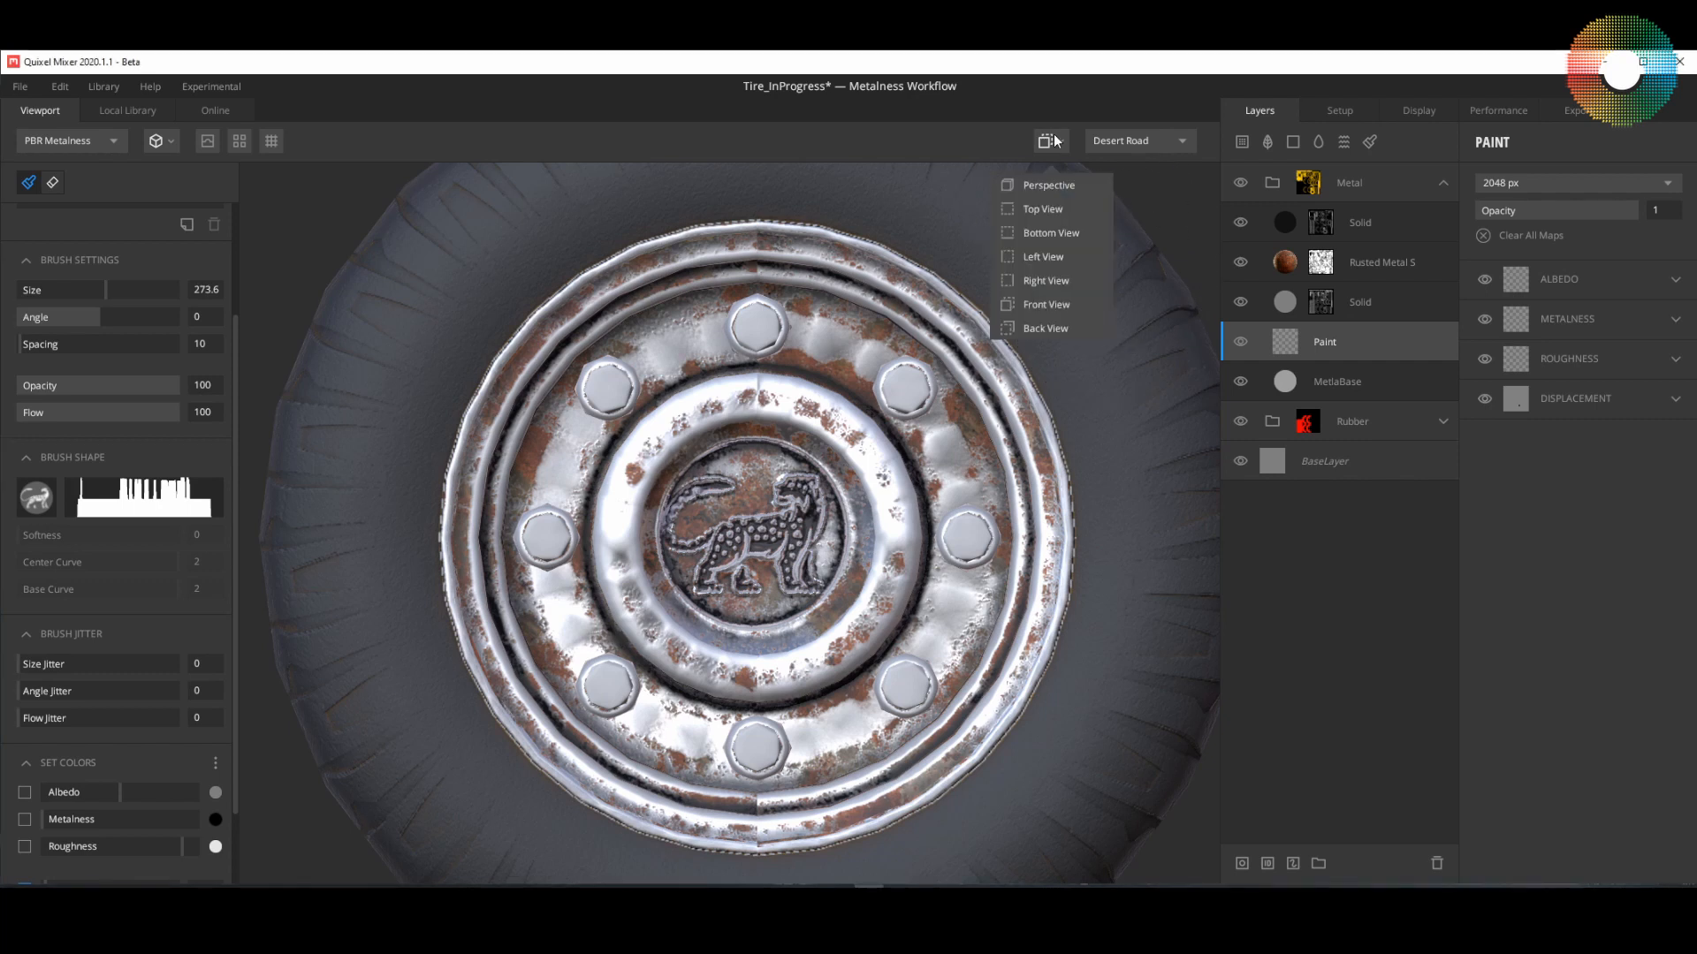
pyautogui.click(1066, 189)
pyautogui.keyDown('alt'); pyautogui.moveTo(746, 612); pyautogui.dragTo(887, 486); pyautogui.keyUp('alt')
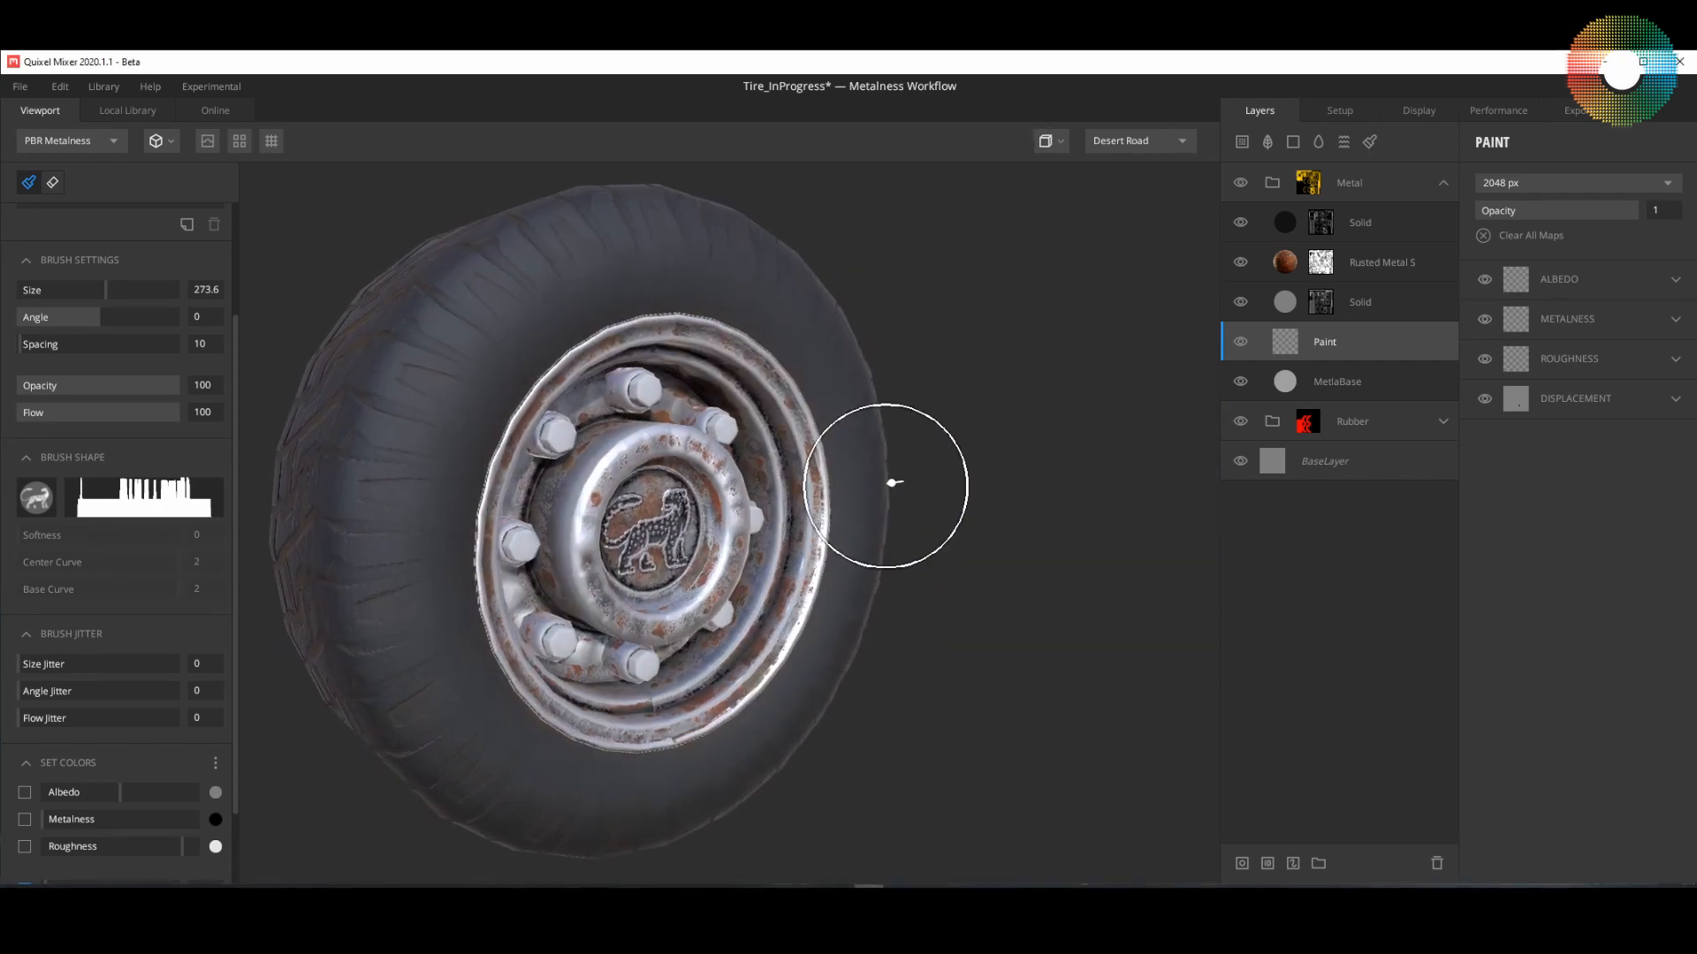
pyautogui.moveTo(801, 562); pyautogui.dragTo(953, 552, button='middle')
pyautogui.scroll(4, 948, 568)
pyautogui.scroll(-3, 947, 568)
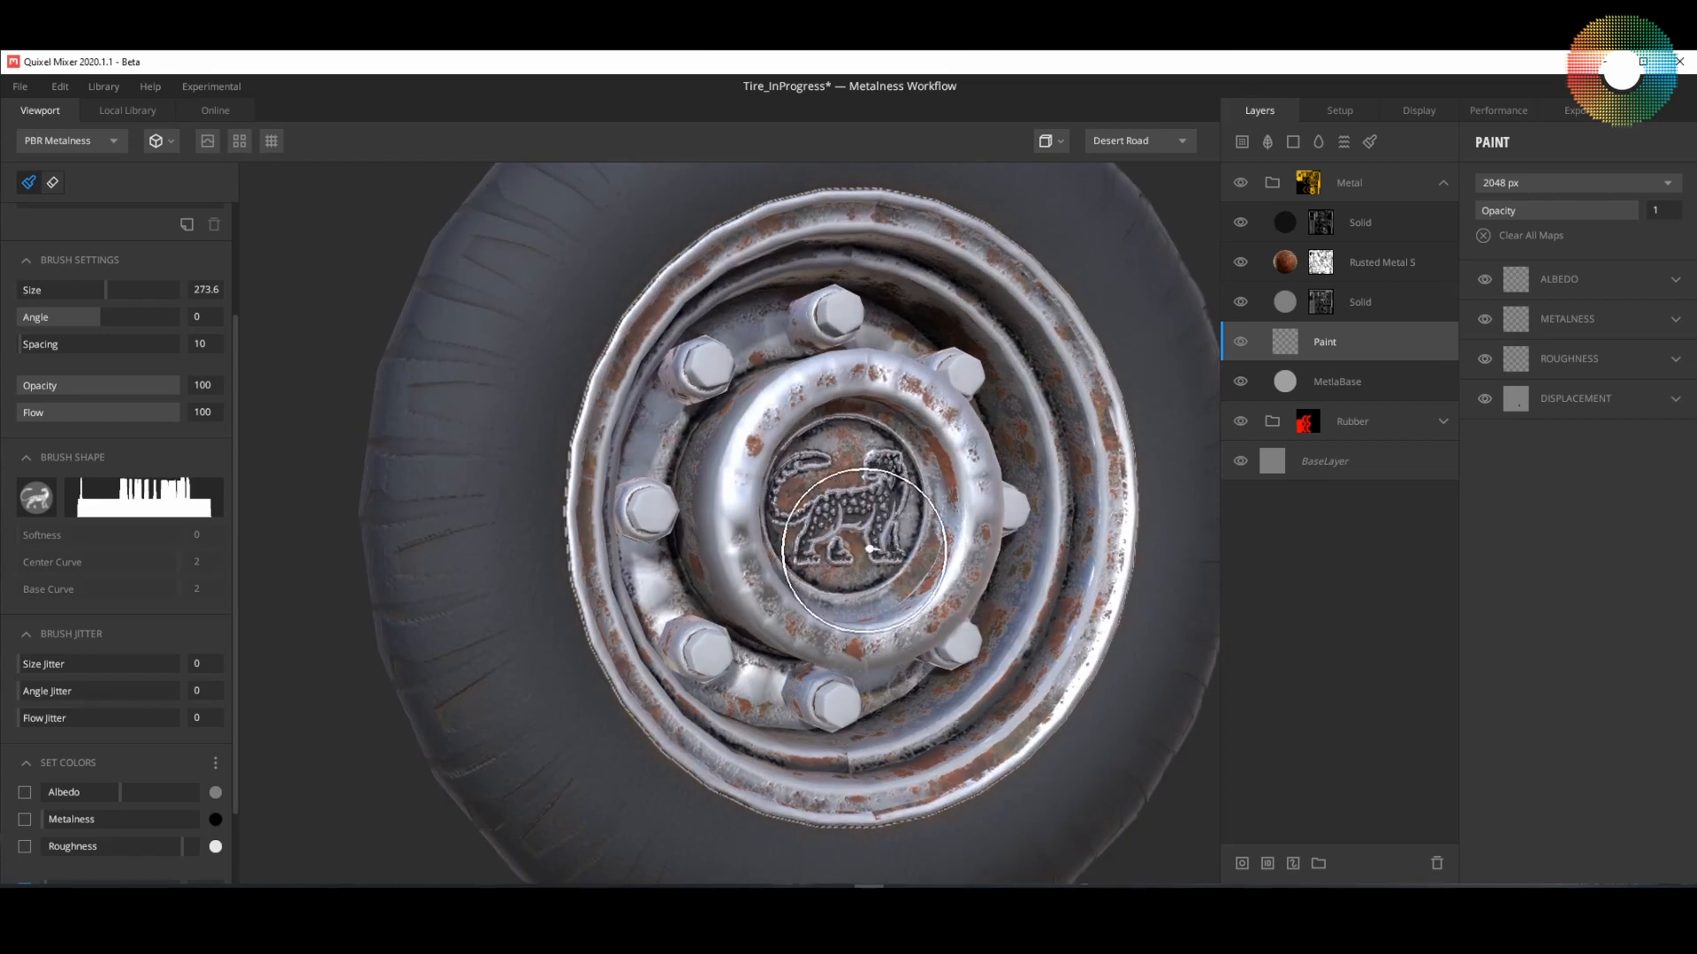
pyautogui.keyDown('alt'); pyautogui.moveTo(868, 533); pyautogui.dragTo(810, 551); pyautogui.keyUp('alt')
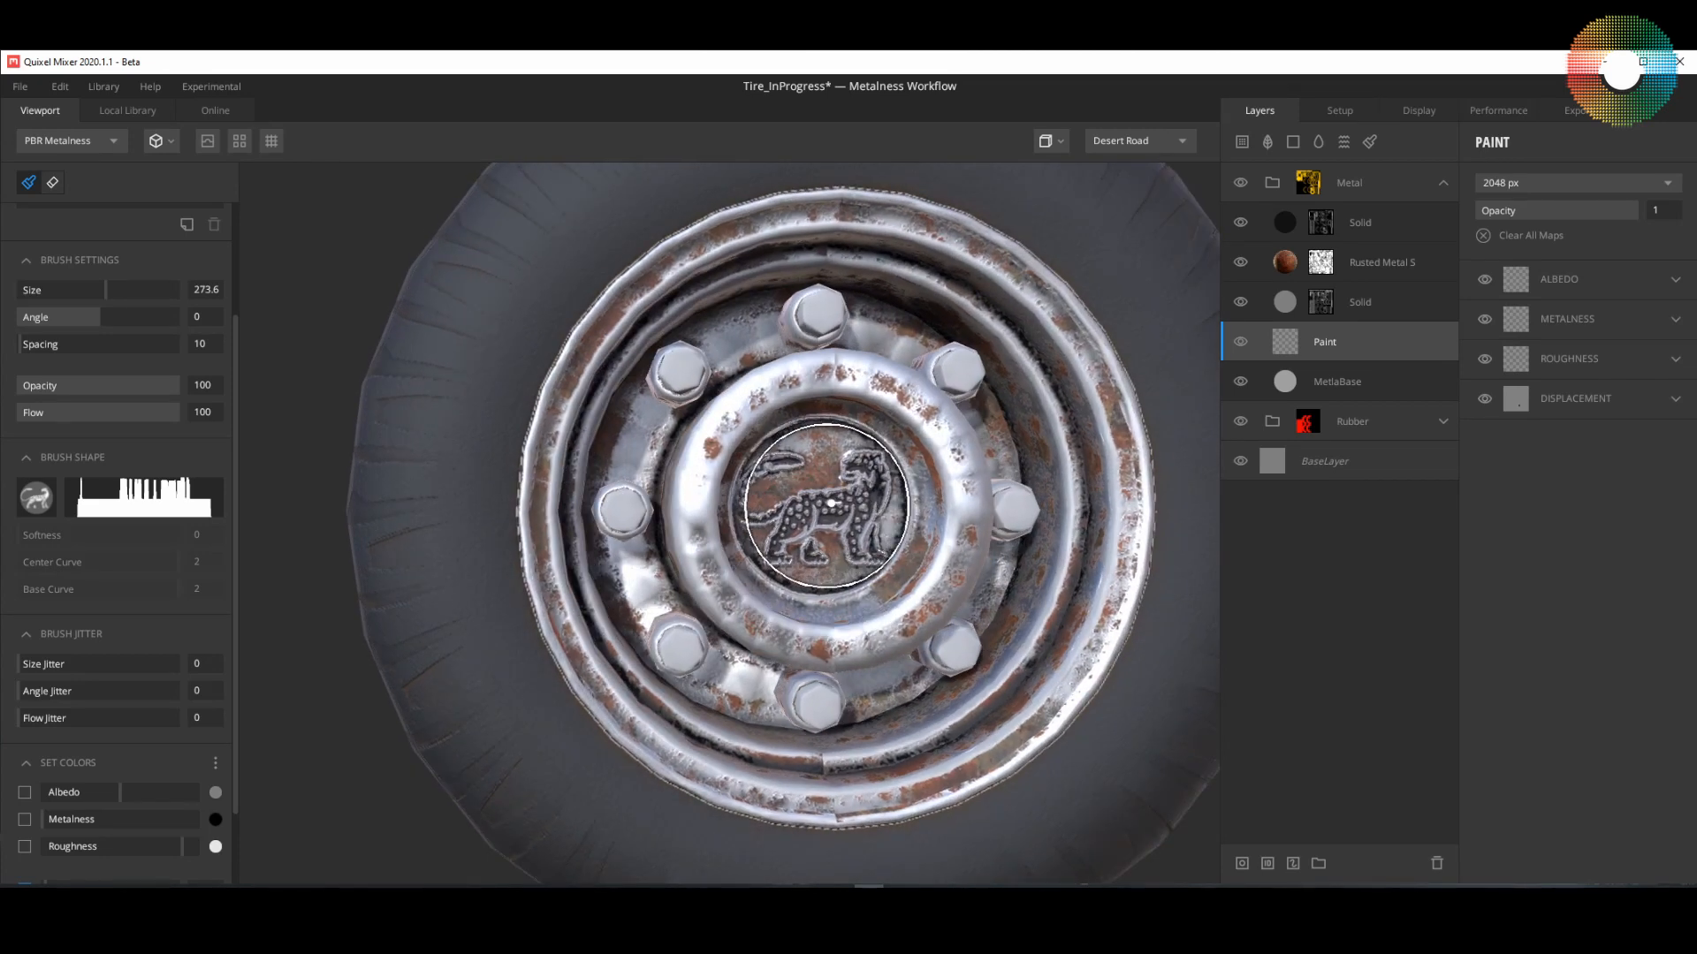
pyautogui.moveTo(824, 495)
pyautogui.keyDown('alt'); pyautogui.mouseDown()
pyautogui.moveTo(846, 542)
pyautogui.moveTo(826, 521)
pyautogui.mouseUp(); pyautogui.keyUp('alt')
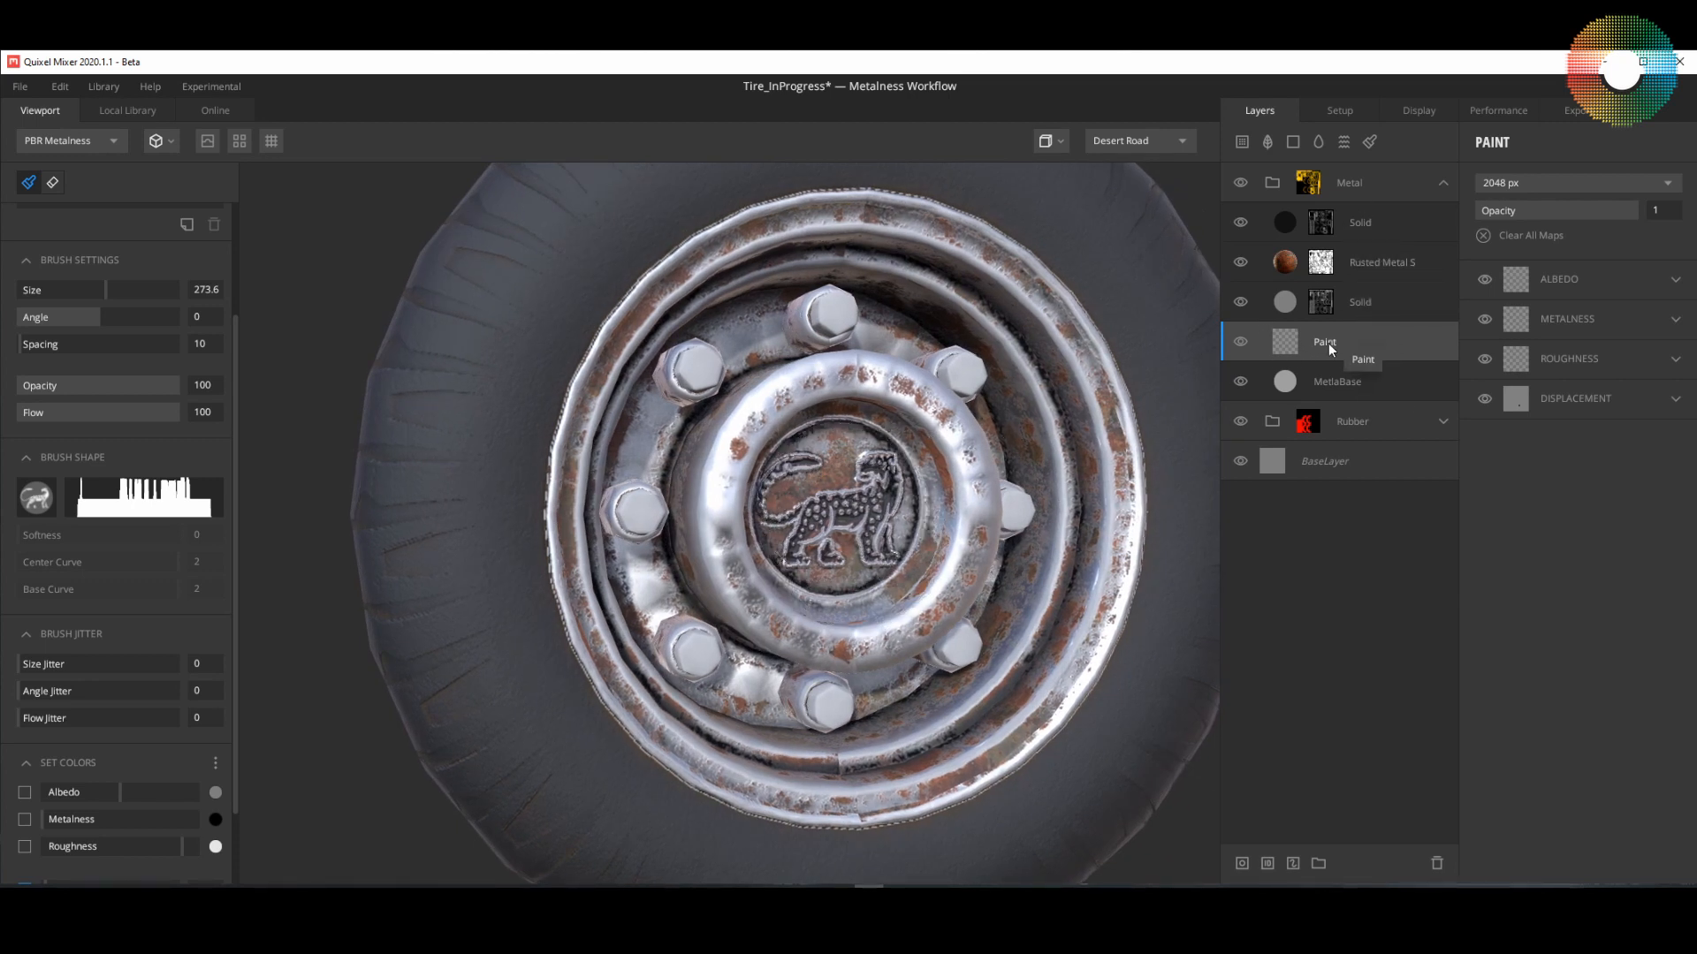
# Step: Examine how the stamped logo shows through the rust and the topmost Solid layer, both close up and on the whole wheel
pyautogui.moveTo(870, 534)
pyautogui.keyDown('alt'); pyautogui.mouseDown()
pyautogui.moveTo(834, 535)
pyautogui.moveTo(877, 539)
pyautogui.mouseUp(); pyautogui.keyUp('alt')
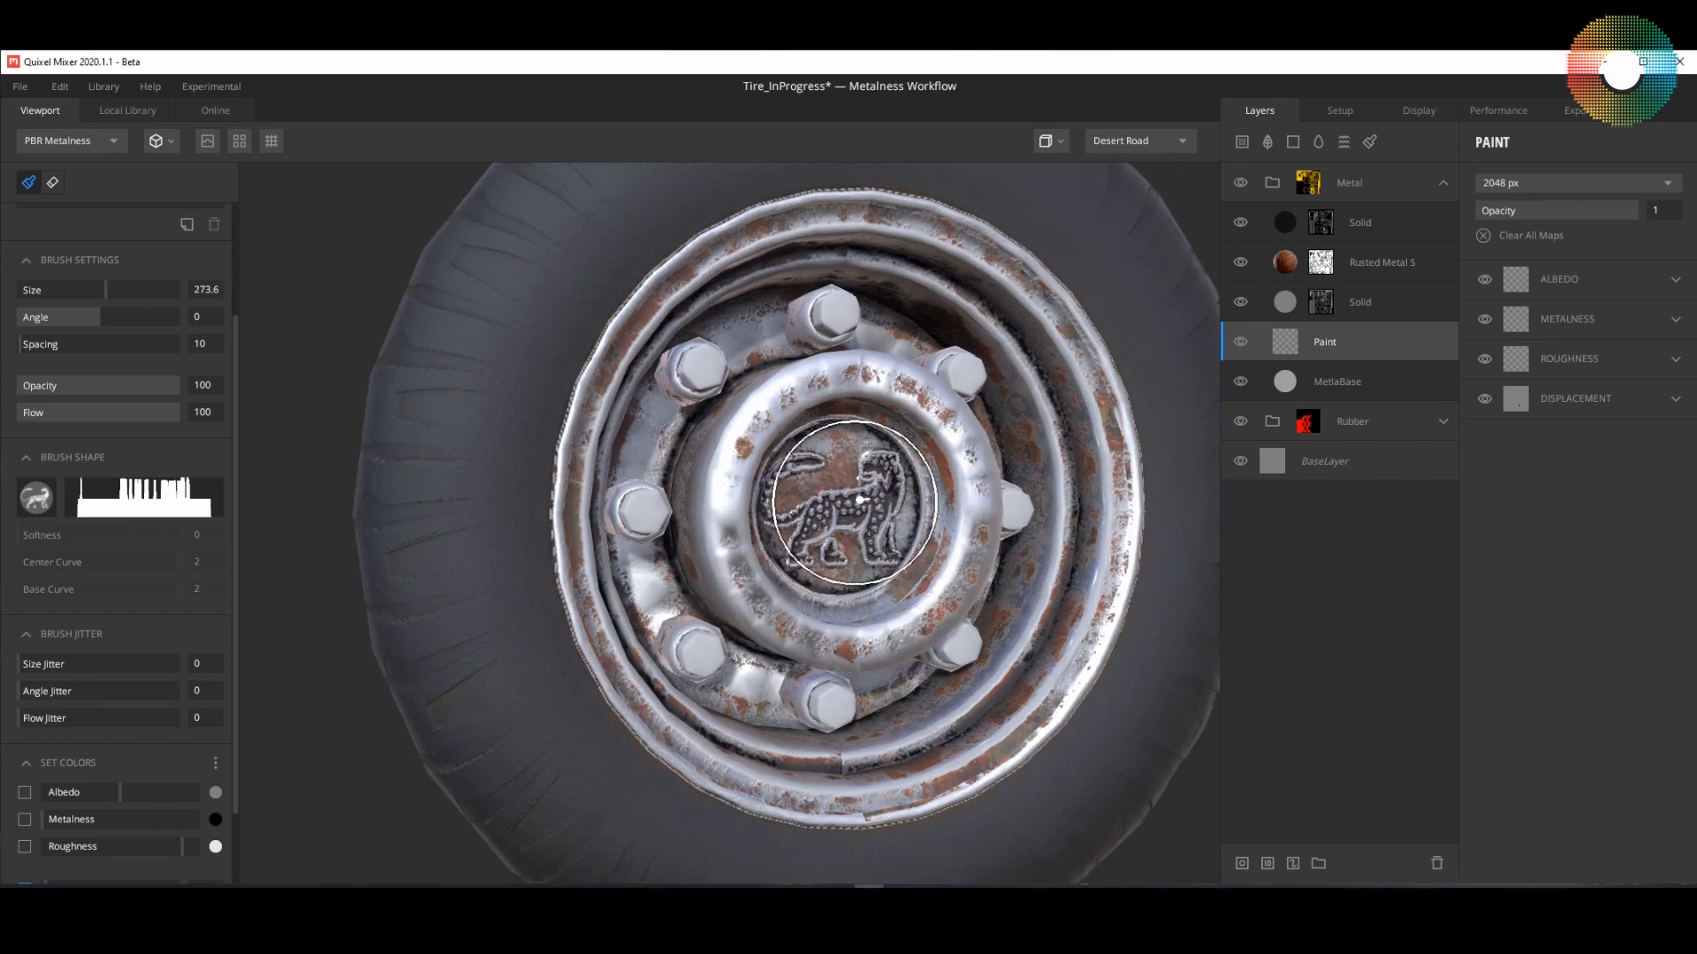
pyautogui.scroll(3, 875, 534)
pyautogui.scroll(-2, 871, 537)
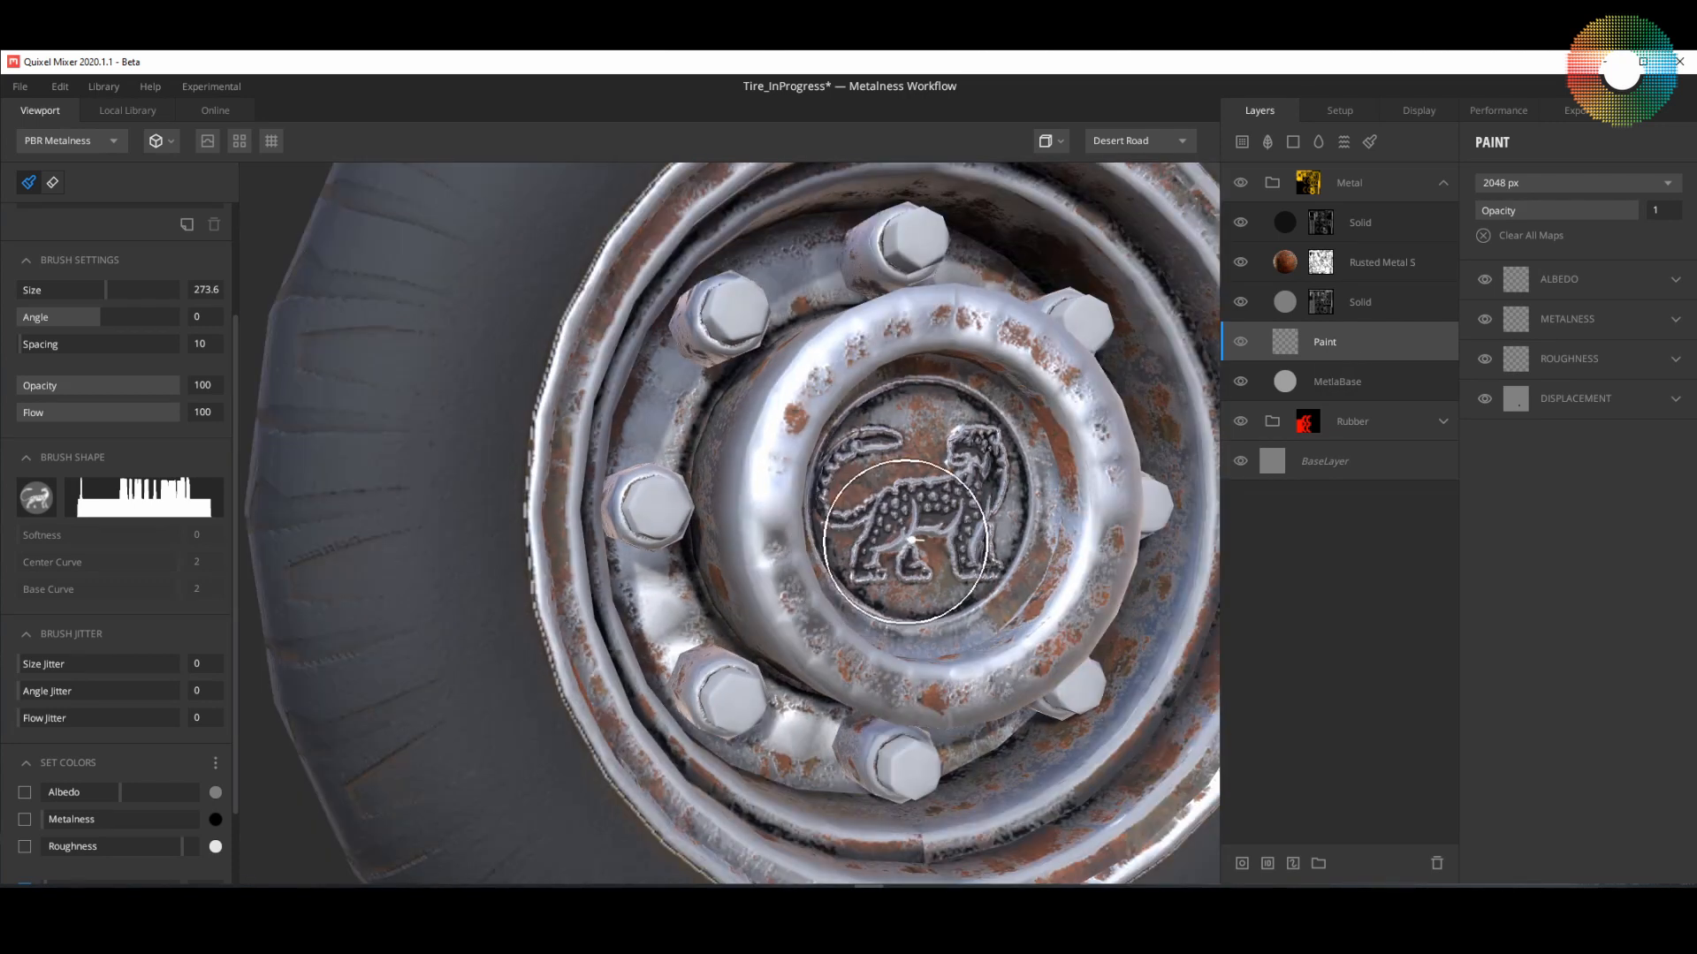
pyautogui.scroll(3, 865, 541)
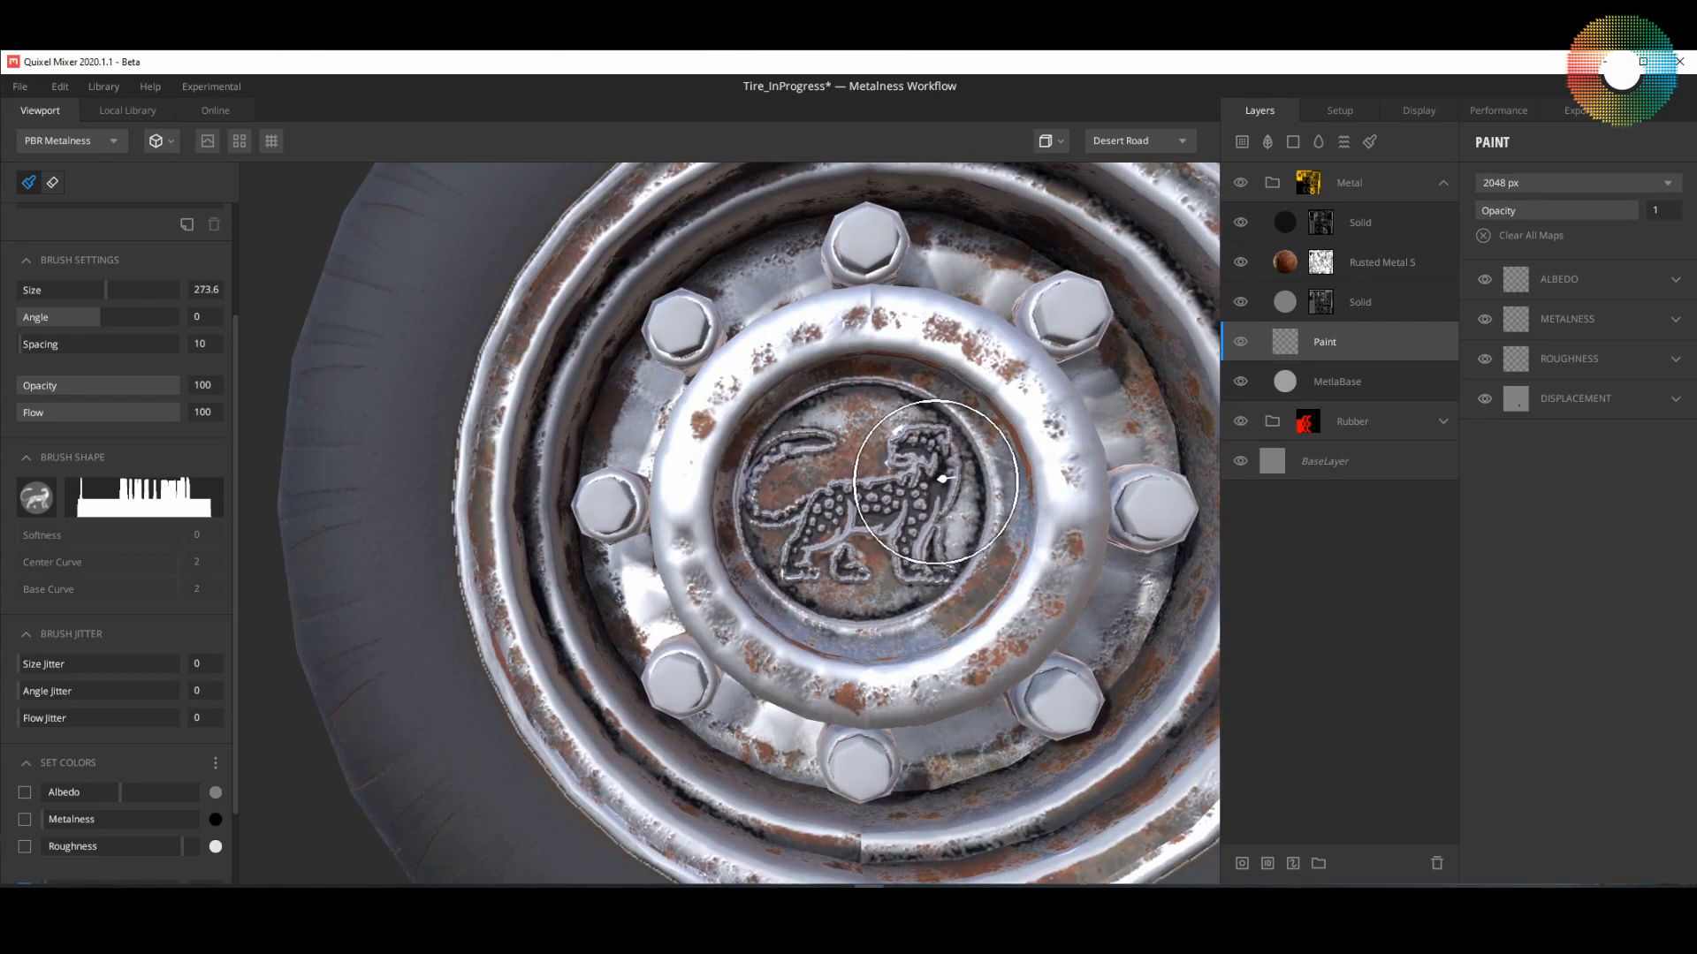
pyautogui.keyDown('alt'); pyautogui.moveTo(944, 509); pyautogui.dragTo(927, 492); pyautogui.keyUp('alt')
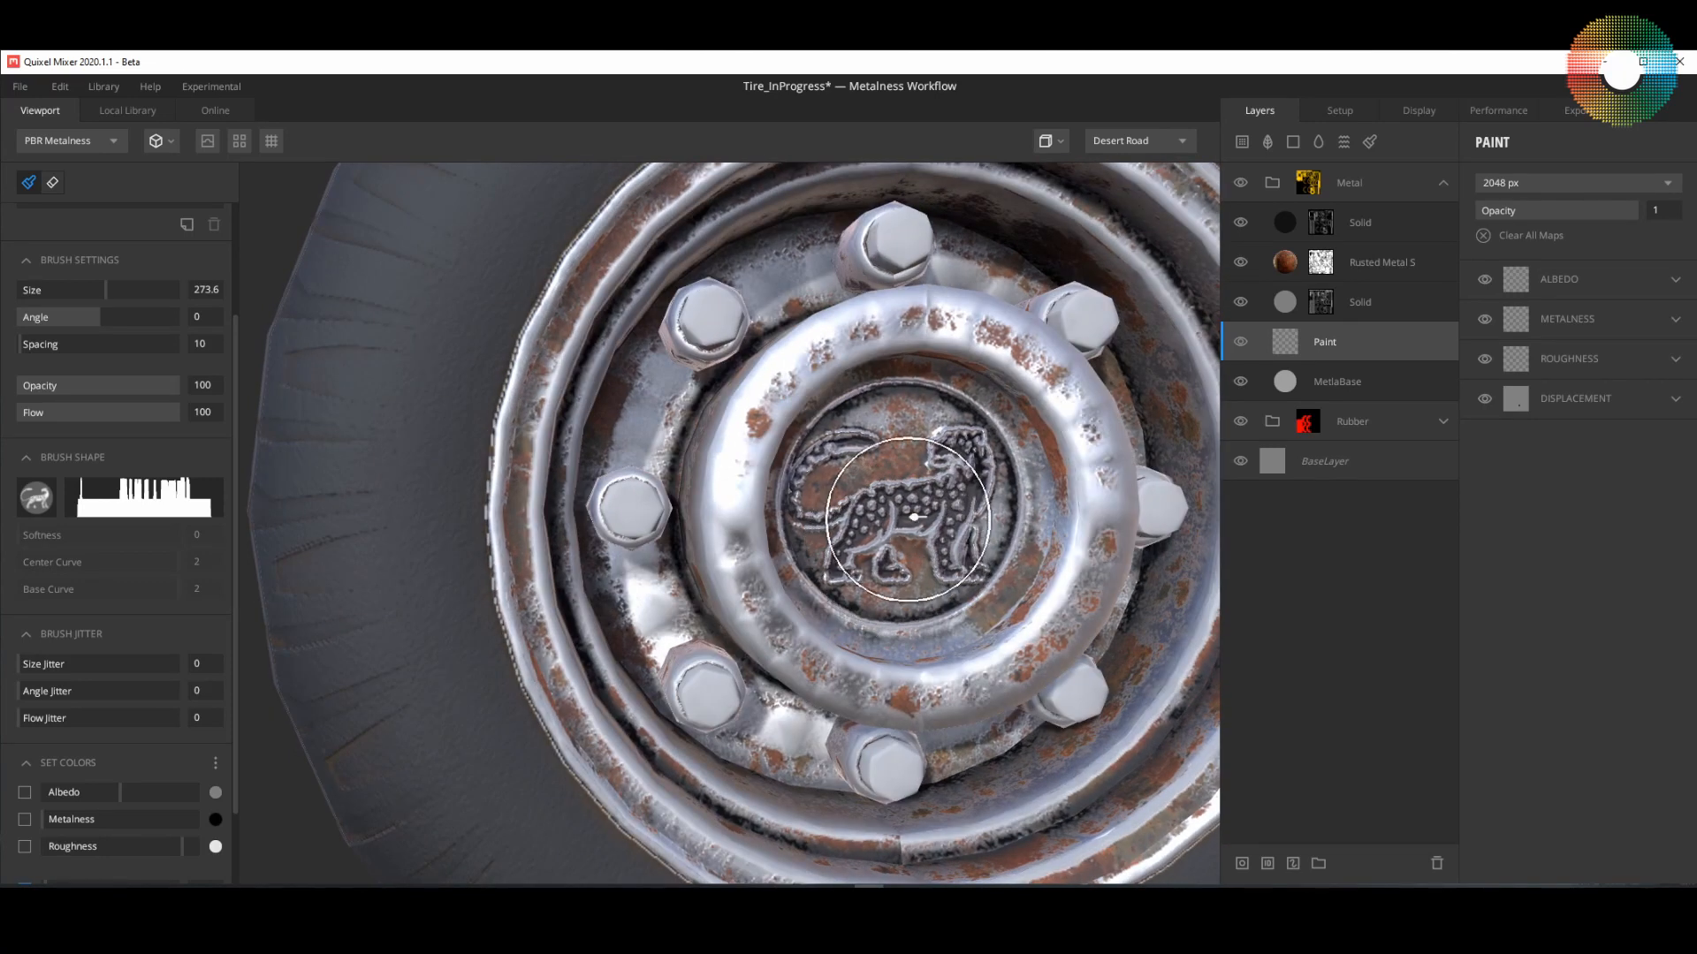
pyautogui.click(1350, 223)
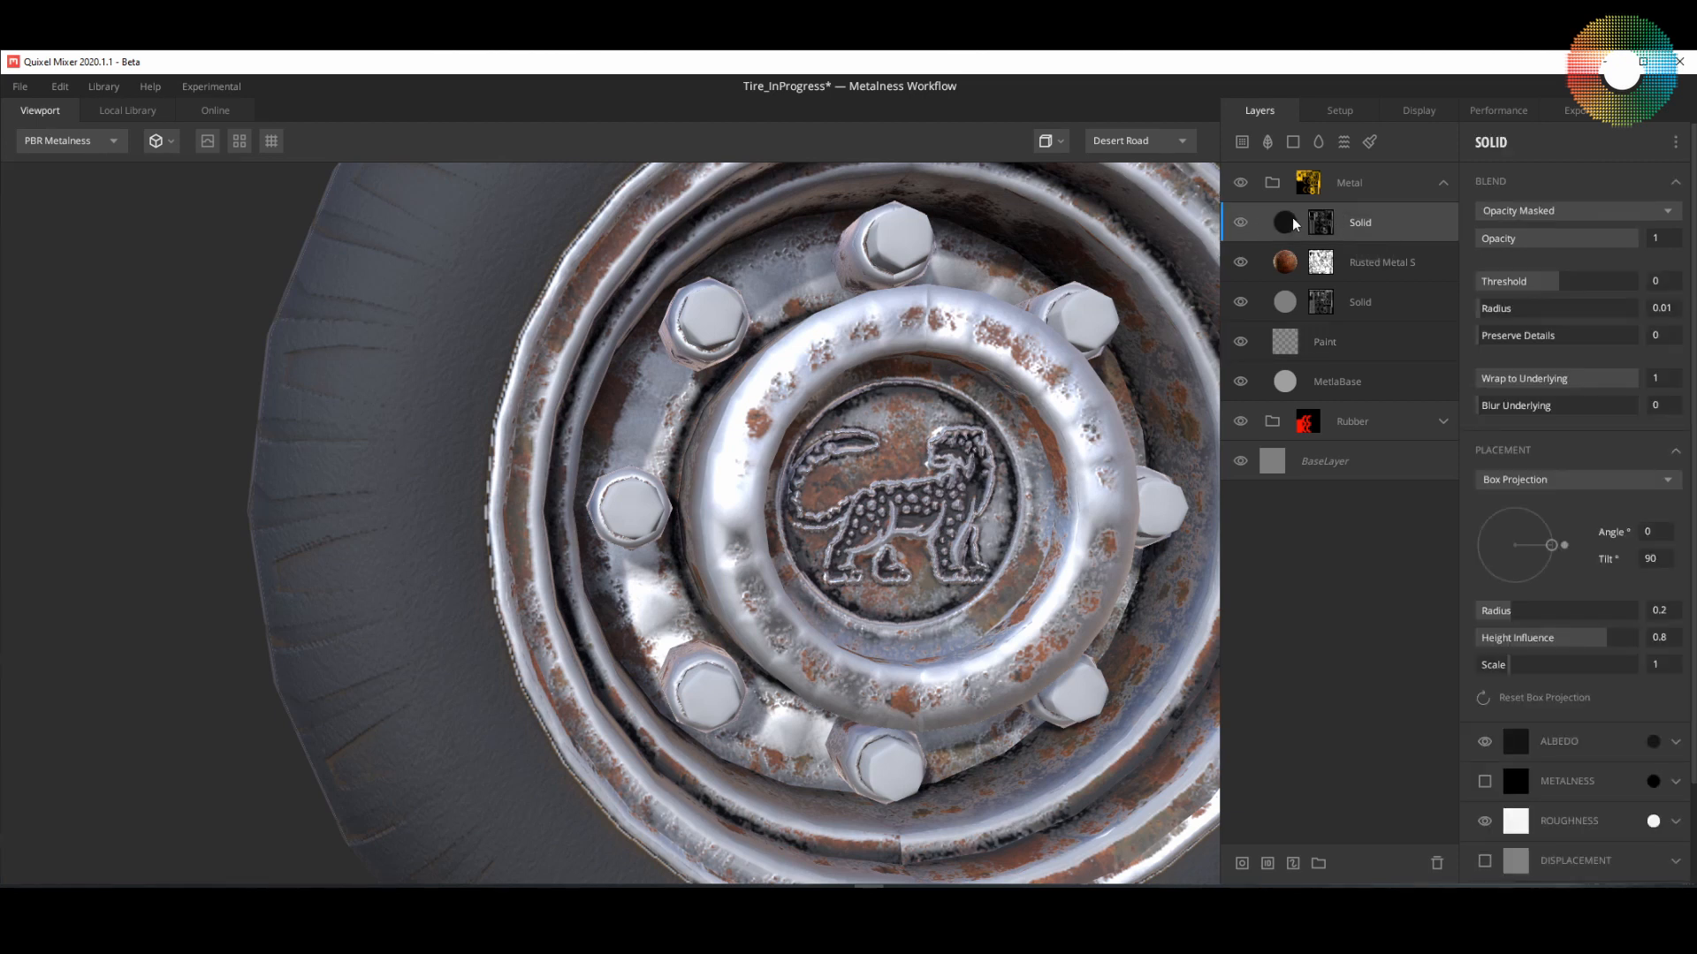
pyautogui.moveTo(903, 566); pyautogui.dragTo(904, 606)
pyautogui.scroll(-5, 938, 604)
pyautogui.scroll(4, 842, 601)
pyautogui.scroll(-3, 842, 607)
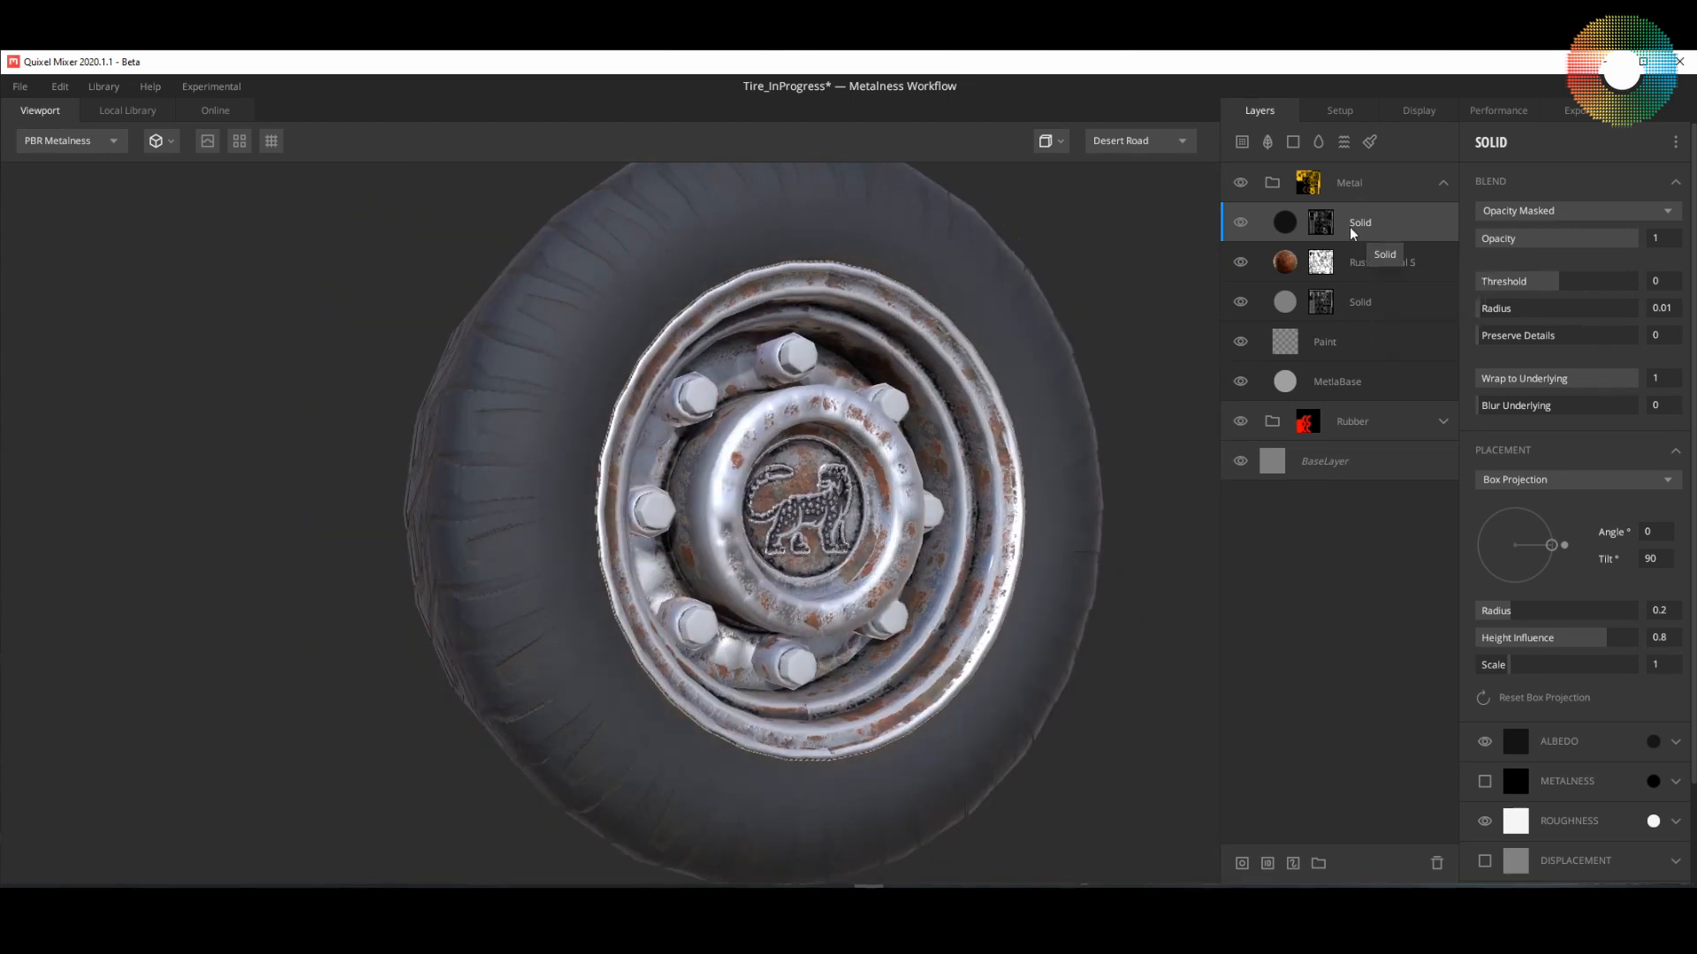
pyautogui.click(1320, 222)
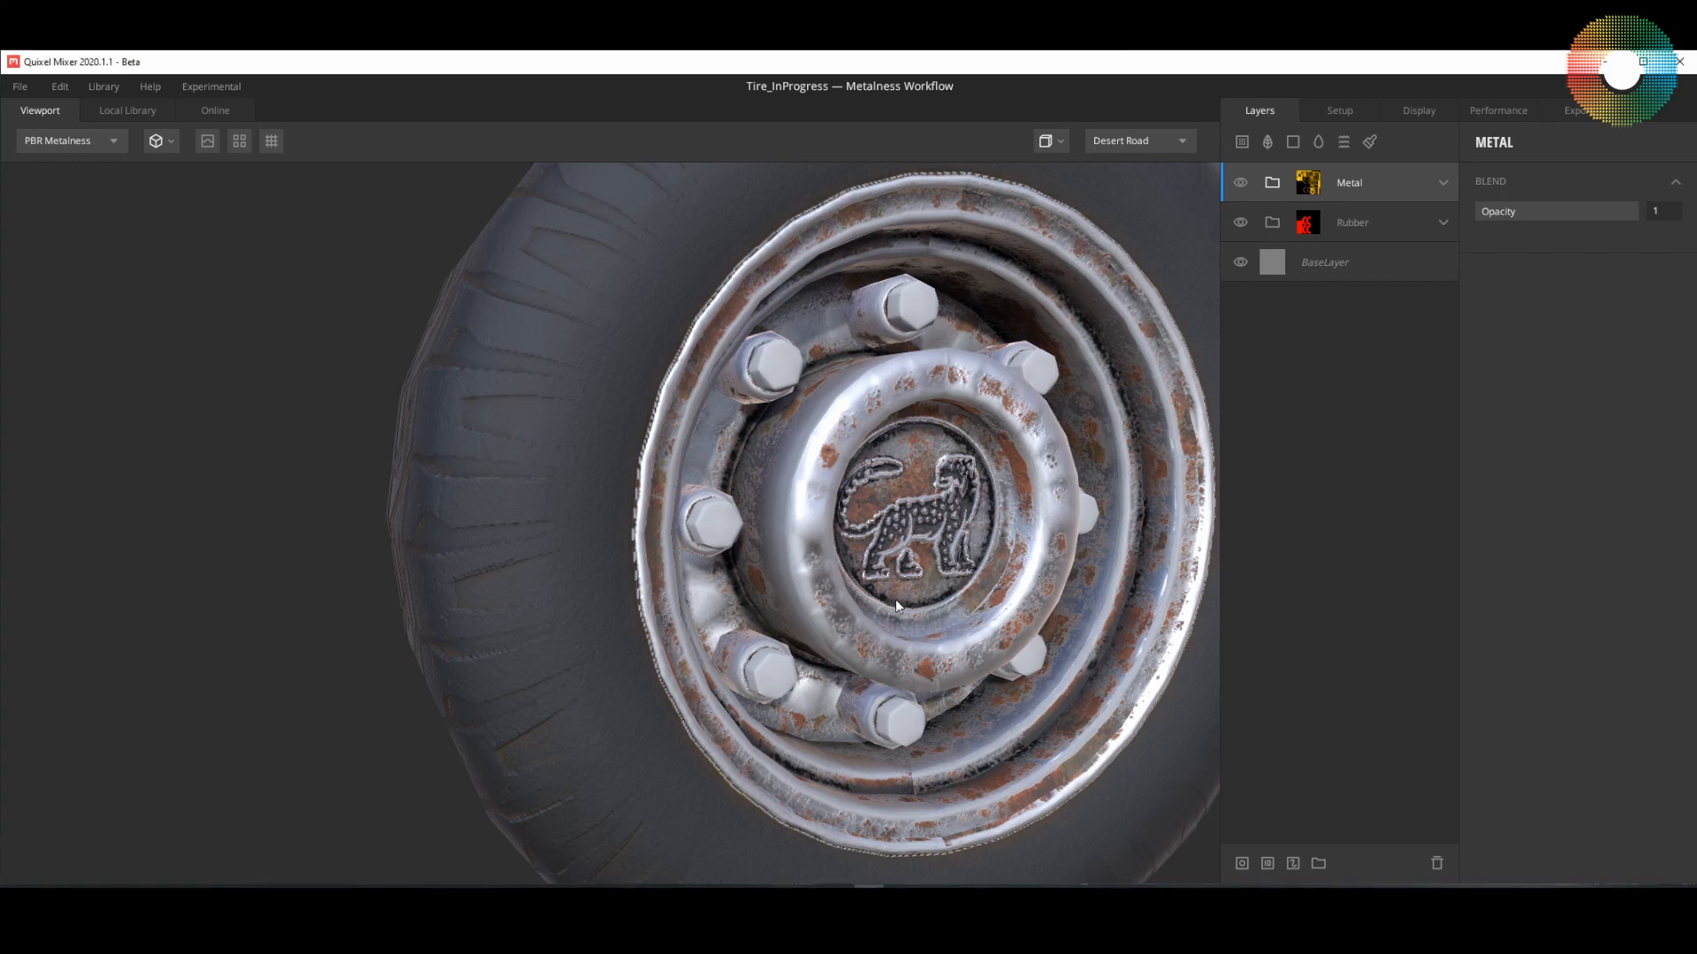
# Step: Inspect the metal rim, bolts and hub from several oblique angles, including the side facing the tyre tread
pyautogui.moveTo(894, 599); pyautogui.dragTo(968, 590)
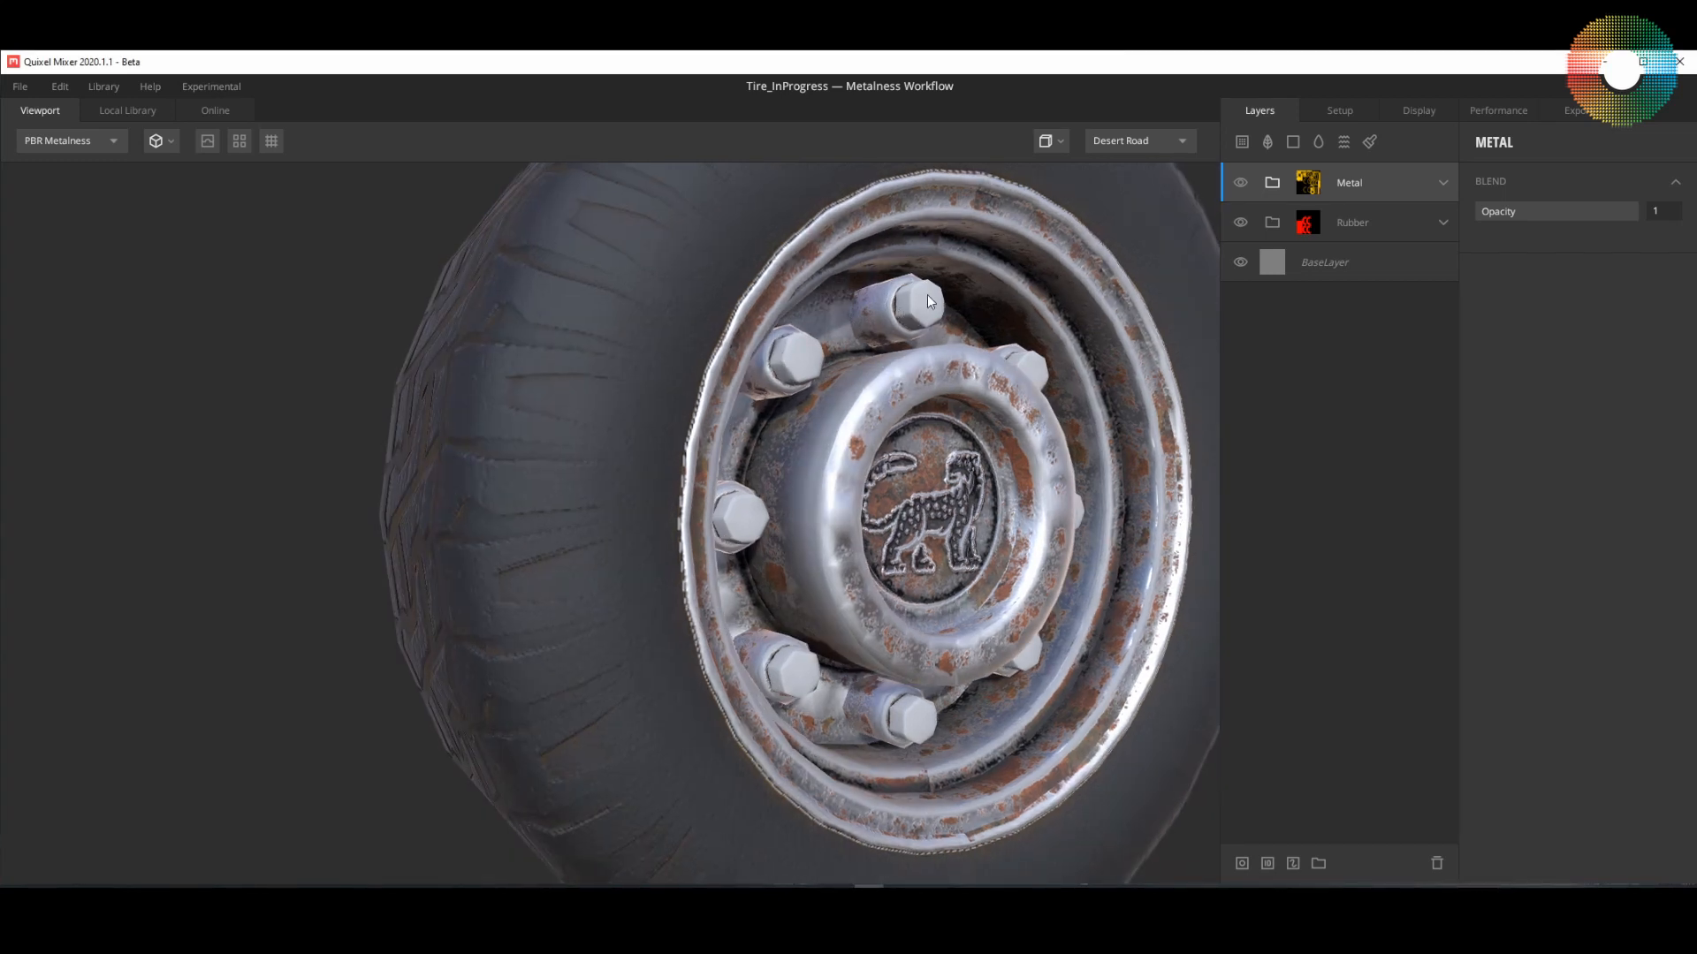
pyautogui.moveTo(1025, 553); pyautogui.dragTo(984, 528)
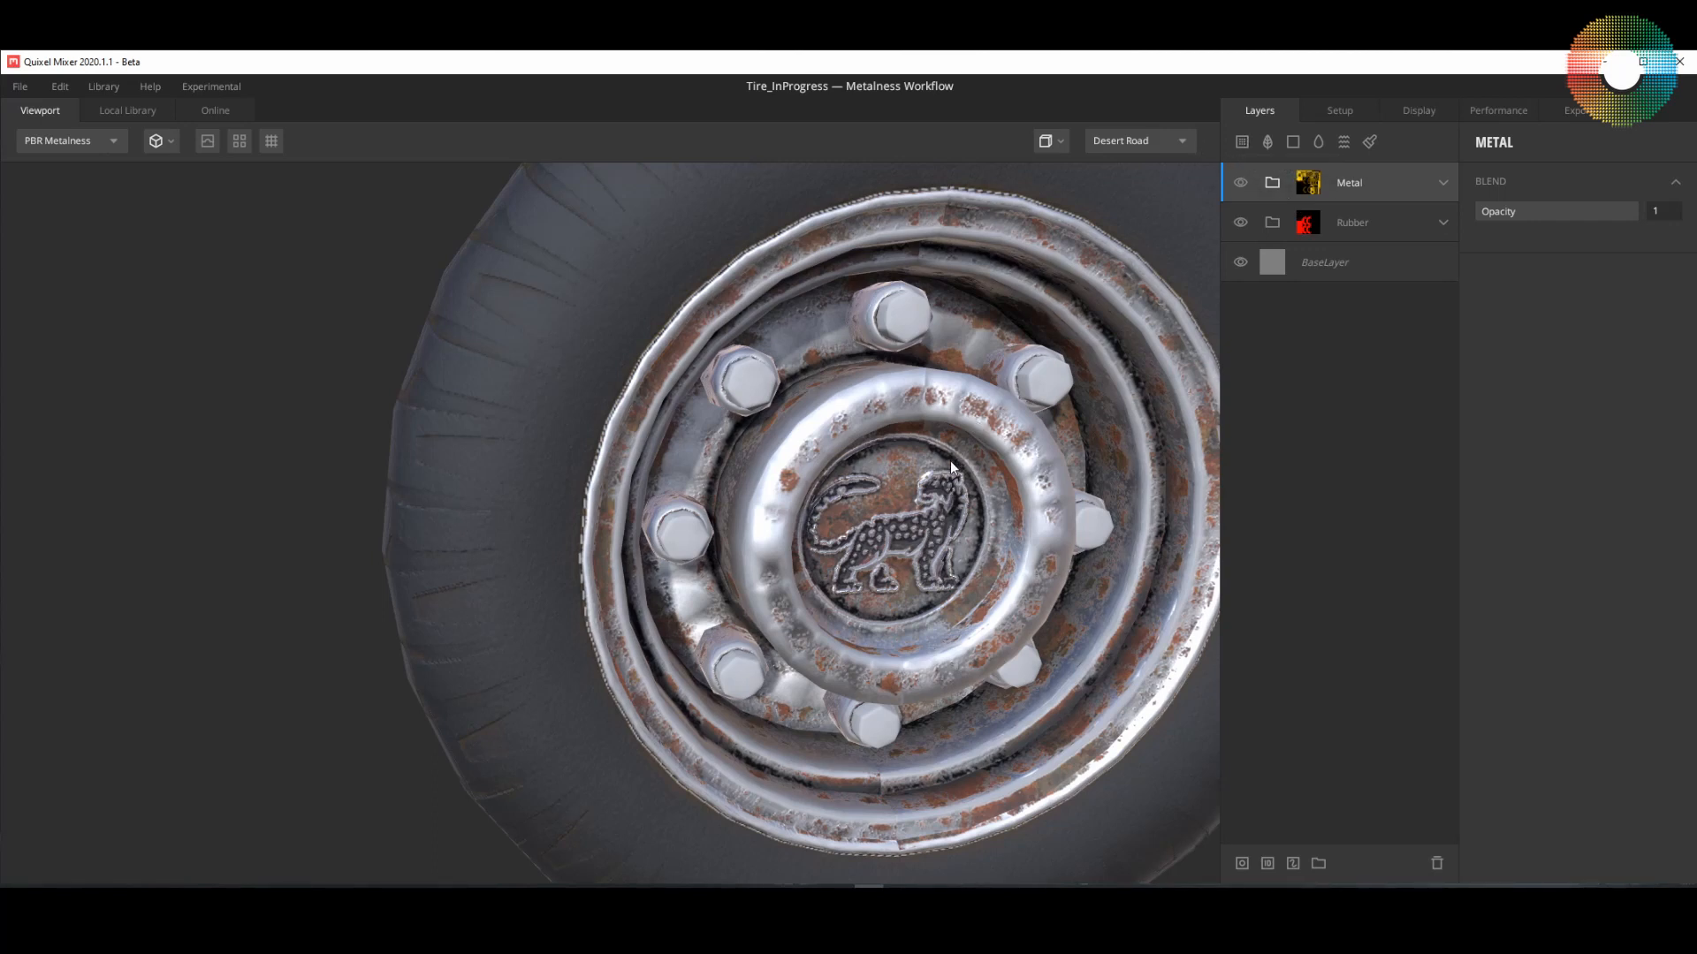
pyautogui.moveTo(889, 516); pyautogui.dragTo(923, 513)
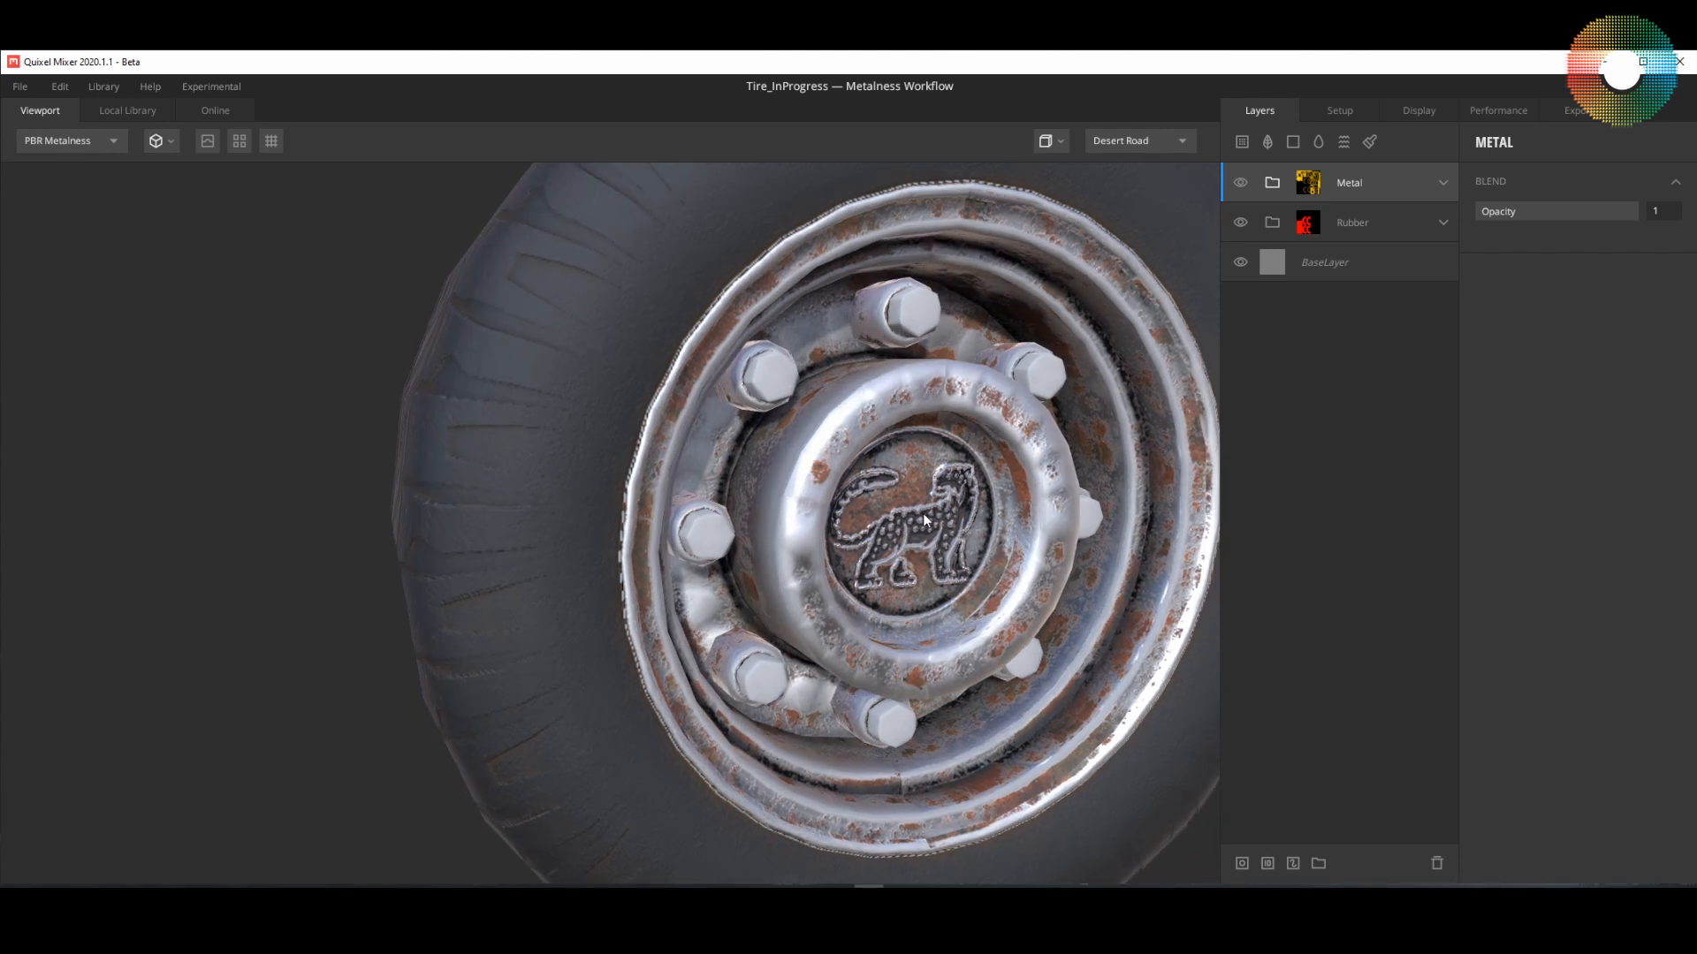
pyautogui.moveTo(922, 512); pyautogui.dragTo(836, 562)
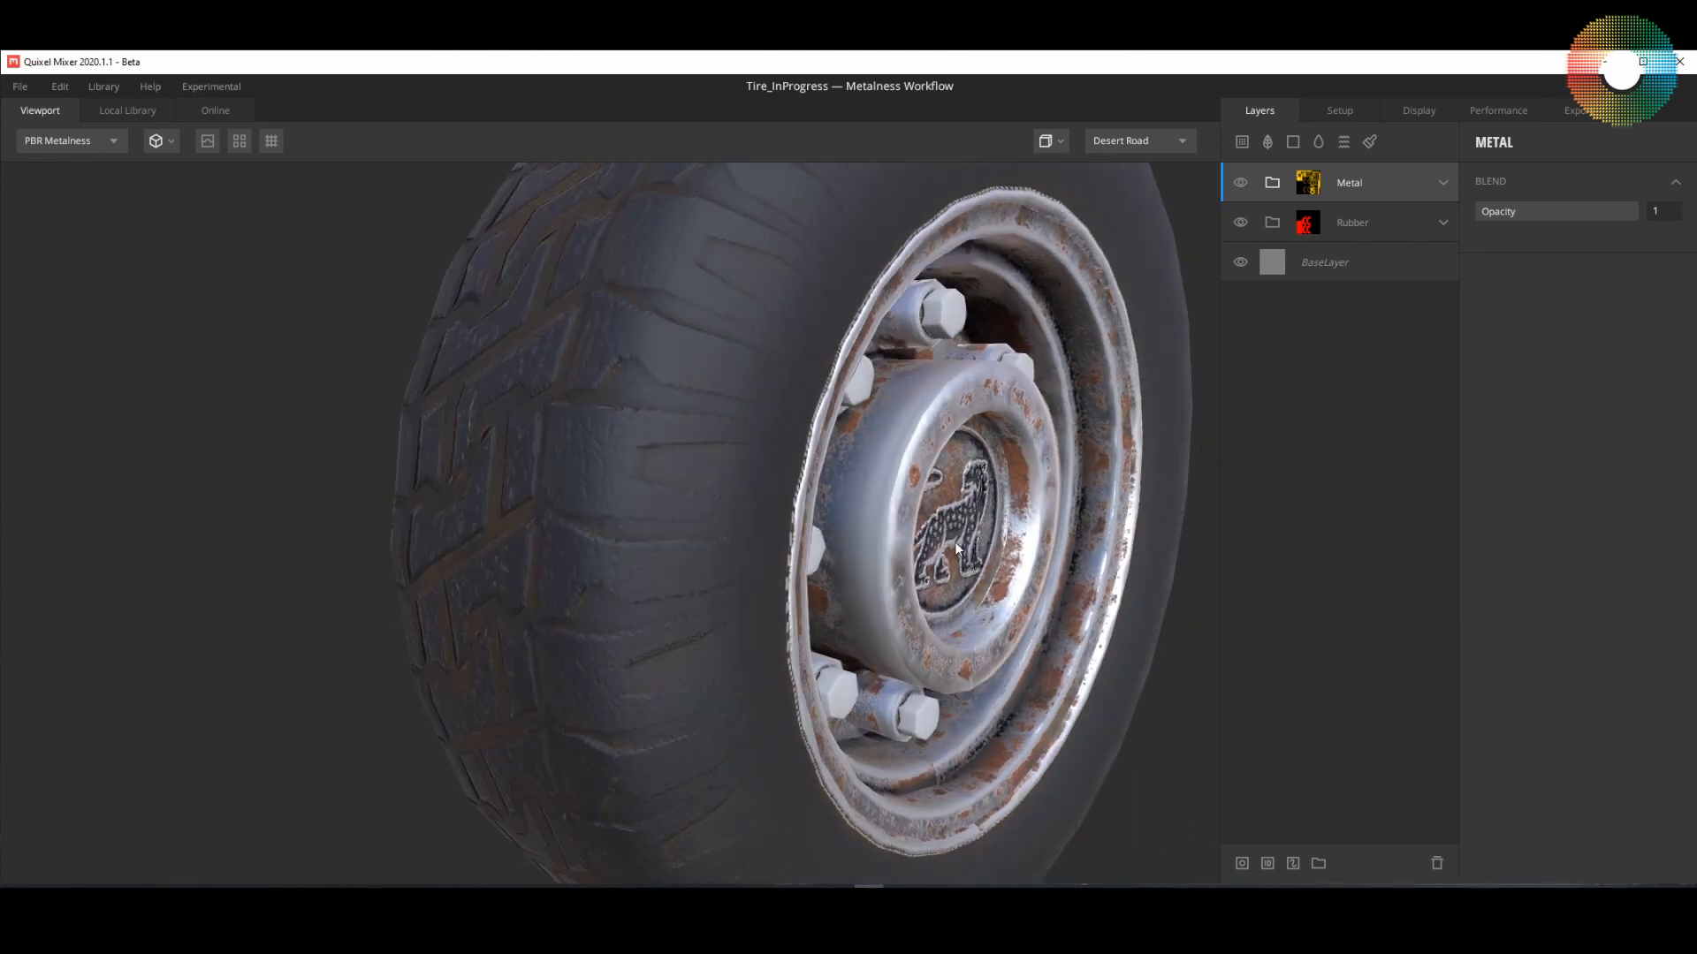
pyautogui.moveTo(955, 541); pyautogui.dragTo(836, 557, button='middle')
pyautogui.moveTo(836, 557); pyautogui.dragTo(1105, 484)
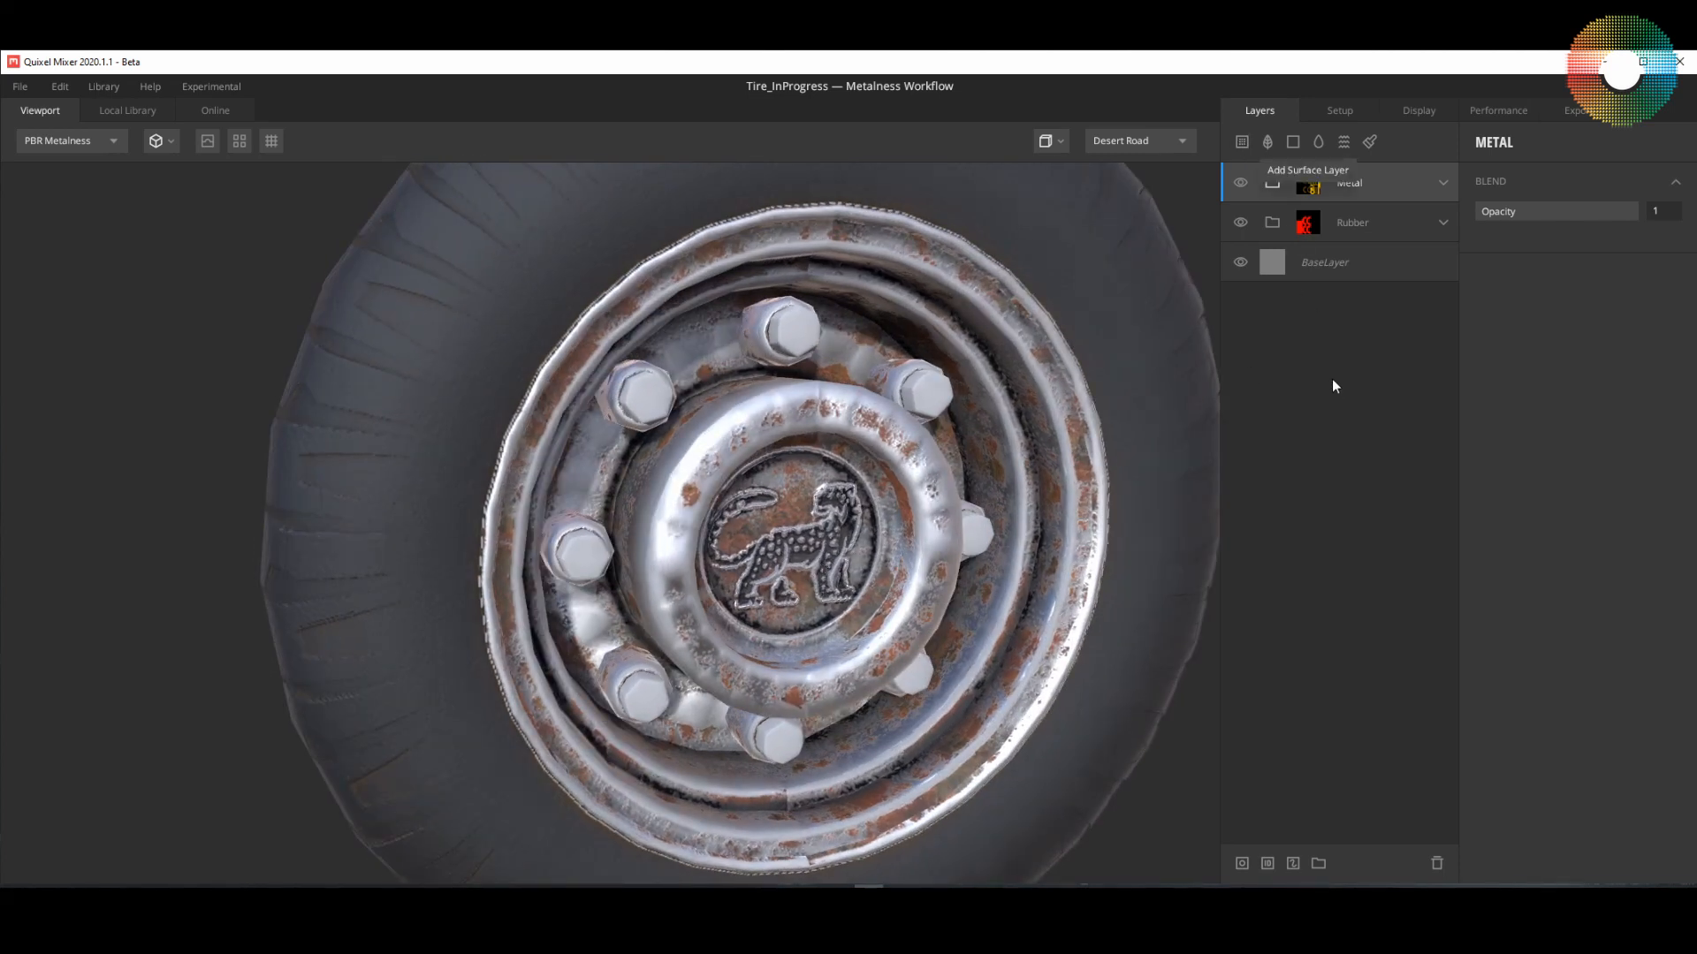
# Step: Search the local library's smart materials for metal and add the yellow Metal - Machinery material above the Metal group
pyautogui.click(1248, 143)
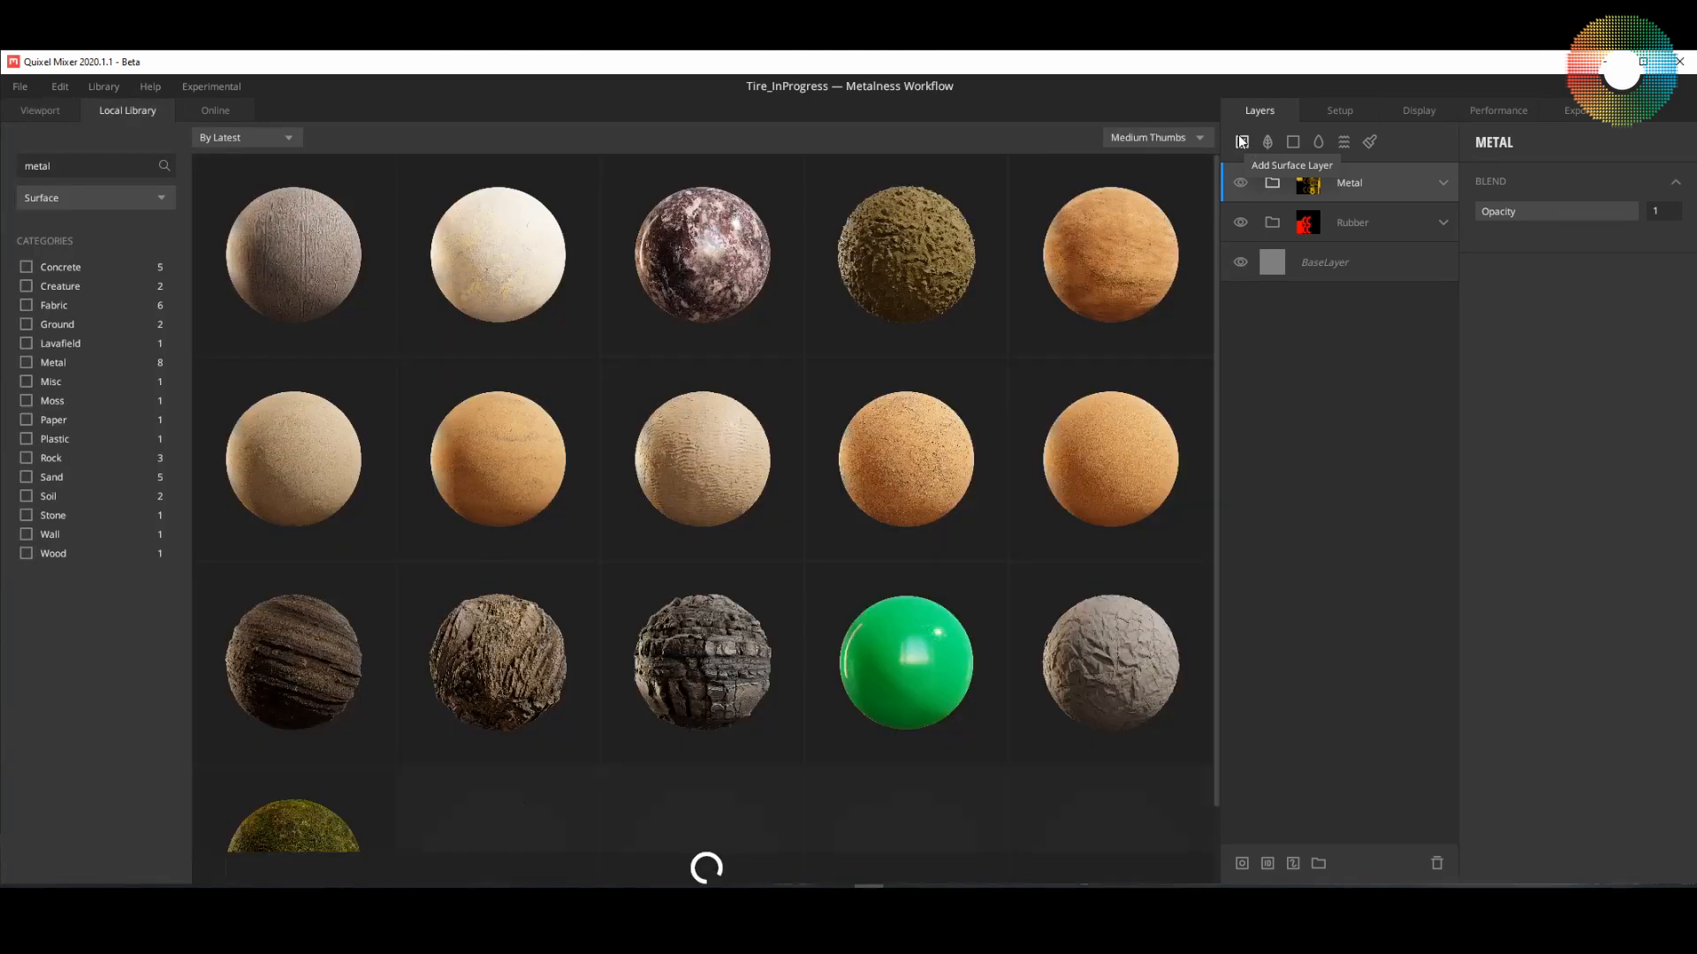
pyautogui.click(108, 198)
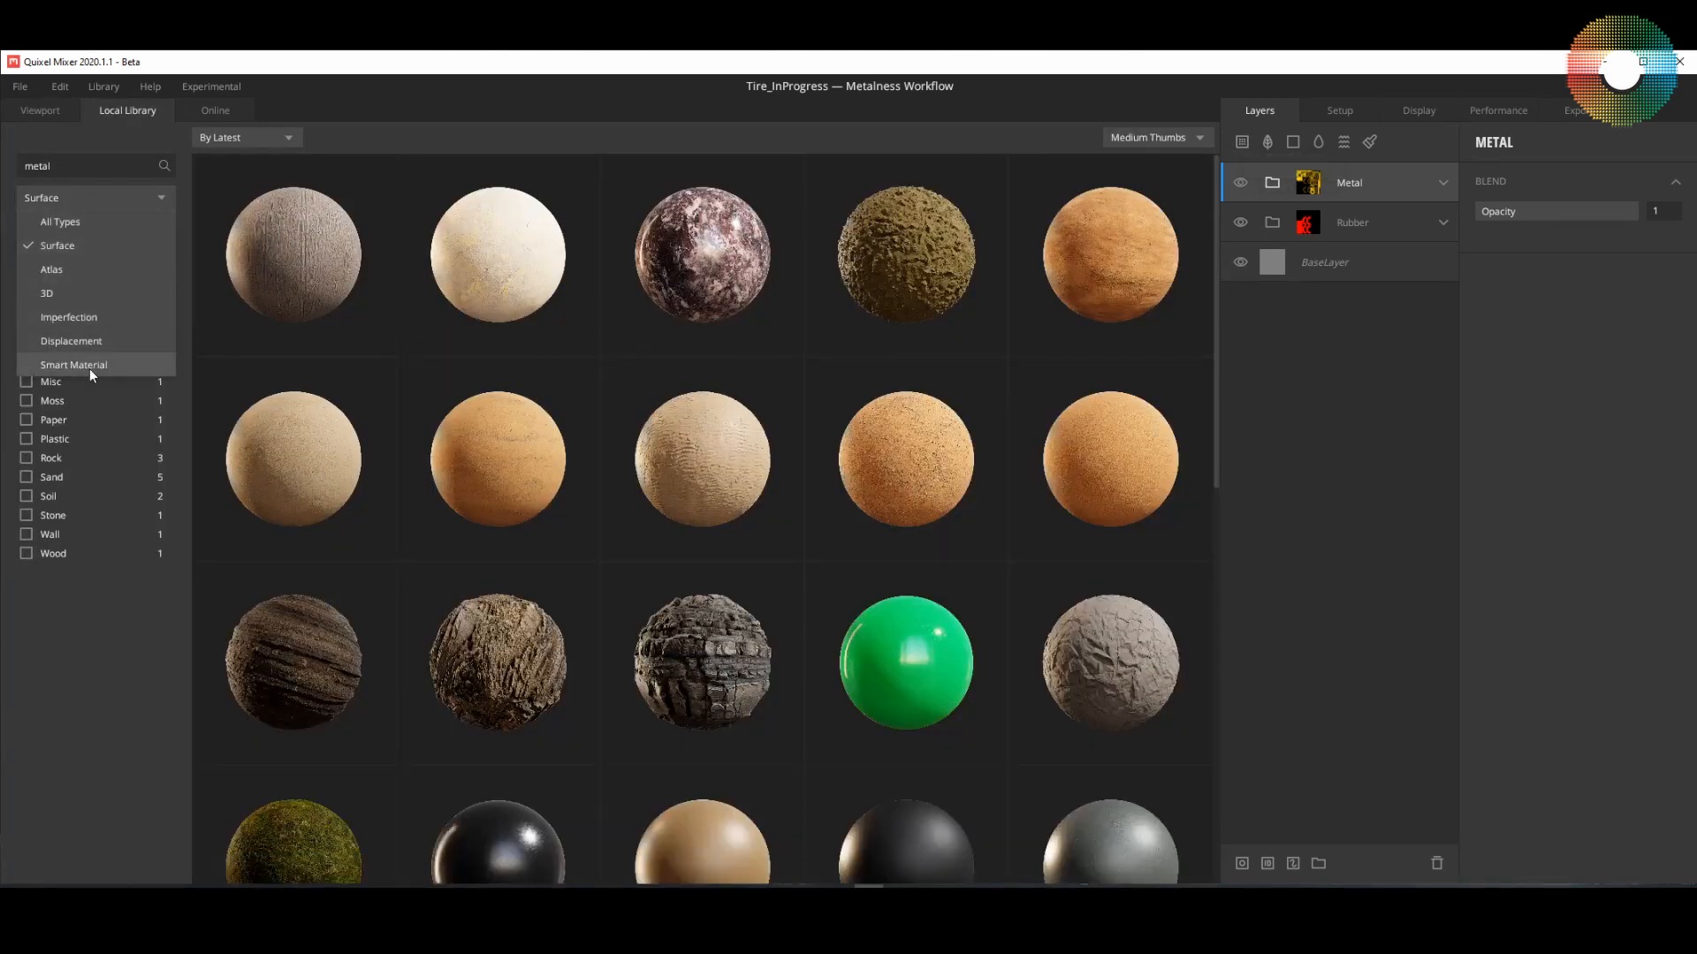
pyautogui.click(91, 365)
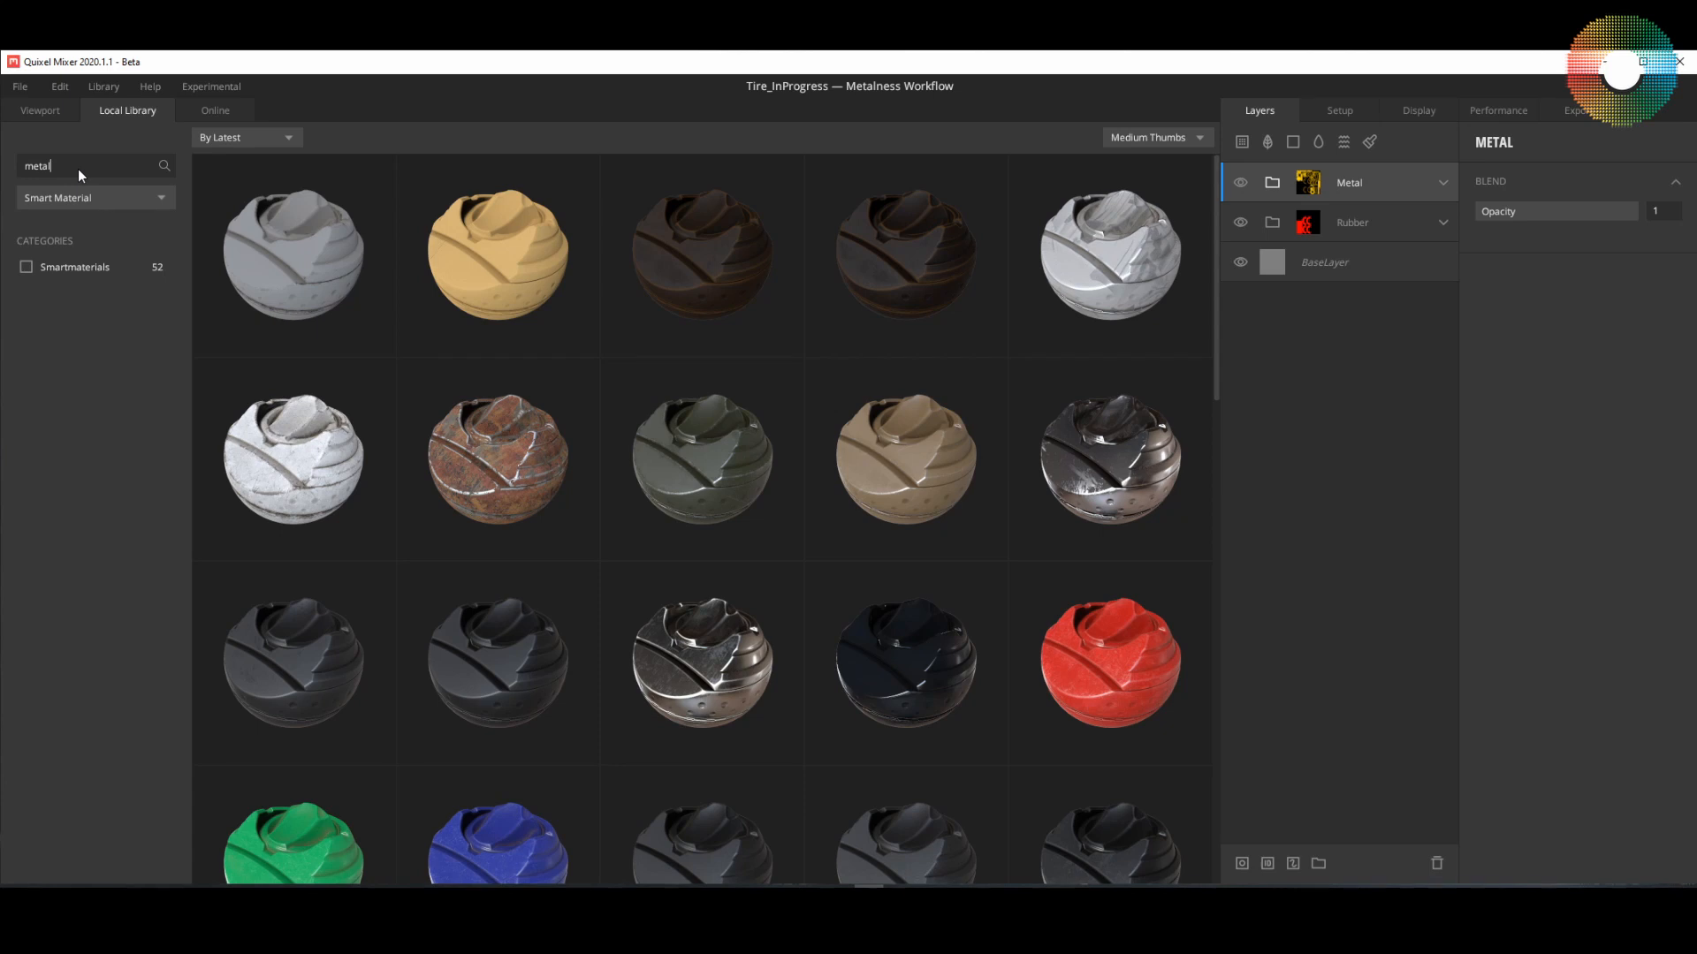
pyautogui.press('BackSpace')
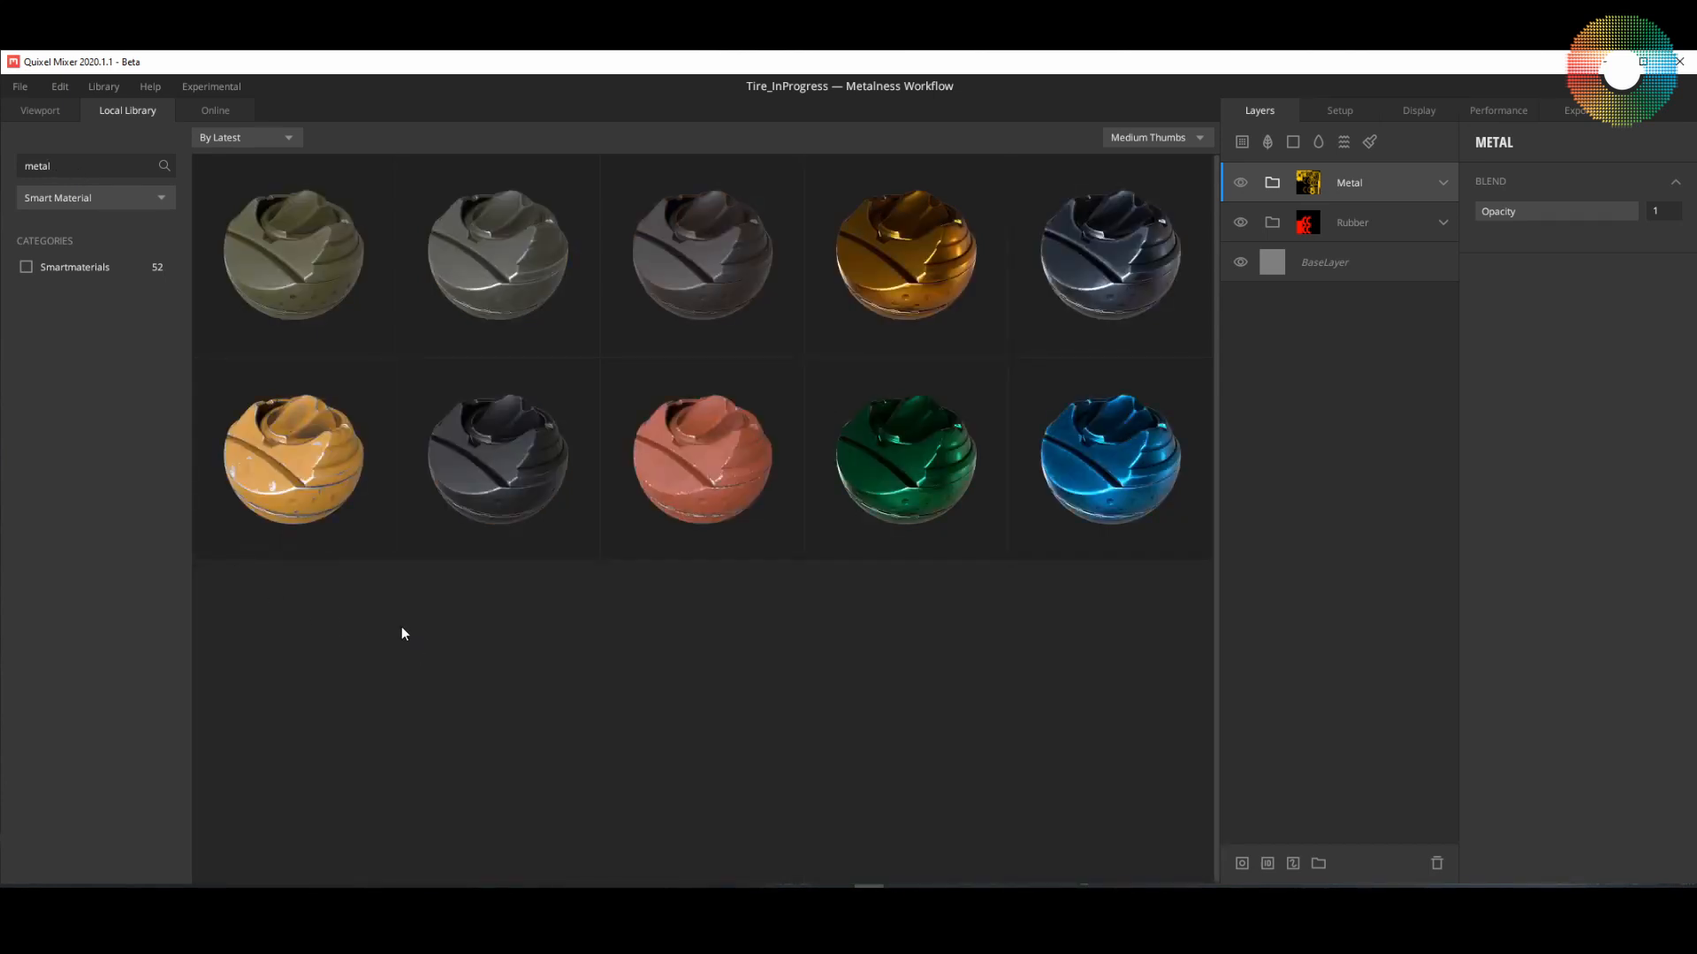
pyautogui.doubleClick(294, 482)
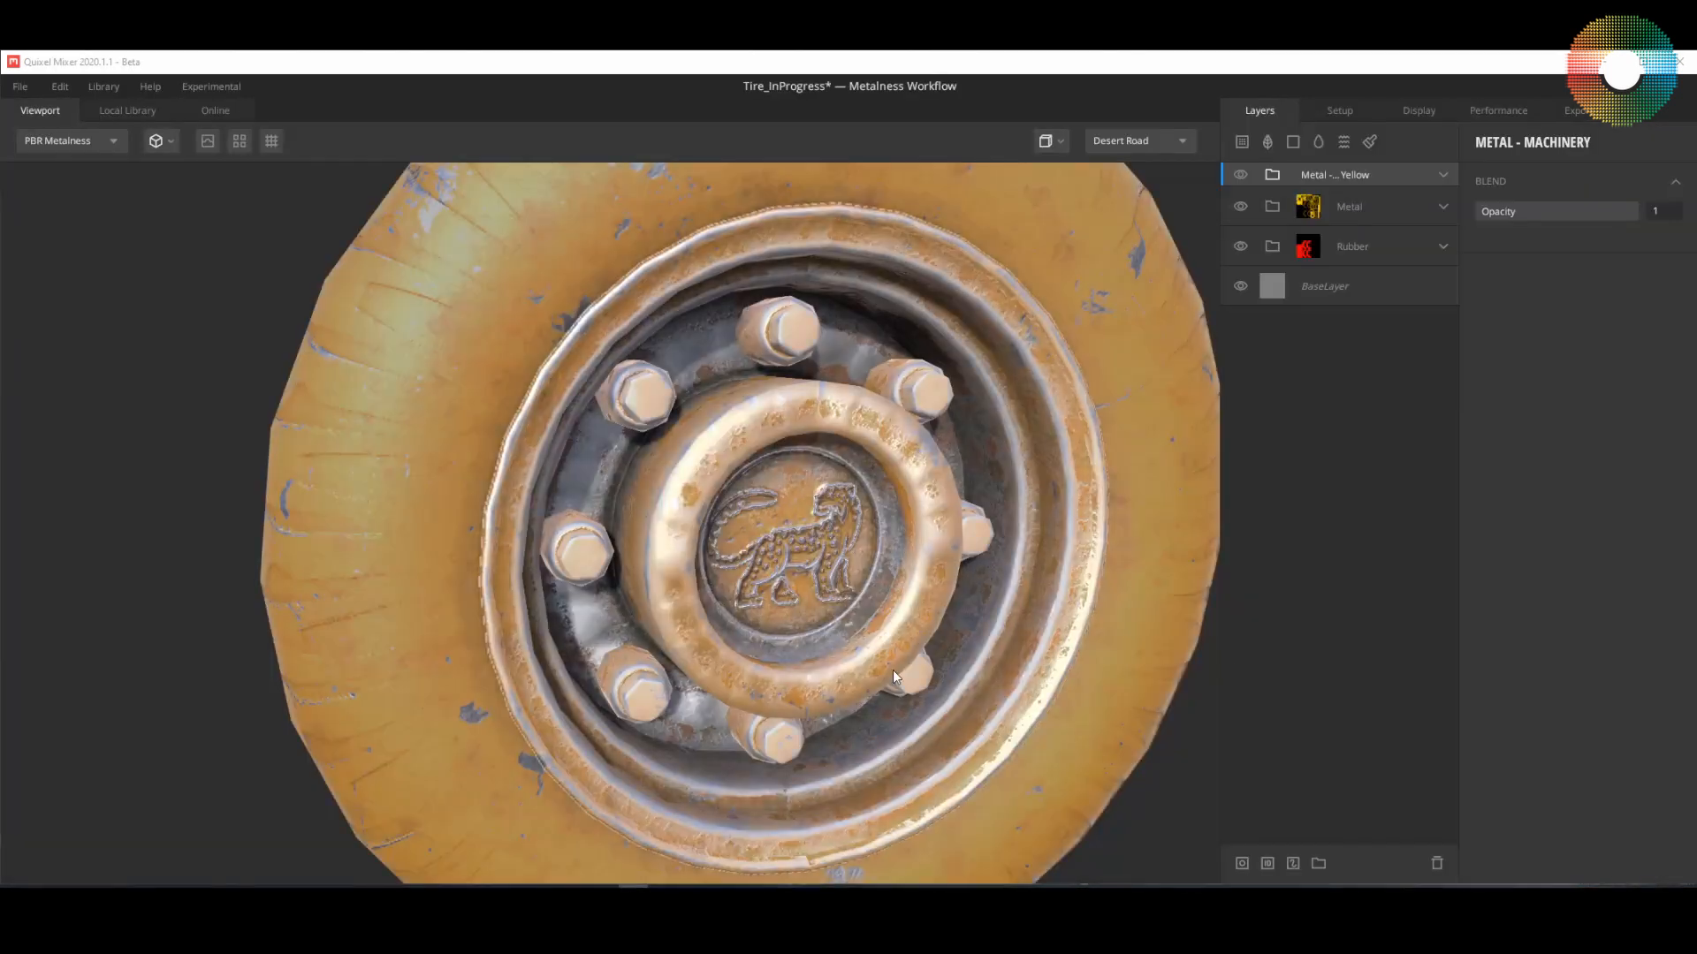
pyautogui.moveTo(892, 670)
pyautogui.mouseDown()
pyautogui.moveTo(942, 640)
pyautogui.moveTo(895, 670)
pyautogui.mouseUp()
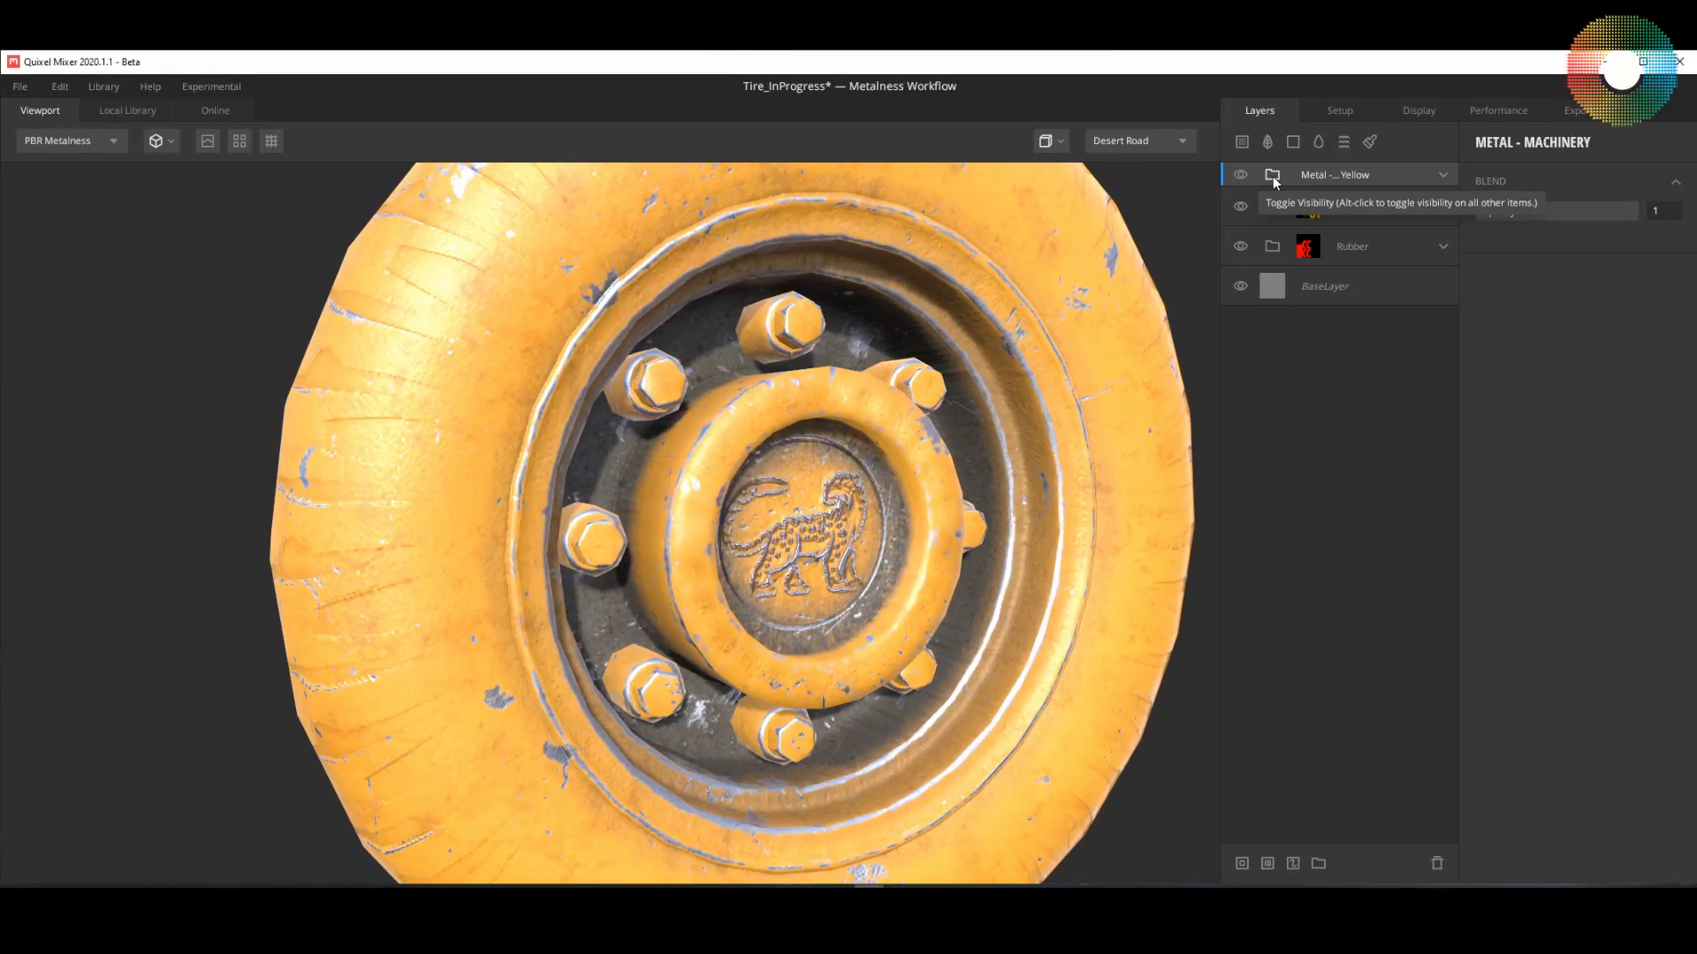
# Step: Add a material ID mask to the yellow smart material and enable only Bright Green, limiting it to the bolt heads
pyautogui.click(1268, 864)
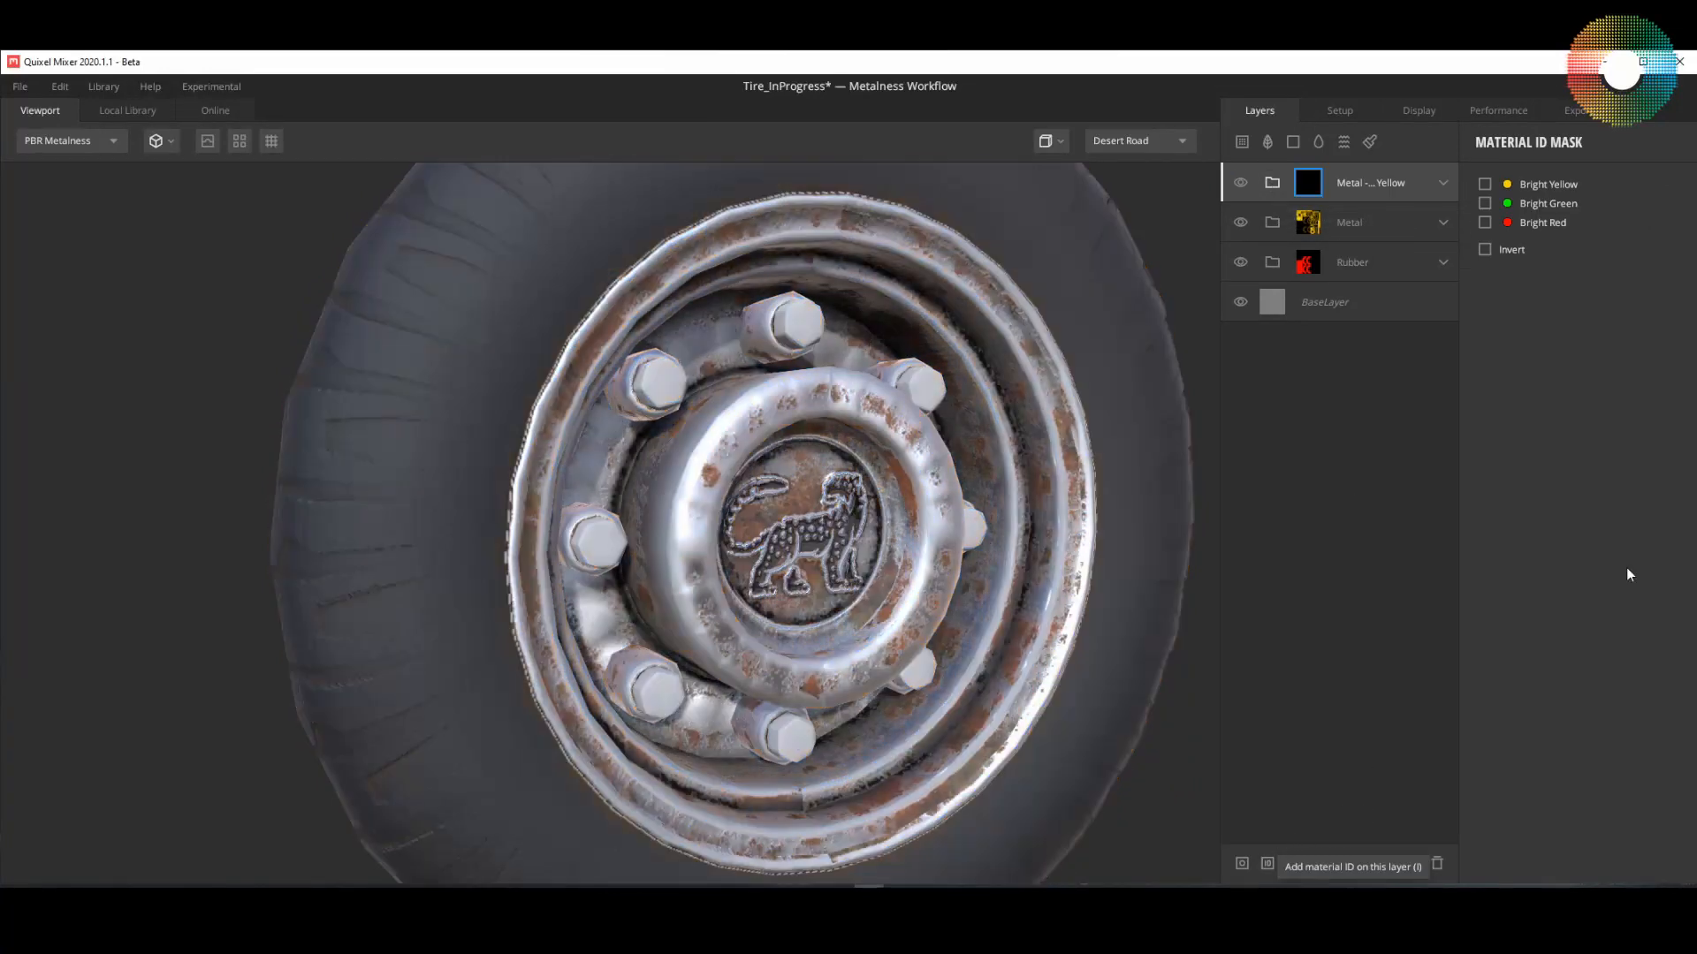
pyautogui.click(1484, 223)
pyautogui.click(1484, 222)
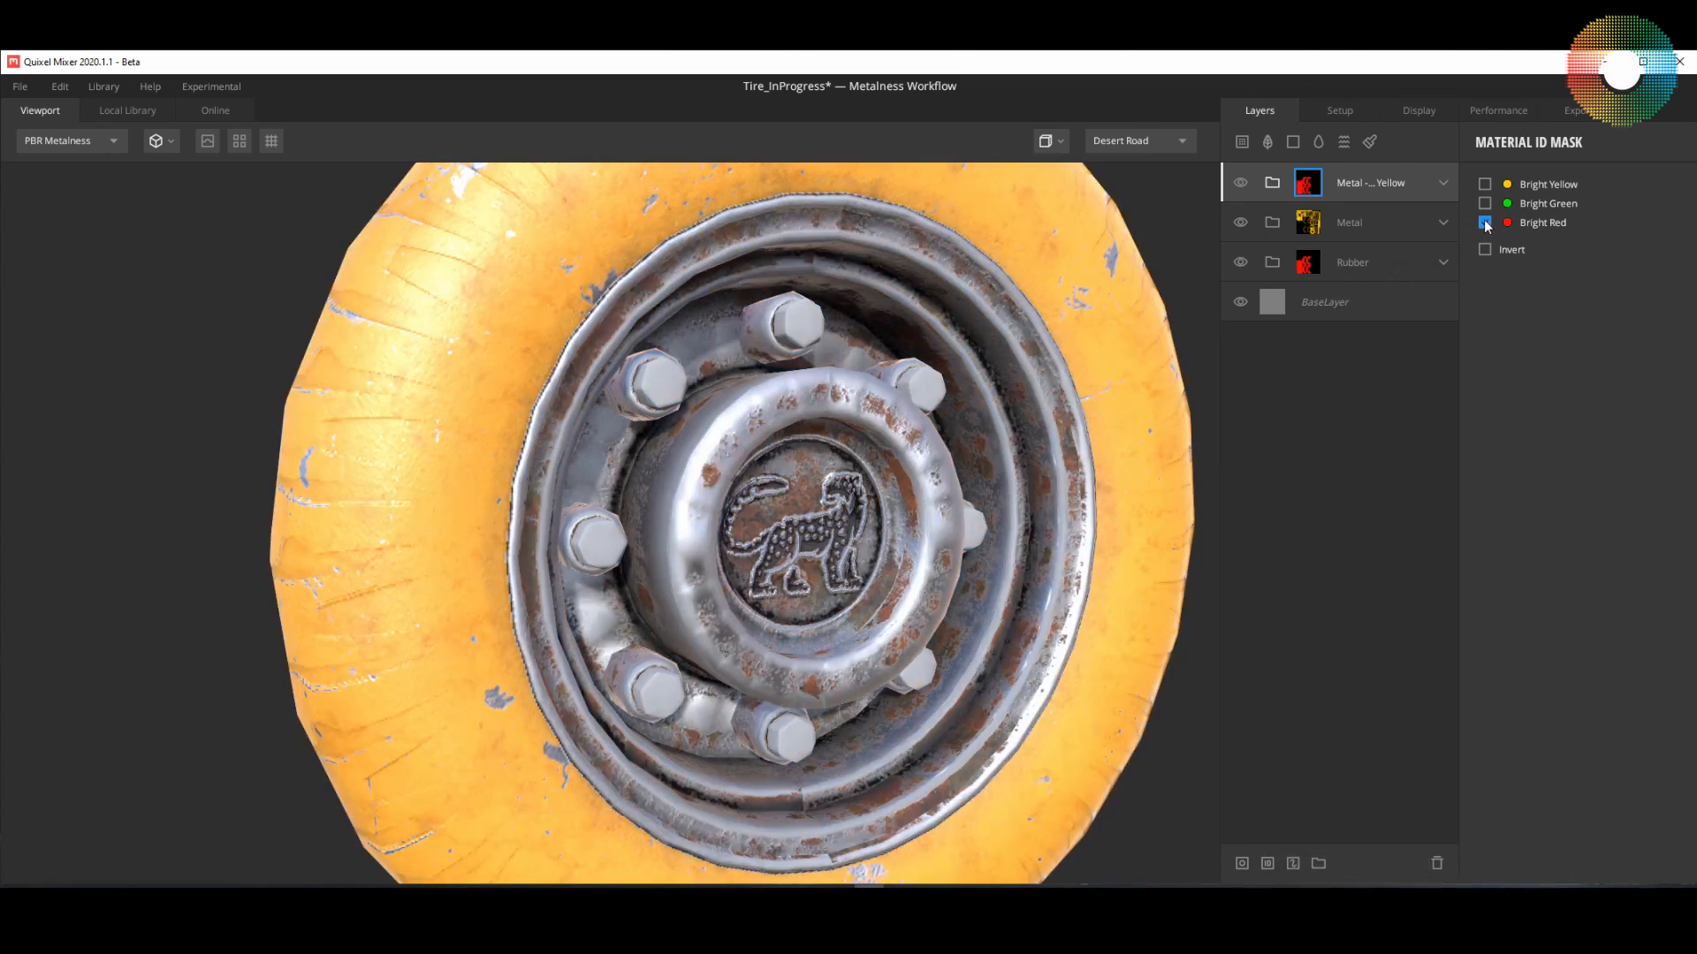
pyautogui.click(1484, 203)
pyautogui.moveTo(972, 442); pyautogui.dragTo(1004, 542)
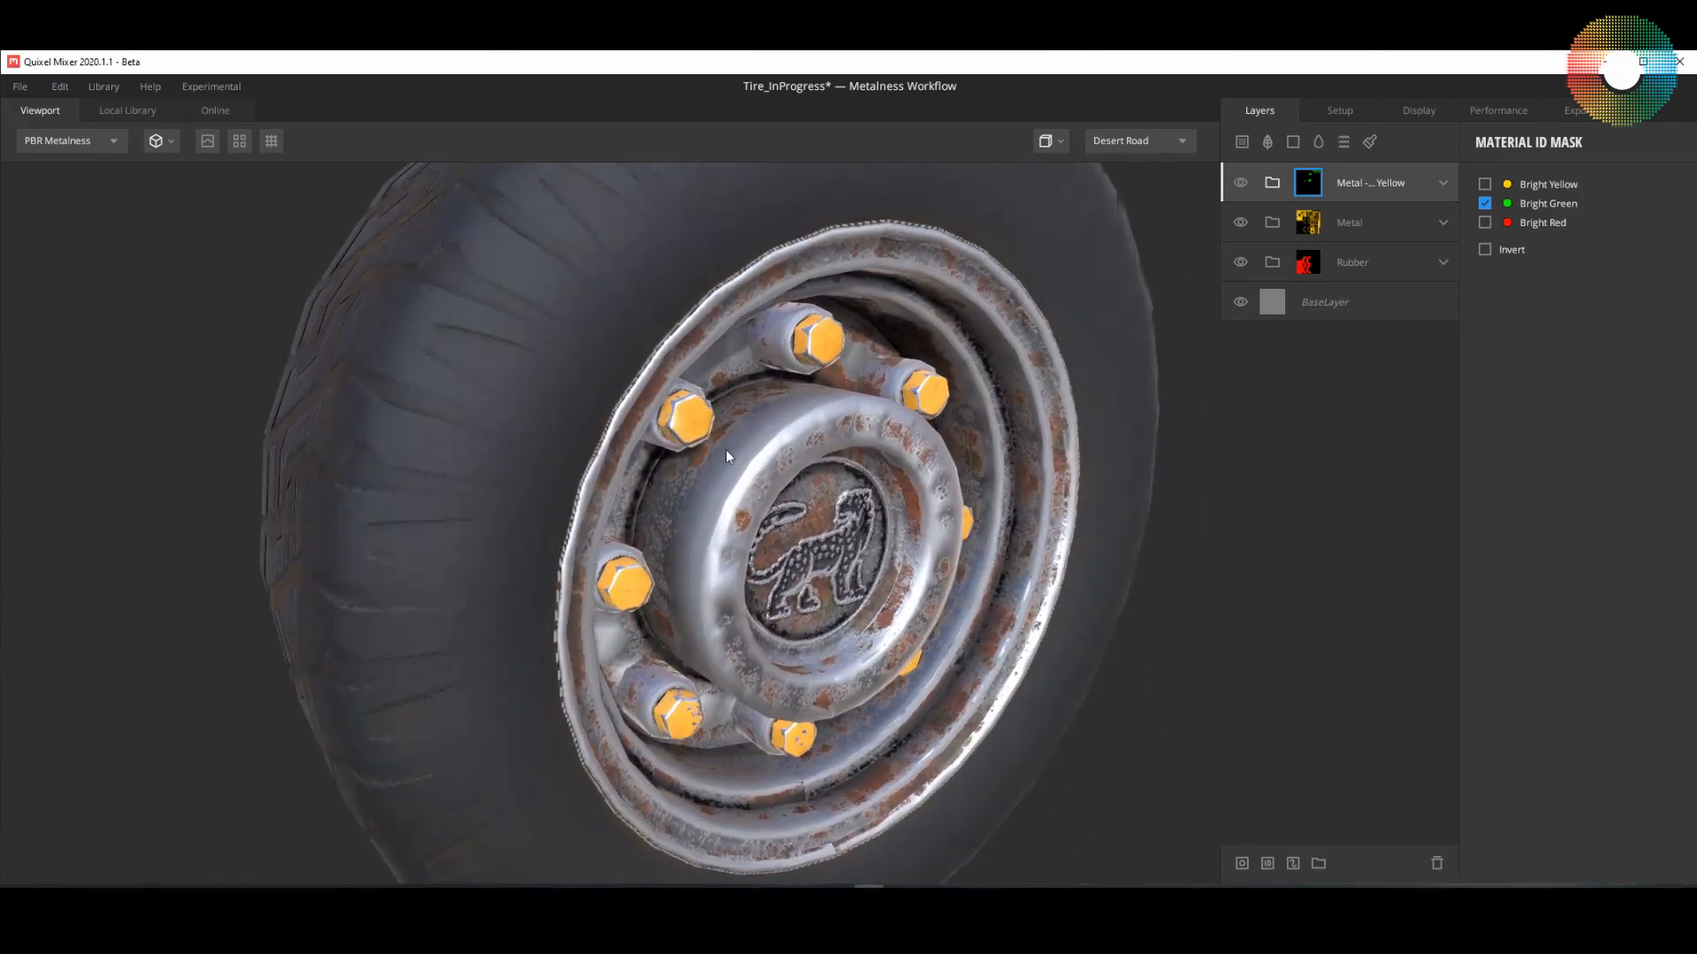
pyautogui.scroll(5, 703, 415)
pyautogui.moveTo(810, 419); pyautogui.dragTo(853, 479)
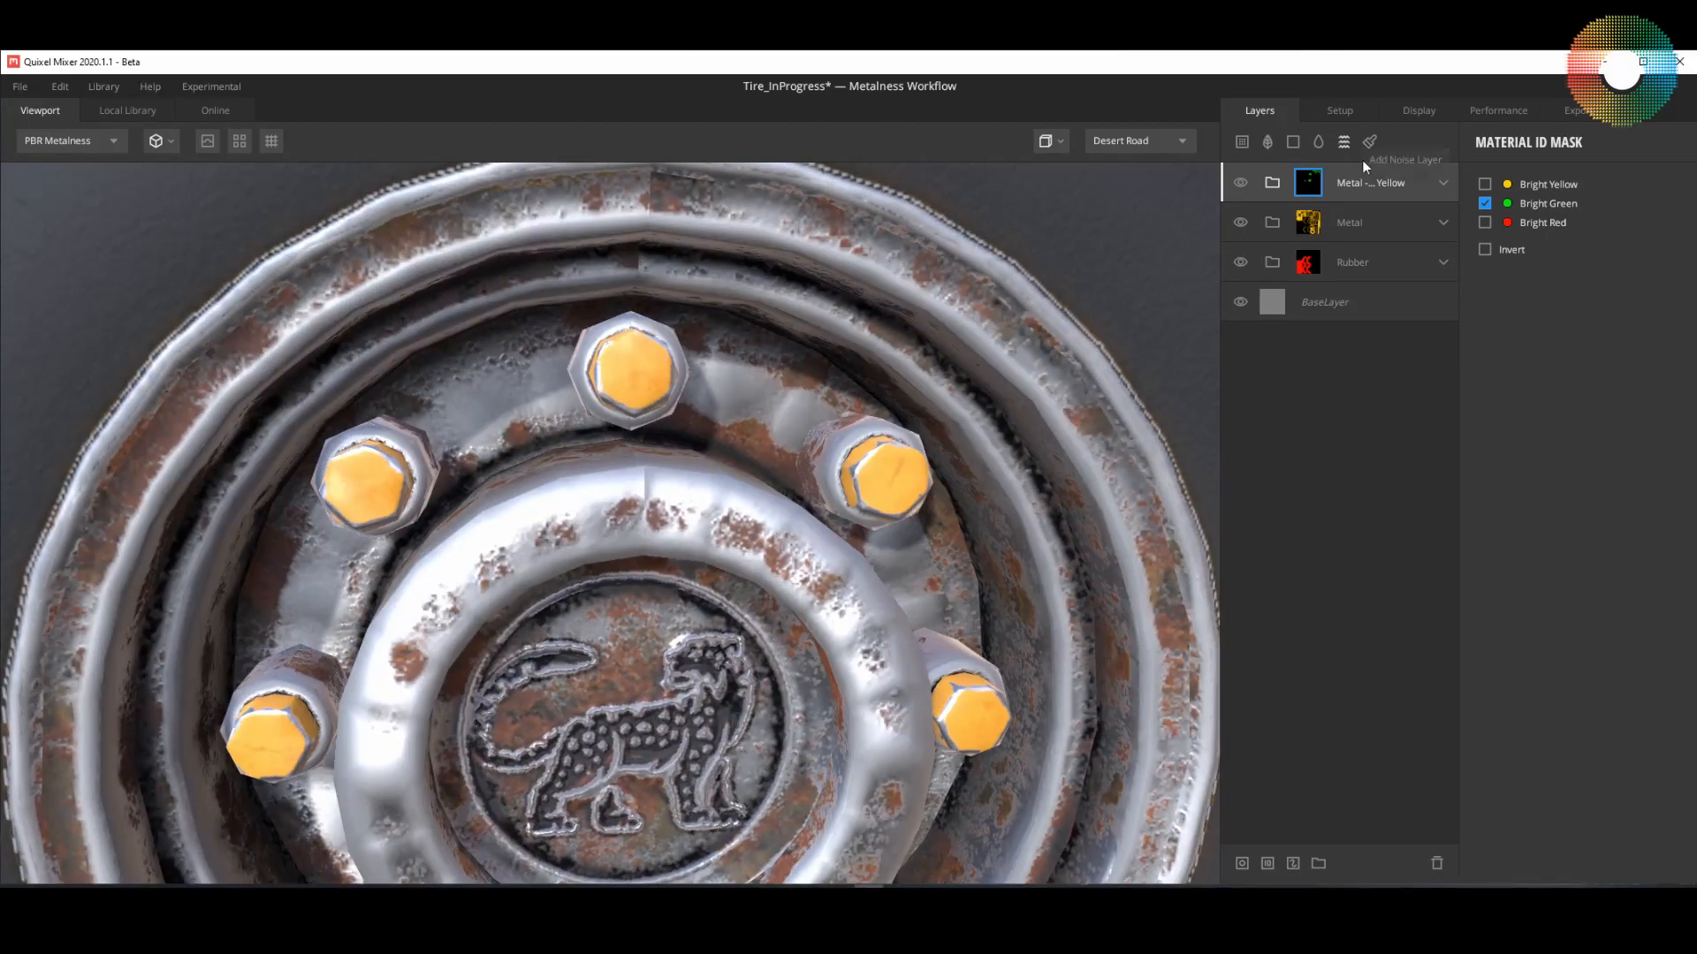
# Step: Expand the yellow smart material and inspect its Steel, Damage and Paint layers, toggling Paint's visibility off and on
pyautogui.click(1443, 183)
pyautogui.moveTo(1105, 372); pyautogui.dragTo(762, 567)
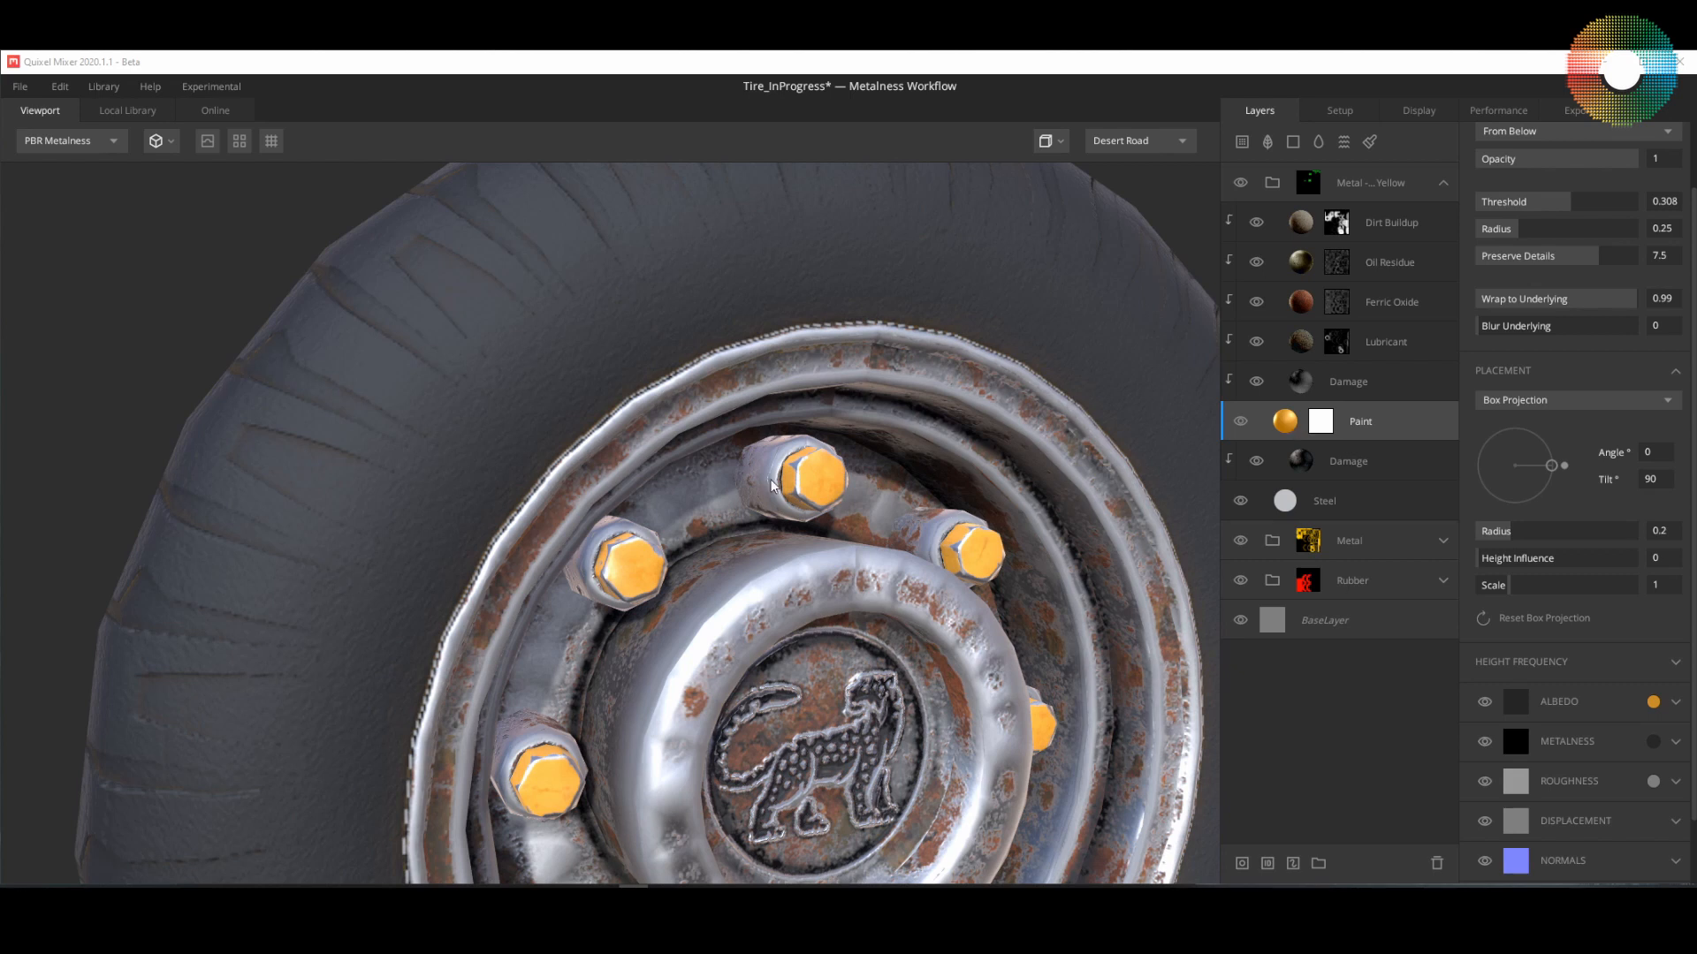
pyautogui.click(1311, 501)
pyautogui.click(1333, 463)
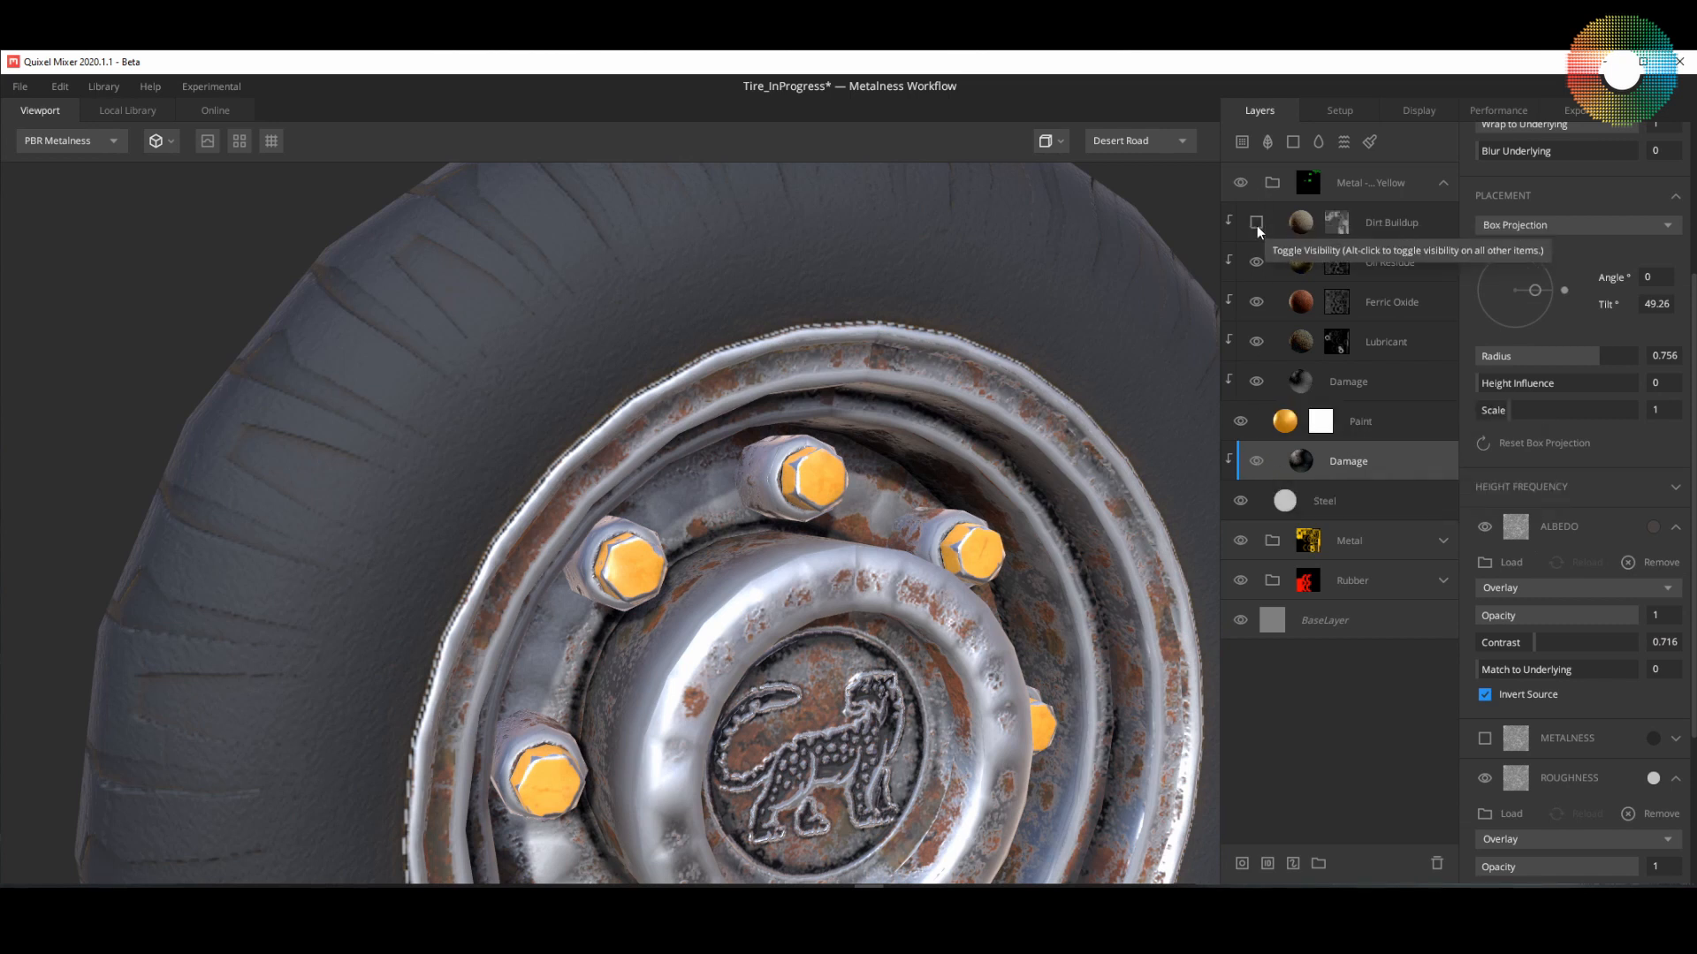
pyautogui.click(1243, 421)
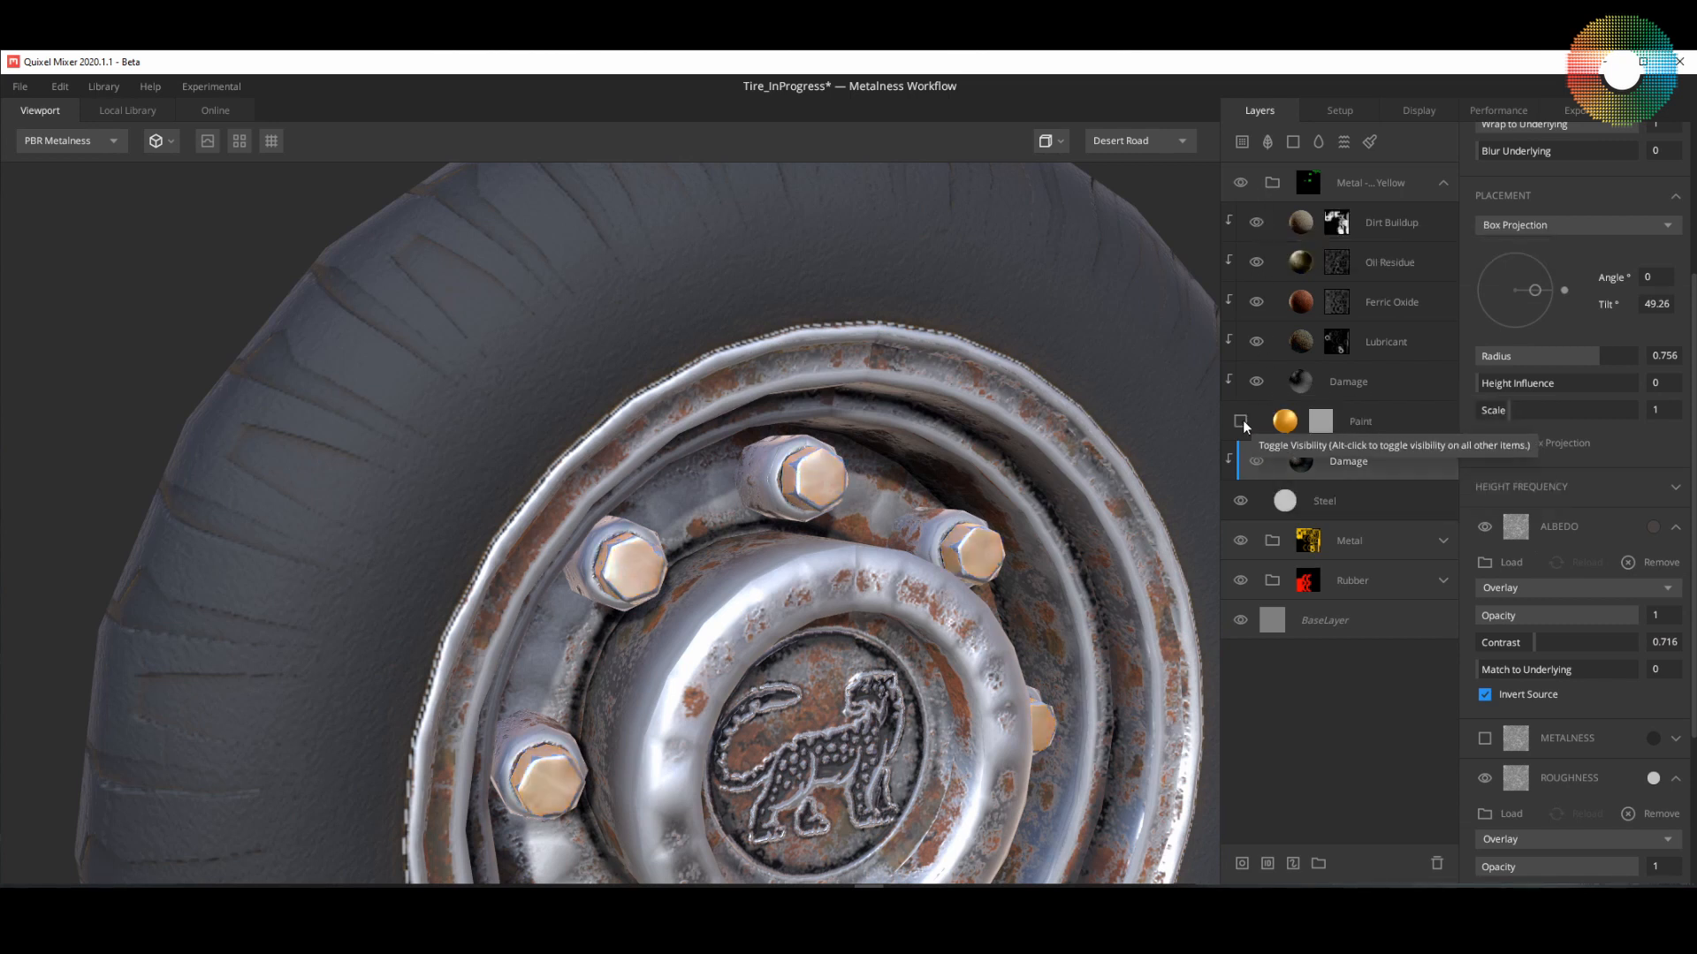
pyautogui.click(1242, 420)
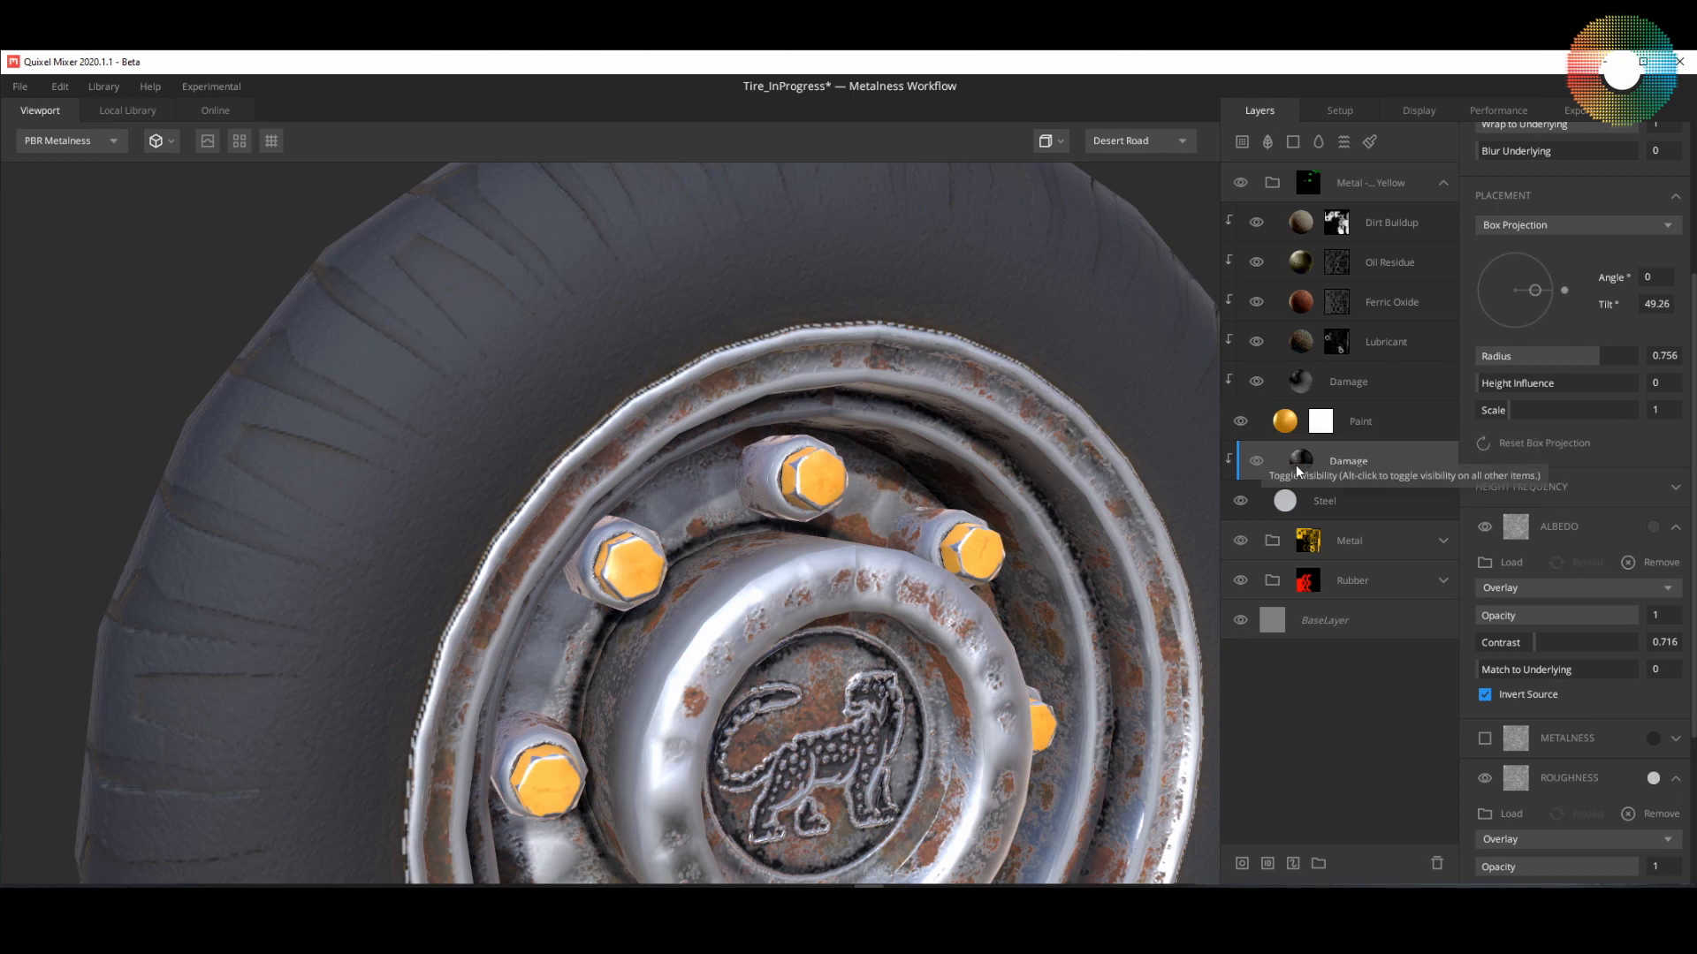
# Step: Change the albedo colour of the smart material's Paint layer to dark grey 505050
pyautogui.click(1370, 423)
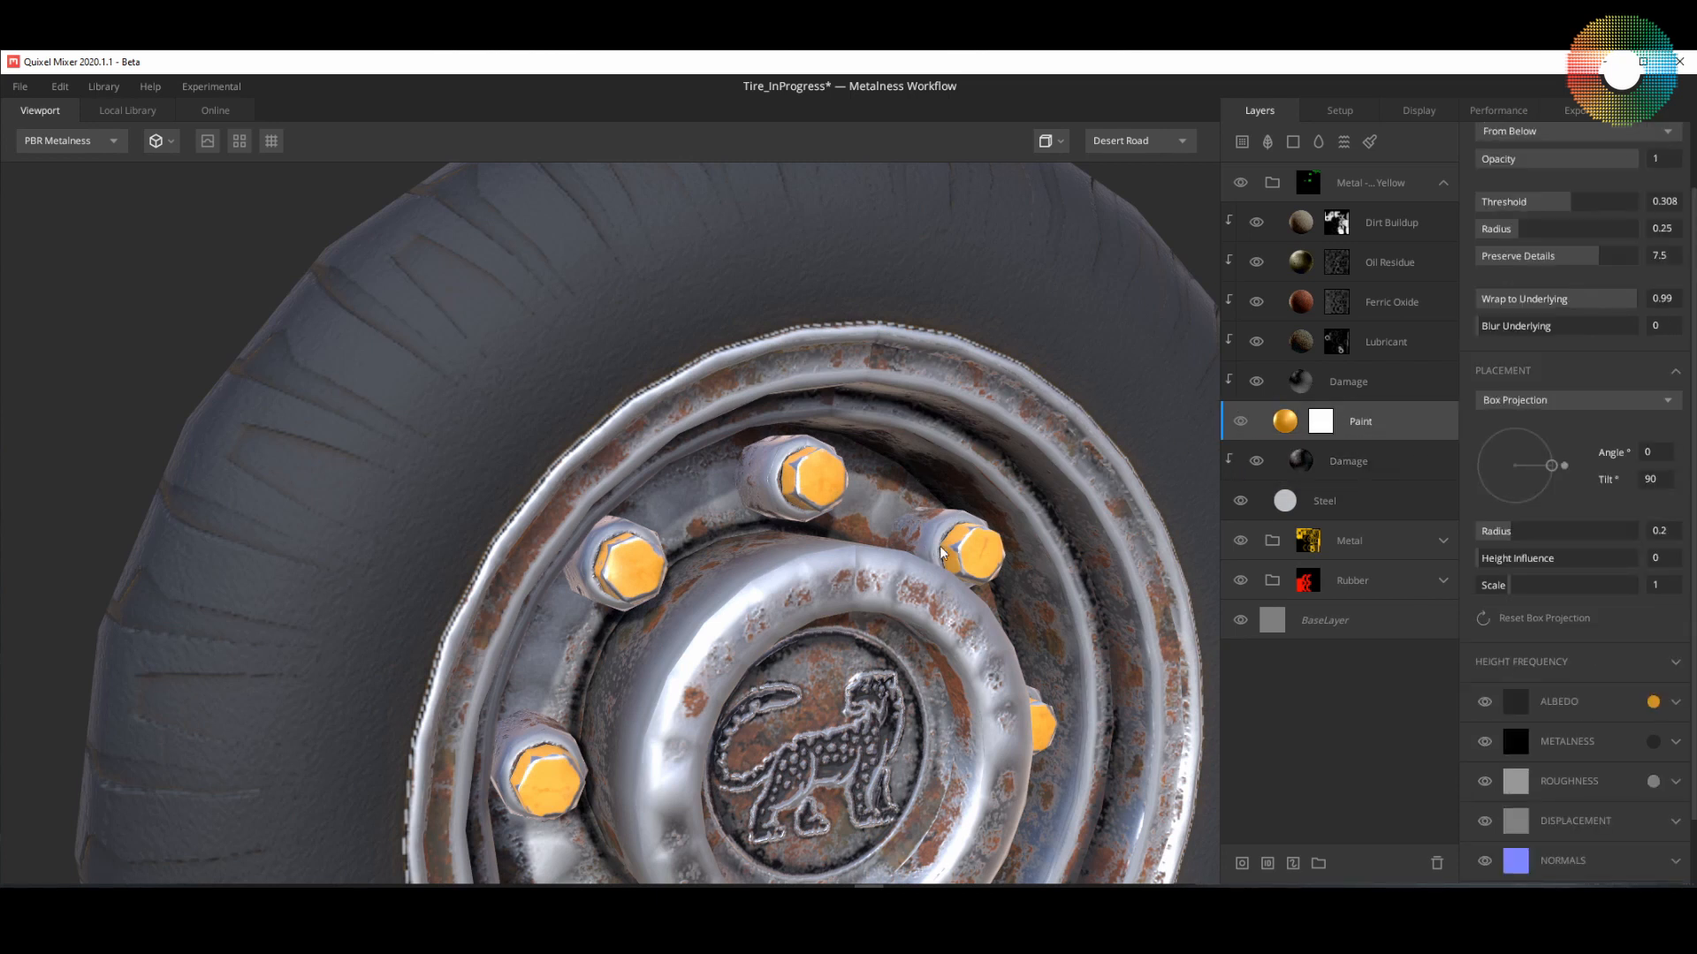
pyautogui.moveTo(941, 553); pyautogui.dragTo(929, 446, button='middle')
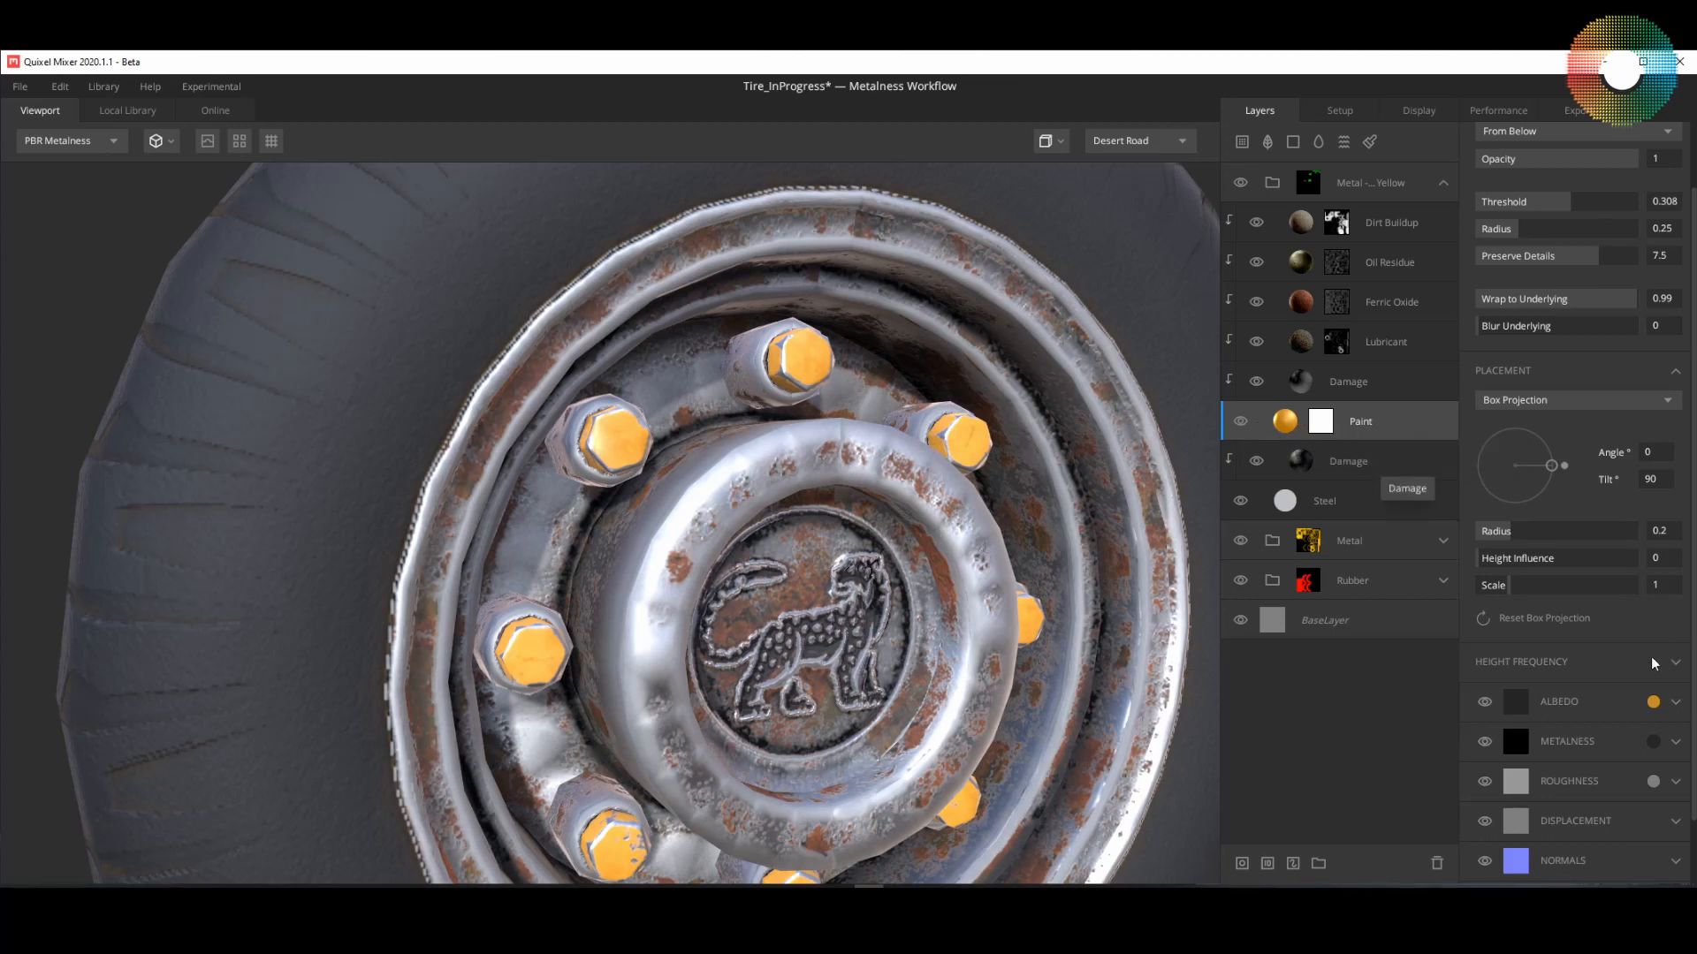
pyautogui.click(1652, 702)
pyautogui.moveTo(1094, 302); pyautogui.dragTo(1043, 379)
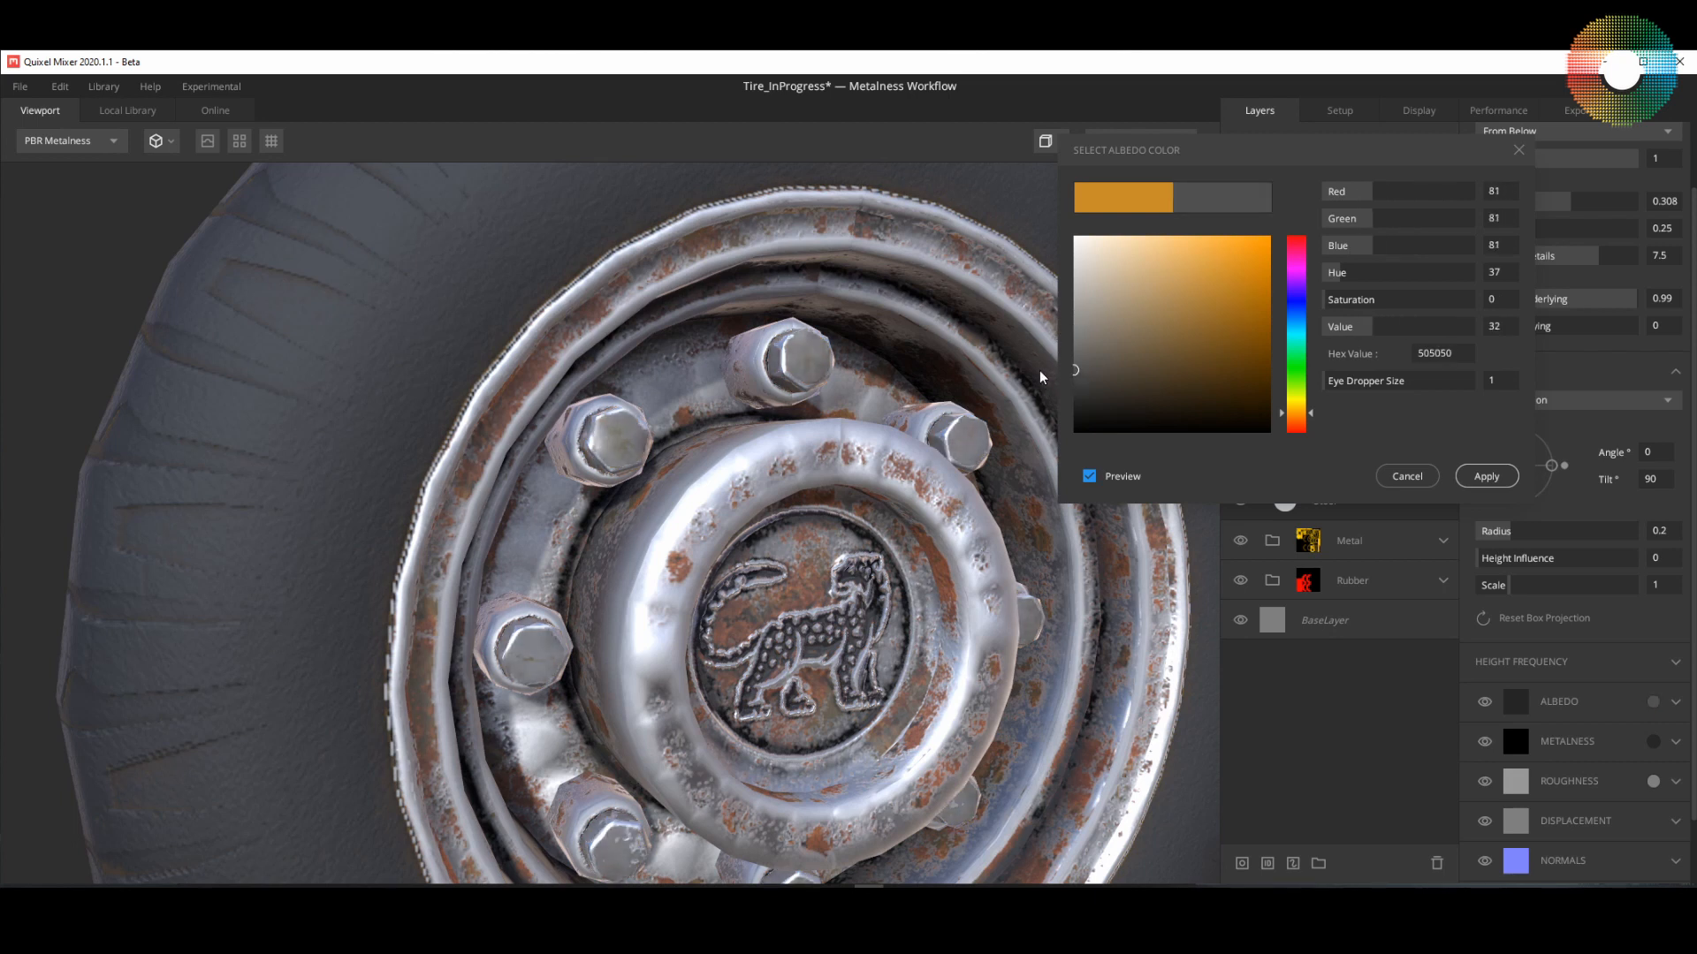
pyautogui.click(1470, 476)
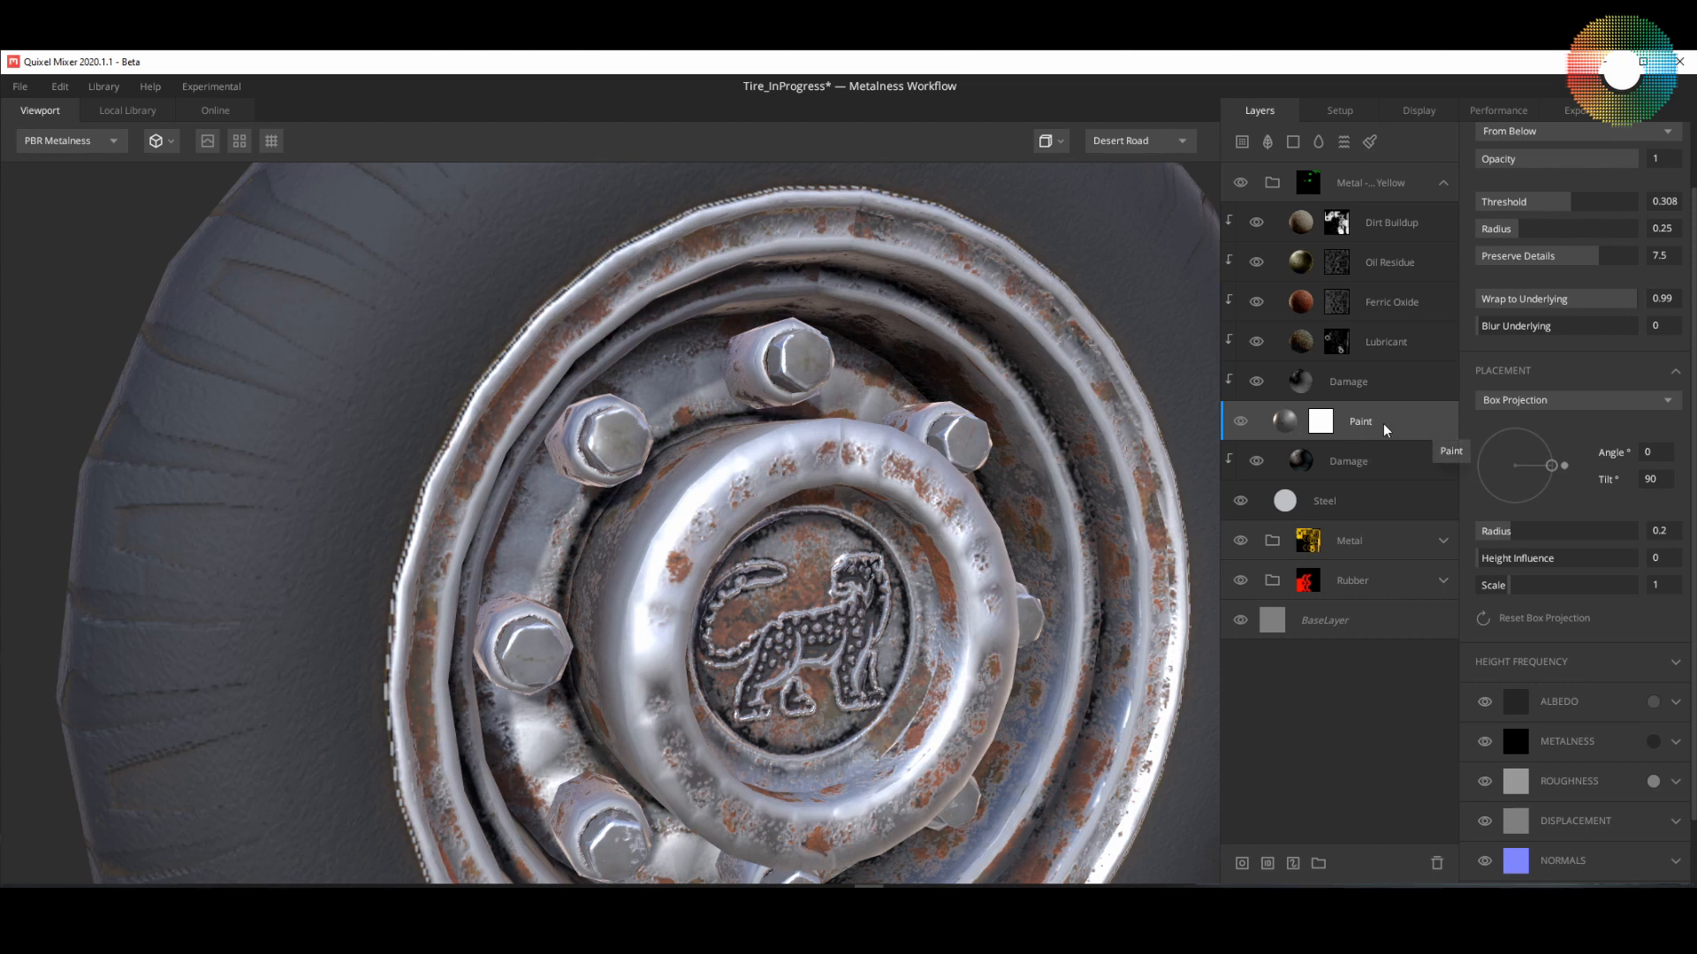
# Step: Inspect the Ferric Oxide and Oil Residue layers on the bolts, toggling Oil Residue's visibility off and on
pyautogui.click(1390, 308)
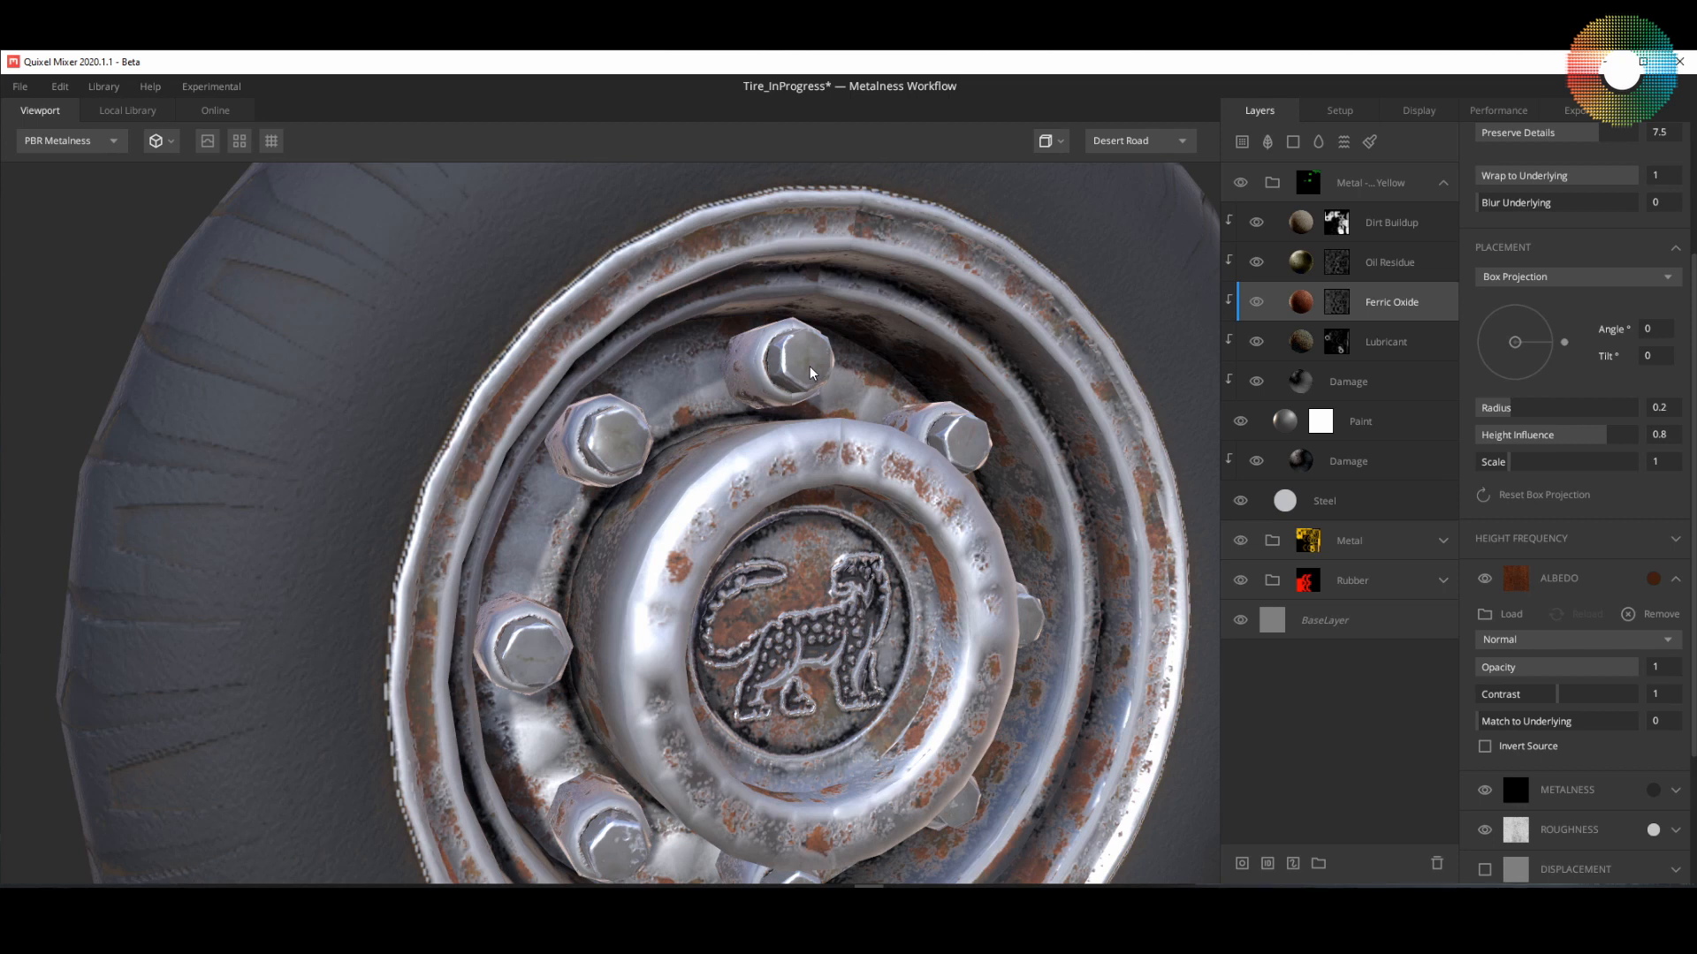
pyautogui.scroll(2, 810, 372)
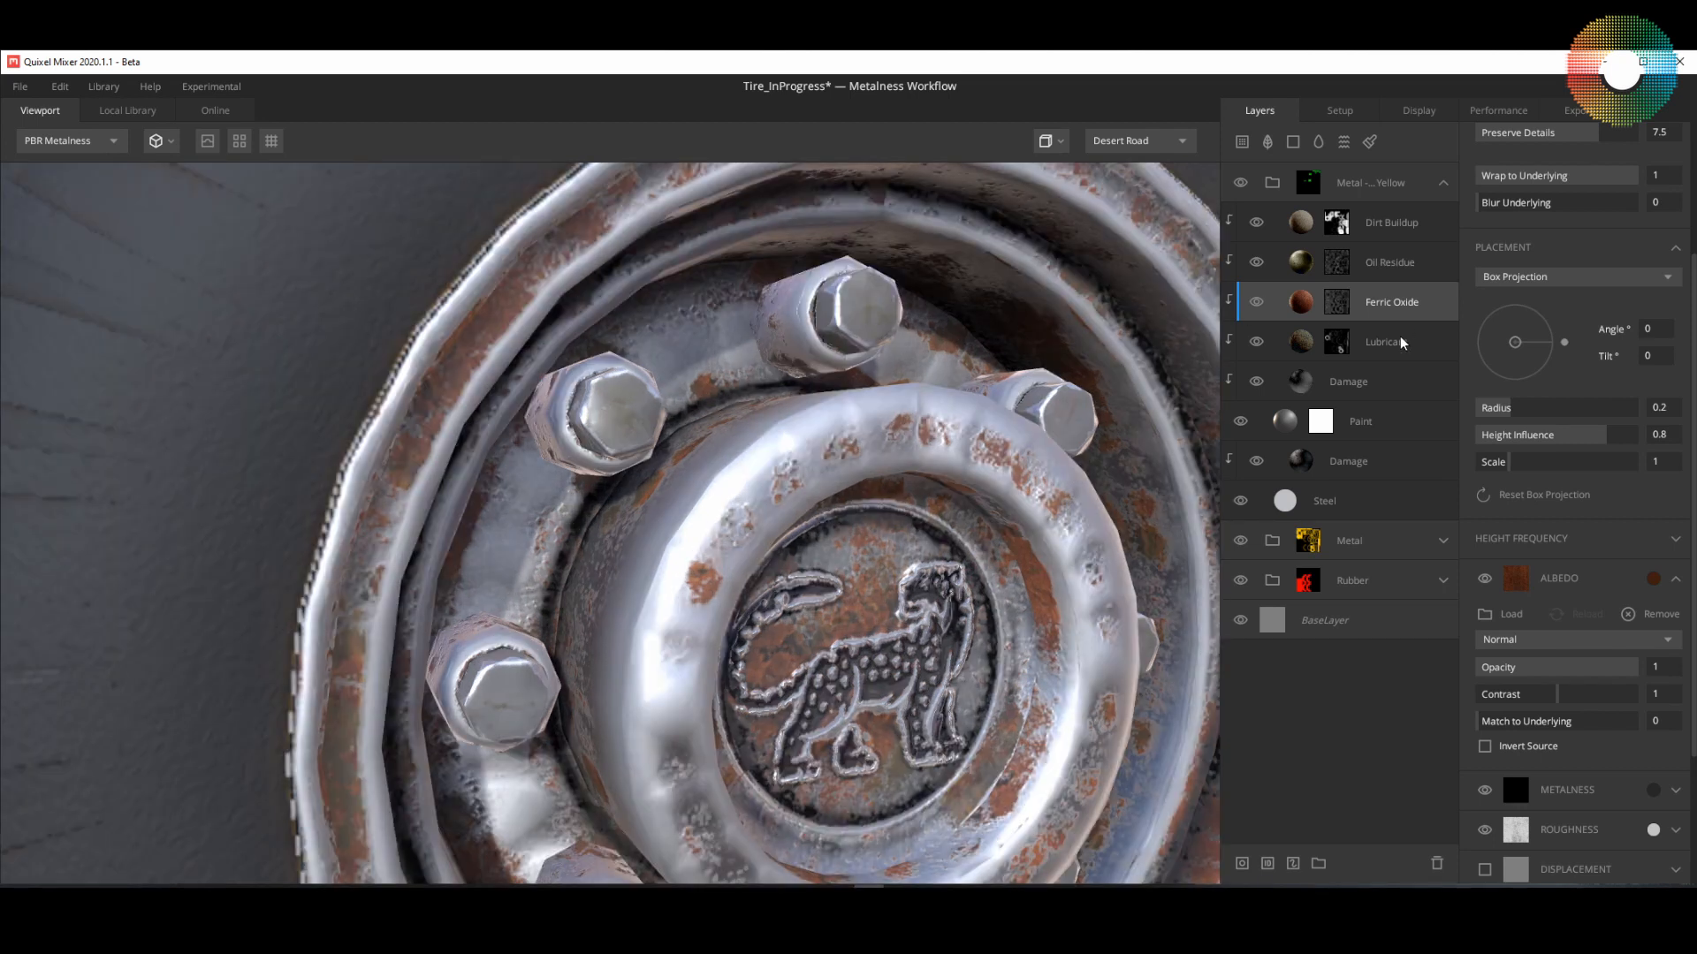
pyautogui.click(1385, 267)
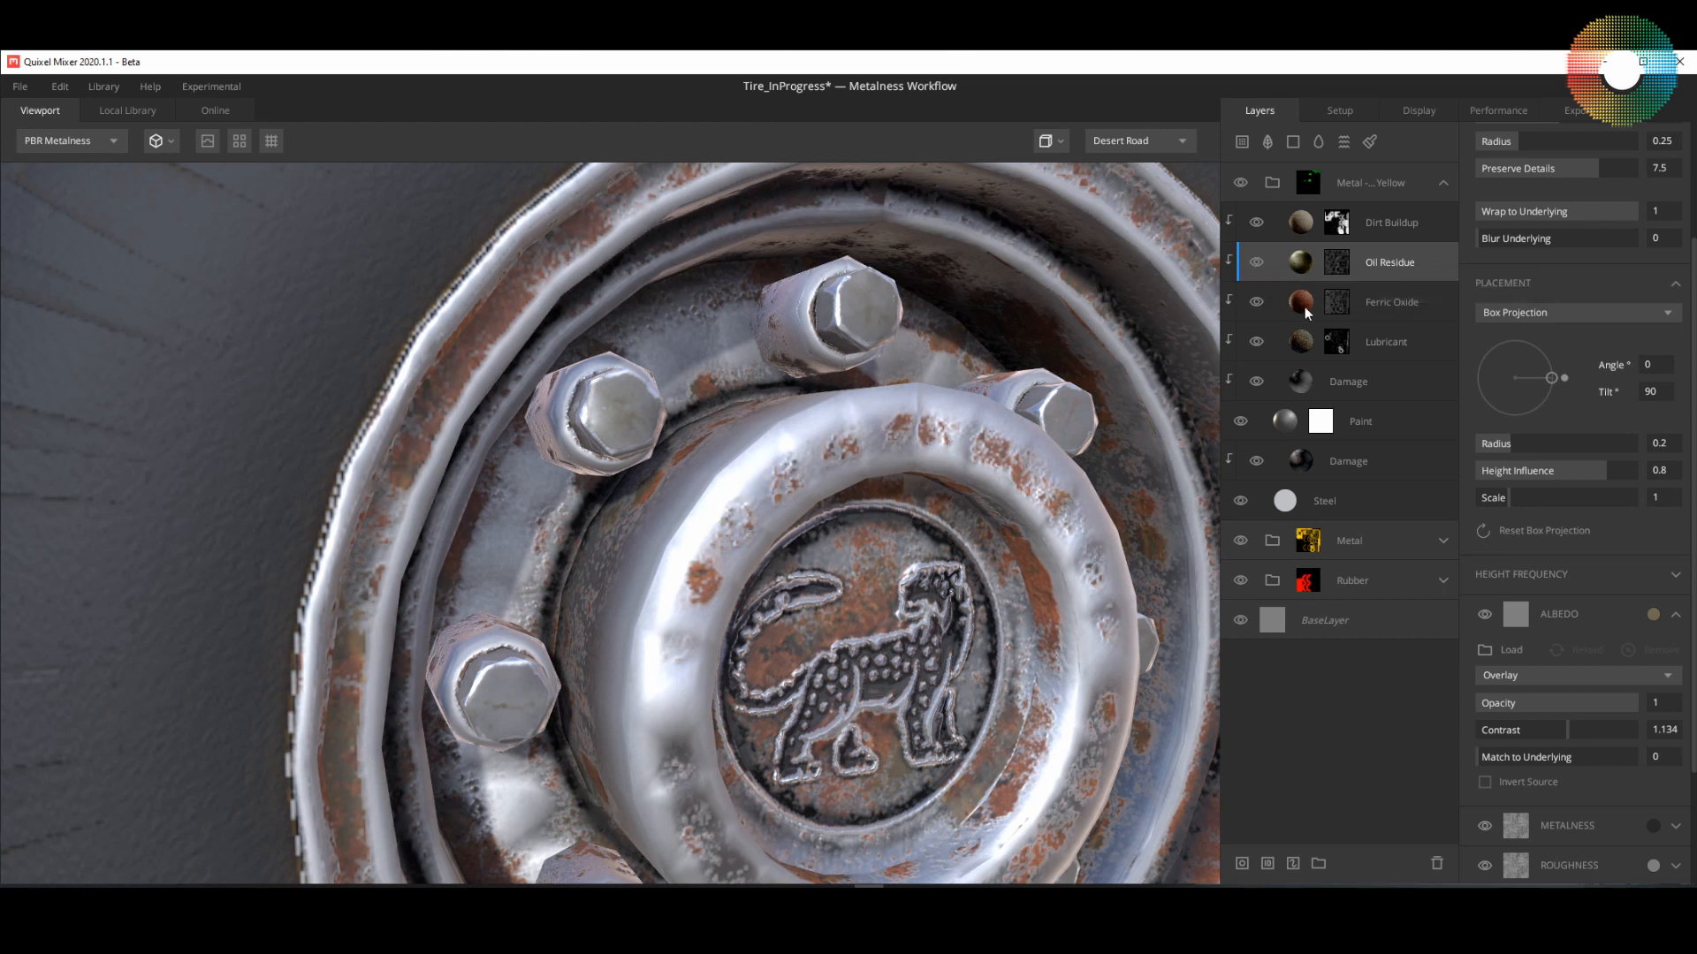
pyautogui.click(1256, 264)
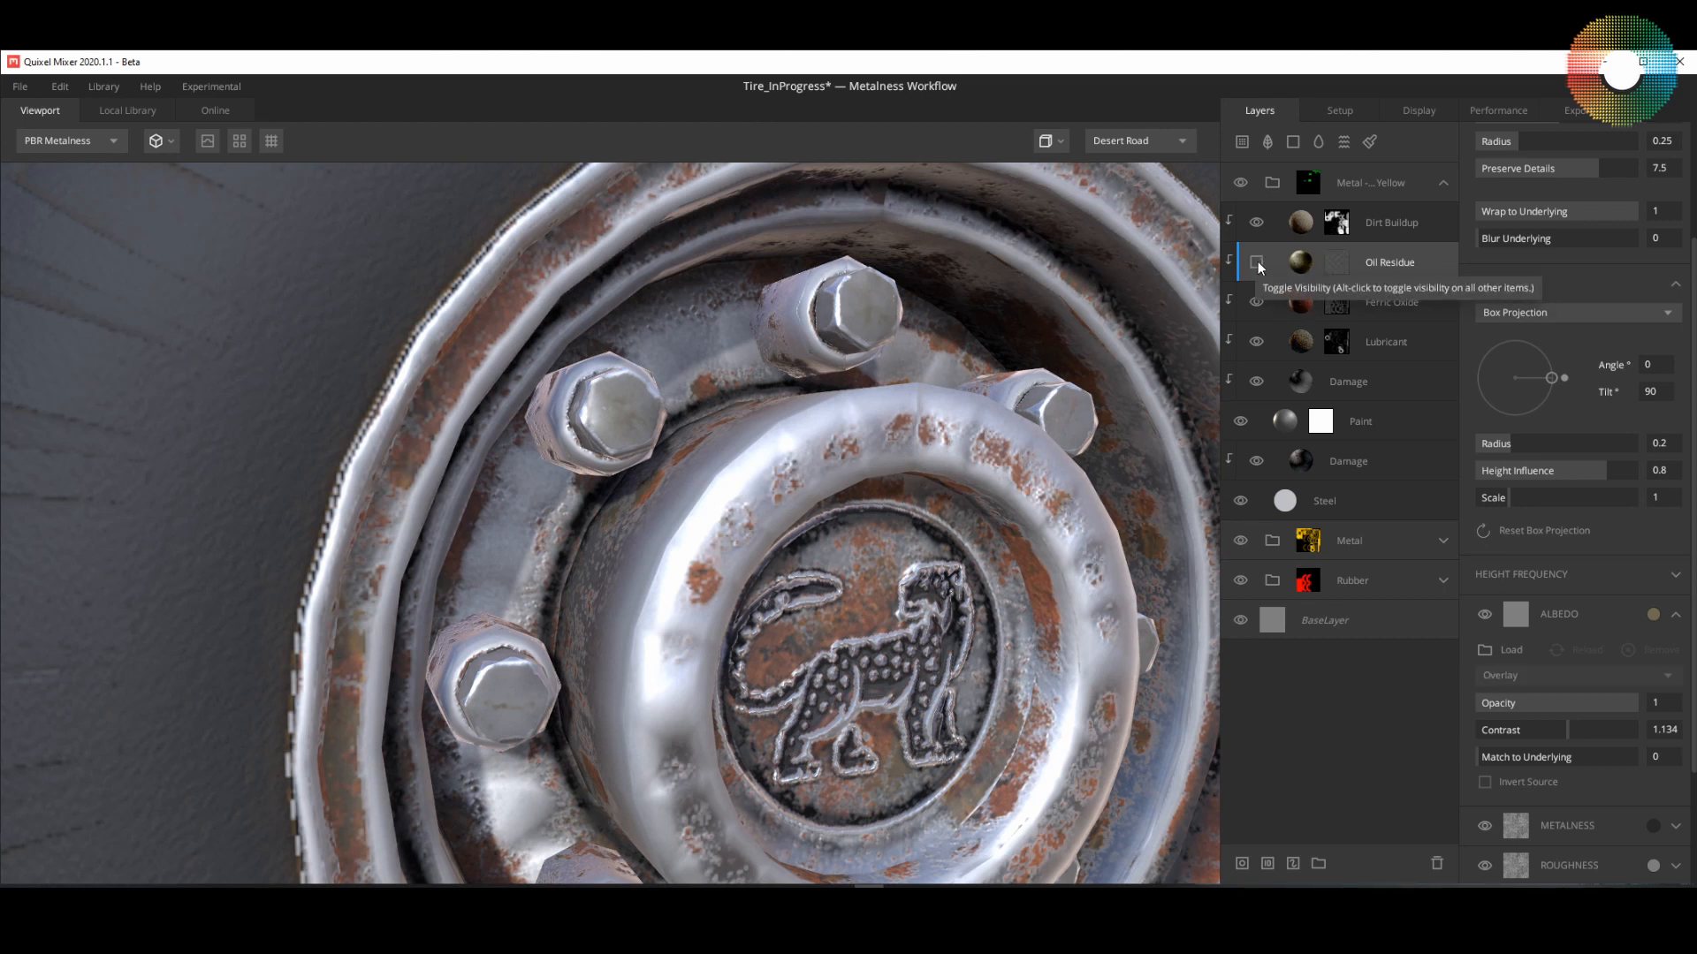
pyautogui.click(1257, 264)
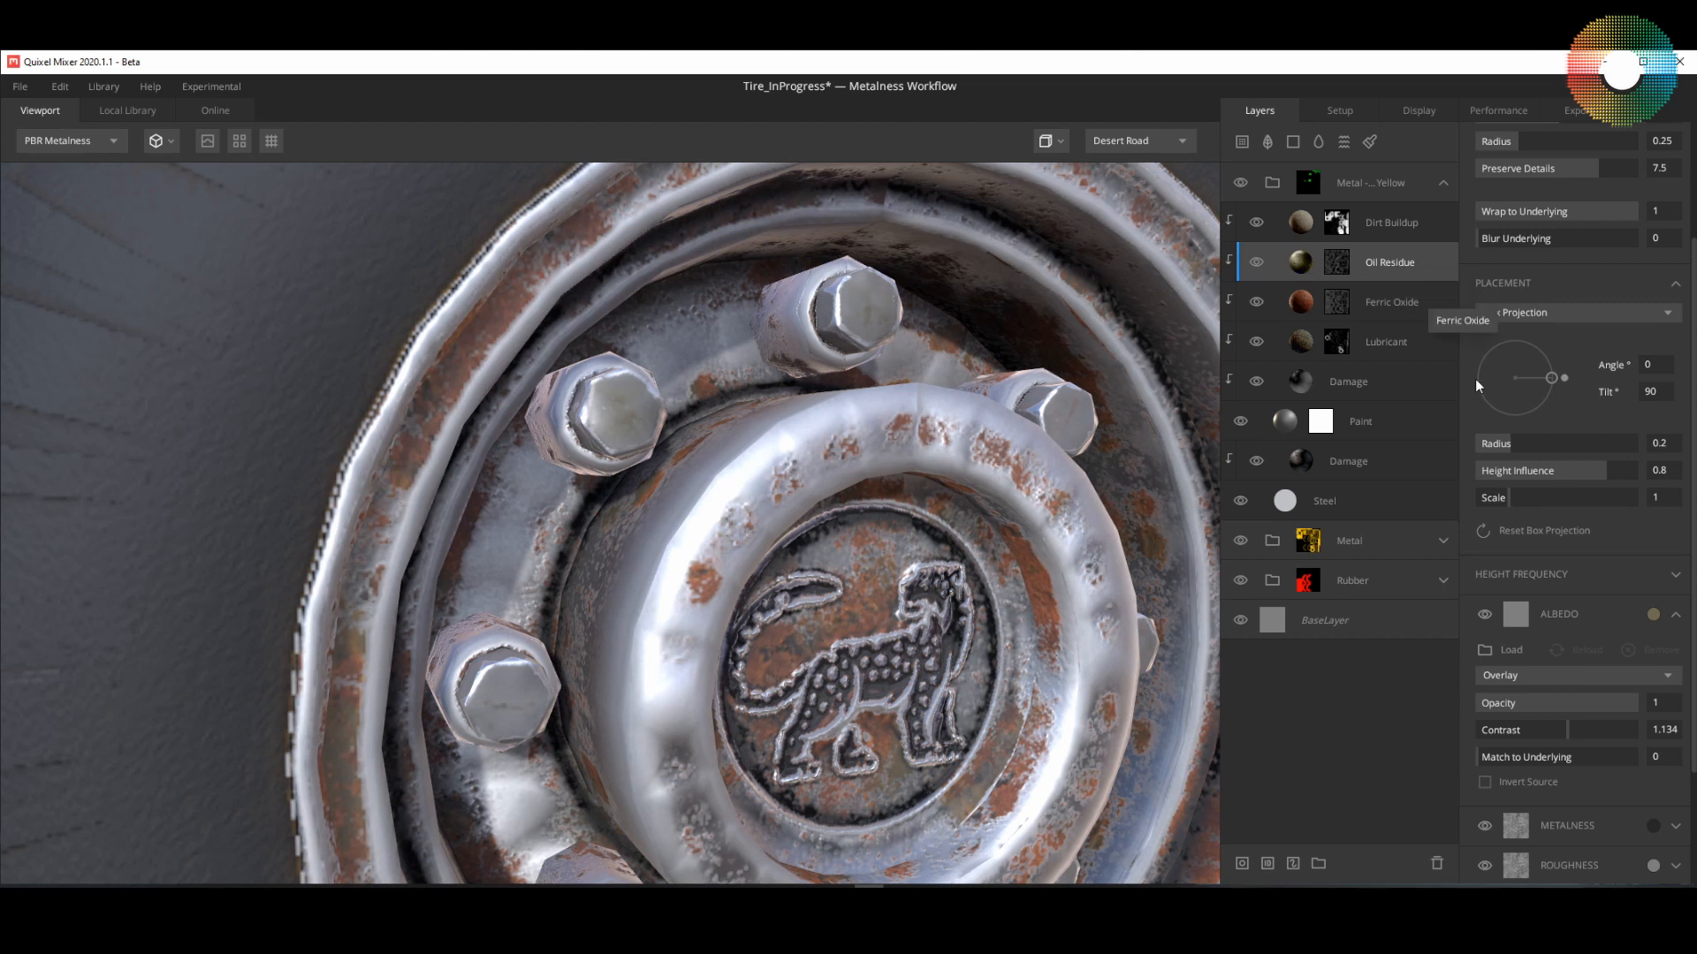
# Step: Set the Oil Residue layer's placement scale to 0.751 and check the result on the whole wheel
pyautogui.moveTo(1509, 495); pyautogui.dragTo(1502, 496)
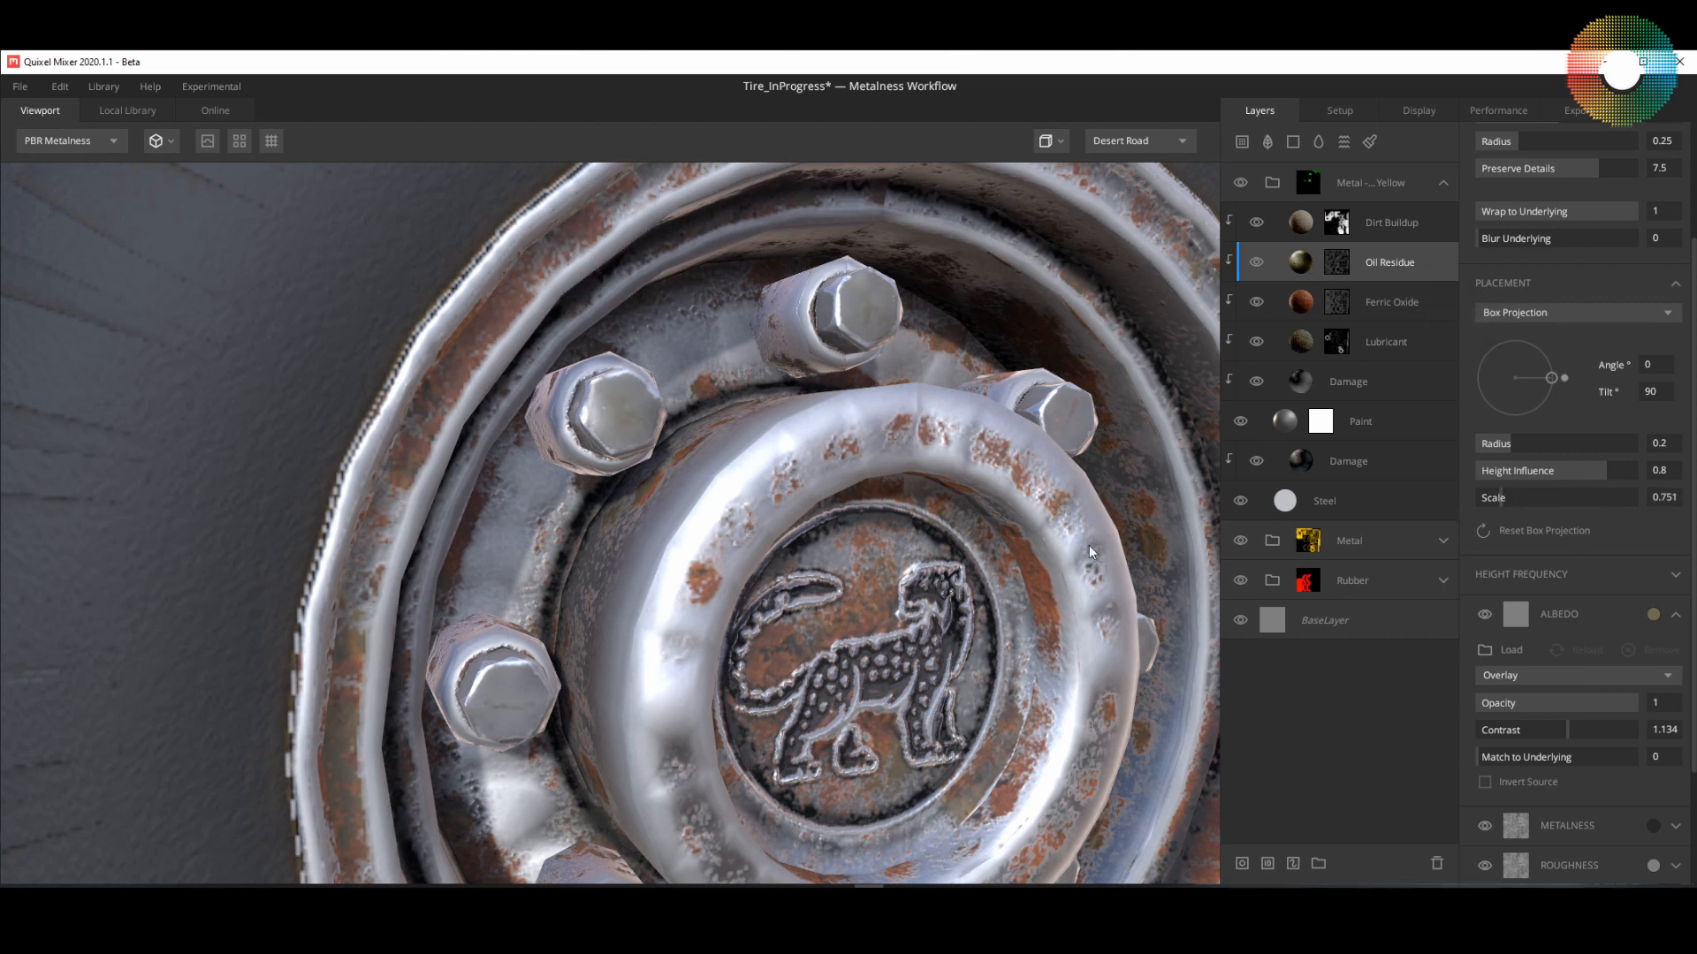
pyautogui.scroll(-8, 983, 555)
pyautogui.moveTo(879, 649); pyautogui.dragTo(829, 631)
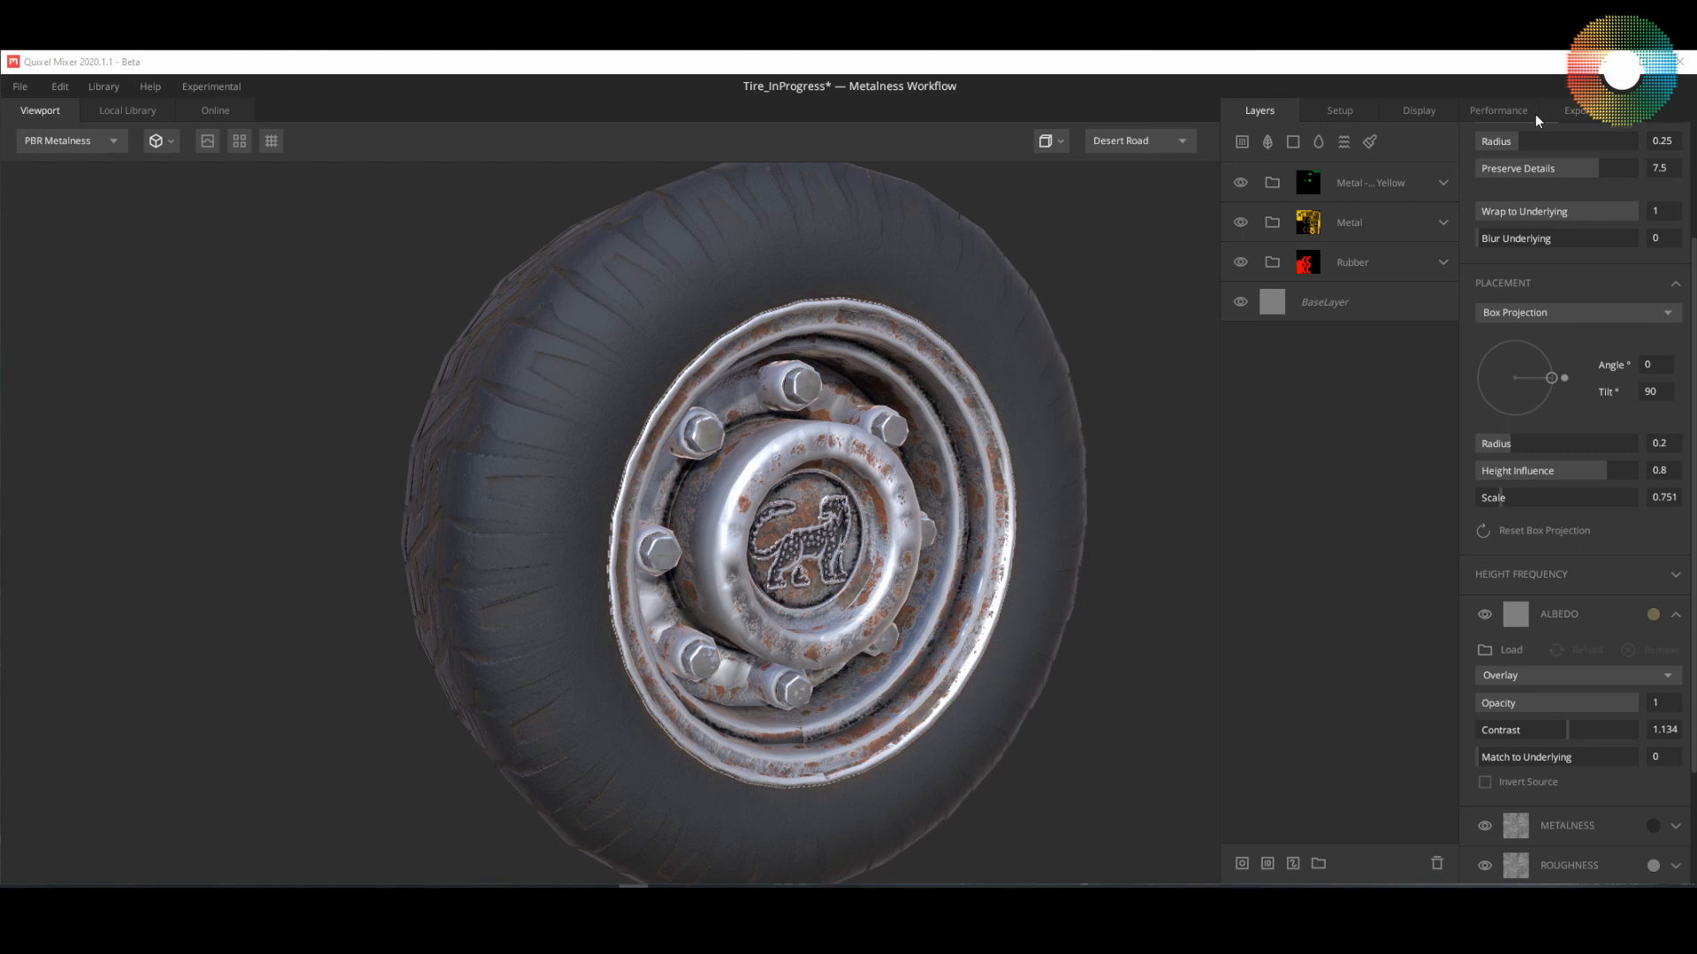
# Step: Browse for a new export location for the texture maps and create a new folder there
pyautogui.click(1557, 110)
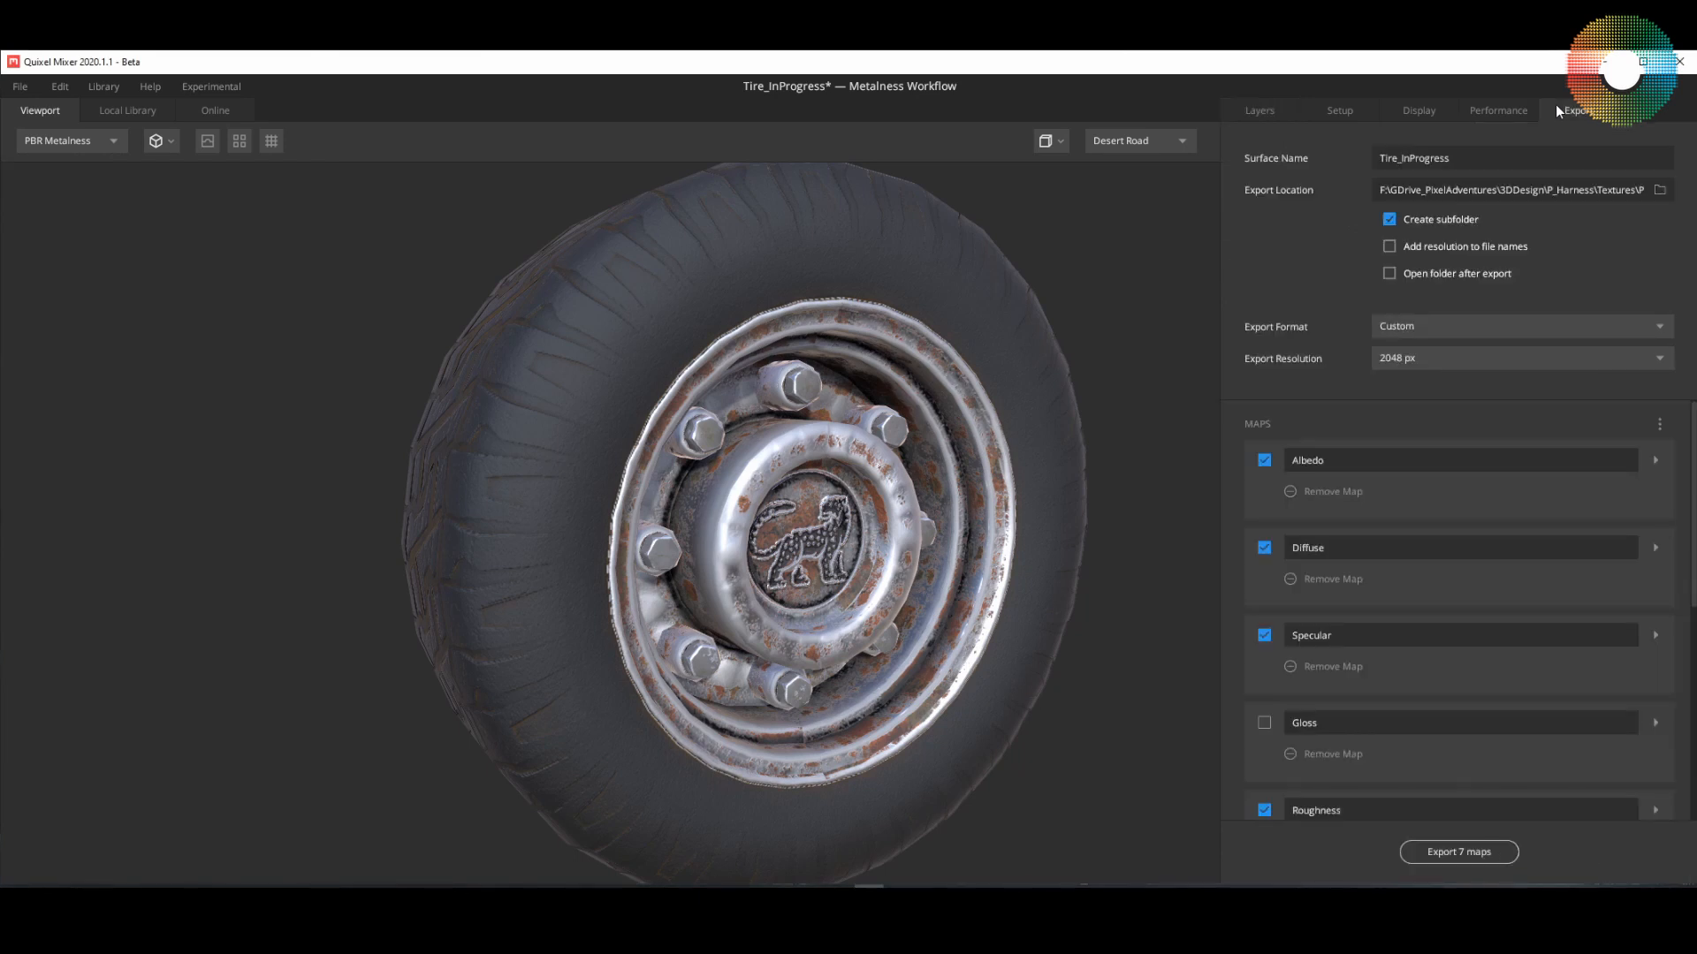
pyautogui.doubleClick(1465, 159)
pyautogui.click(1653, 191)
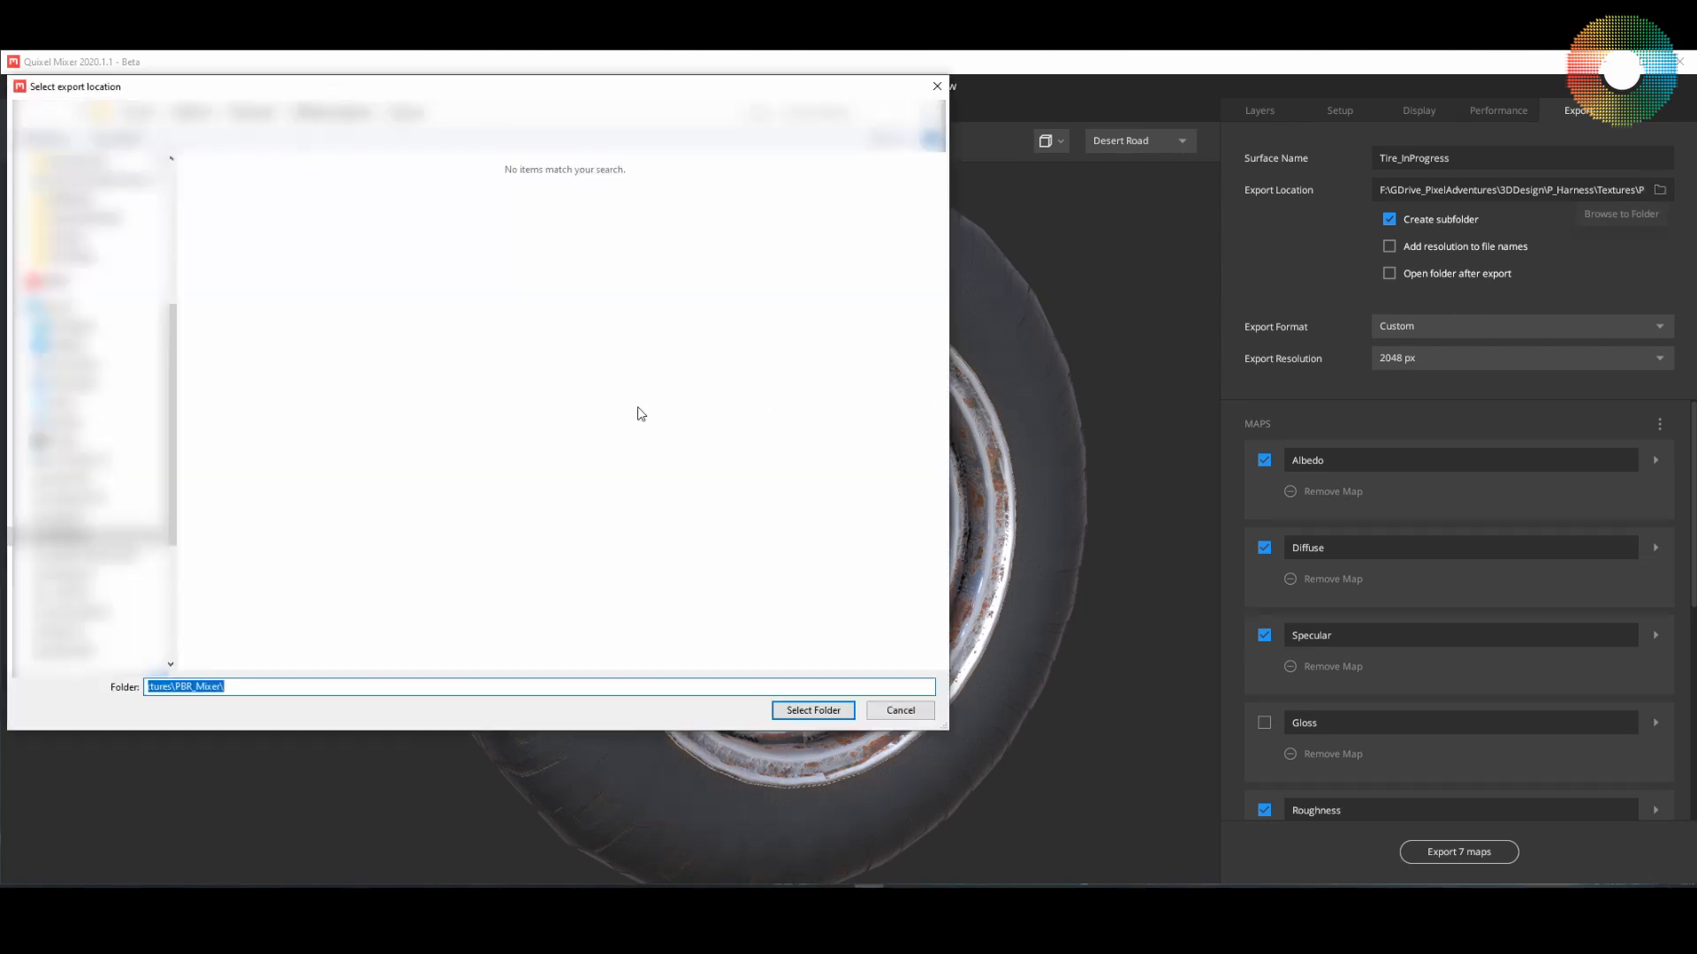
pyautogui.click(127, 140)
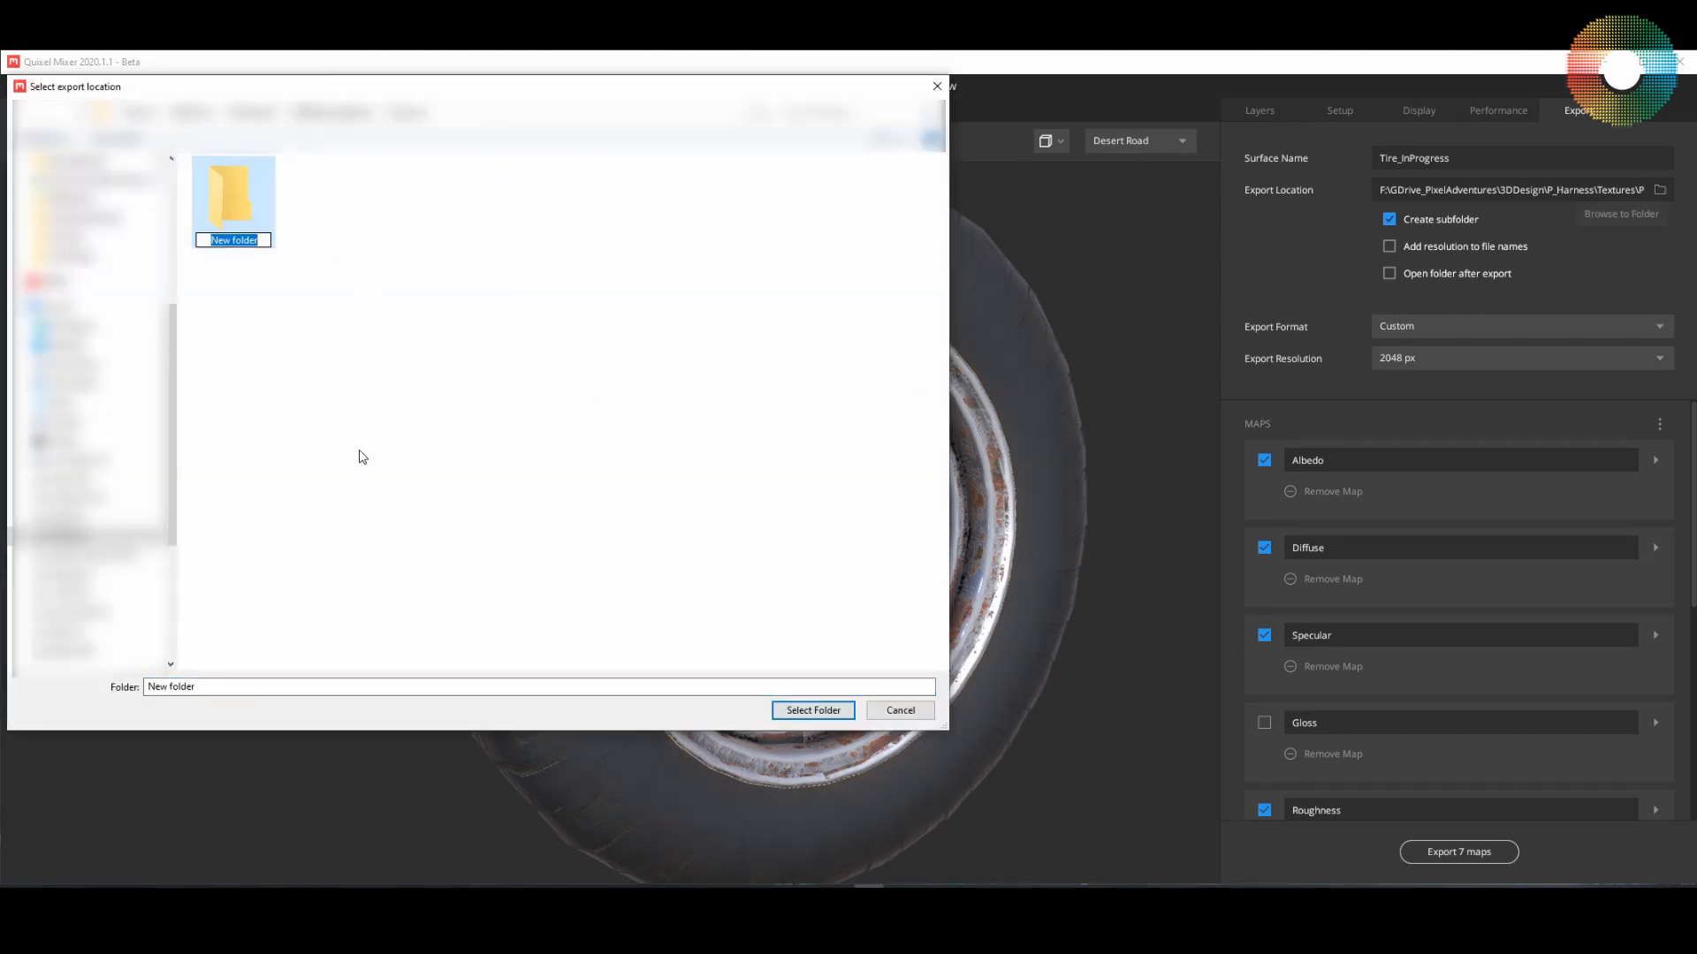
pyautogui.click(269, 686)
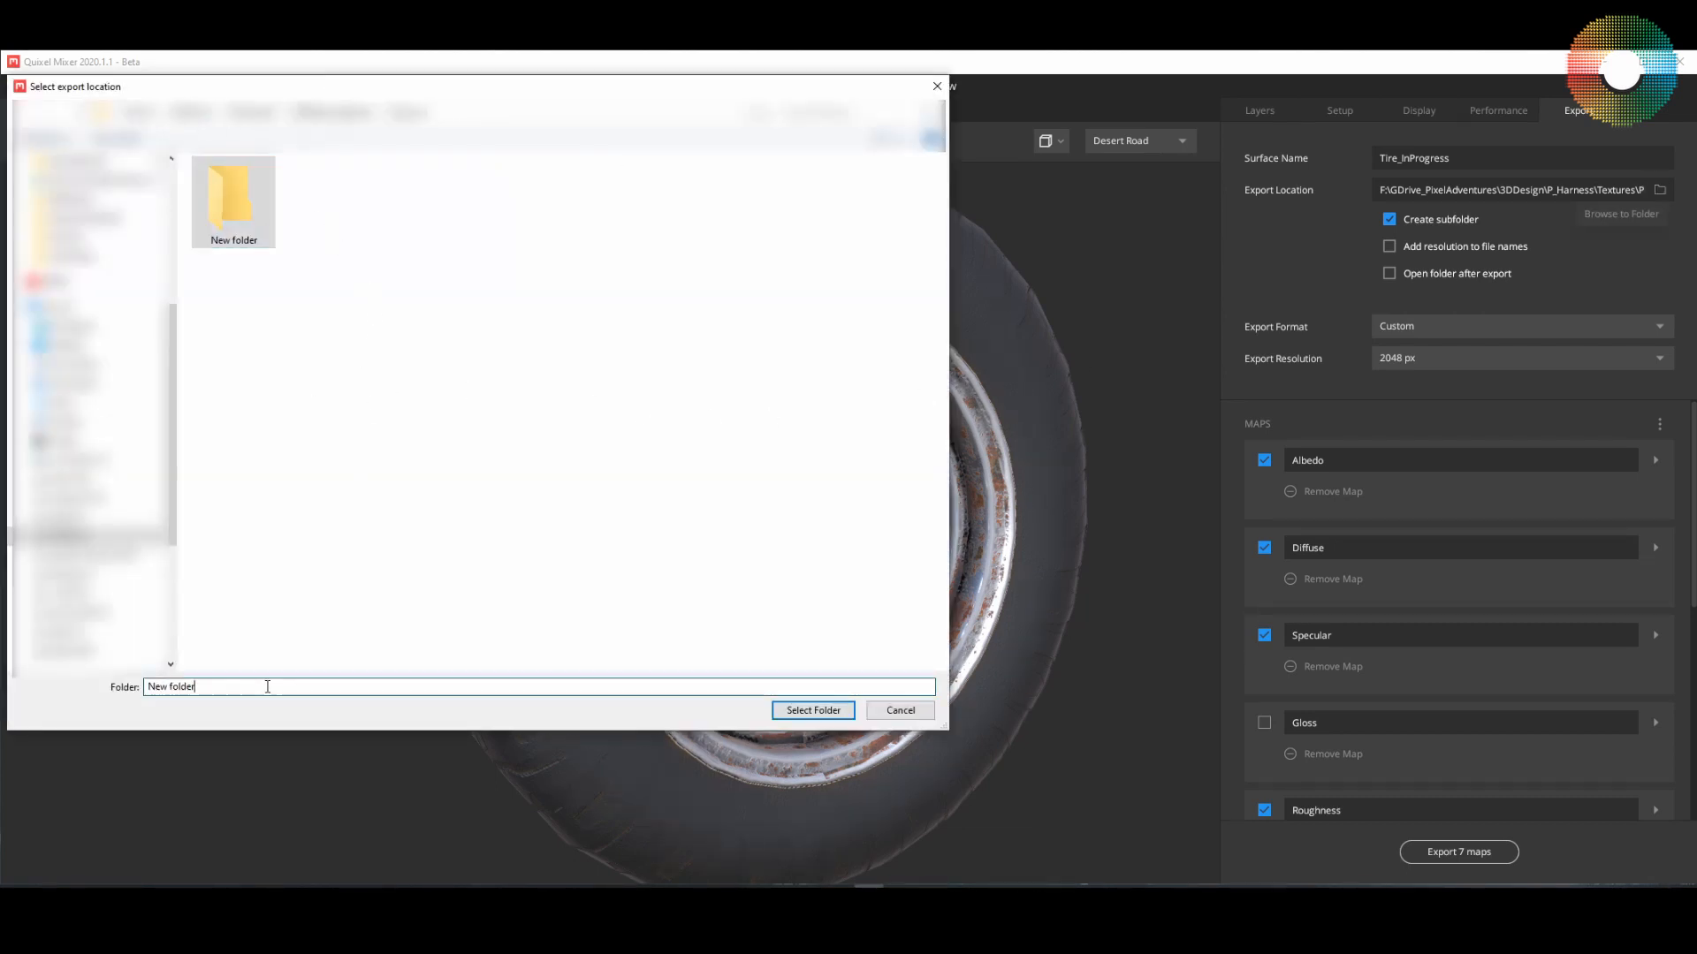
pyautogui.doubleClick(268, 687)
pyautogui.press('Home')
pyautogui.hotkey('shift', 'End')
pyautogui.write('Mixer')
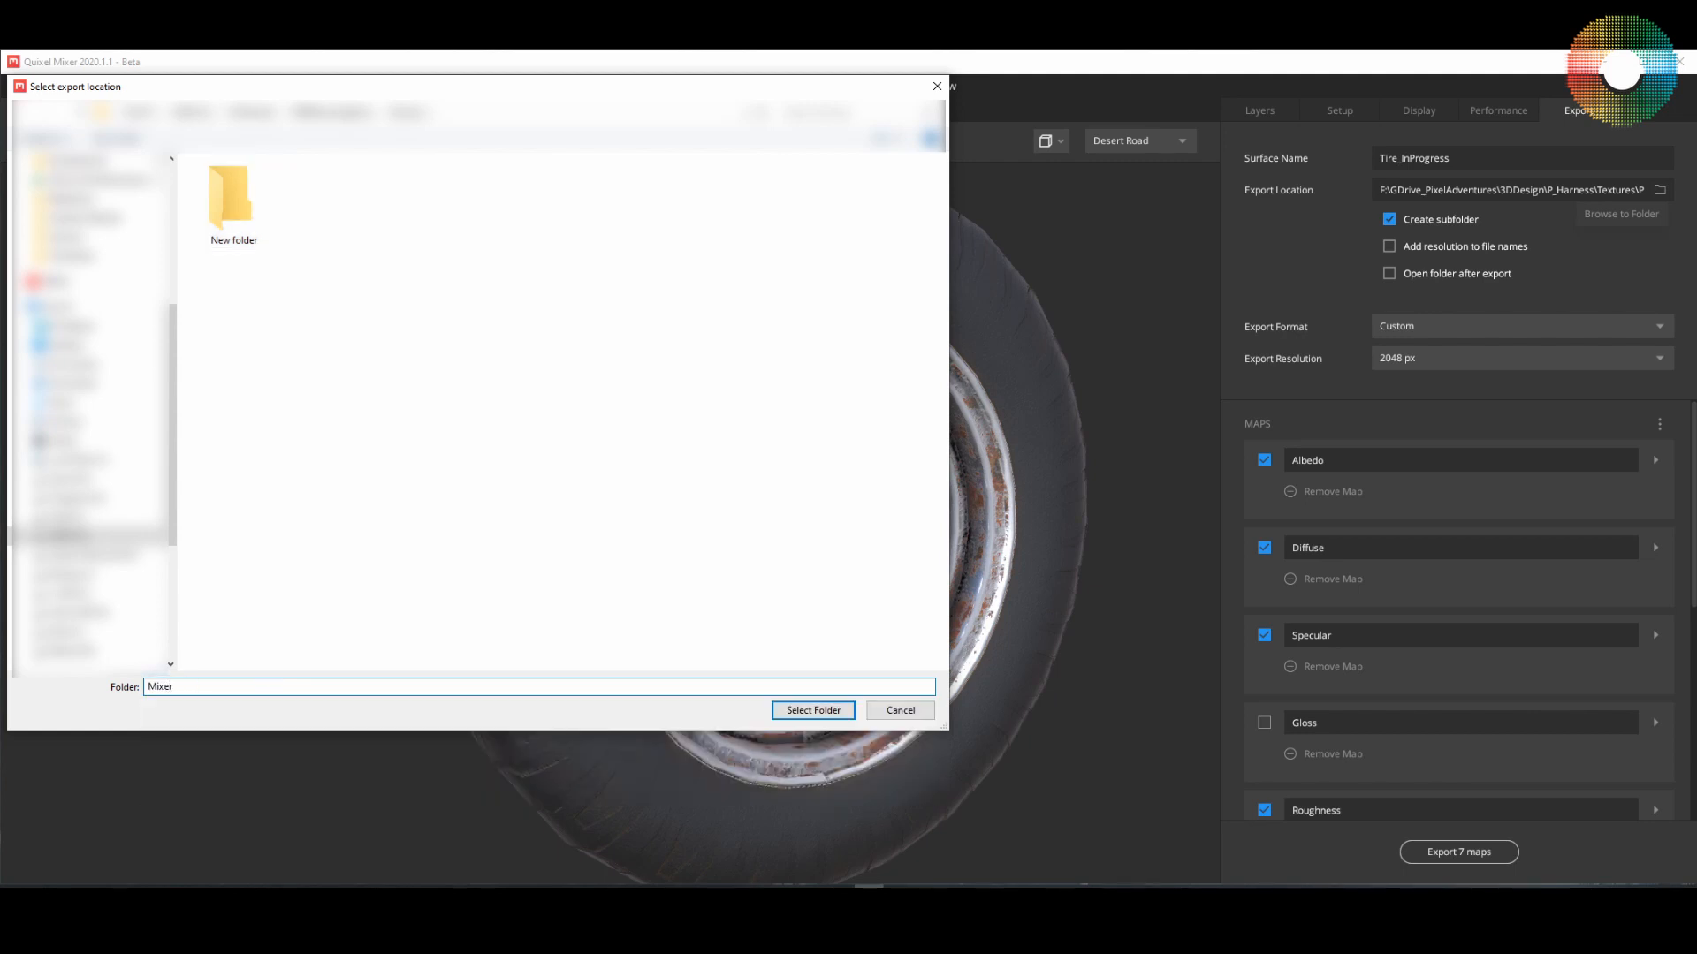
pyautogui.write('_PBR')
# Step: Rename the new folder Mixer_PBR and choose it as the export location
pyautogui.click(261, 243)
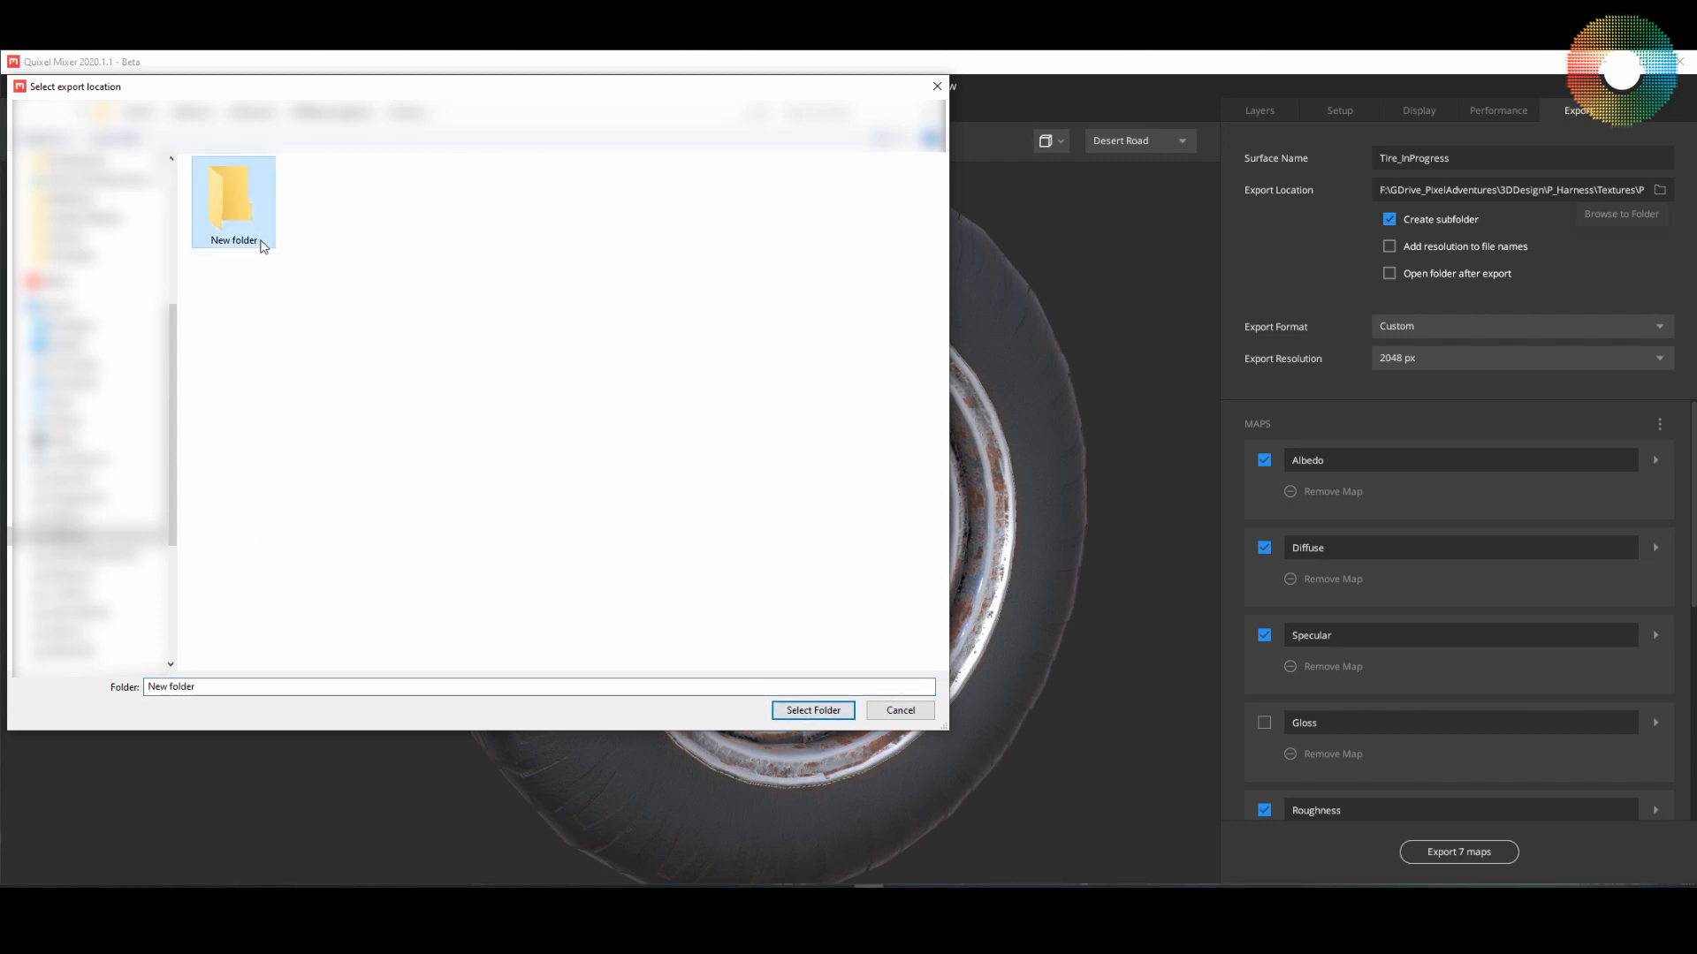
pyautogui.click(233, 241)
pyautogui.write('Mixer_PB')
pyautogui.write('R')
pyautogui.press('Return')
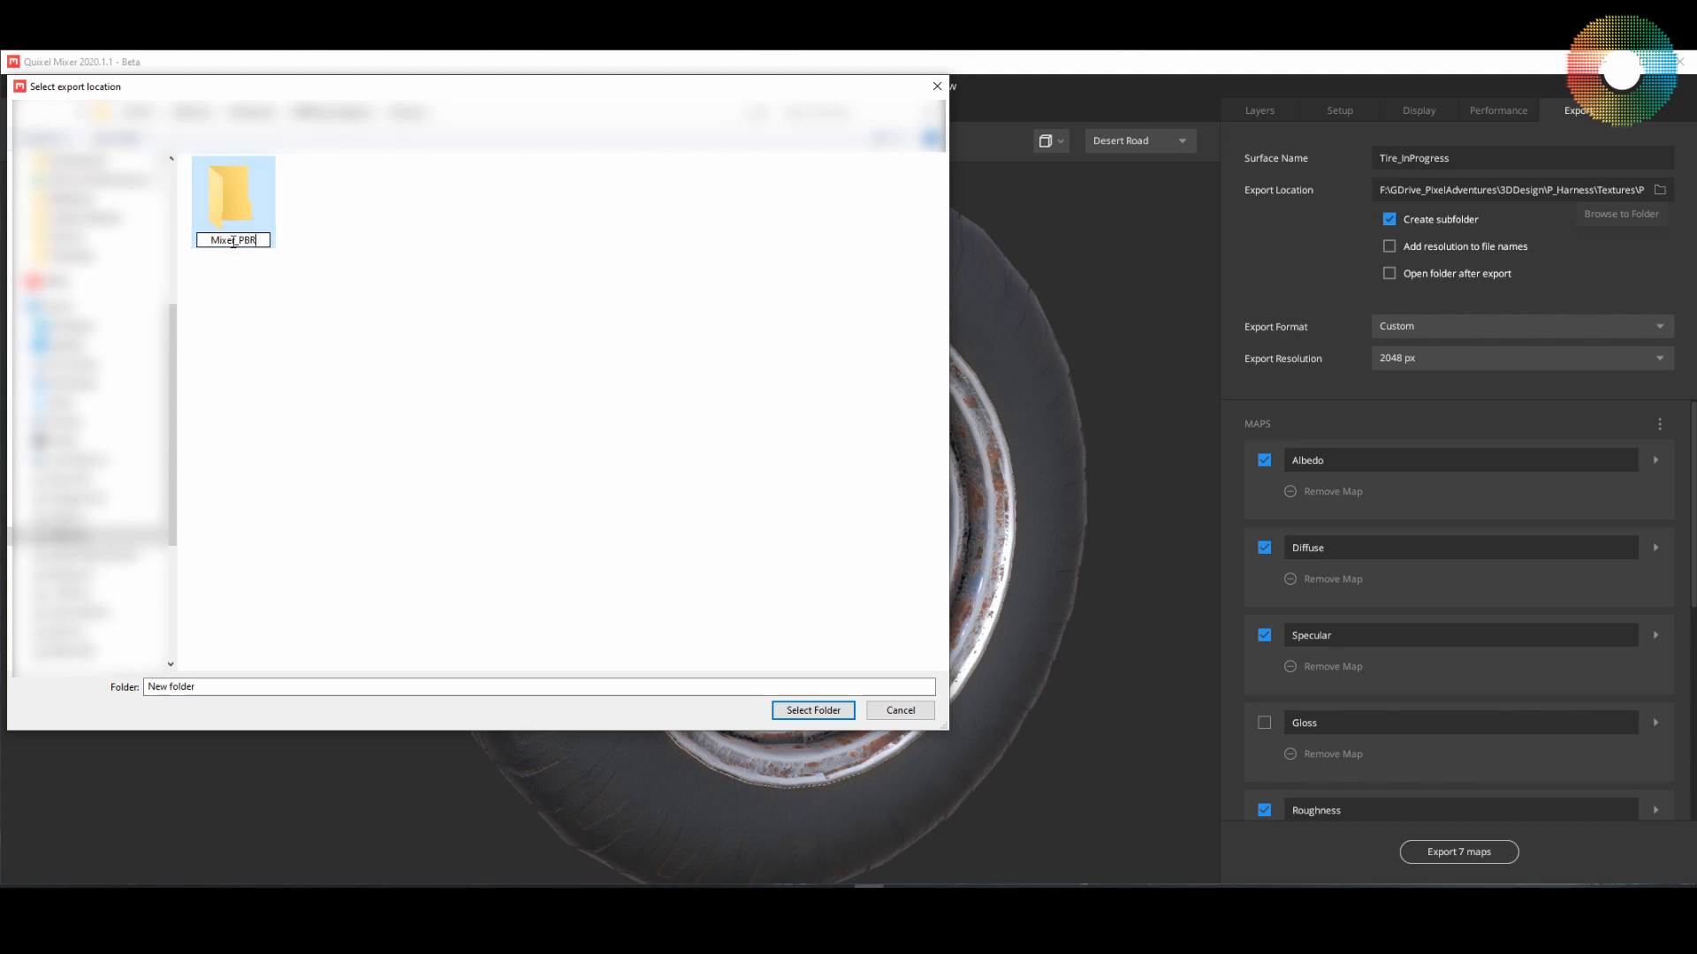
pyautogui.doubleClick(224, 207)
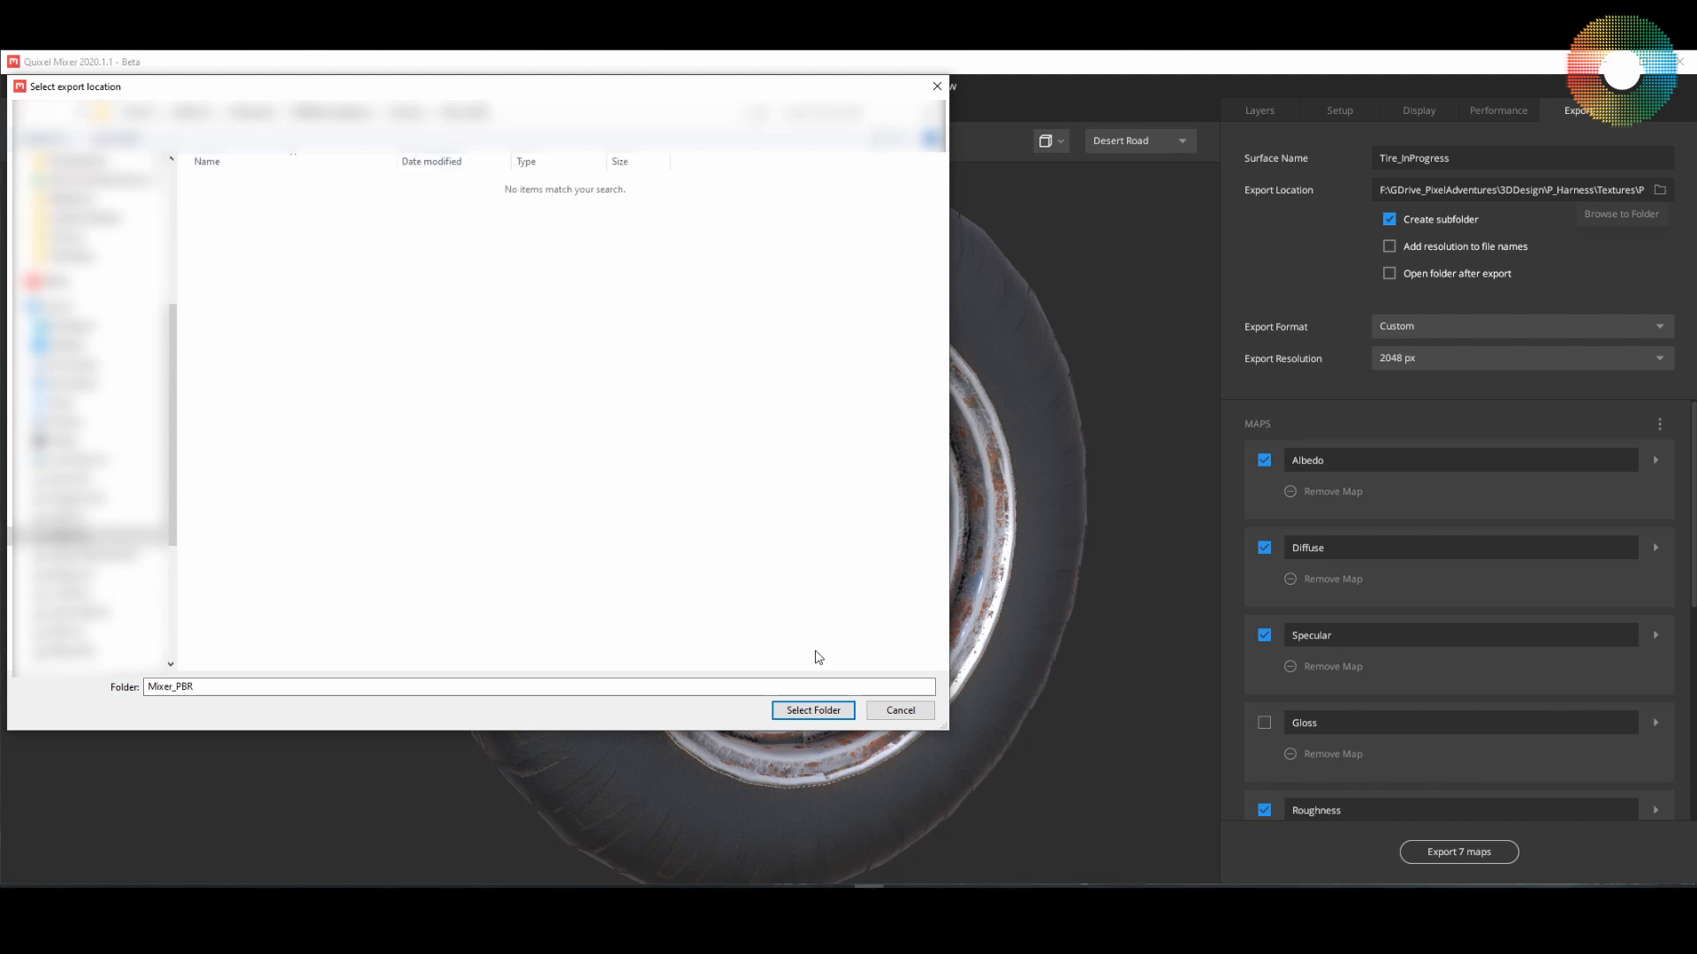
pyautogui.click(813, 710)
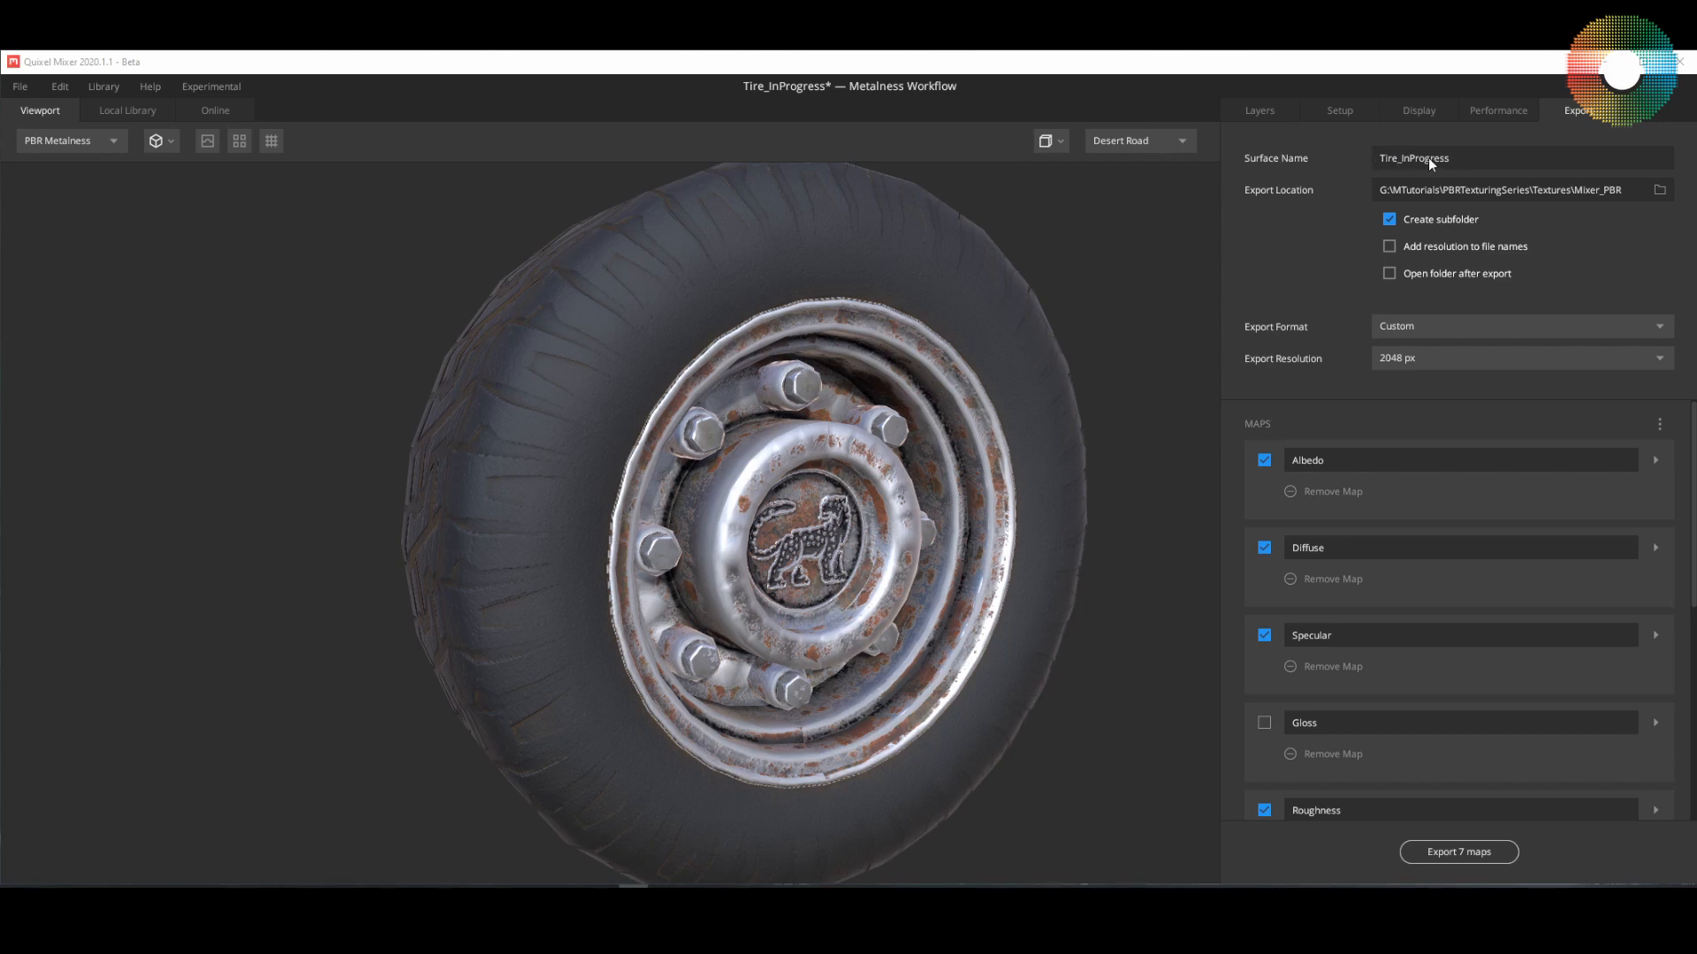
# Step: Turn off subfolder creation and set the export to PNG format at 4096 px
pyautogui.click(1387, 219)
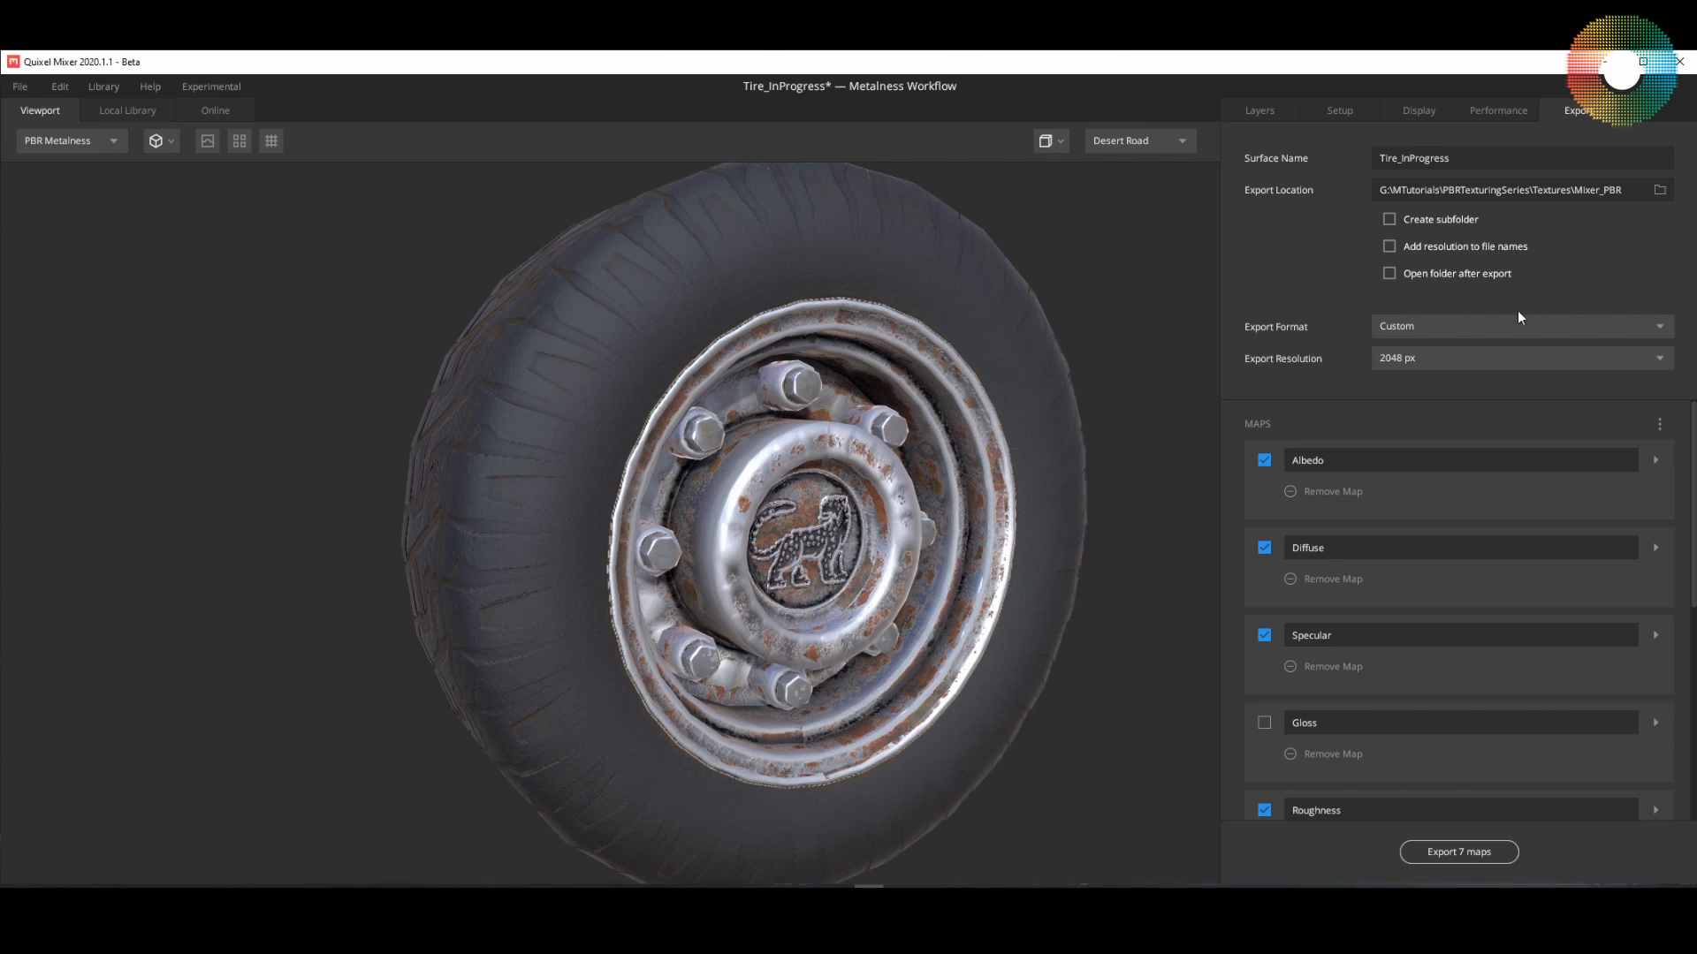
pyautogui.click(1412, 328)
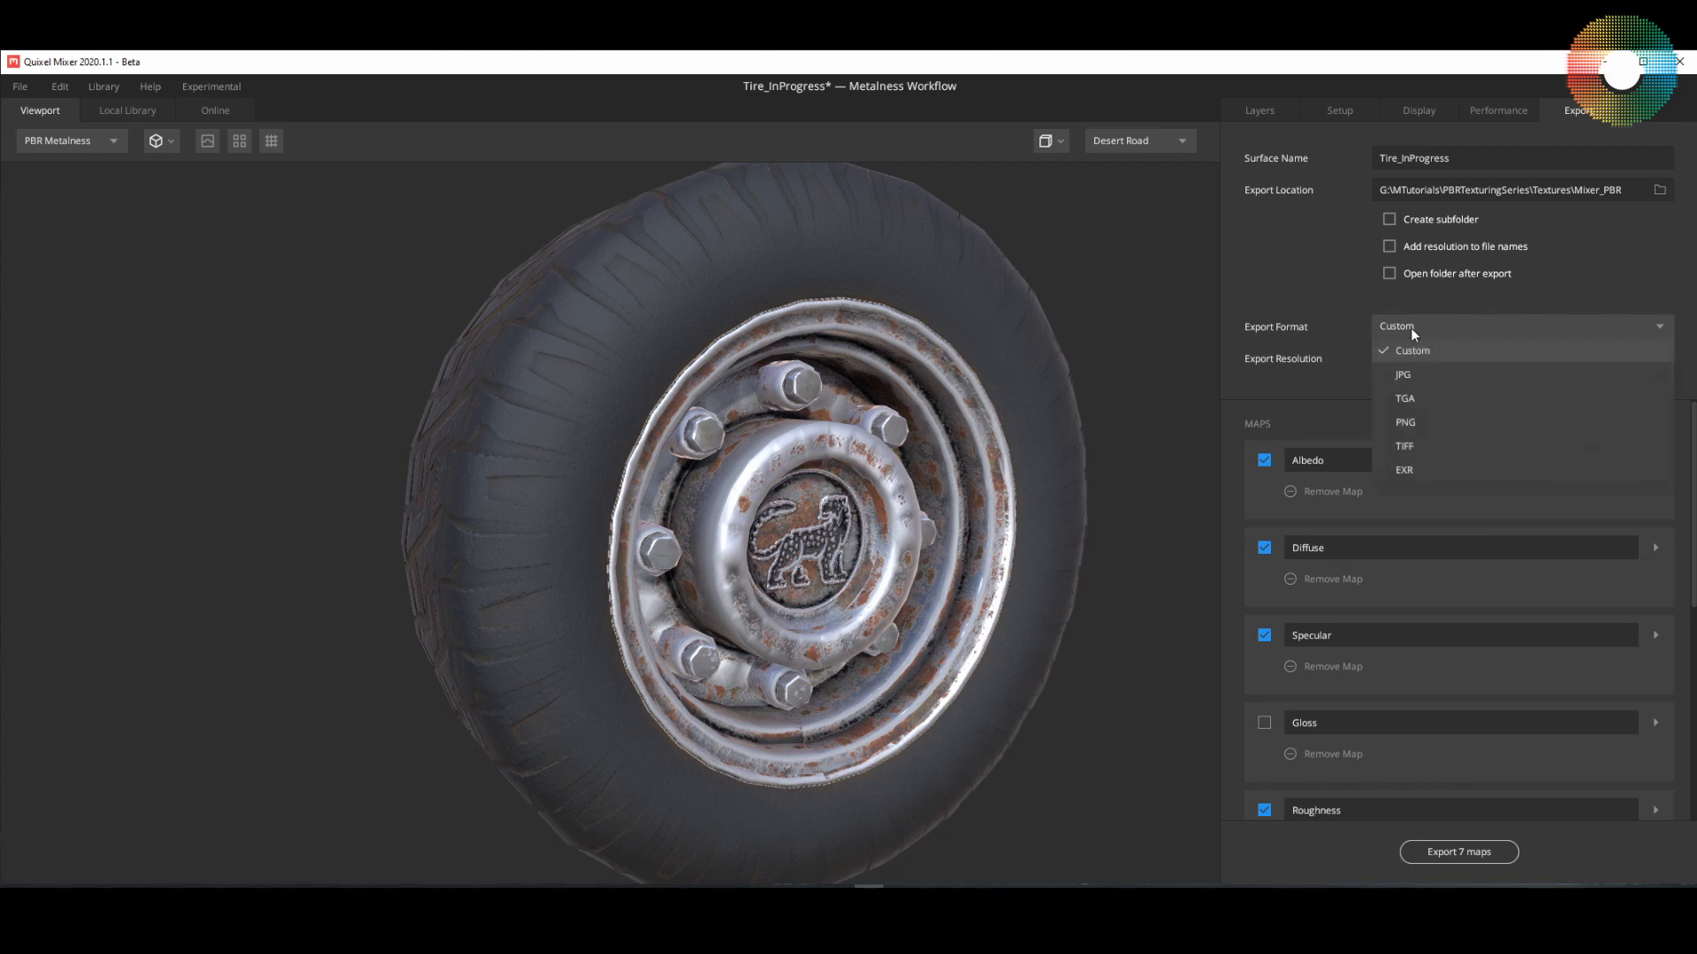
pyautogui.click(1417, 424)
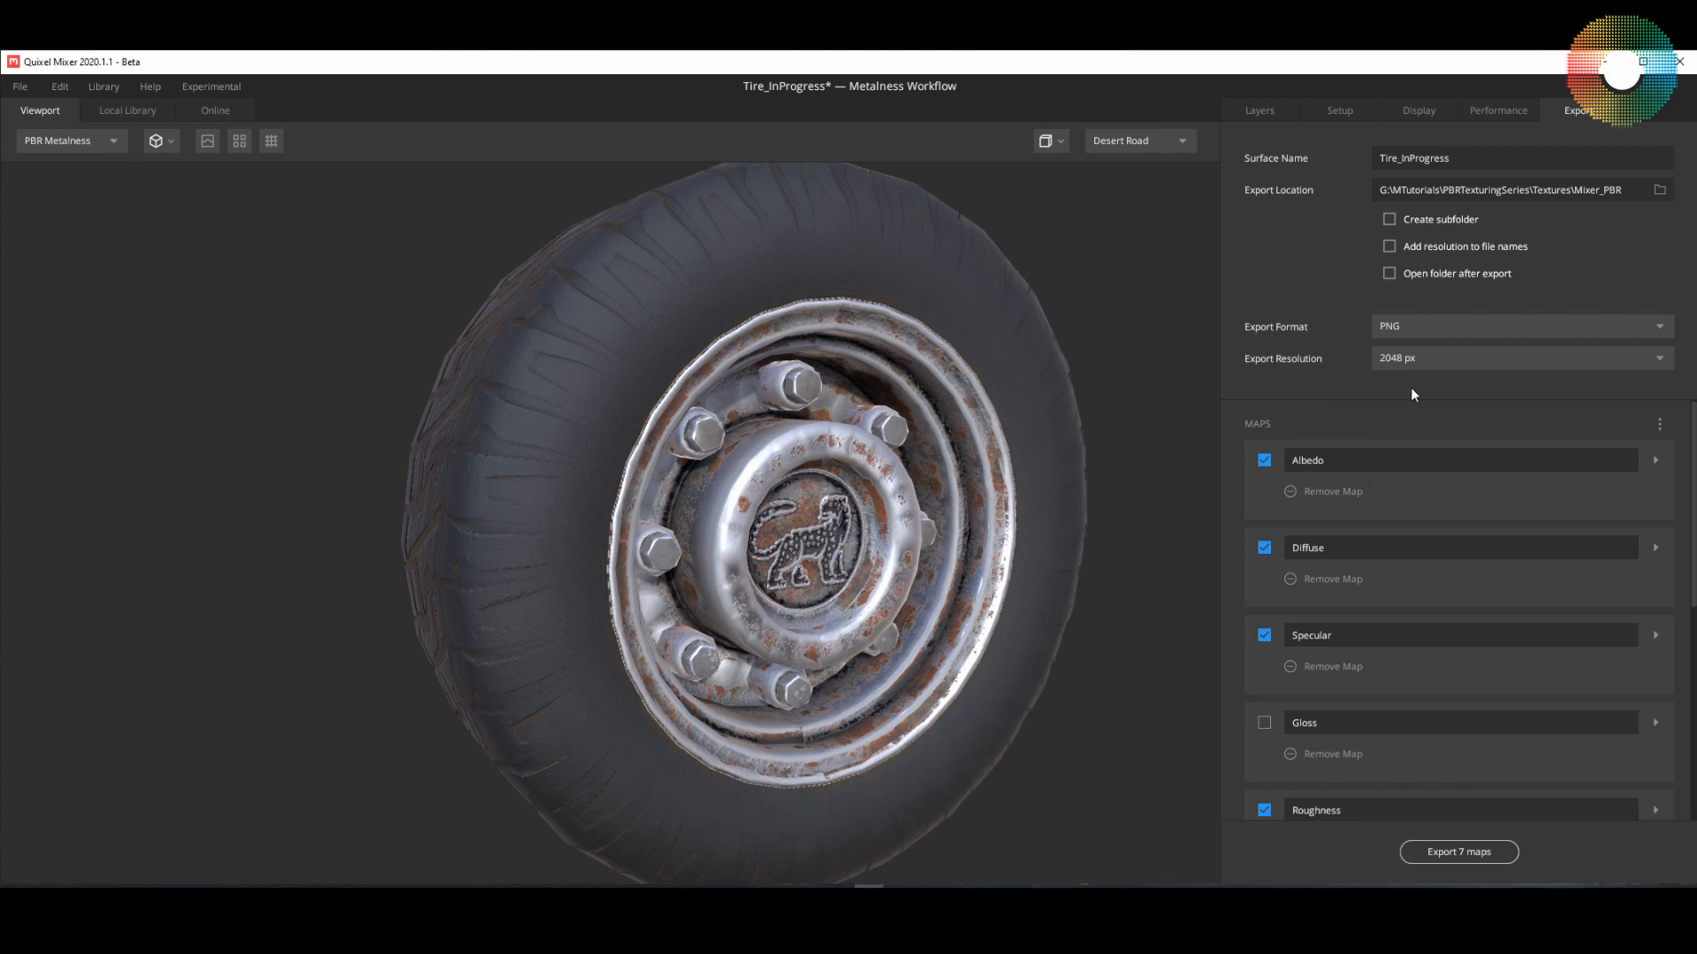
pyautogui.click(1465, 361)
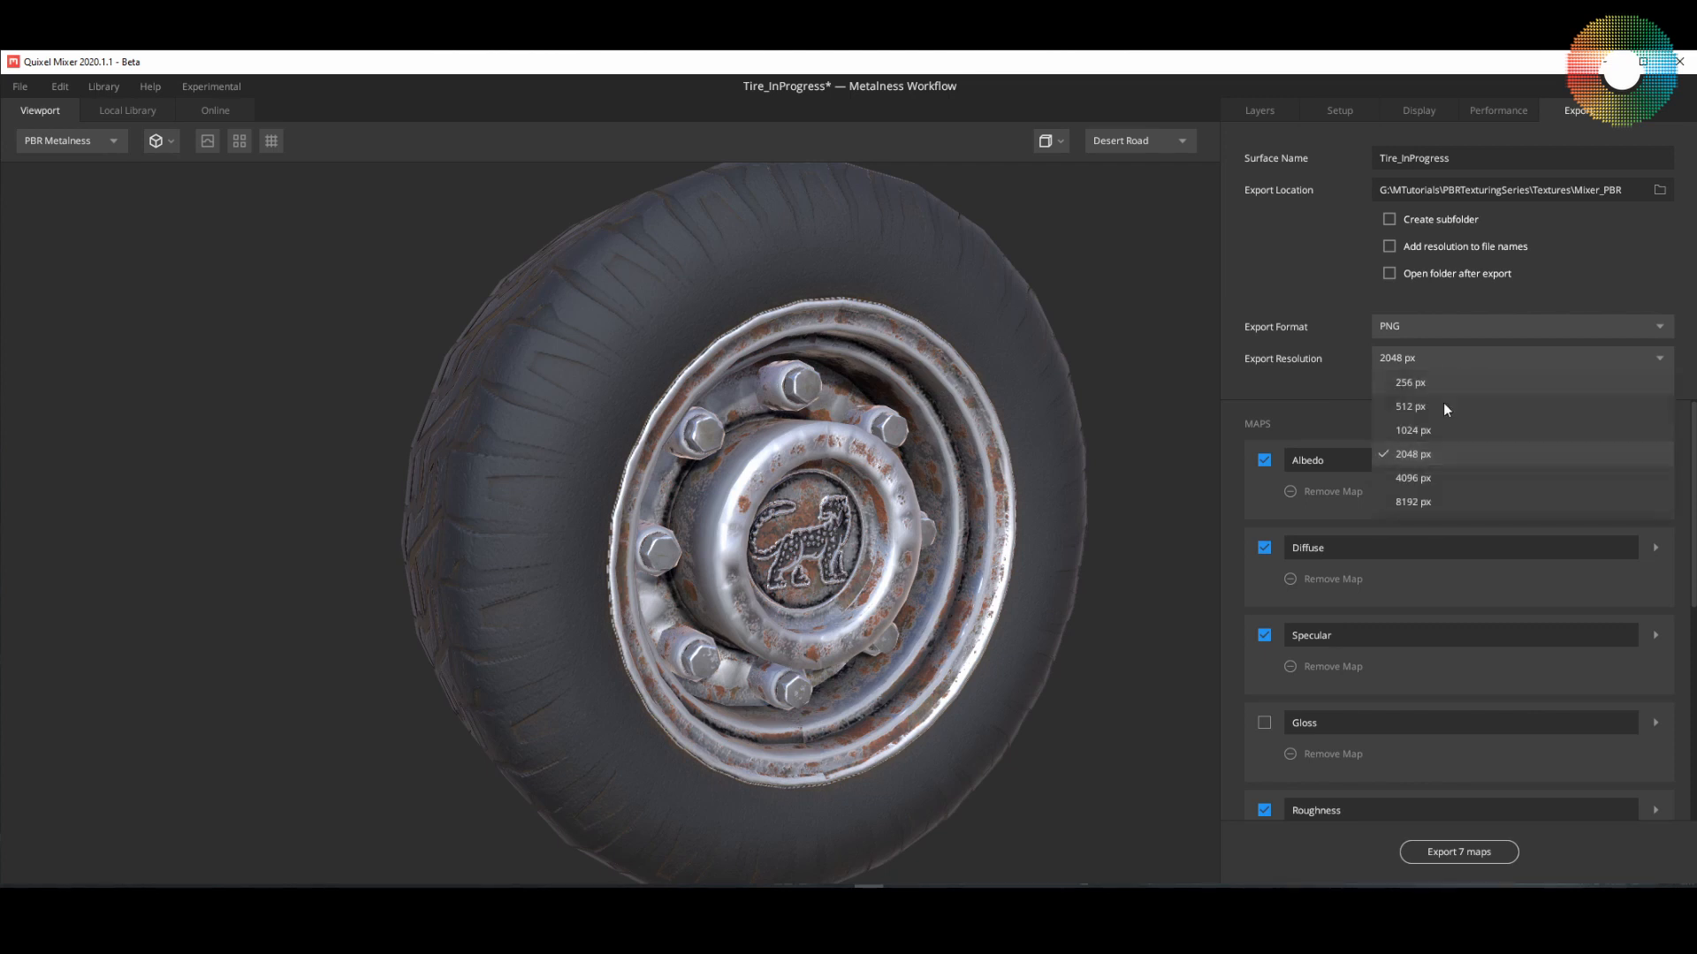
pyautogui.click(1423, 479)
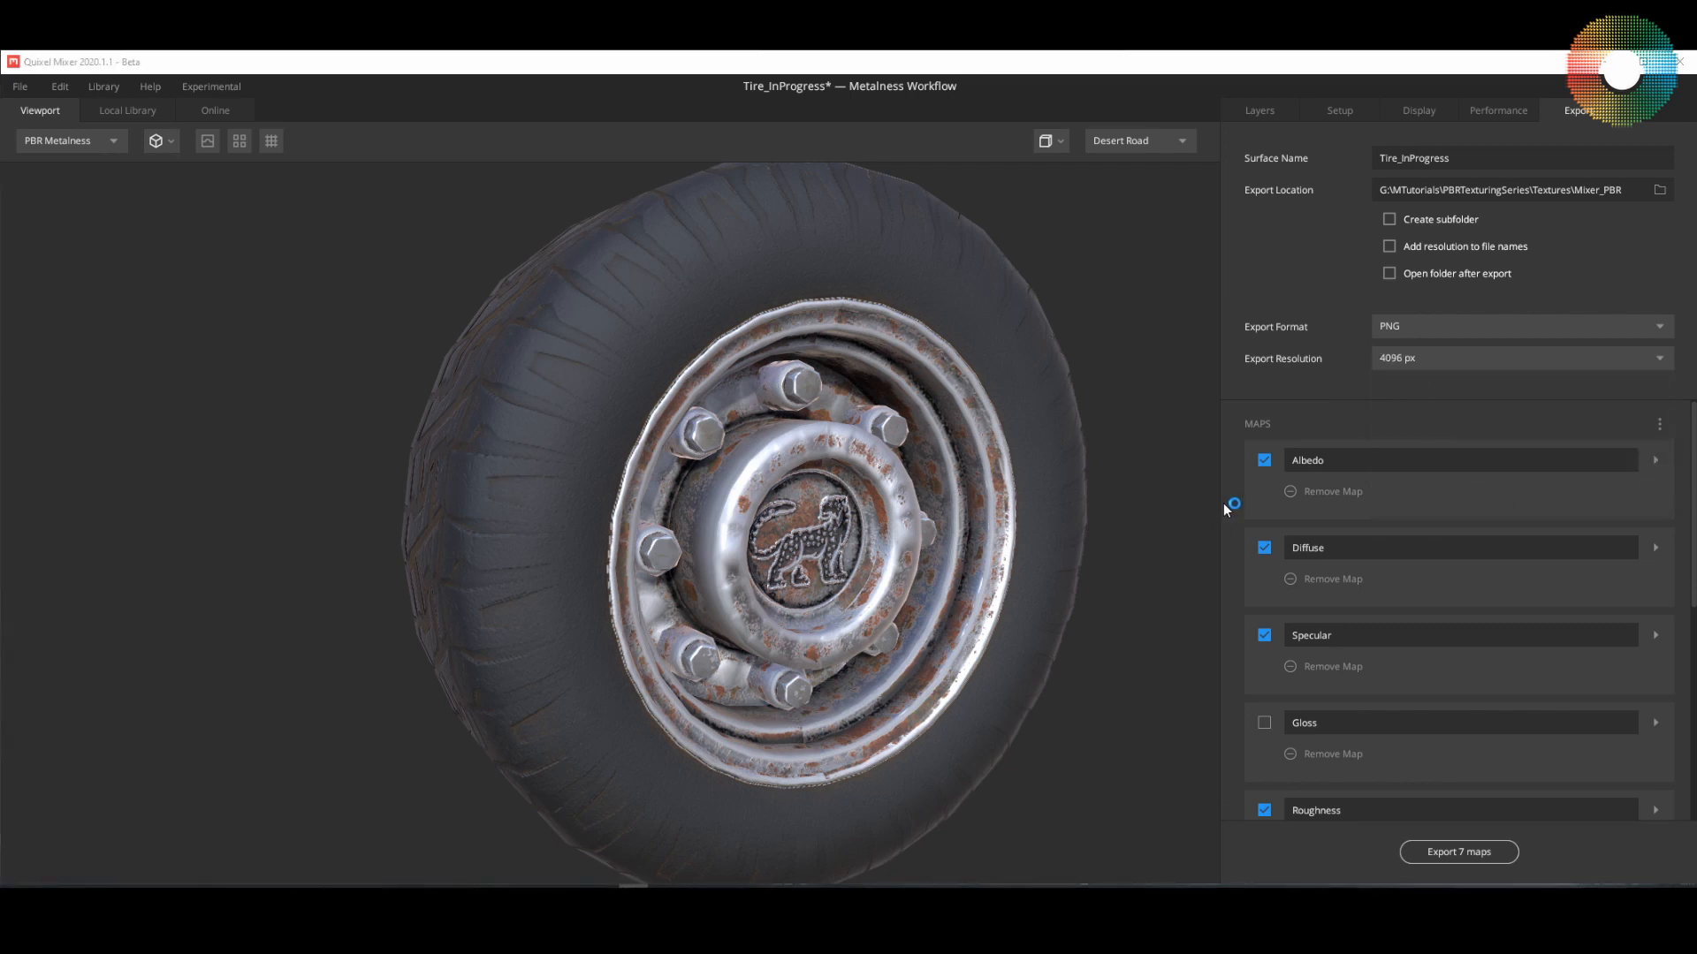
# Step: Exclude the Diffuse and Specular maps from the export and include the Metalness map
pyautogui.click(1656, 460)
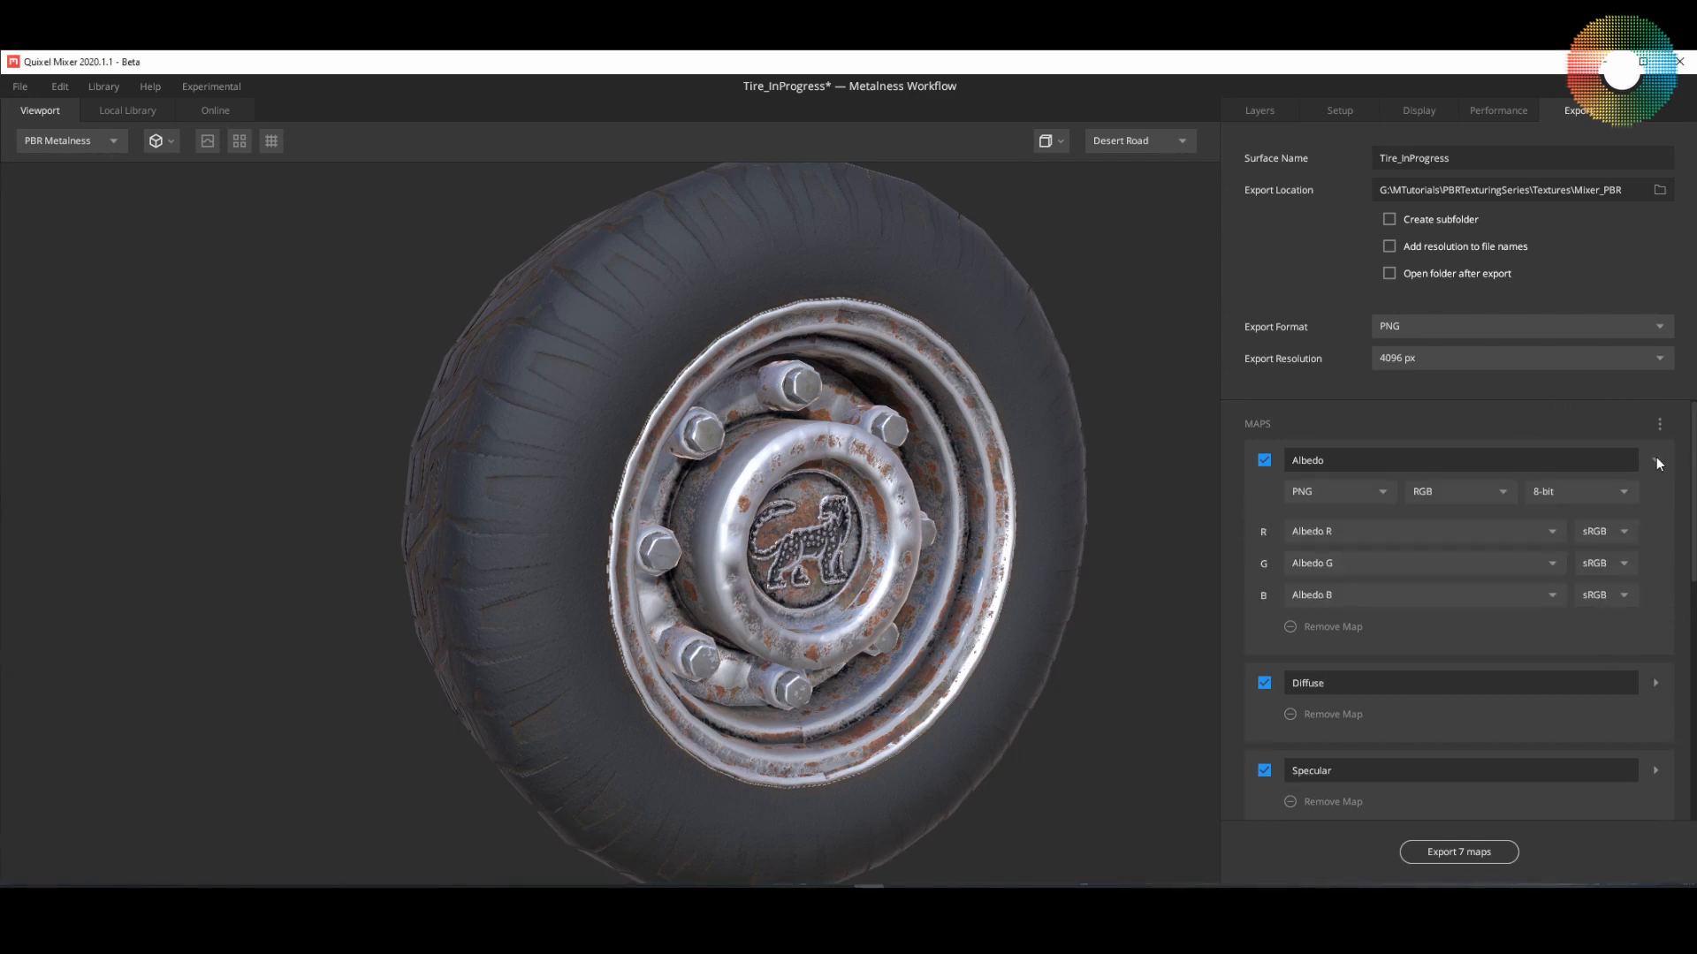
pyautogui.click(1656, 461)
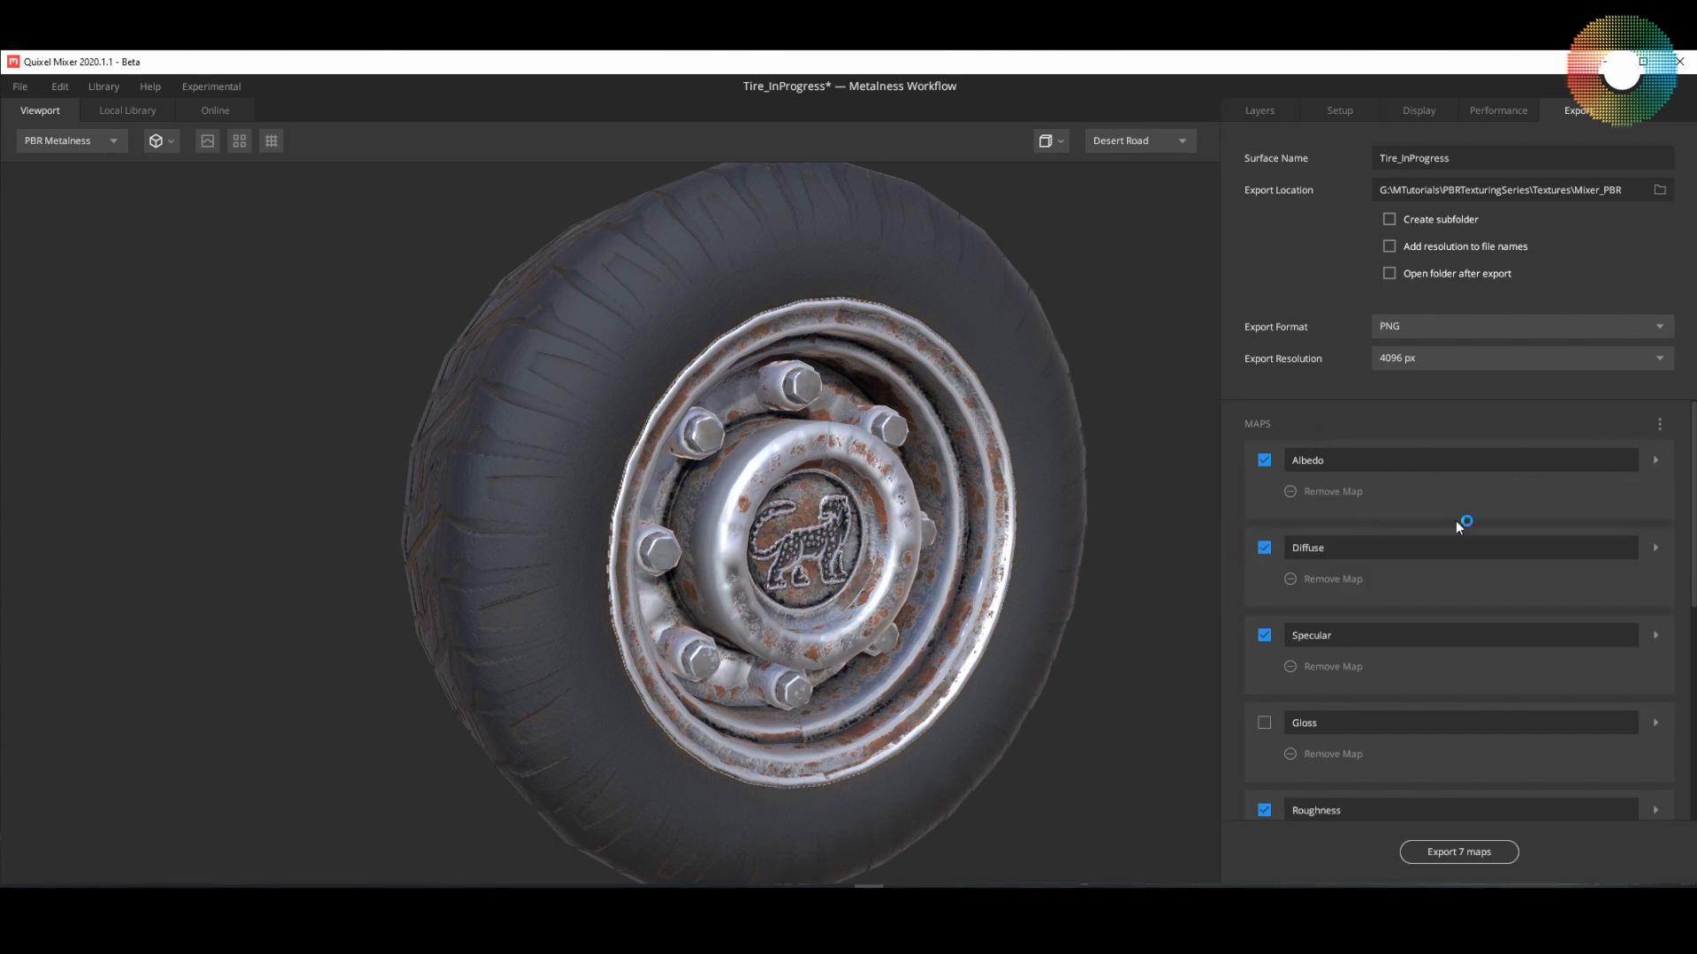
pyautogui.click(1264, 549)
pyautogui.scroll(-3, 1264, 565)
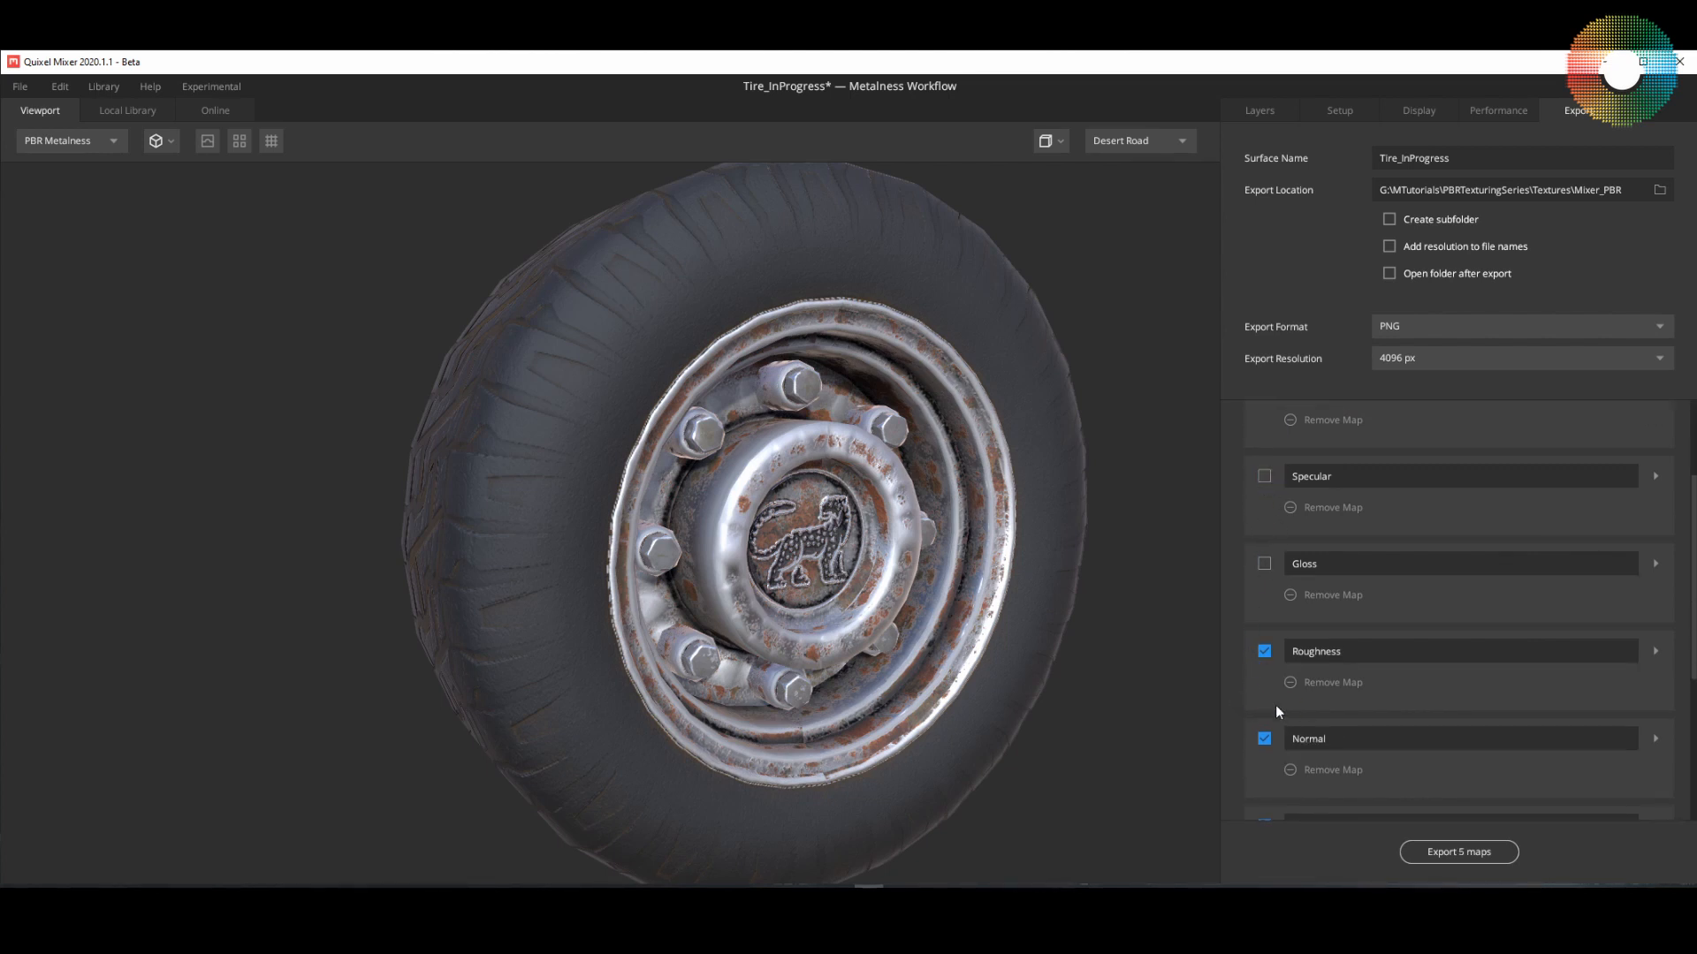
pyautogui.scroll(-3, 1470, 644)
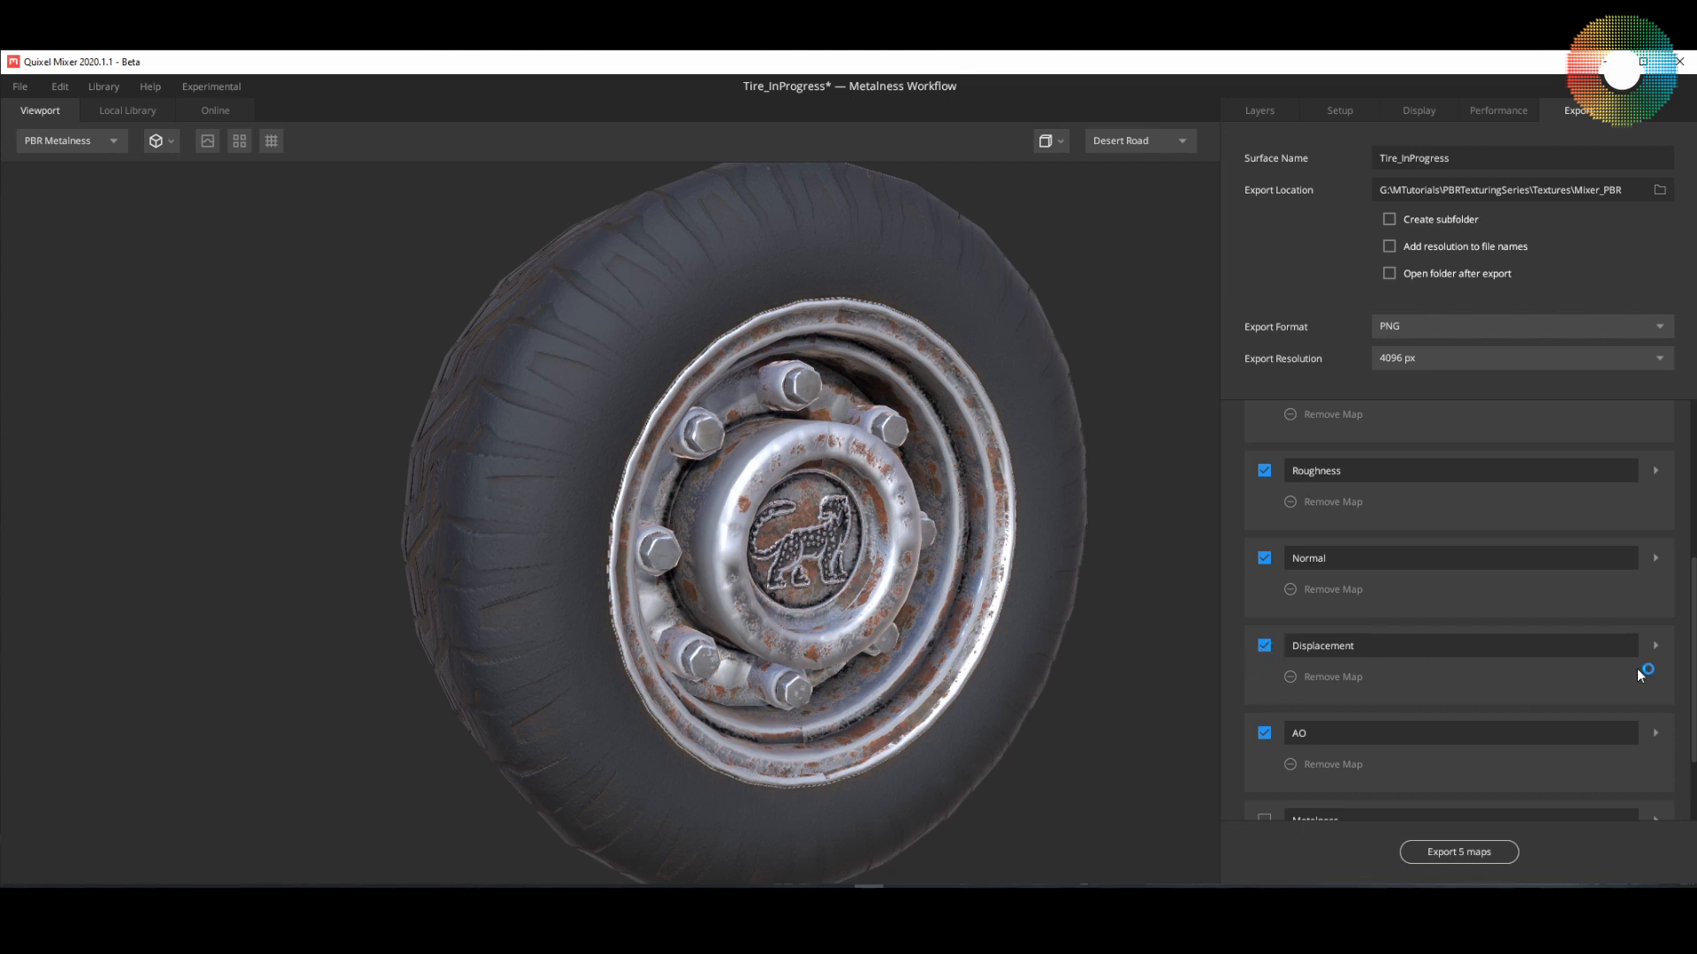
pyautogui.scroll(-2, 1466, 619)
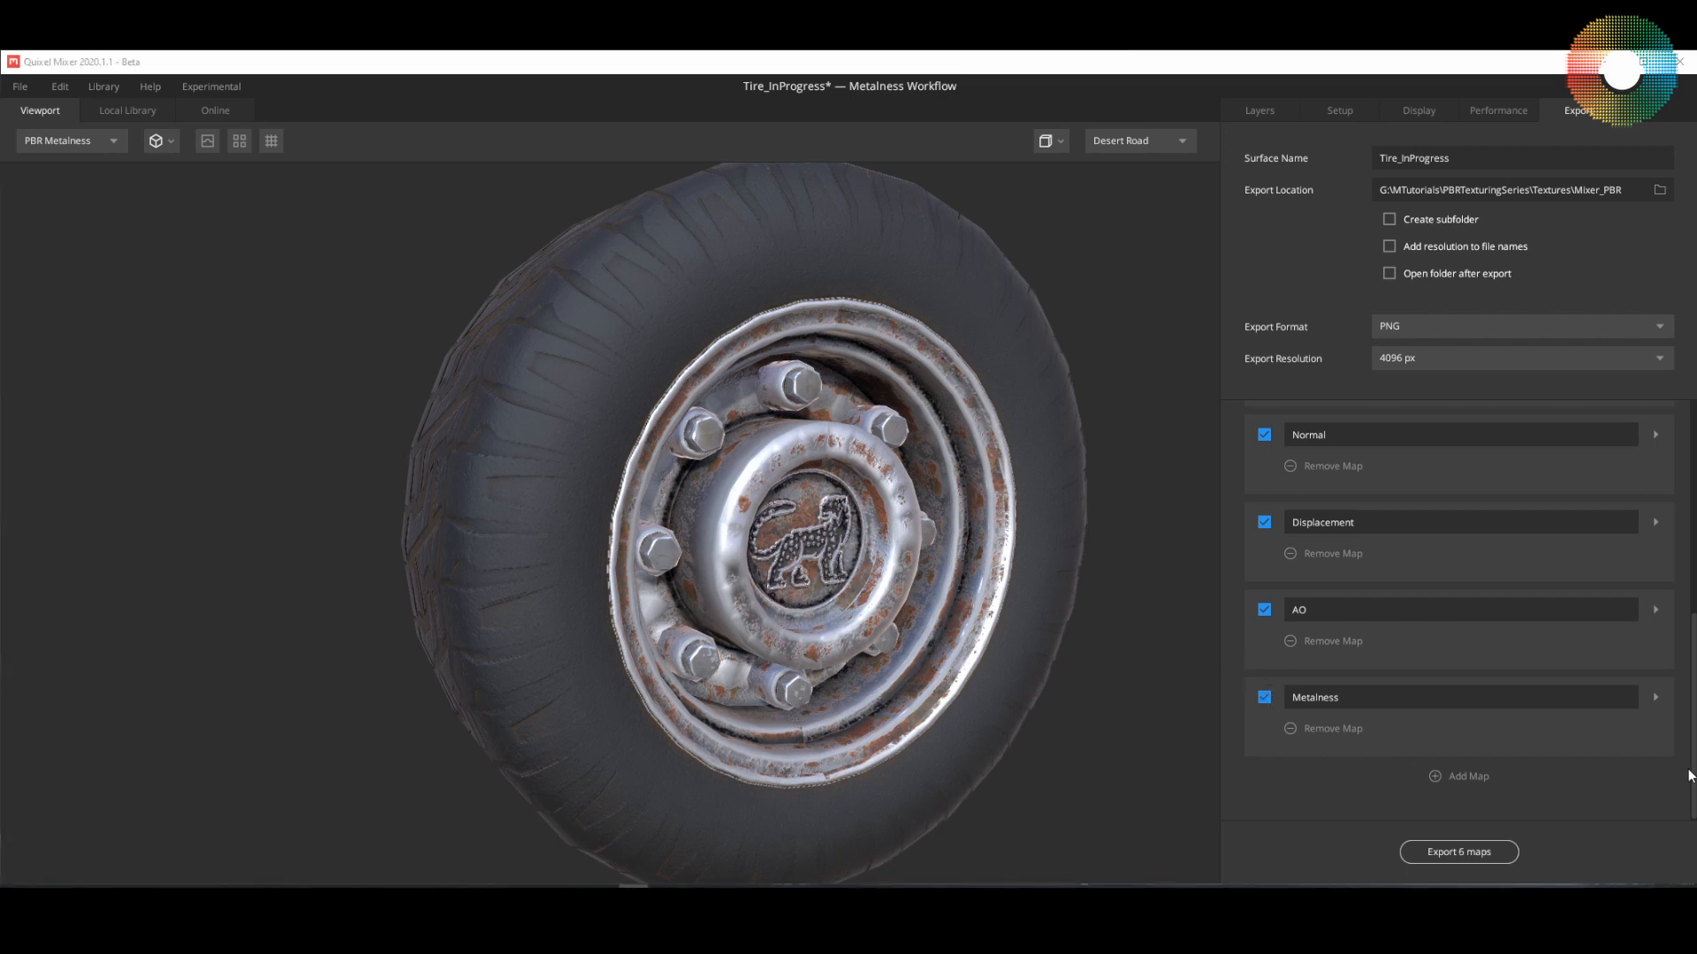
pyautogui.moveTo(1694, 775); pyautogui.dragTo(1695, 546)
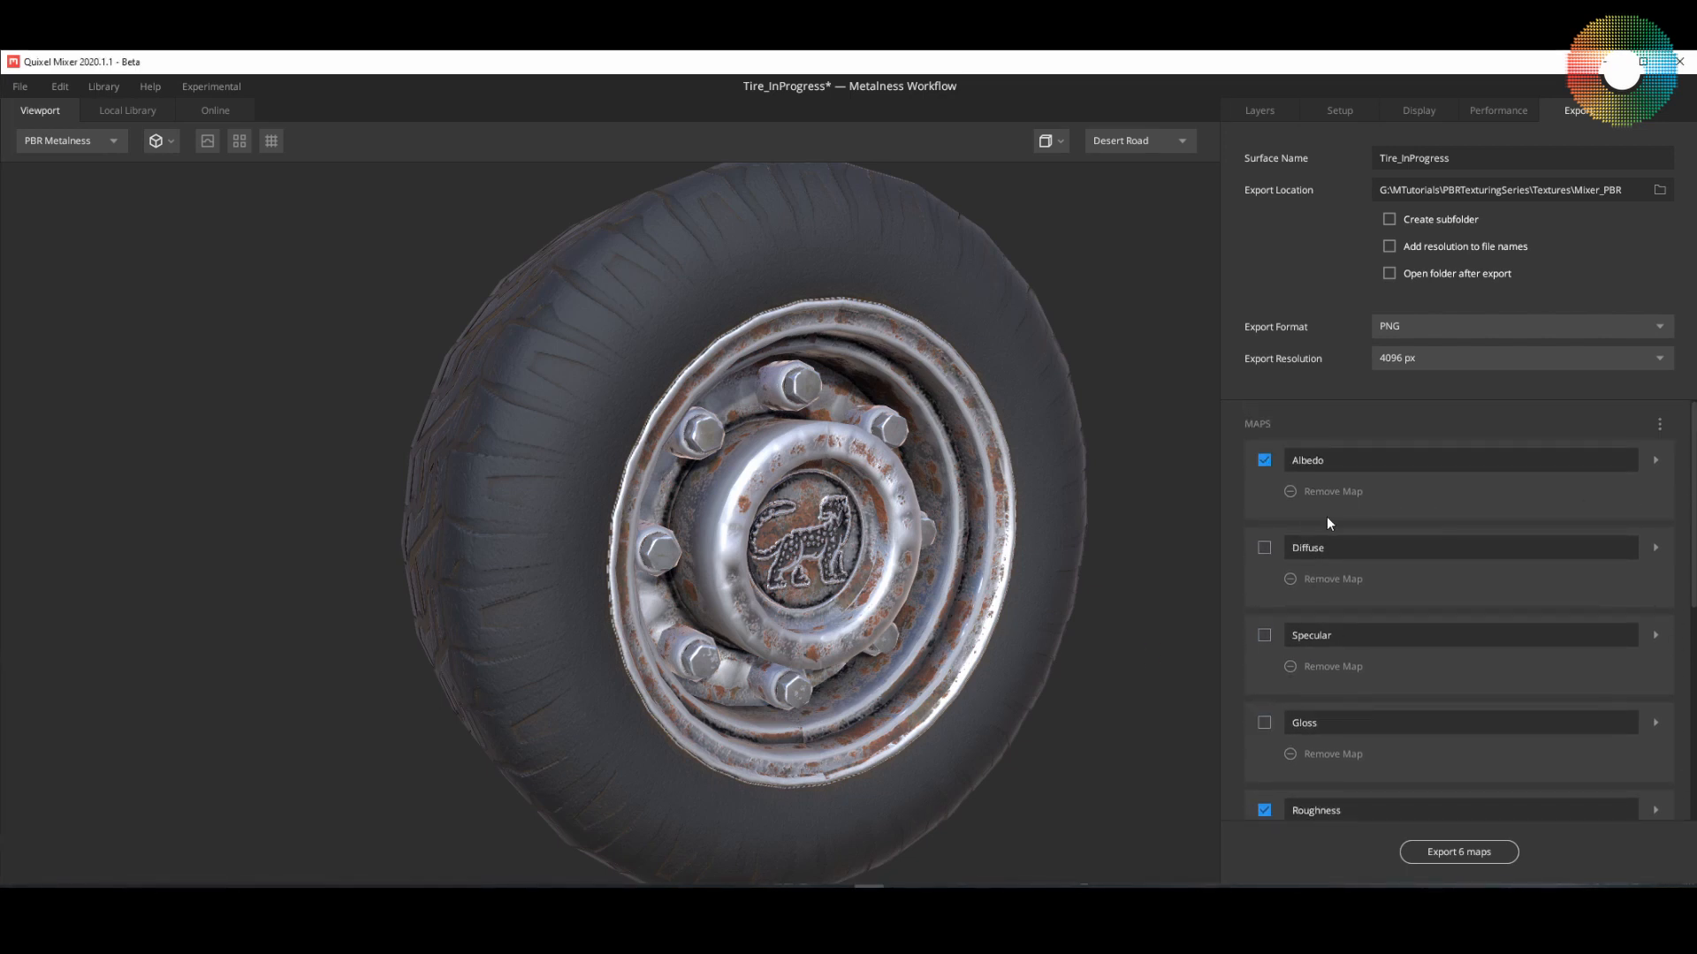
# Step: Check the Albedo map's channel settings and set the Roughness map to export as Grayscale 16-bit, keeping it Linear
pyautogui.click(1655, 460)
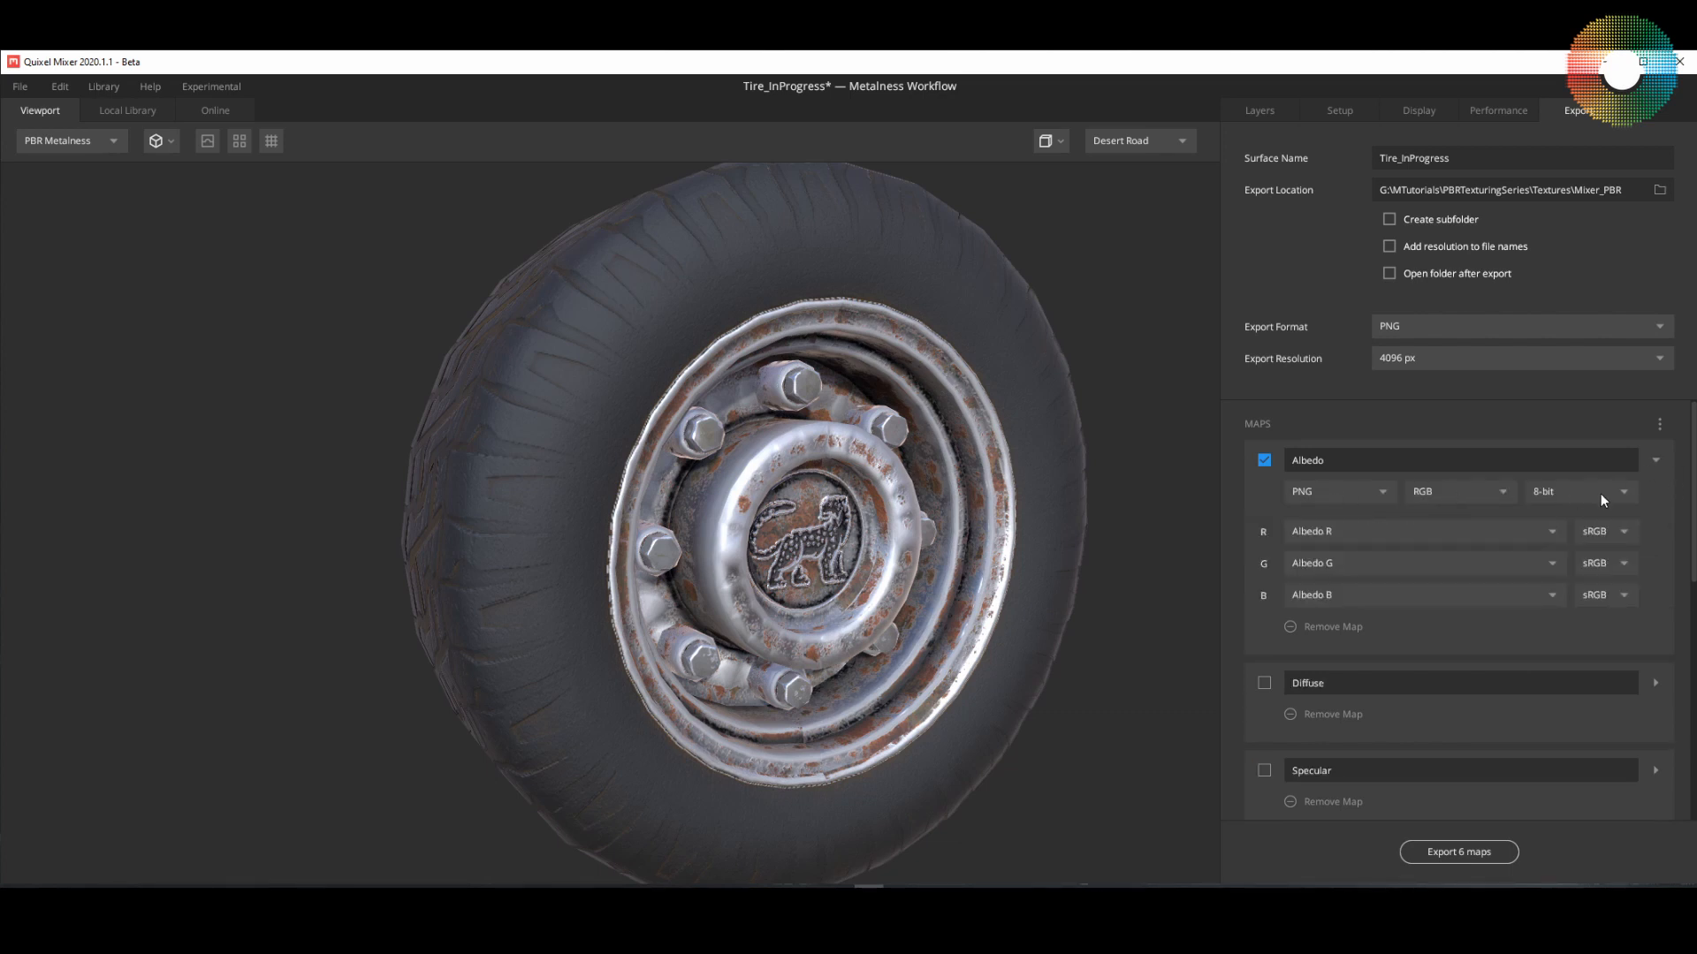
pyautogui.click(1655, 462)
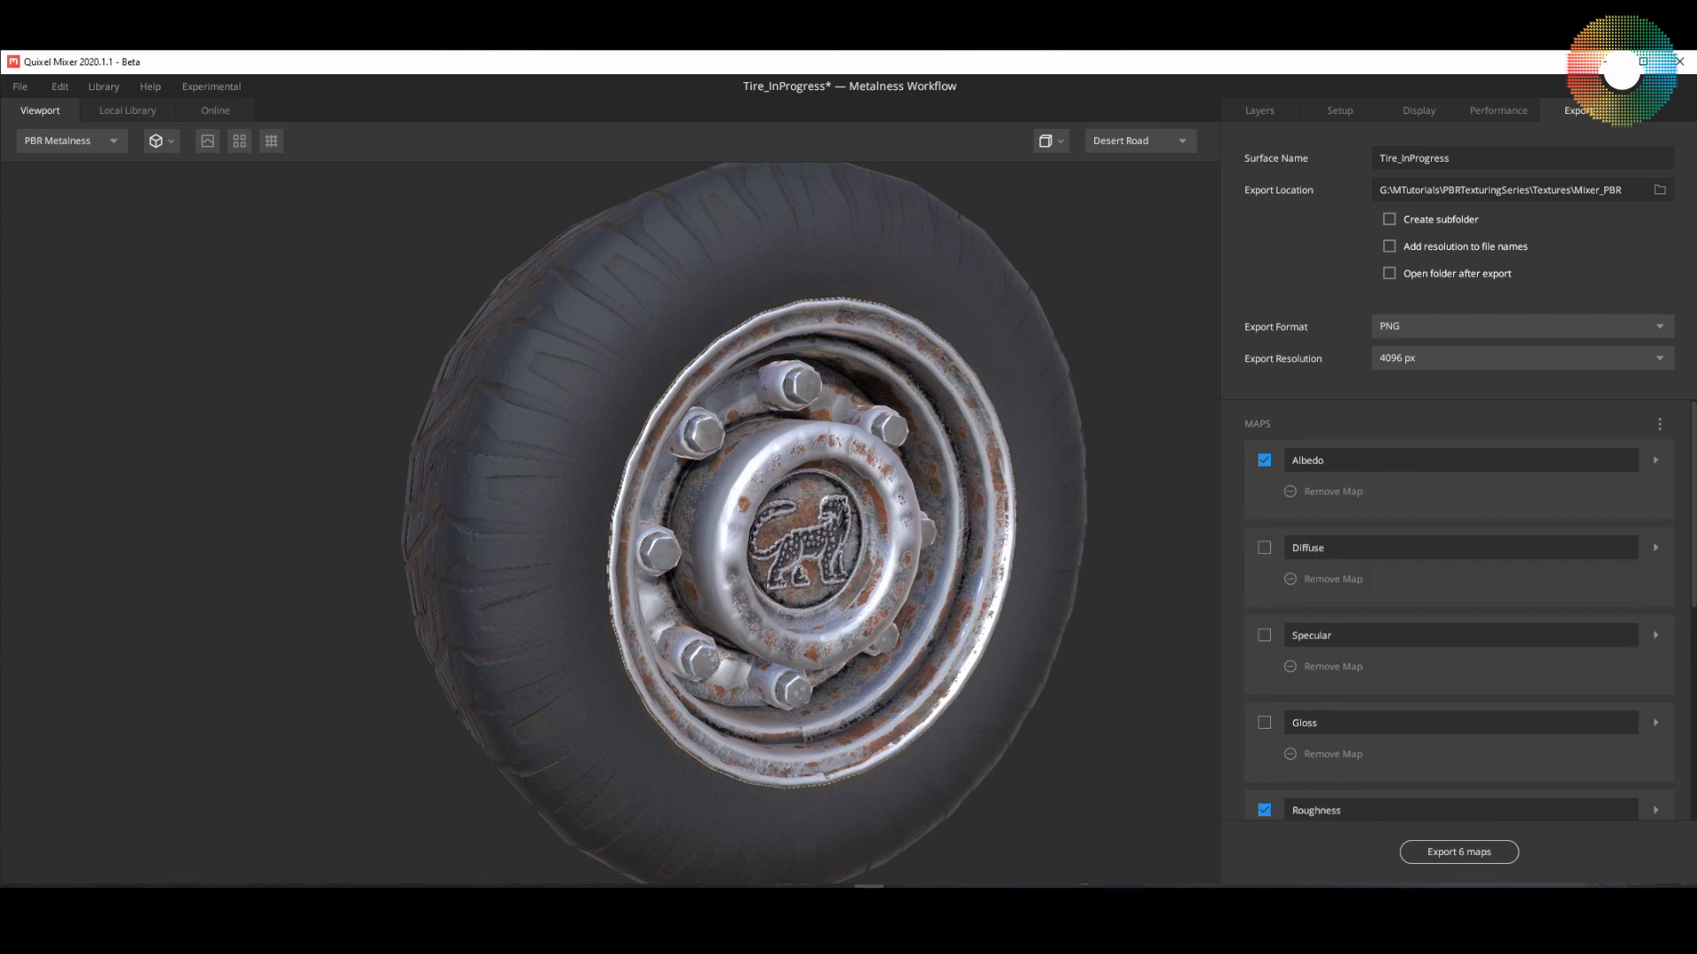
pyautogui.scroll(-3, 1458, 619)
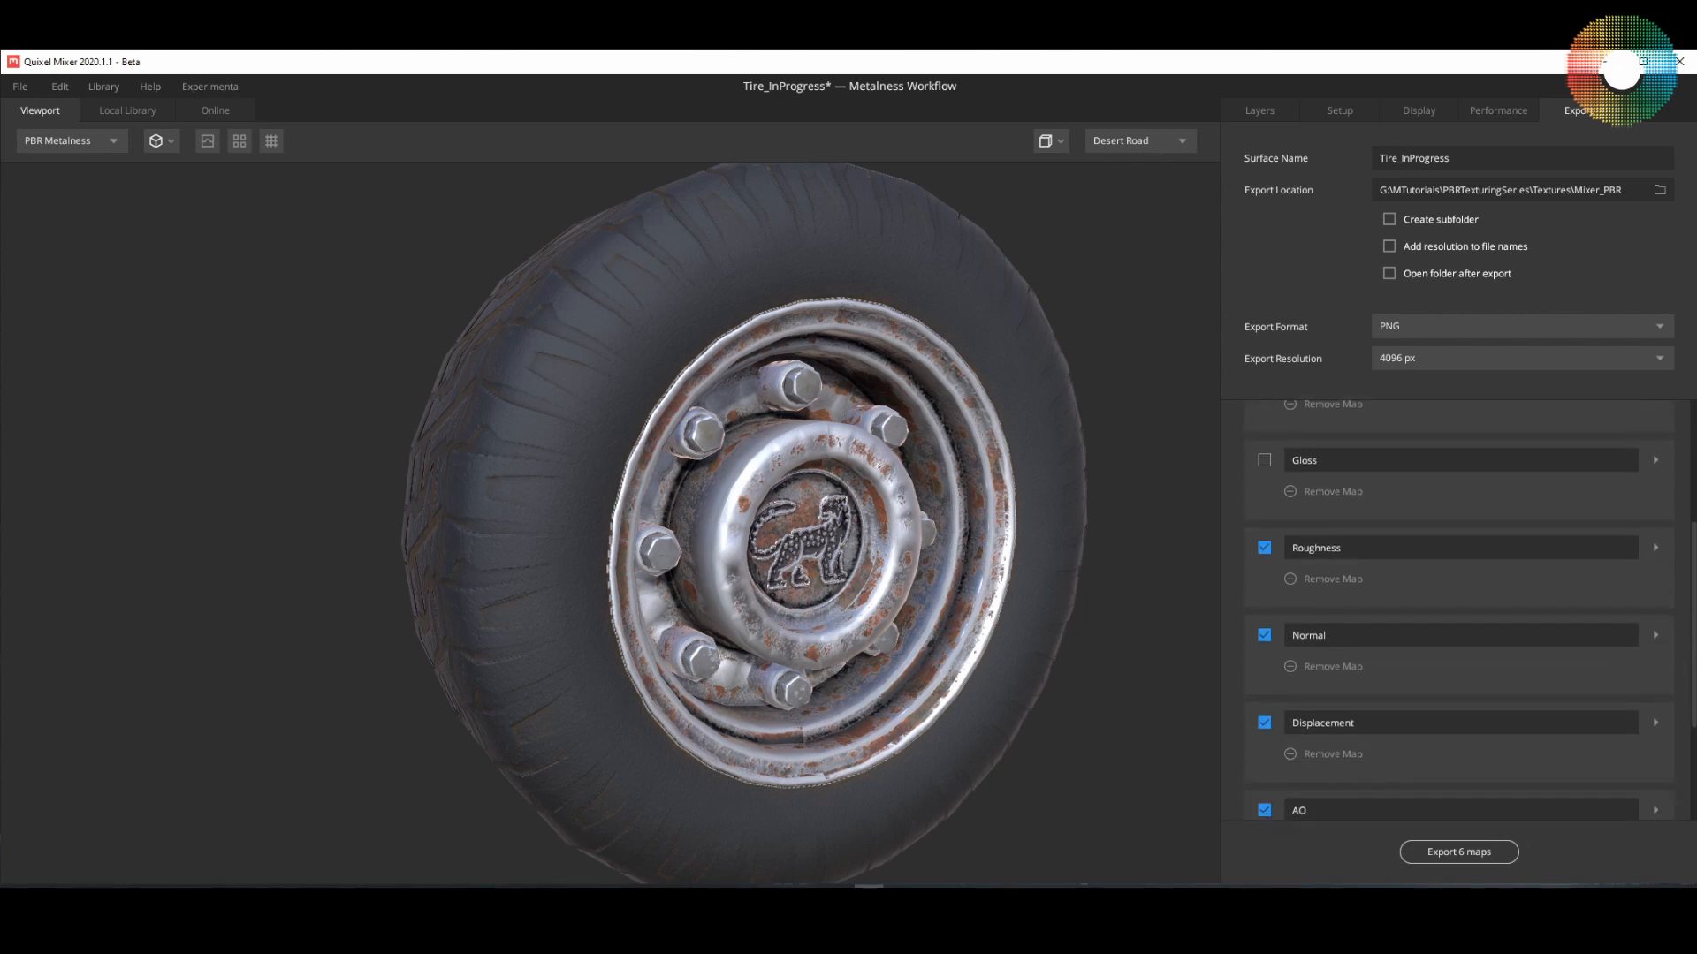
pyautogui.click(1656, 549)
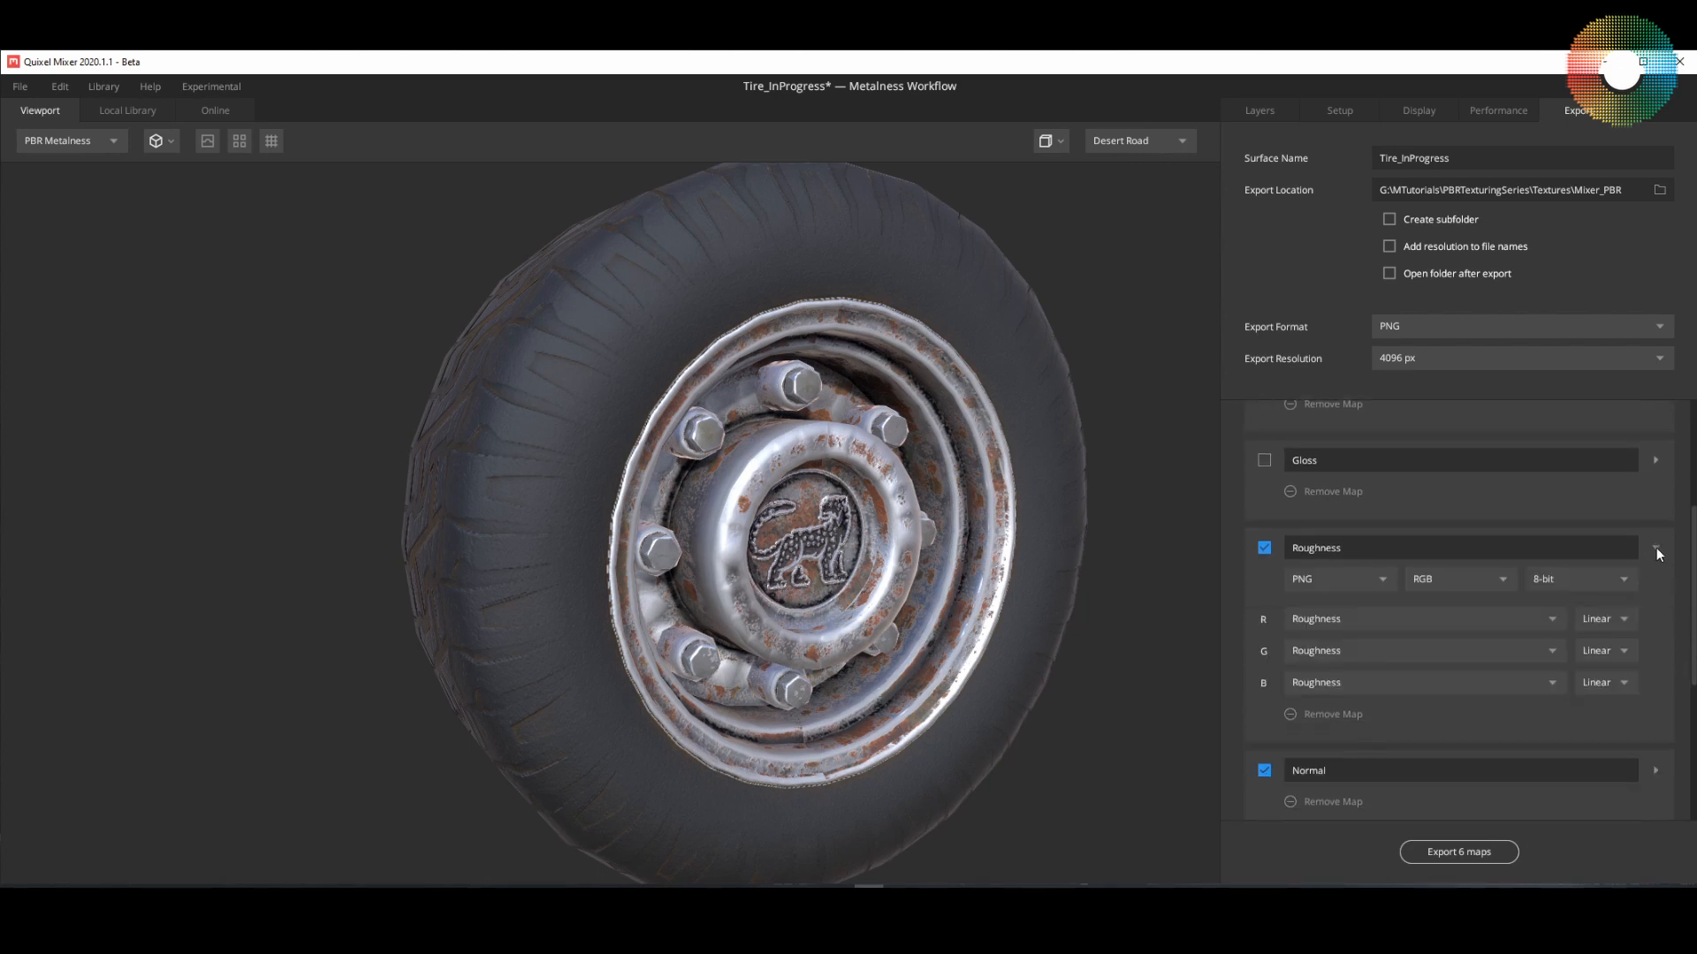
pyautogui.click(1450, 579)
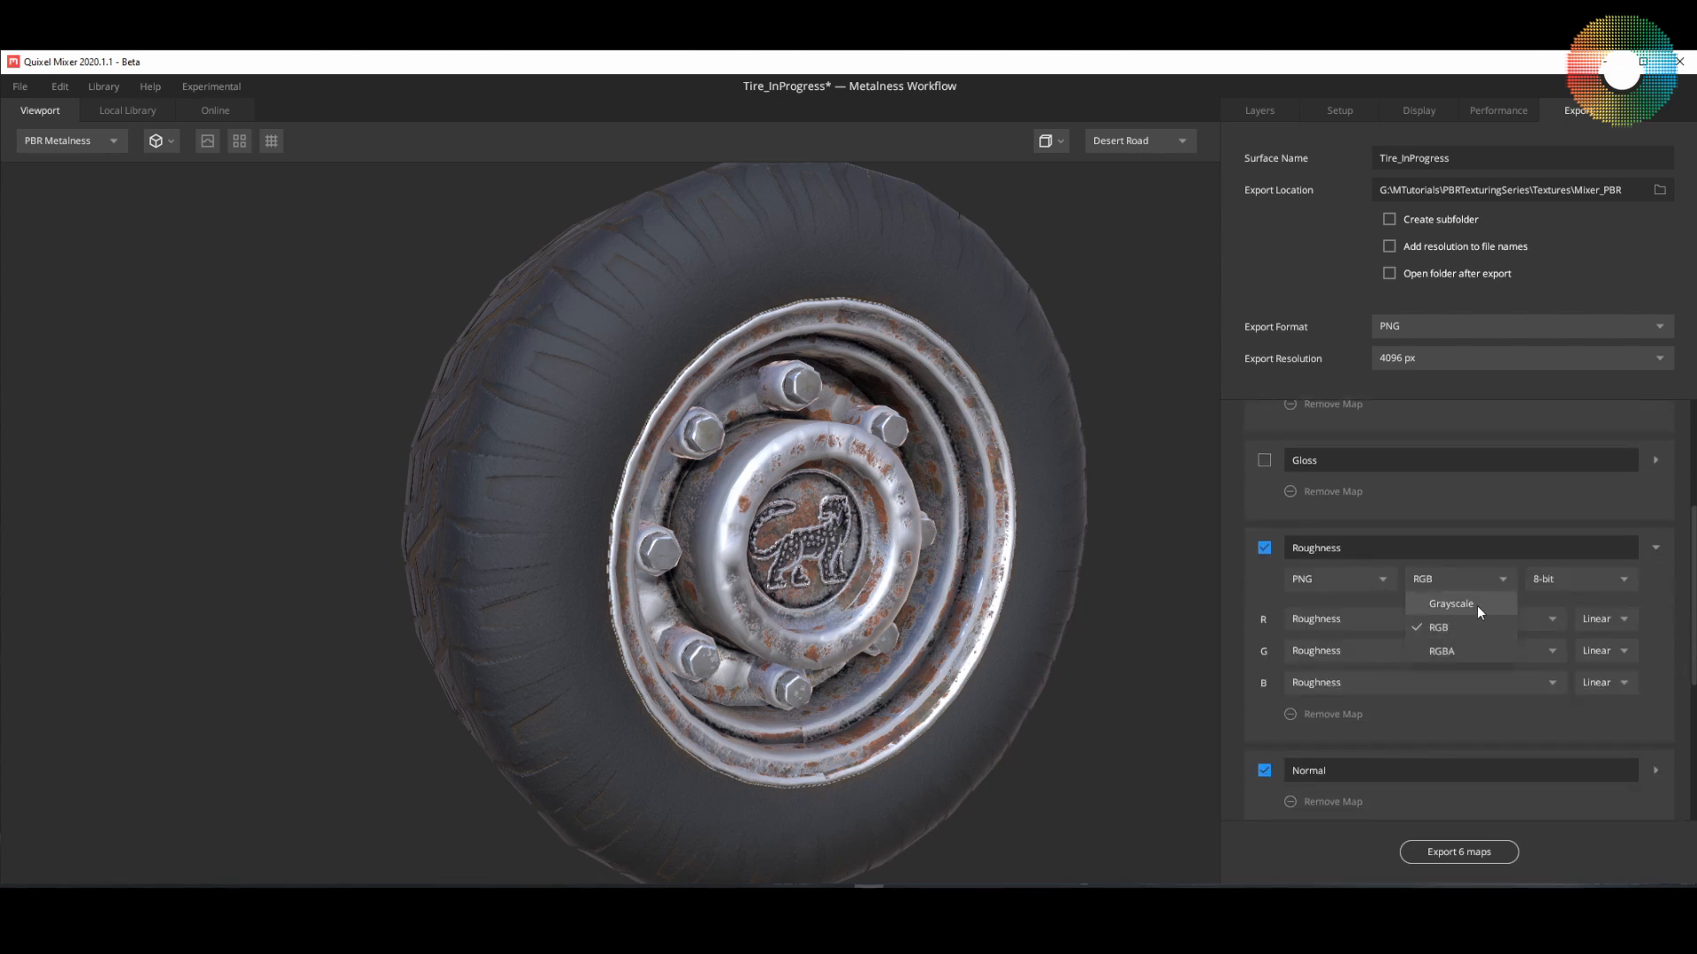
pyautogui.click(1462, 603)
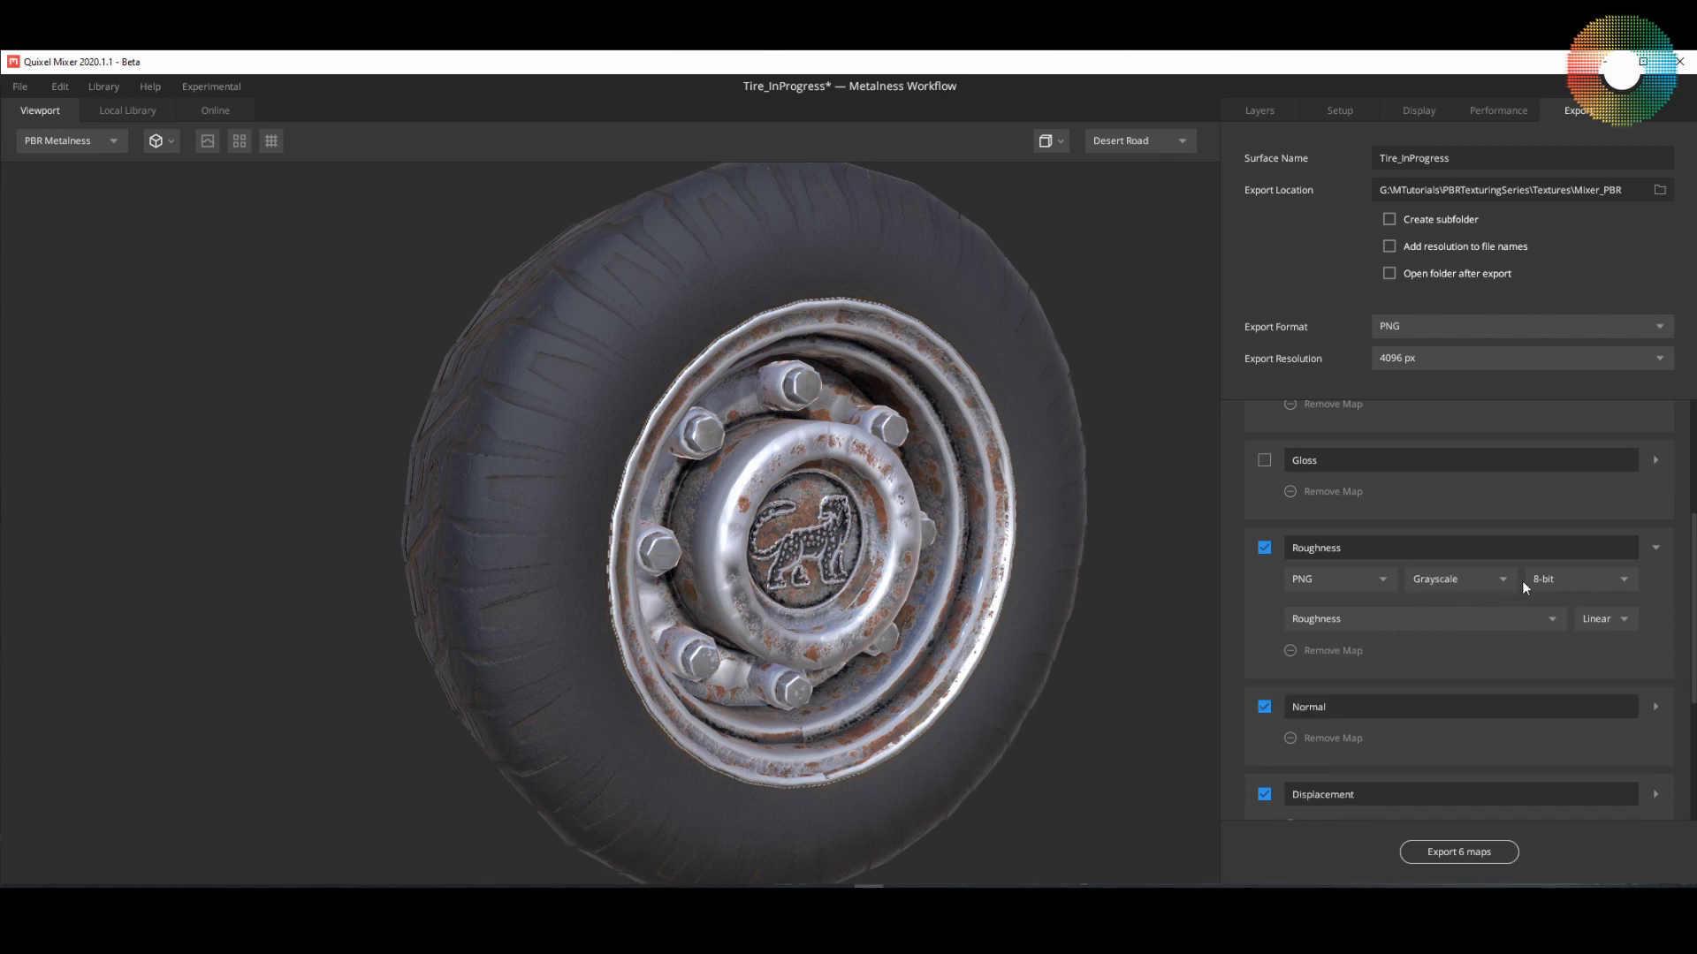
pyautogui.click(1571, 578)
pyautogui.click(1561, 629)
pyautogui.click(1607, 617)
pyautogui.click(1607, 617)
pyautogui.click(1603, 621)
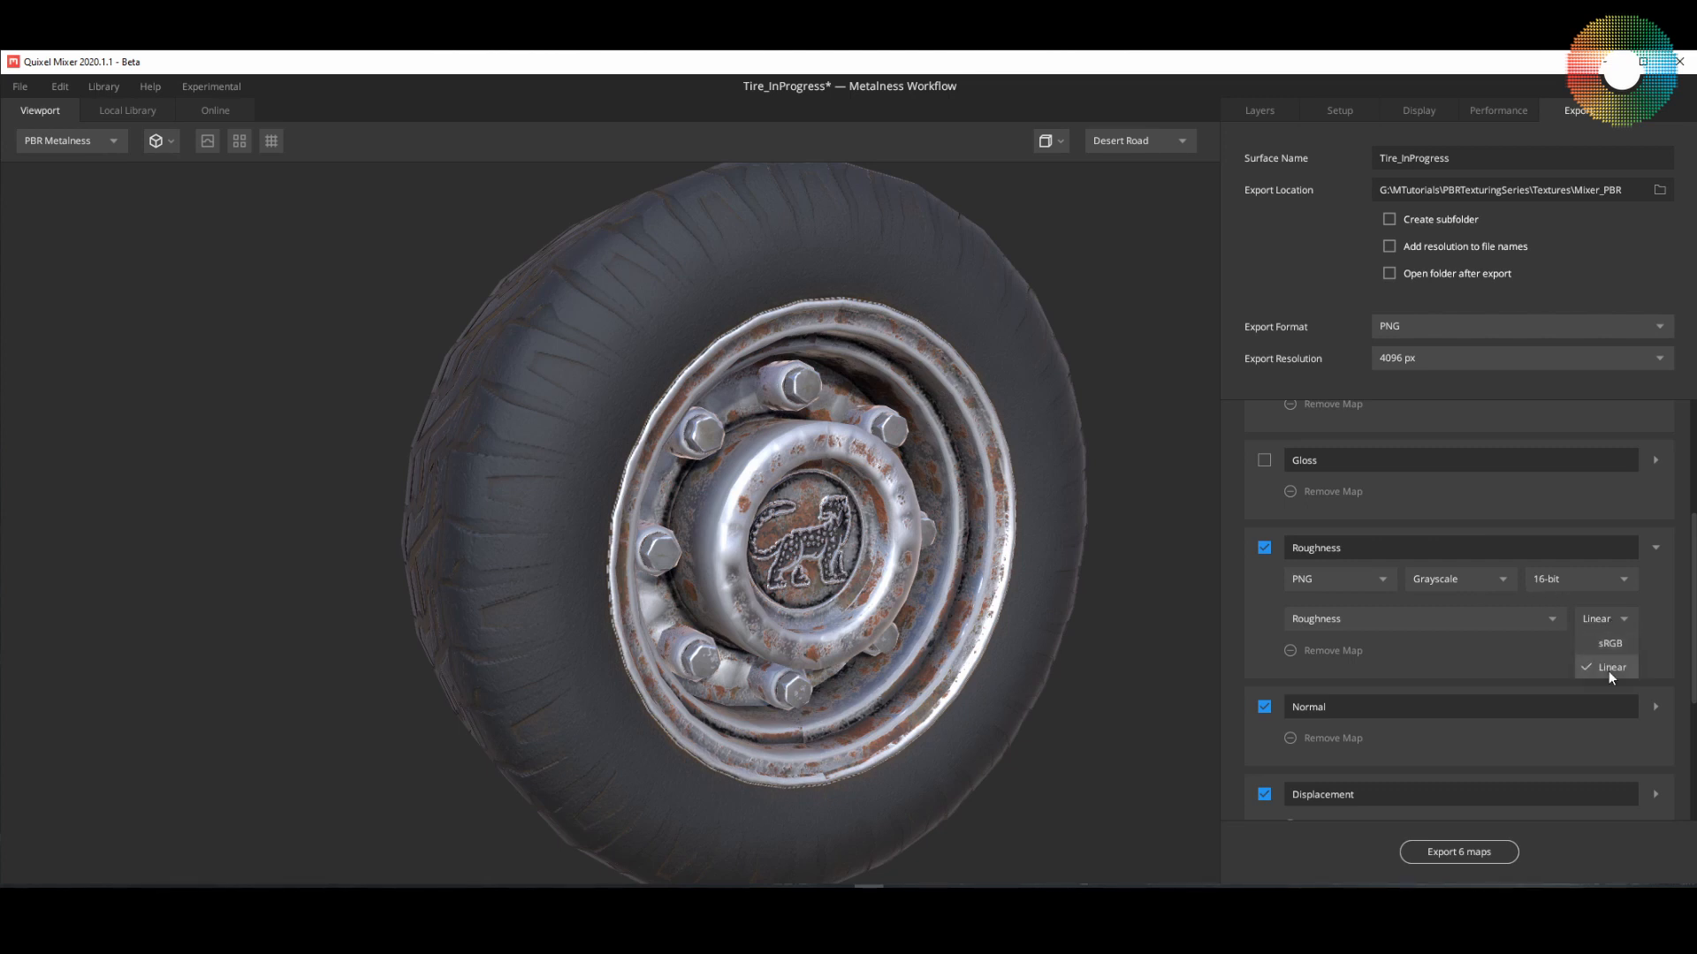
pyautogui.click(1652, 629)
# Step: Set the Normal map's export bit depth to 16-bit
pyautogui.scroll(-2, 1687, 711)
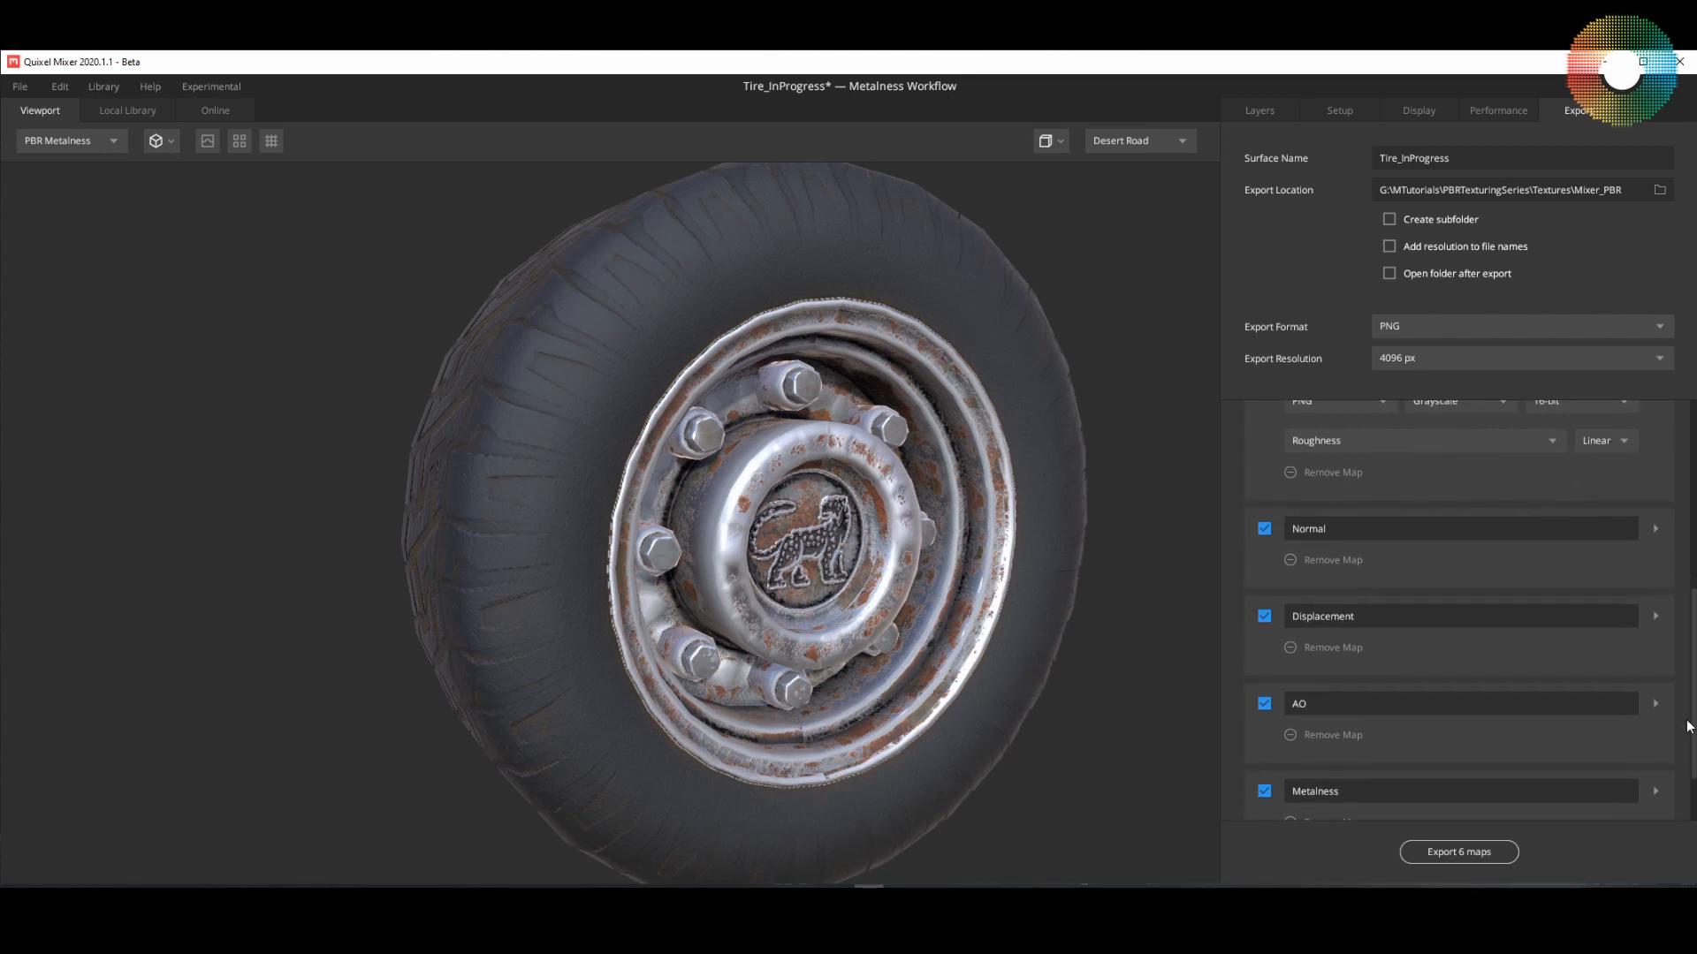
pyautogui.click(1655, 529)
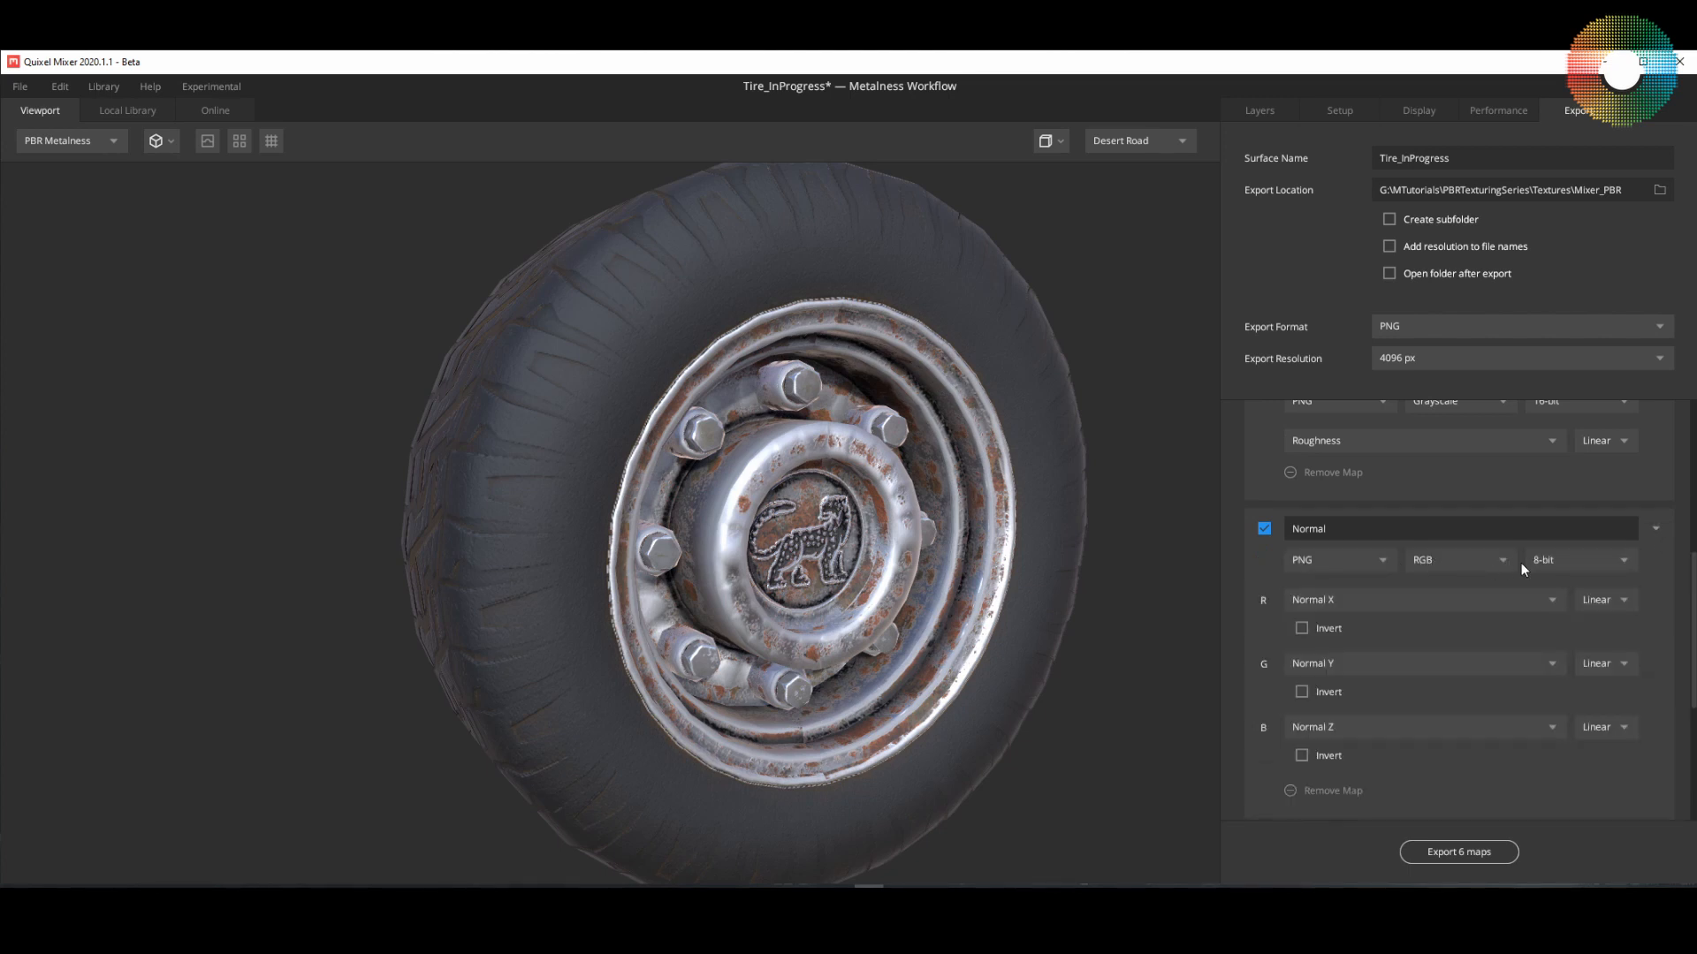
pyautogui.click(1617, 560)
pyautogui.click(1577, 606)
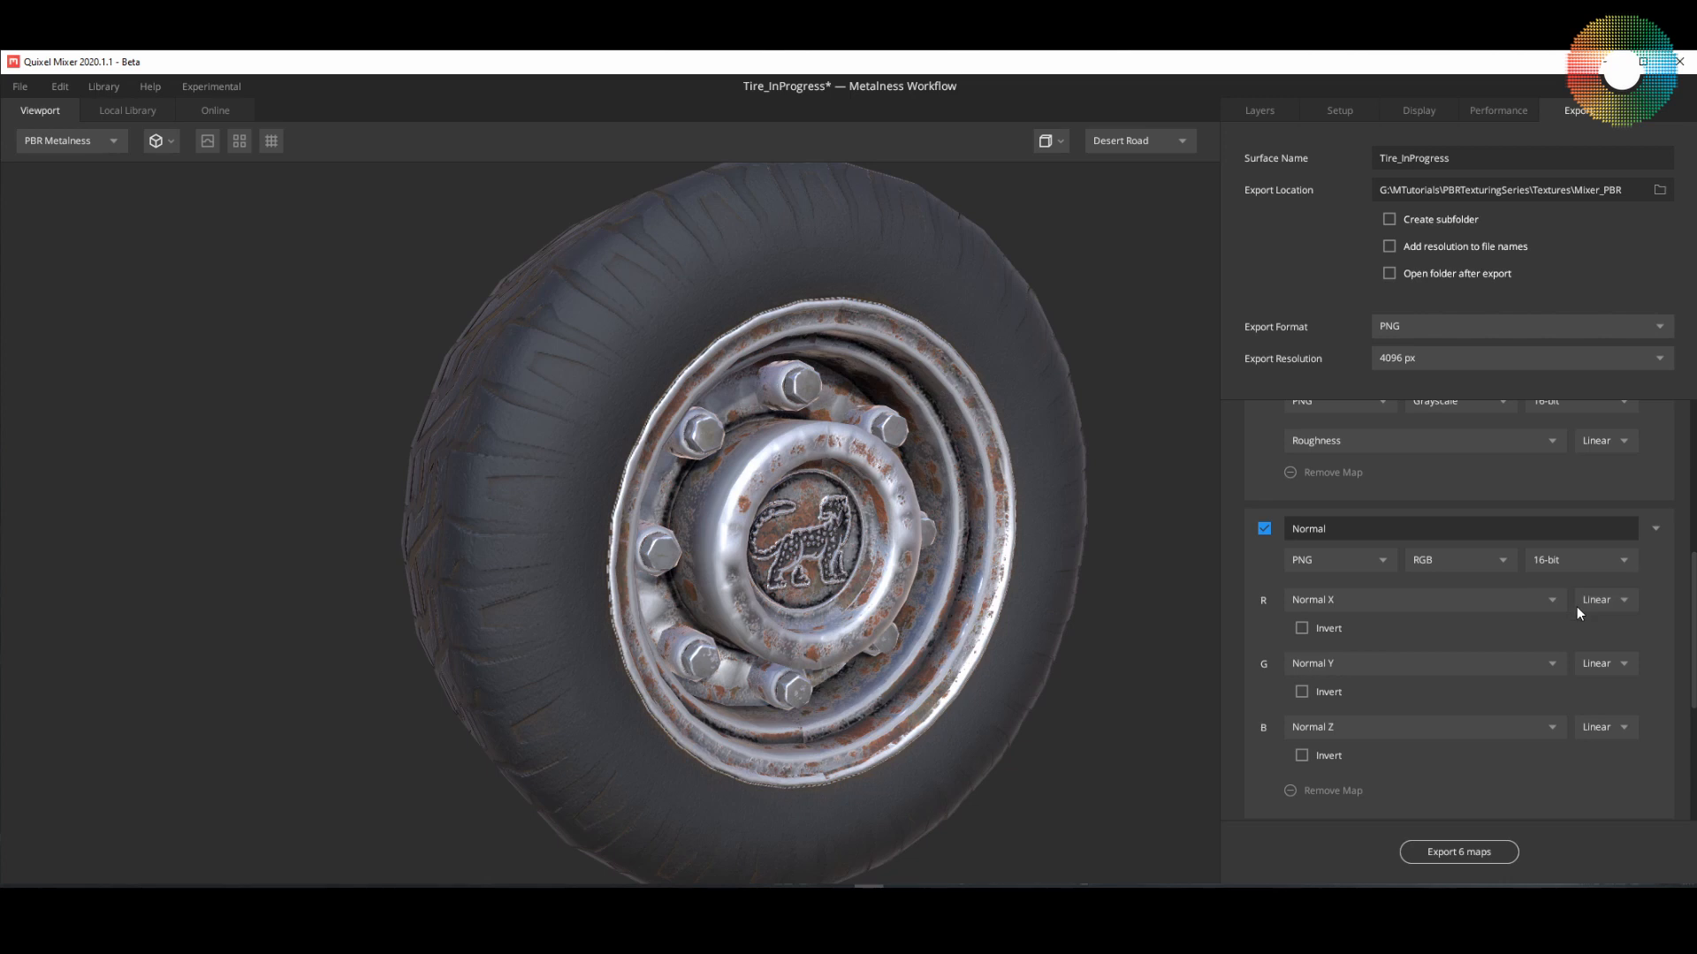
pyautogui.click(1655, 530)
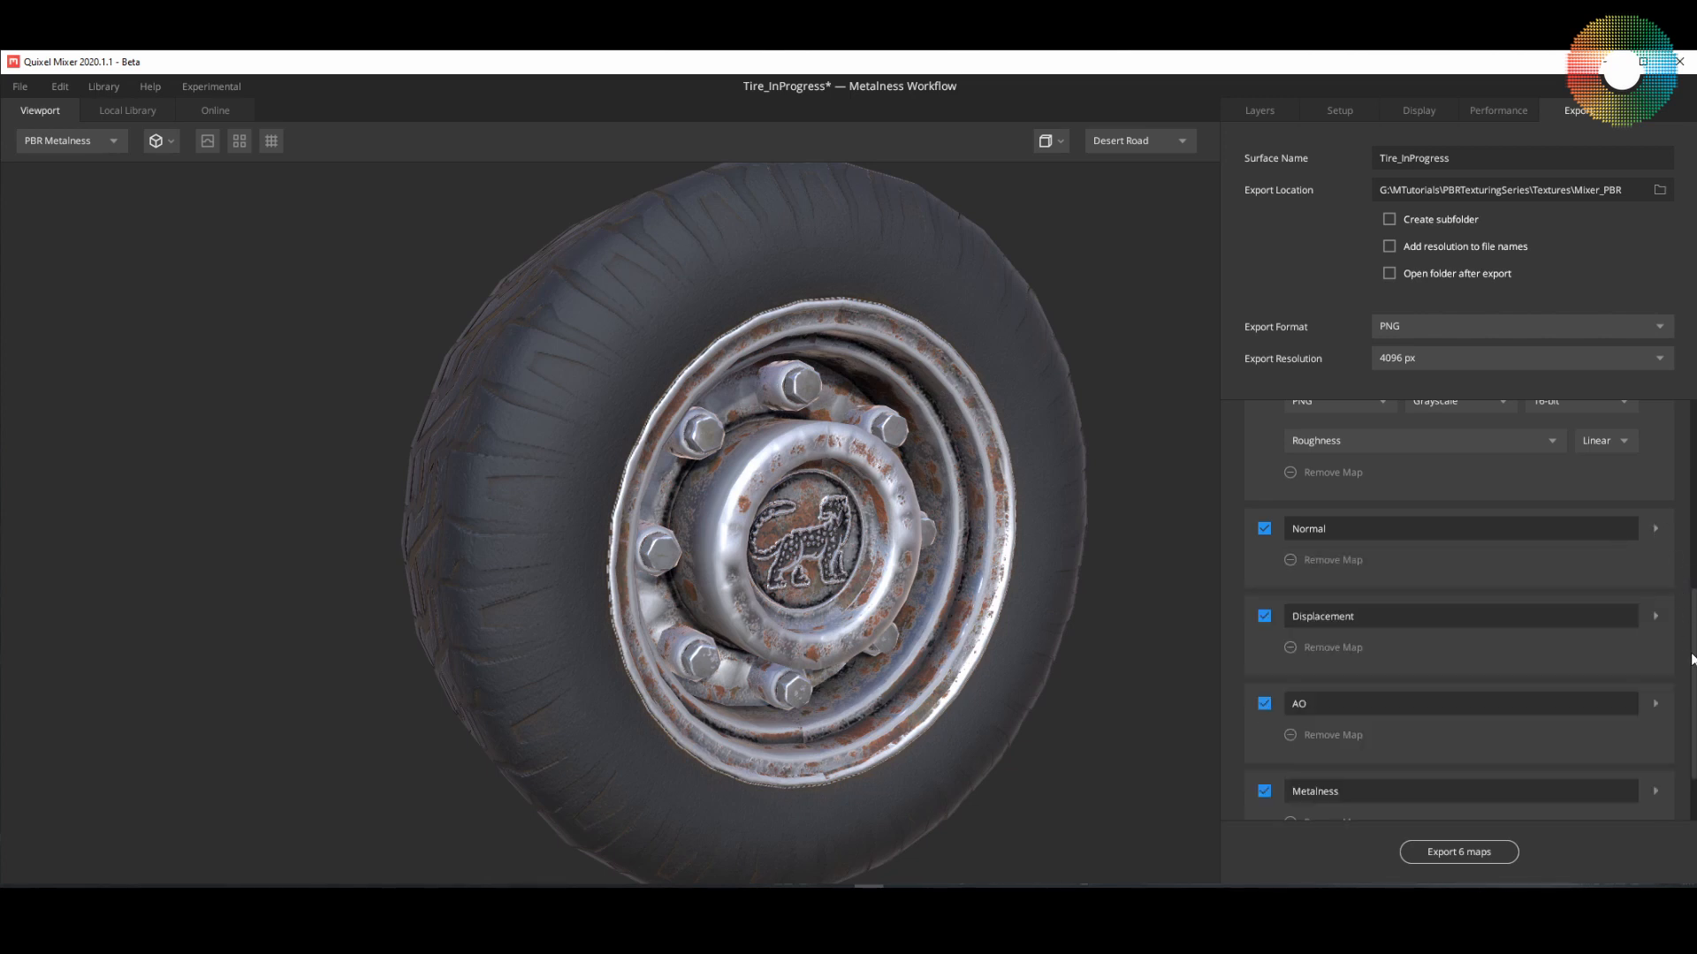
# Step: Set the Displacement map to export as Grayscale 16-bit
pyautogui.click(1655, 616)
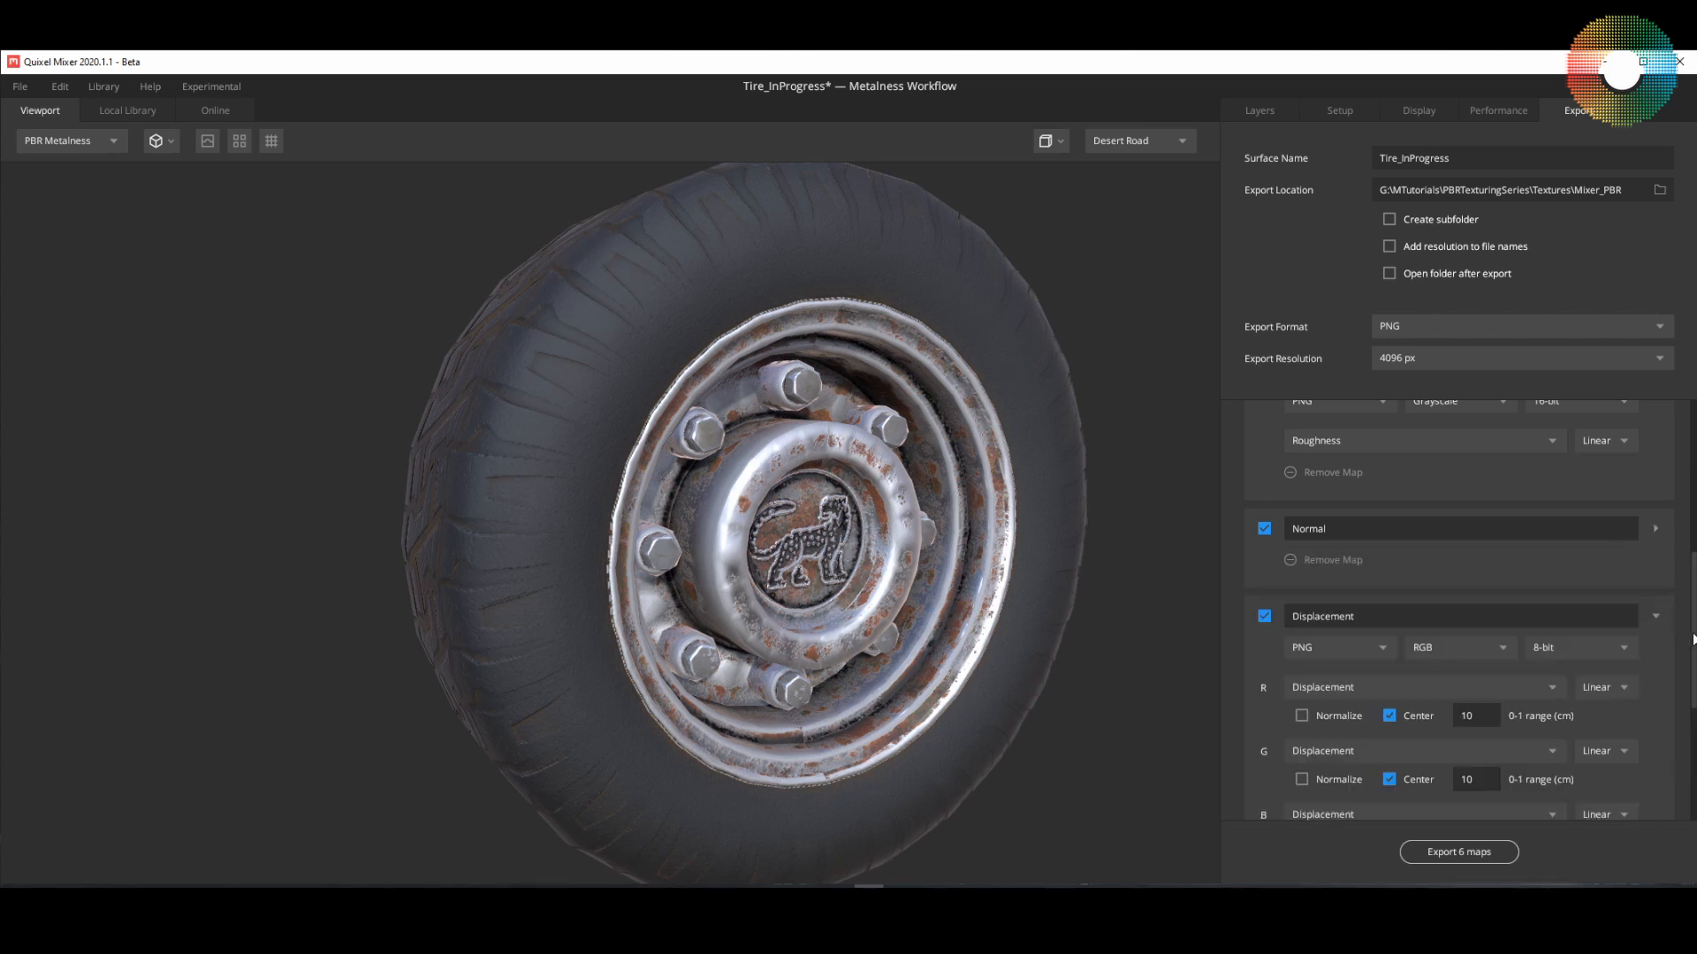
pyautogui.scroll(-3, 1678, 703)
pyautogui.scroll(3, 1555, 575)
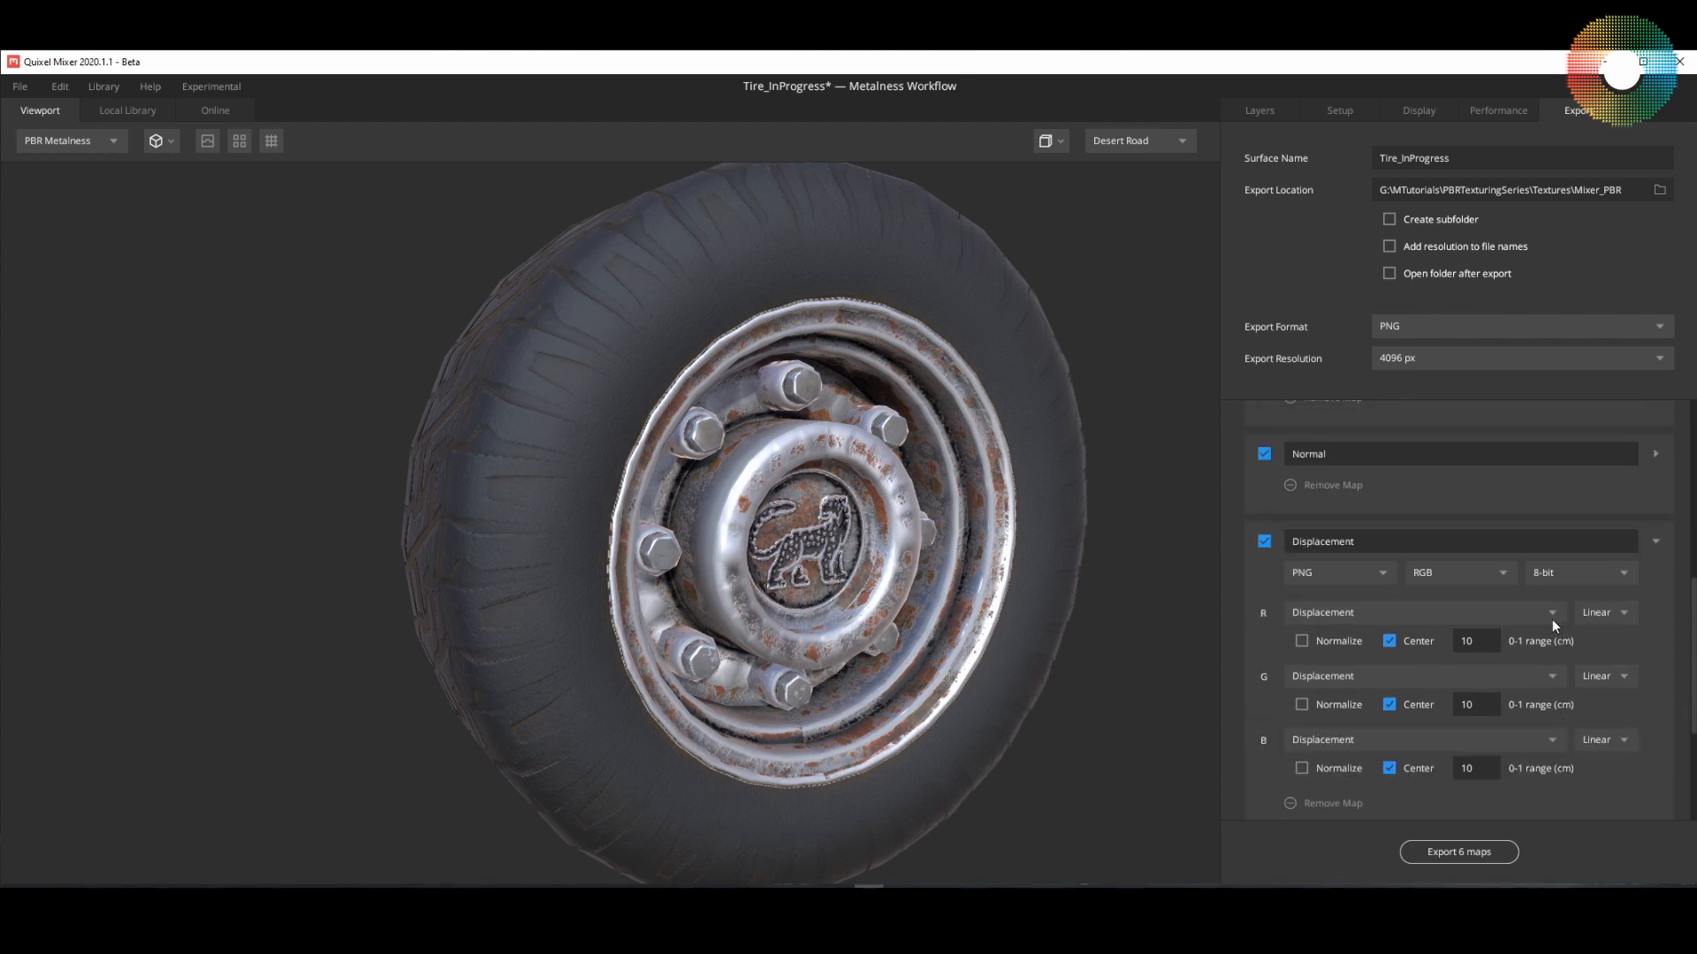
pyautogui.click(1502, 571)
pyautogui.click(1442, 598)
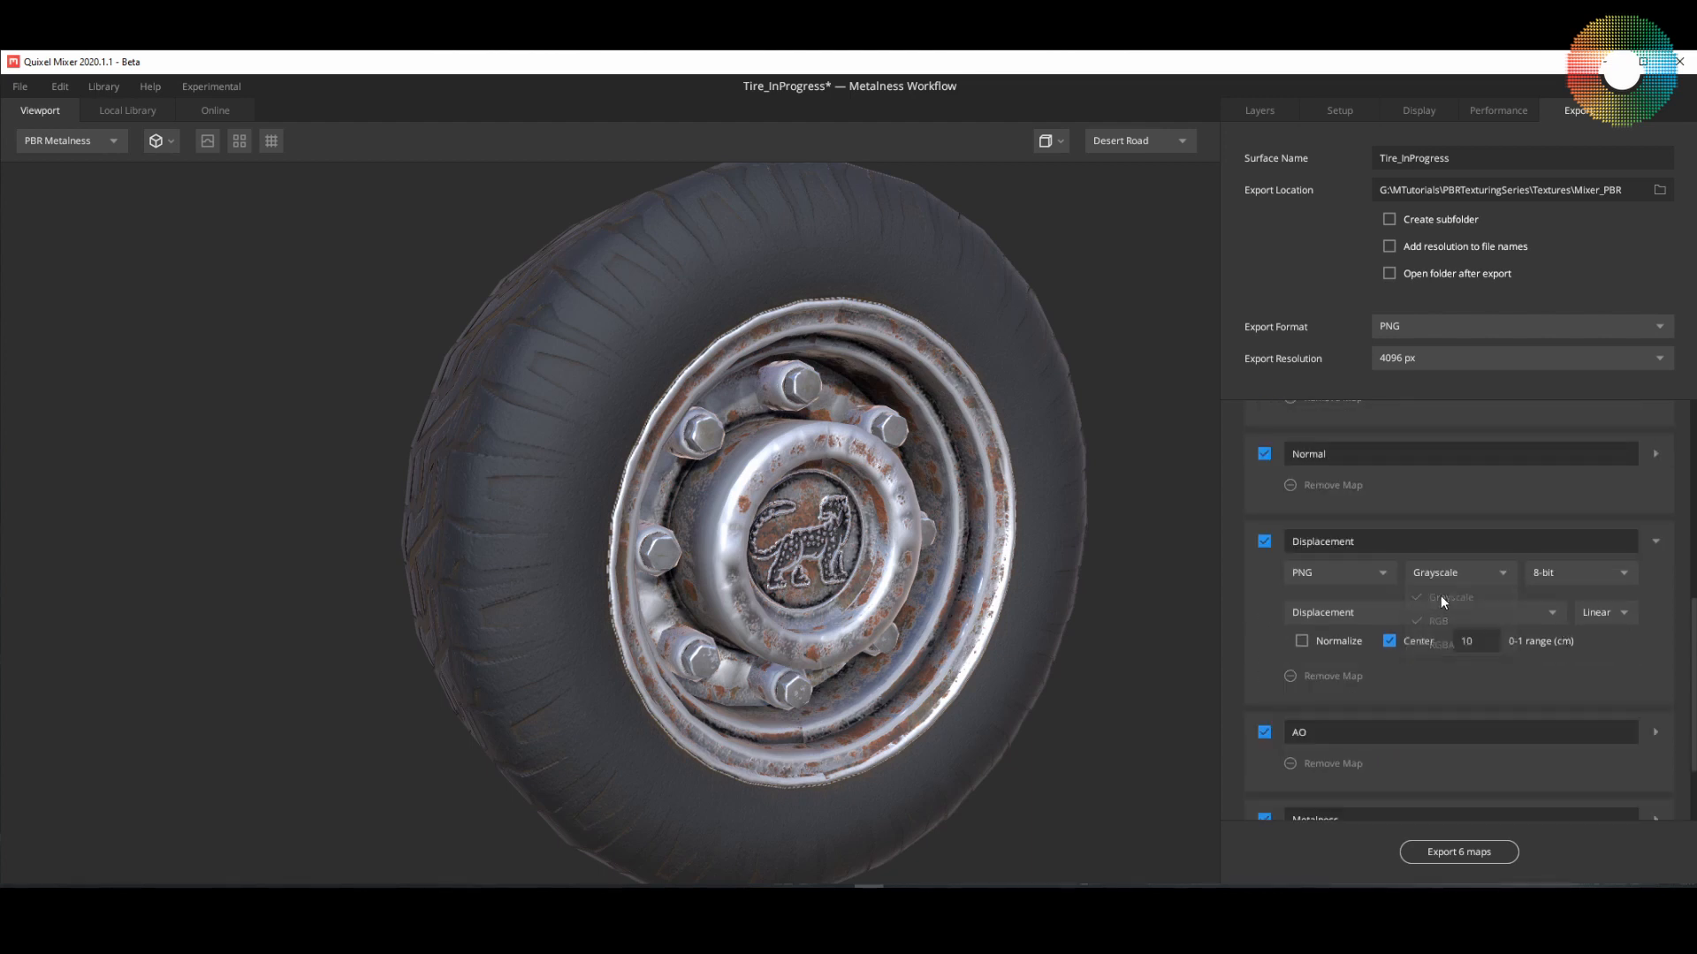
pyautogui.click(1628, 576)
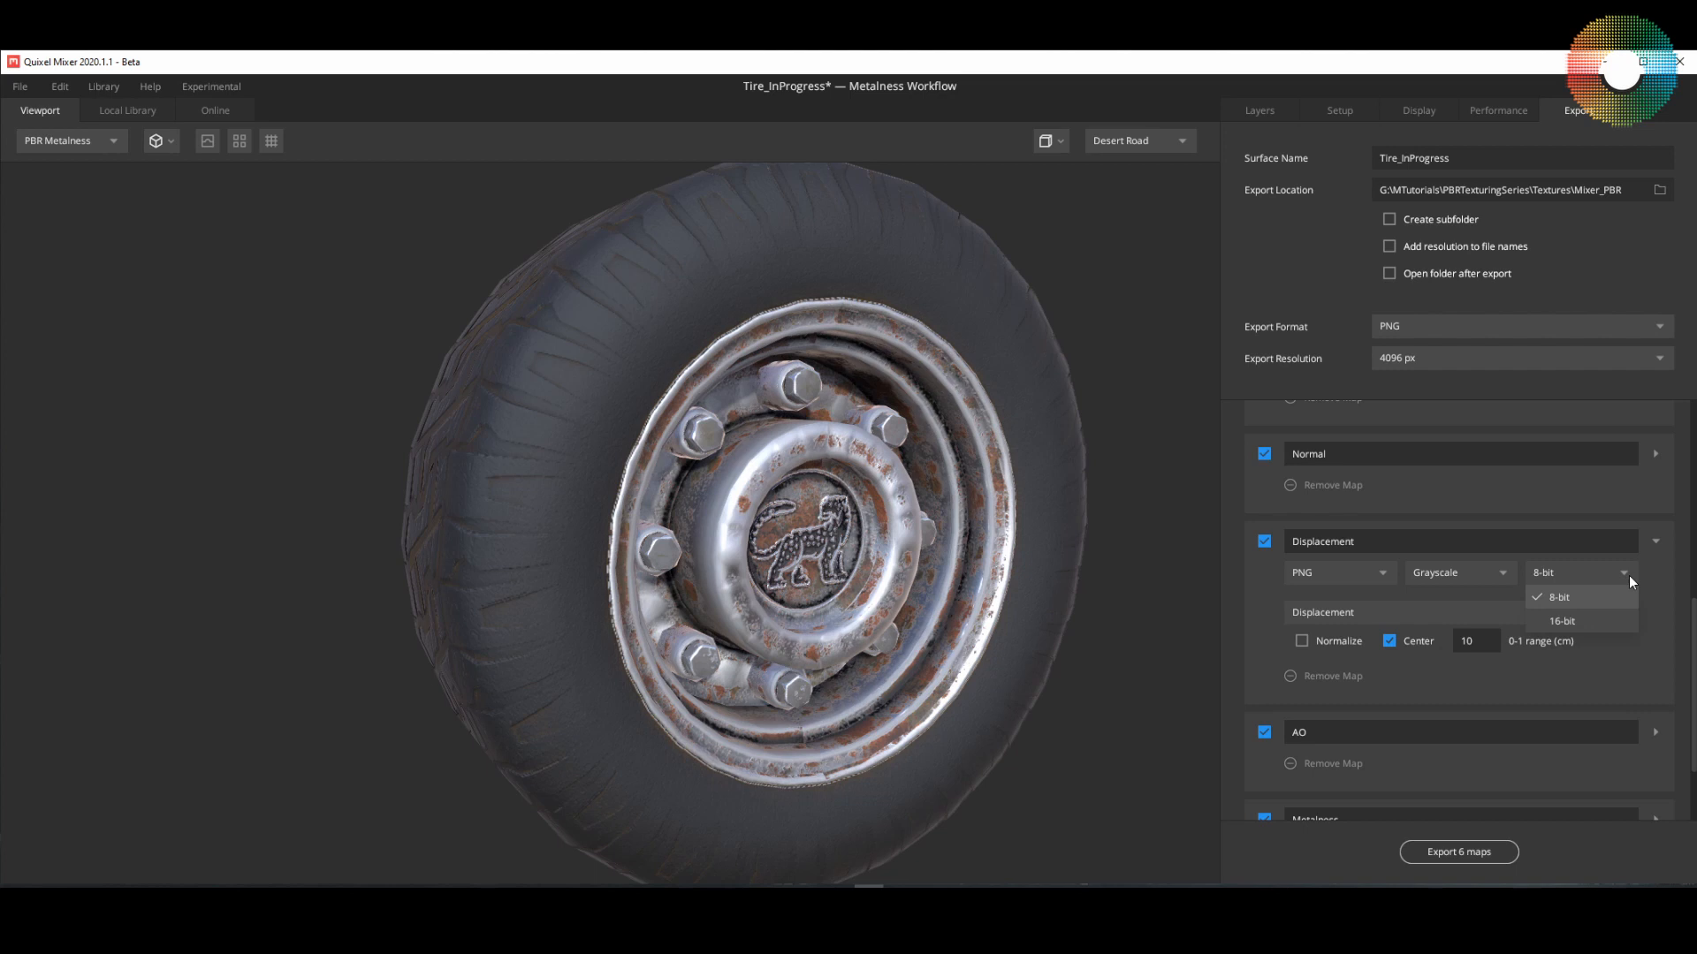
pyautogui.click(1577, 622)
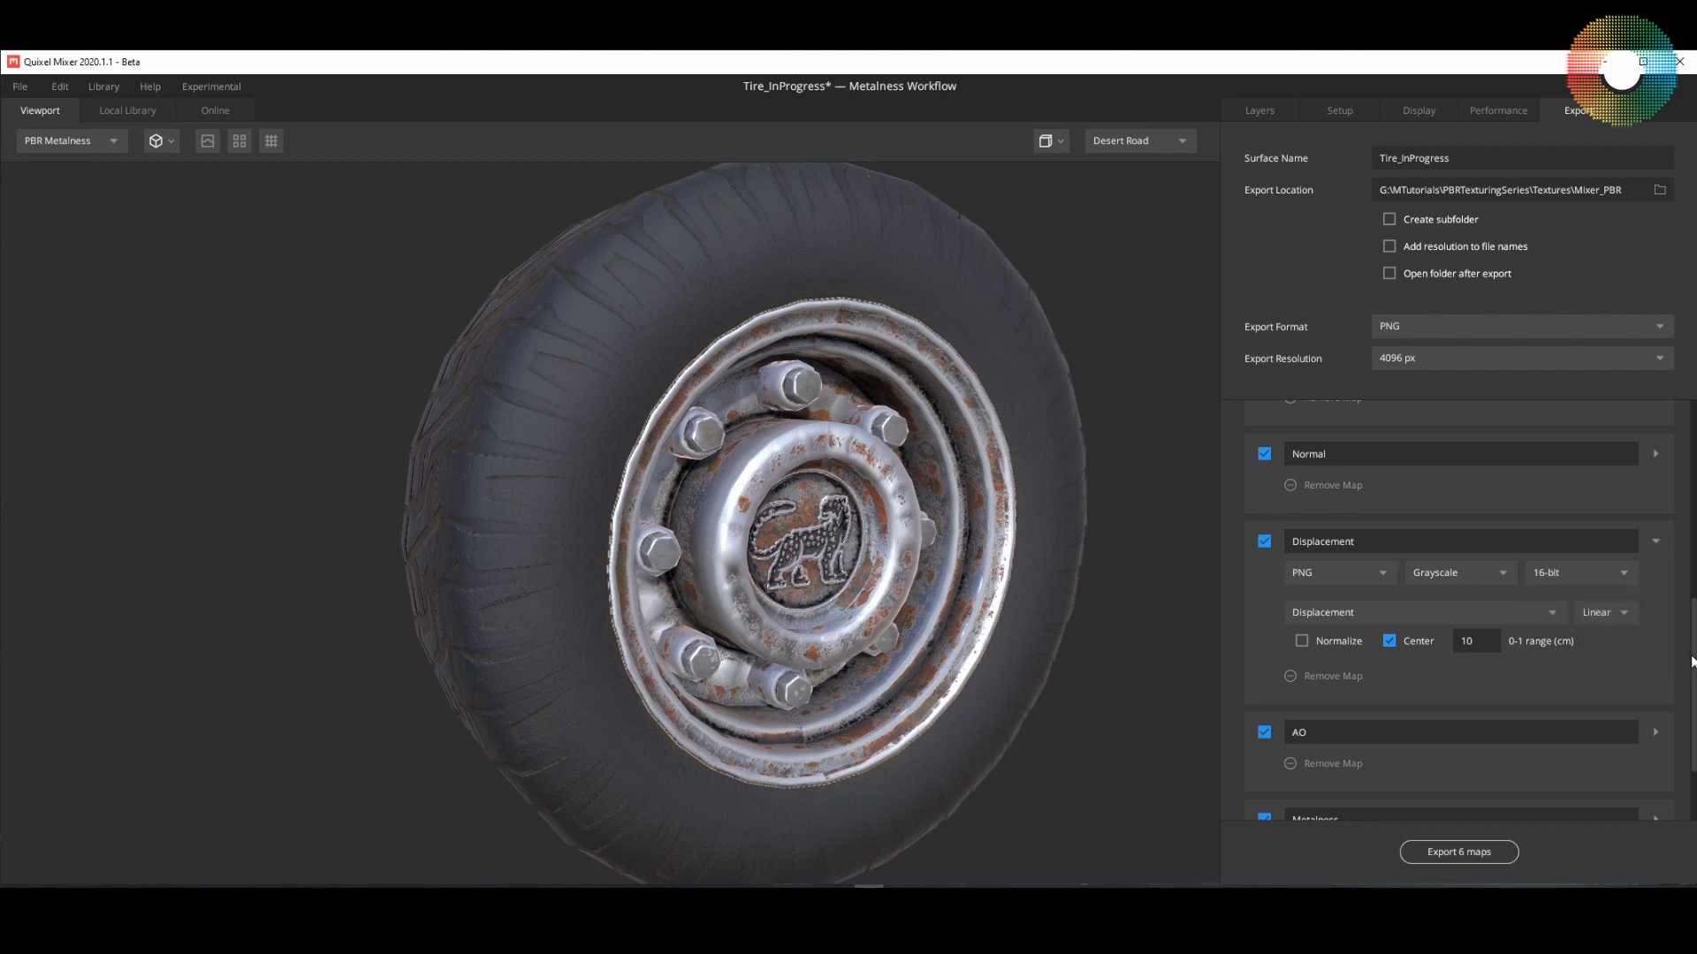
# Step: Set the AO map to export as Grayscale 16-bit with Linear encoding
pyautogui.scroll(-2, 1661, 610)
pyautogui.click(1657, 609)
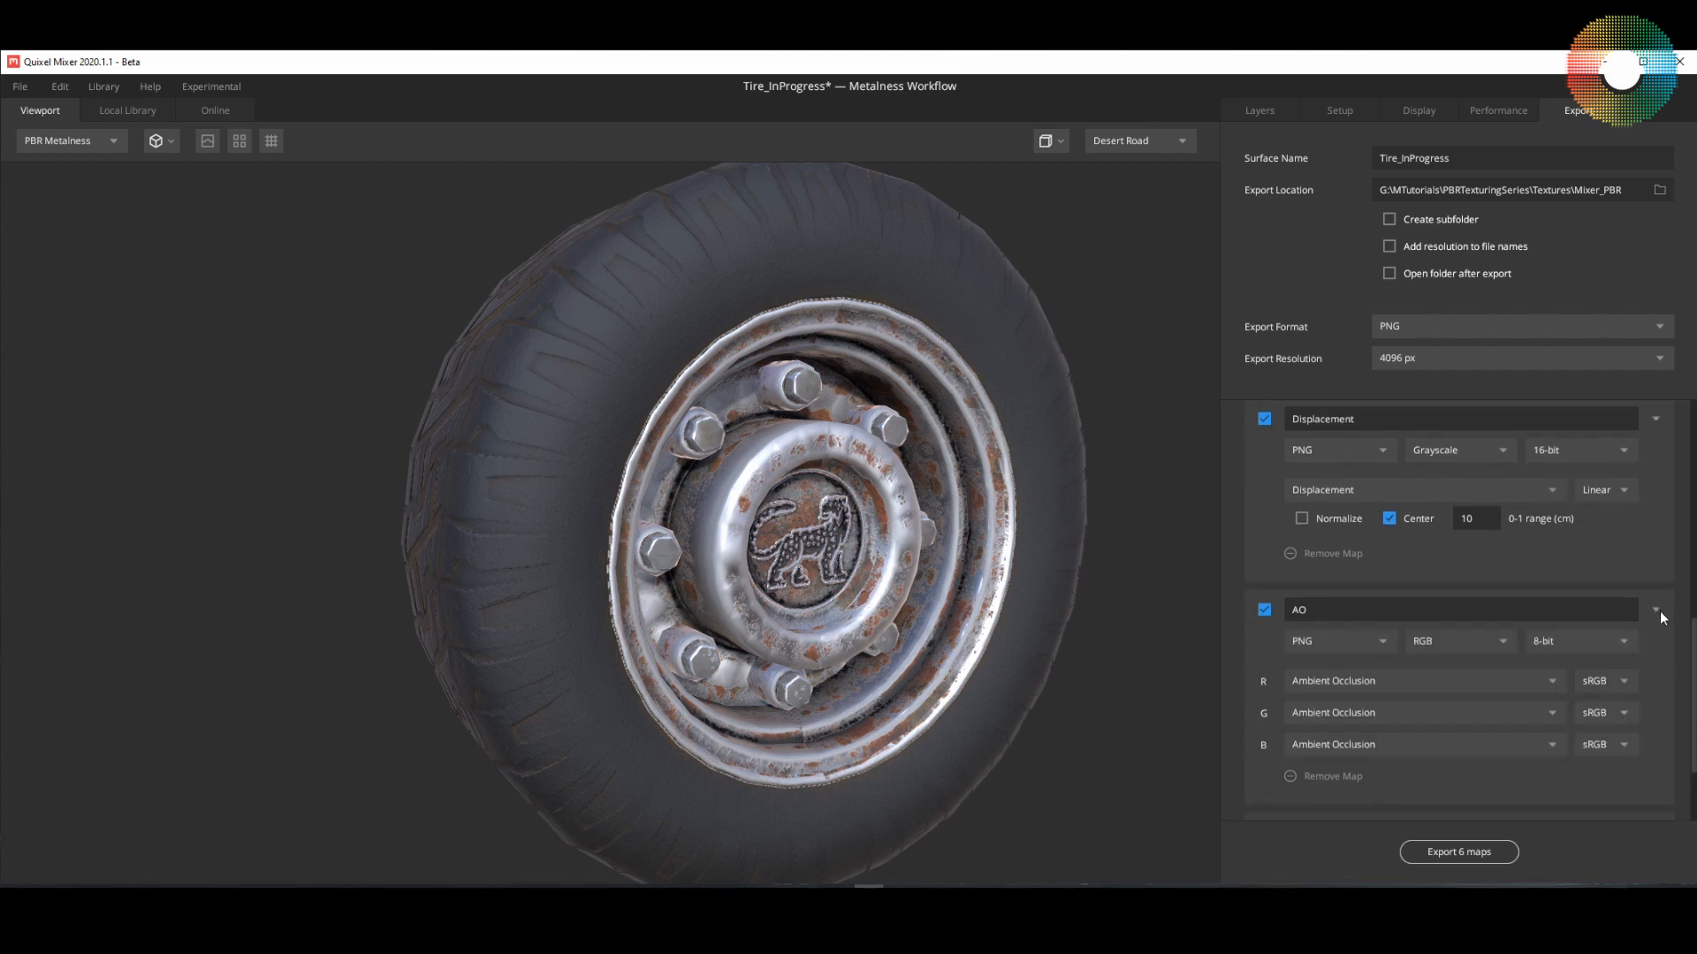
pyautogui.click(1498, 635)
pyautogui.click(1458, 665)
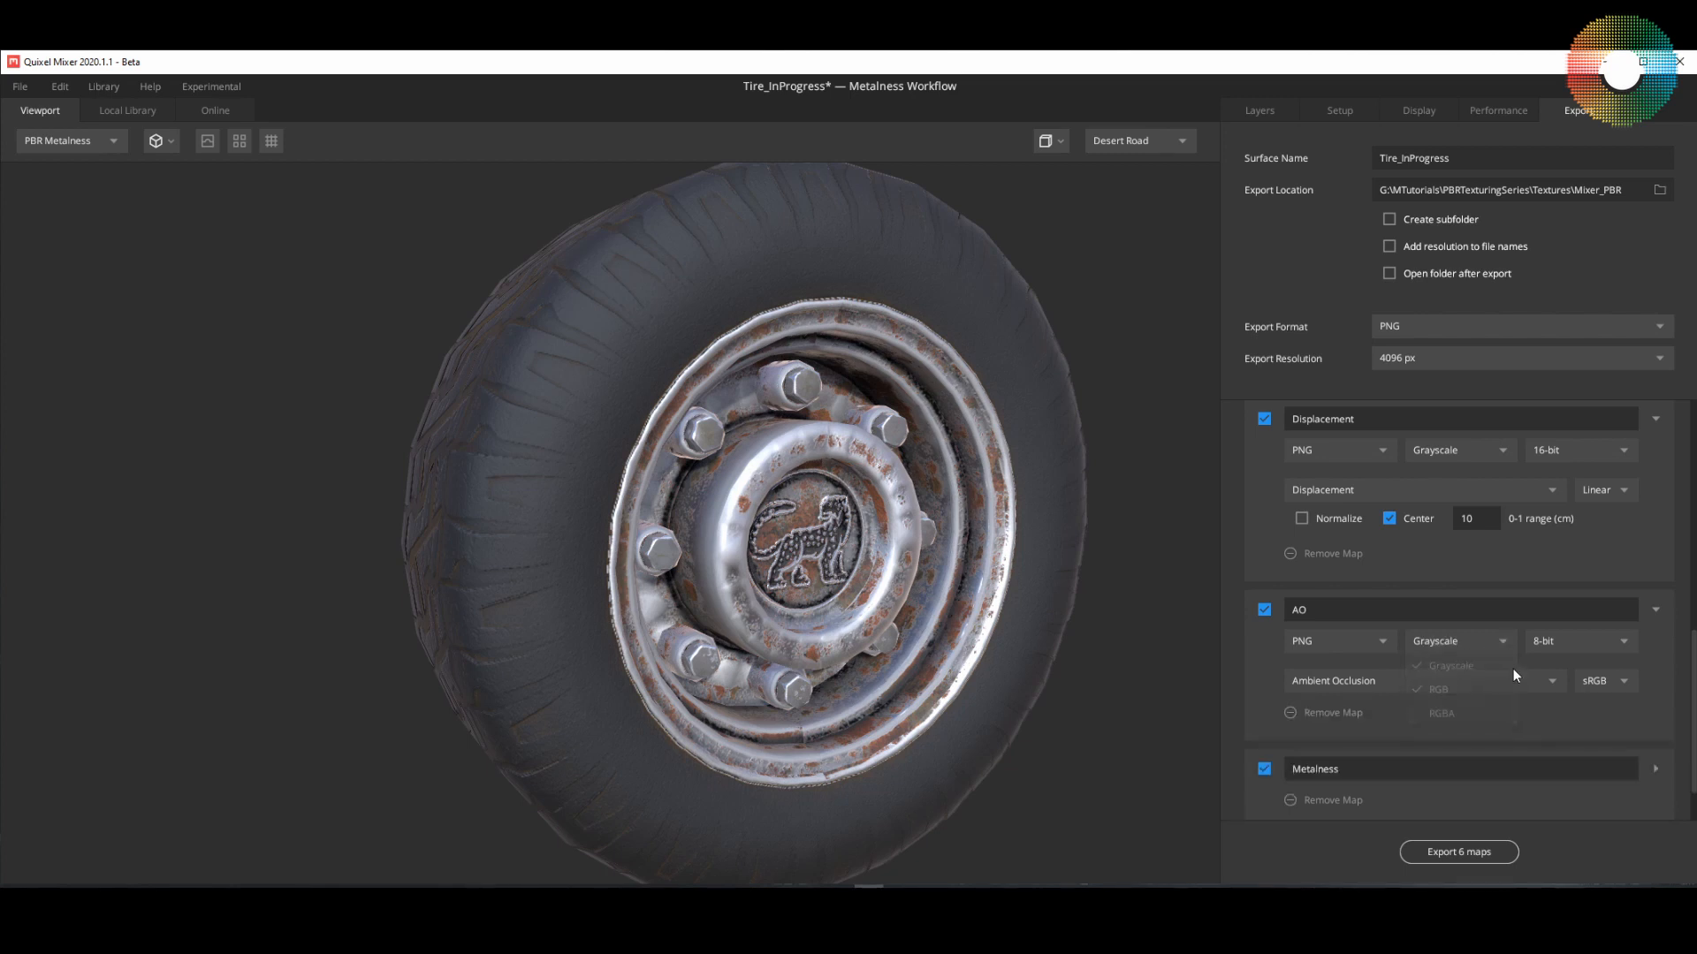
pyautogui.click(1587, 644)
pyautogui.click(1575, 688)
pyautogui.scroll(-1, 1692, 698)
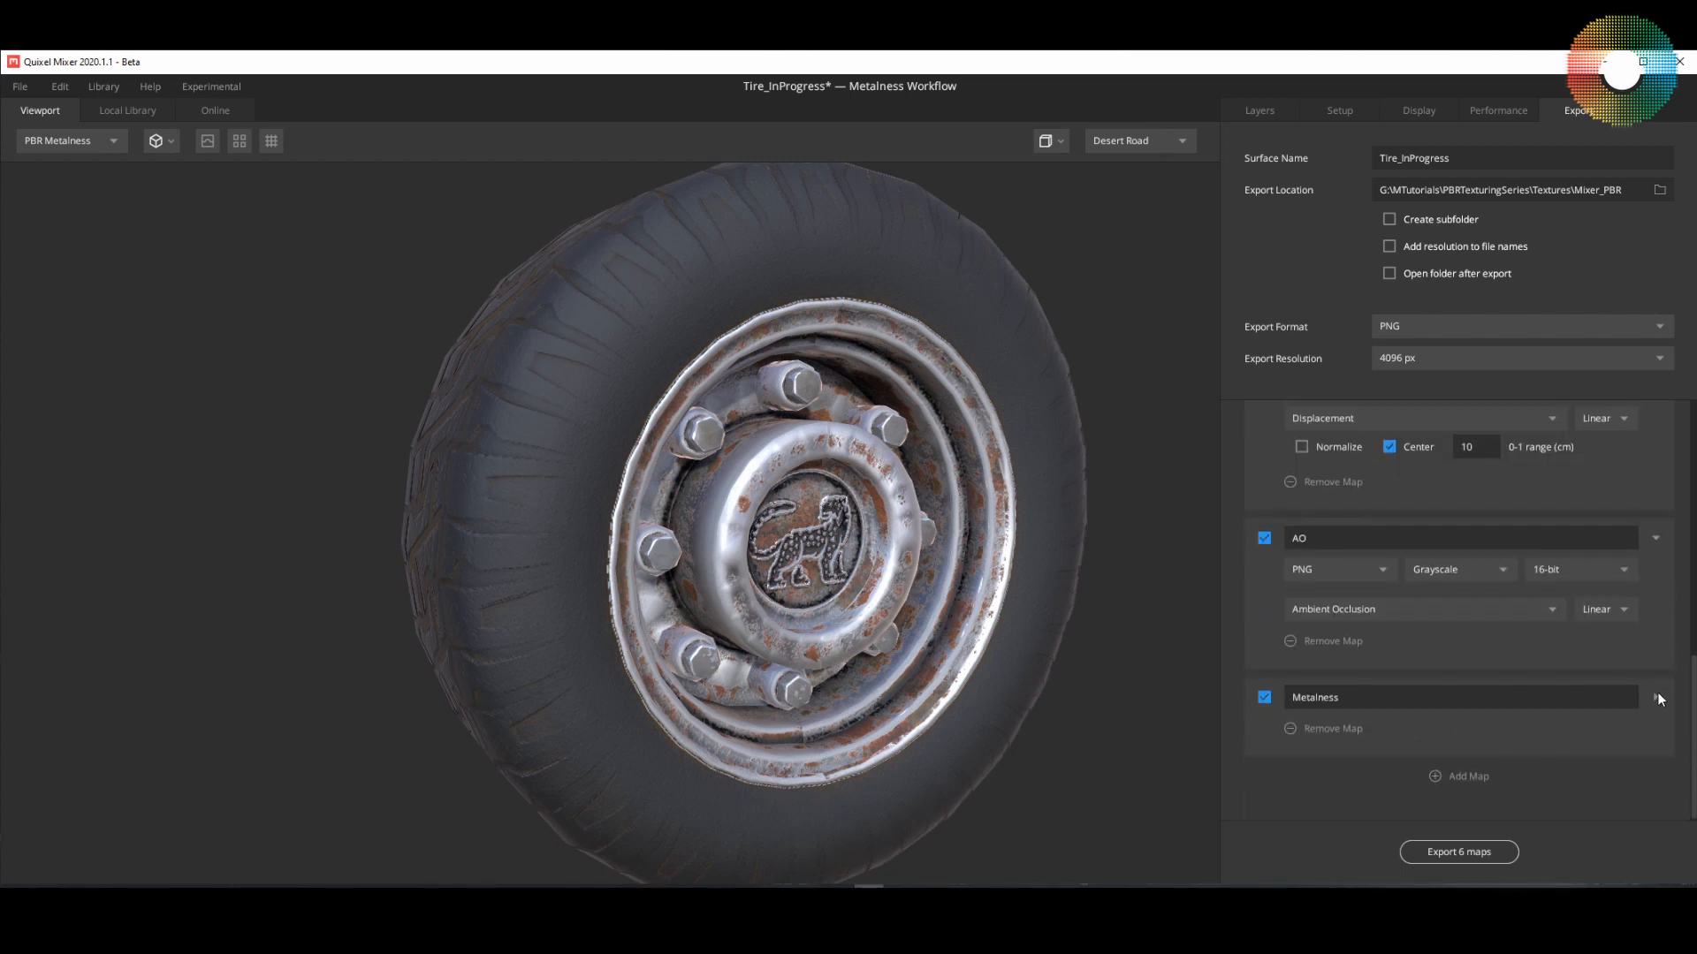
# Step: Set the Metalness map to export as Grayscale 16-bit
pyautogui.click(1657, 697)
pyautogui.click(1470, 728)
pyautogui.click(1477, 750)
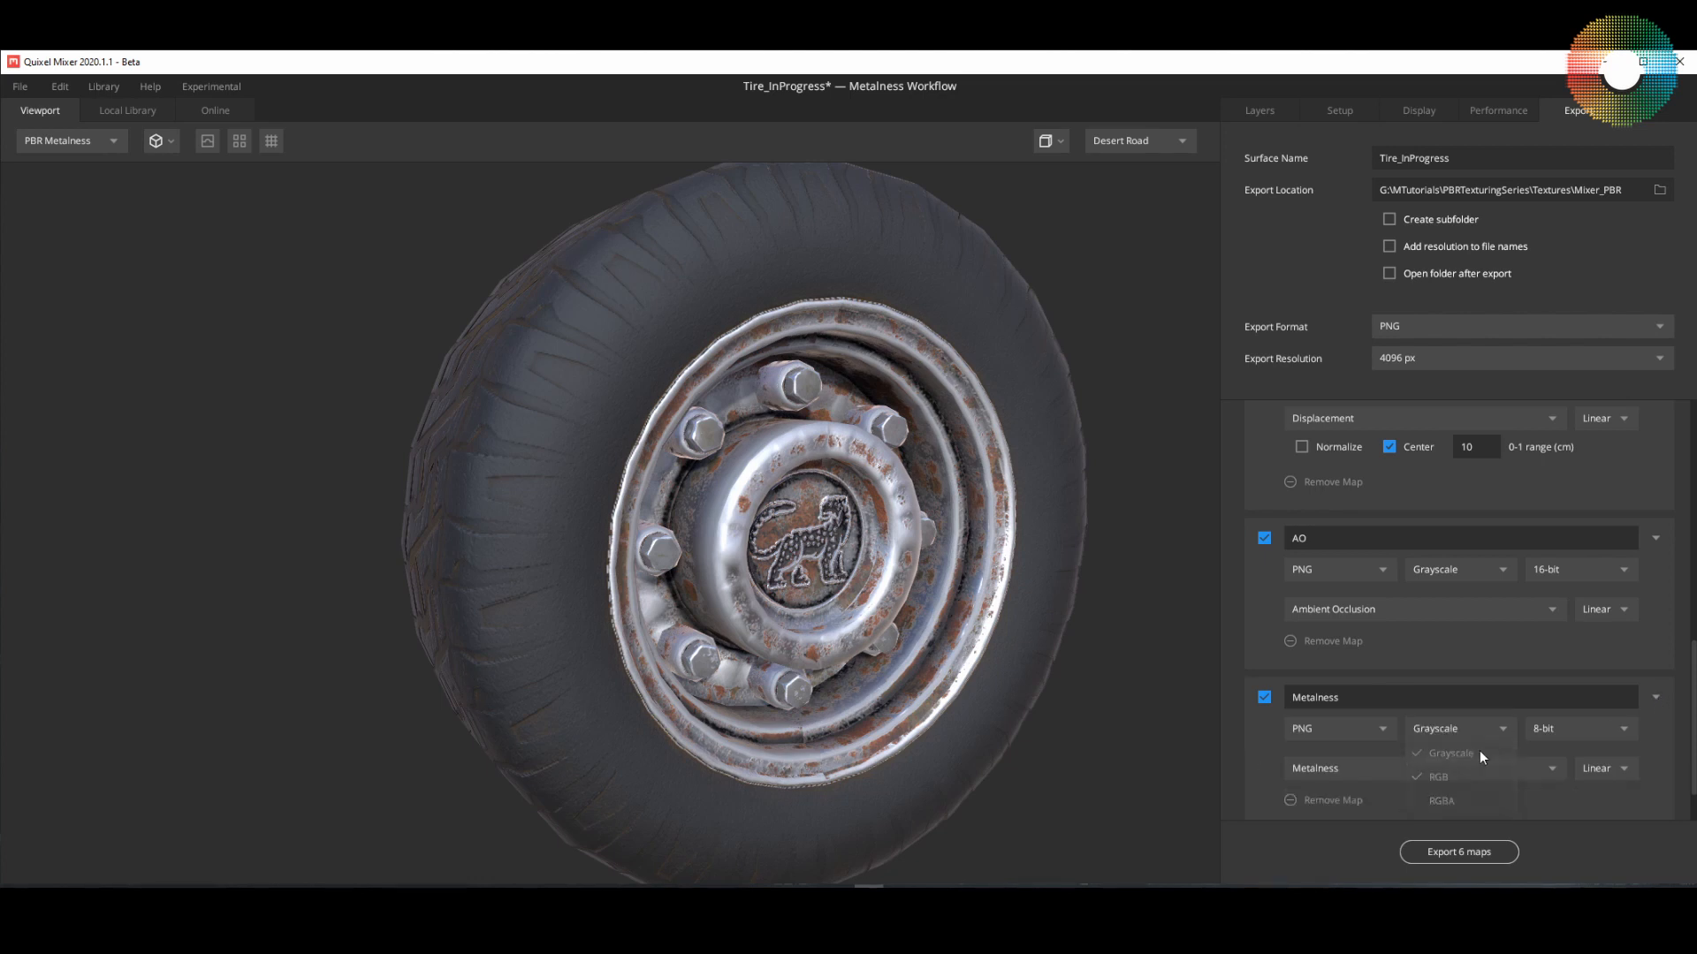
pyautogui.click(1591, 726)
pyautogui.click(1571, 771)
# Step: Save the tire mix and export all the enabled texture maps
pyautogui.moveTo(1694, 781); pyautogui.dragTo(1694, 810)
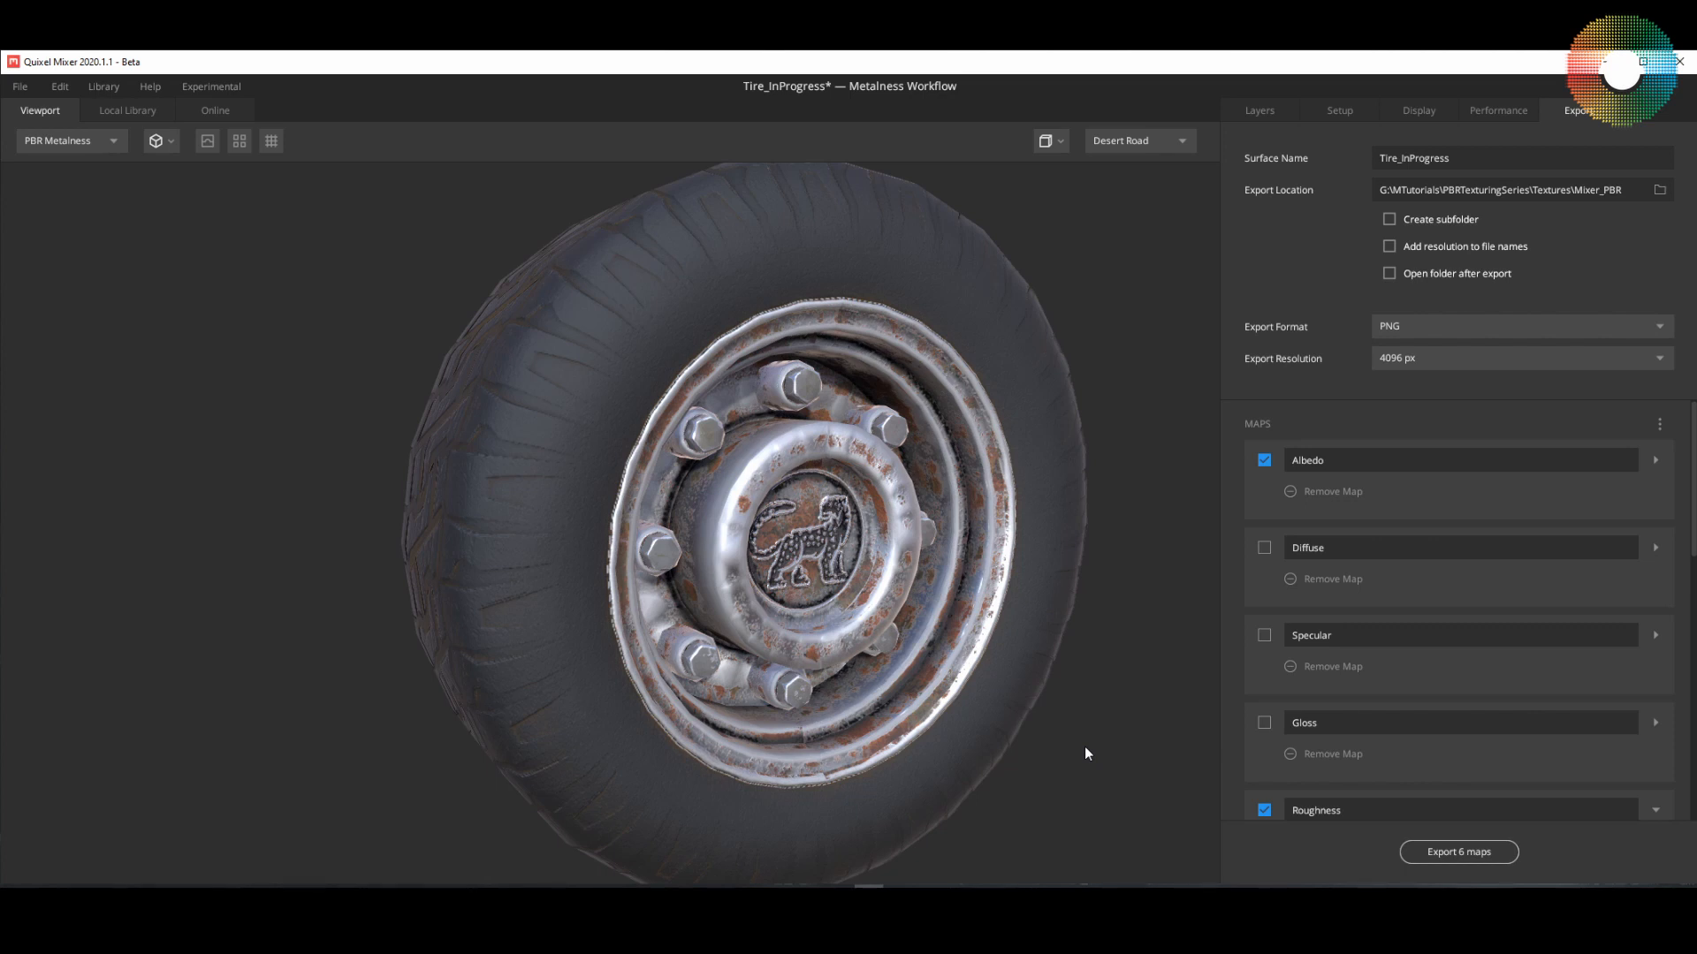
pyautogui.hotkey('ctrl', 's')
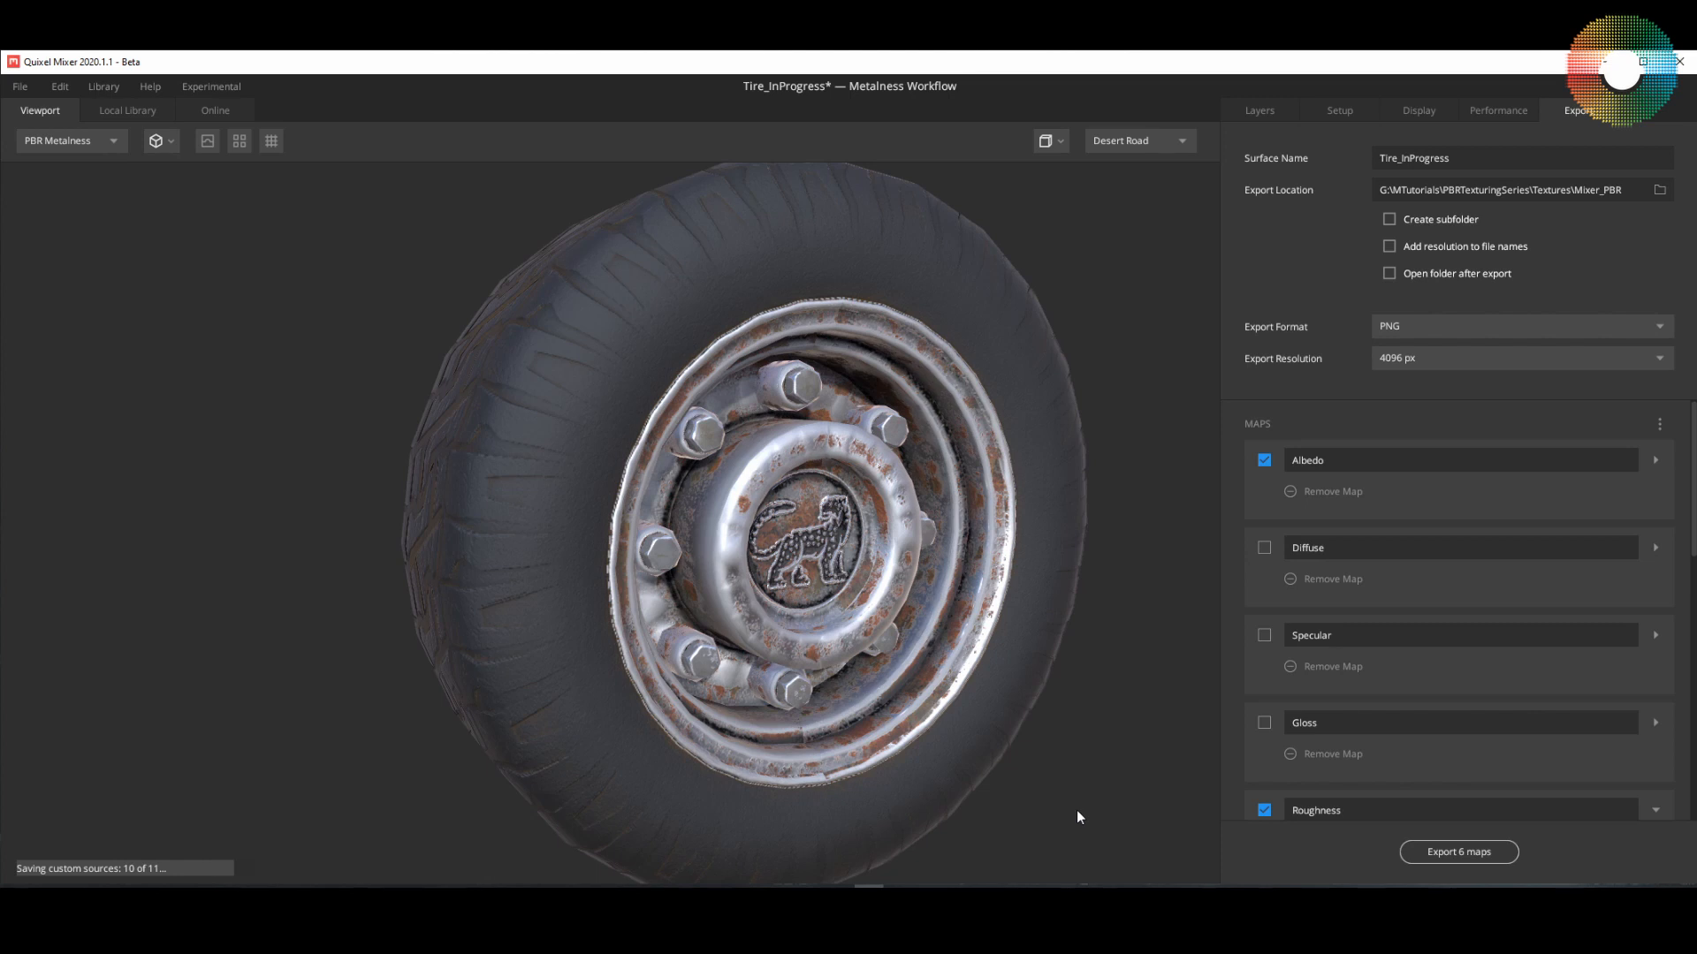
pyautogui.click(1447, 859)
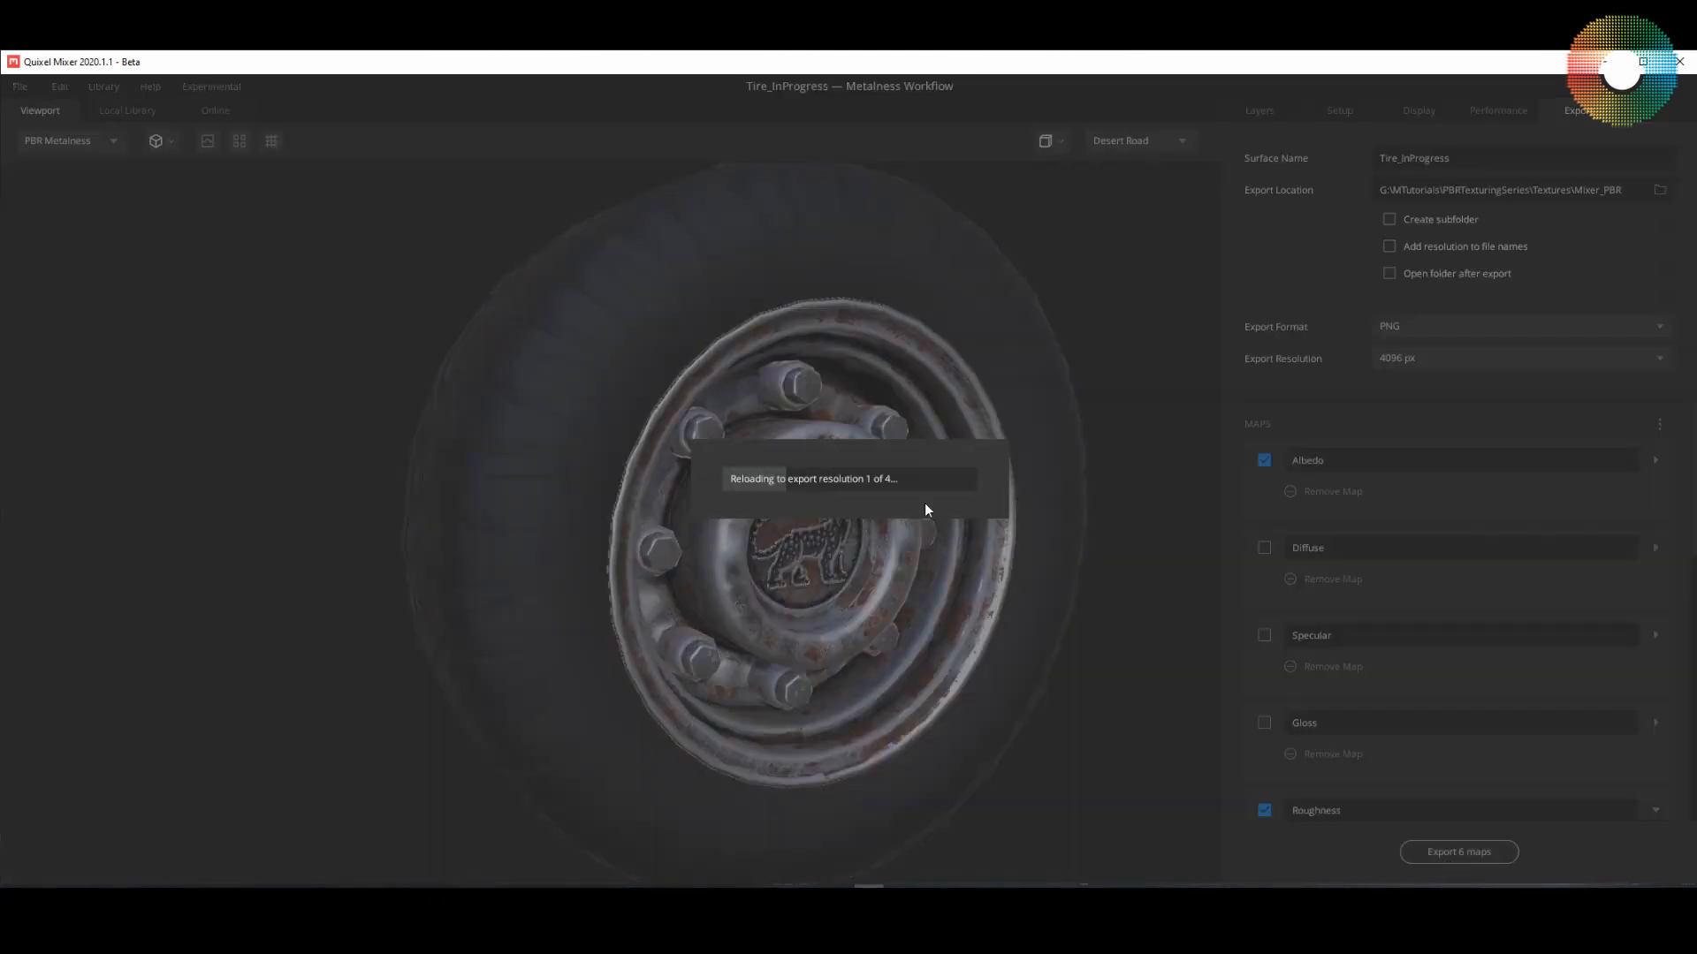
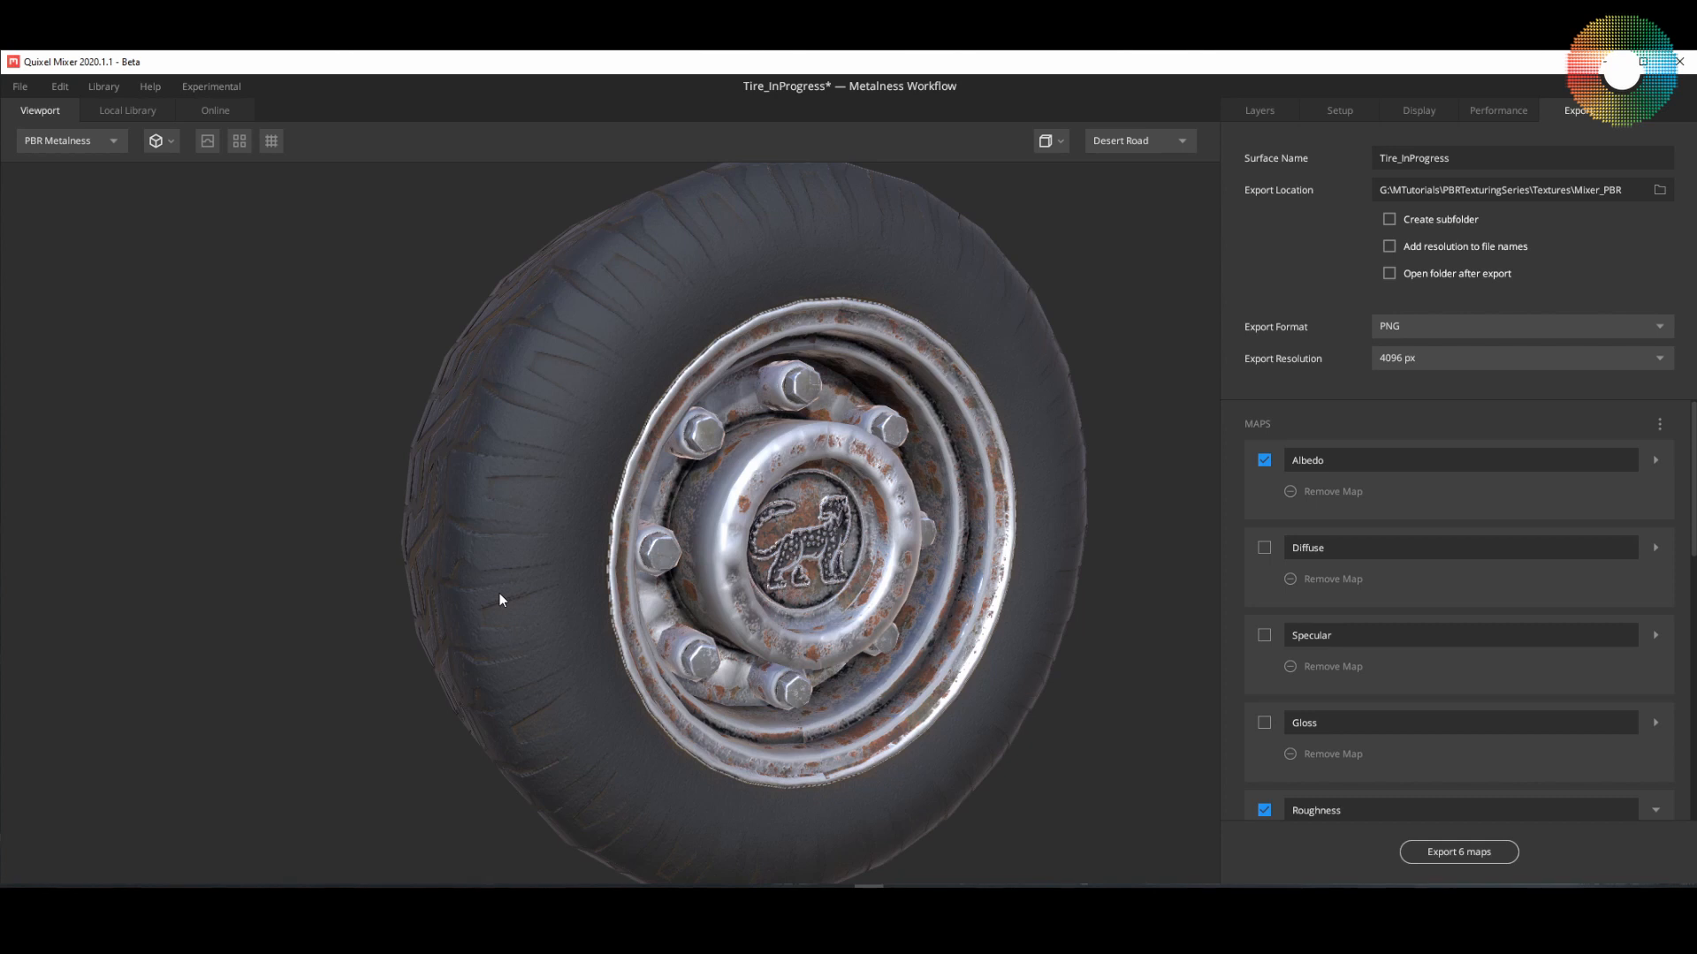
# Step: Open the exported Albedo map from the Mixer_PBR folder and review the tire textures through to the Roughness map
pyautogui.click(132, 898)
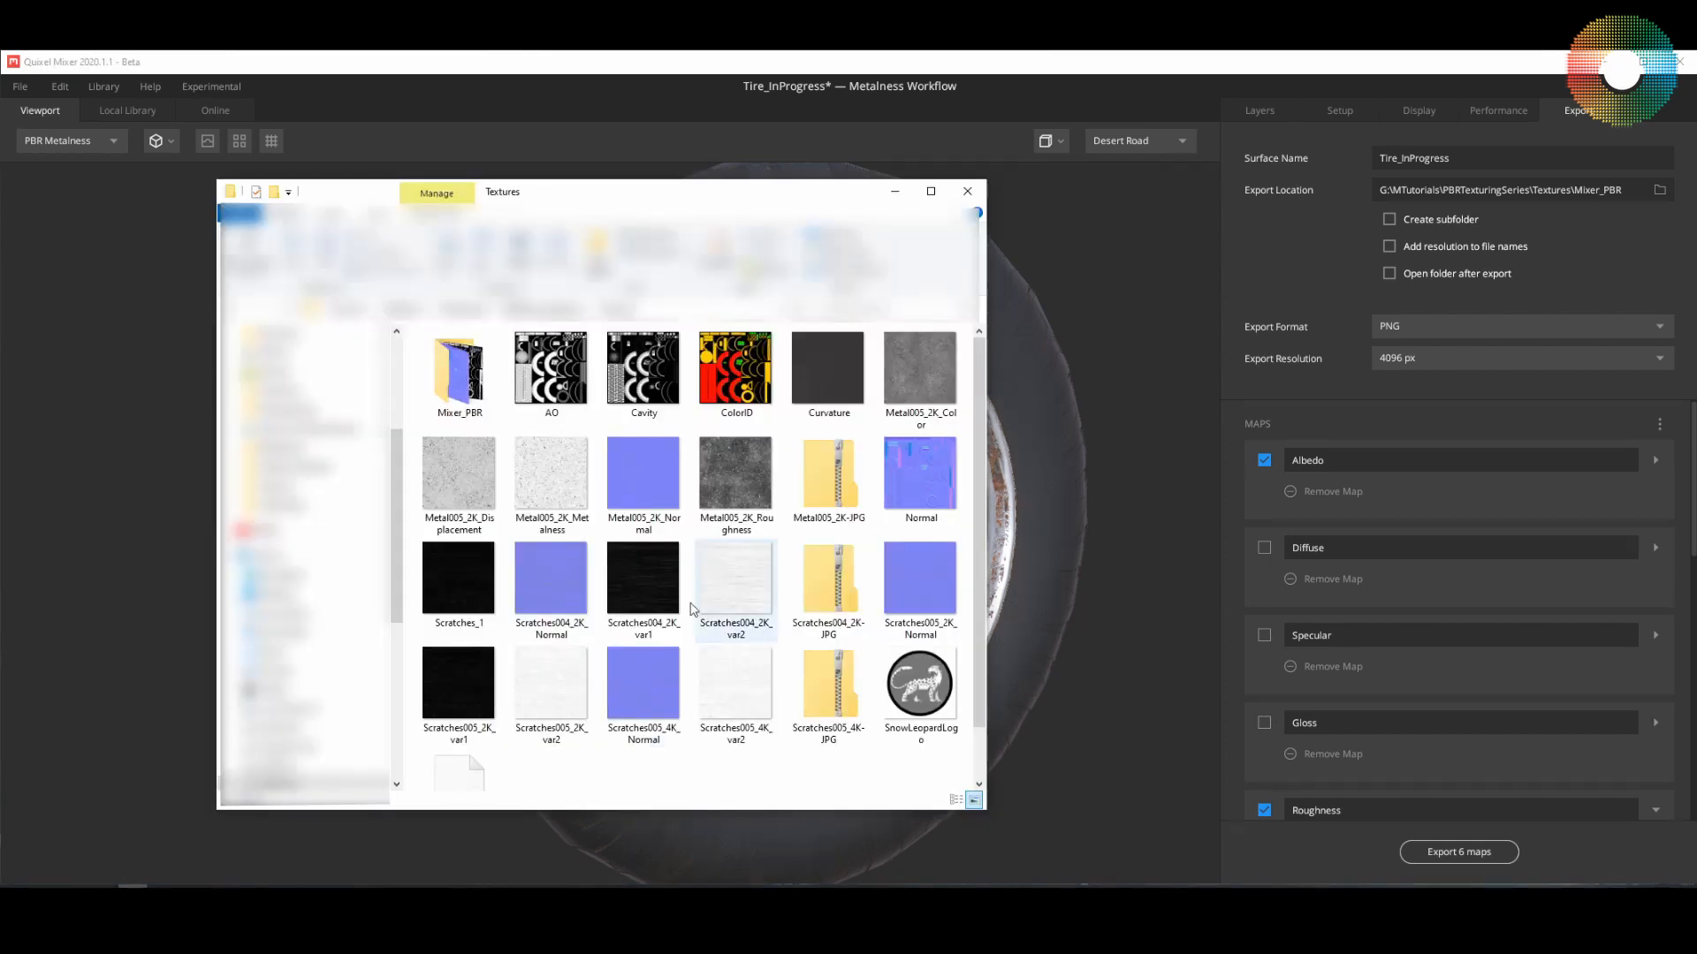
pyautogui.doubleClick(458, 371)
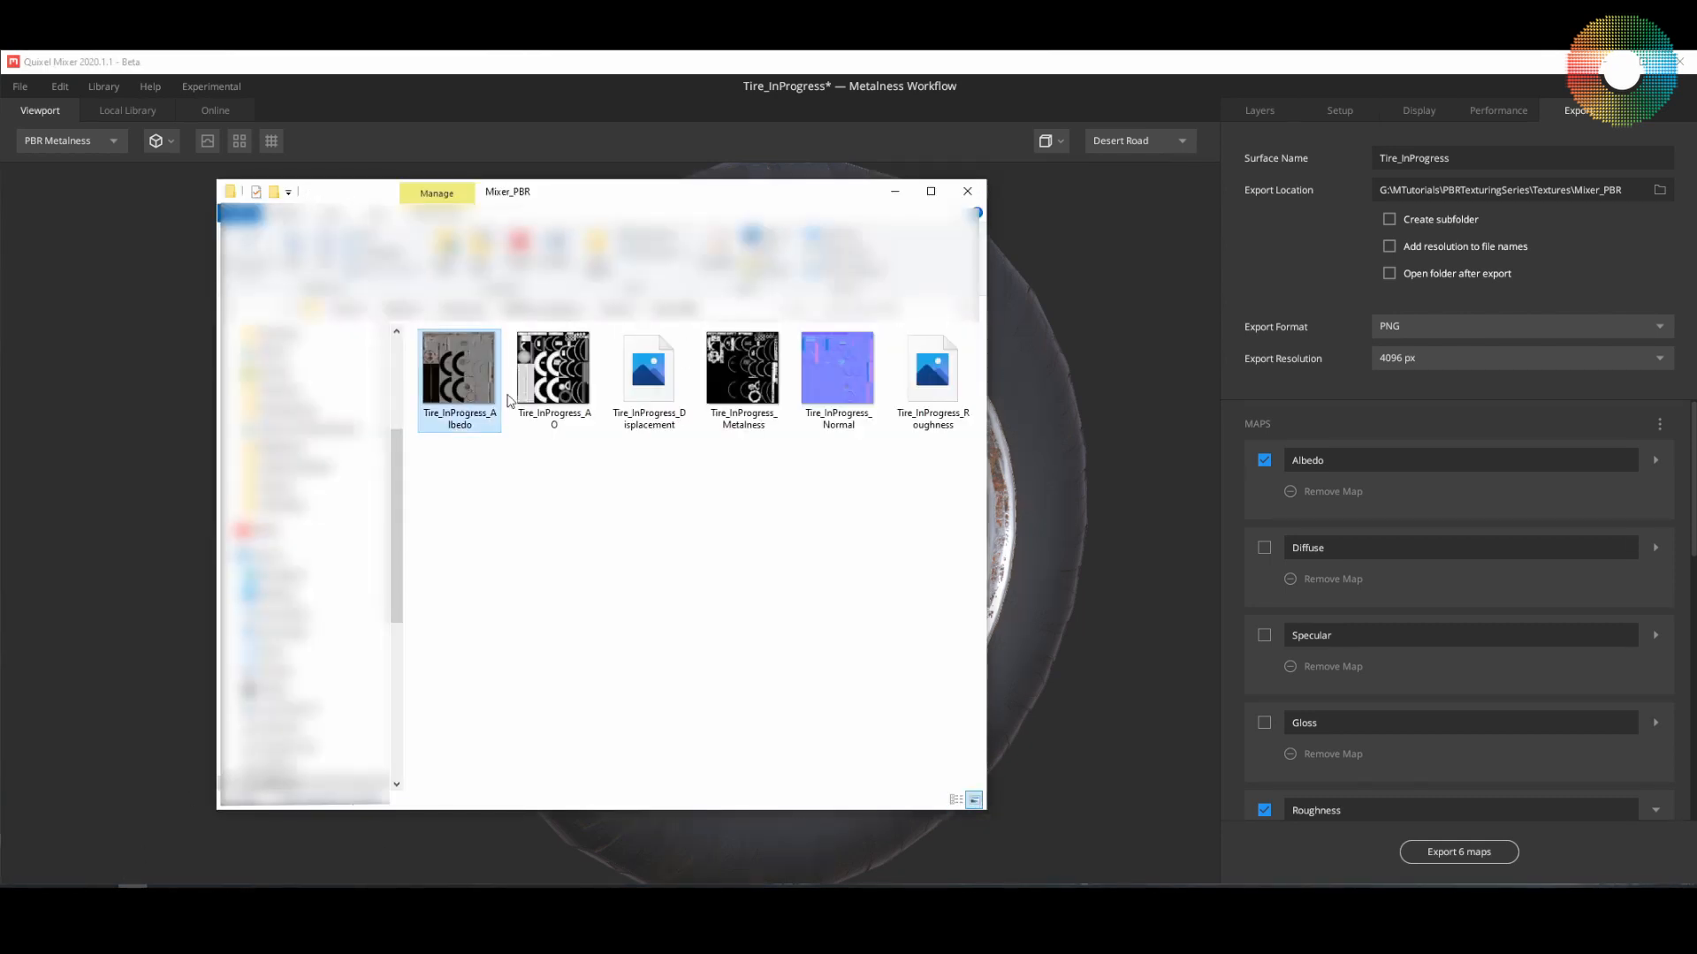
pyautogui.doubleClick(481, 391)
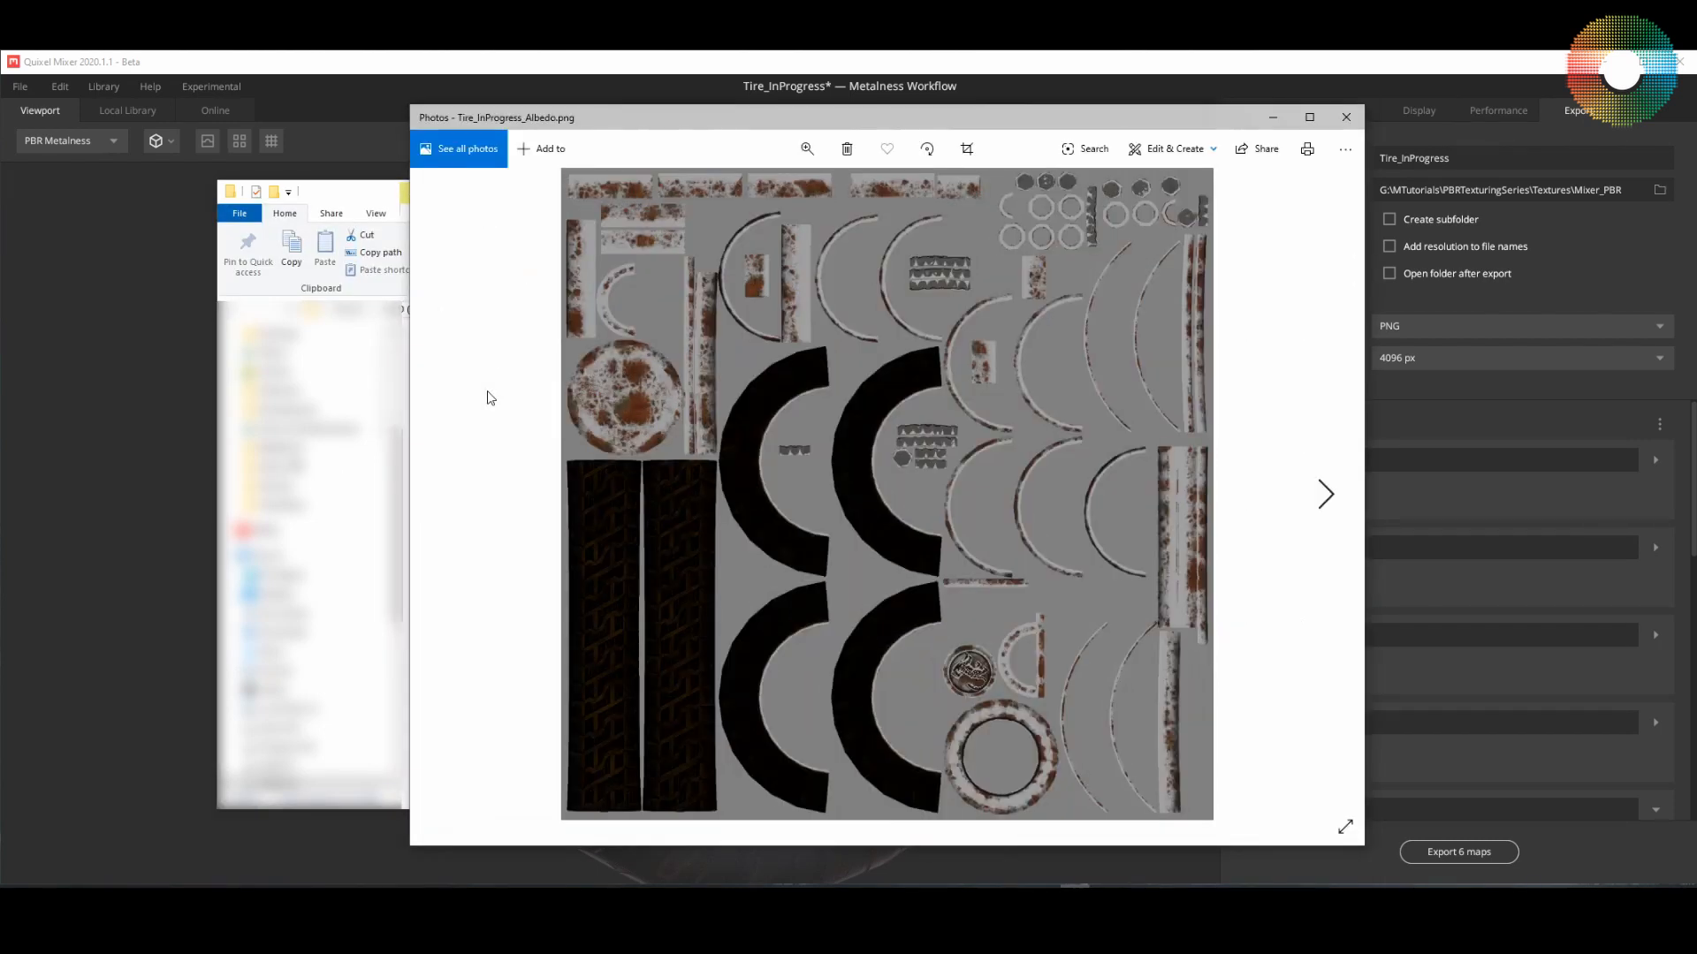
pyautogui.press('Right')
pyautogui.press('Right')
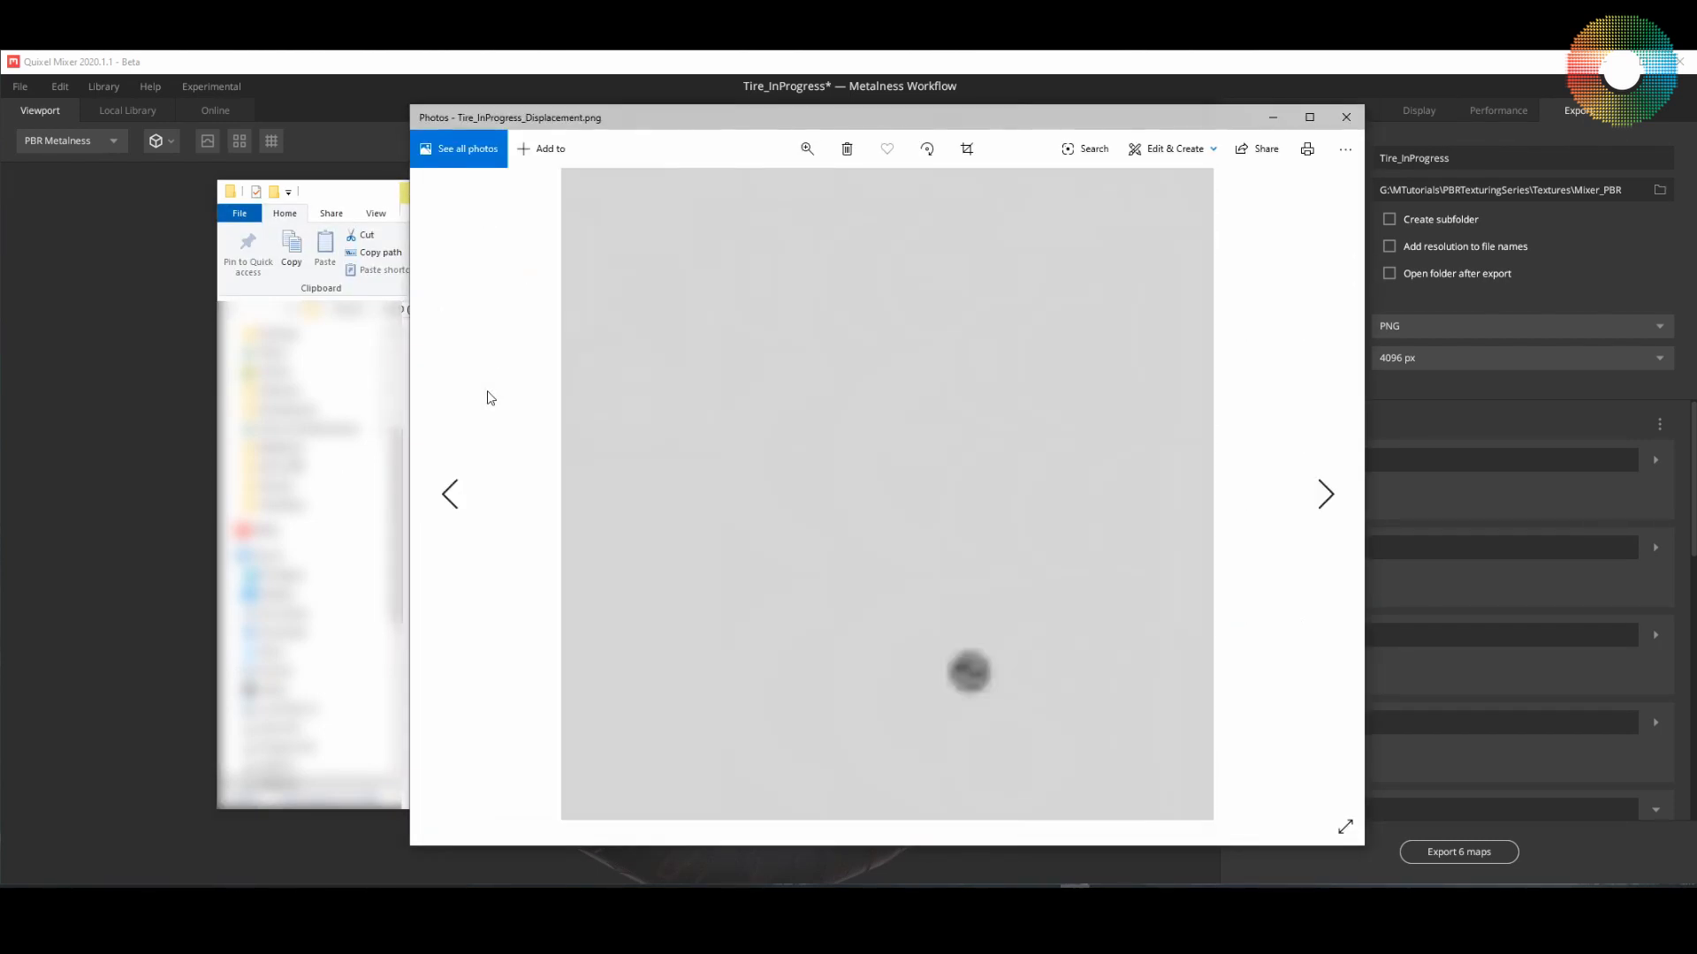
pyautogui.press('Right')
pyautogui.press('Right')
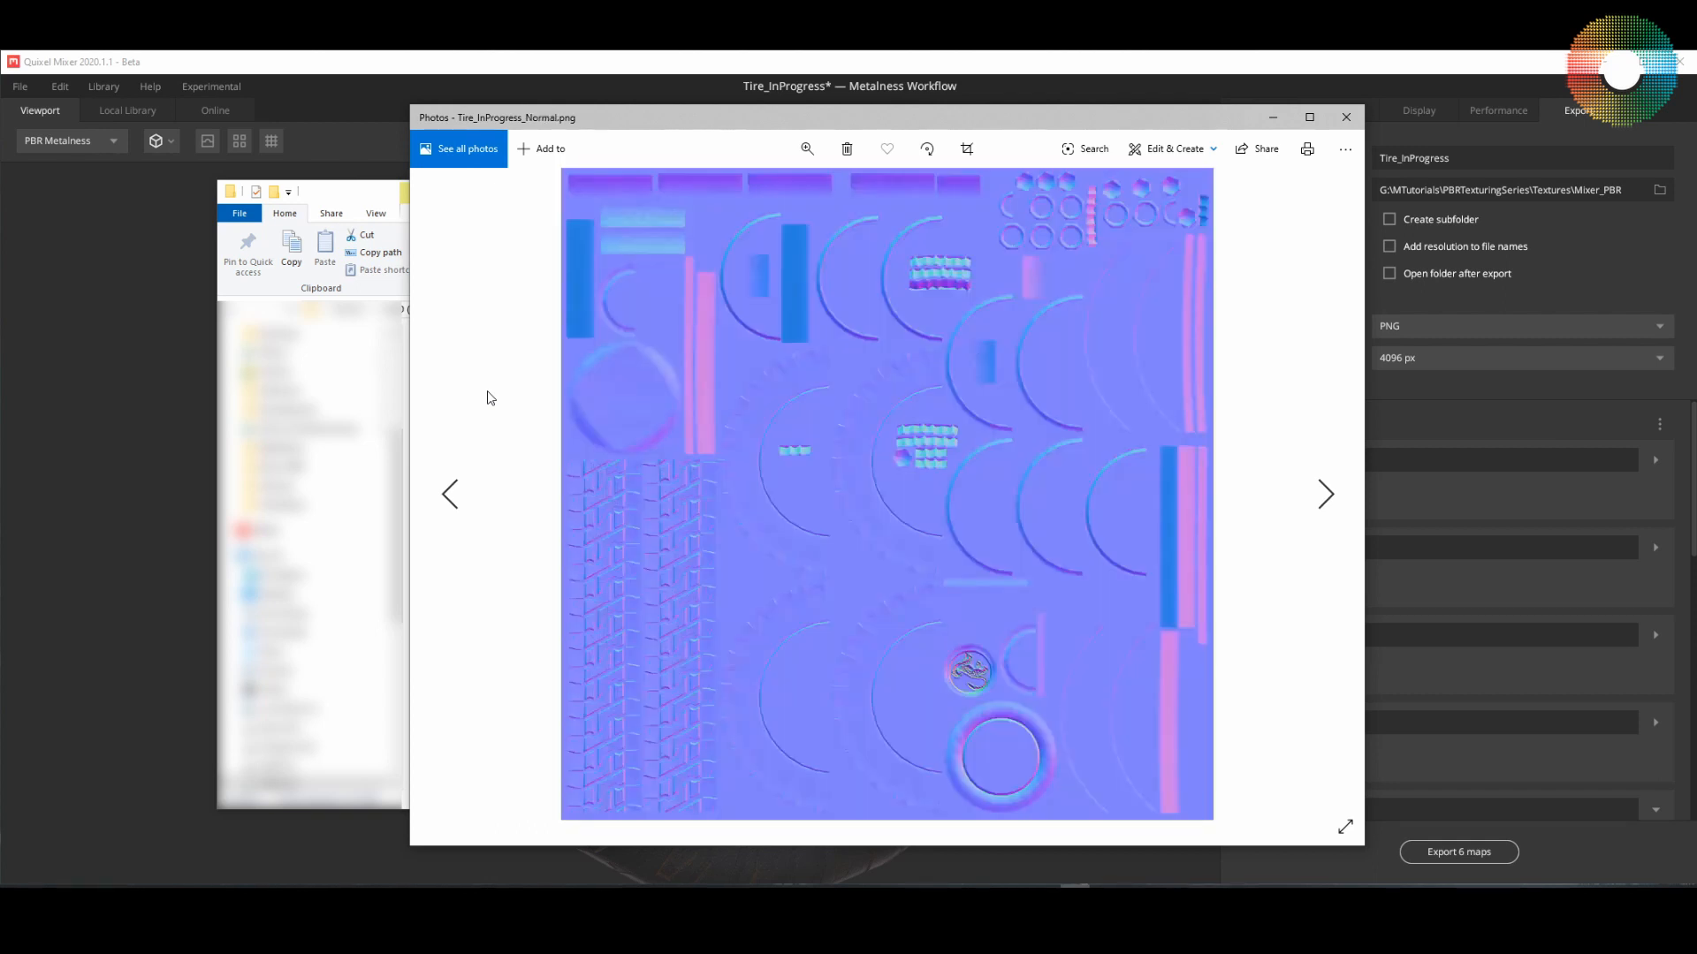
pyautogui.press('Right')
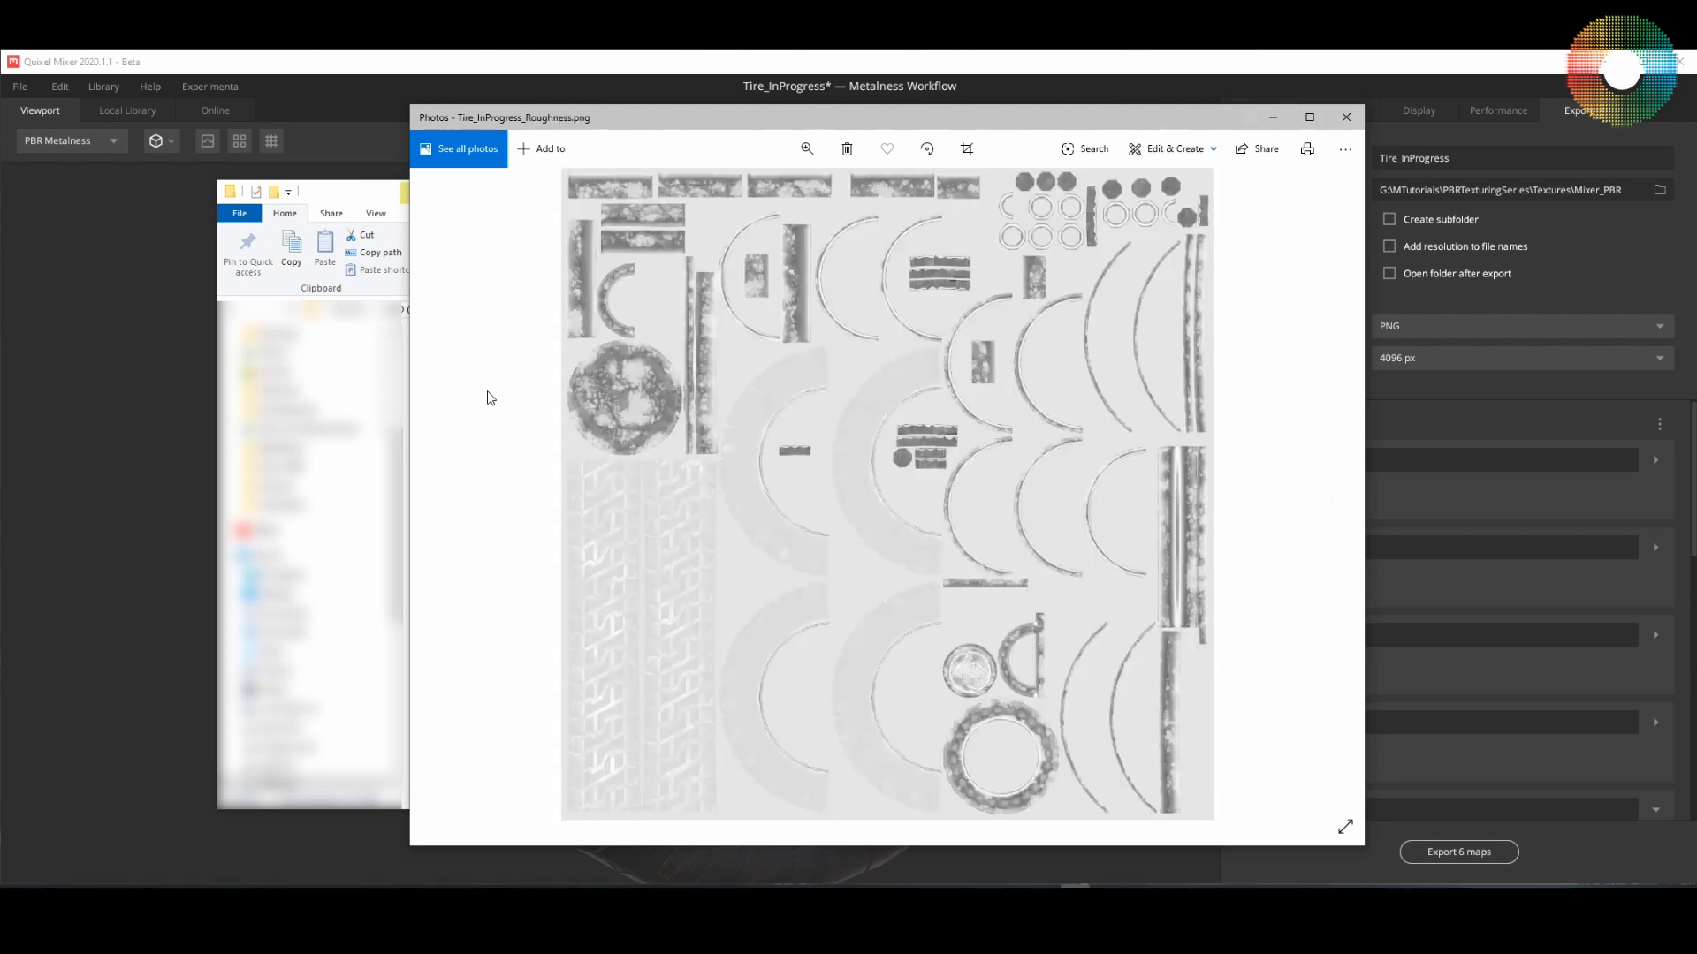
pyautogui.click(1346, 117)
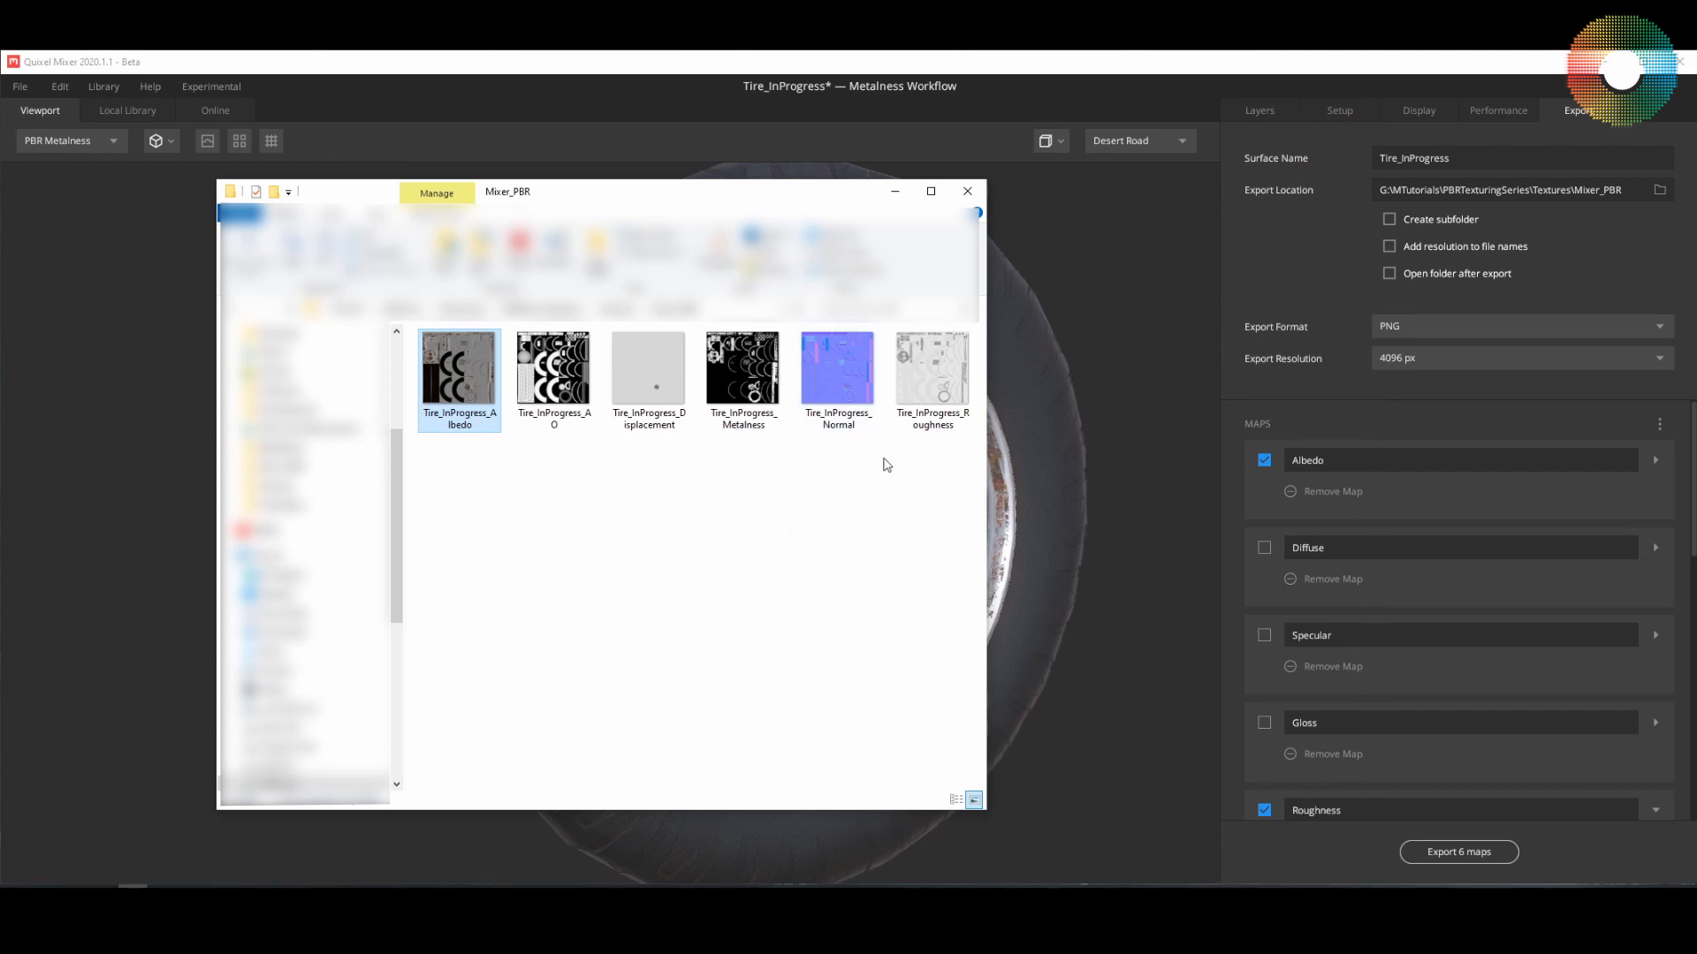
# Step: Switch to Blender, select the Tire_Lo object and show its material in the Shading workspace
pyautogui.click(928, 899)
pyautogui.moveTo(507, 571); pyautogui.dragTo(493, 571, button='middle')
pyautogui.click(542, 346)
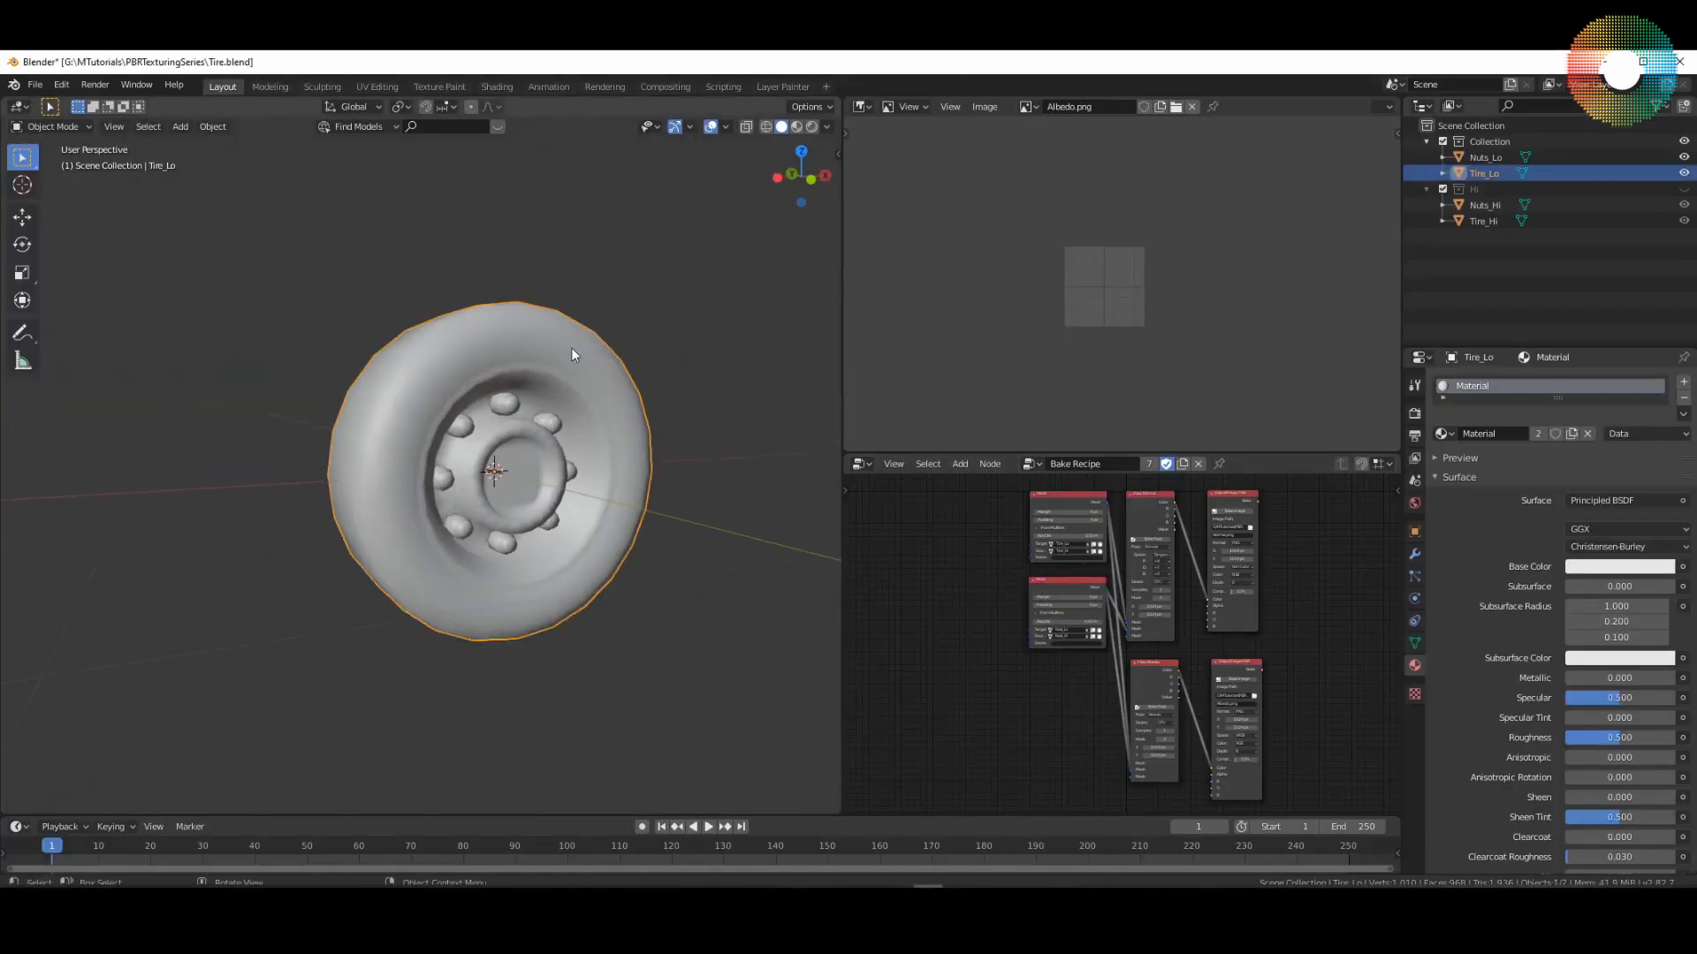
pyautogui.click(1493, 157)
pyautogui.click(1492, 174)
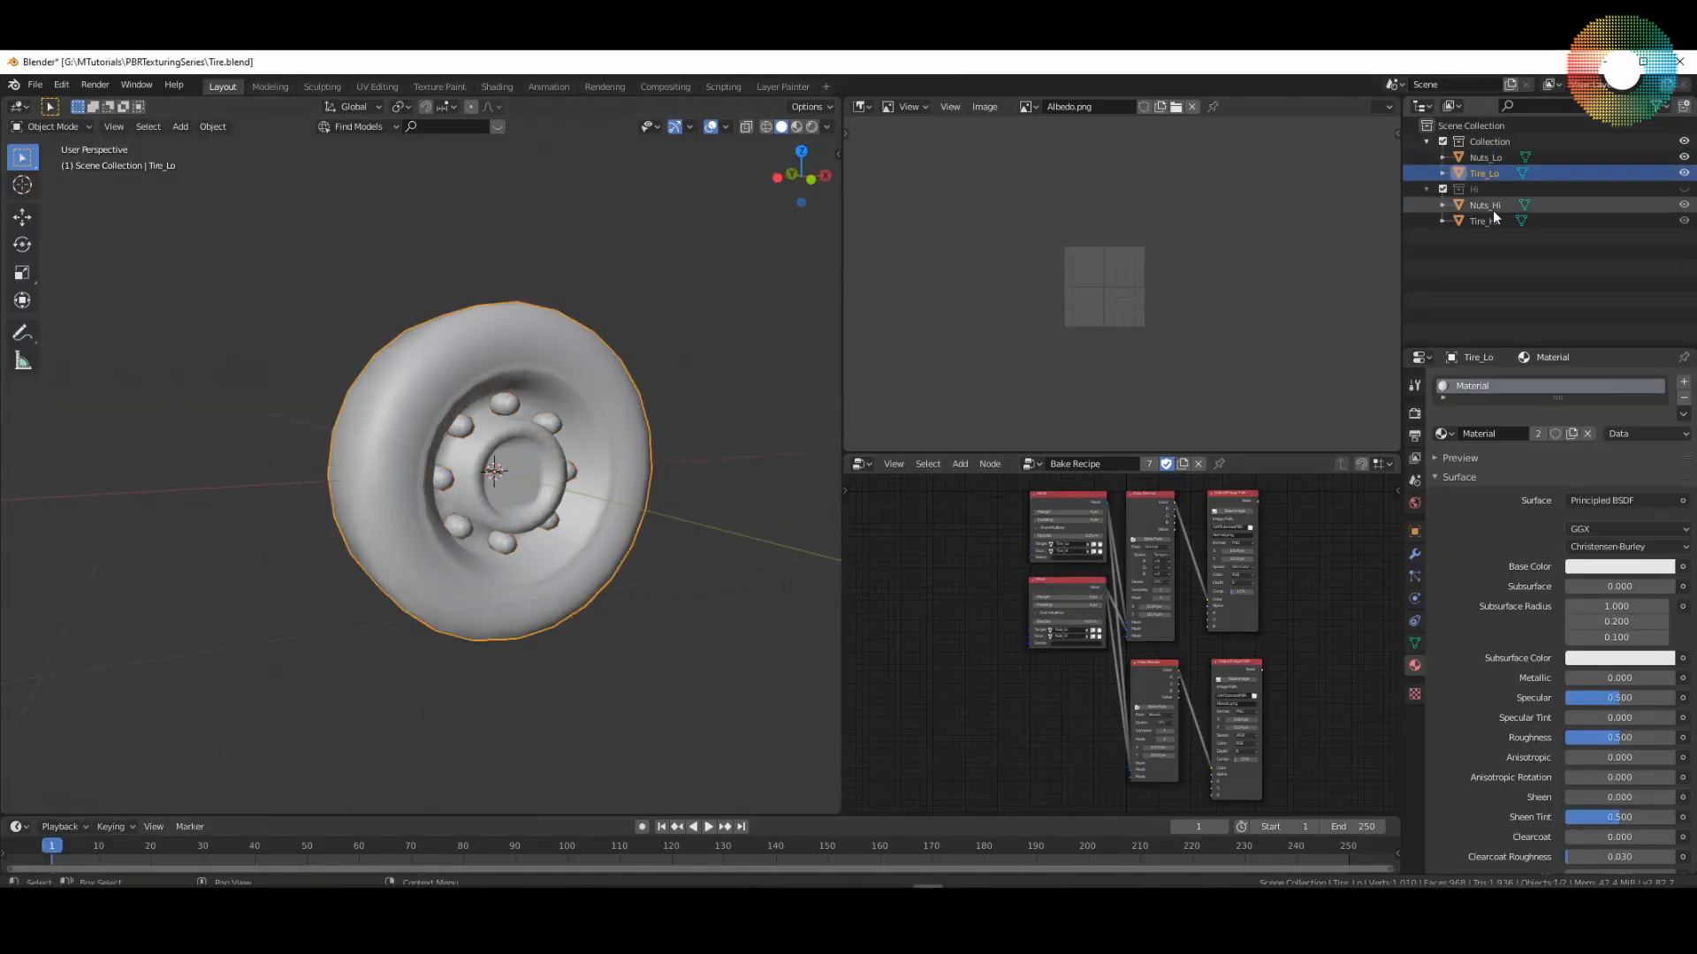
pyautogui.click(1478, 160)
pyautogui.click(570, 415)
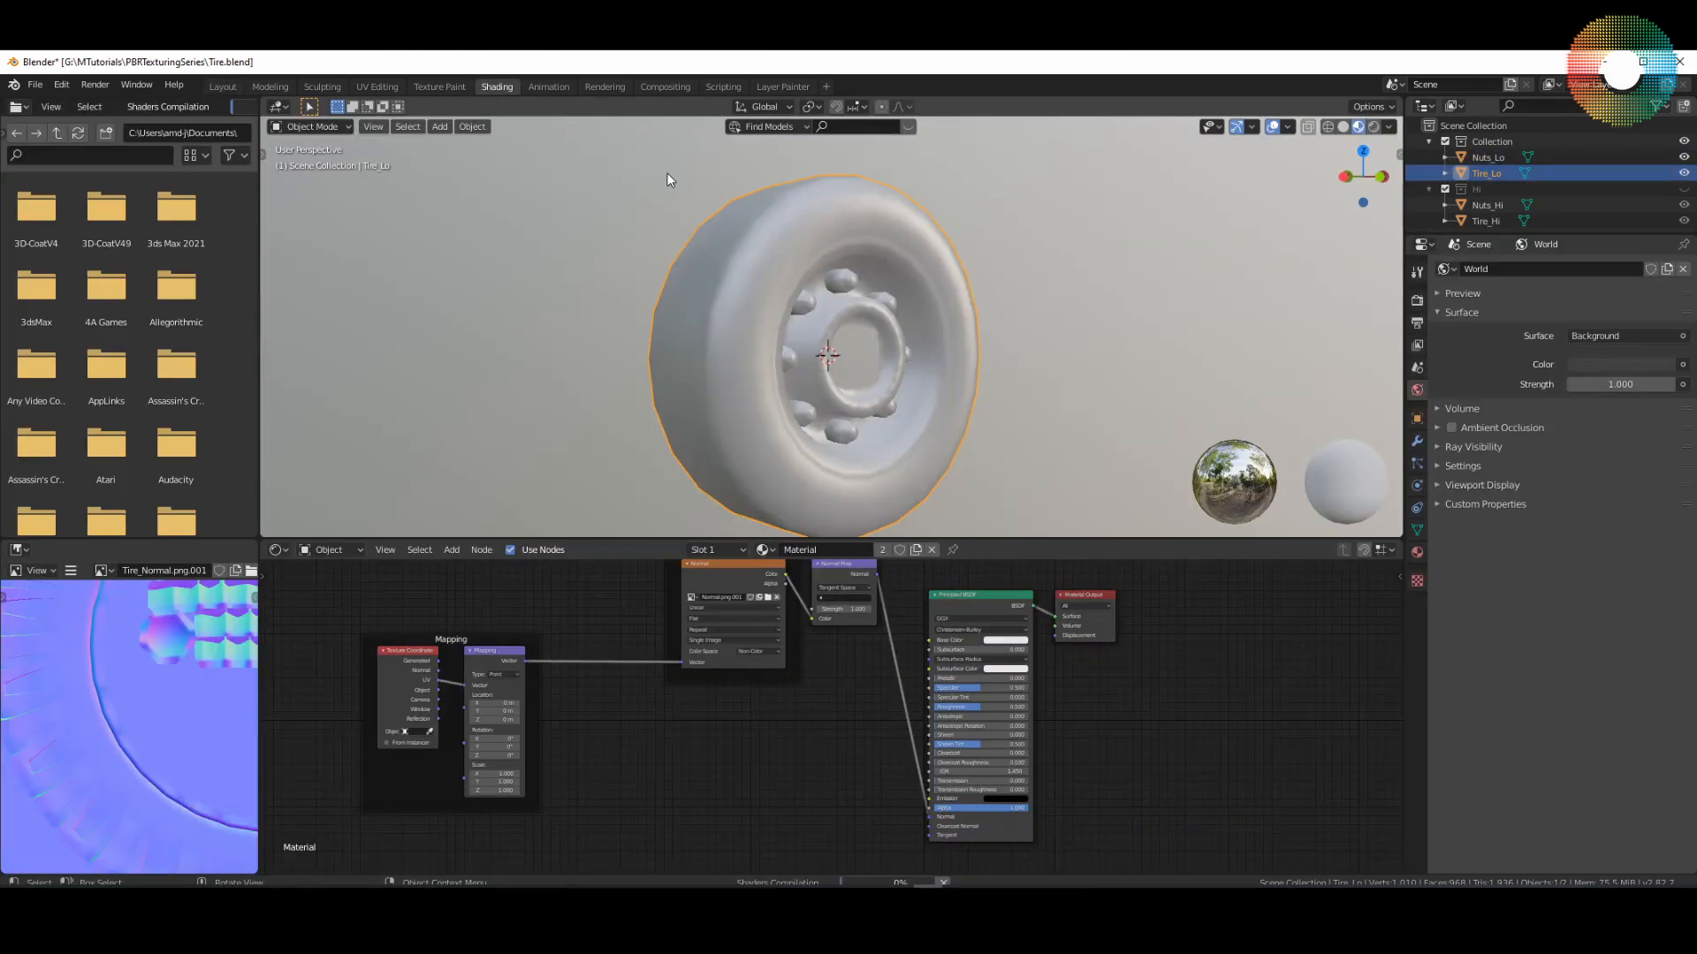
pyautogui.moveTo(964, 363); pyautogui.dragTo(931, 376, button='middle')
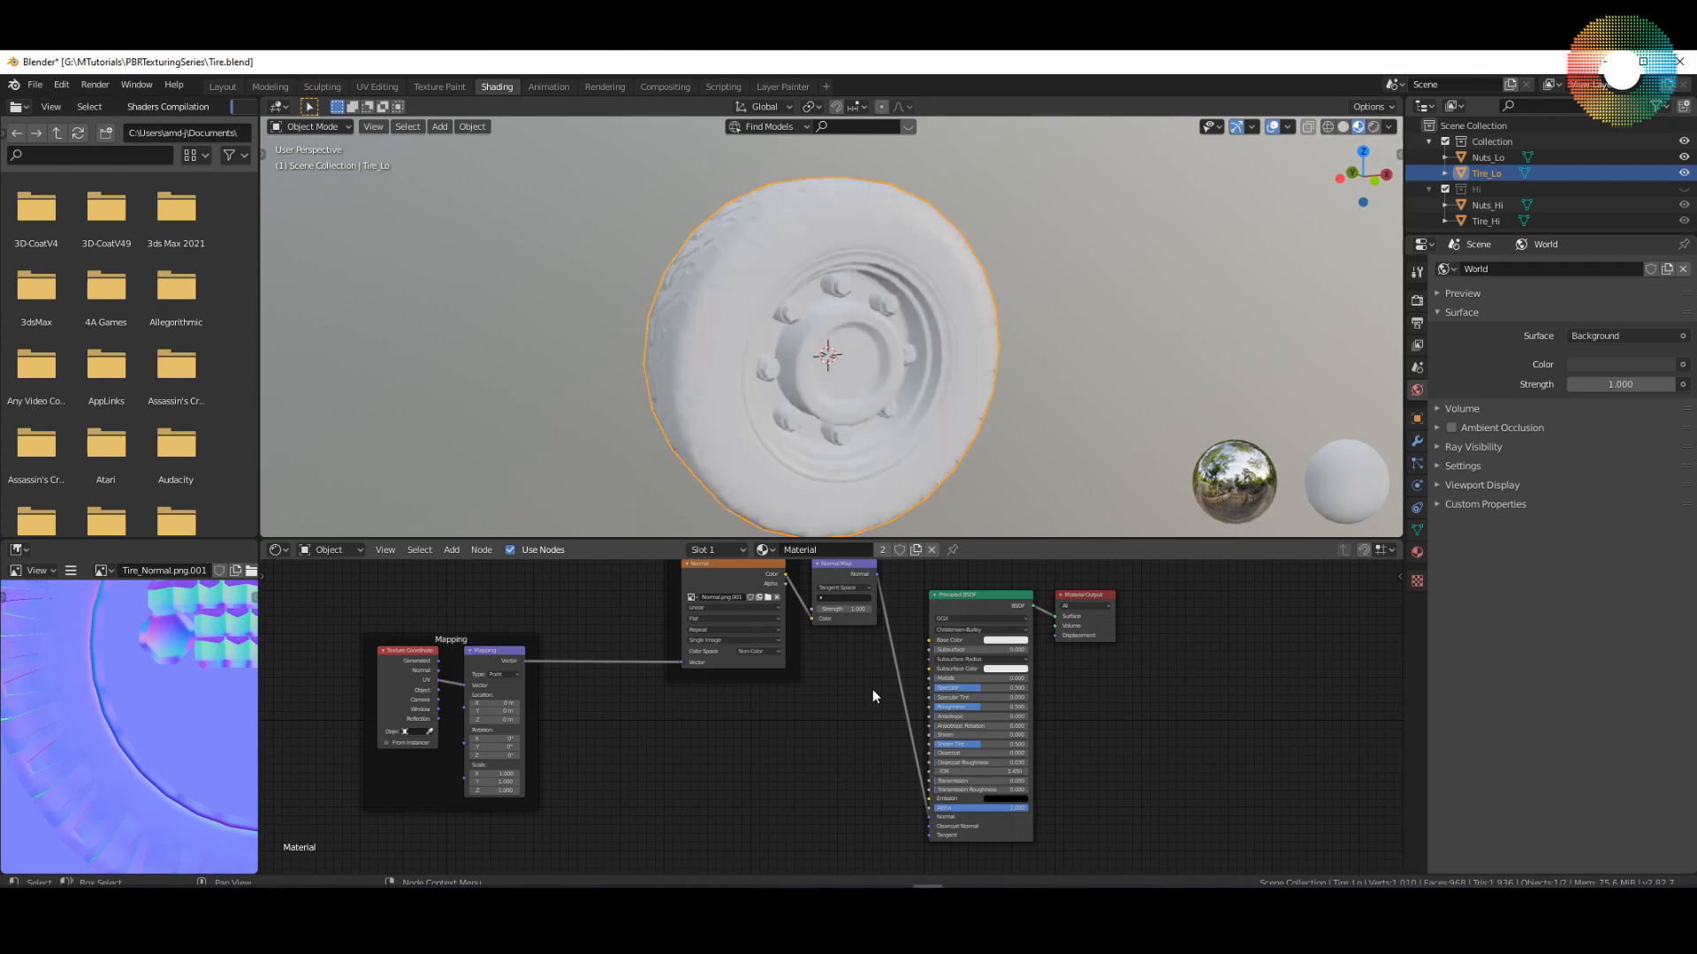
# Step: Delete the old mapping, normal texture and Normal Map nodes, and move the Material Output node farther from the Principled BSDF
pyautogui.scroll(-2, 873, 689)
pyautogui.scroll(-2, 846, 690)
pyautogui.moveTo(574, 609); pyautogui.dragTo(873, 776)
pyautogui.press('x')
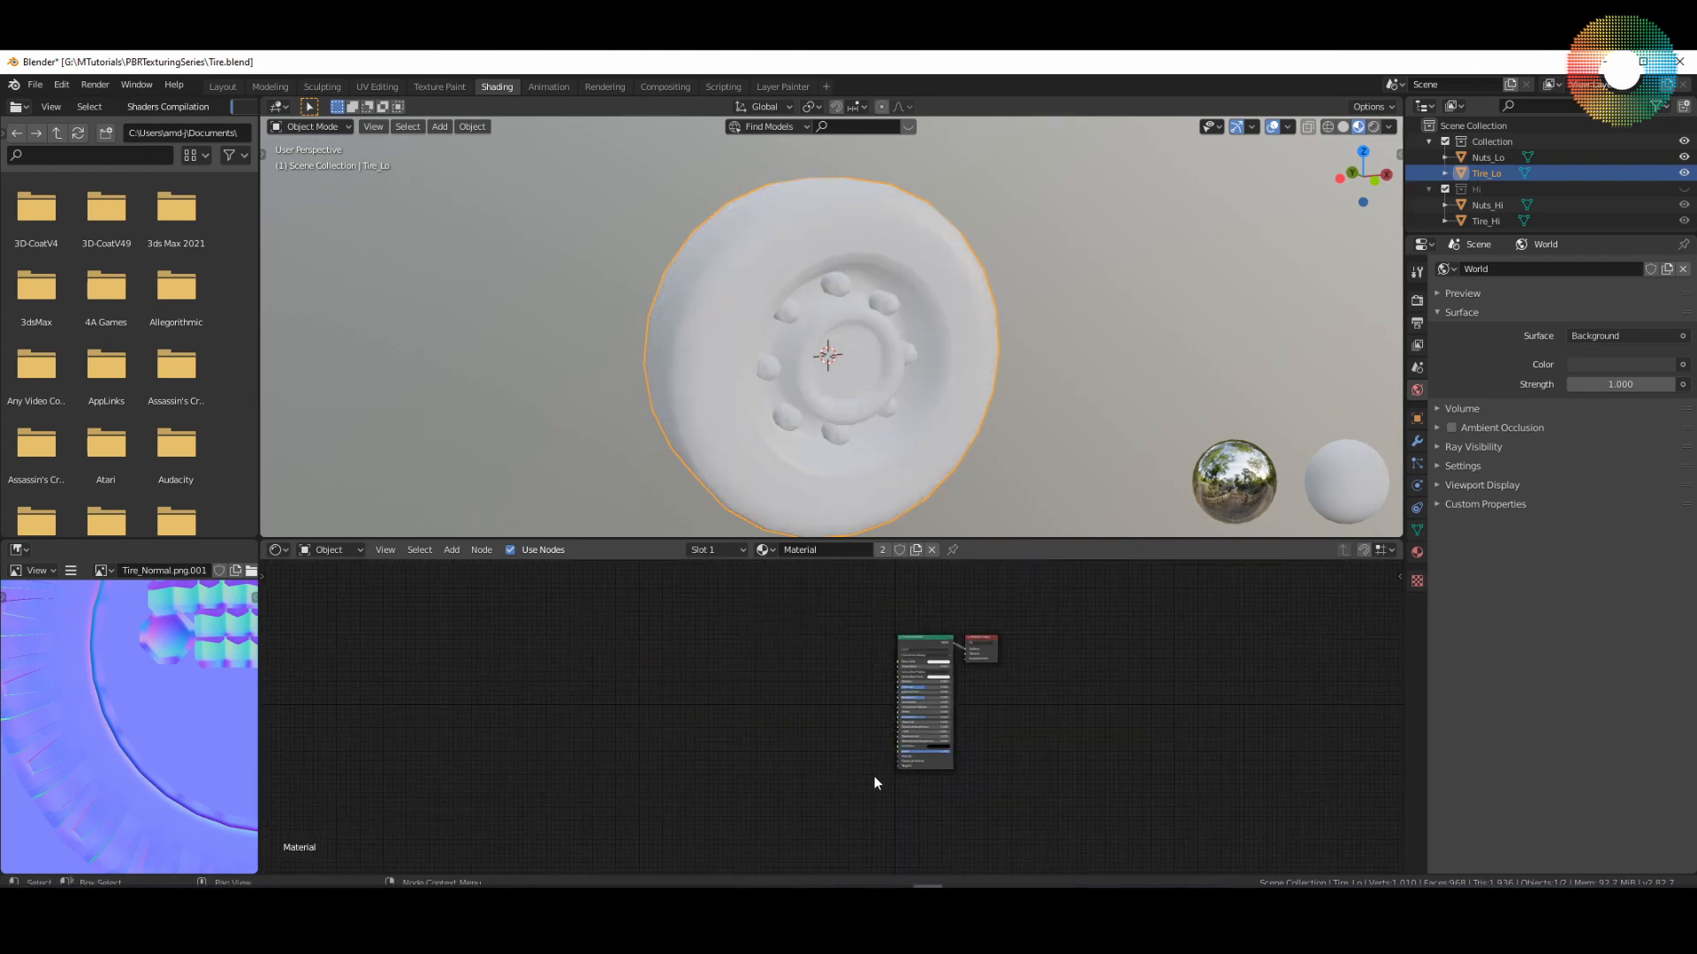
pyautogui.click(910, 648)
pyautogui.moveTo(997, 654); pyautogui.dragTo(1135, 695)
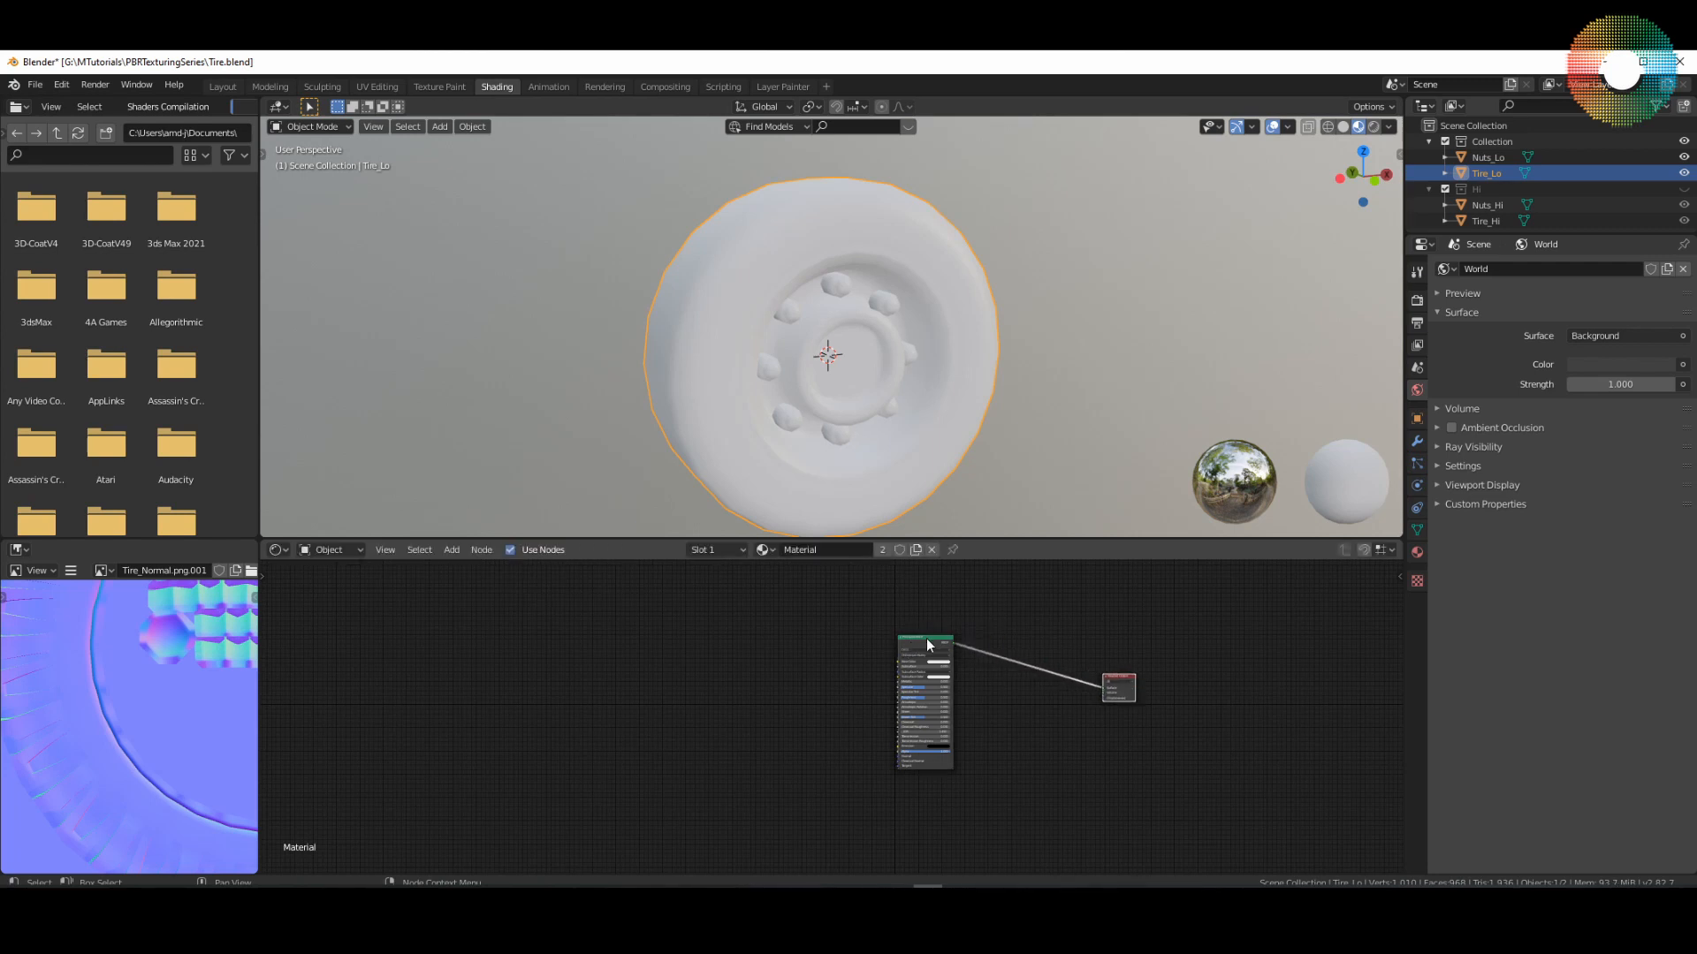
# Step: Run Principled Texture Setup on the Principled BSDF with the Tire_InProgress Albedo, Metalness, Normal and Roughness PNGs from the Mixer_PBR folder
pyautogui.hotkey('ctrl', 'shift', 't')
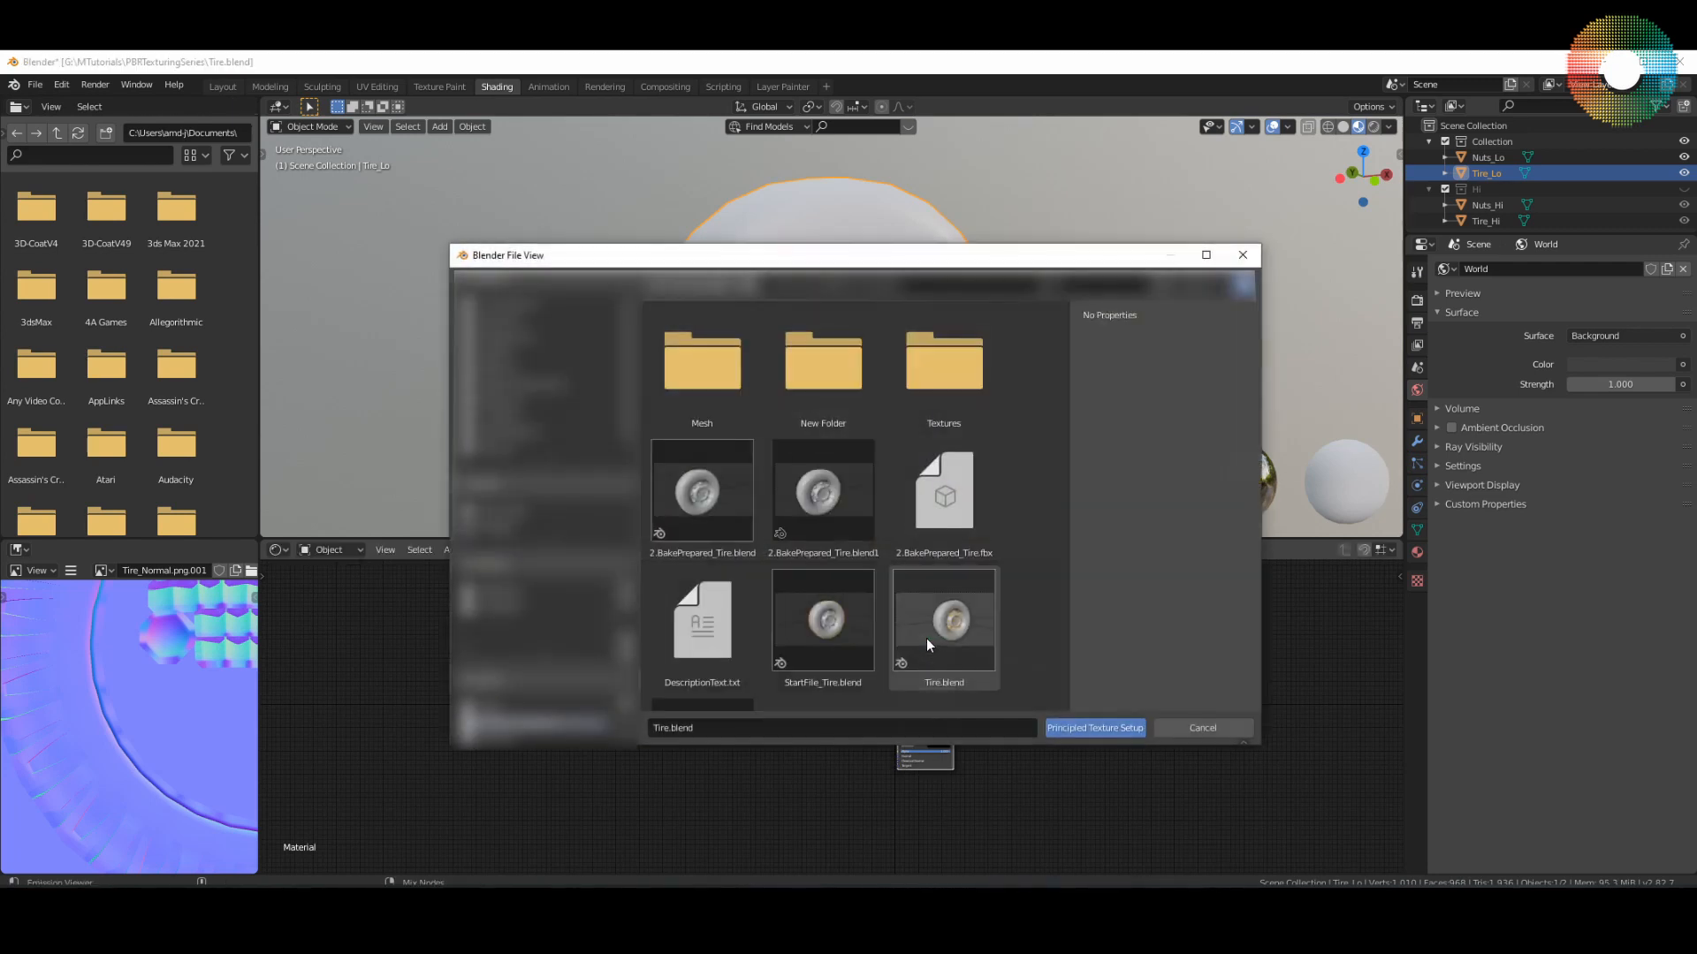
pyautogui.doubleClick(933, 375)
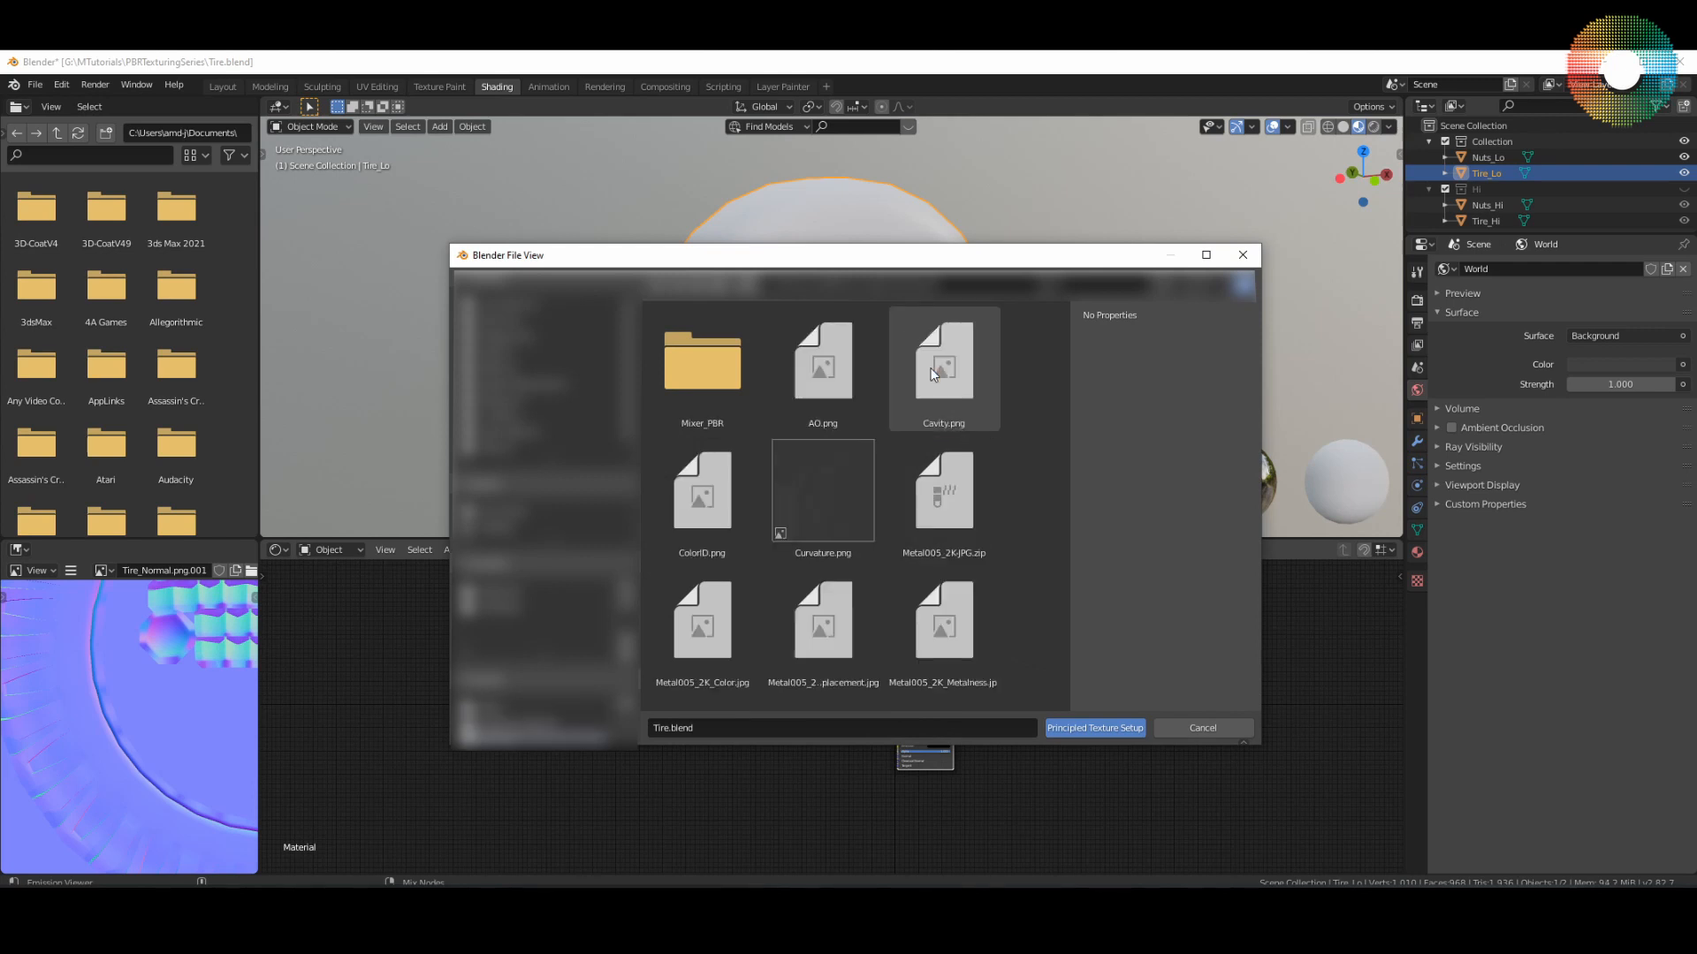
pyautogui.doubleClick(715, 379)
pyautogui.click(702, 371)
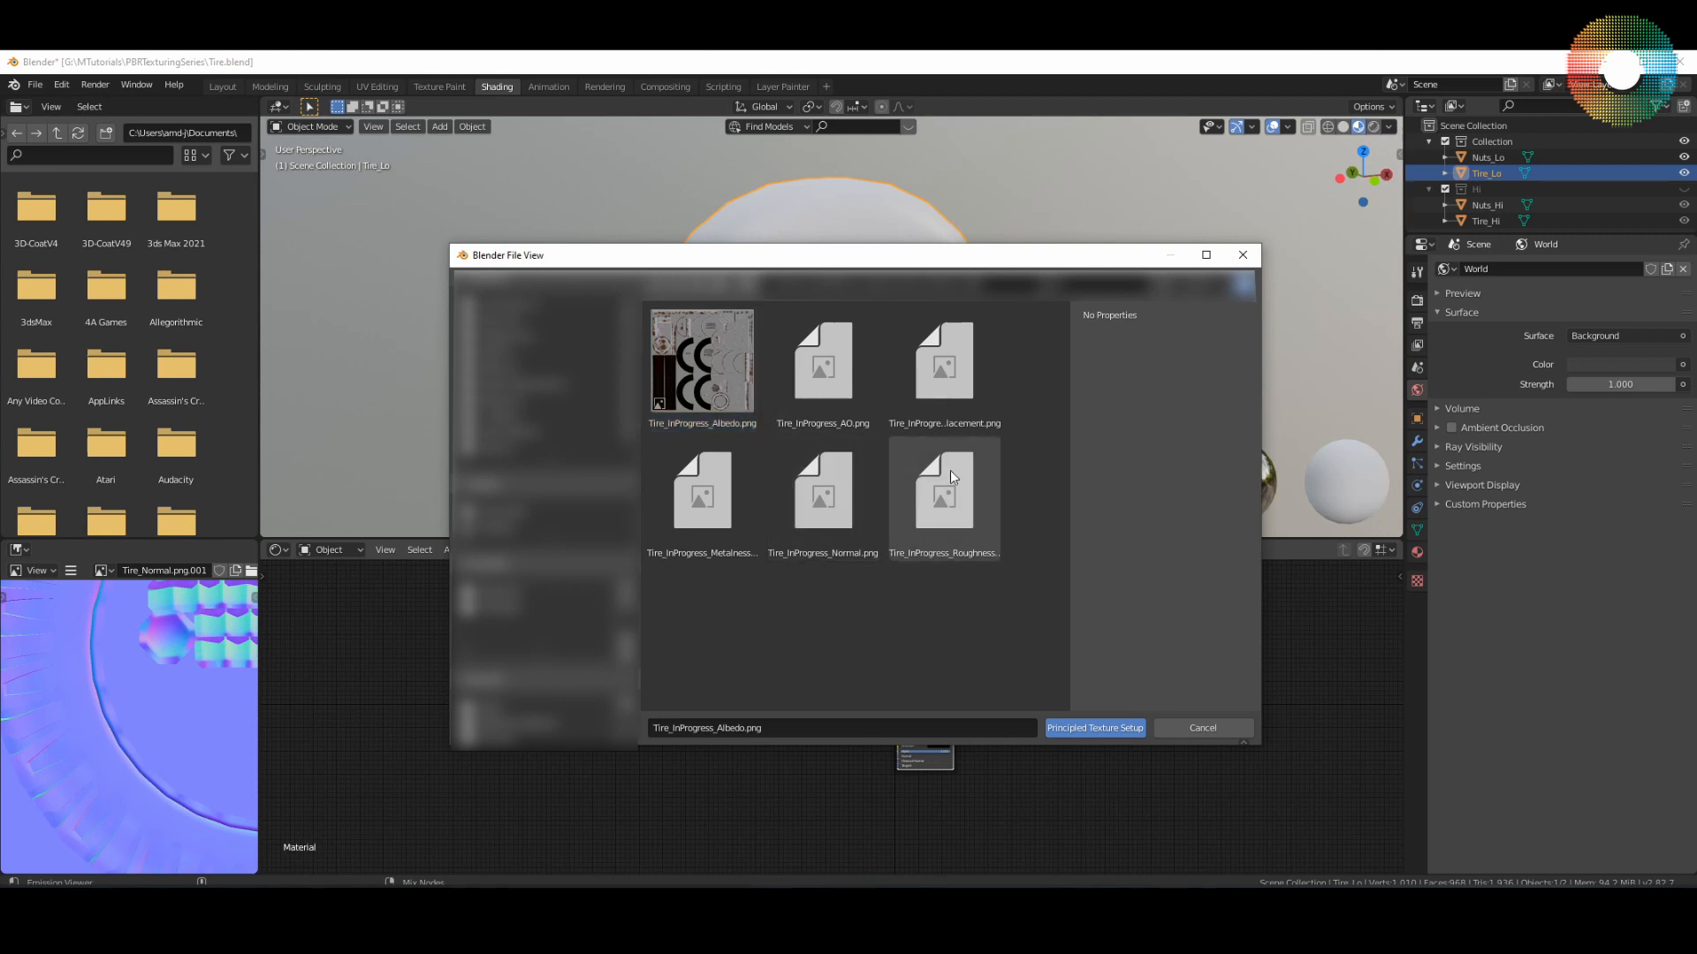
pyautogui.click(949, 532)
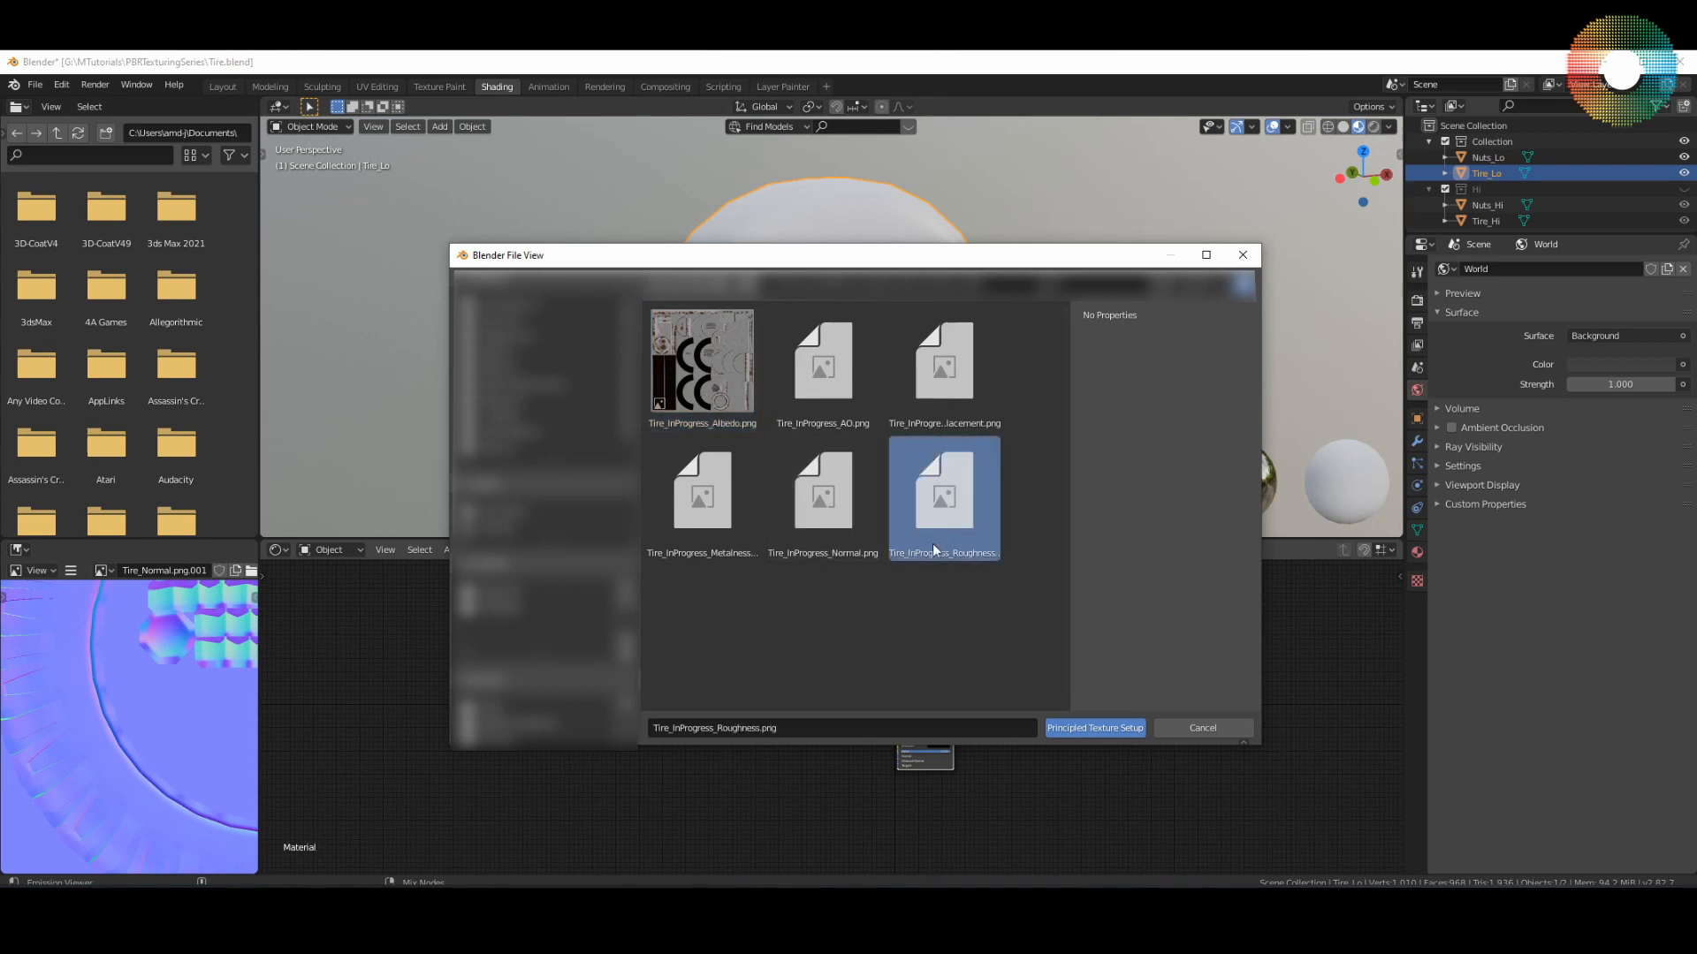
pyautogui.keyDown('ctrl'); pyautogui.click(753, 543); pyautogui.keyUp('ctrl')
pyautogui.keyDown('ctrl'); pyautogui.click(835, 496); pyautogui.keyUp('ctrl')
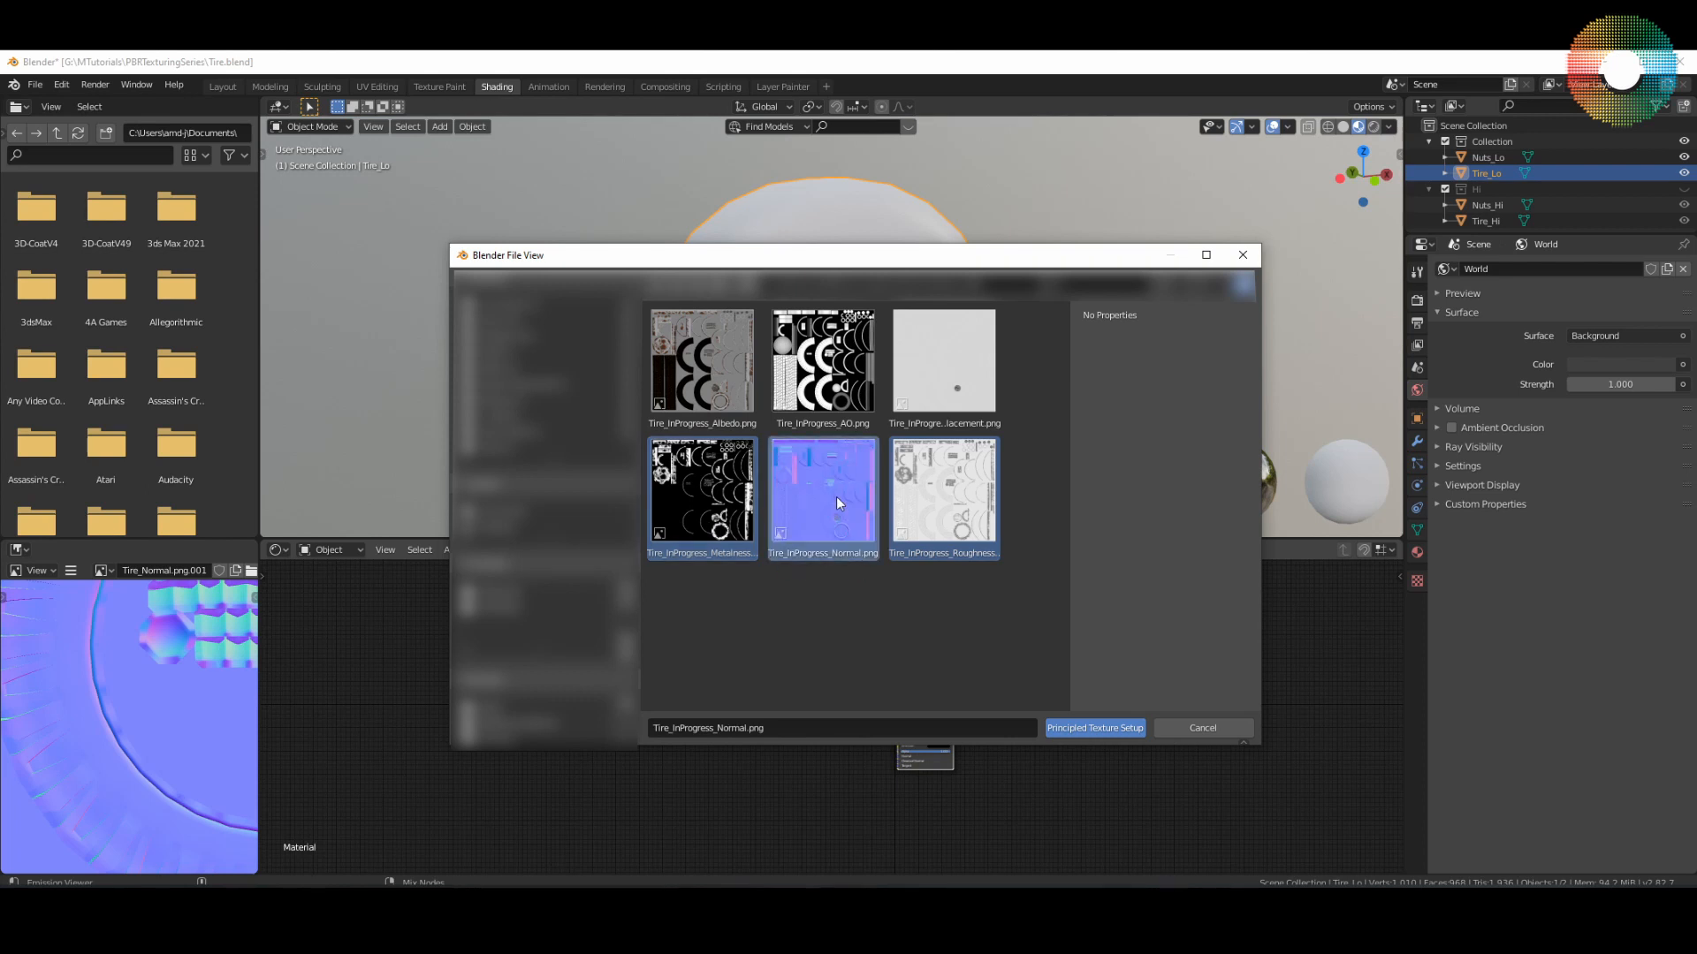
pyautogui.keyDown('ctrl'); pyautogui.click(721, 386); pyautogui.keyUp('ctrl')
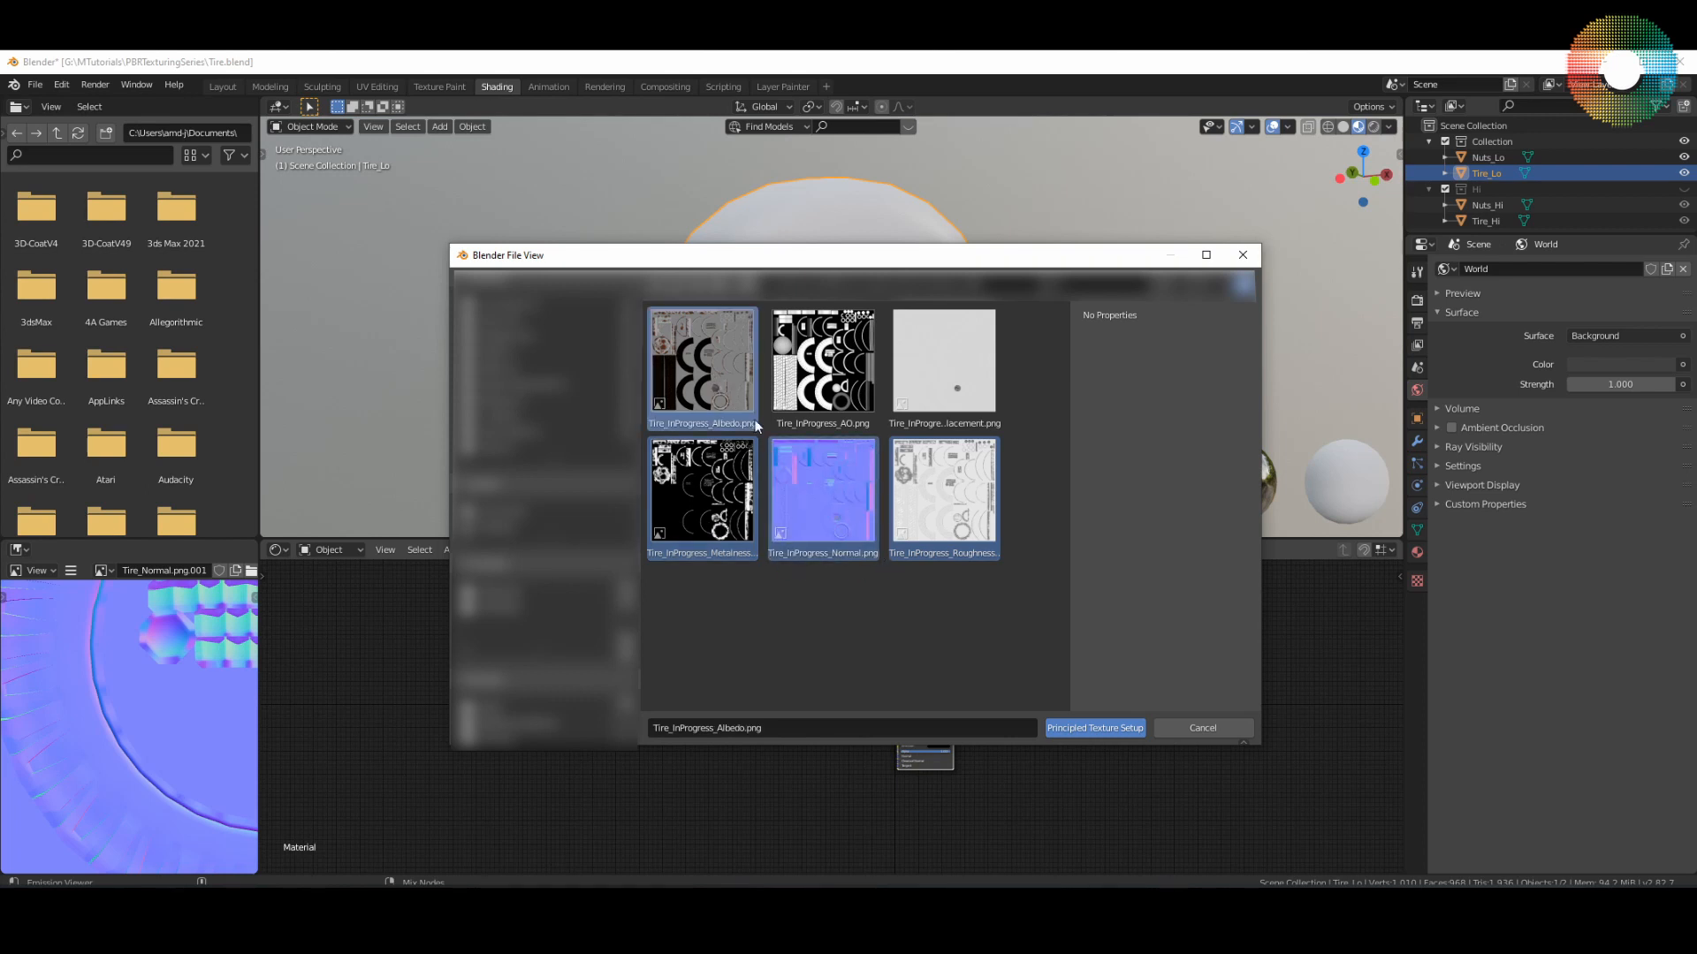
pyautogui.click(1099, 728)
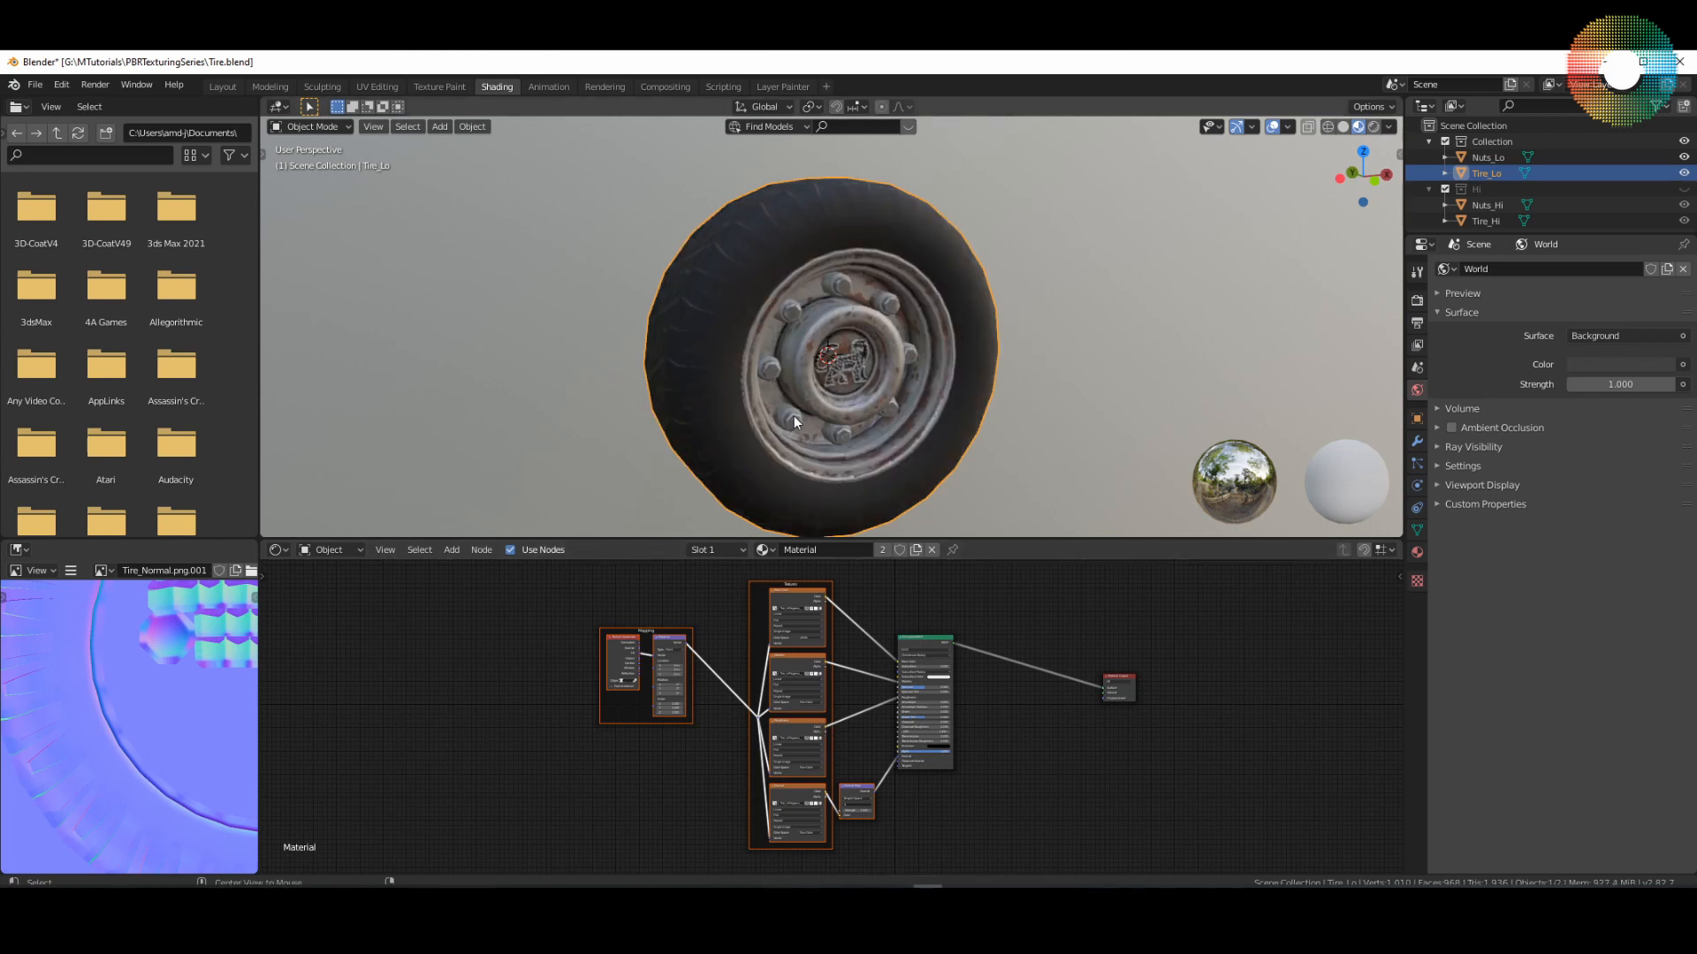
# Step: Examine the textured wheel from several angles, including the tread, sidewall, rusted rim, bolts and leopard logo
pyautogui.press('KP_3')
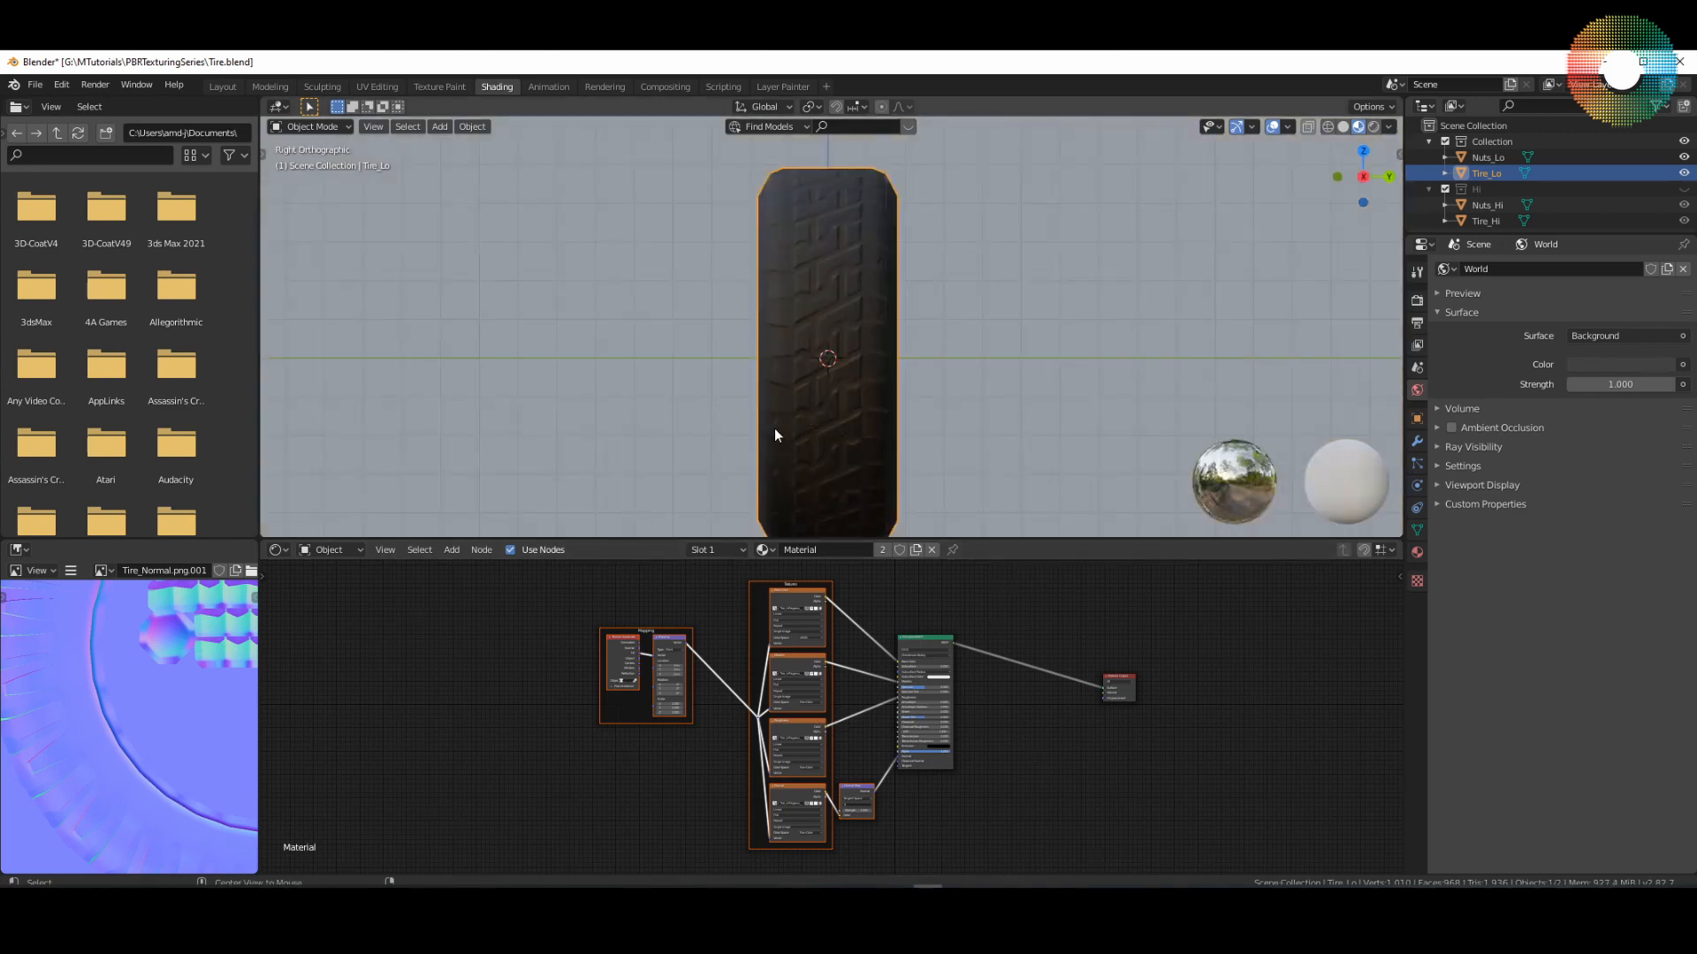
pyautogui.moveTo(774, 439); pyautogui.dragTo(860, 438, button='middle')
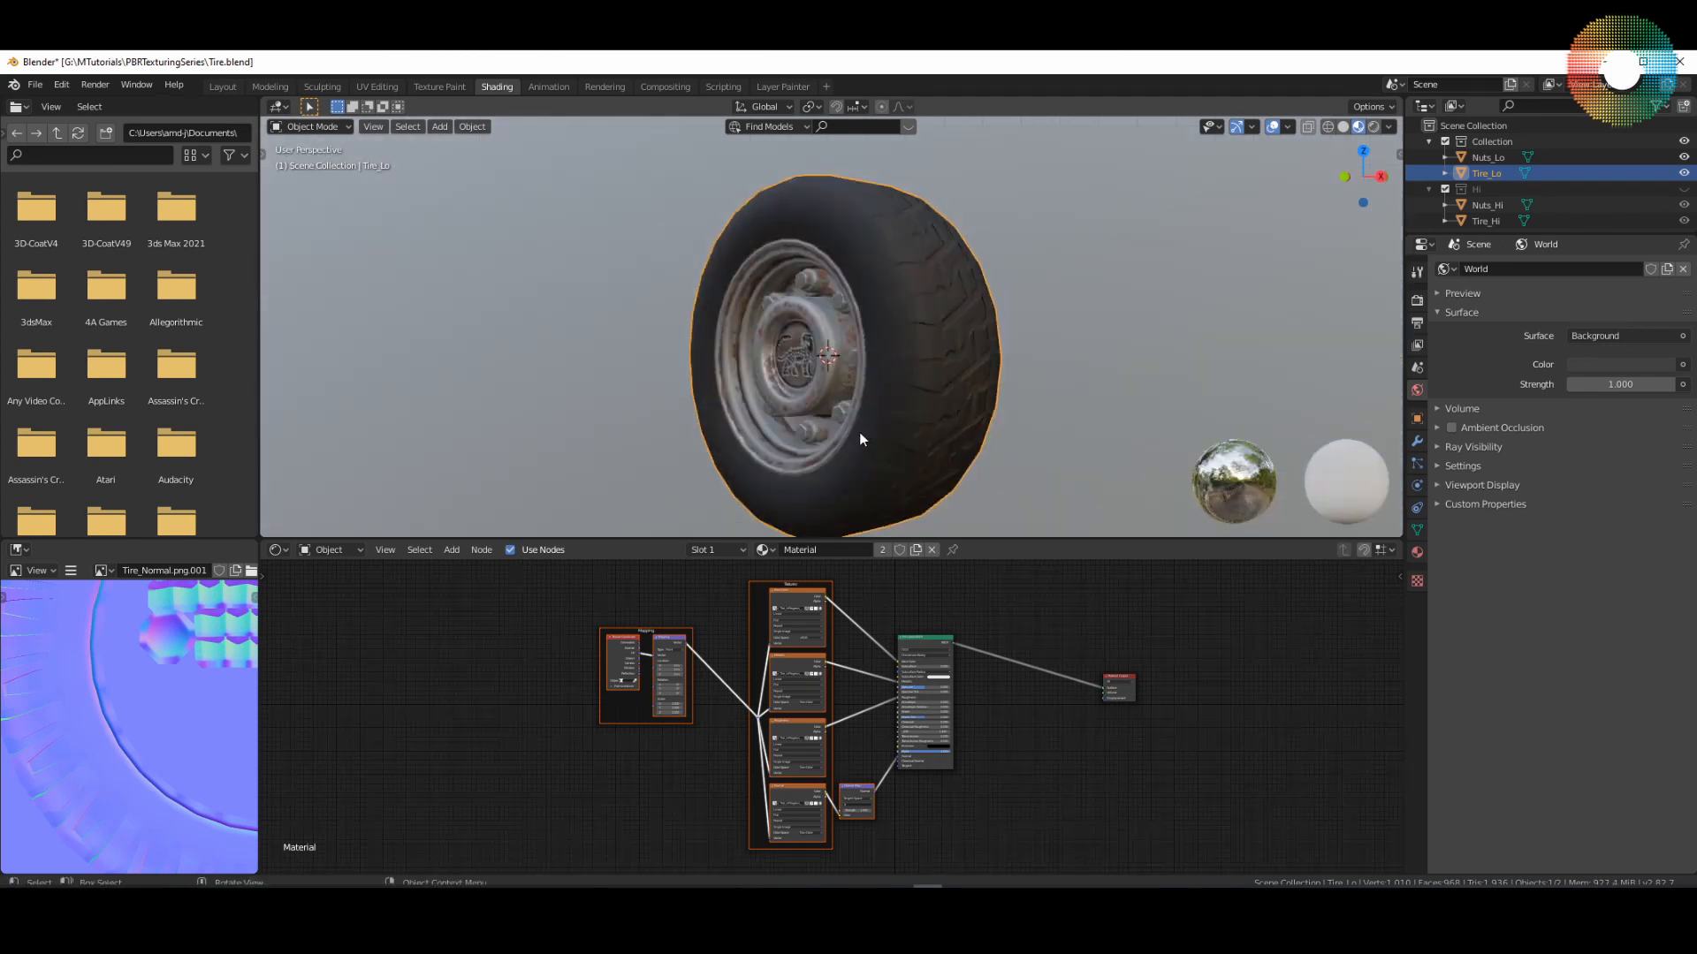
pyautogui.moveTo(984, 454)
pyautogui.mouseDown(button='middle')
pyautogui.moveTo(857, 435)
pyautogui.moveTo(1010, 448)
pyautogui.mouseUp(button='middle')
pyautogui.scroll(3, 905, 408)
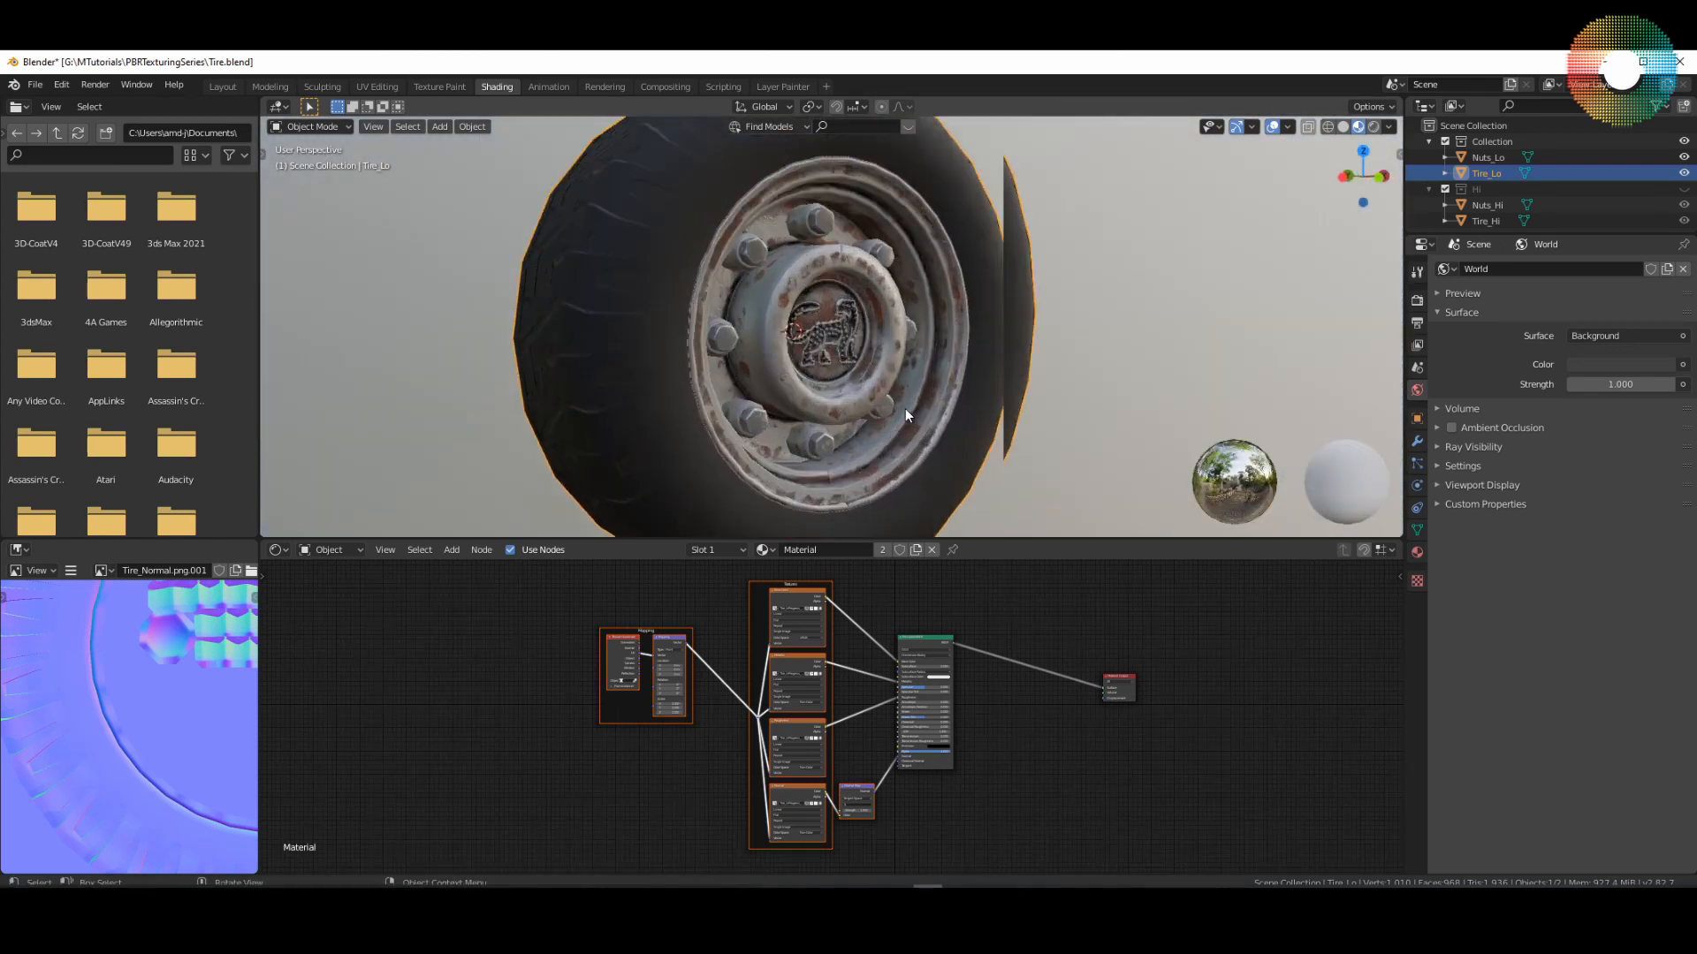
pyautogui.scroll(3, 978, 373)
pyautogui.scroll(-2, 991, 372)
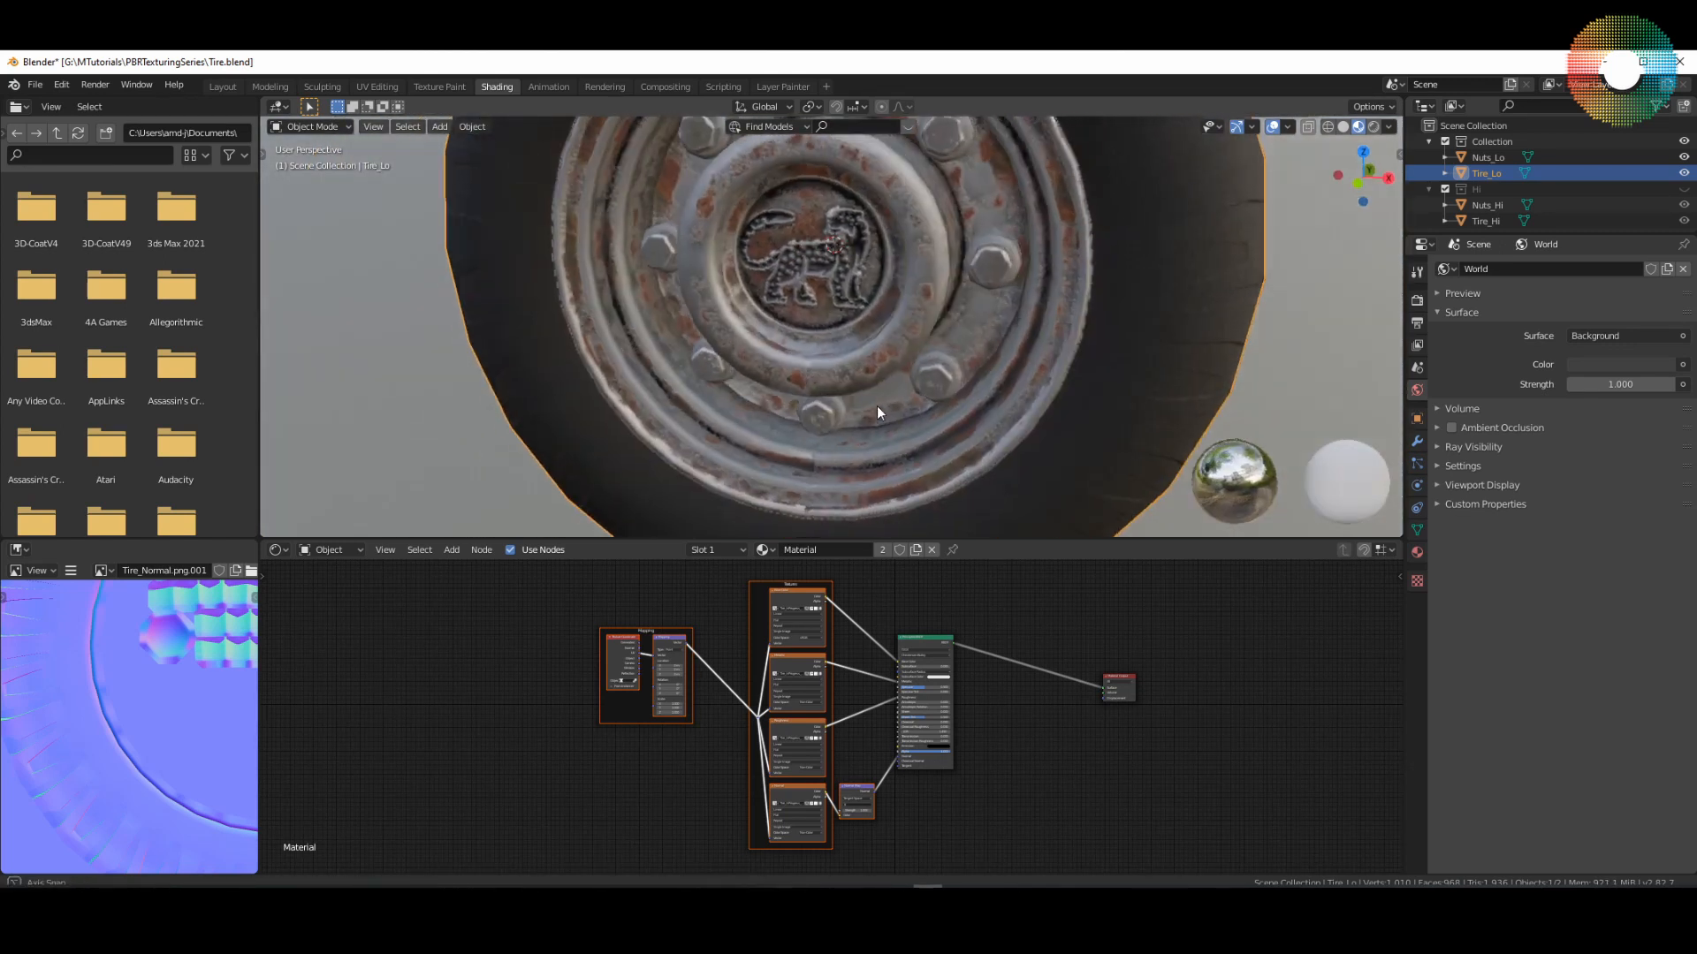
pyautogui.moveTo(877, 406); pyautogui.dragTo(1006, 258, button='middle')
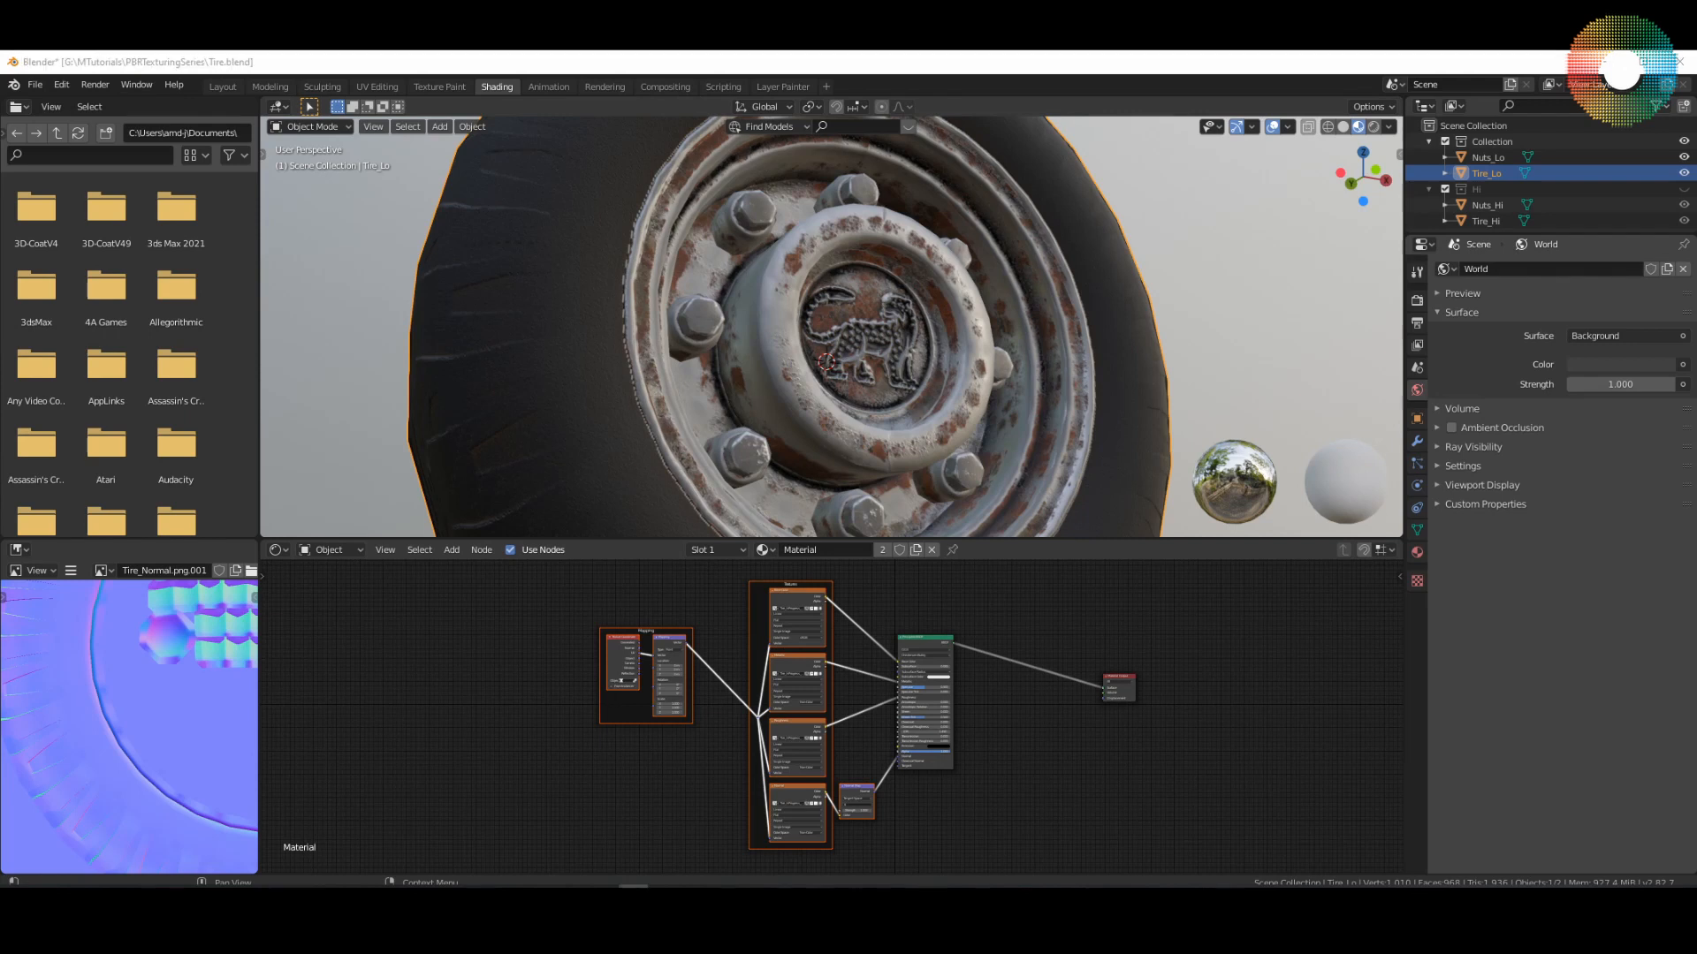
pyautogui.scroll(-4, 1012, 428)
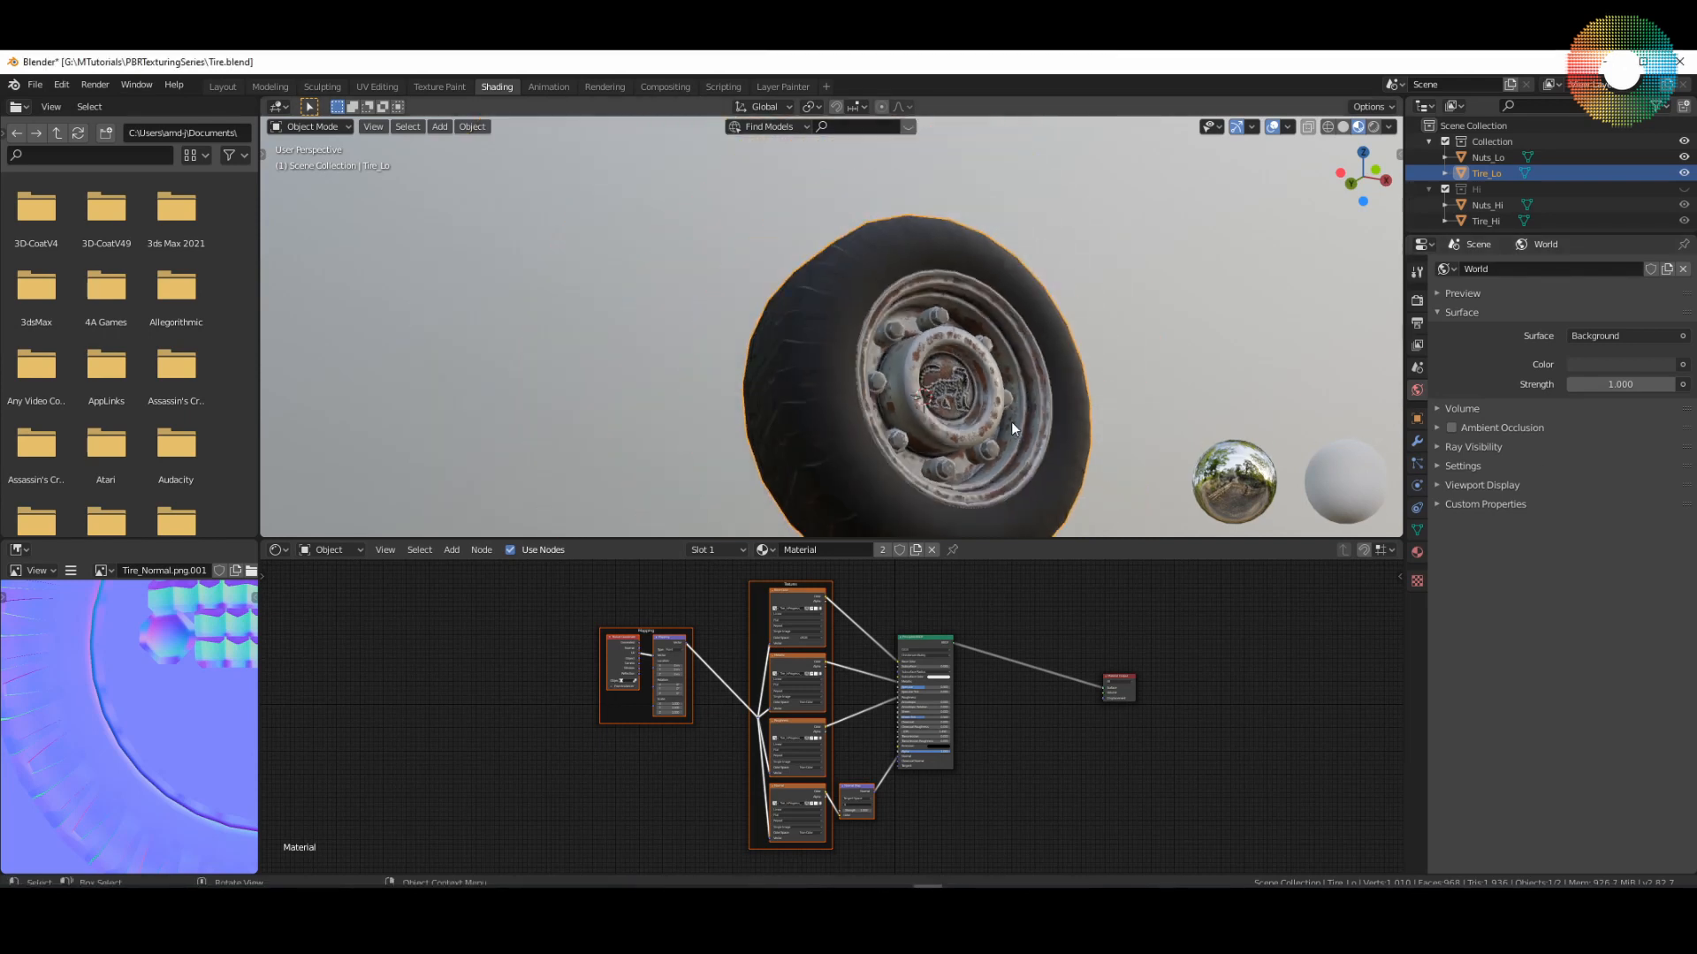
pyautogui.moveTo(1011, 422); pyautogui.dragTo(884, 405, button='middle')
pyautogui.scroll(2, 961, 407)
pyautogui.scroll(-1, 960, 406)
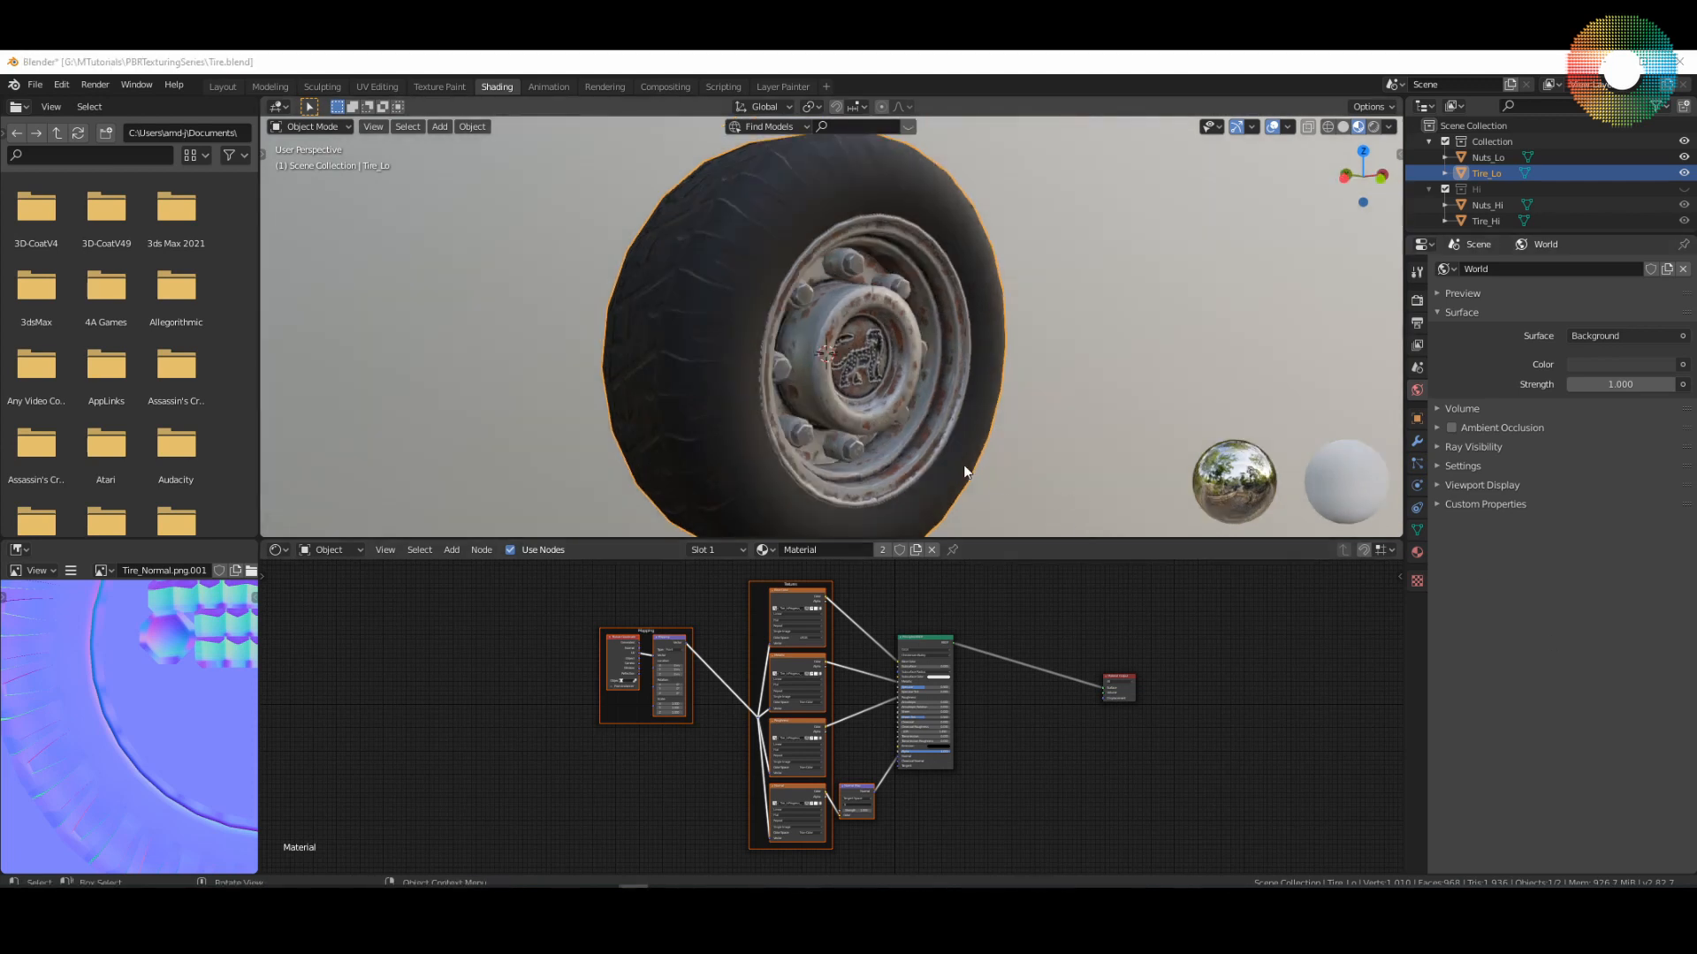
pyautogui.moveTo(965, 468); pyautogui.dragTo(956, 435, button='middle')
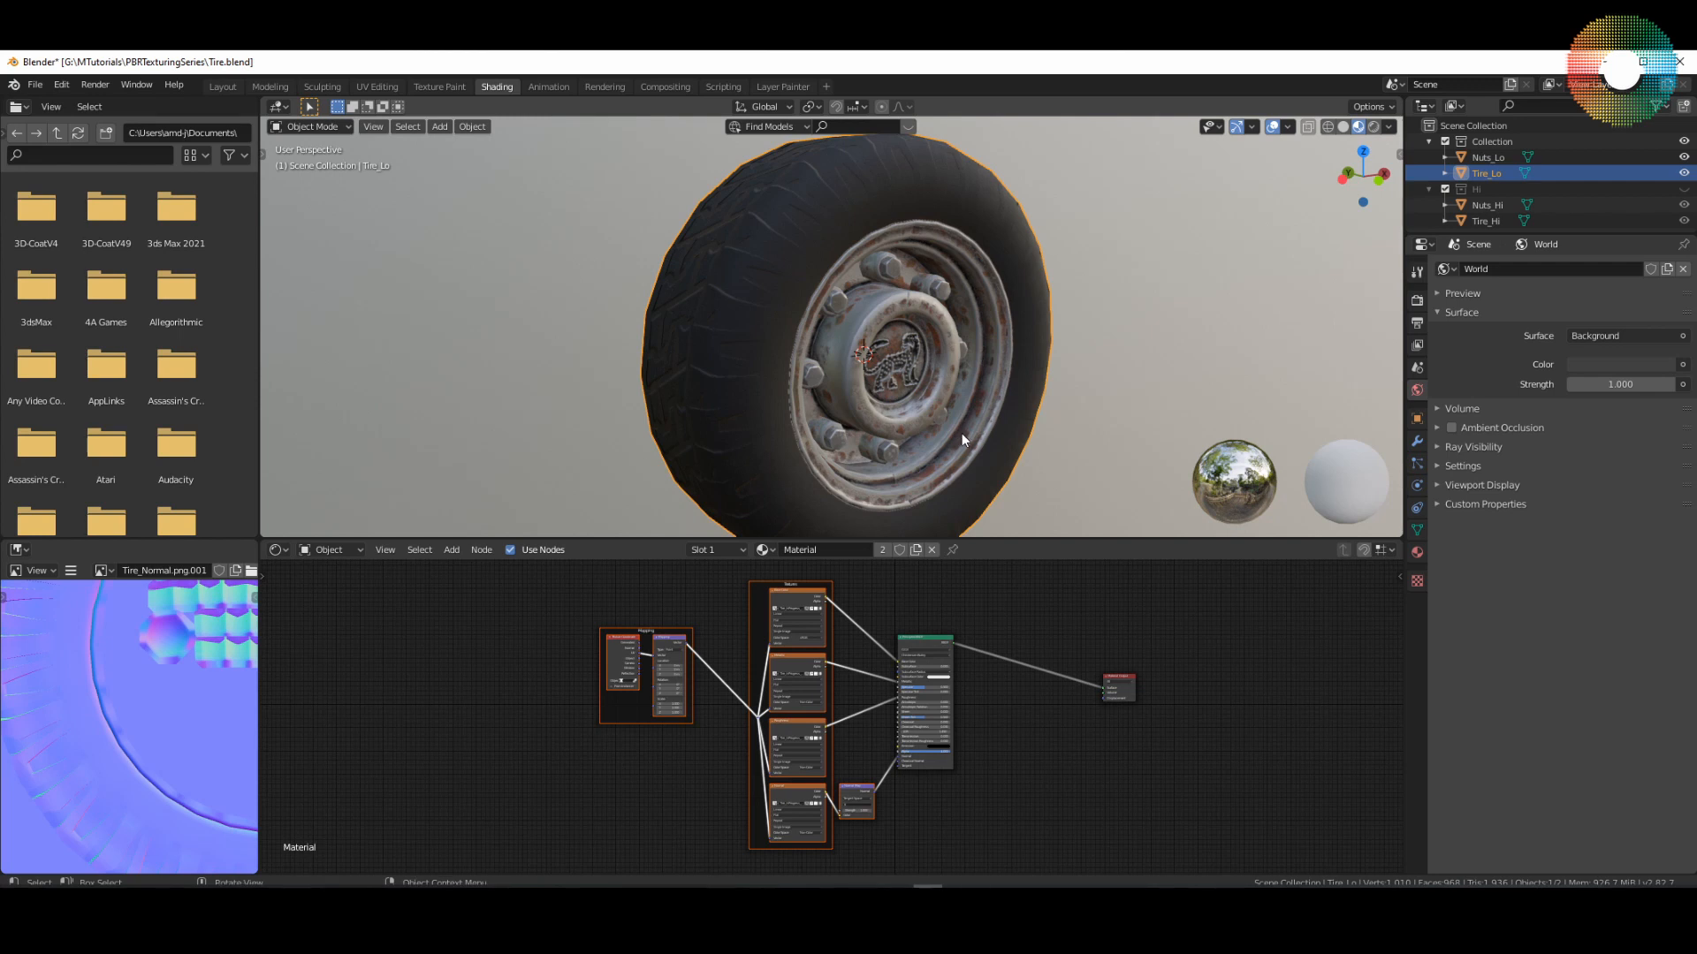
pyautogui.moveTo(962, 433); pyautogui.dragTo(908, 417, button='middle')
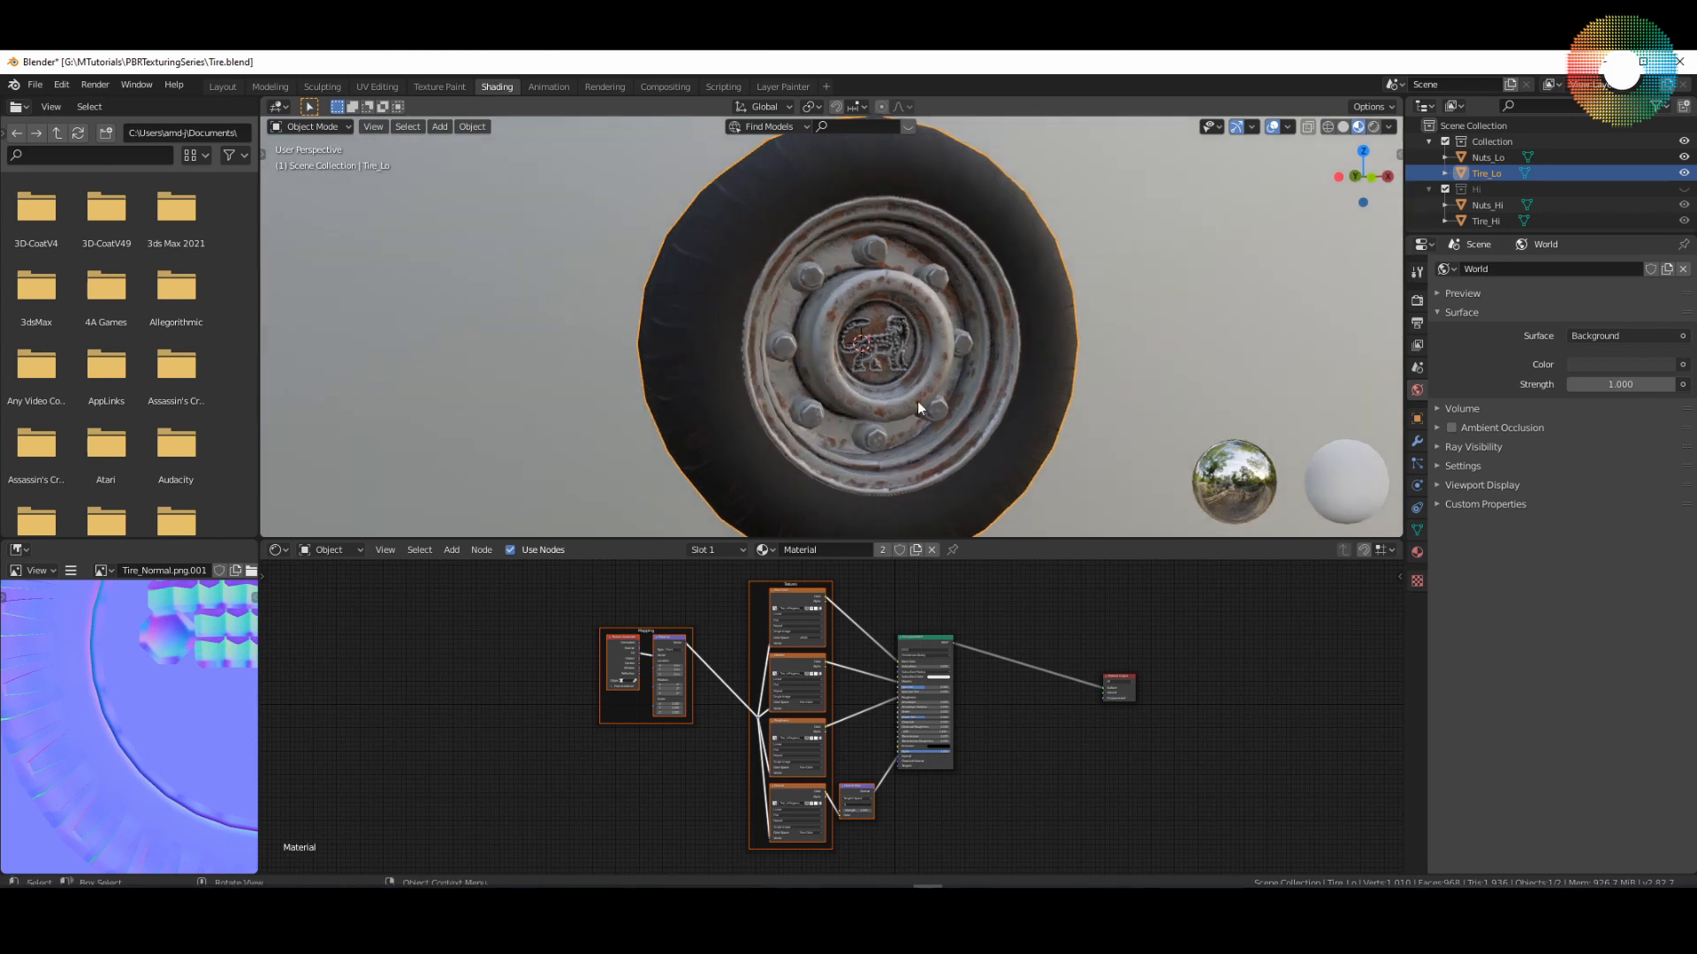
pyautogui.scroll(4, 906, 380)
pyautogui.scroll(-5, 906, 383)
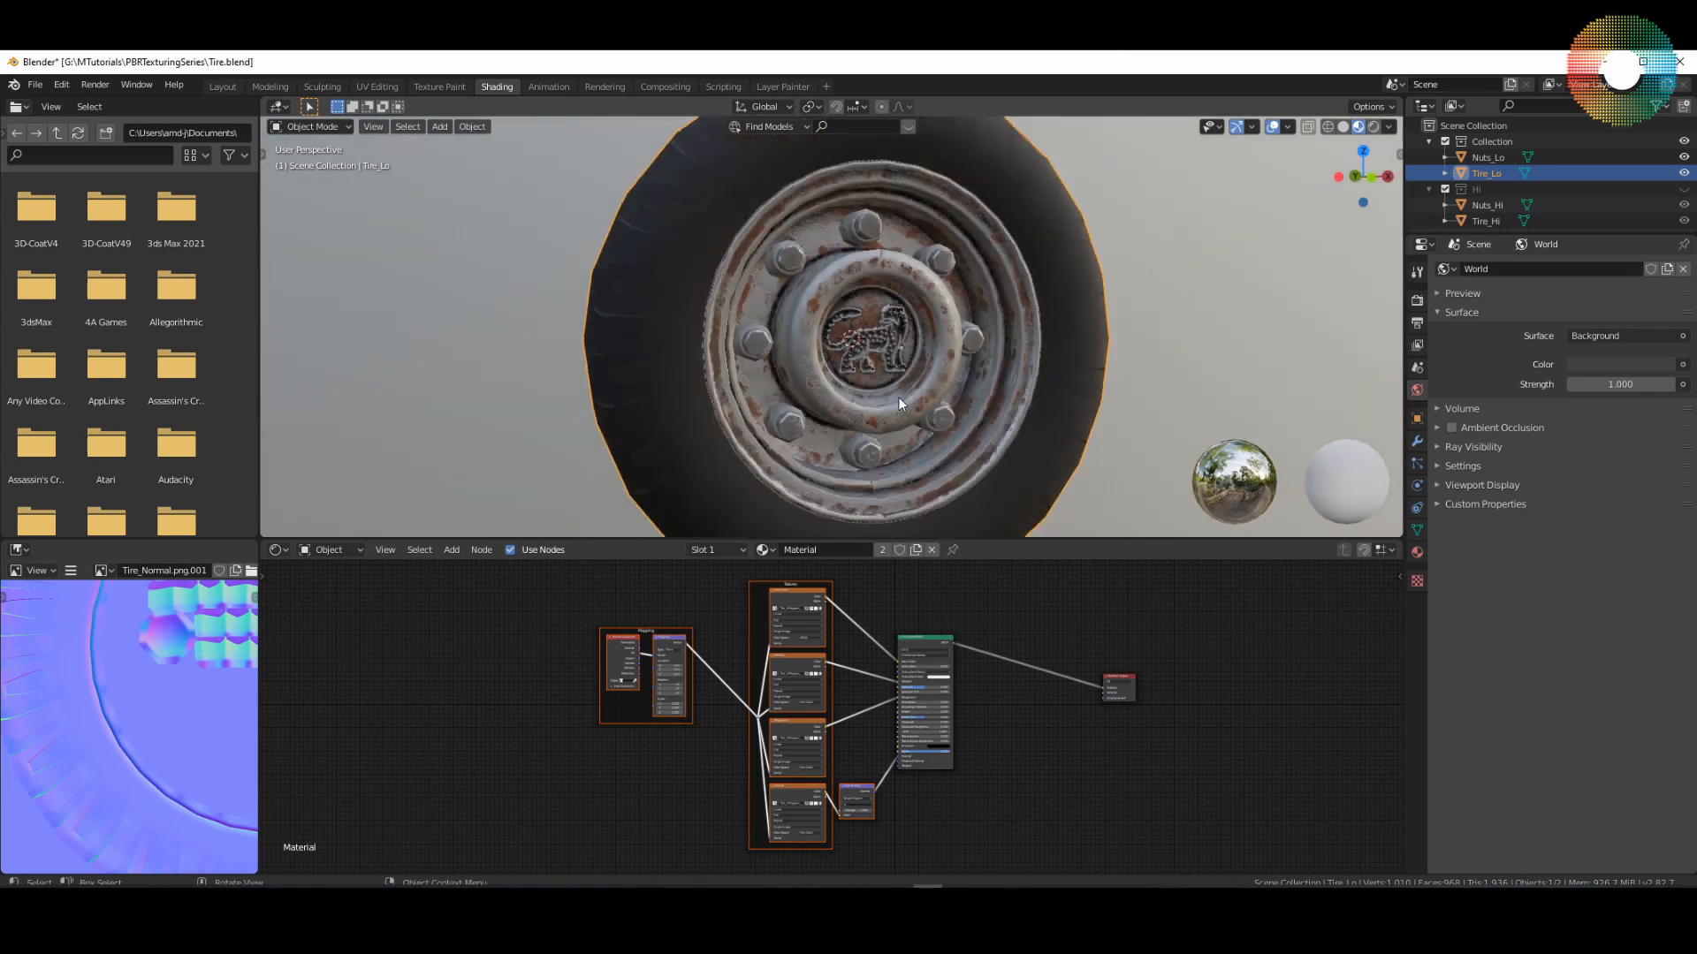
pyautogui.moveTo(900, 403)
pyautogui.mouseDown(button='middle')
pyautogui.moveTo(919, 417)
pyautogui.moveTo(921, 389)
pyautogui.moveTo(894, 416)
pyautogui.moveTo(941, 416)
pyautogui.moveTo(877, 406)
pyautogui.moveTo(893, 428)
pyautogui.mouseUp(button='middle')
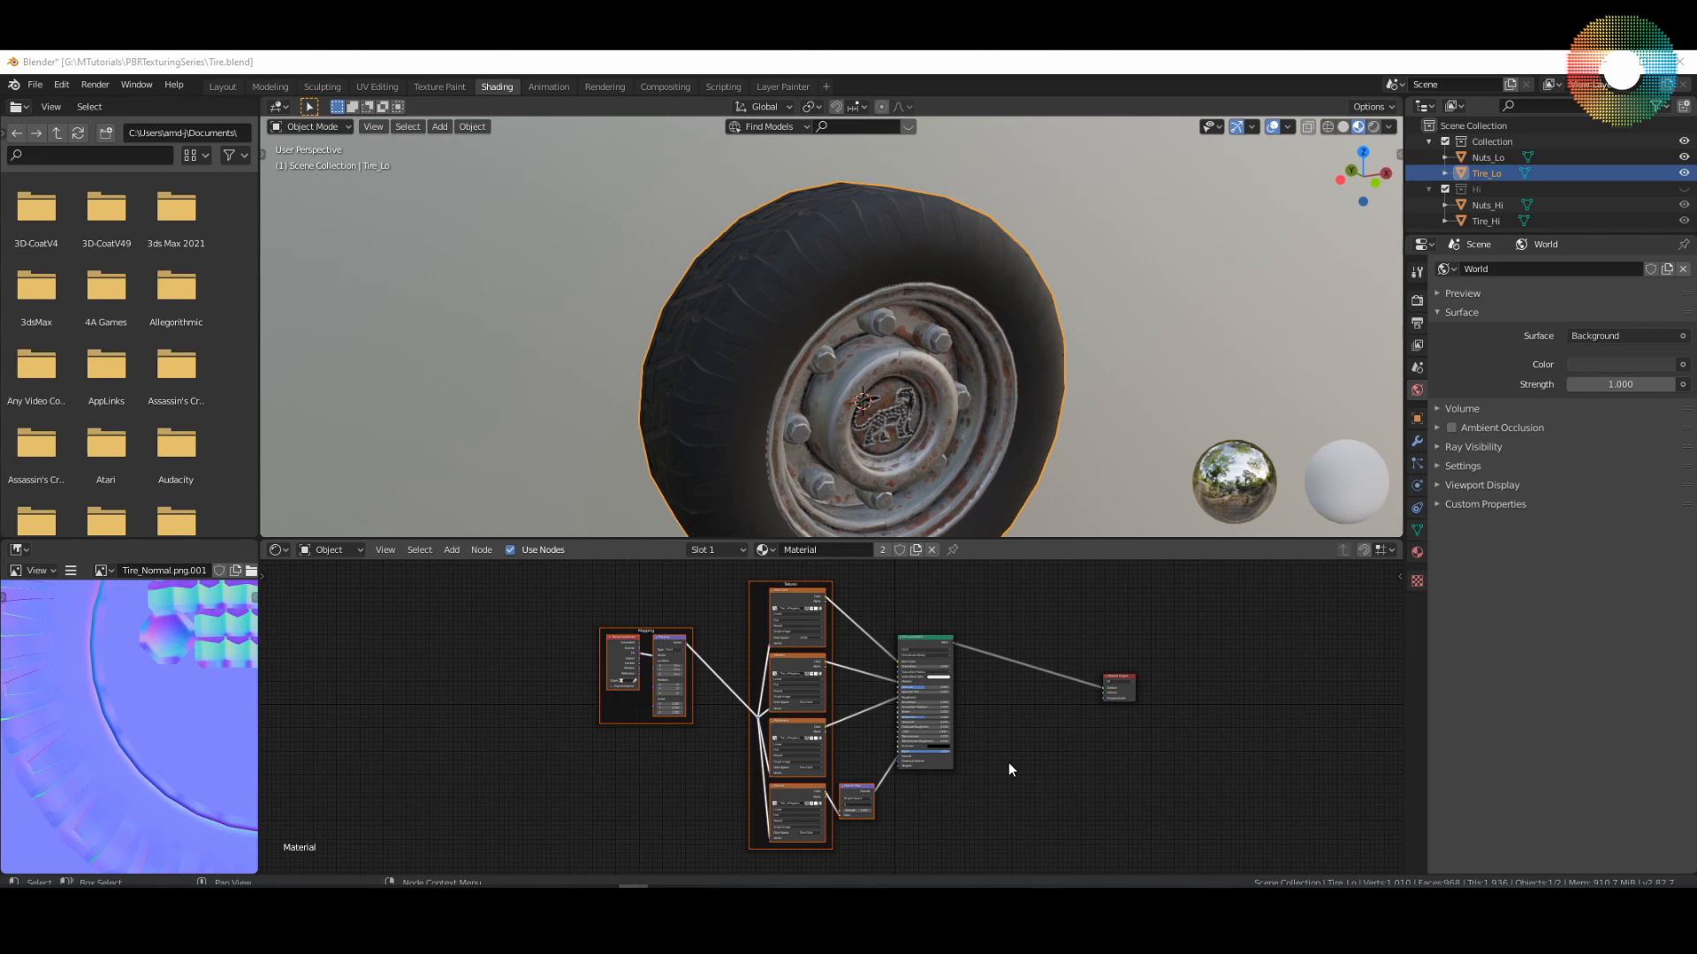
pyautogui.moveTo(942, 473); pyautogui.dragTo(857, 354, button='middle')
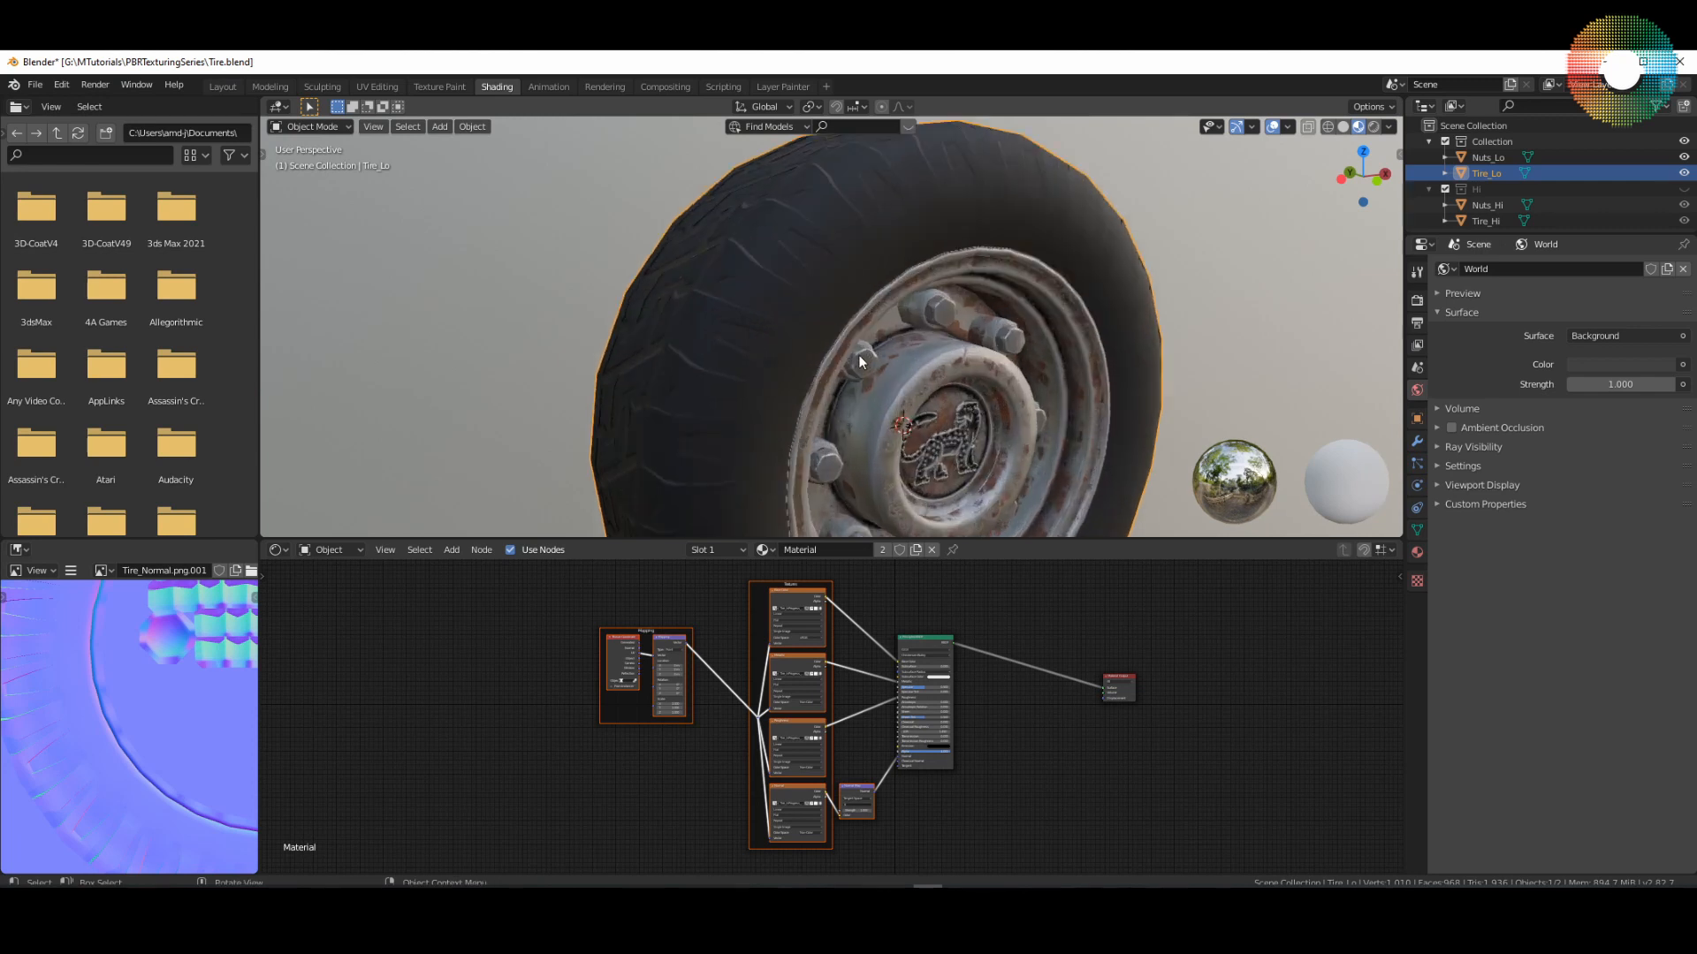
pyautogui.moveTo(826, 411); pyautogui.dragTo(998, 418, button='middle')
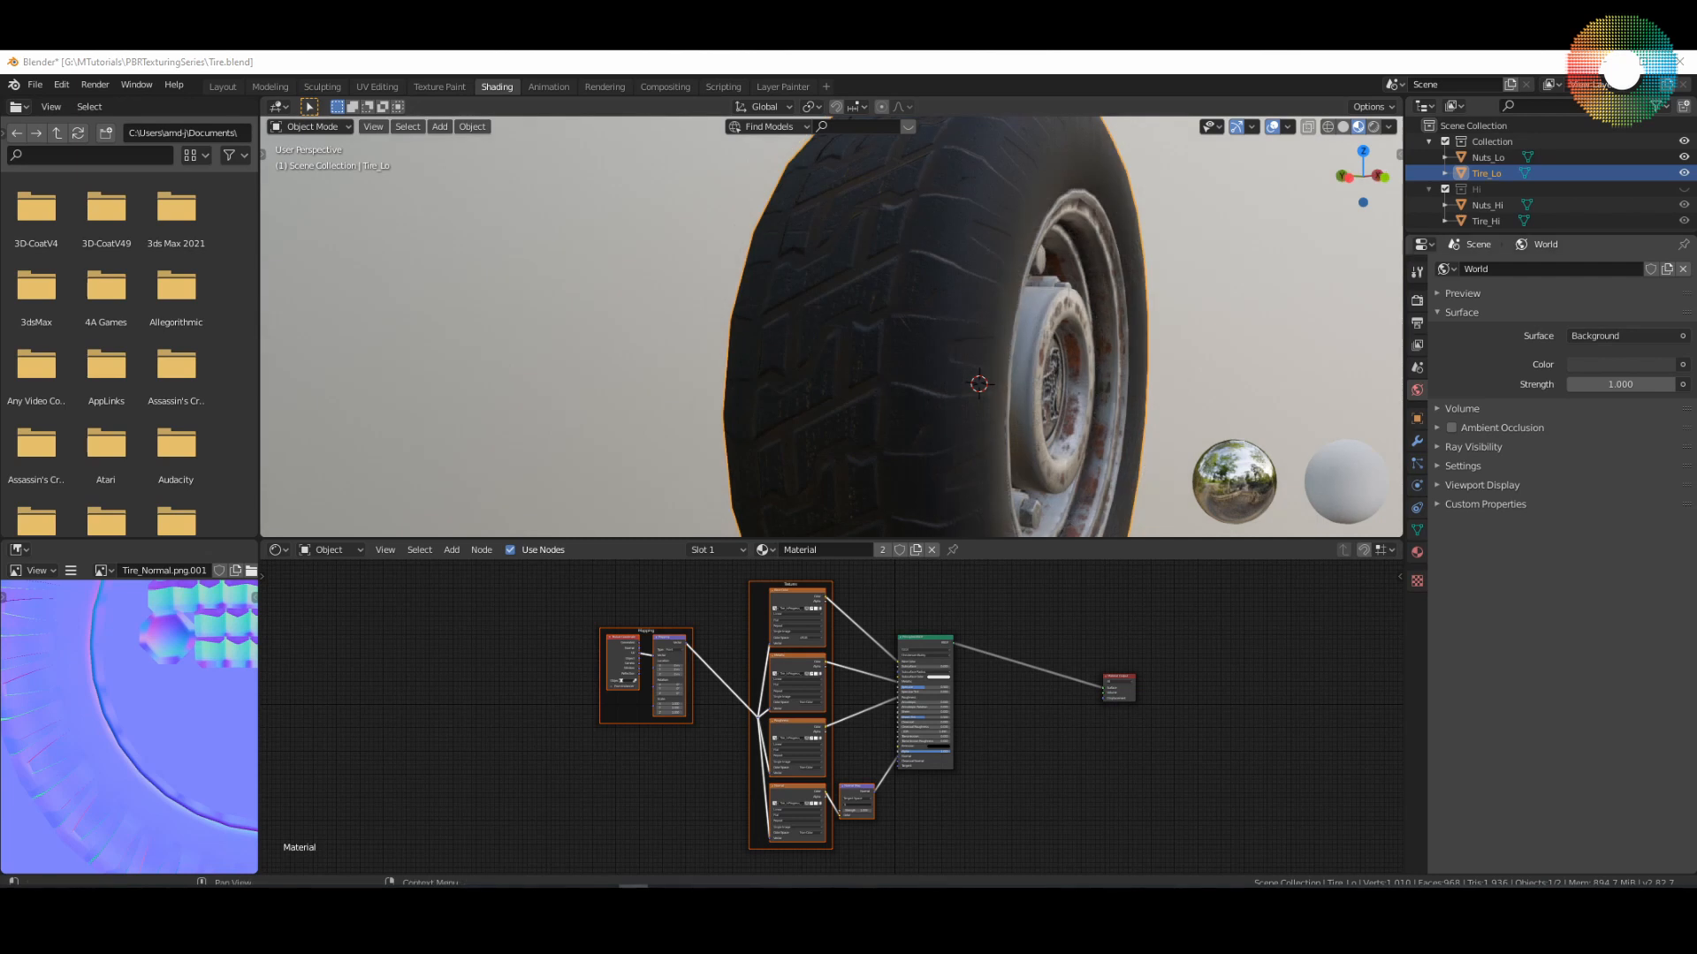